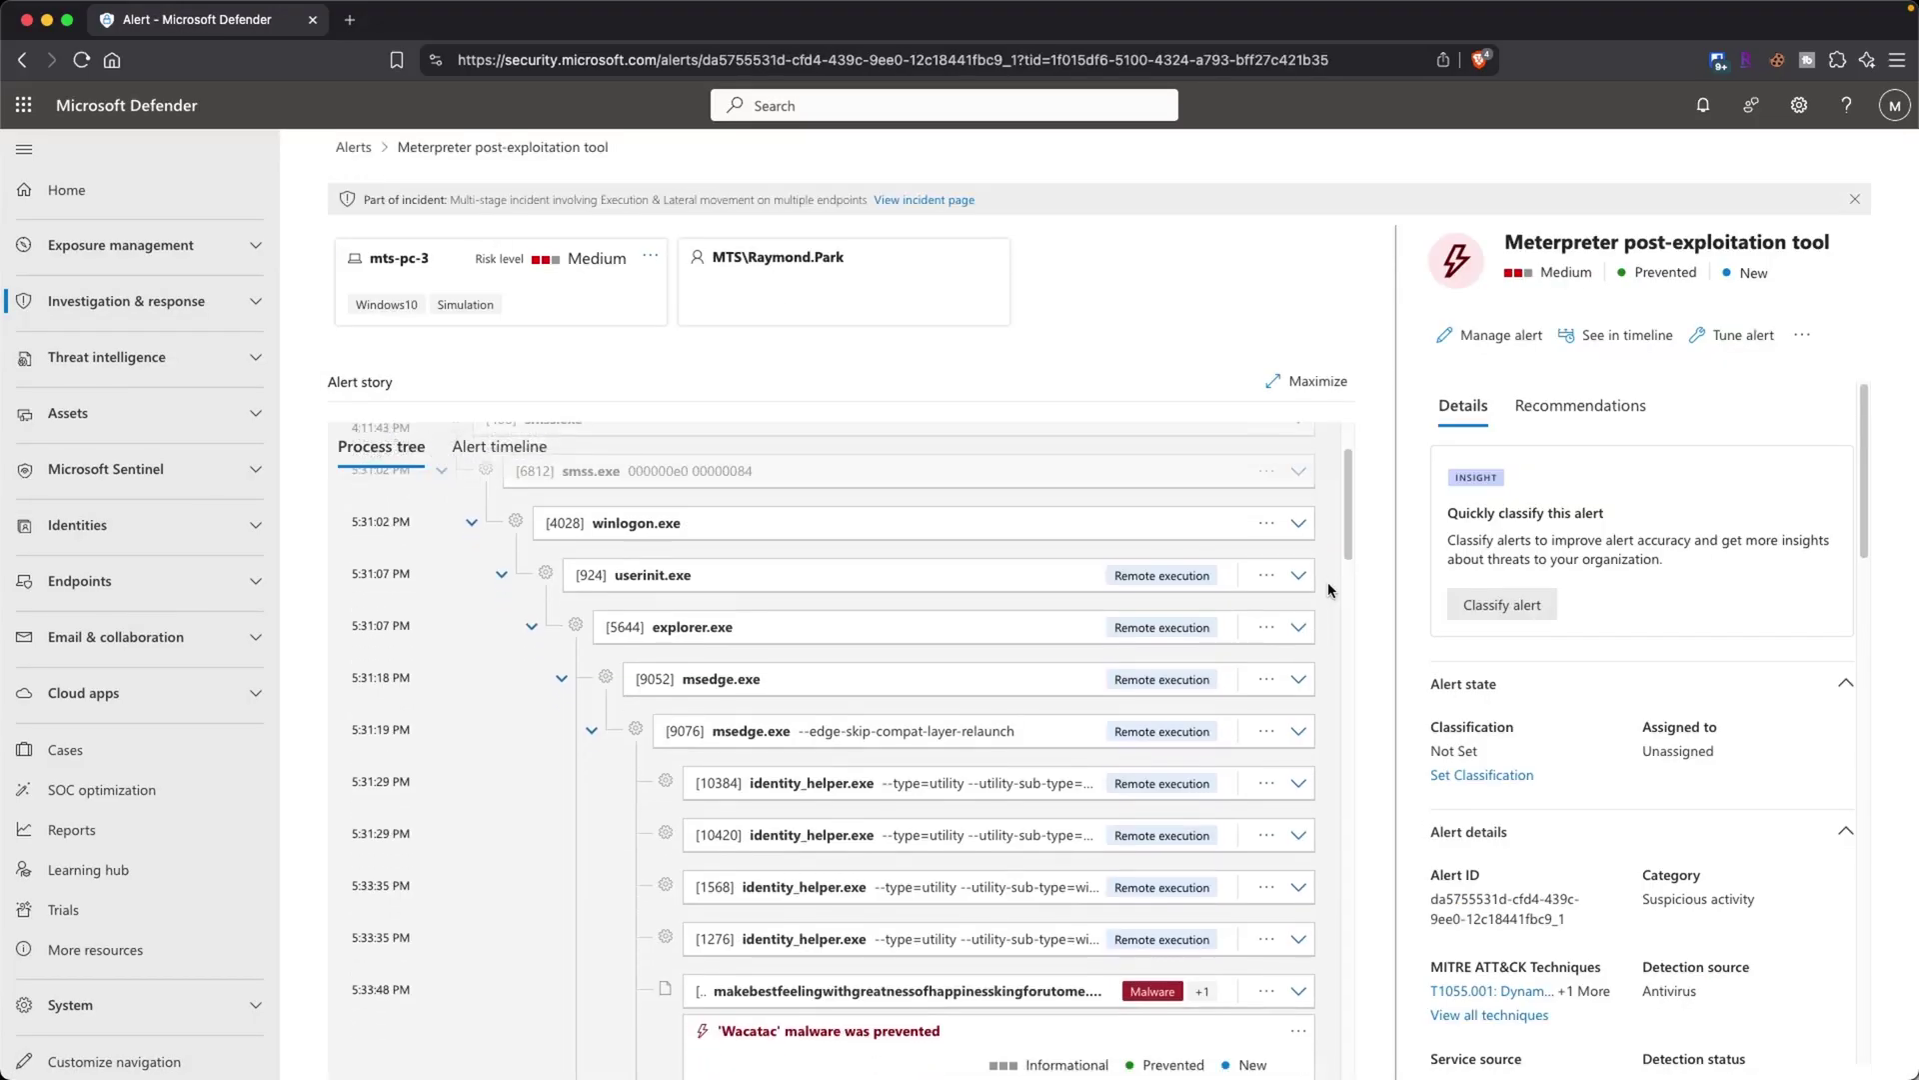
pyautogui.scroll(-1, 1329, 590)
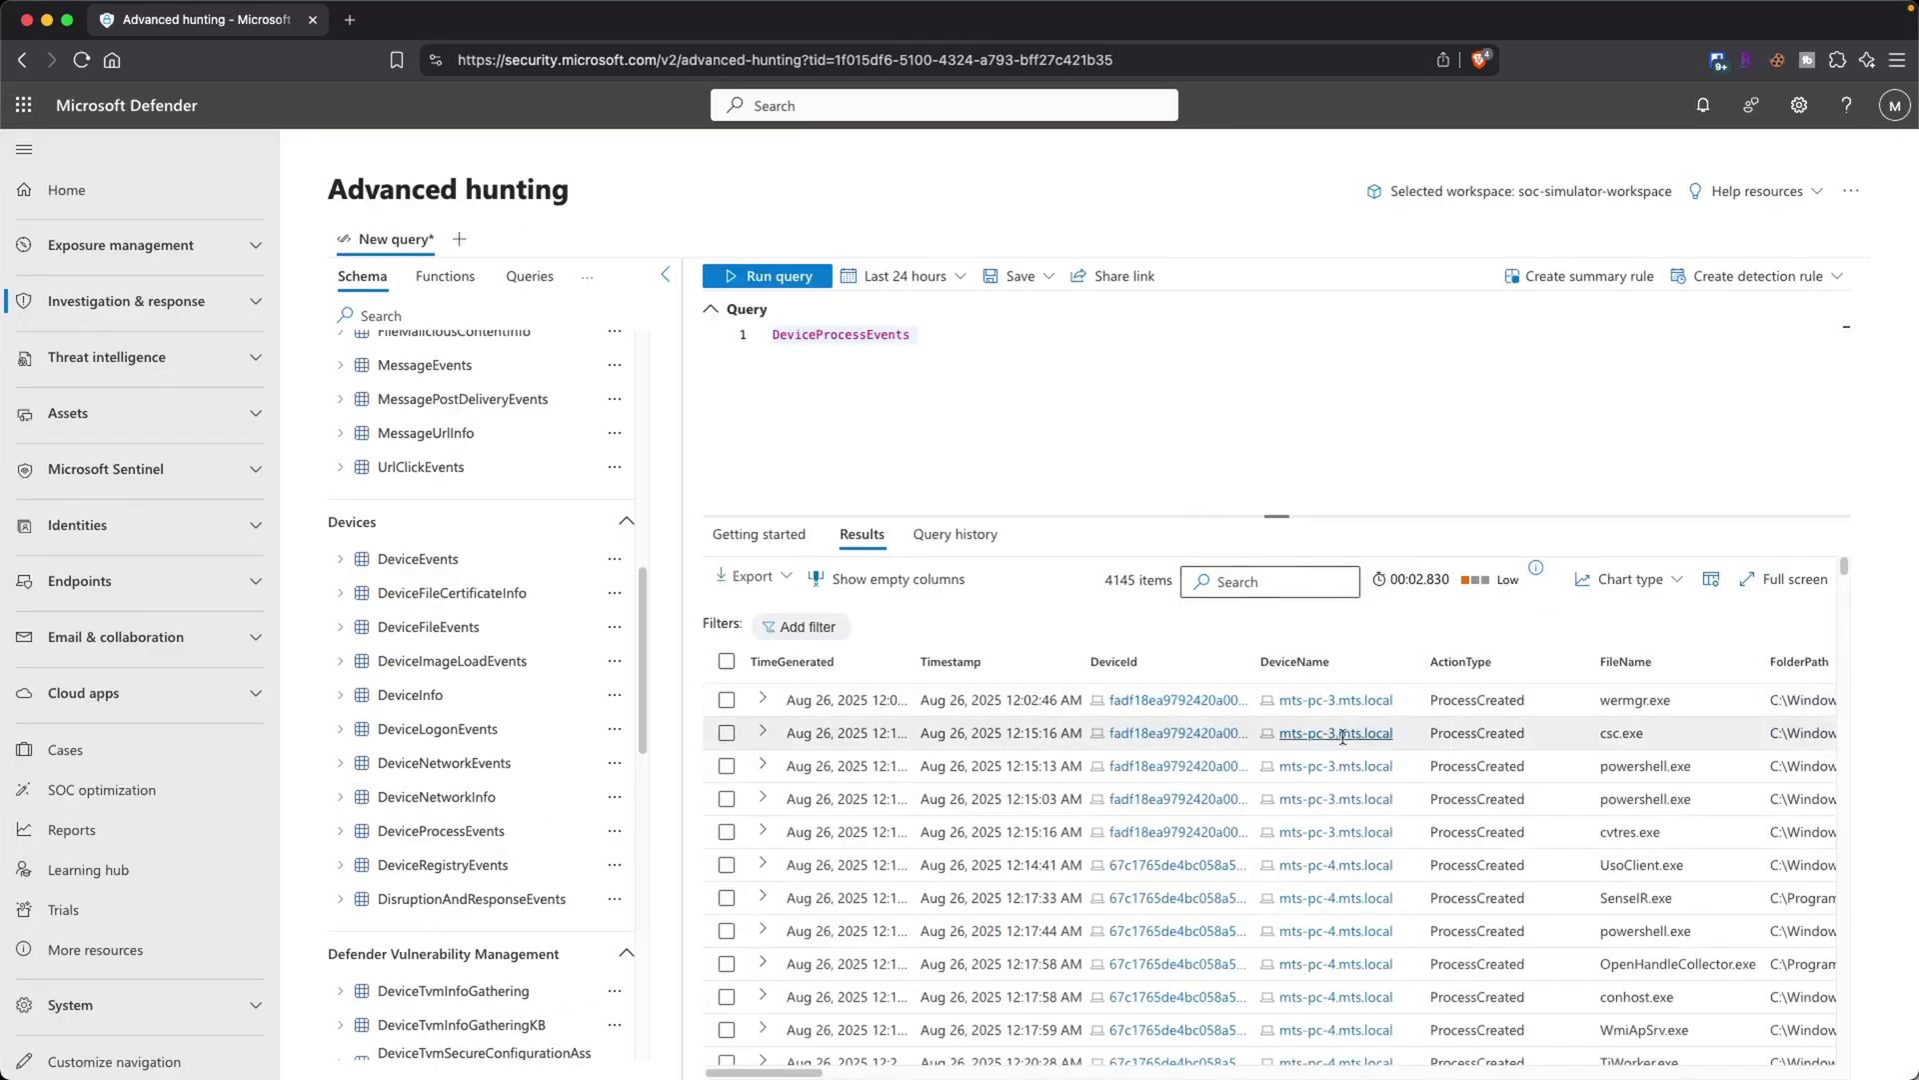
pyautogui.scroll(-2, 1378, 777)
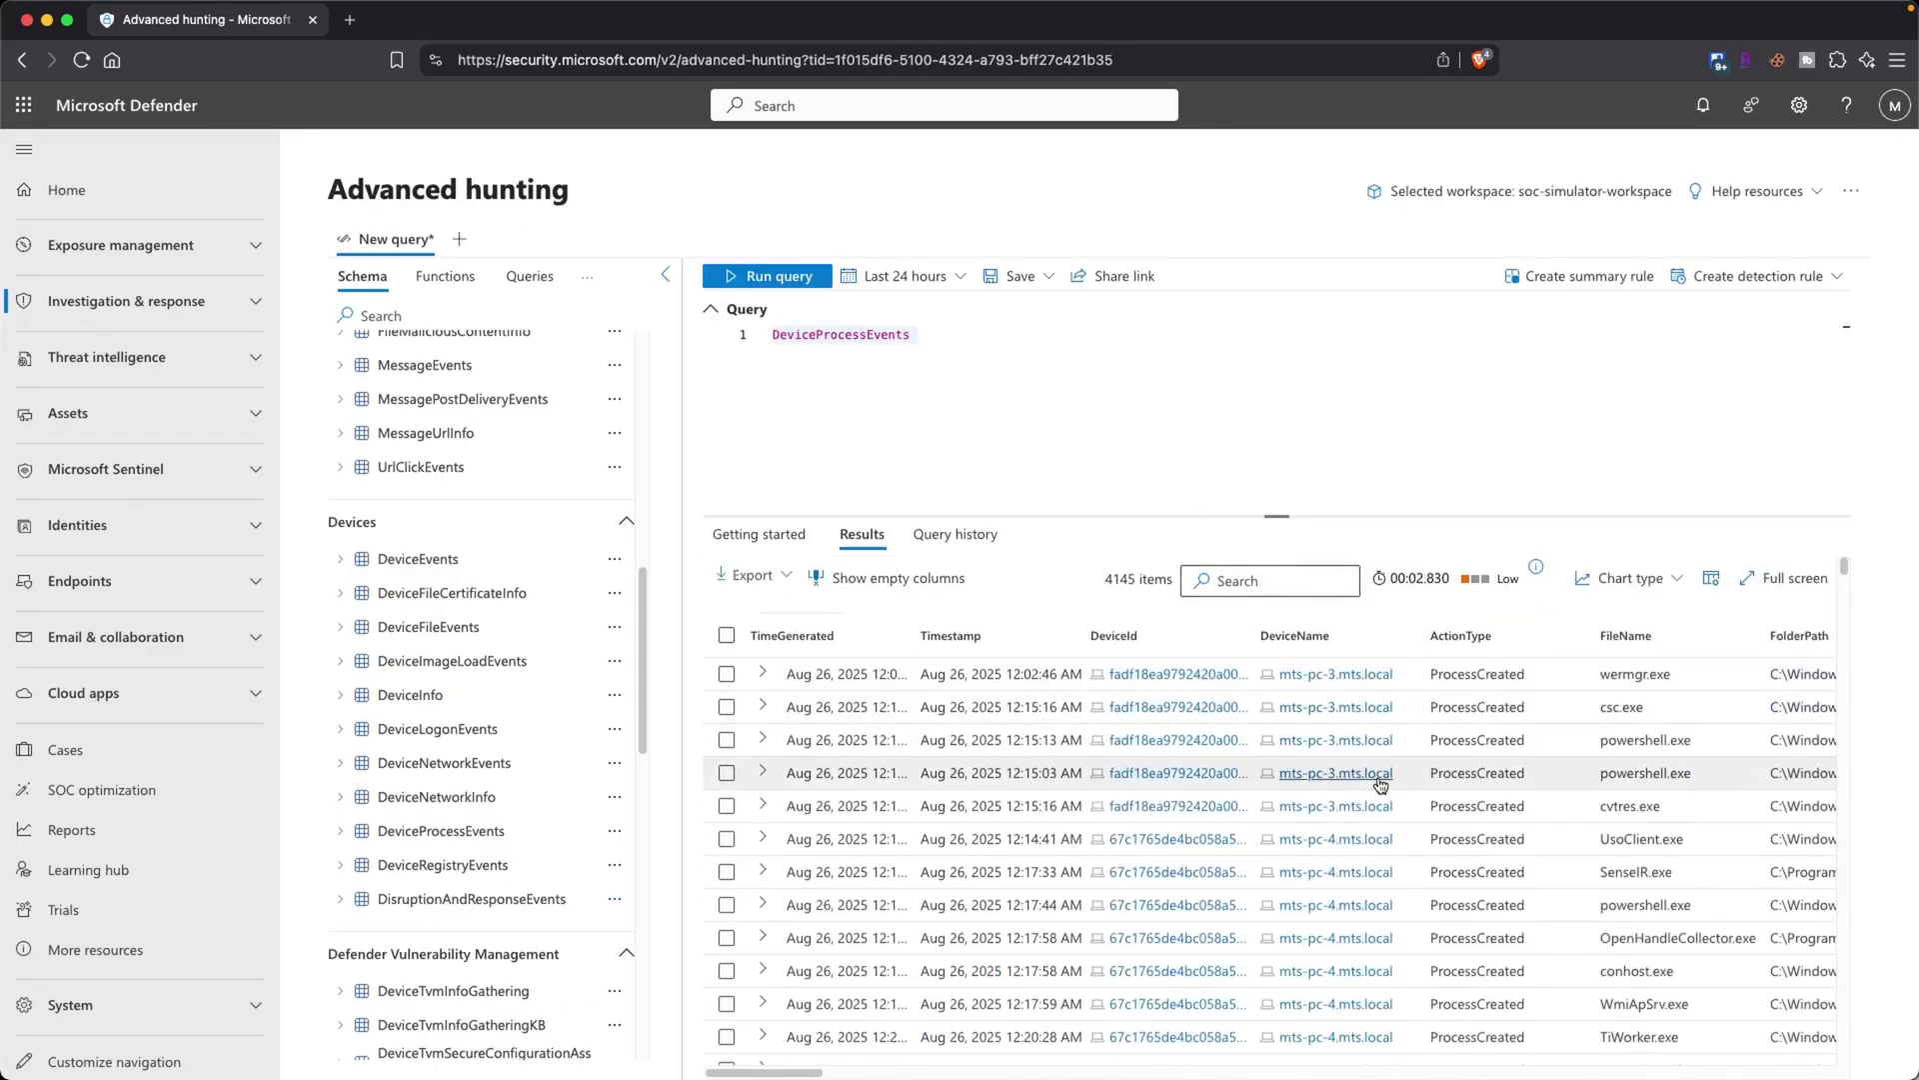
pyautogui.scroll(-2, 1378, 778)
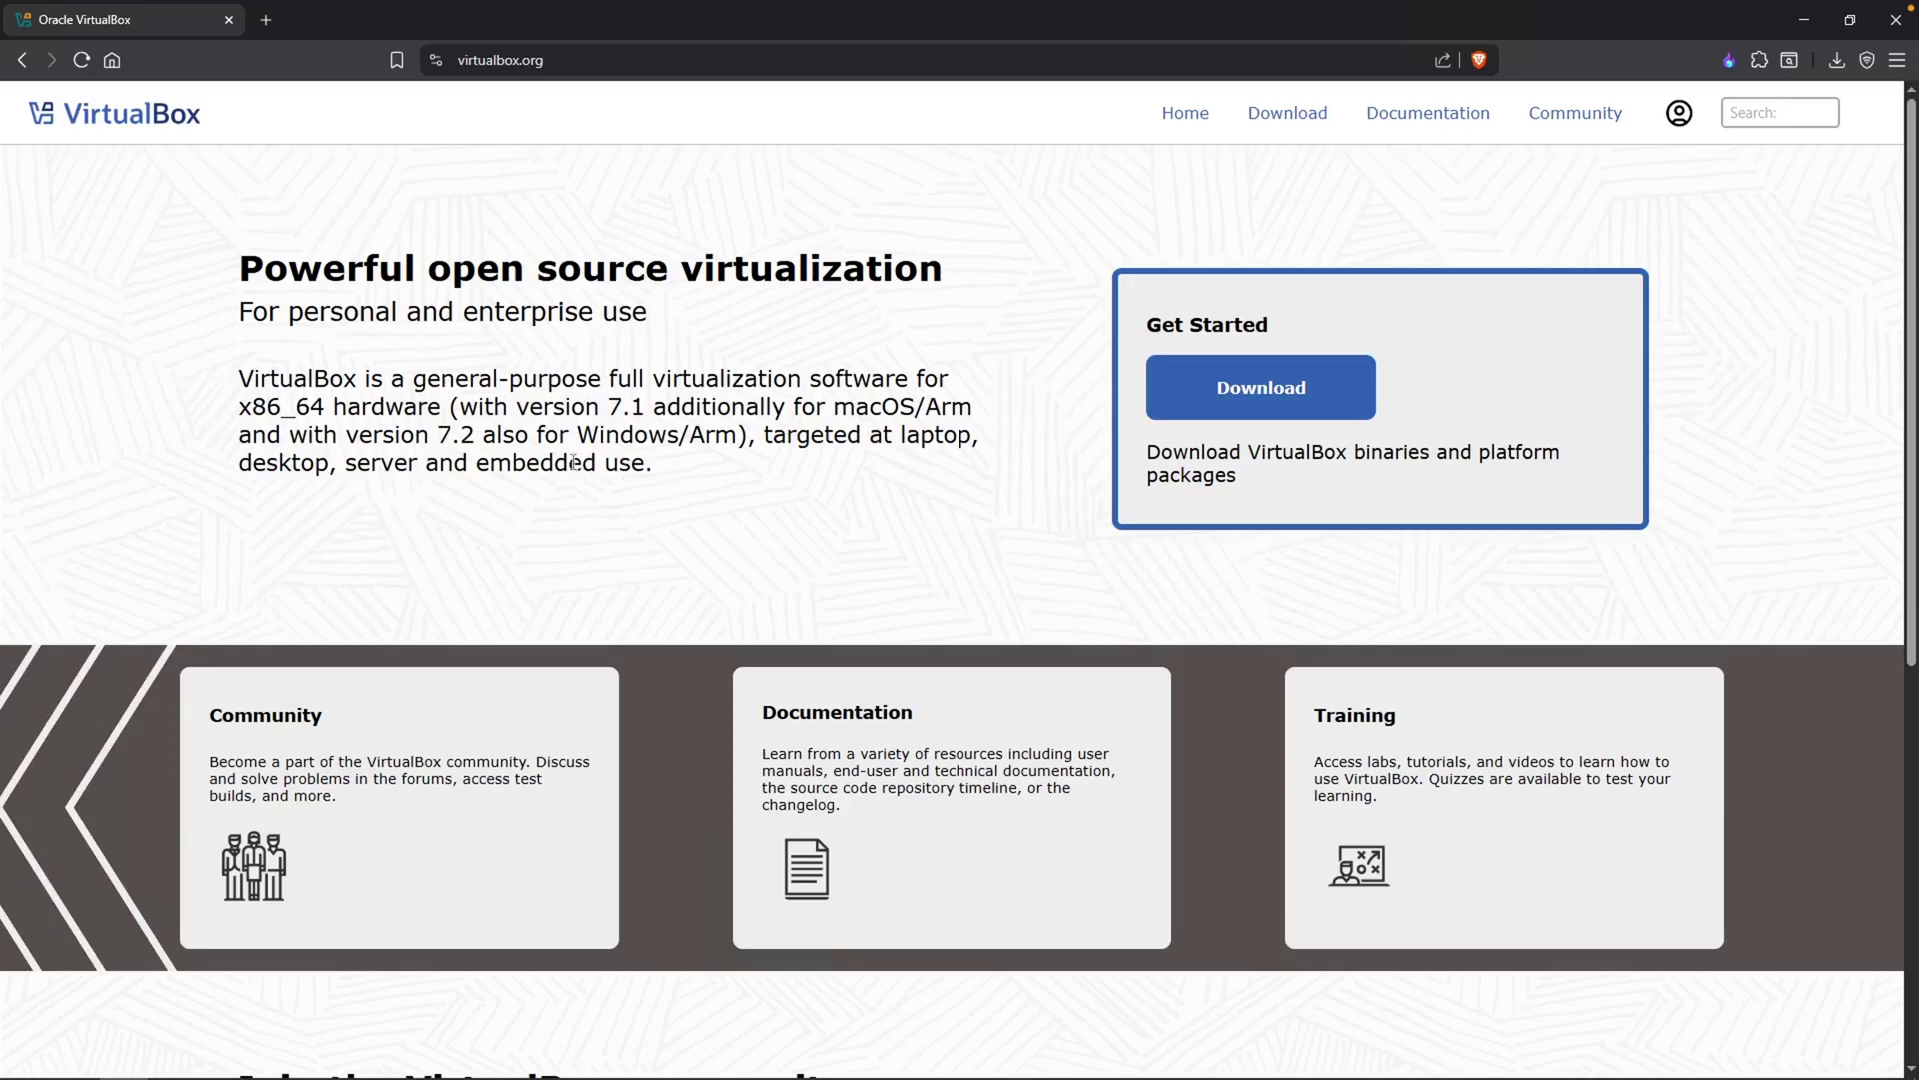
# Open the VirtualBox download page from the site's Get Started section
pyautogui.moveTo(476, 438); pyautogui.dragTo(437, 440)
pyautogui.click(756, 492)
pyautogui.click(1240, 403)
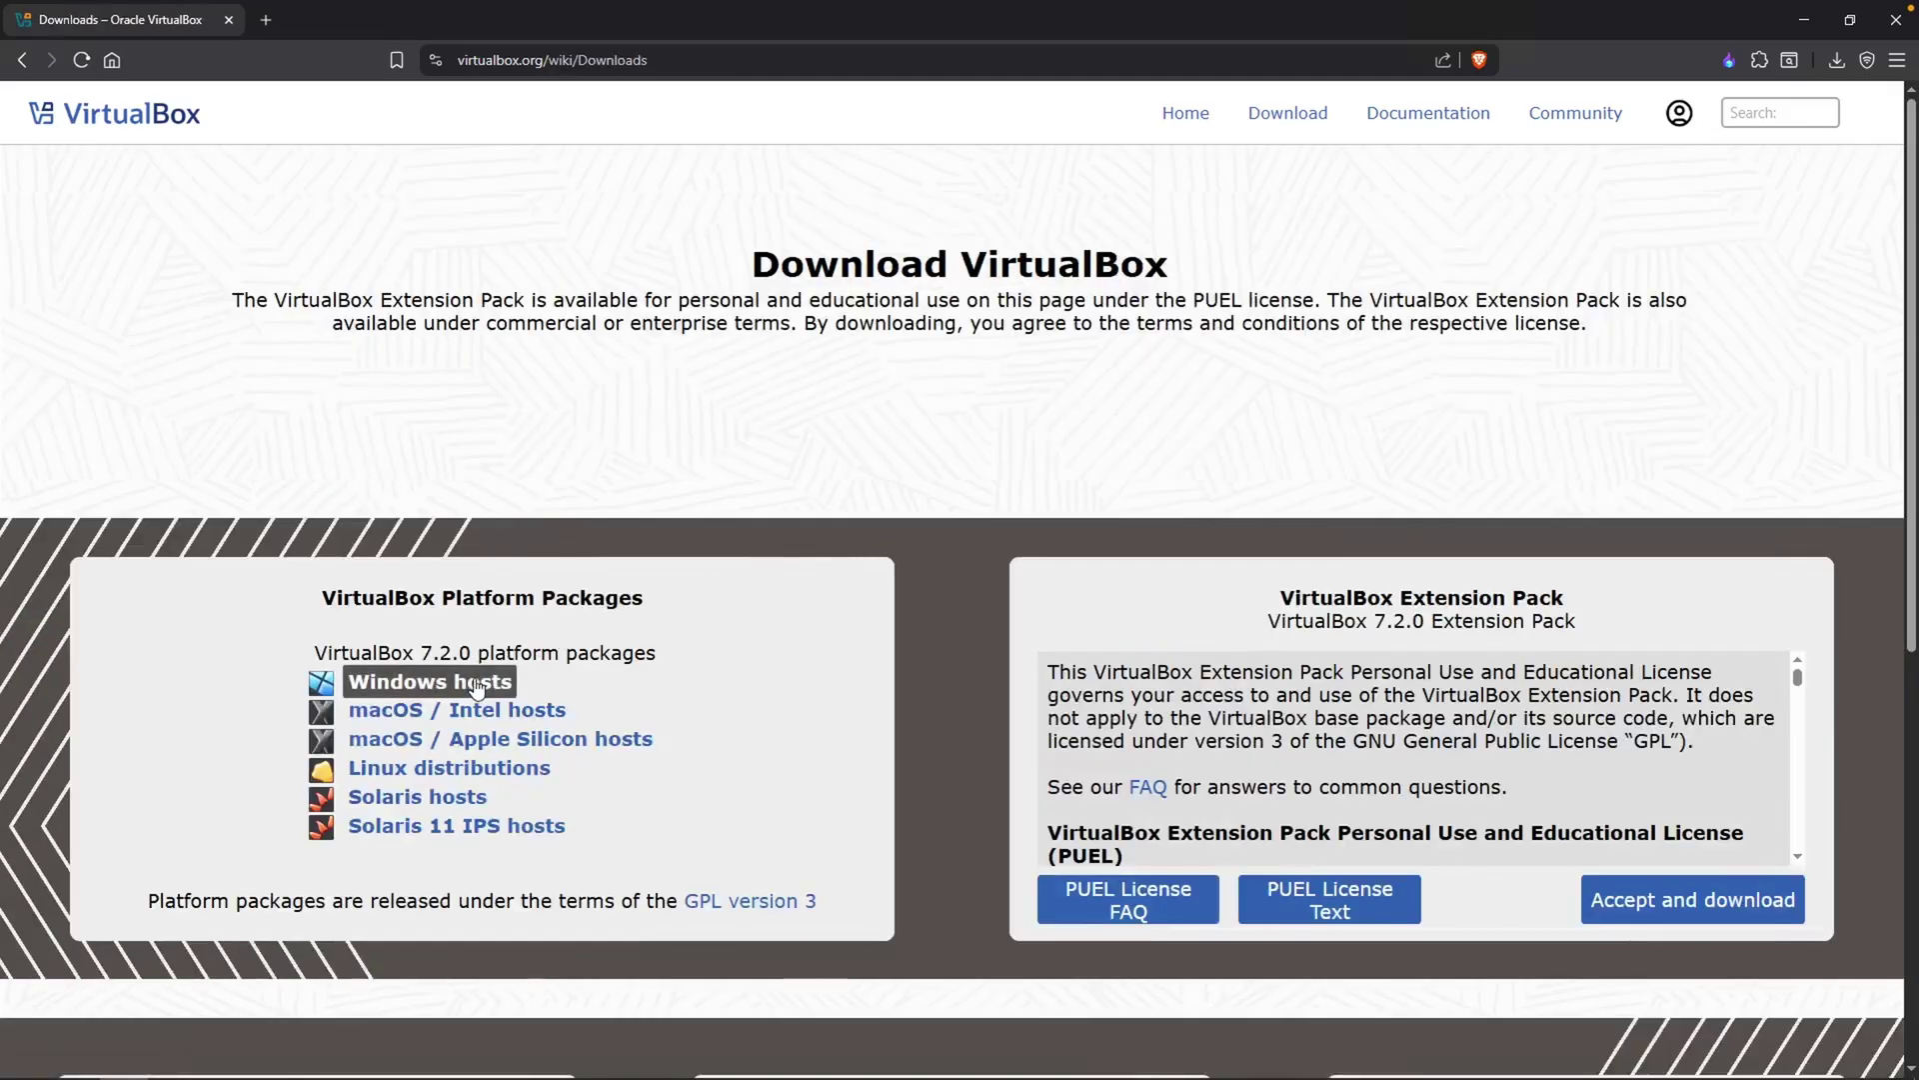
# Go to the VirtualBox older builds under Previous Releases and open the VirtualBox 7.1 download list
pyautogui.moveTo(420, 652); pyautogui.dragTo(499, 651)
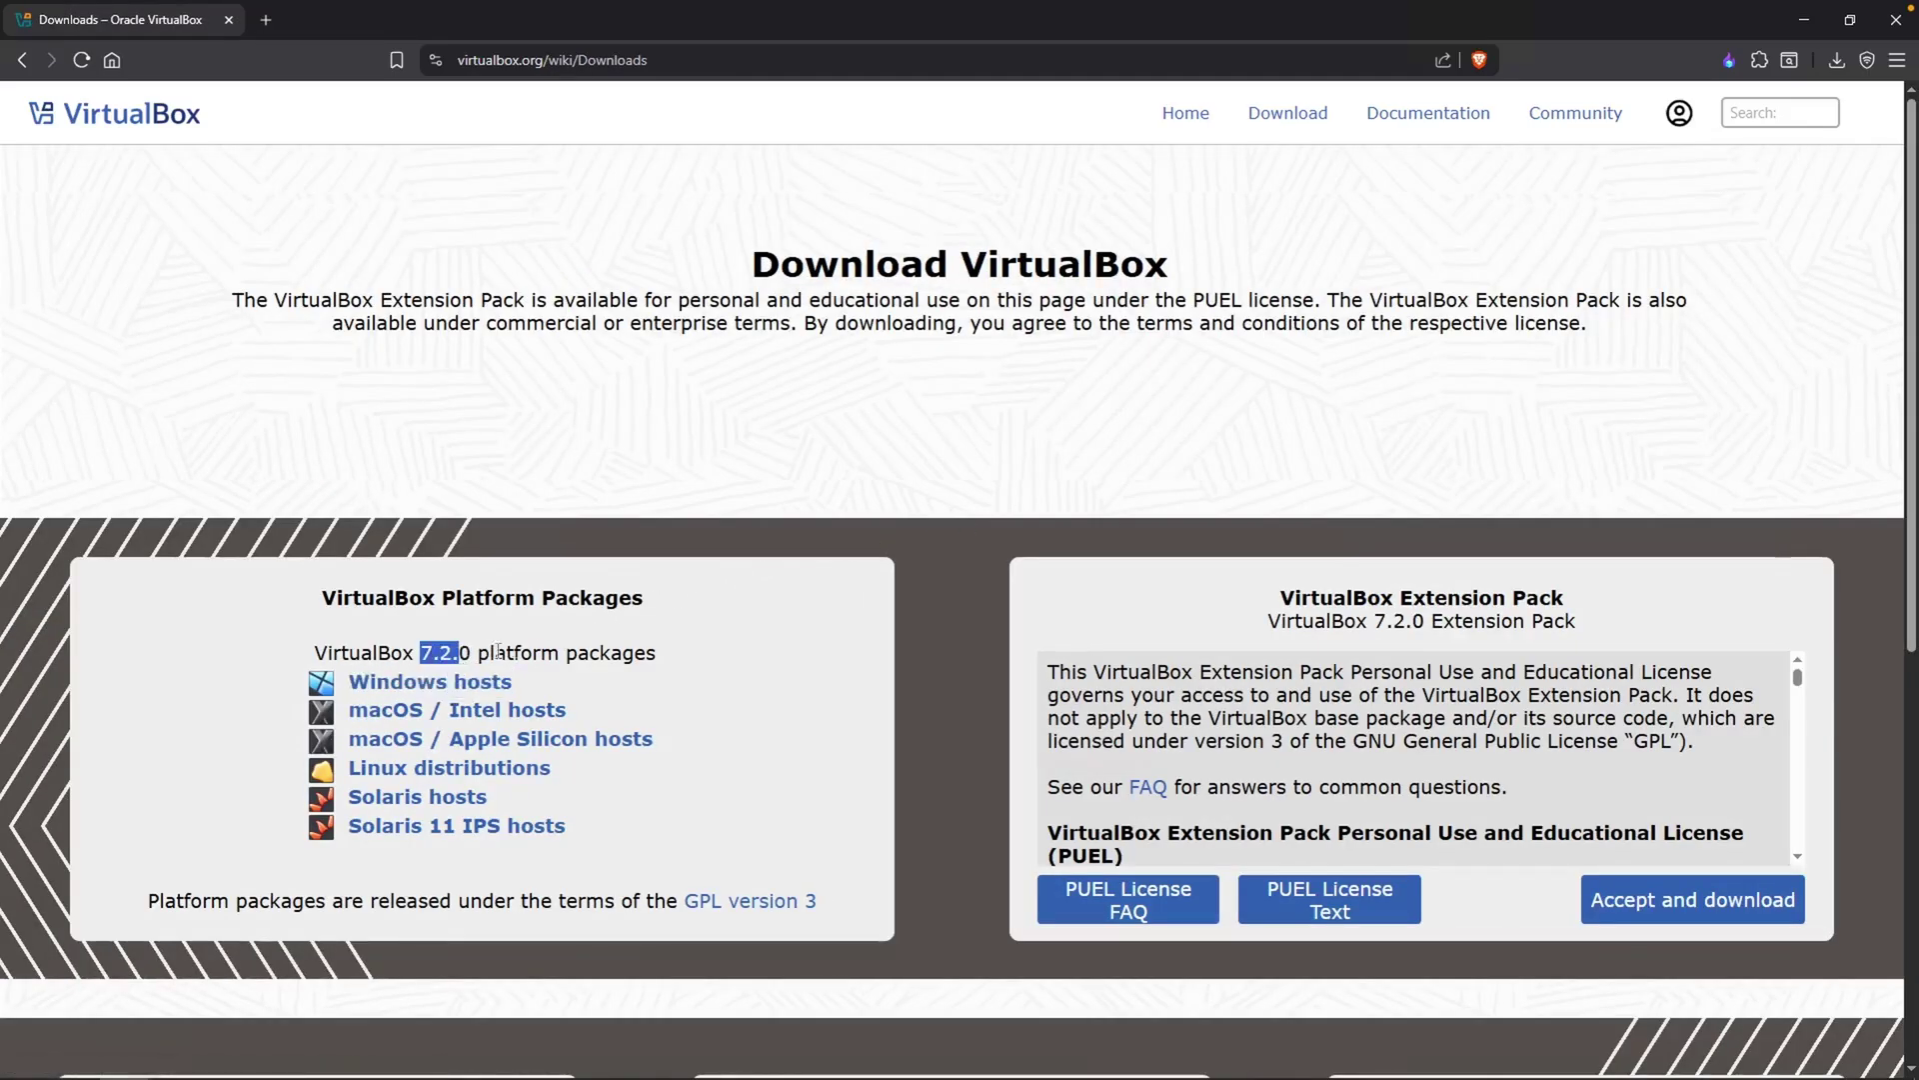
pyautogui.click(733, 631)
pyautogui.scroll(-4, 1039, 627)
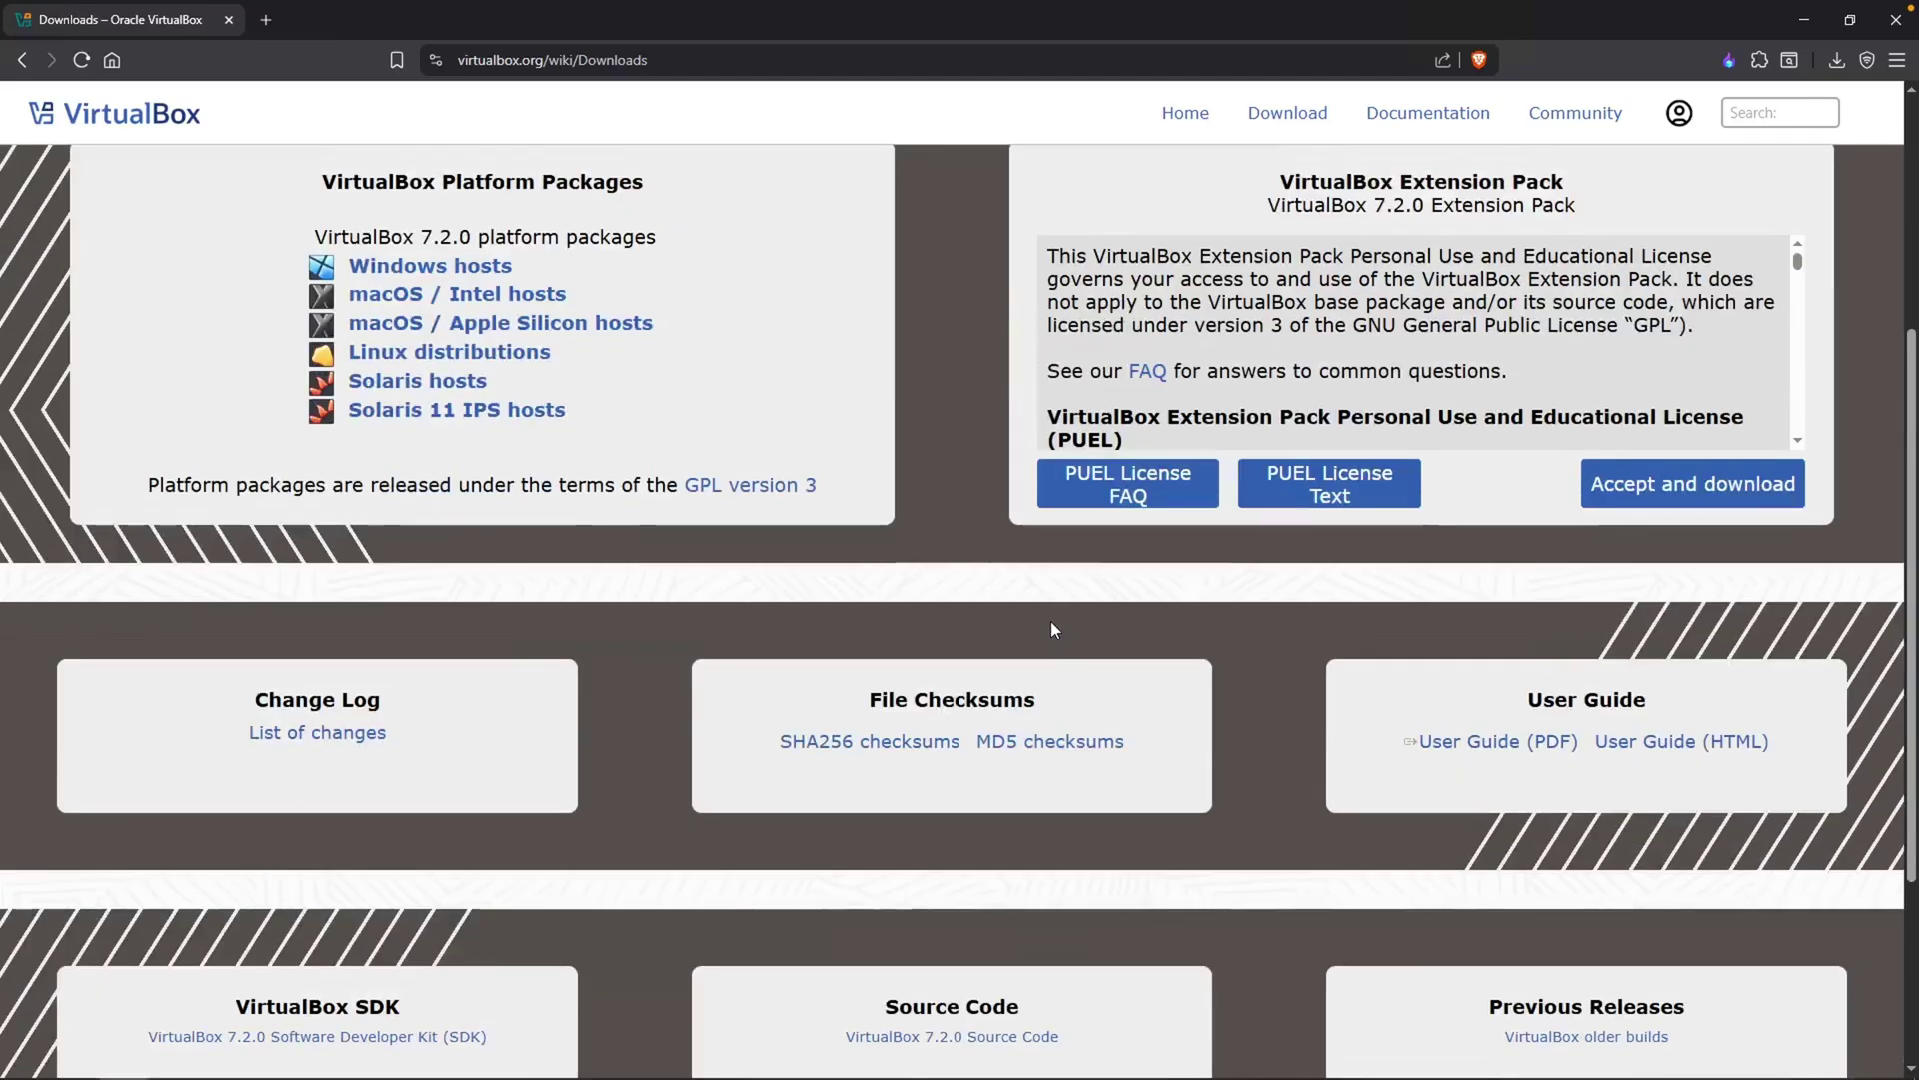
pyautogui.scroll(-2, 1035, 627)
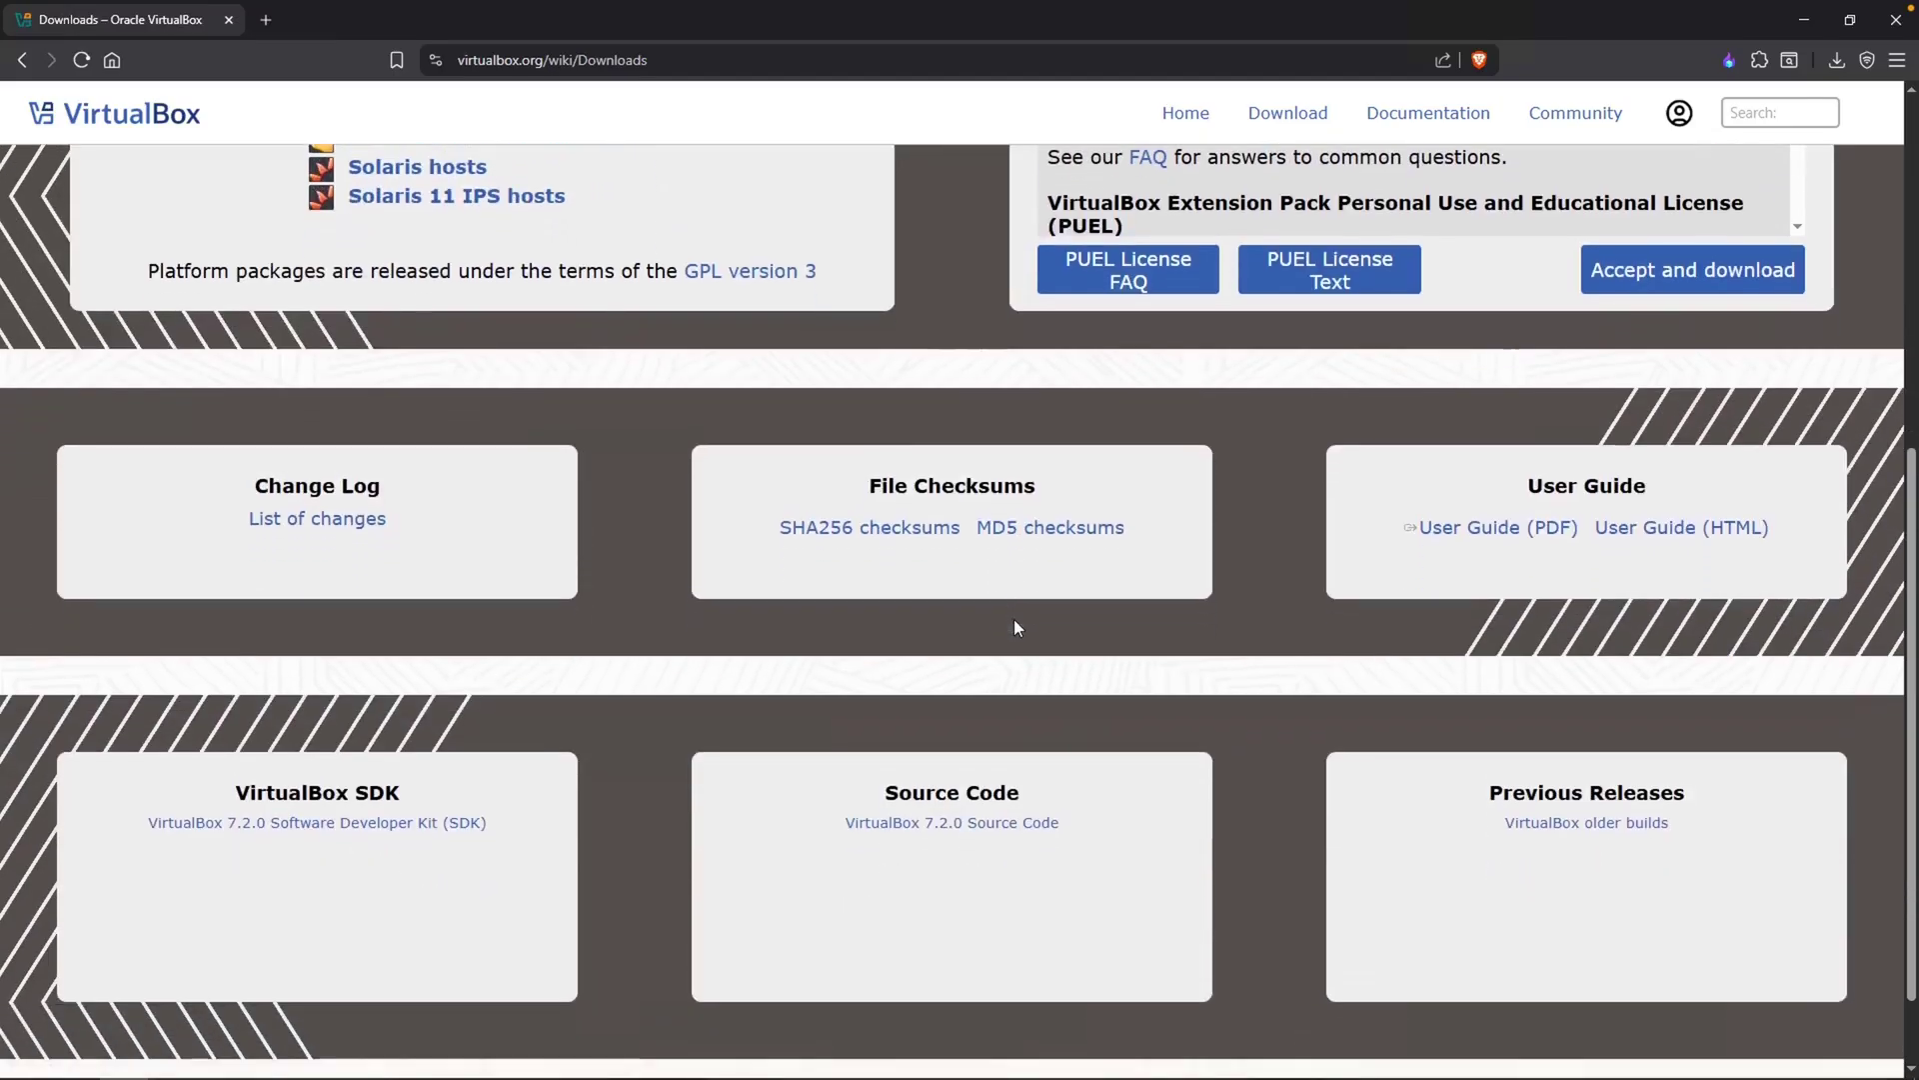
pyautogui.click(1544, 822)
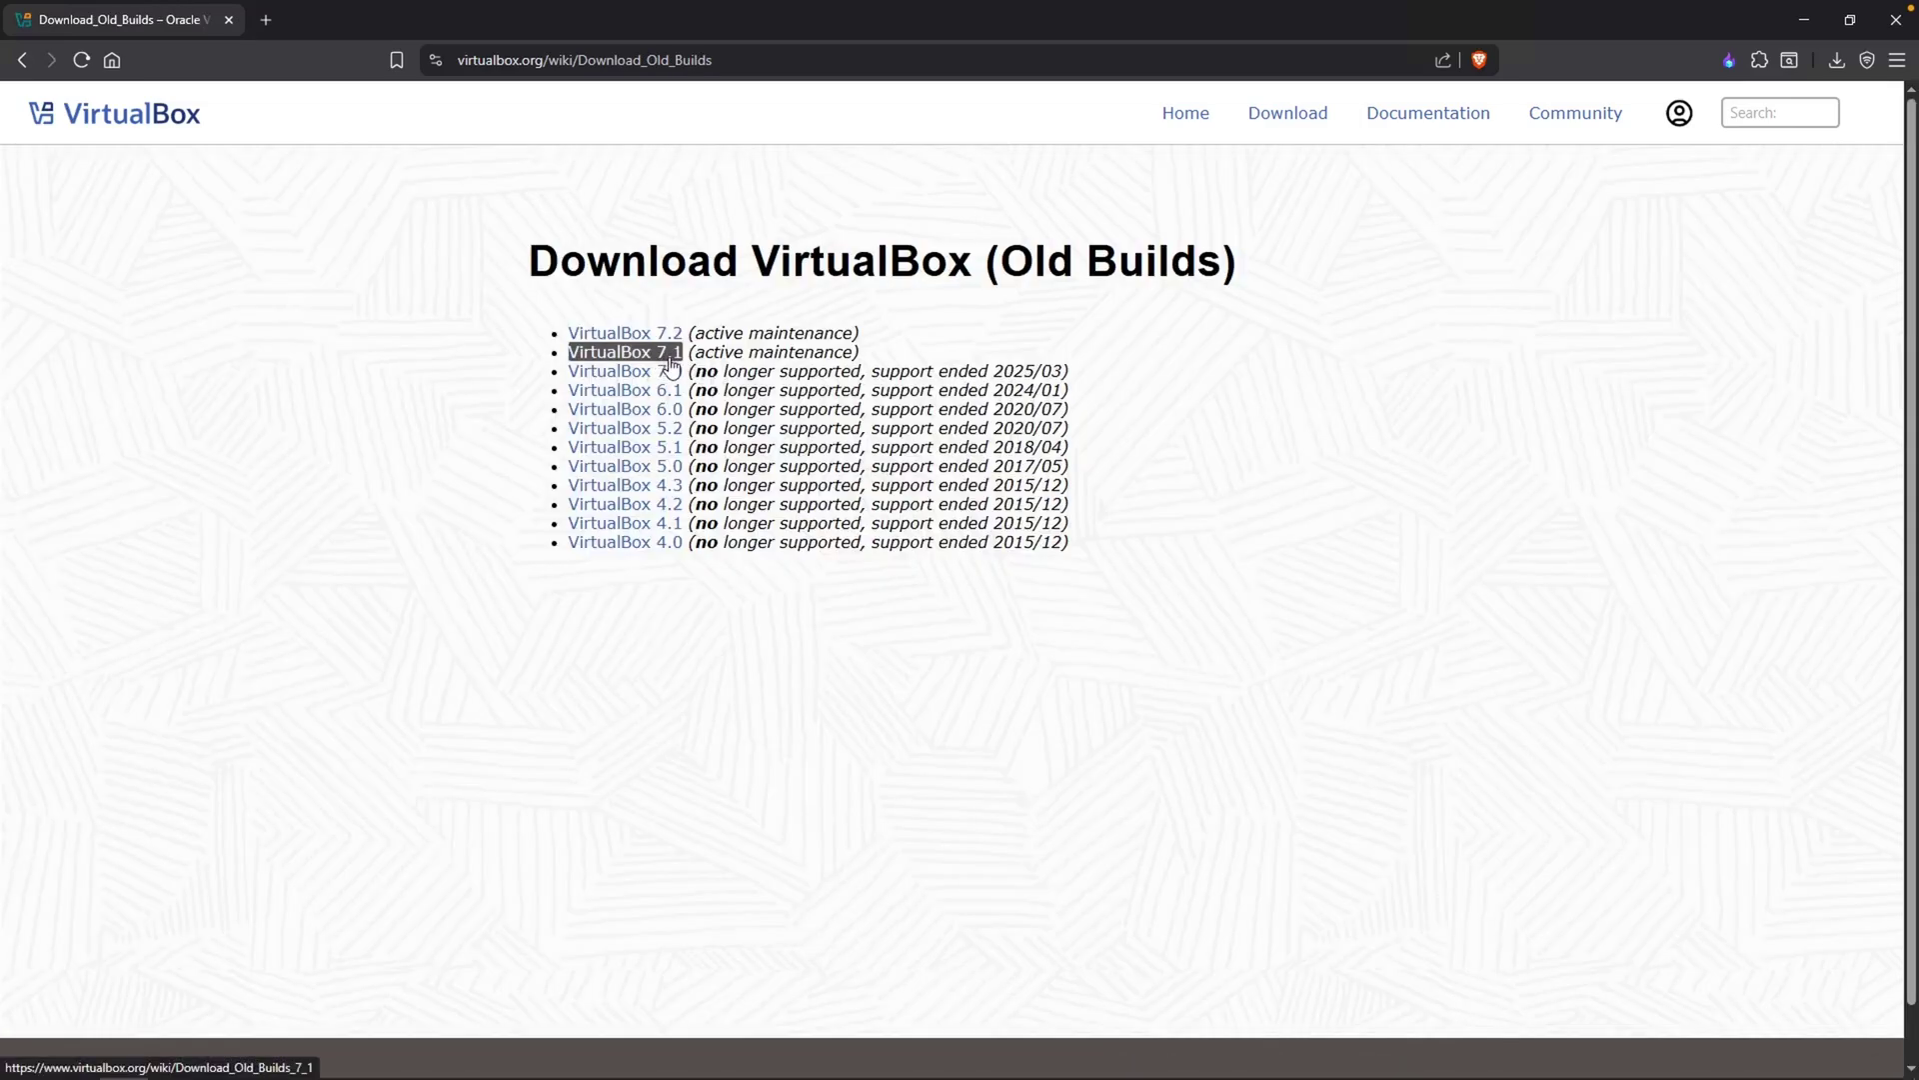
pyautogui.moveTo(696, 352); pyautogui.dragTo(843, 354)
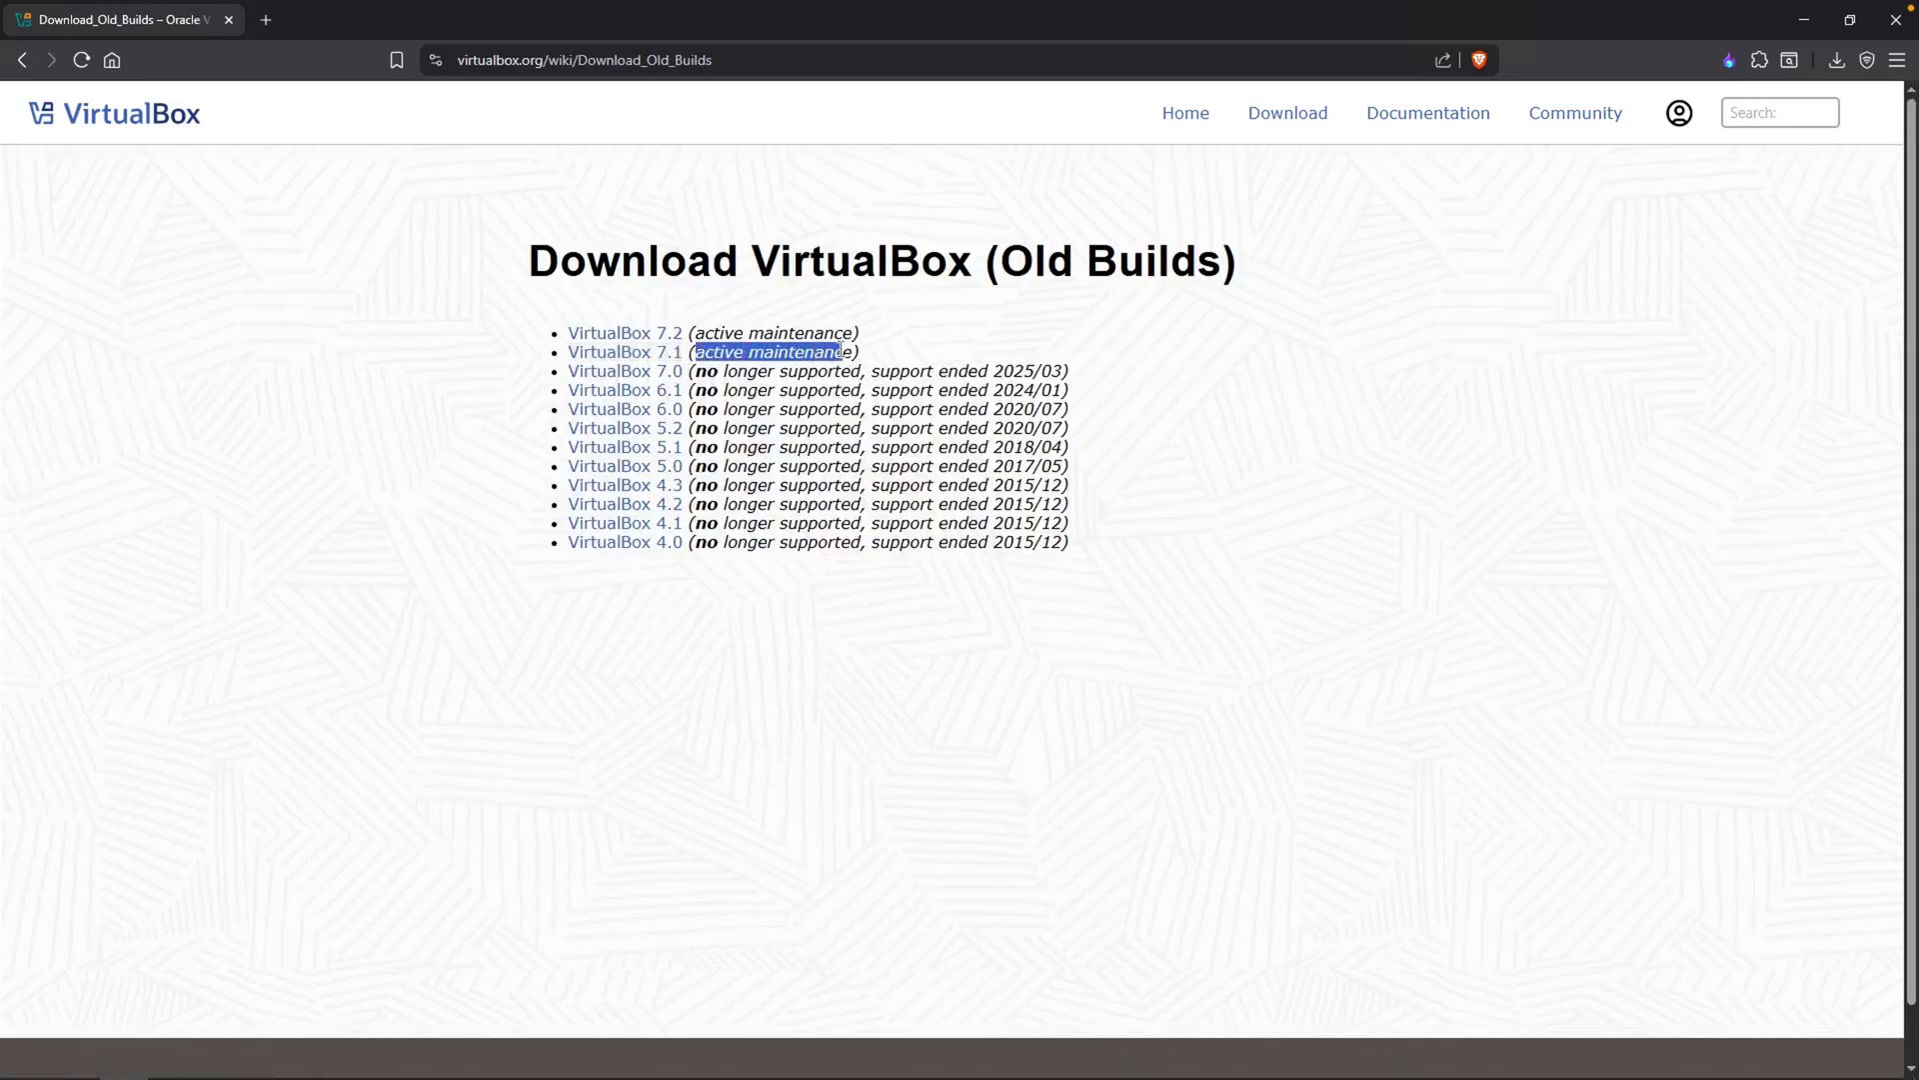
pyautogui.click(679, 358)
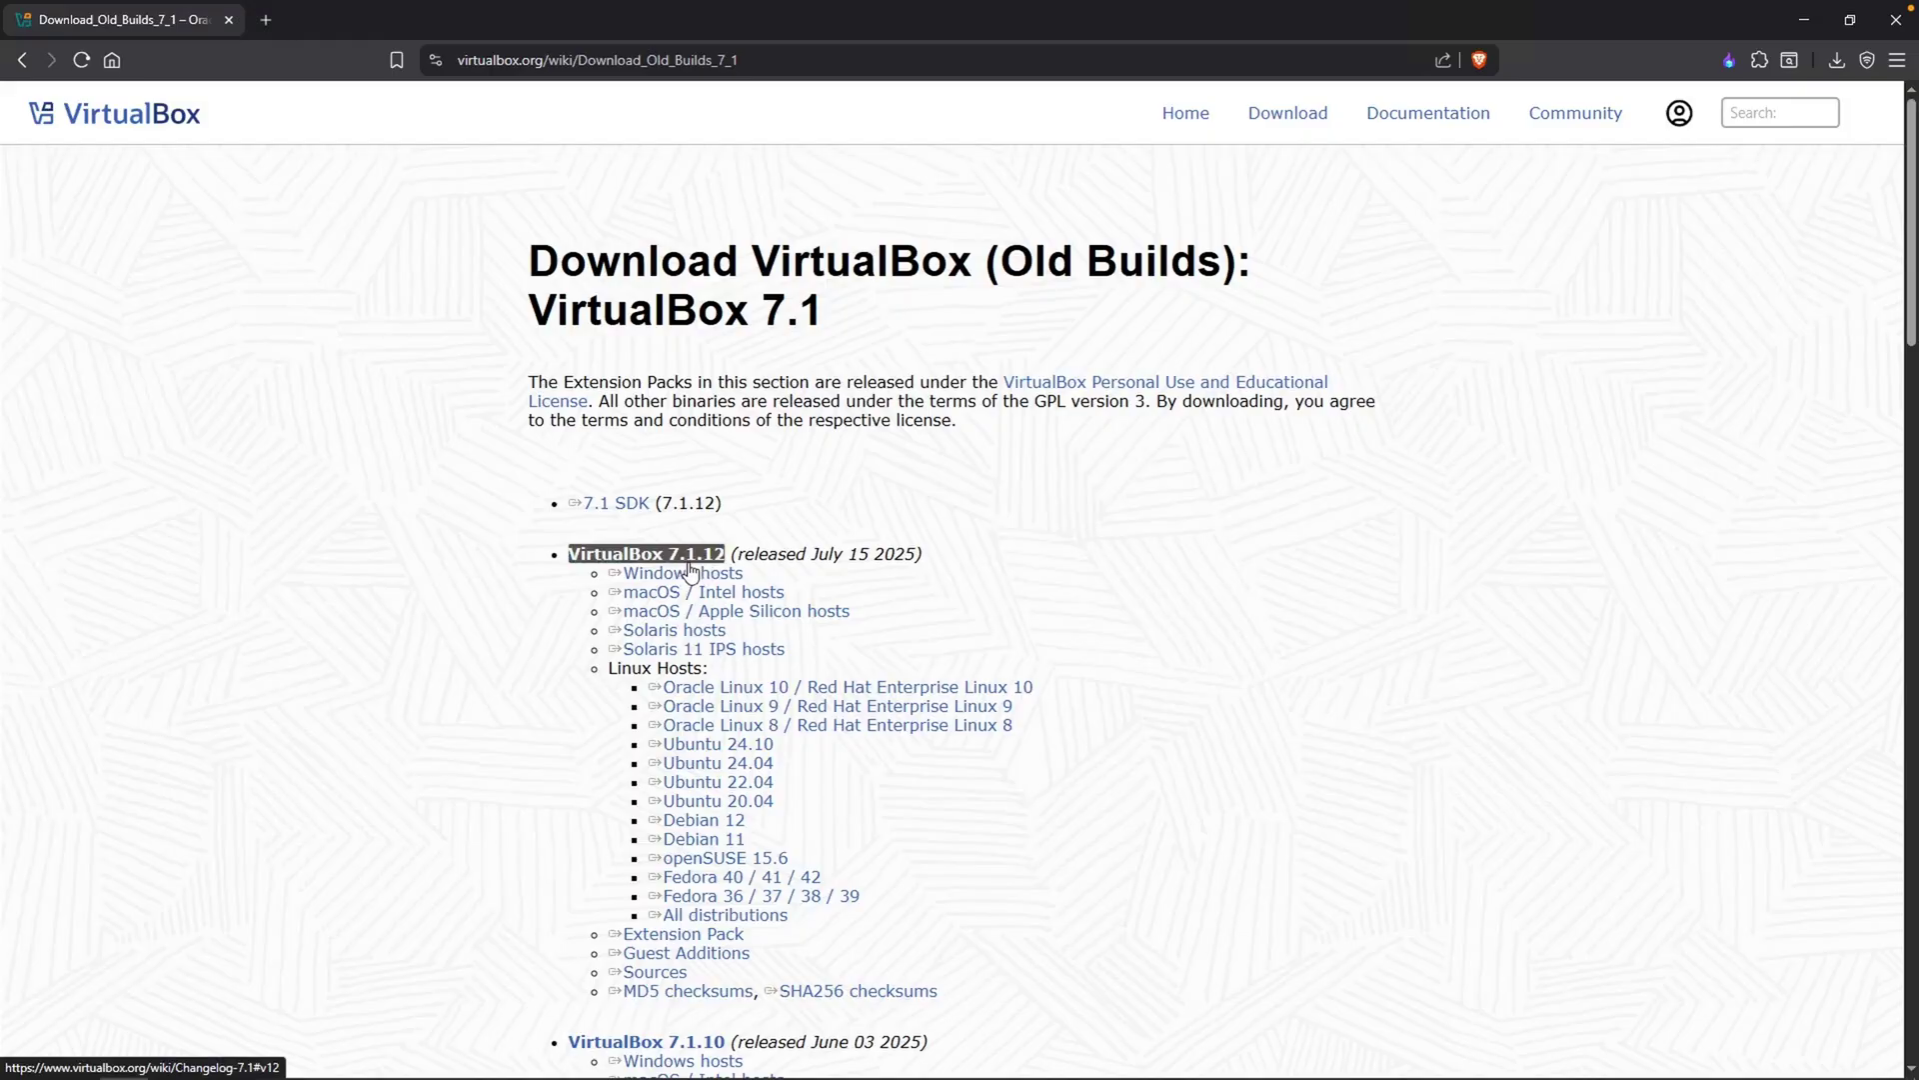
# Save the VirtualBox 7.1.12 Windows hosts installer to the Downloads folder and allow the installer to make changes to the device
pyautogui.click(722, 573)
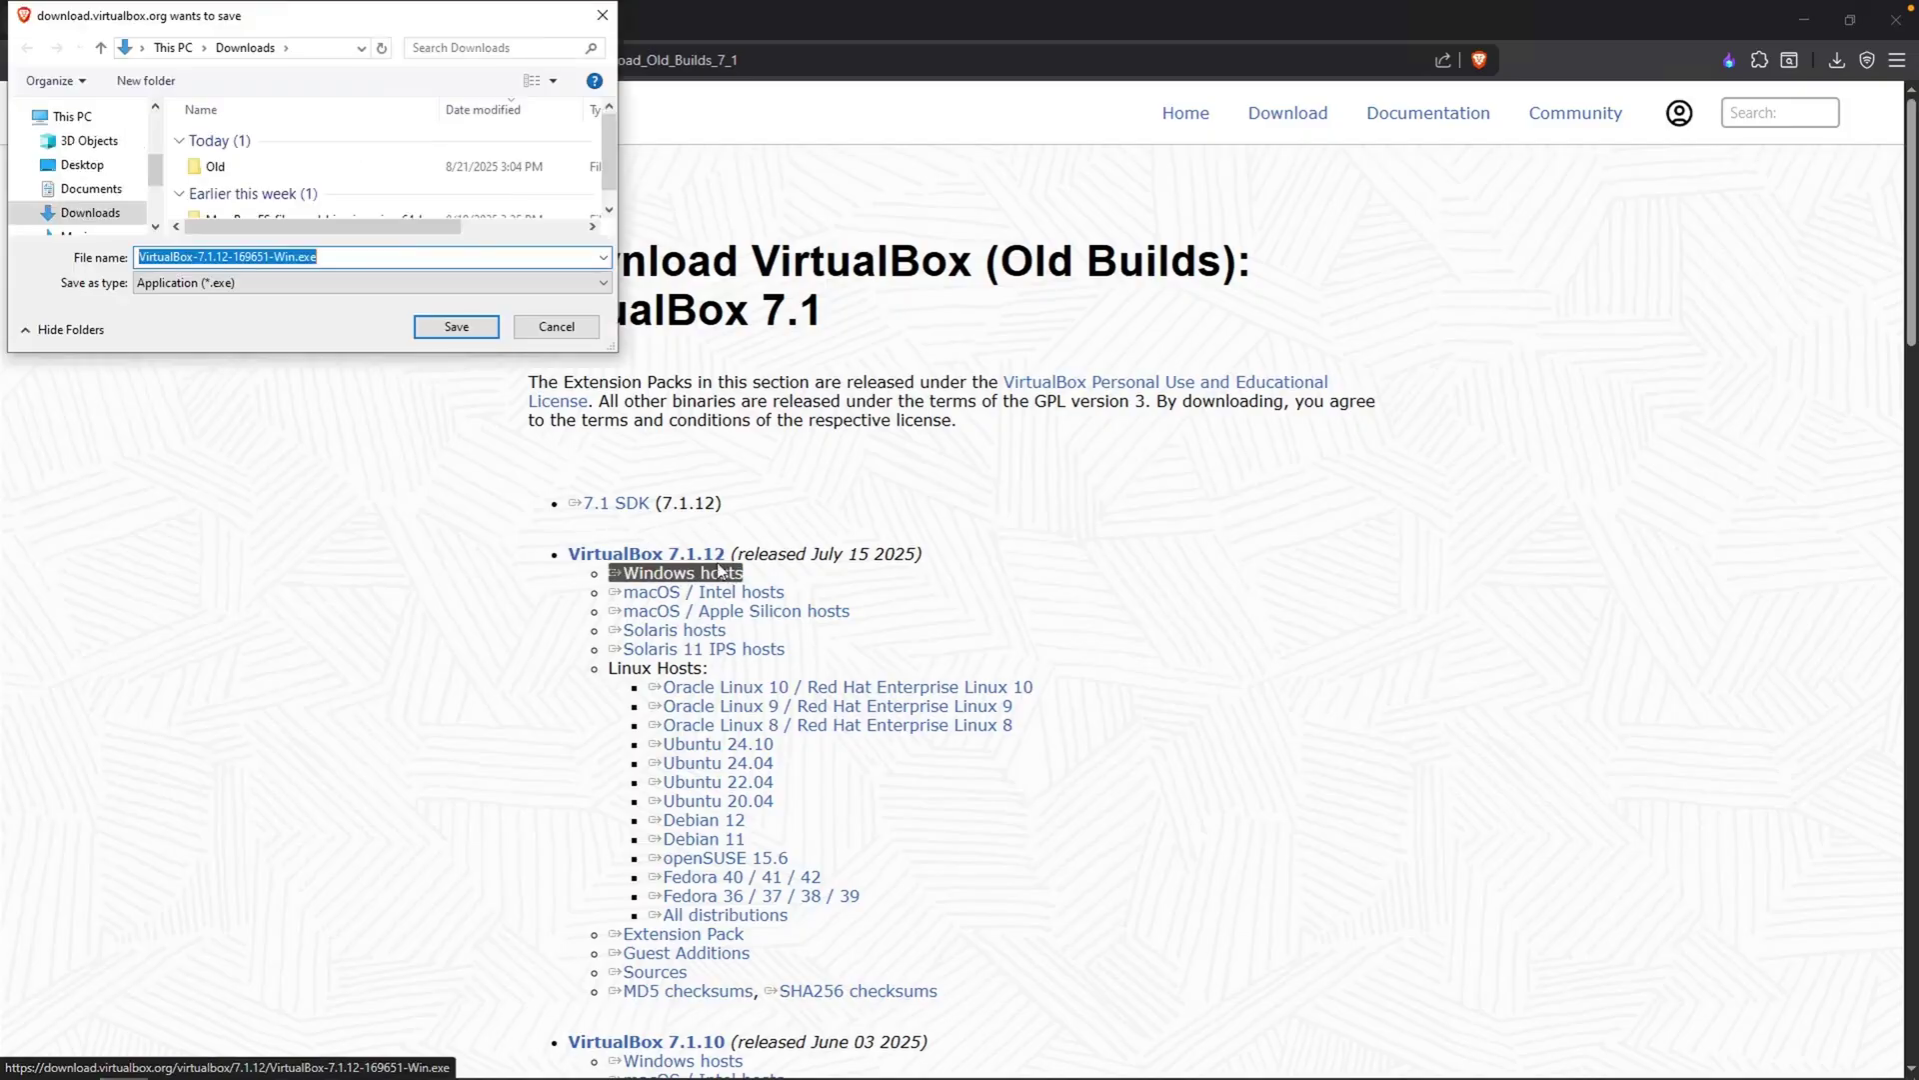
pyautogui.click(465, 333)
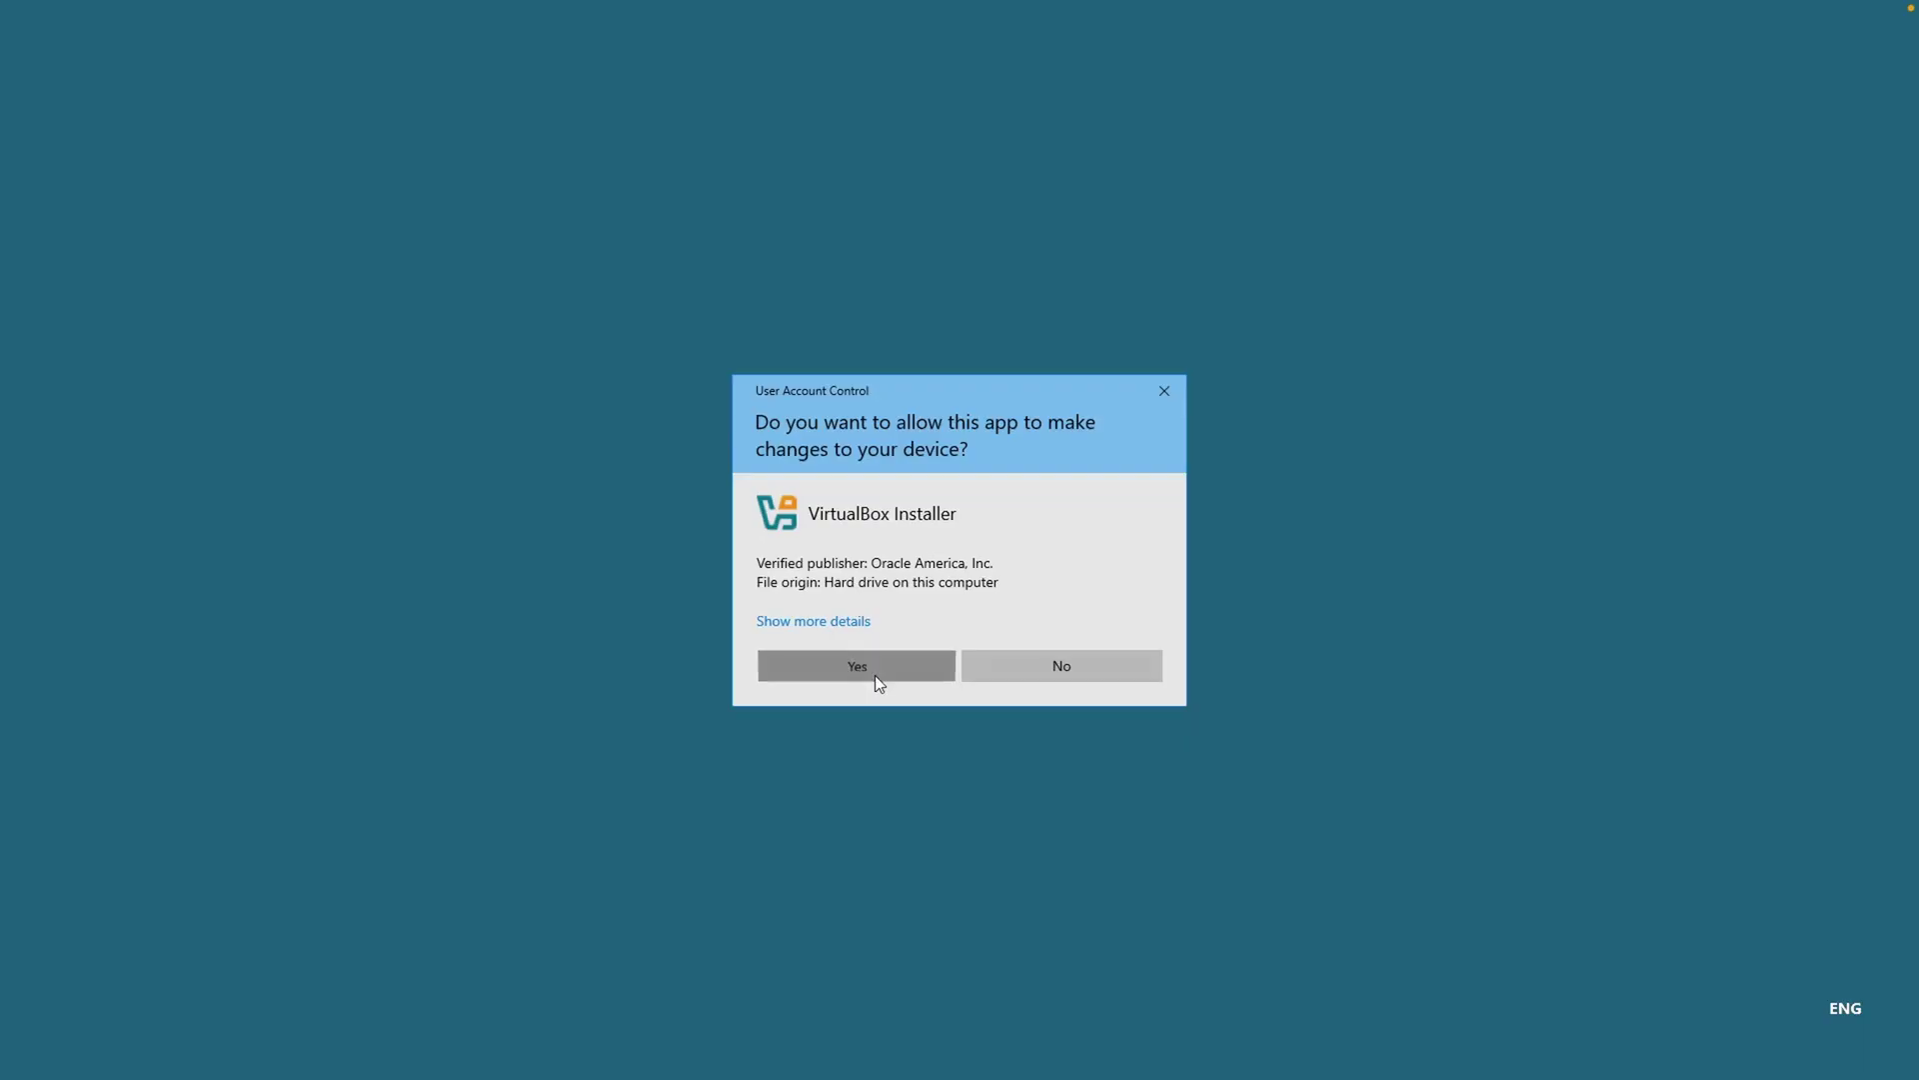
pyautogui.click(875, 675)
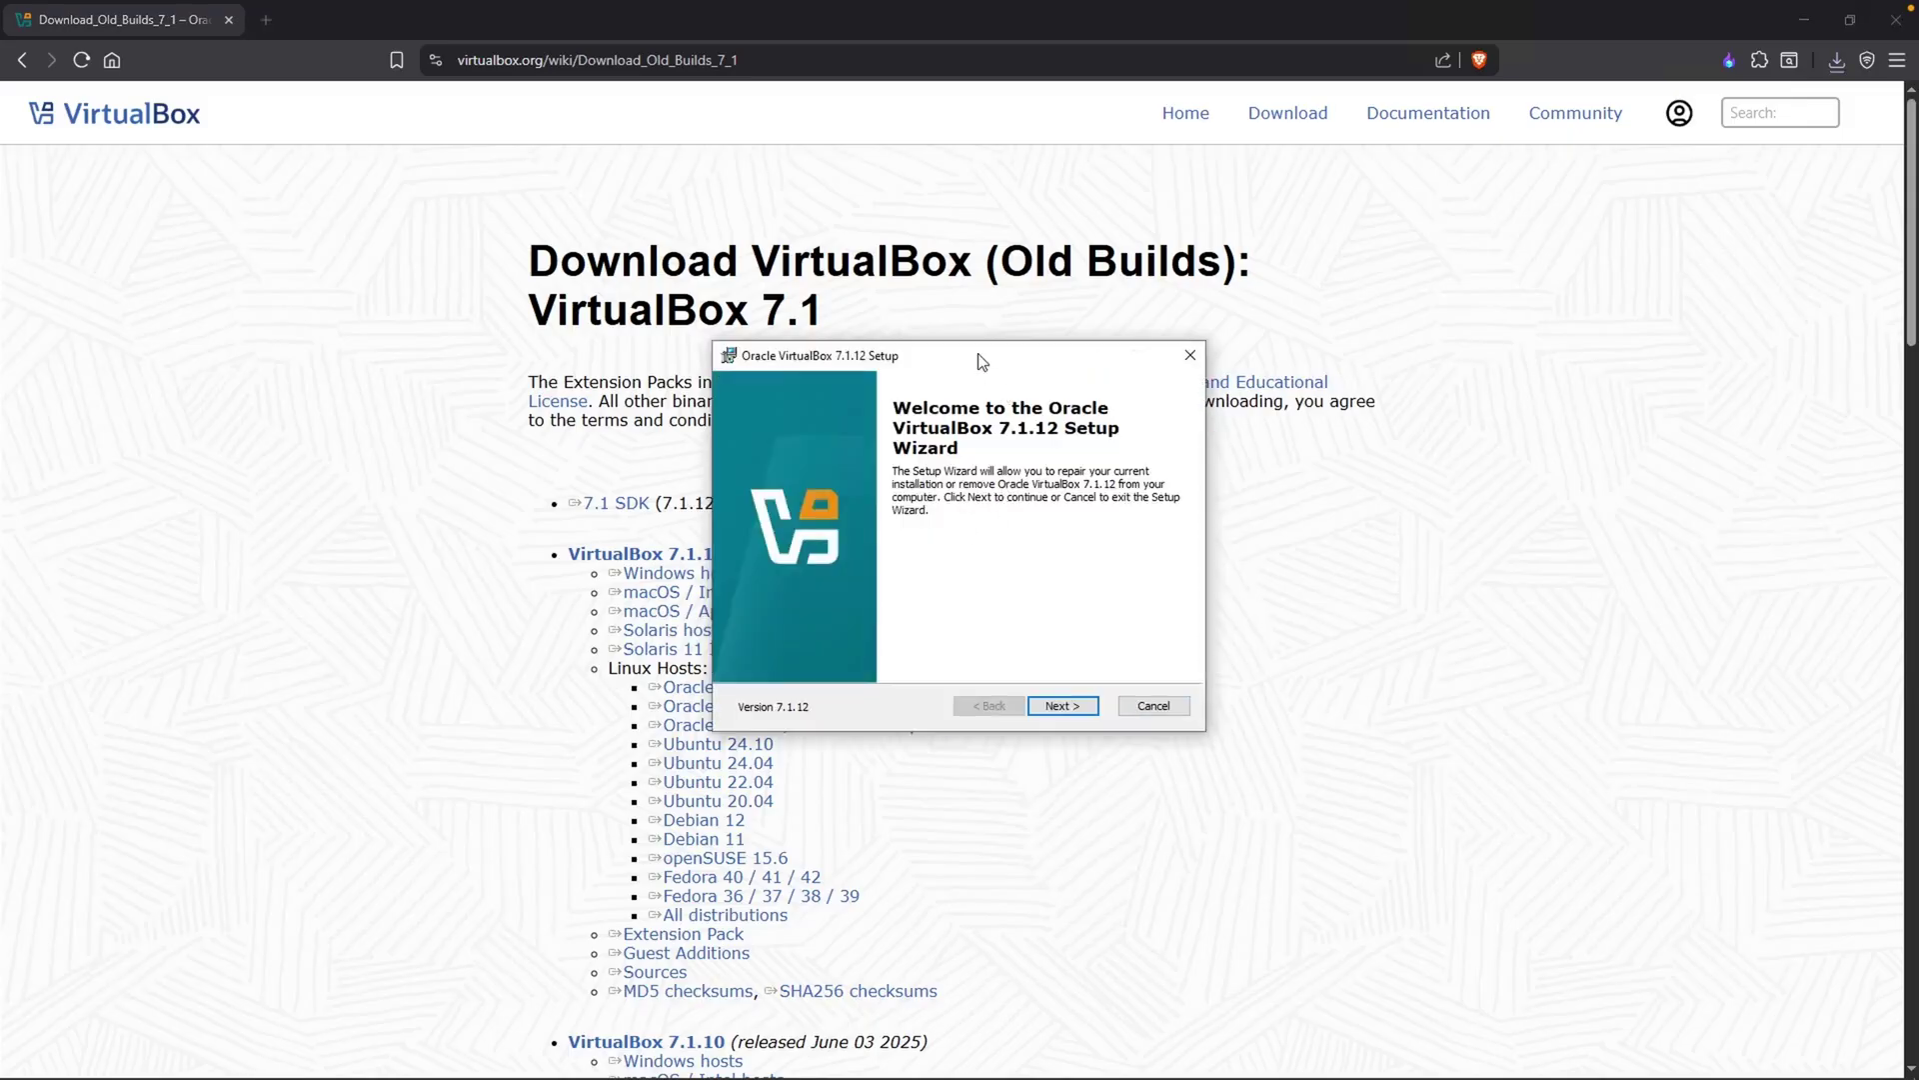
pyautogui.moveTo(978, 358); pyautogui.dragTo(1182, 281)
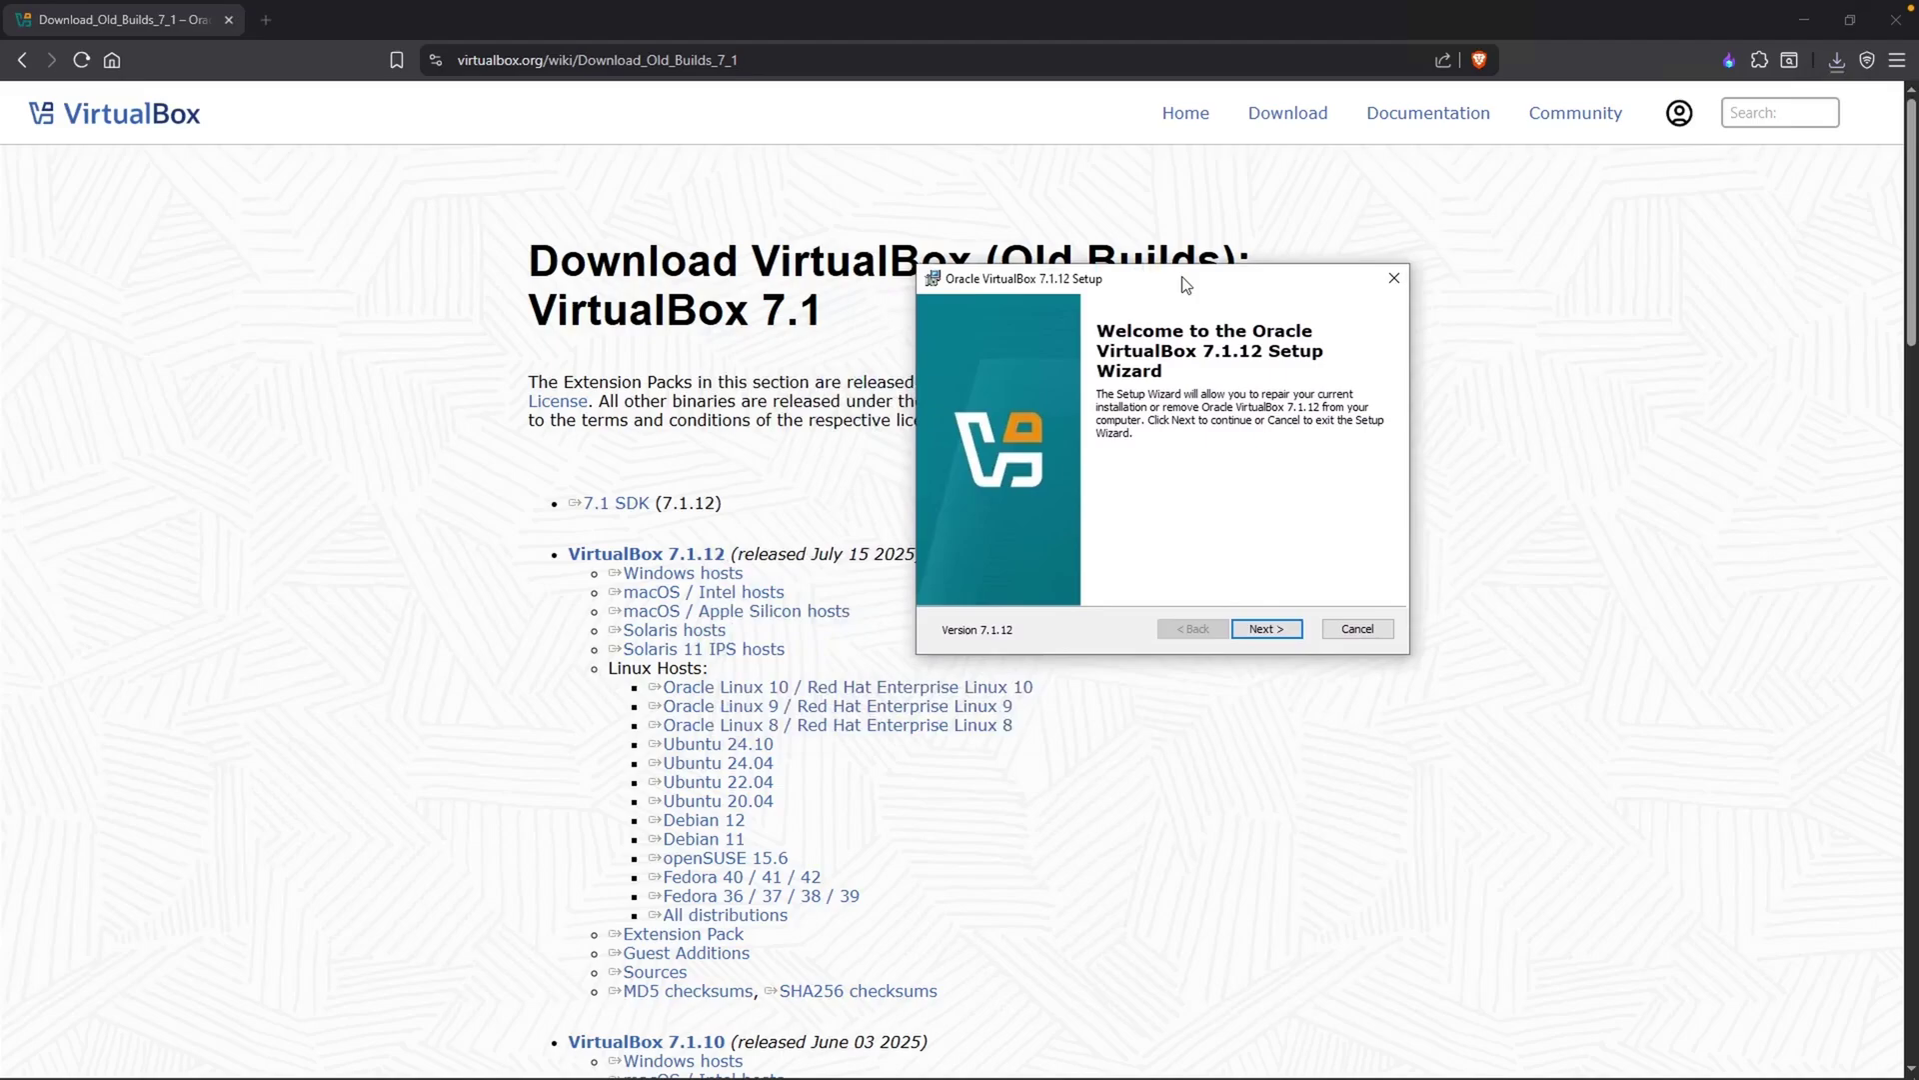
# Return to the 7.1 builds page and open the SHA256 checksums for VirtualBox 7.1.12
pyautogui.click(963, 987)
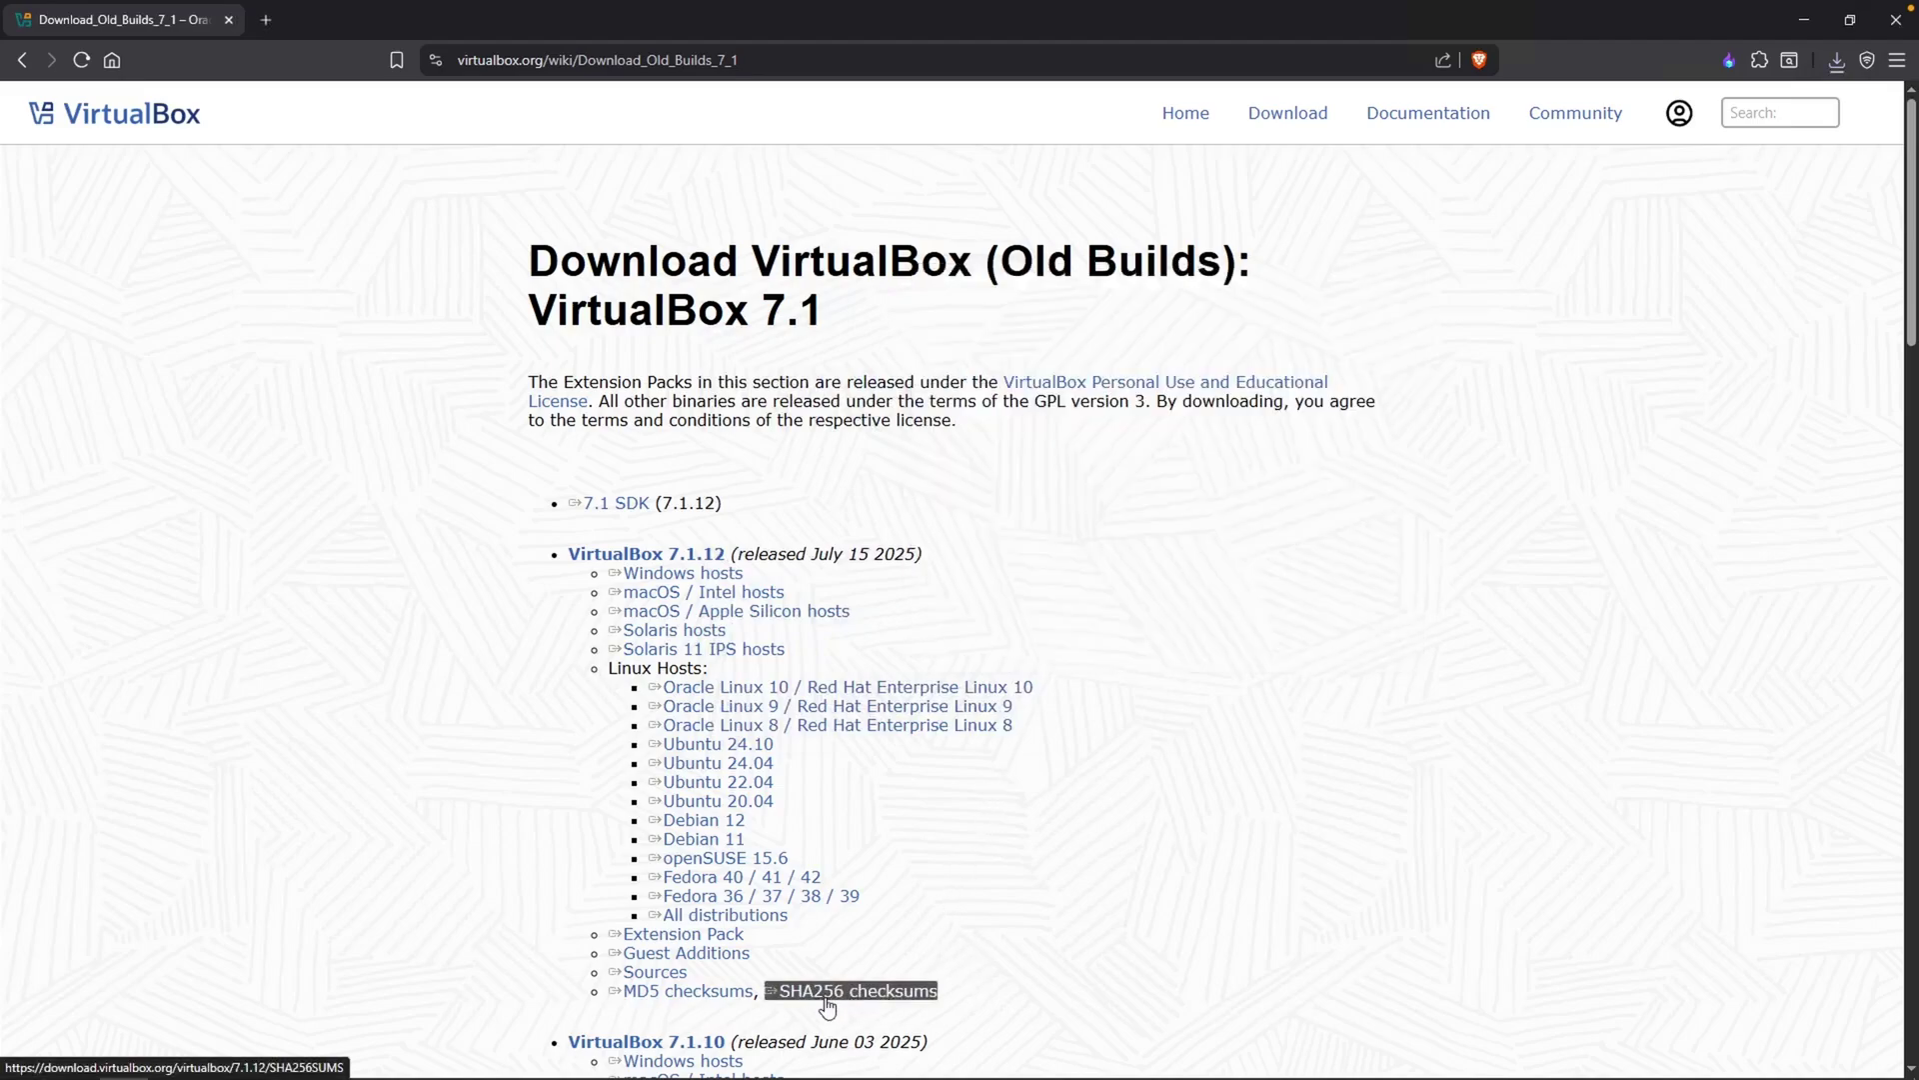
pyautogui.click(838, 1000)
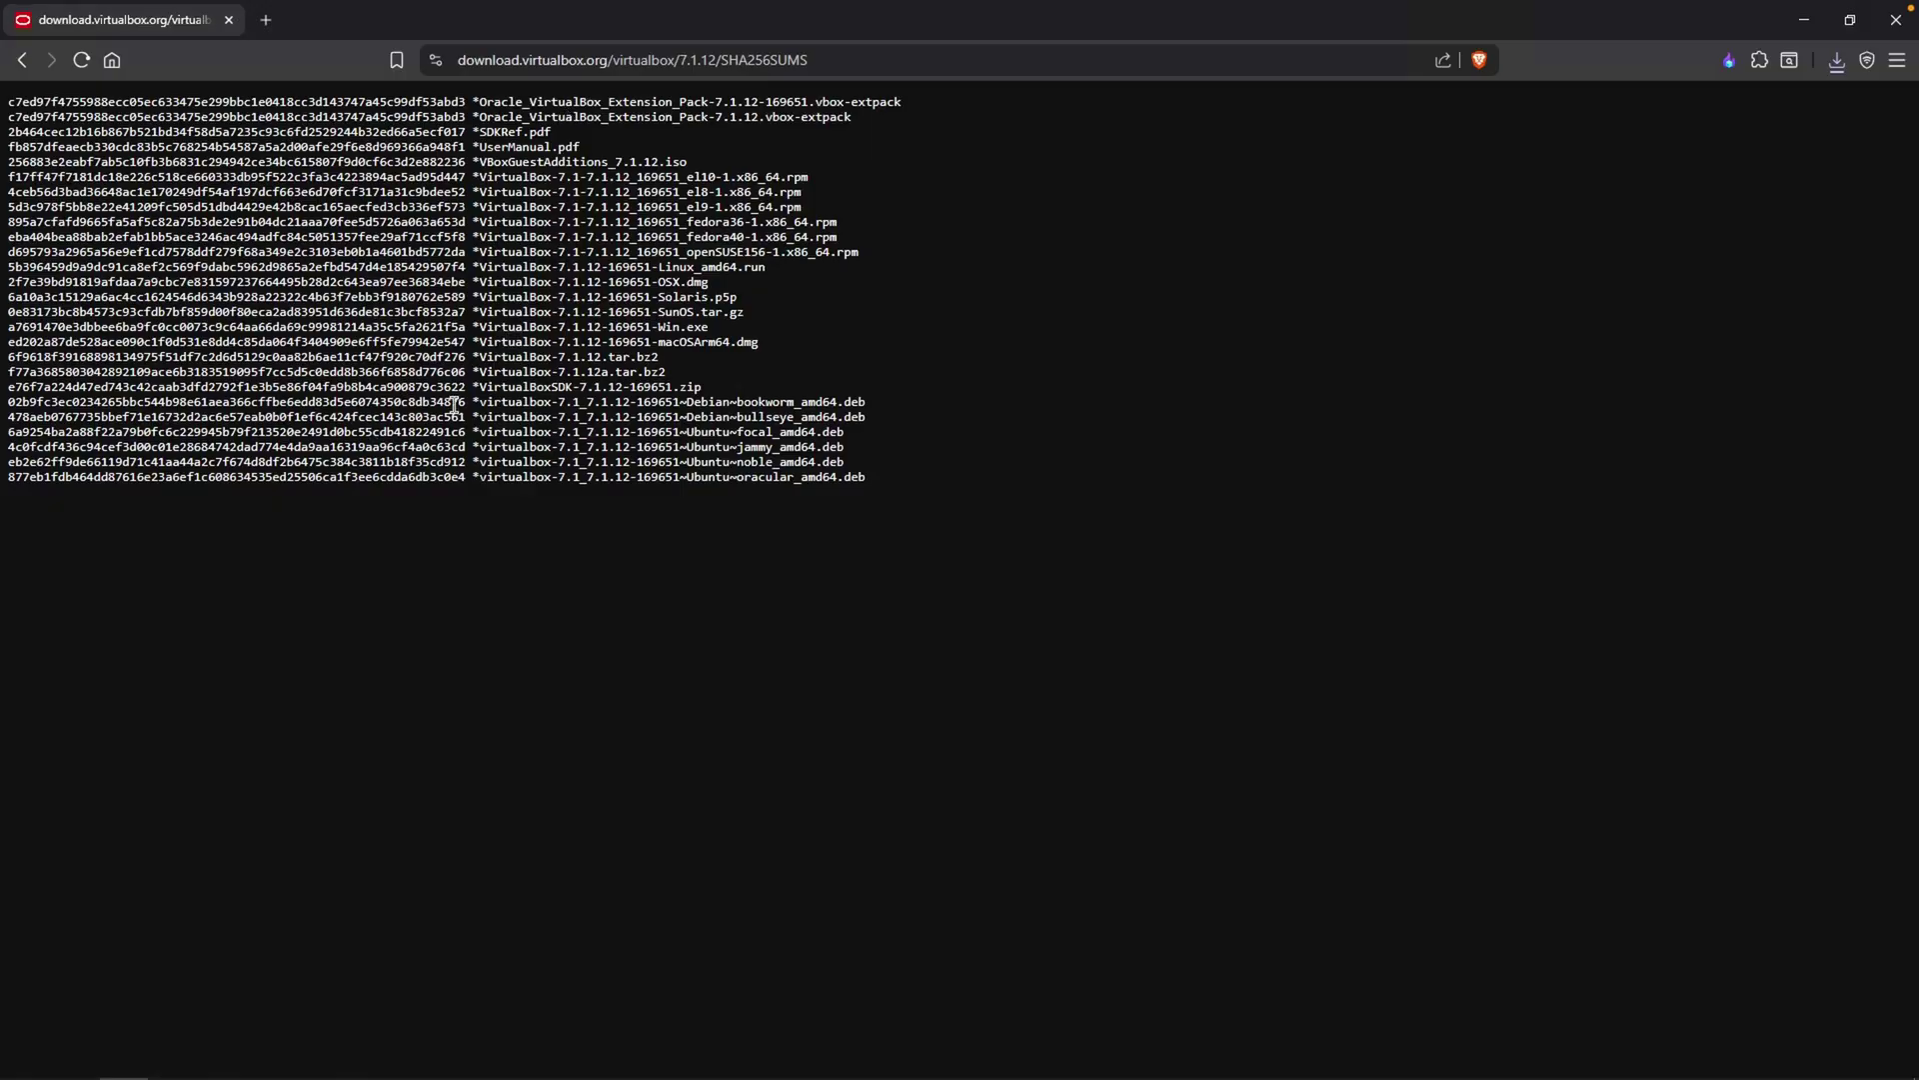
# Start PowerShell in the Downloads folder and run Get-FileHash on .\VirtualBox-7.1.12-169651-Win.exe
pyautogui.hotkey('alt', 'Tab')
pyautogui.rightClick(800, 512)
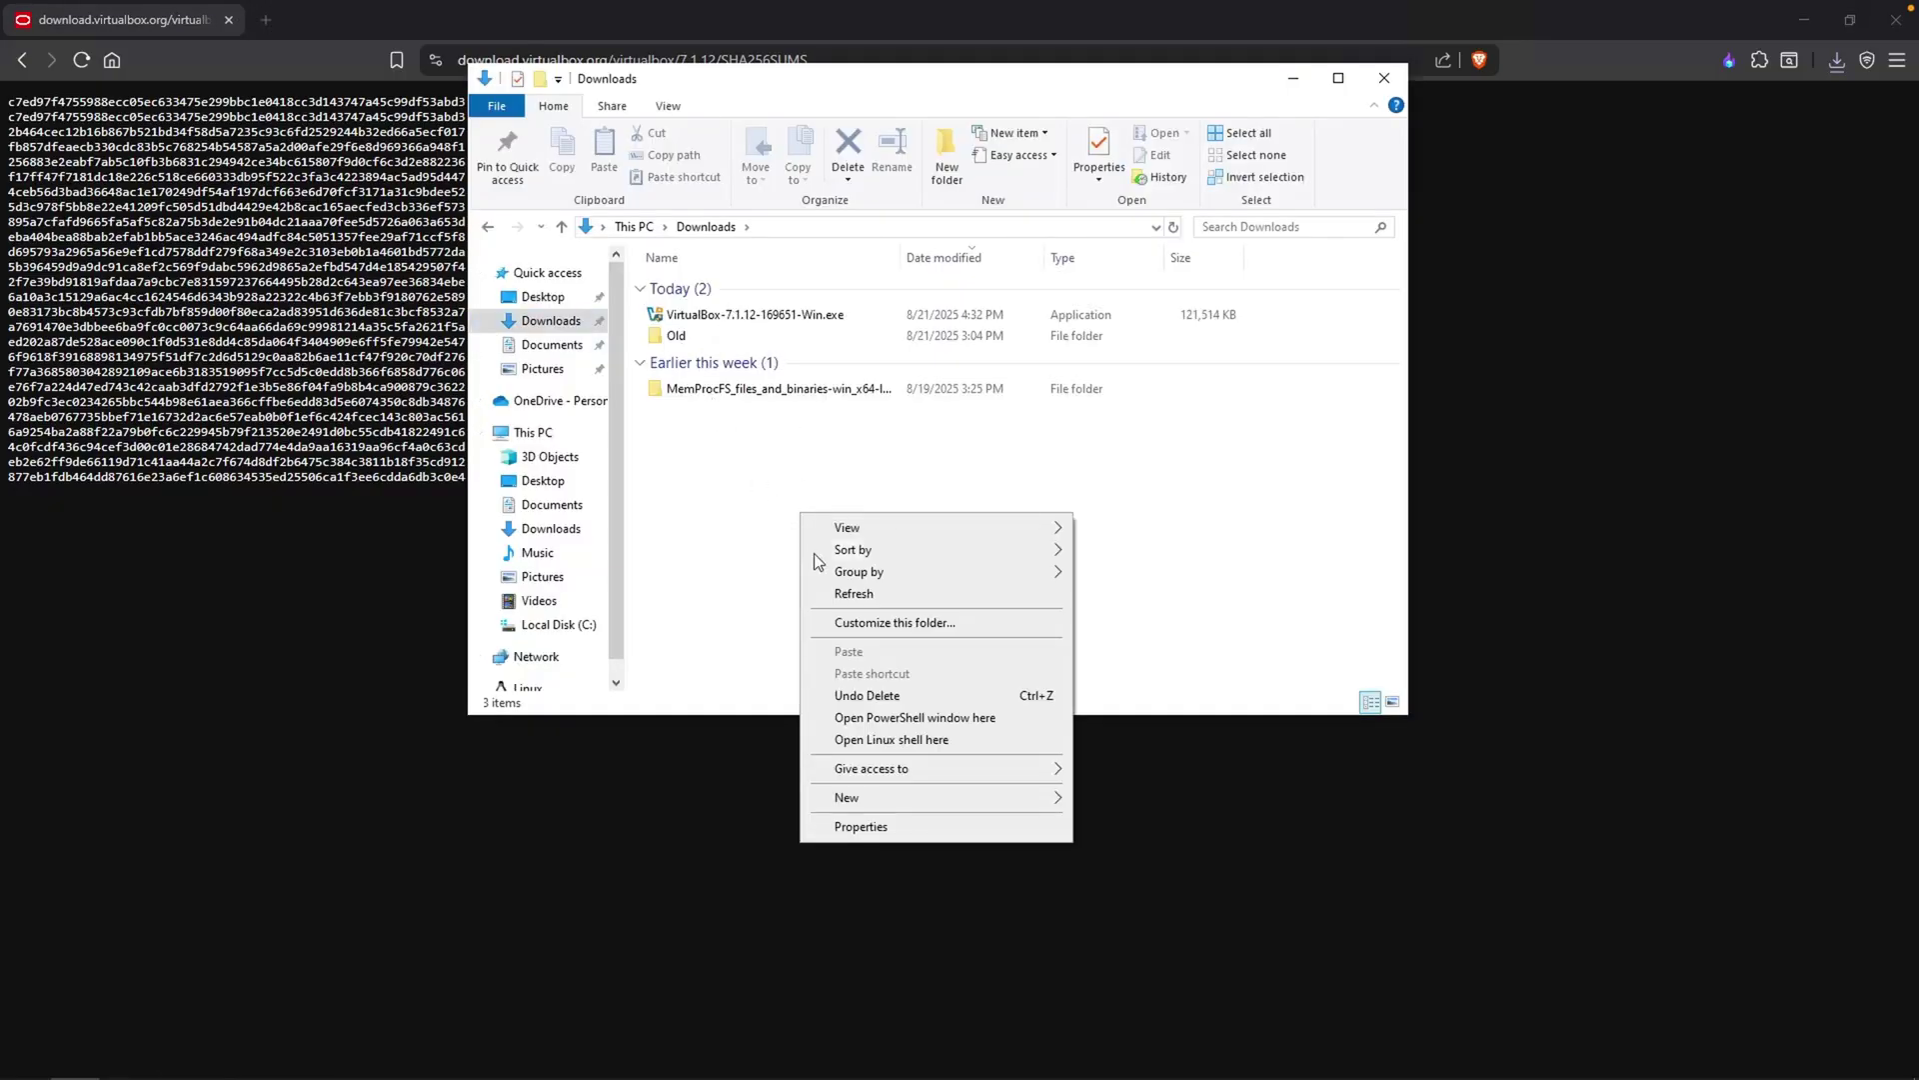
pyautogui.click(885, 719)
pyautogui.write('Get-')
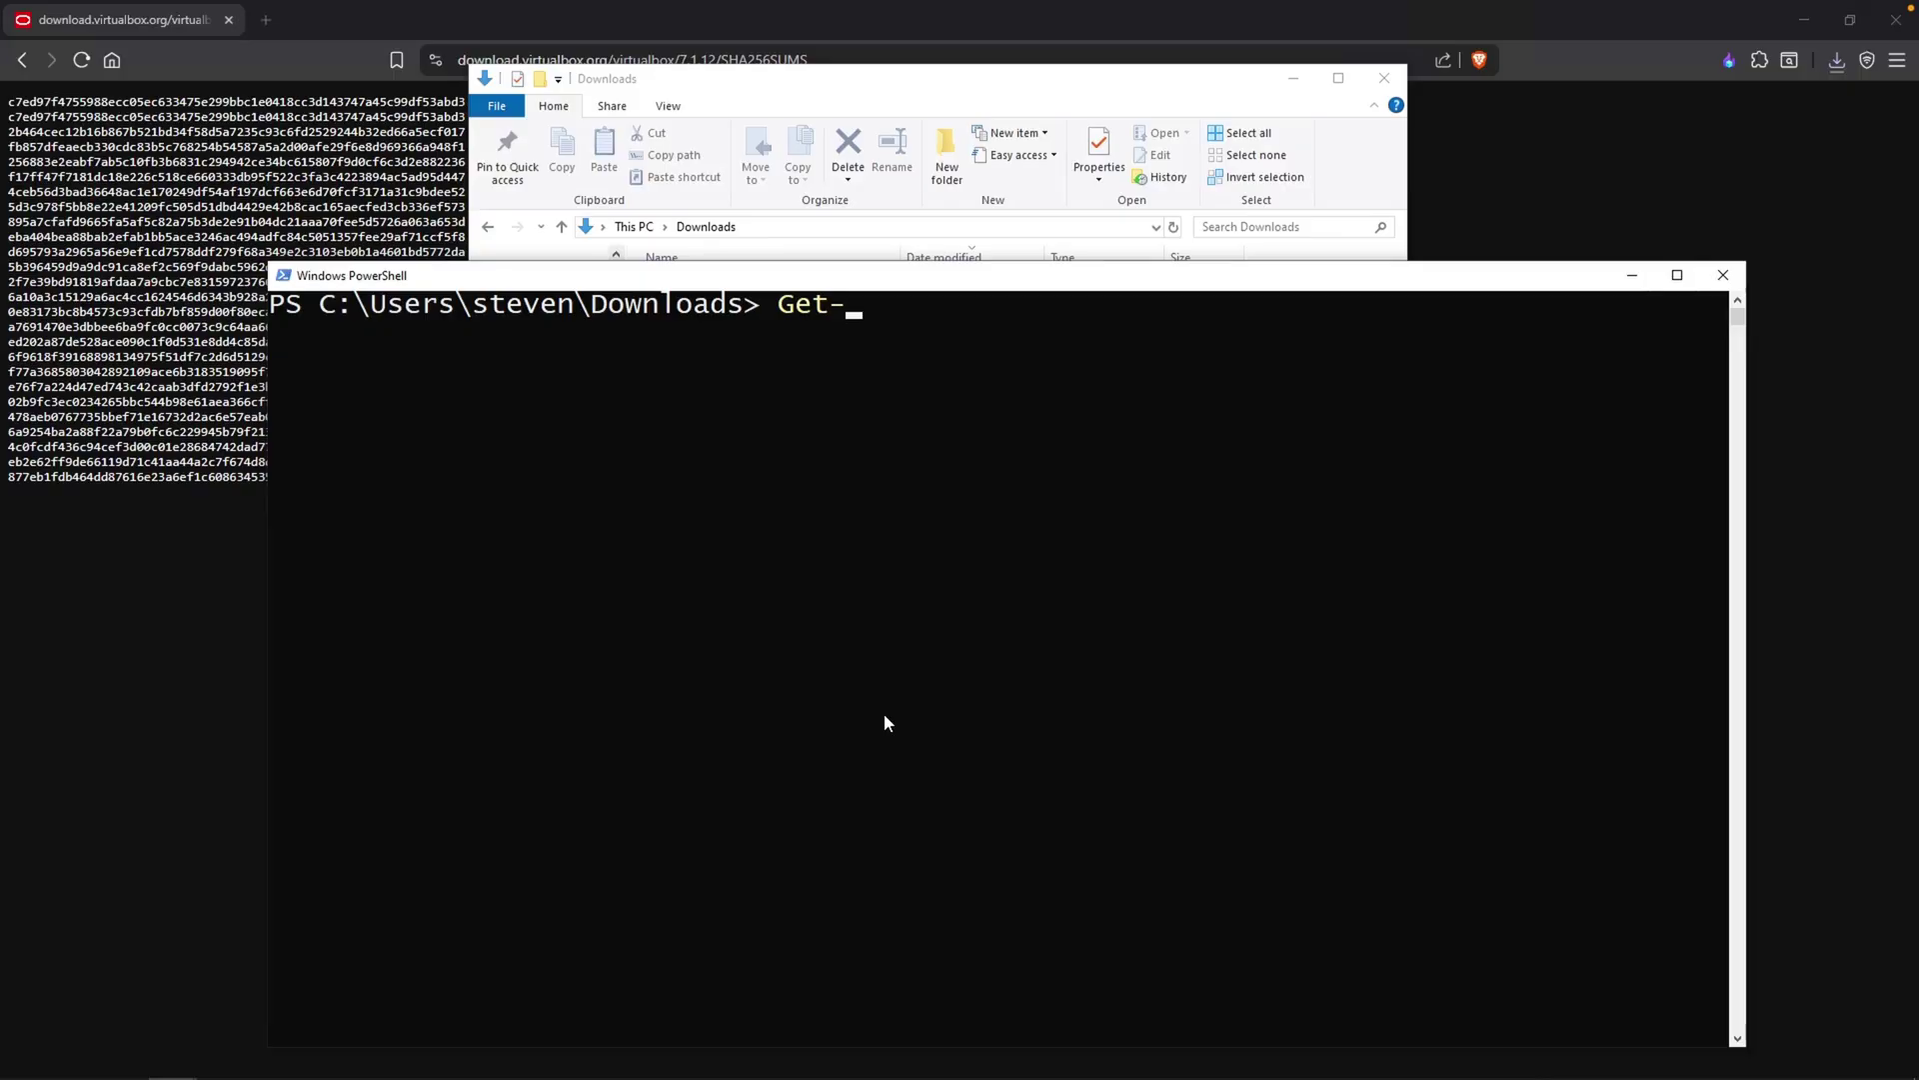
pyautogui.write('FielHash')
pyautogui.press('BackSpace')
pyautogui.press('BackSpace')
pyautogui.press('BackSpace')
pyautogui.press('BackSpace')
pyautogui.press('BackSpace')
pyautogui.press('BackSpace')
pyautogui.write('leHash vir')
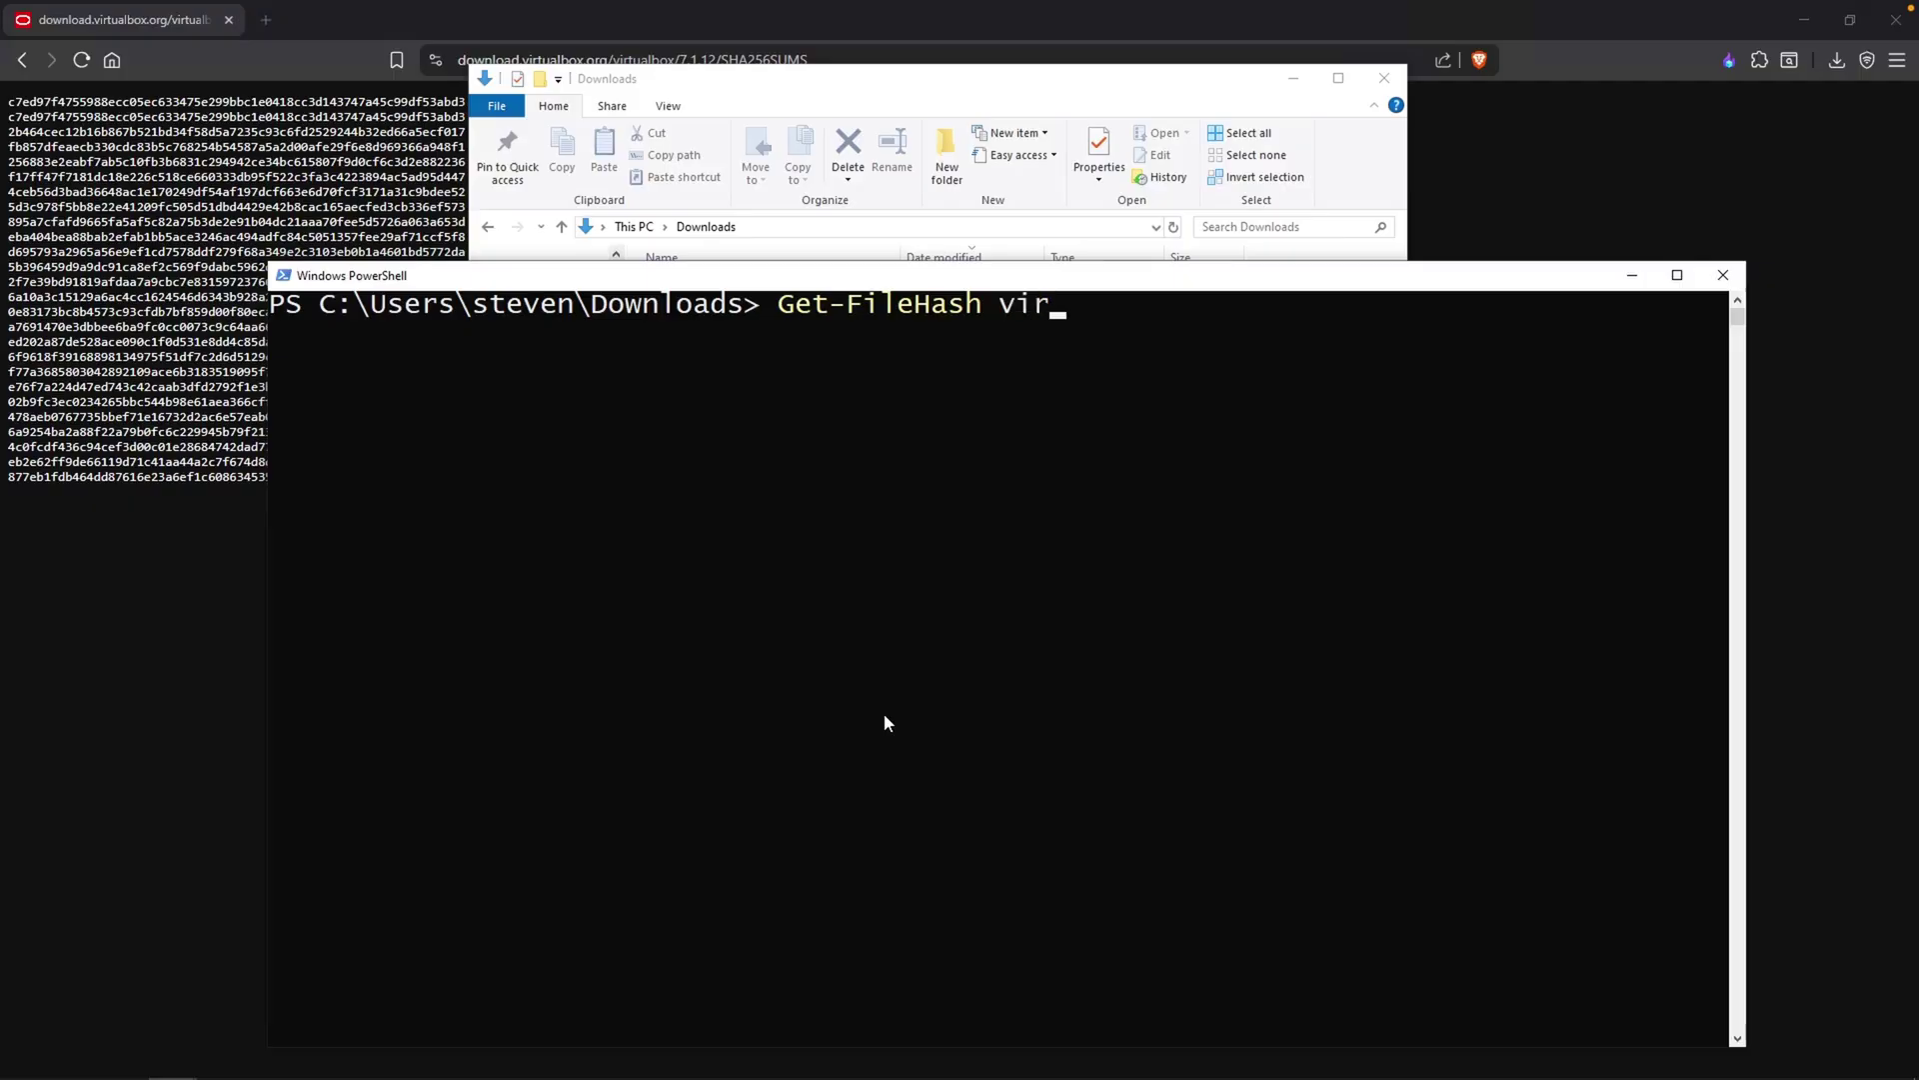
pyautogui.press('Tab')
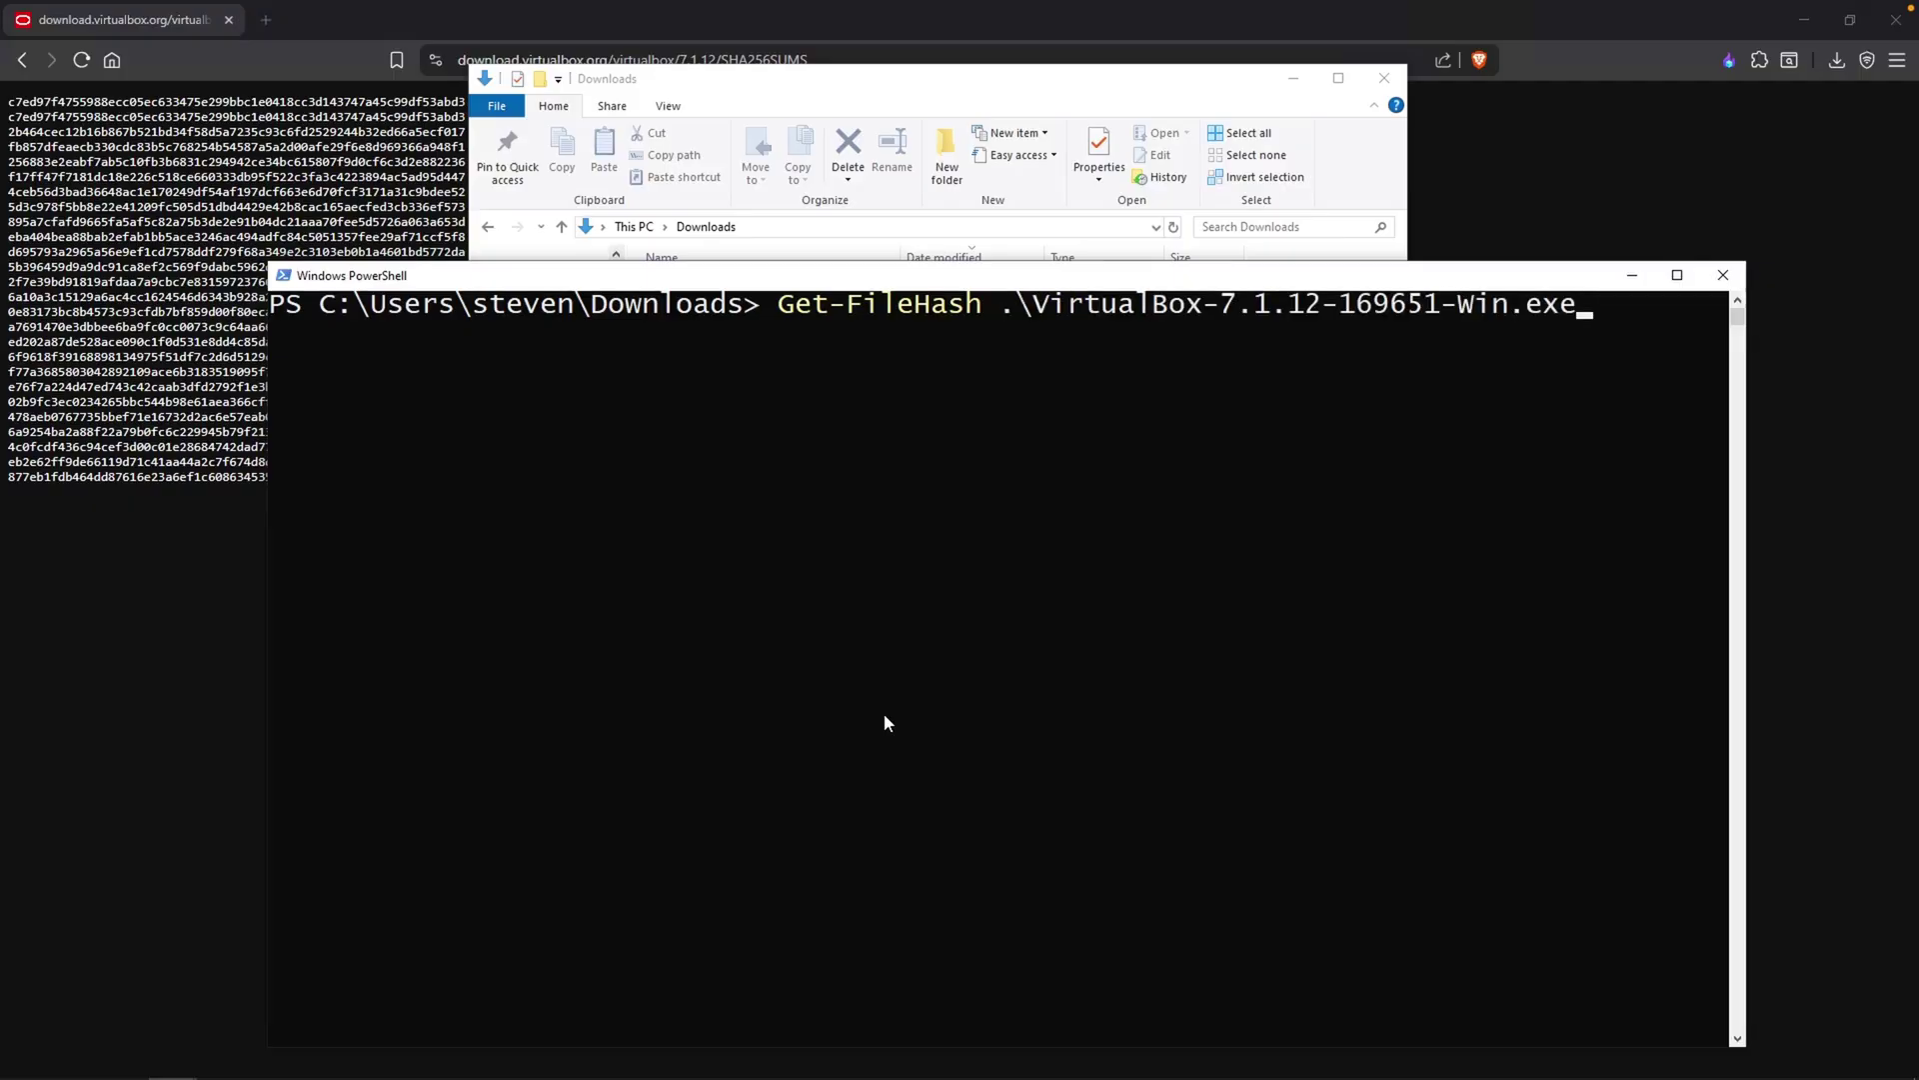
pyautogui.press('Return')
# Compare the first and last four characters of the computed hash with the published SHA256 checksum for VirtualBox-7.1.12-169651-Win.exe
pyautogui.click(548, 418)
pyautogui.hotkey('shift', 'Right')
pyautogui.hotkey('shift', 'Right')
pyautogui.hotkey('shift', 'Right')
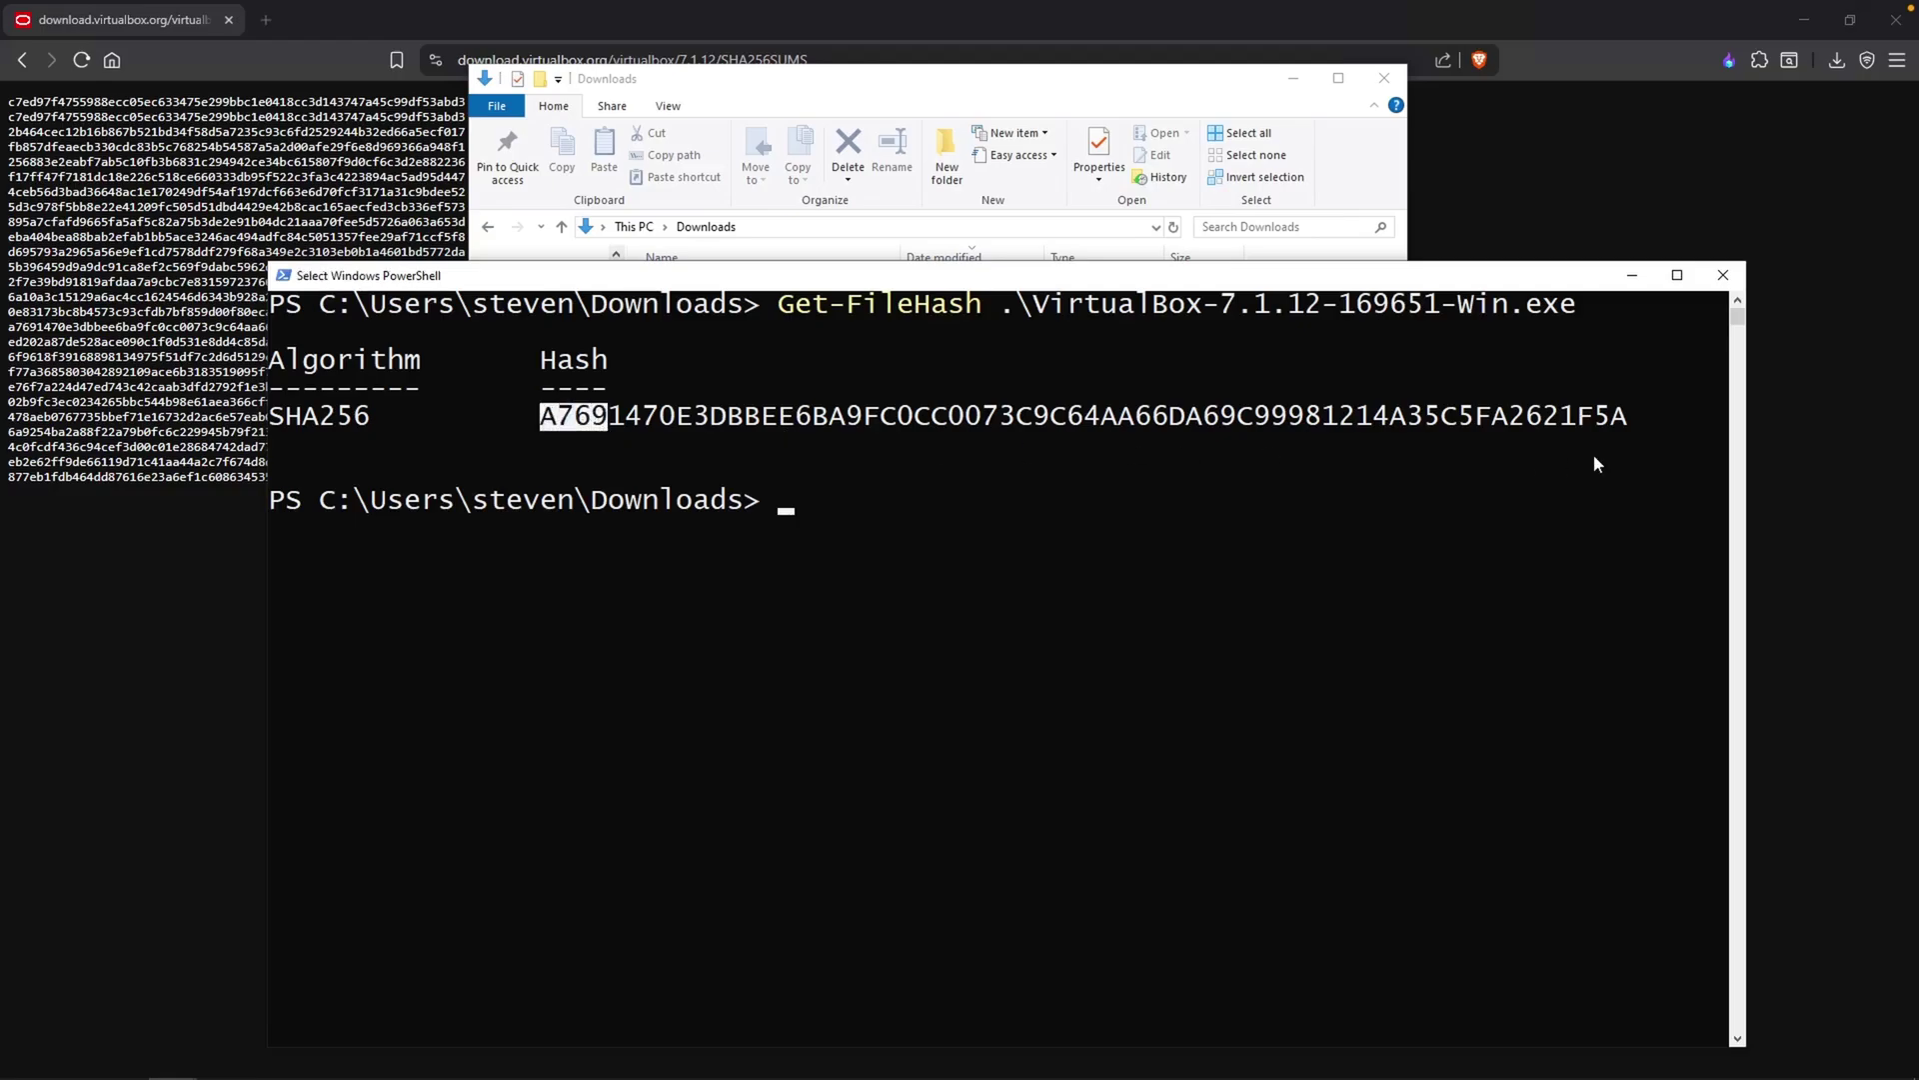
pyautogui.moveTo(1564, 418); pyautogui.dragTo(1622, 429)
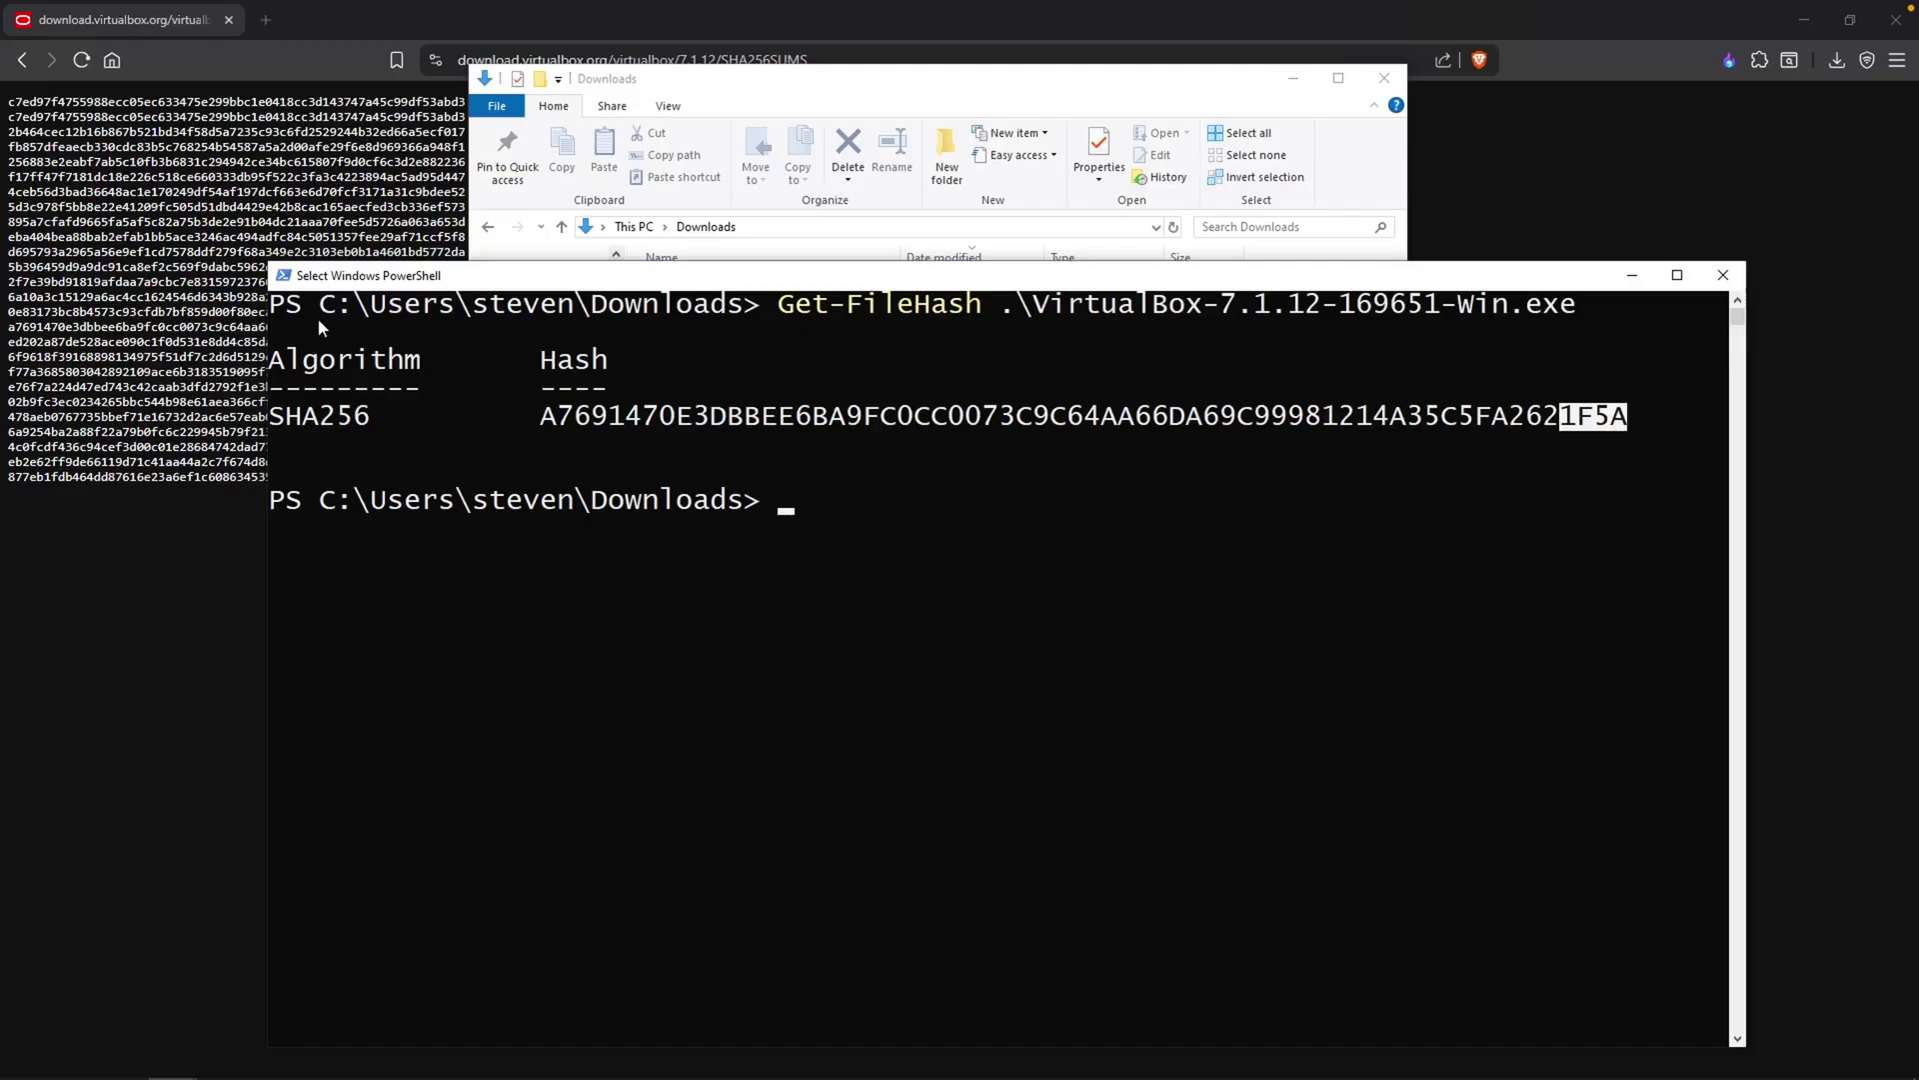
pyautogui.click(140, 314)
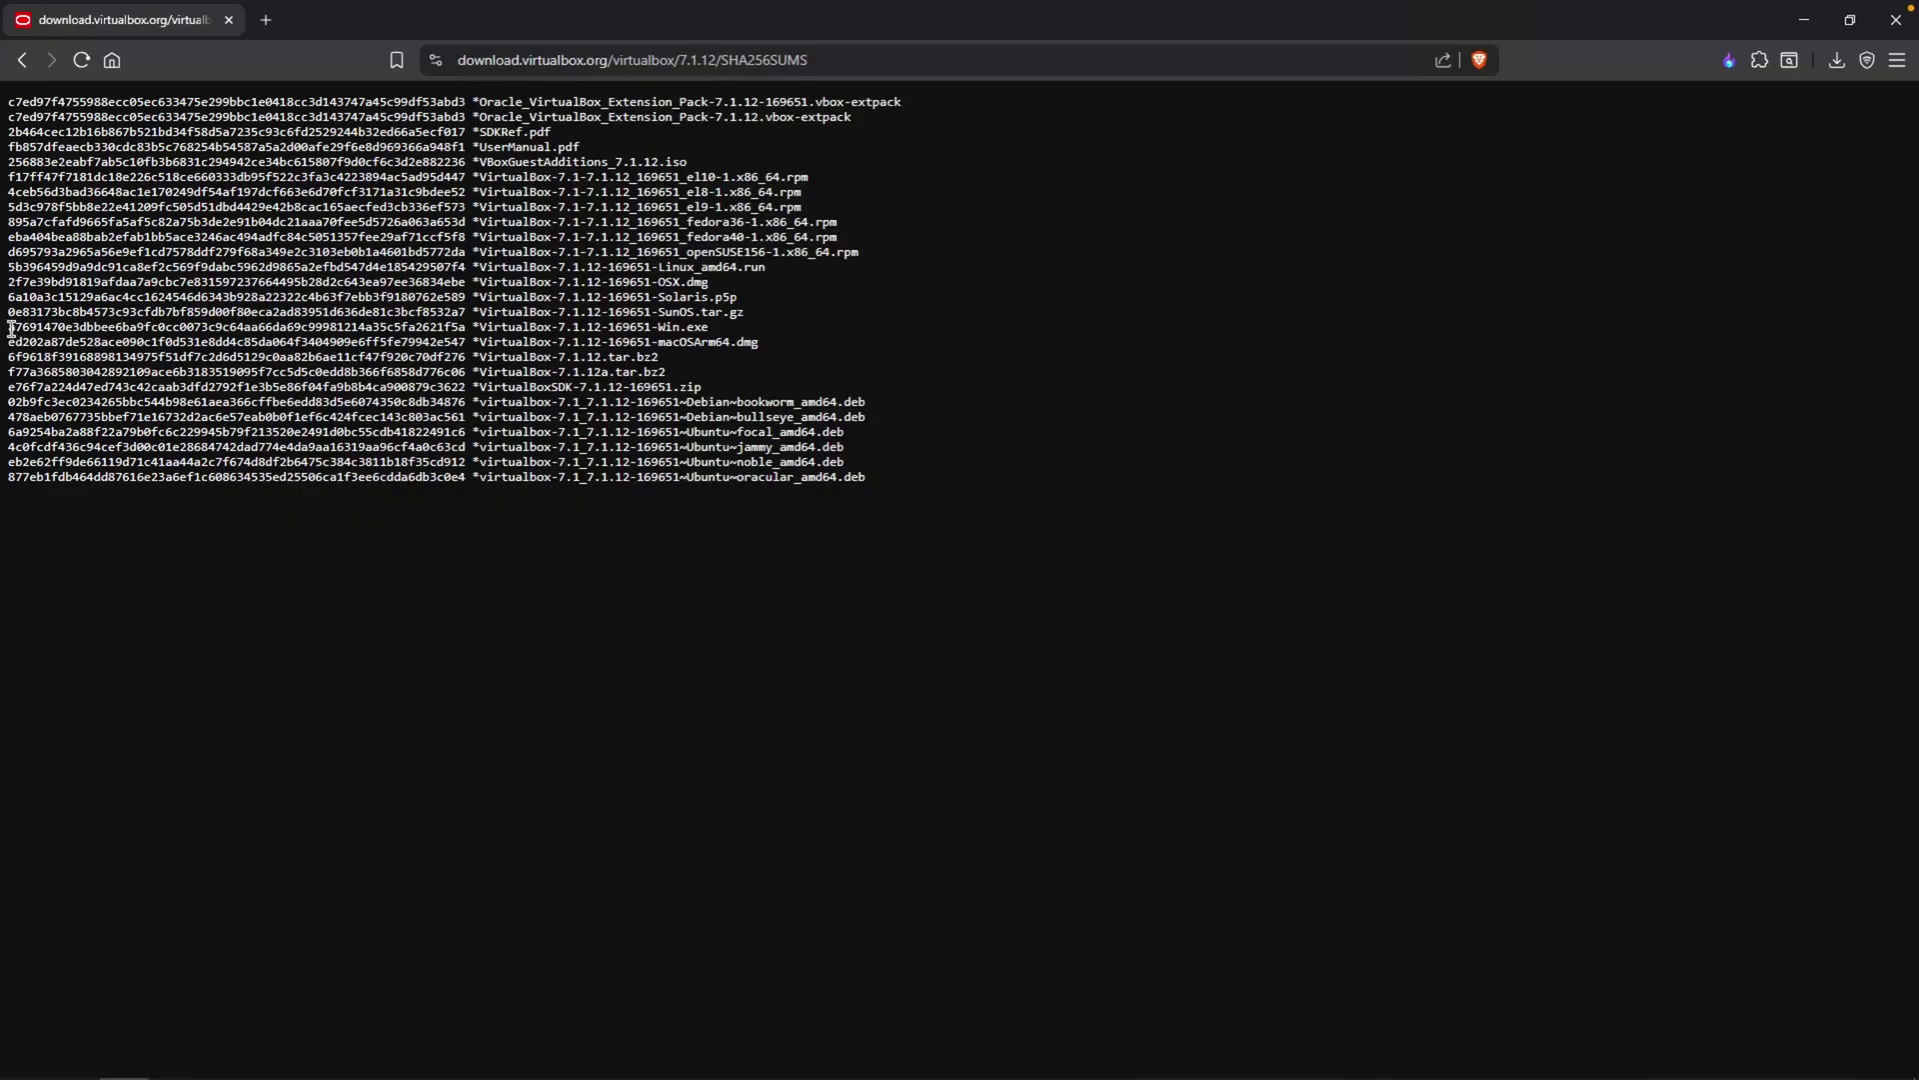
pyautogui.moveTo(11, 327); pyautogui.dragTo(30, 327)
pyautogui.moveTo(440, 327); pyautogui.dragTo(466, 326)
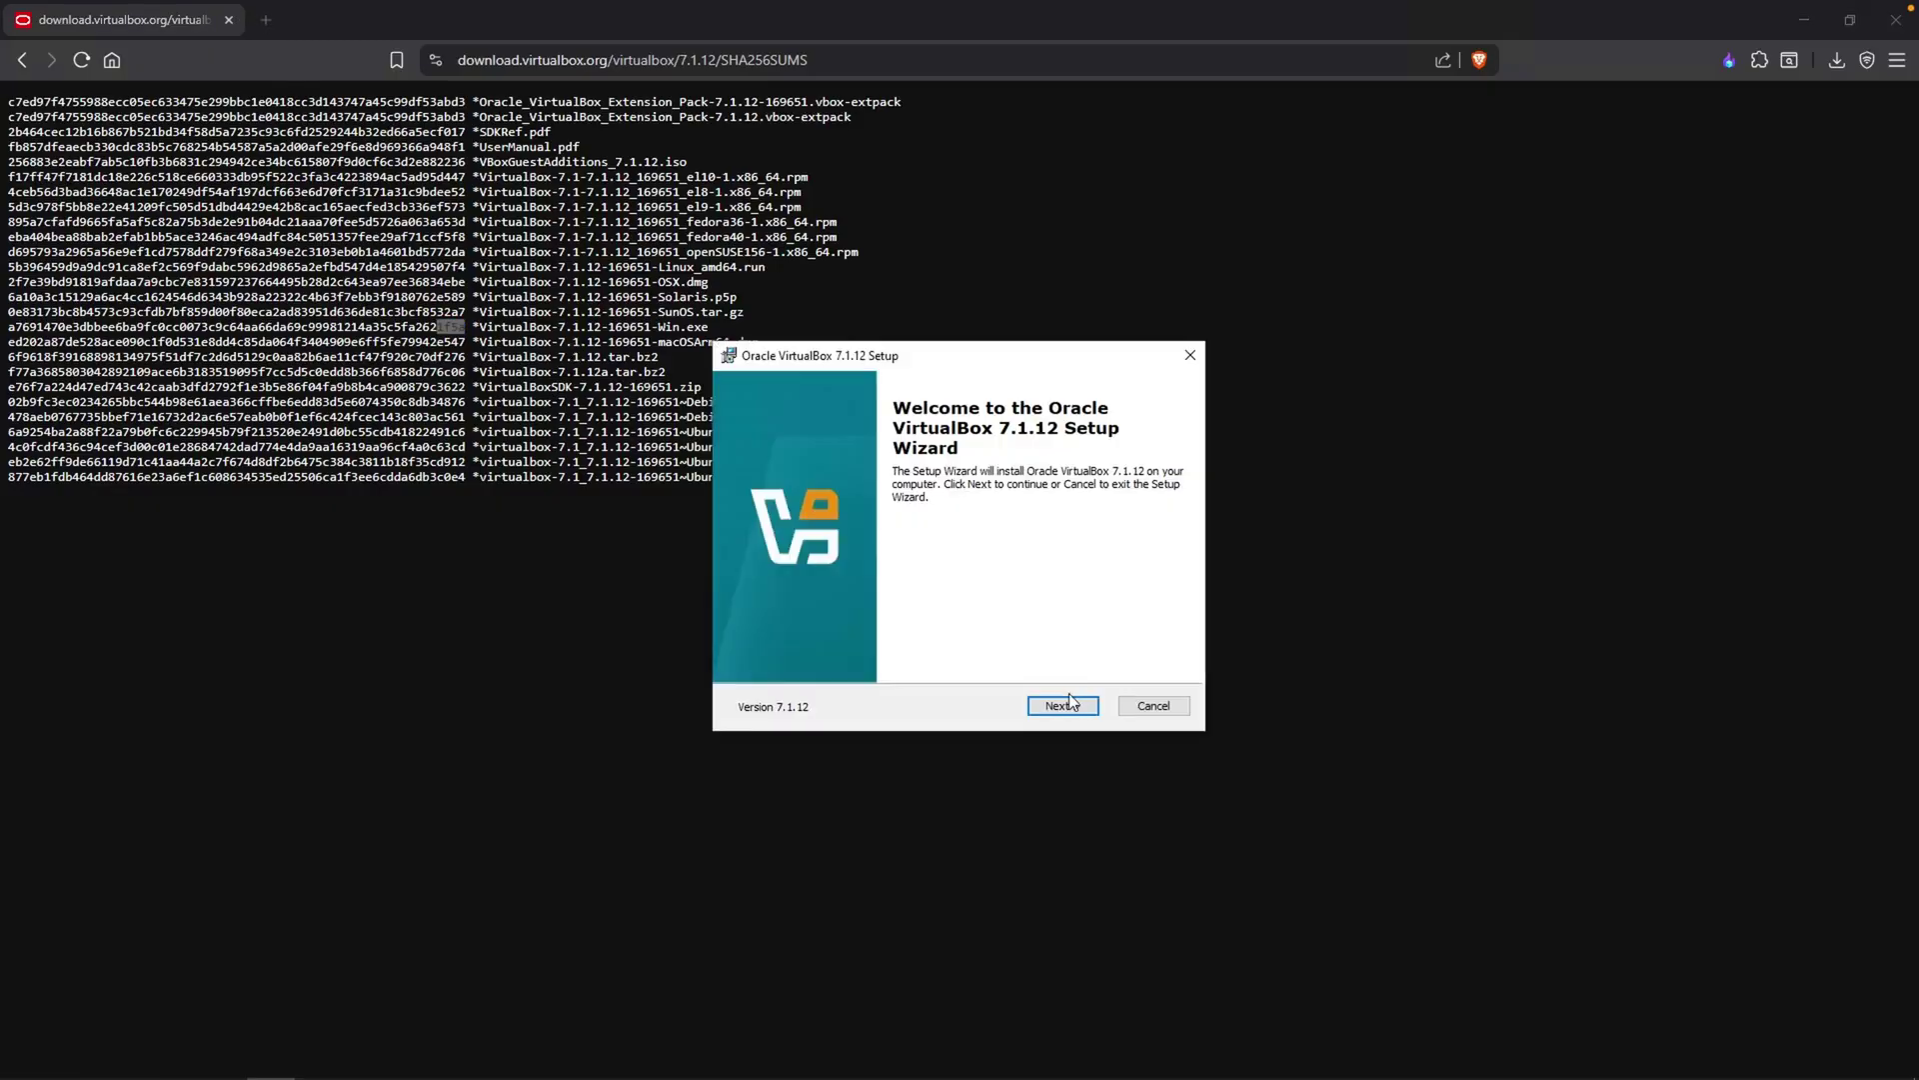
# Accept the VirtualBox 7.1.12 license agreement and continue through the setup wizard without changing the installation options
pyautogui.click(1066, 705)
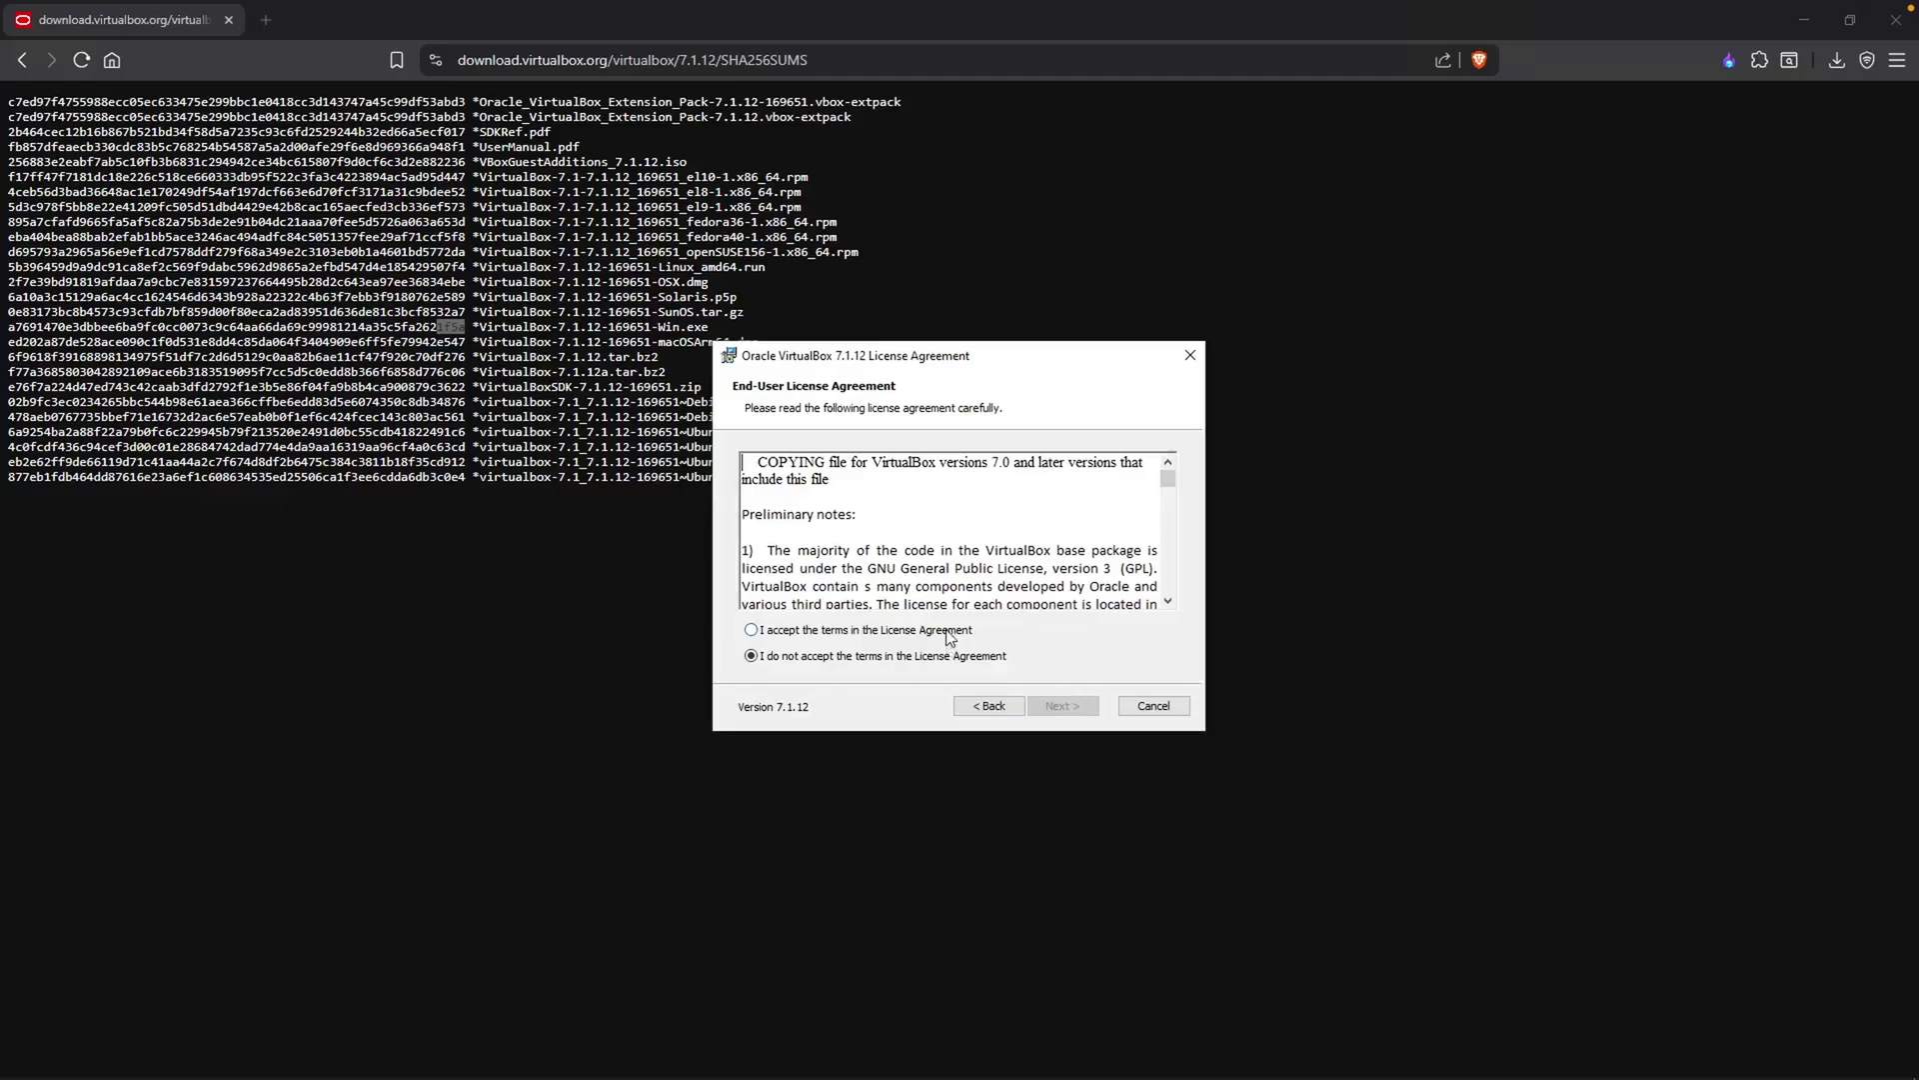
pyautogui.click(751, 629)
pyautogui.click(1063, 706)
pyautogui.click(1065, 705)
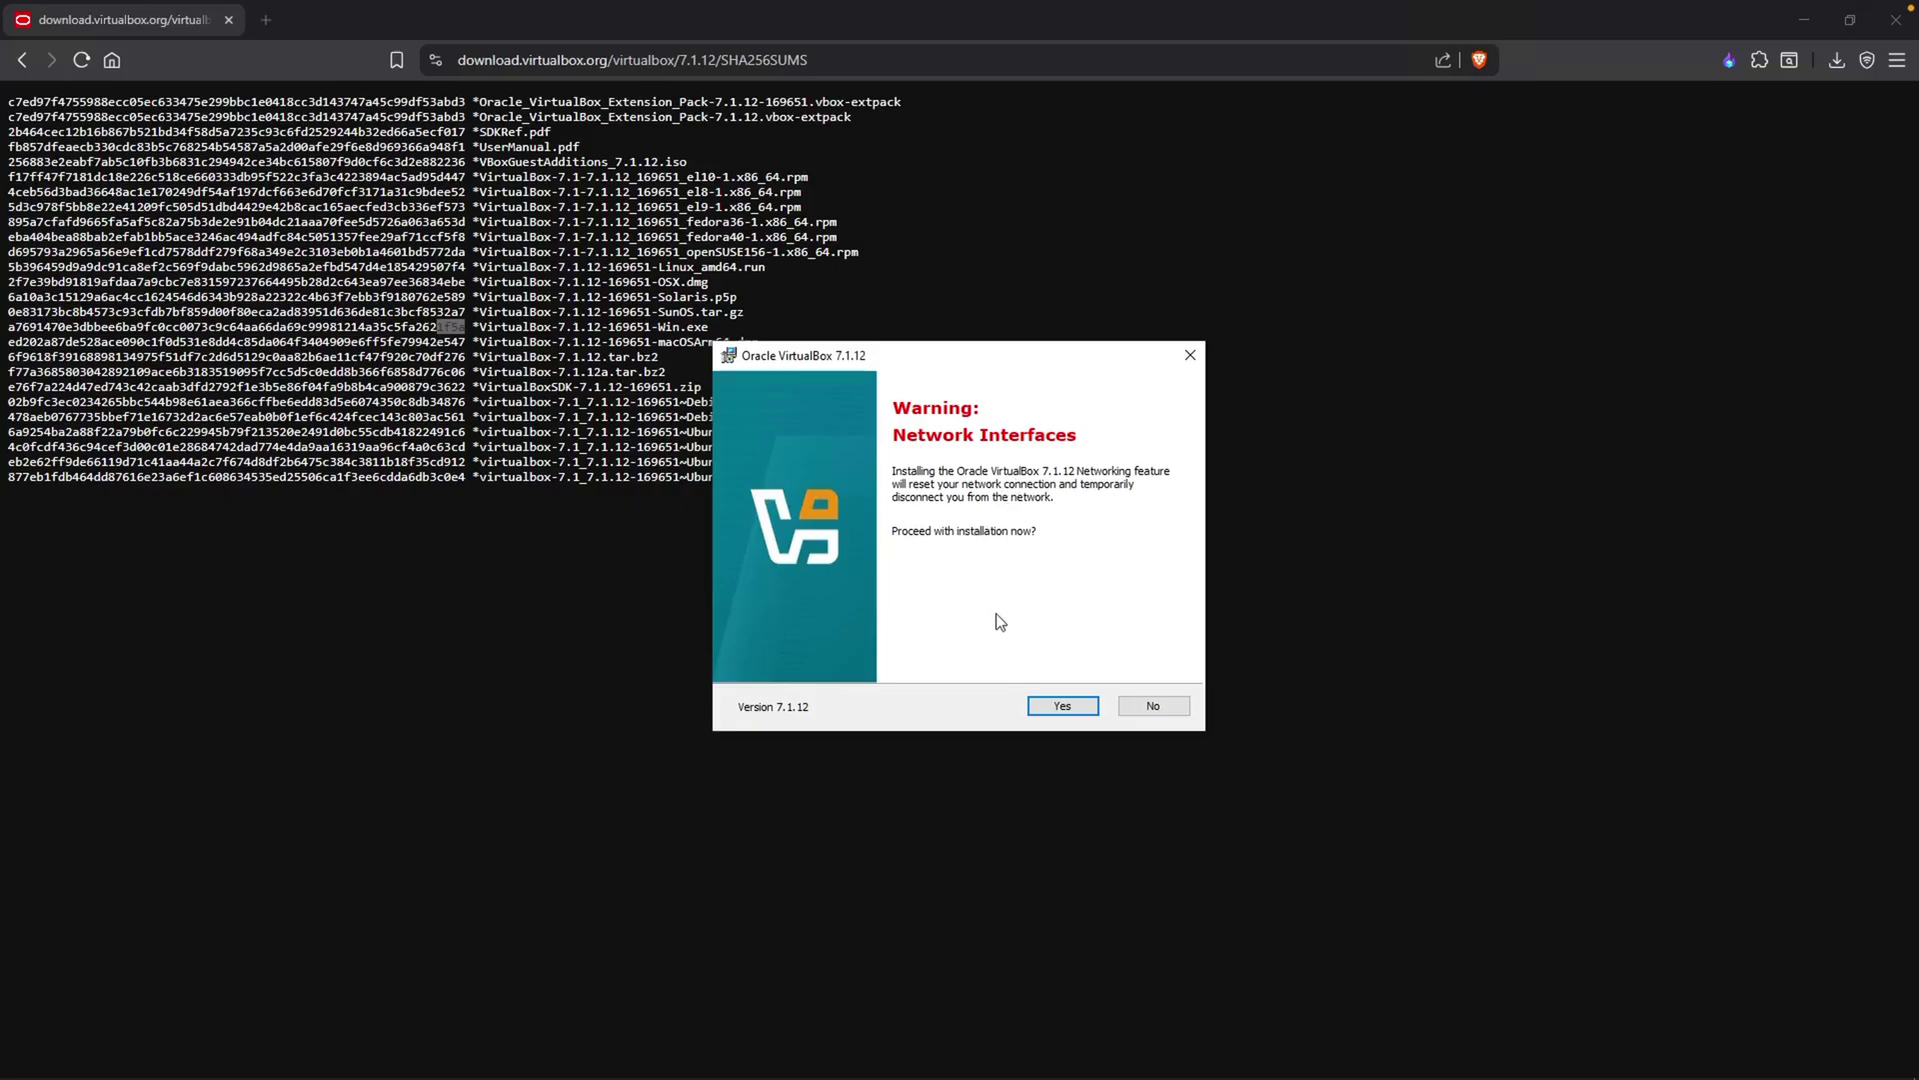
# Proceed past the network interfaces and missing dependencies notices, install VirtualBox 7.1.12, and finish setup with Start Oracle VirtualBox after installation enabled
pyautogui.click(1062, 708)
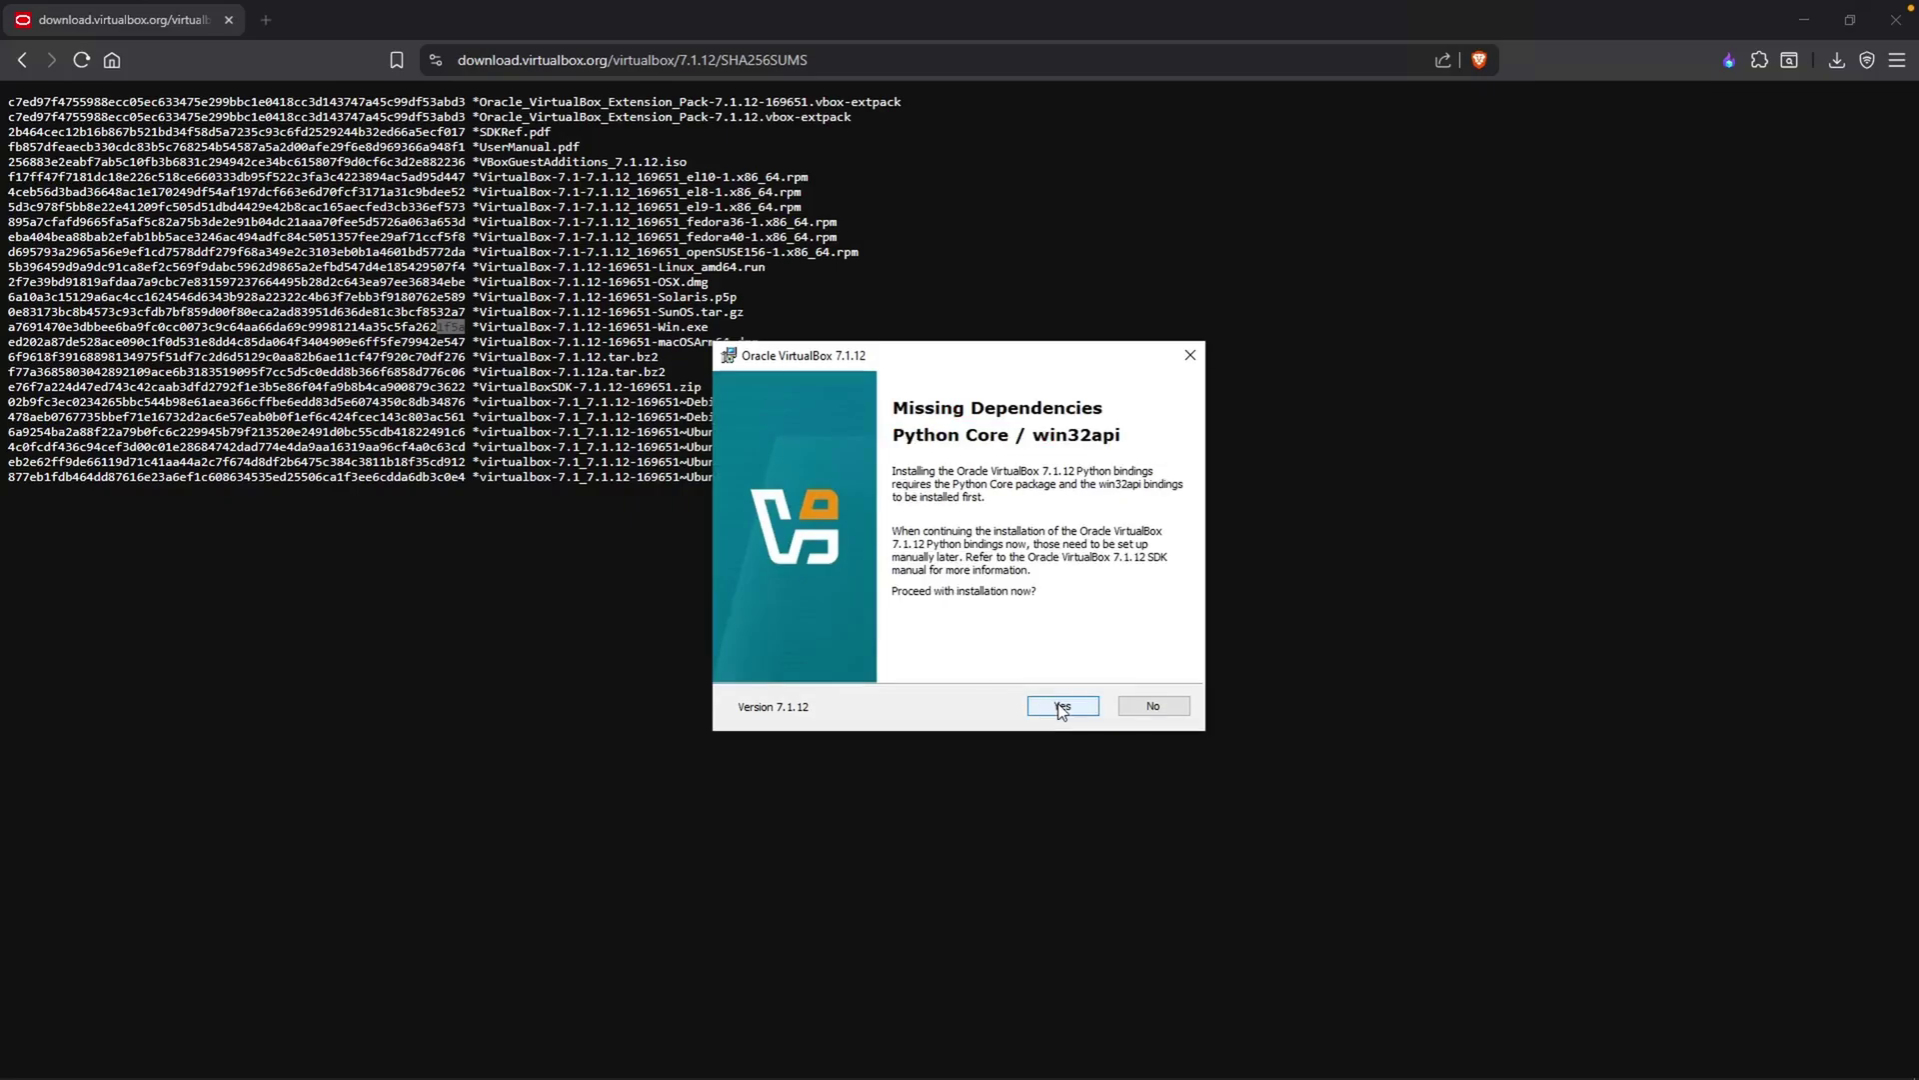
pyautogui.click(1061, 707)
pyautogui.click(1062, 707)
pyautogui.click(1062, 707)
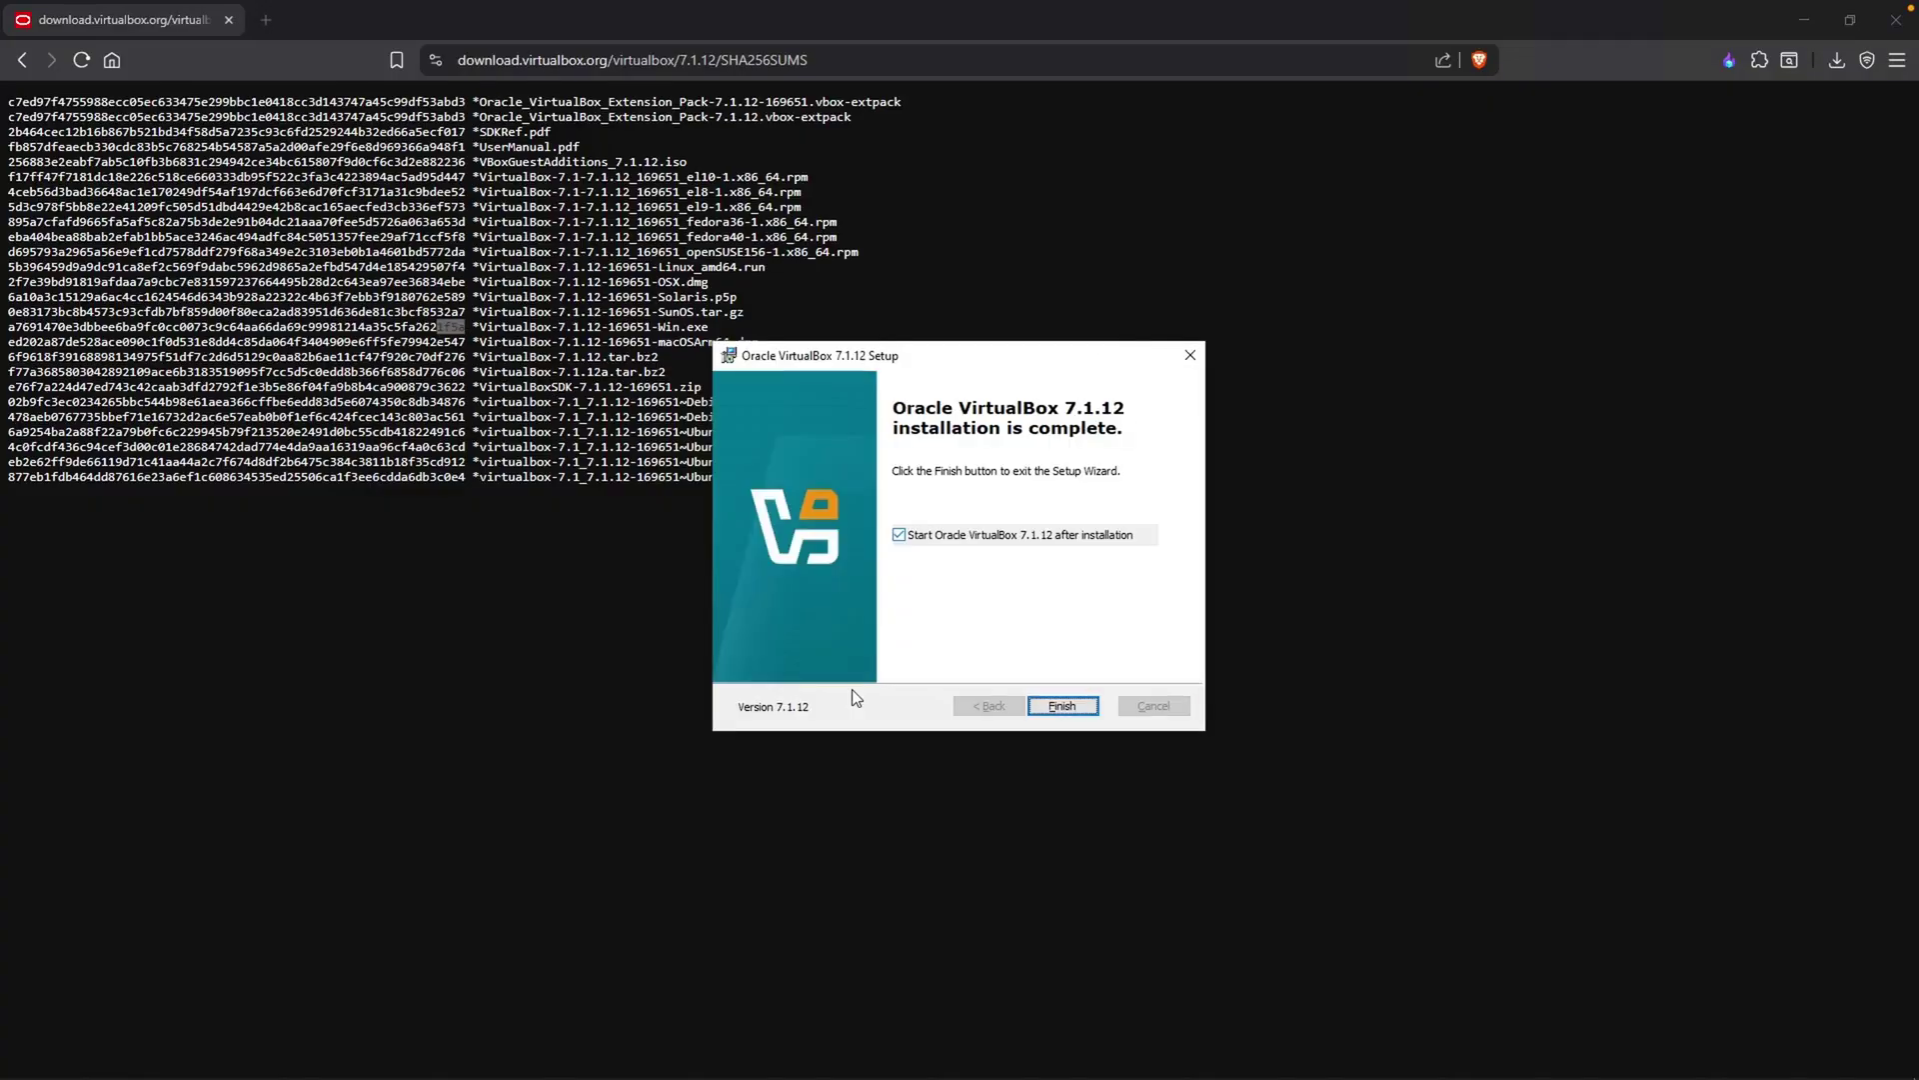
pyautogui.click(1061, 707)
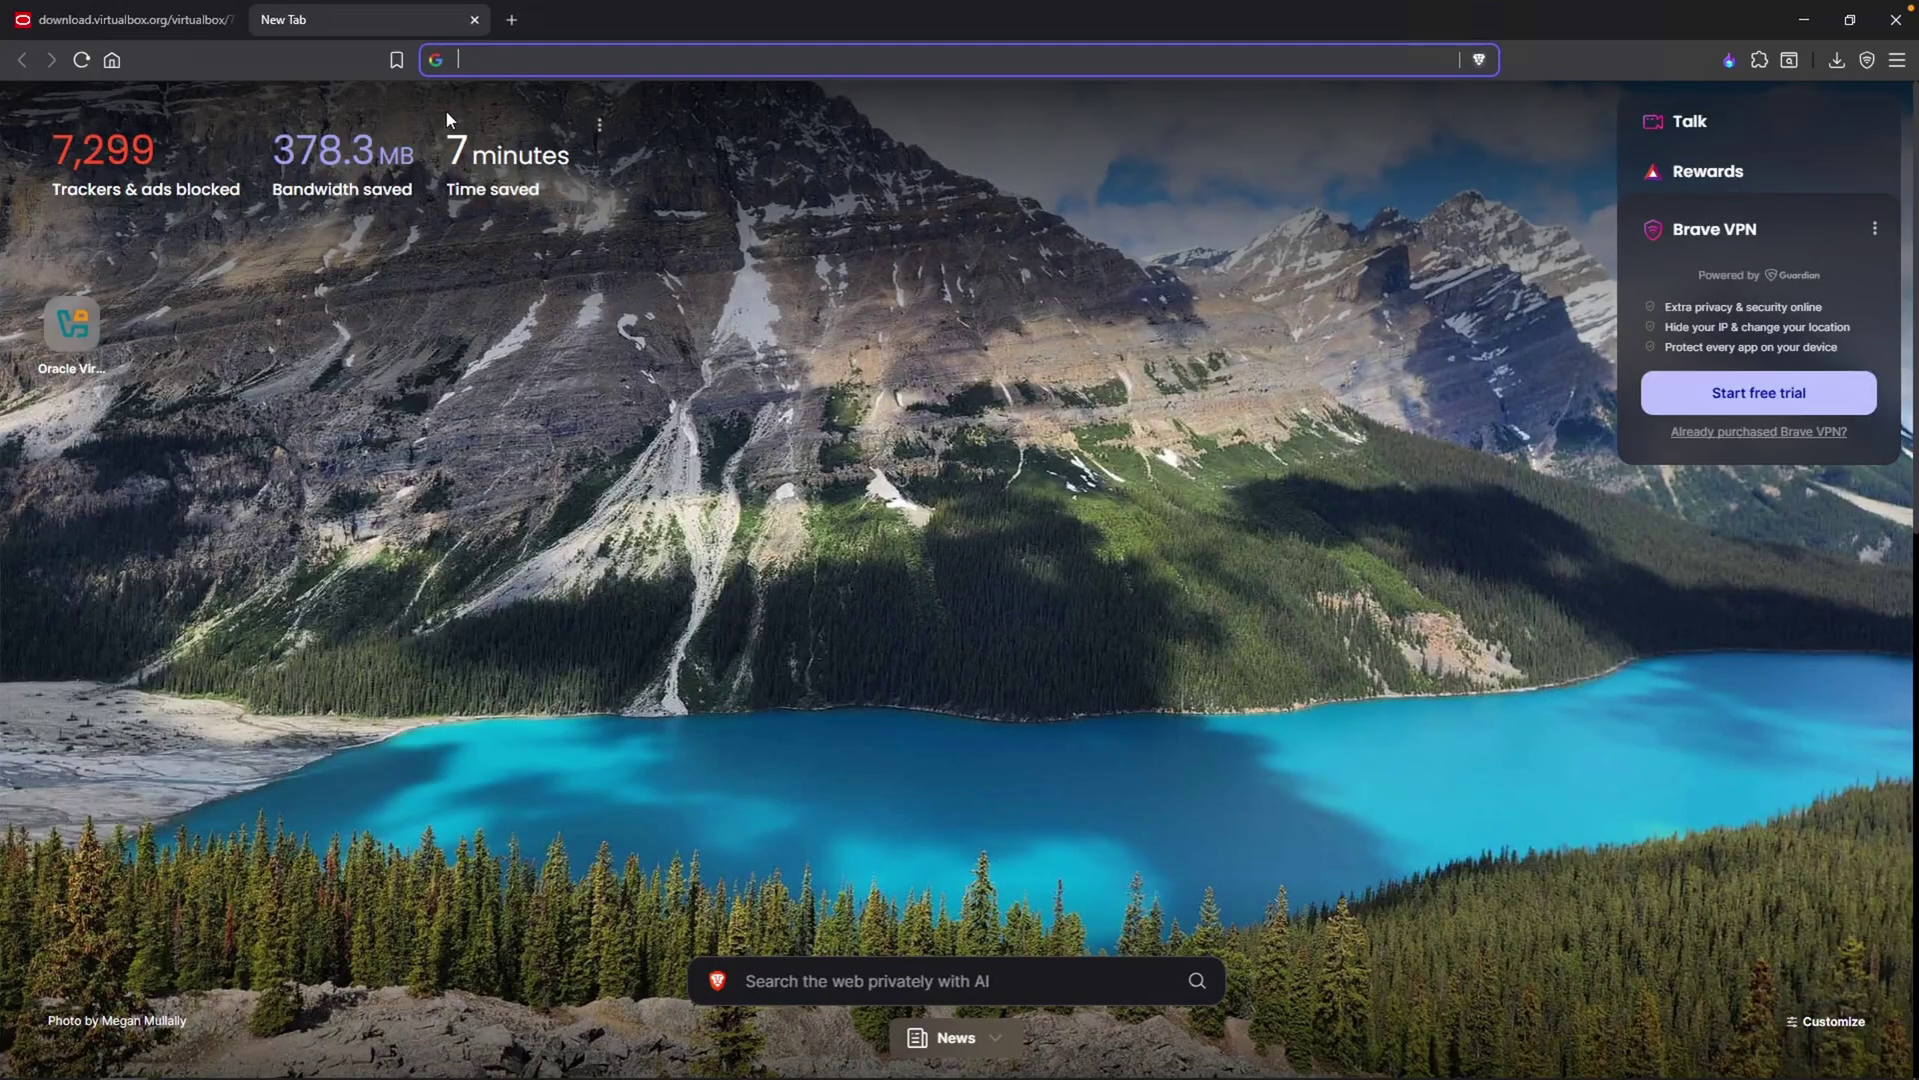
# Search the web for "windows 11 iso" and open Microsoft's Download Windows 11 page
pyautogui.write('windows 11 iso')
pyautogui.press('Return')
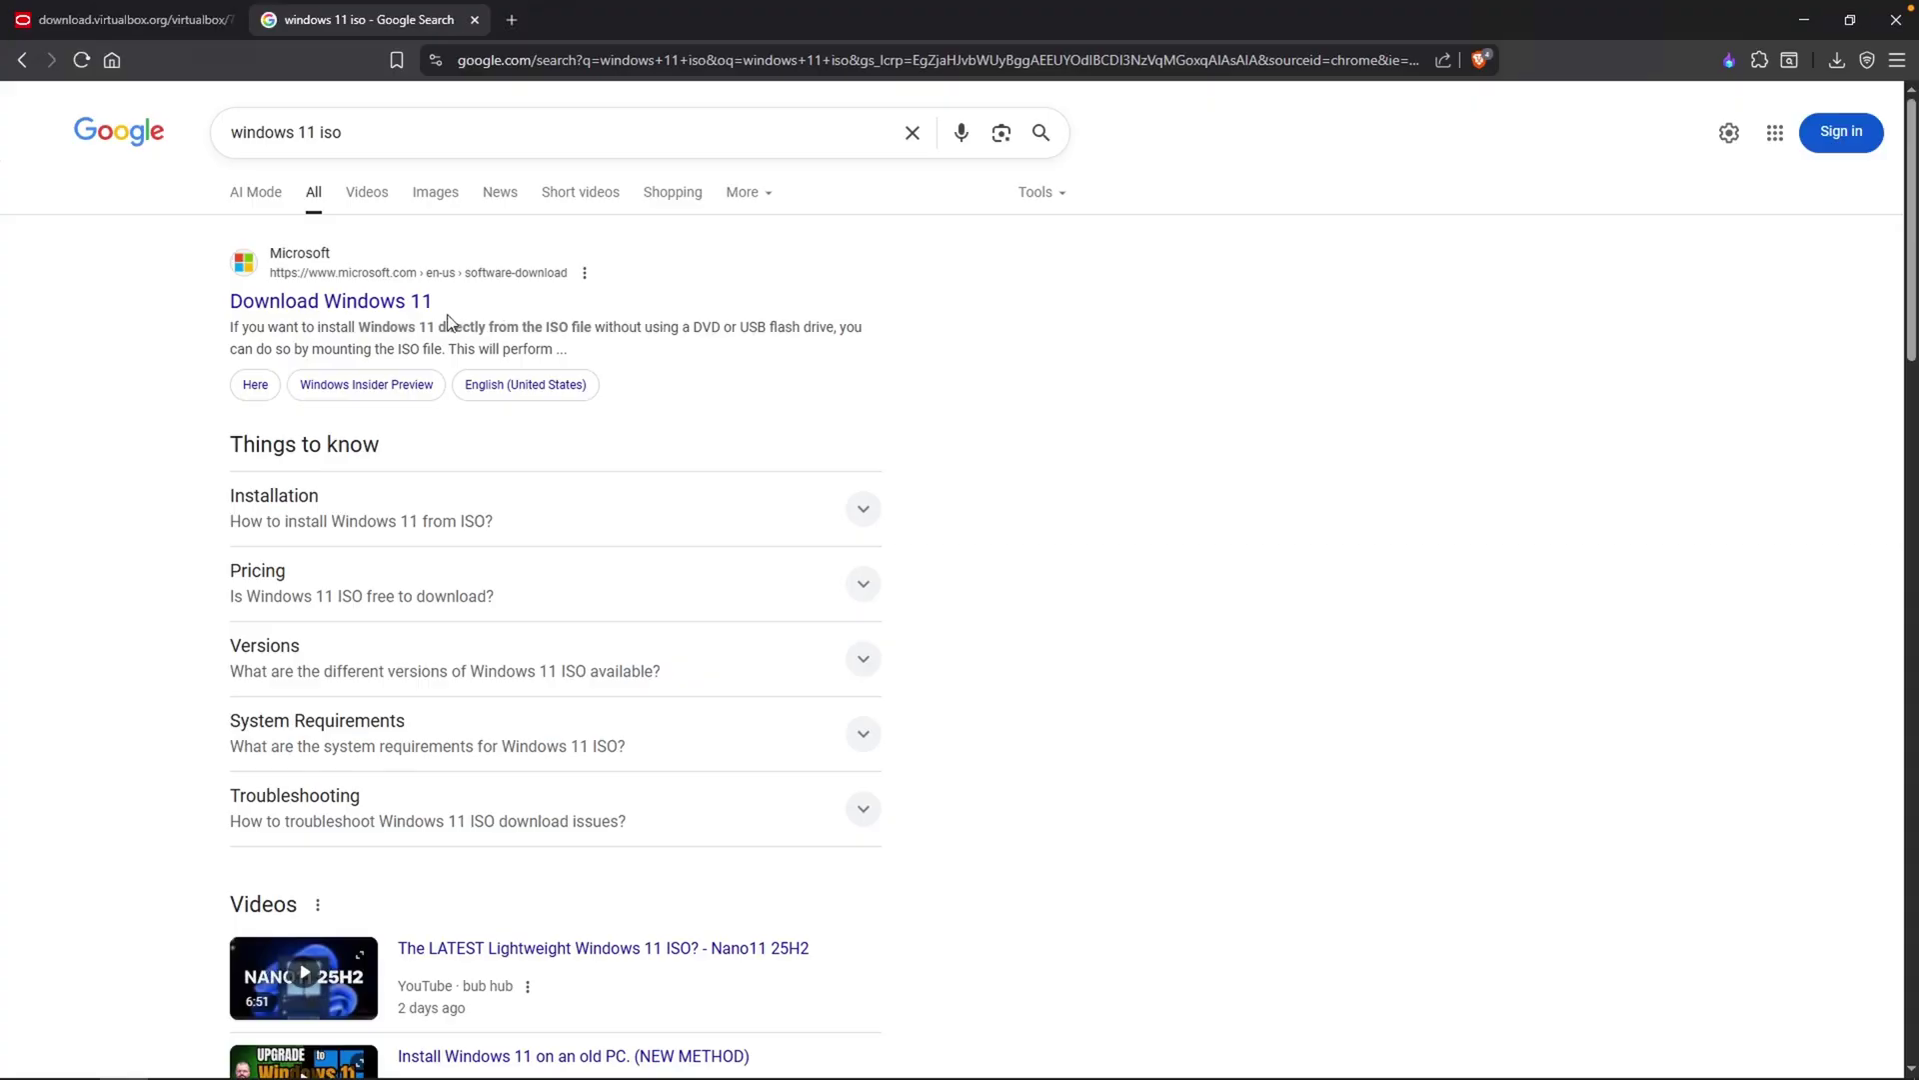
pyautogui.click(368, 304)
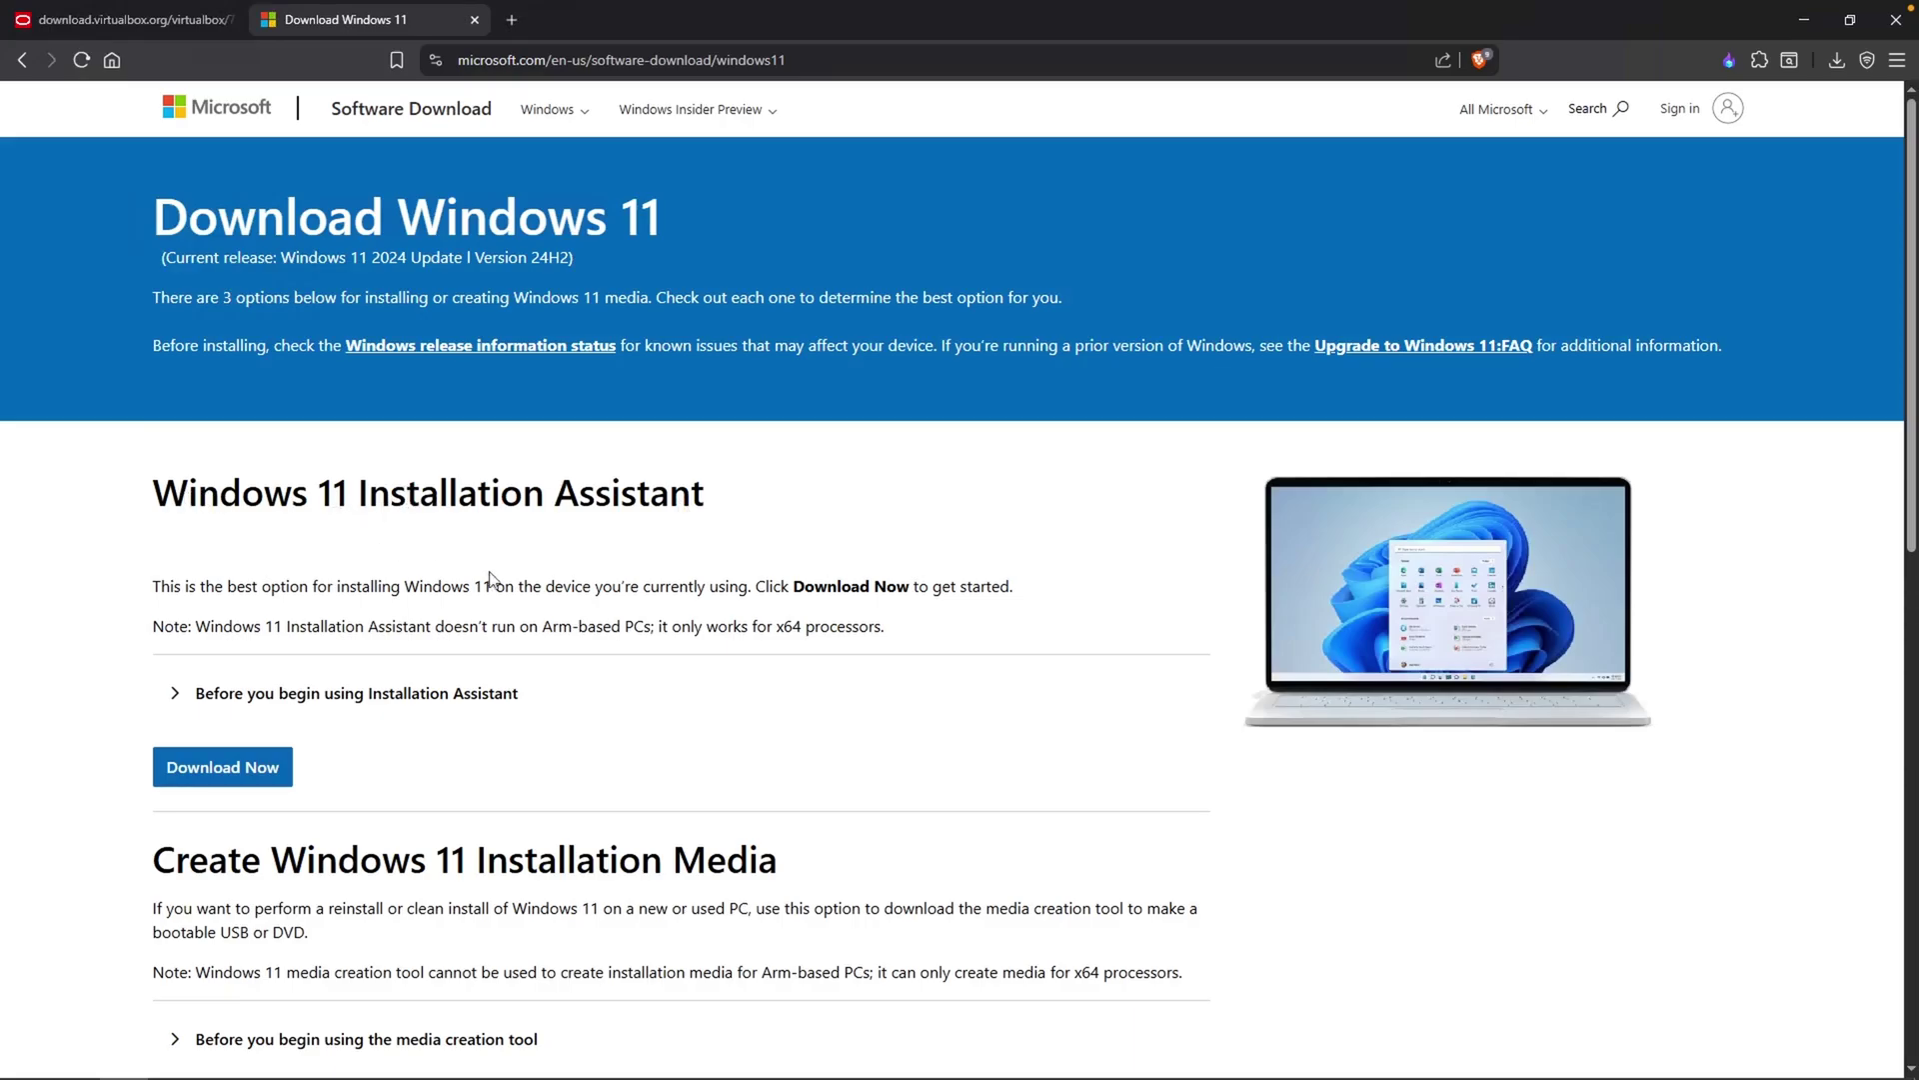
# Choose Windows 11 (multi-edition ISO for x64 devices) in the Disk Image (ISO) section and review the Installation Media option
pyautogui.scroll(-2, 489, 560)
pyautogui.scroll(-3, 430, 727)
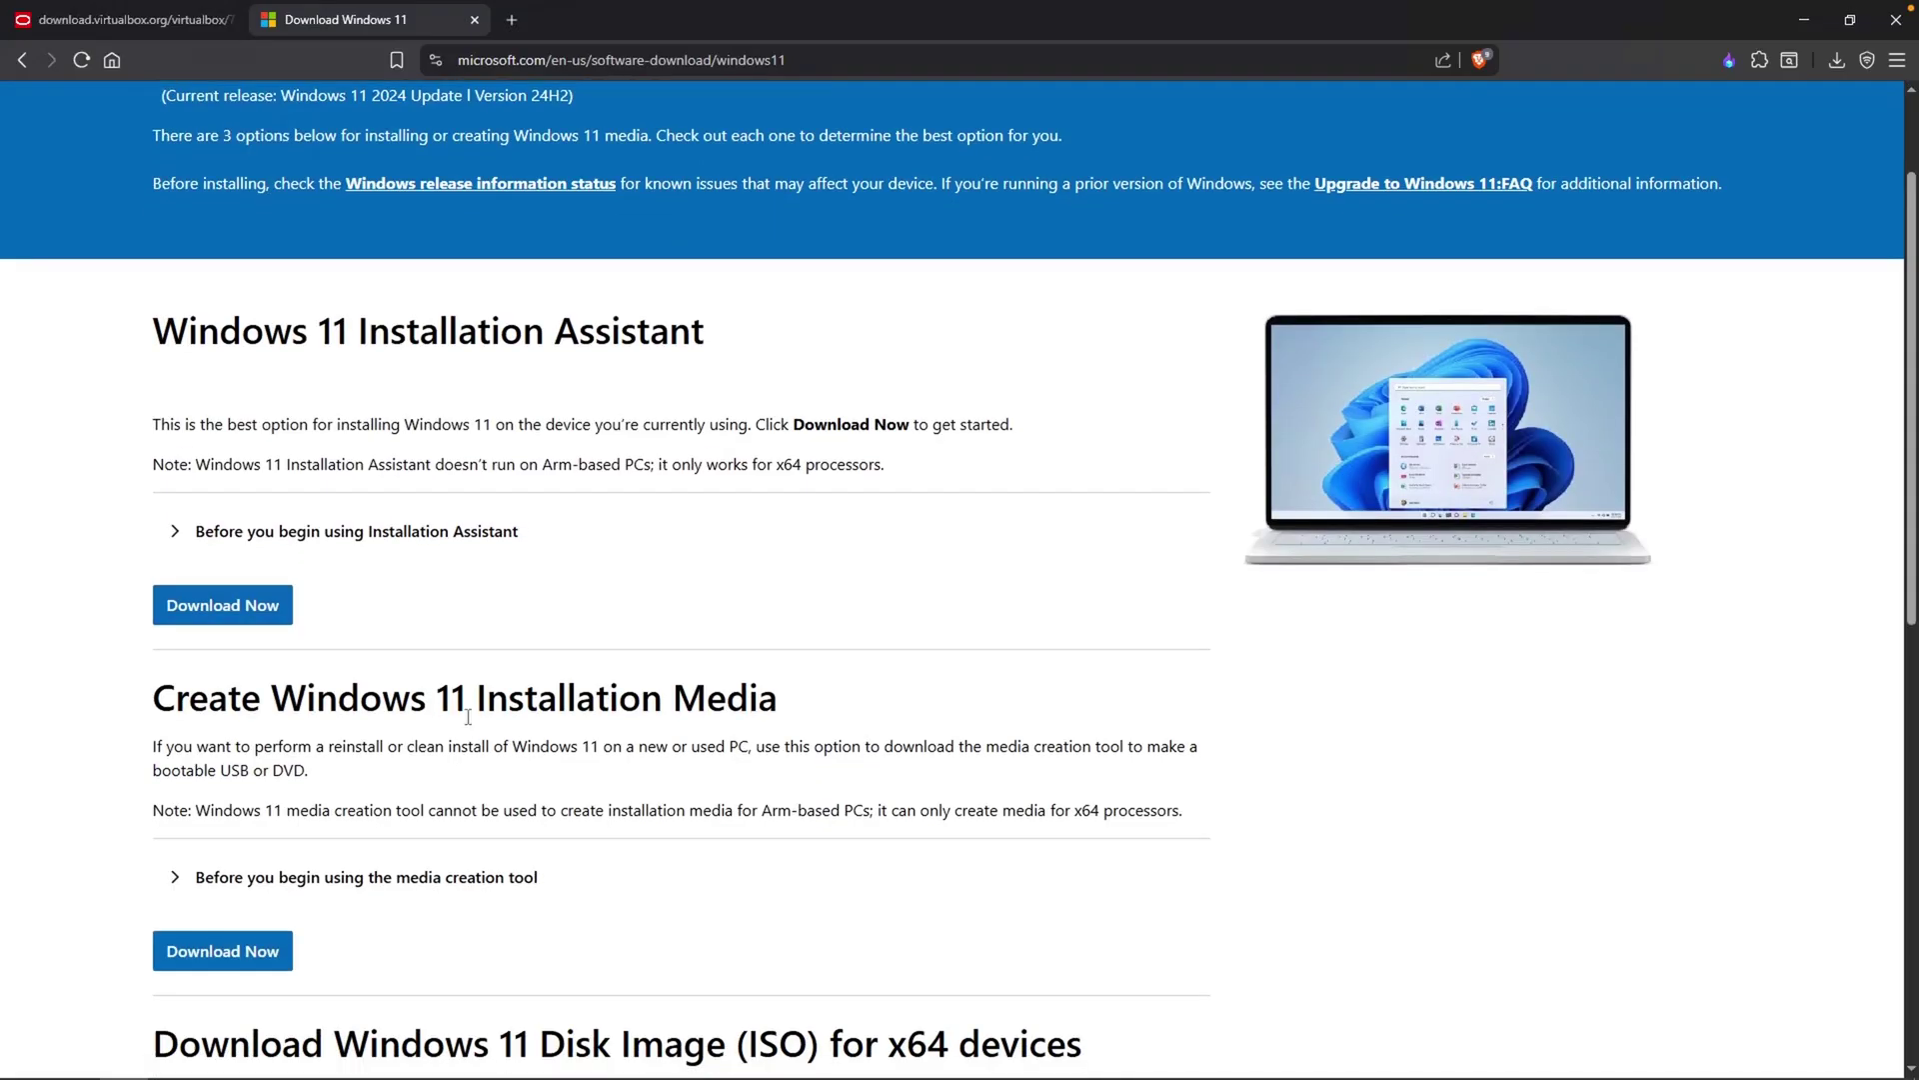
pyautogui.moveTo(228, 792); pyautogui.dragTo(714, 800)
pyautogui.click(666, 741)
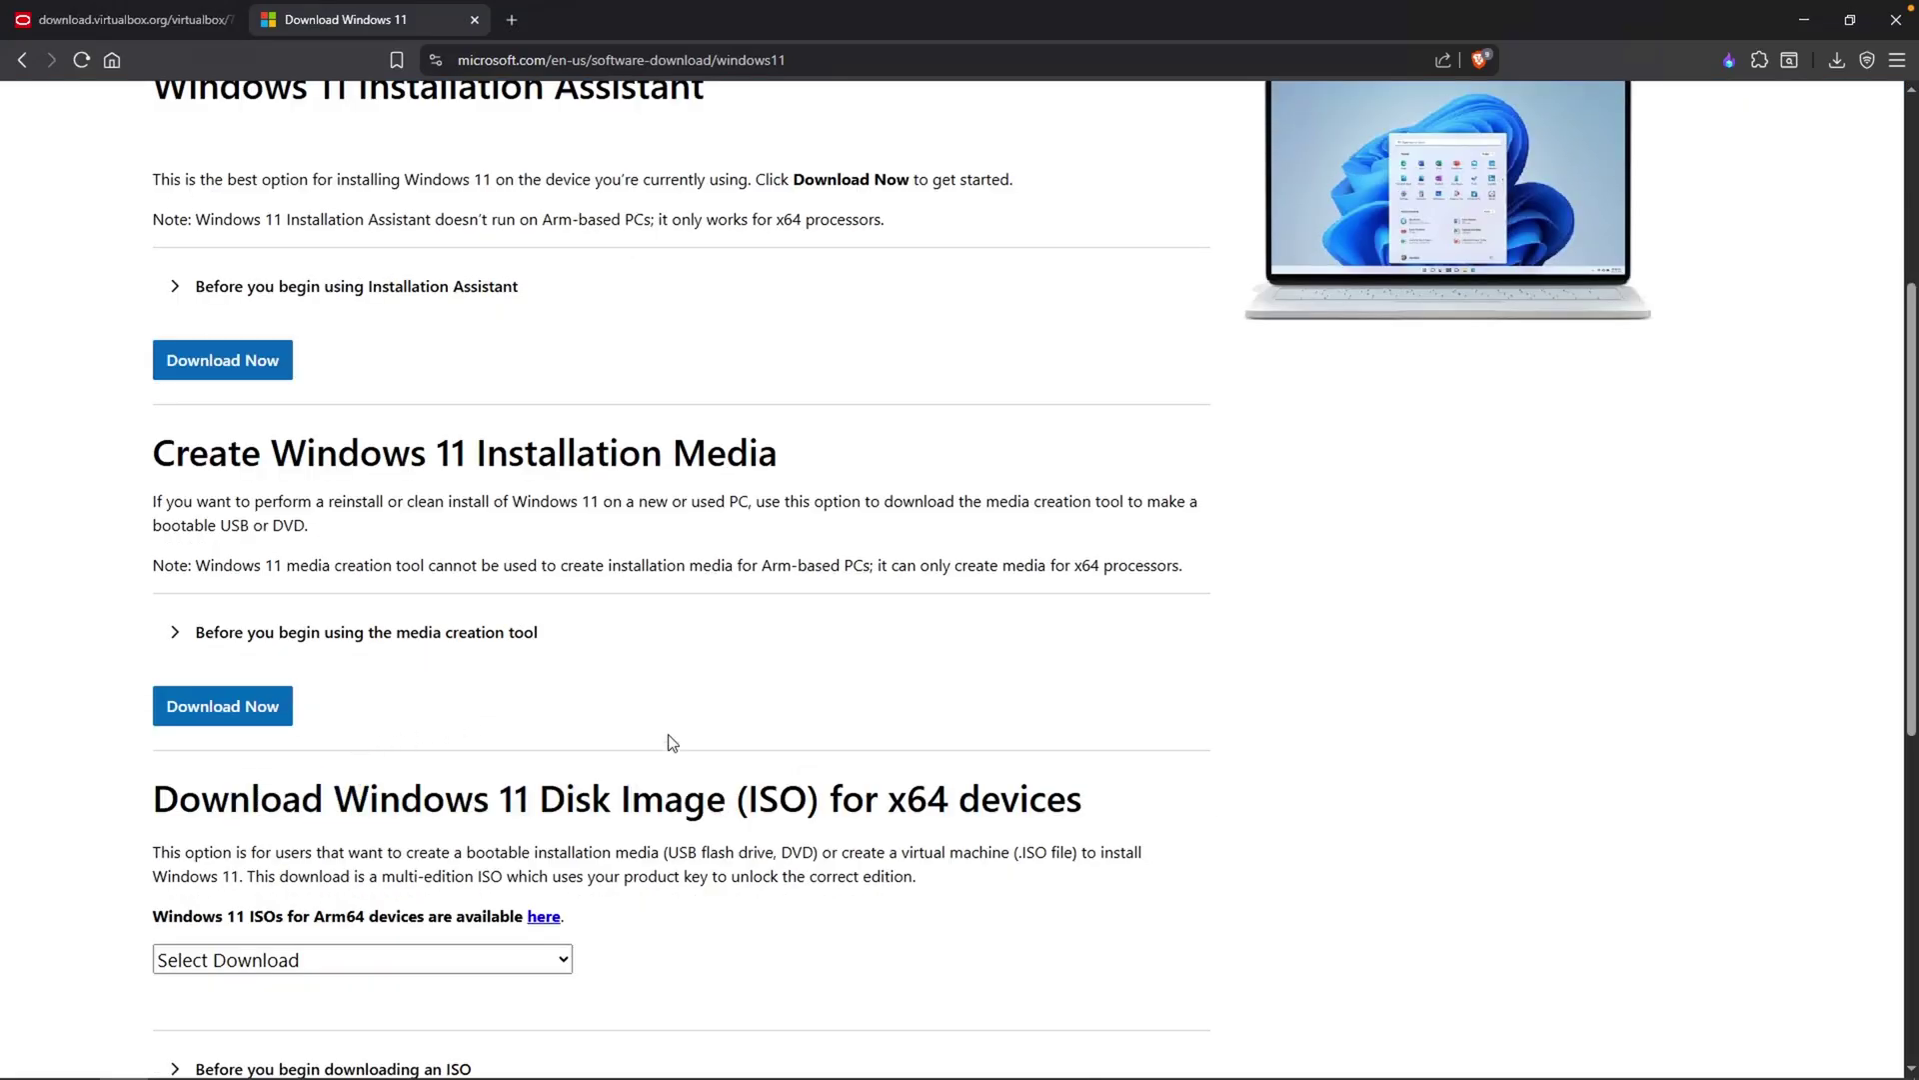
pyautogui.click(510, 968)
pyautogui.click(512, 1026)
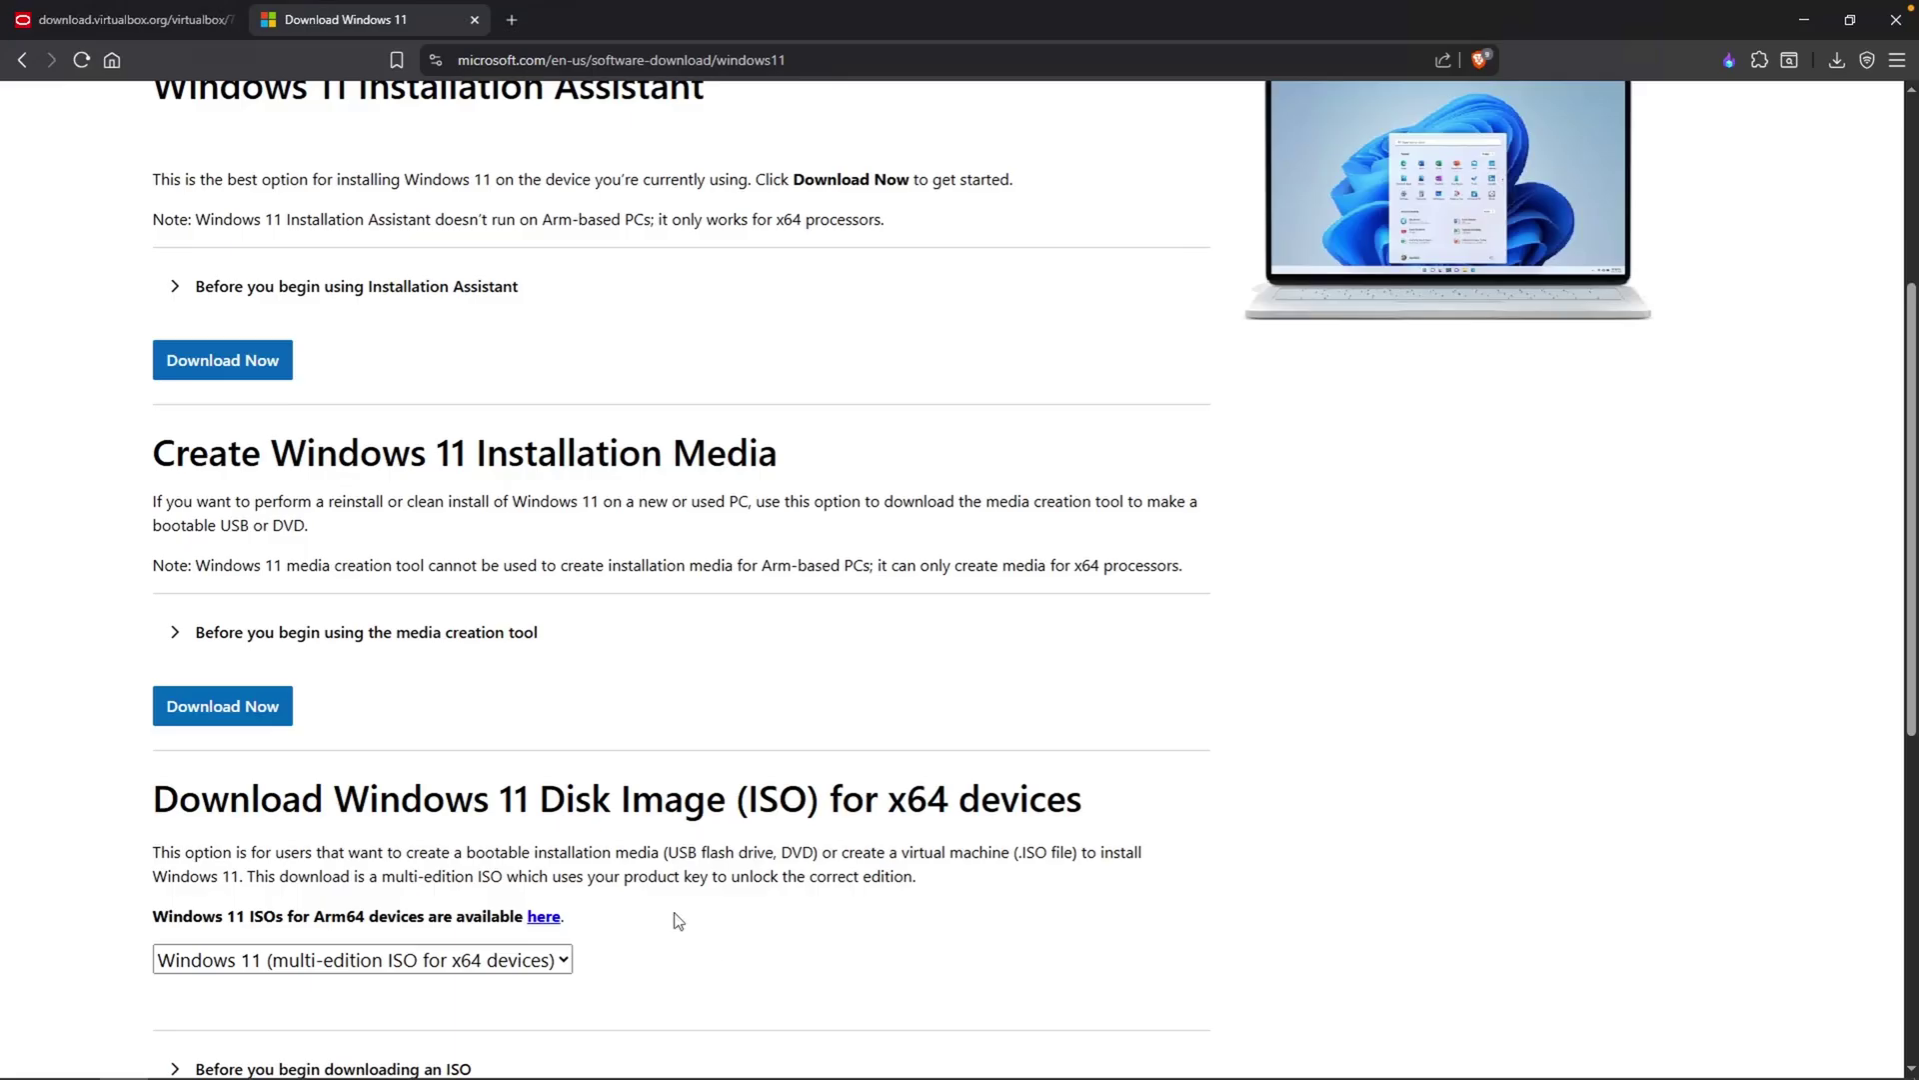
pyautogui.moveTo(166, 452); pyautogui.dragTo(716, 457)
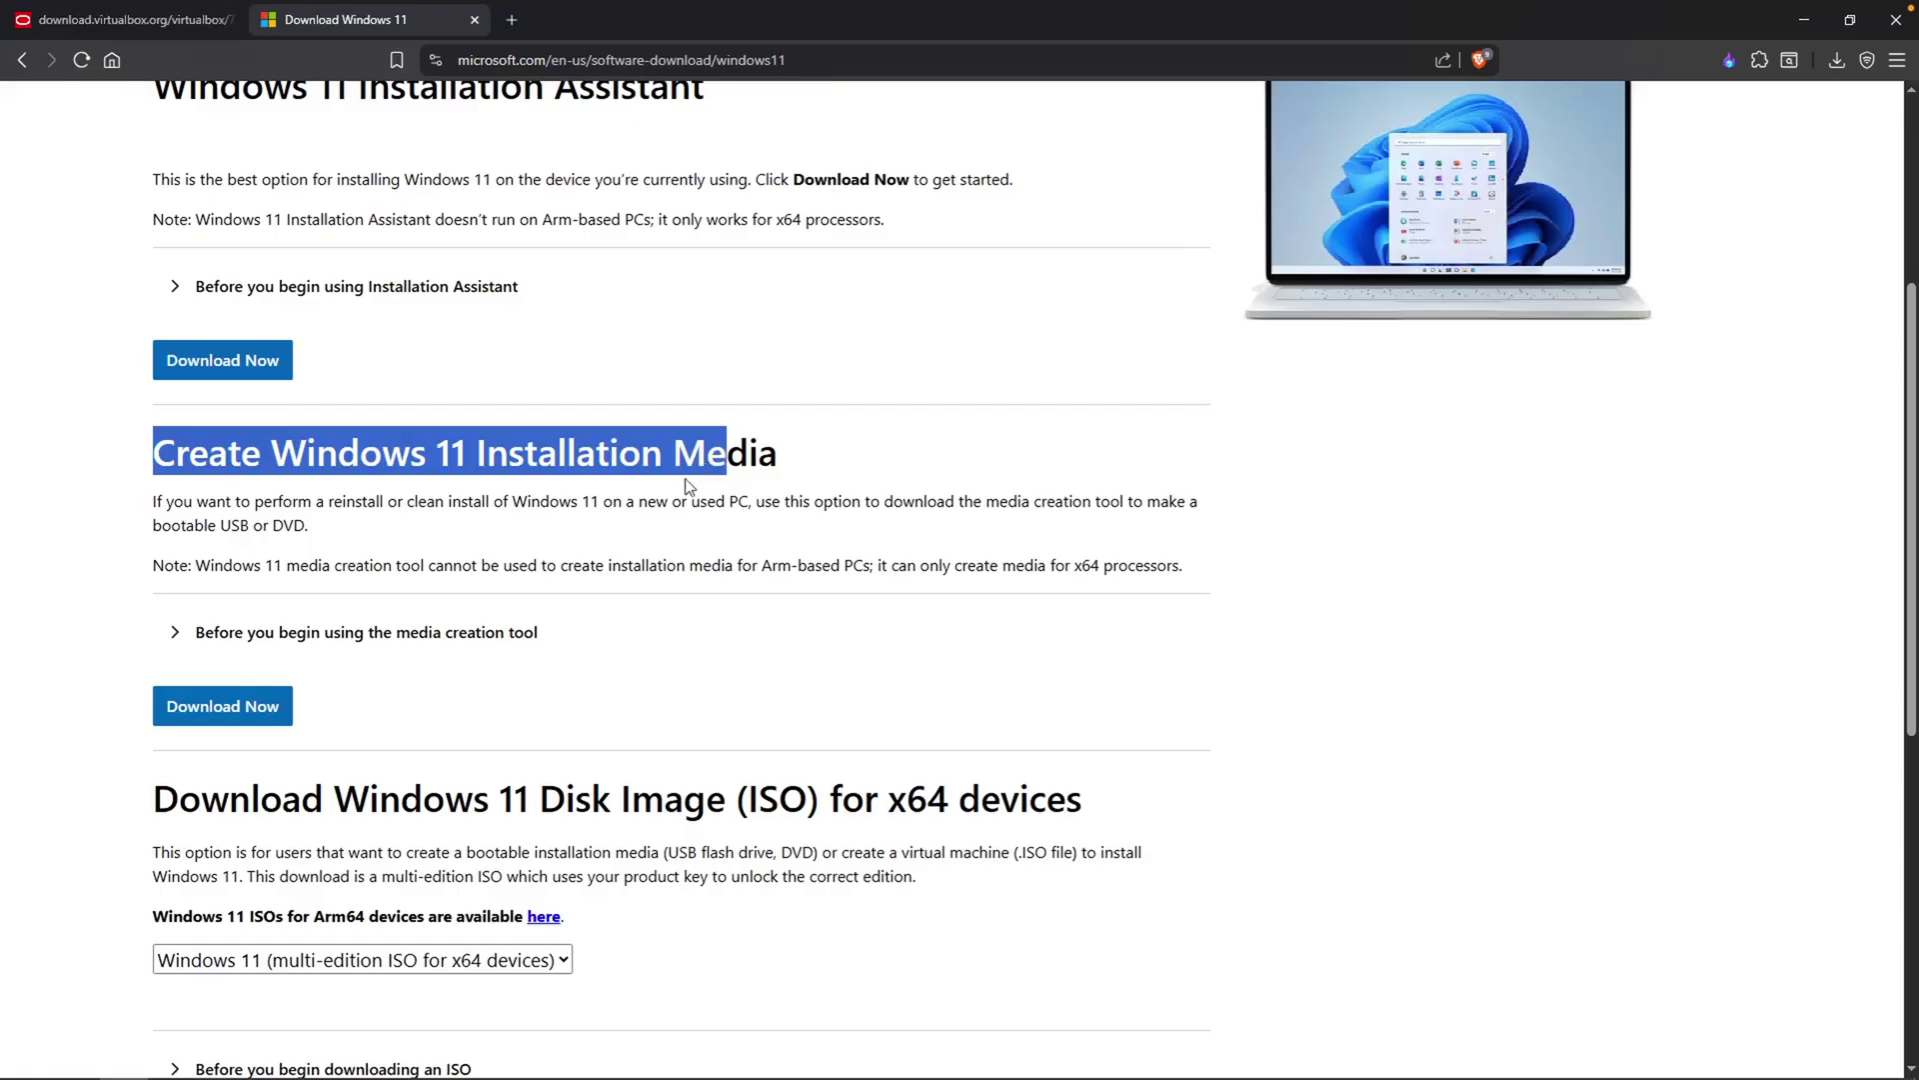
# Download the Windows 11 media creation tool, save mediacreationtool.exe in Downloads, and launch it
pyautogui.click(632, 520)
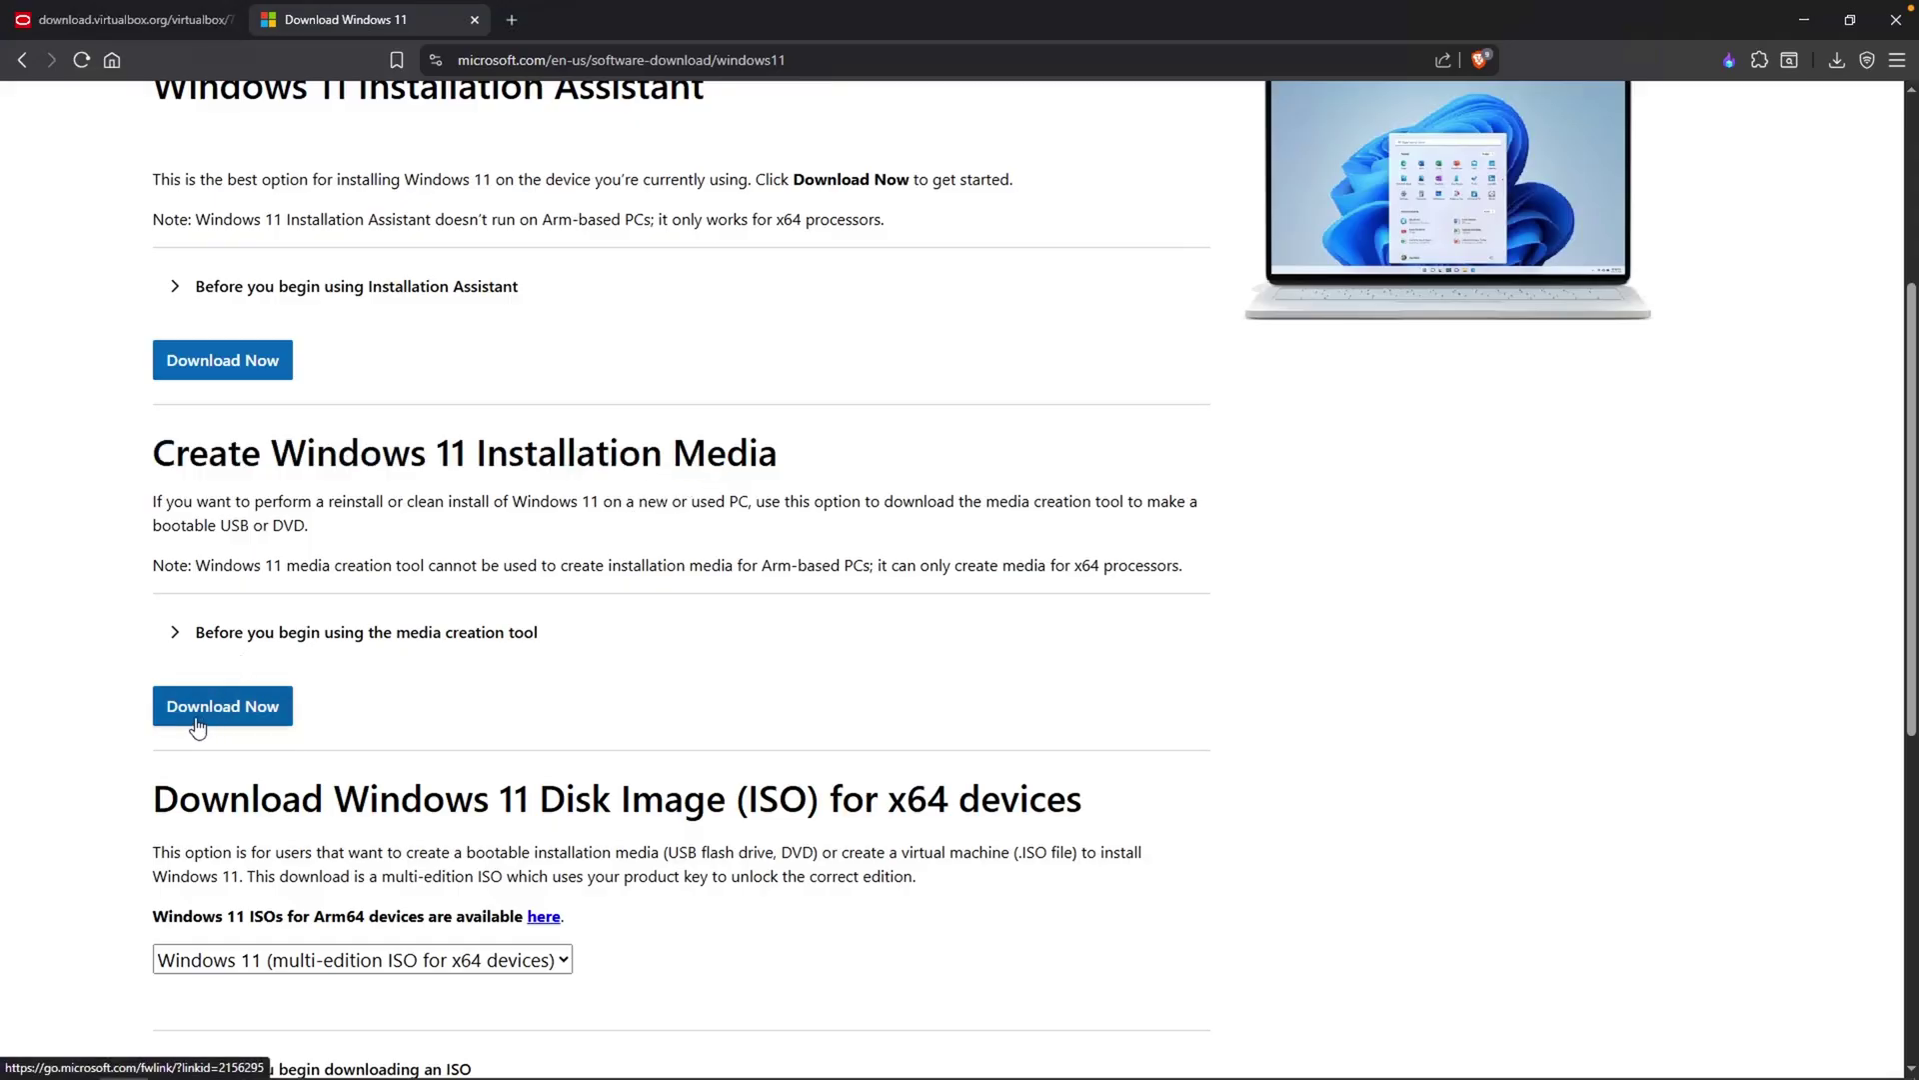
pyautogui.click(198, 727)
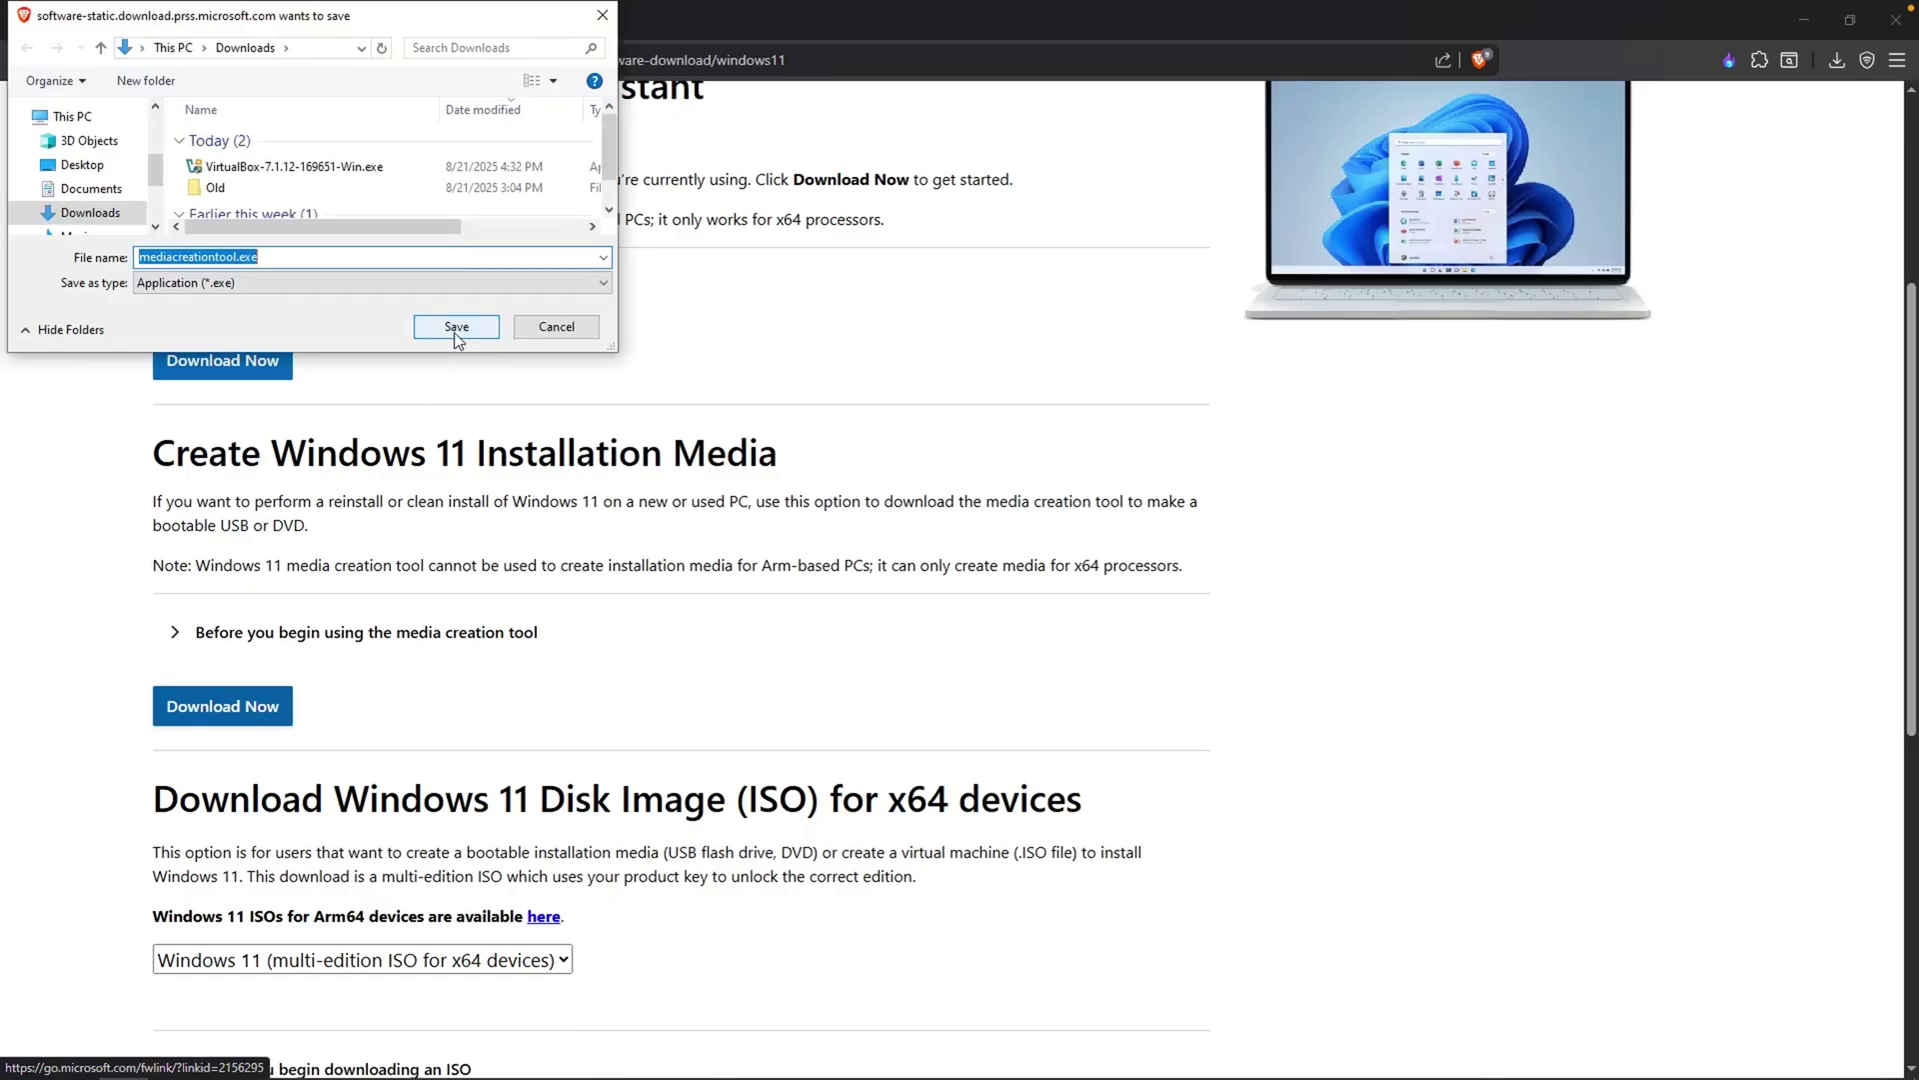
pyautogui.click(454, 332)
pyautogui.click(1688, 106)
pyautogui.click(906, 667)
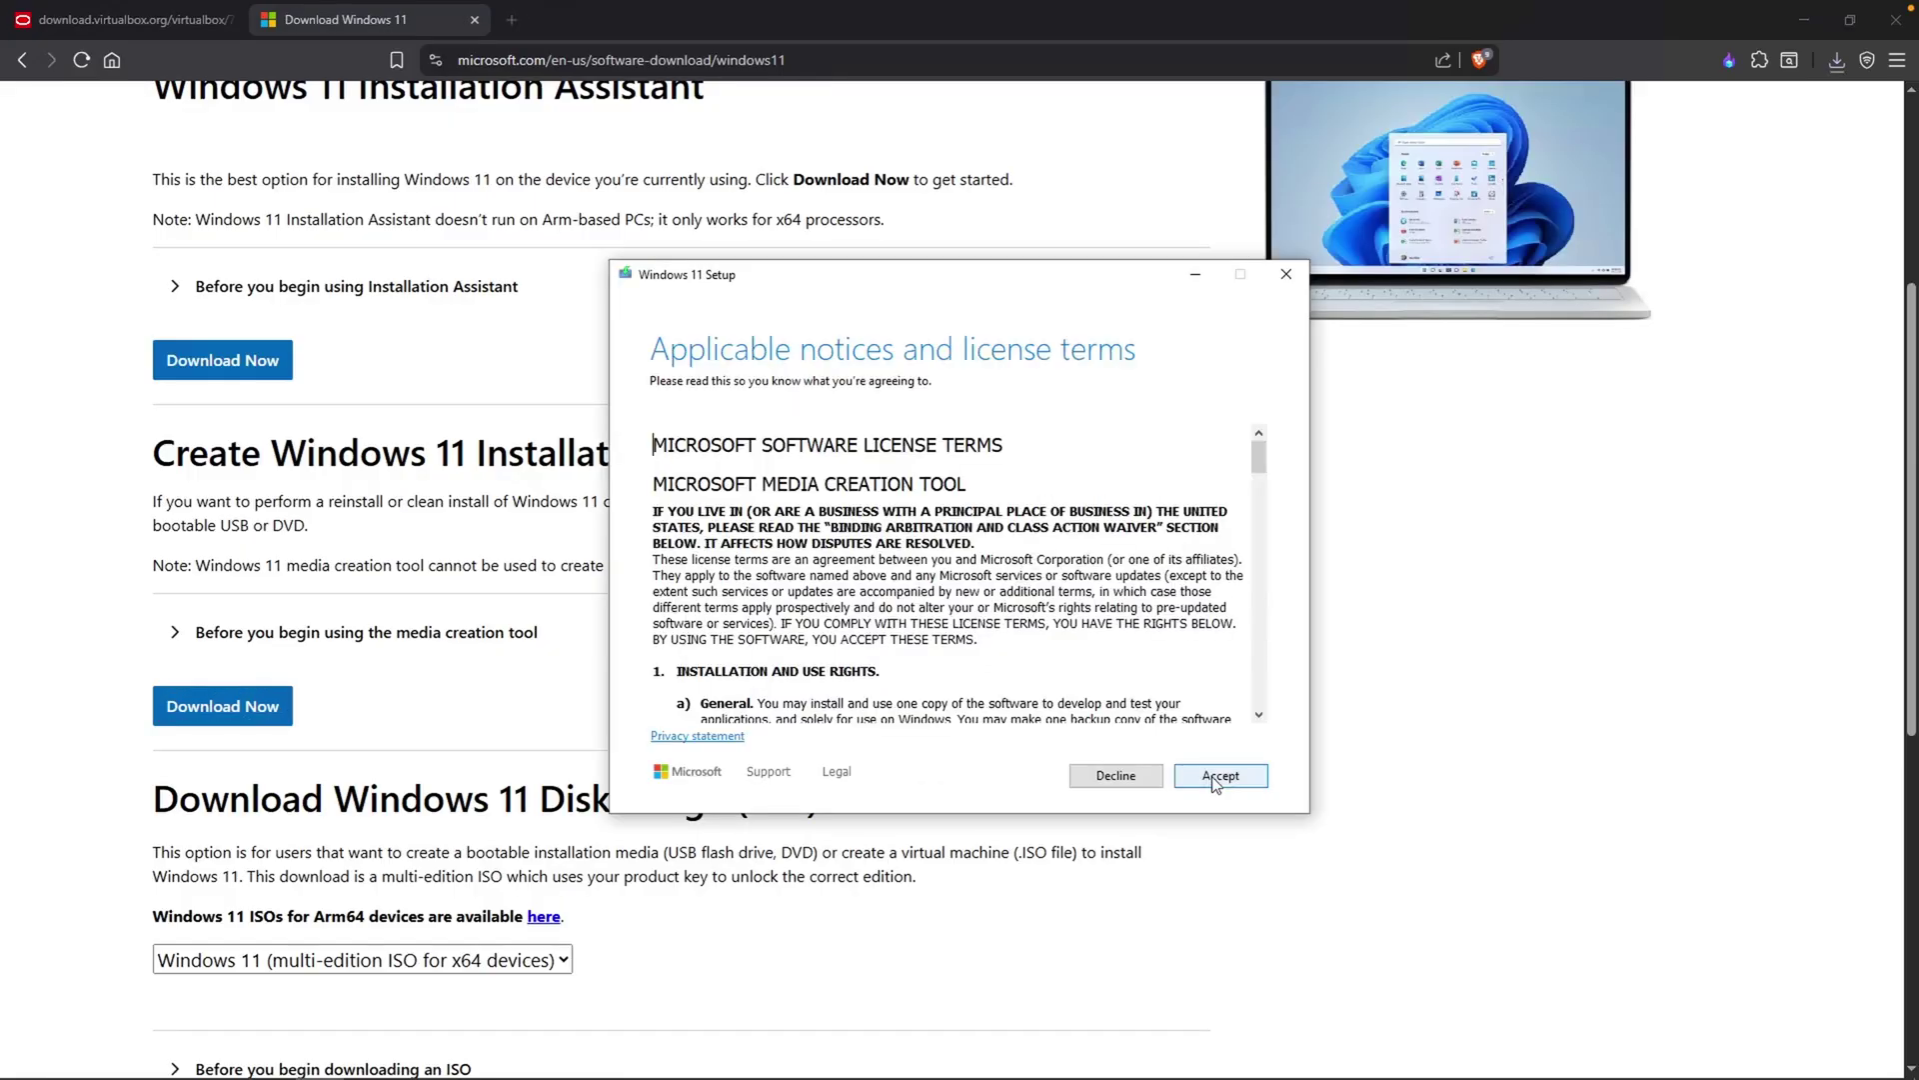
# Accept the media creation tool's license, keep the recommended language and edition, and create an ISO file saved as Windows.iso in Downloads
pyautogui.click(1212, 777)
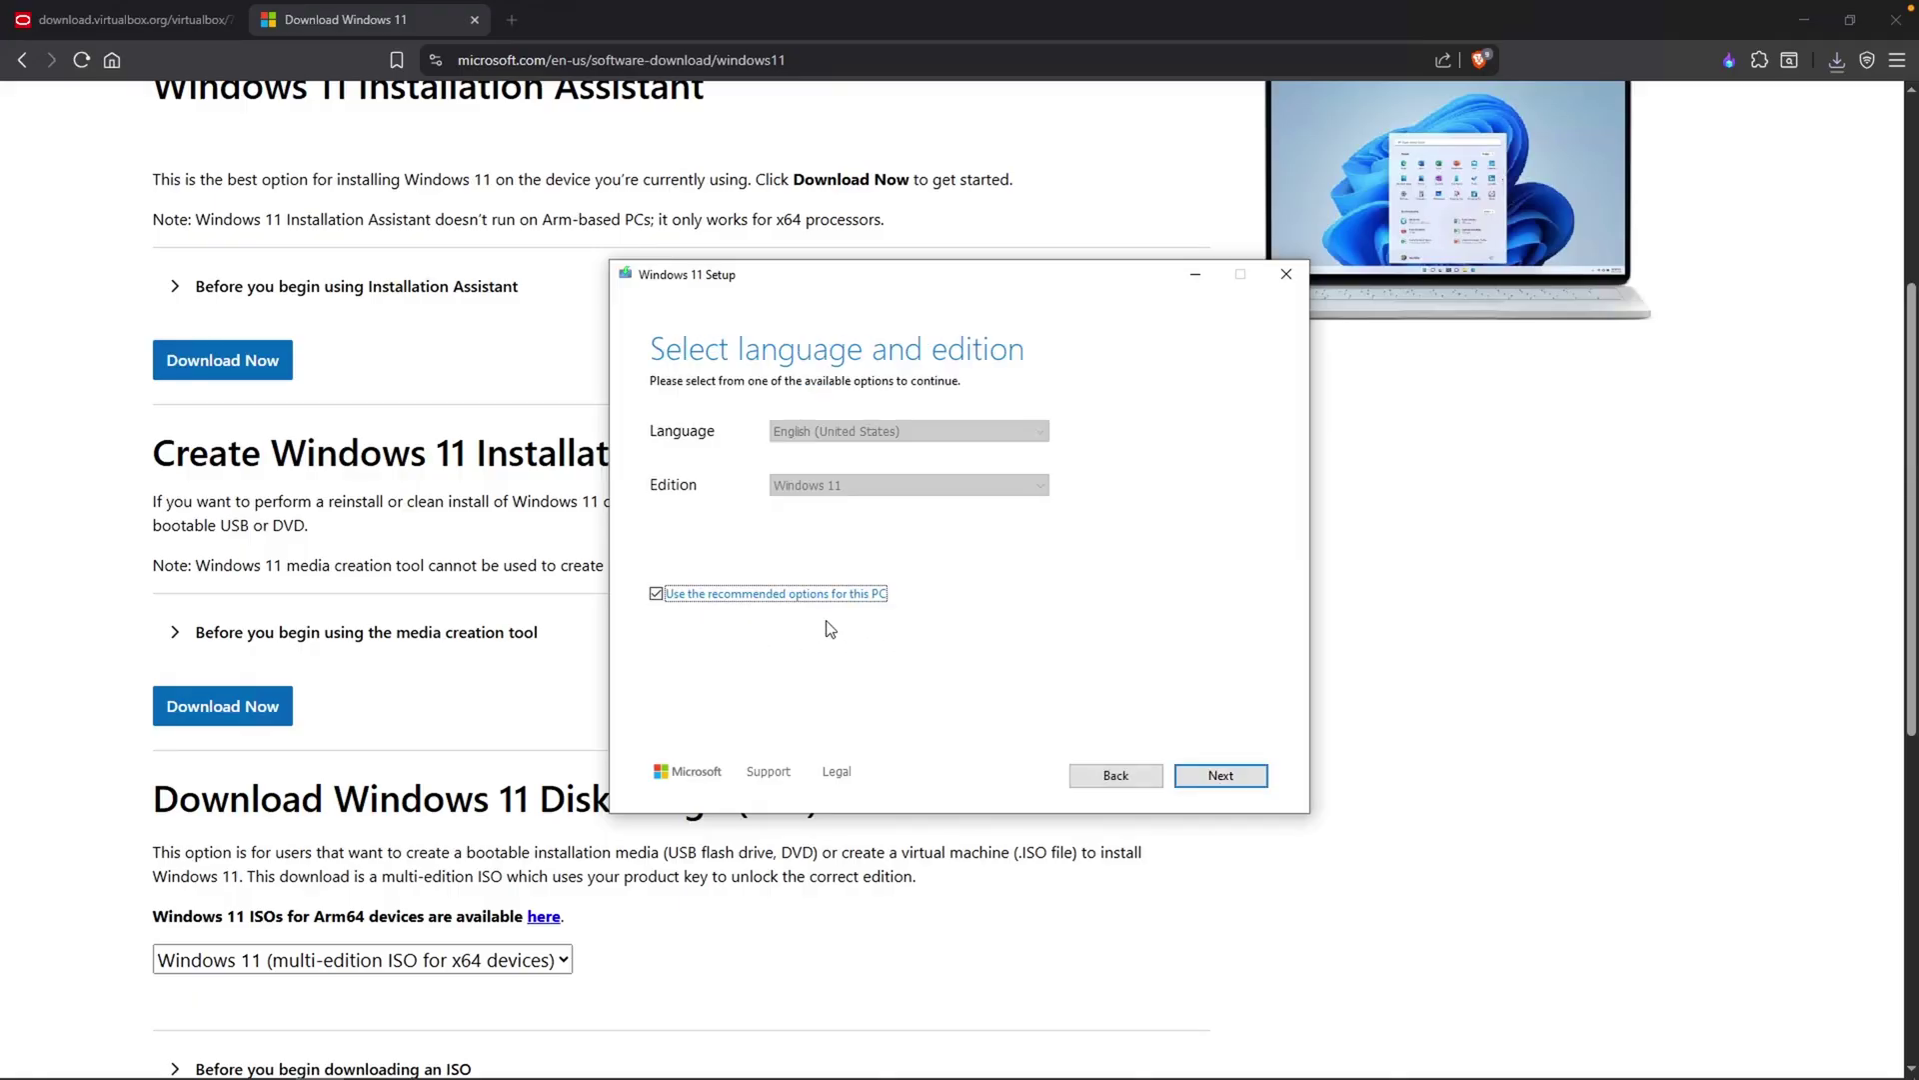
pyautogui.click(1221, 775)
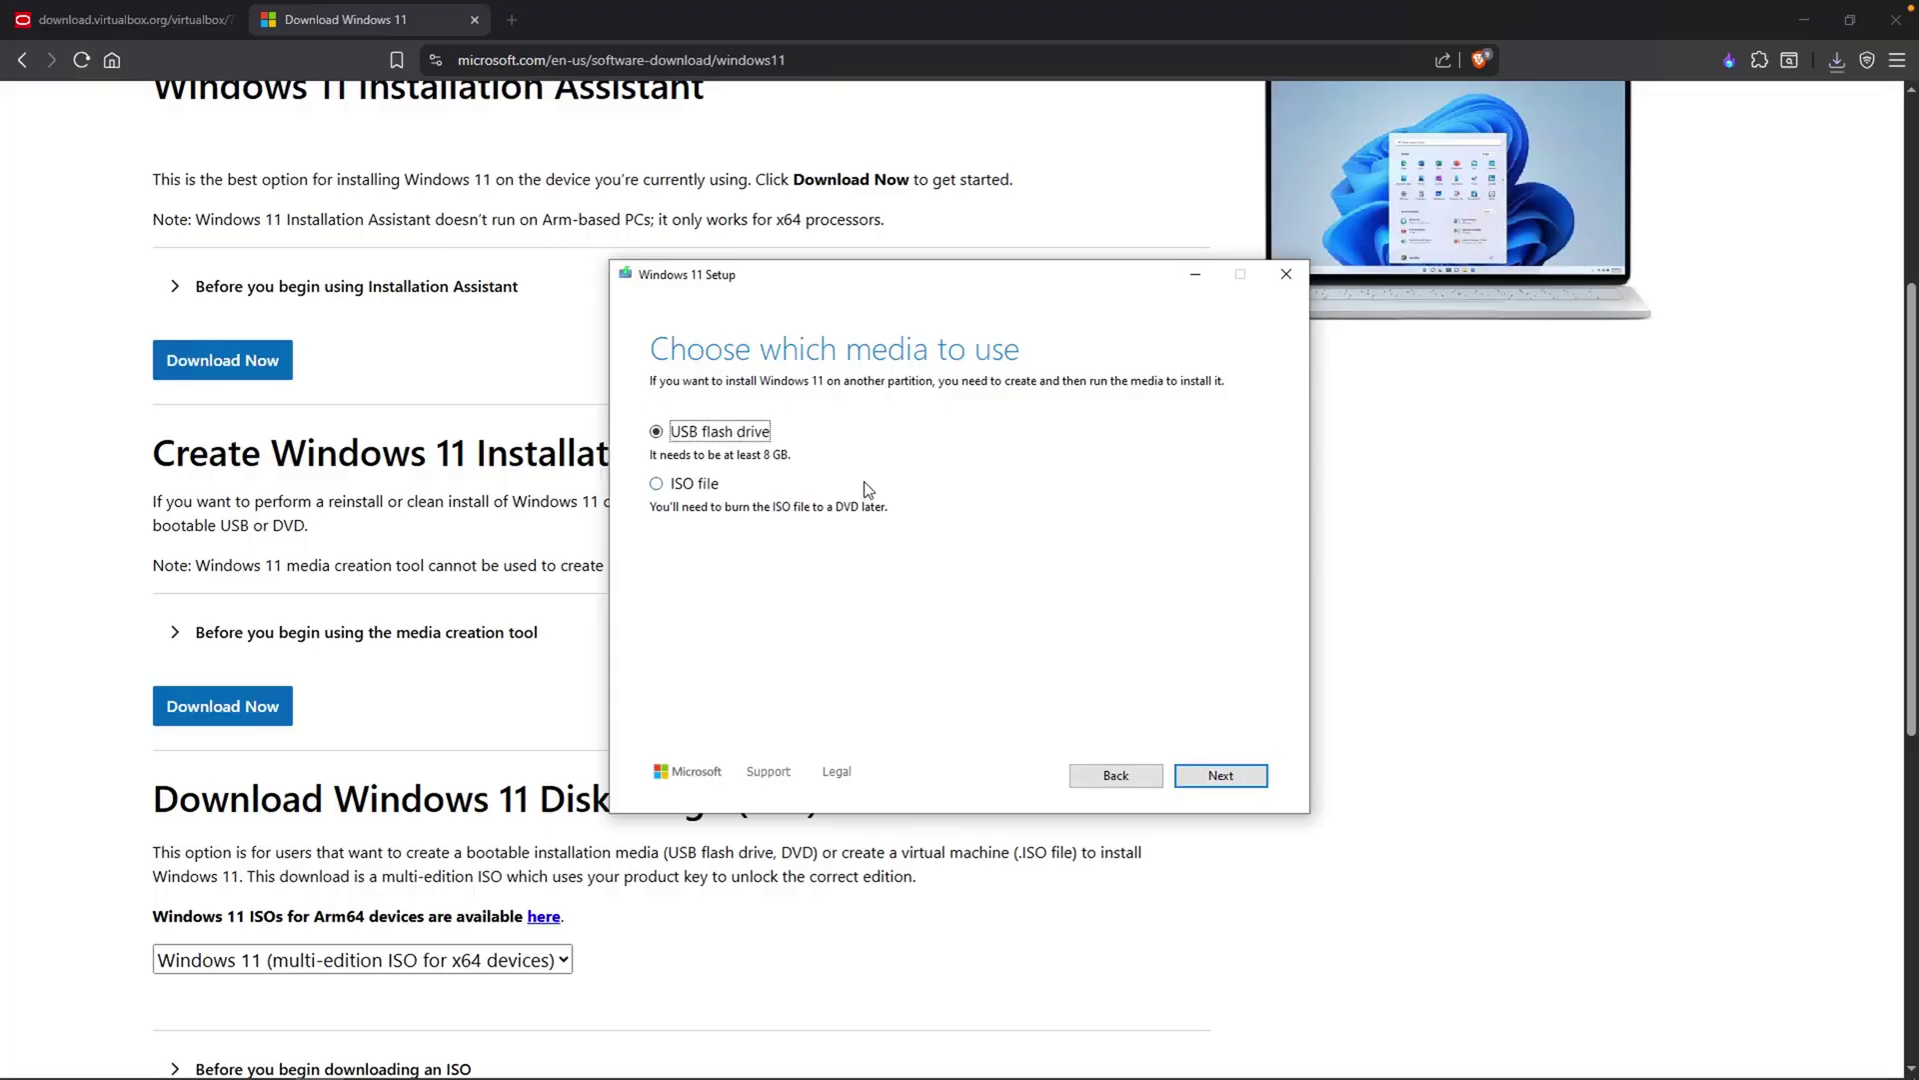
pyautogui.click(710, 487)
pyautogui.press('Return')
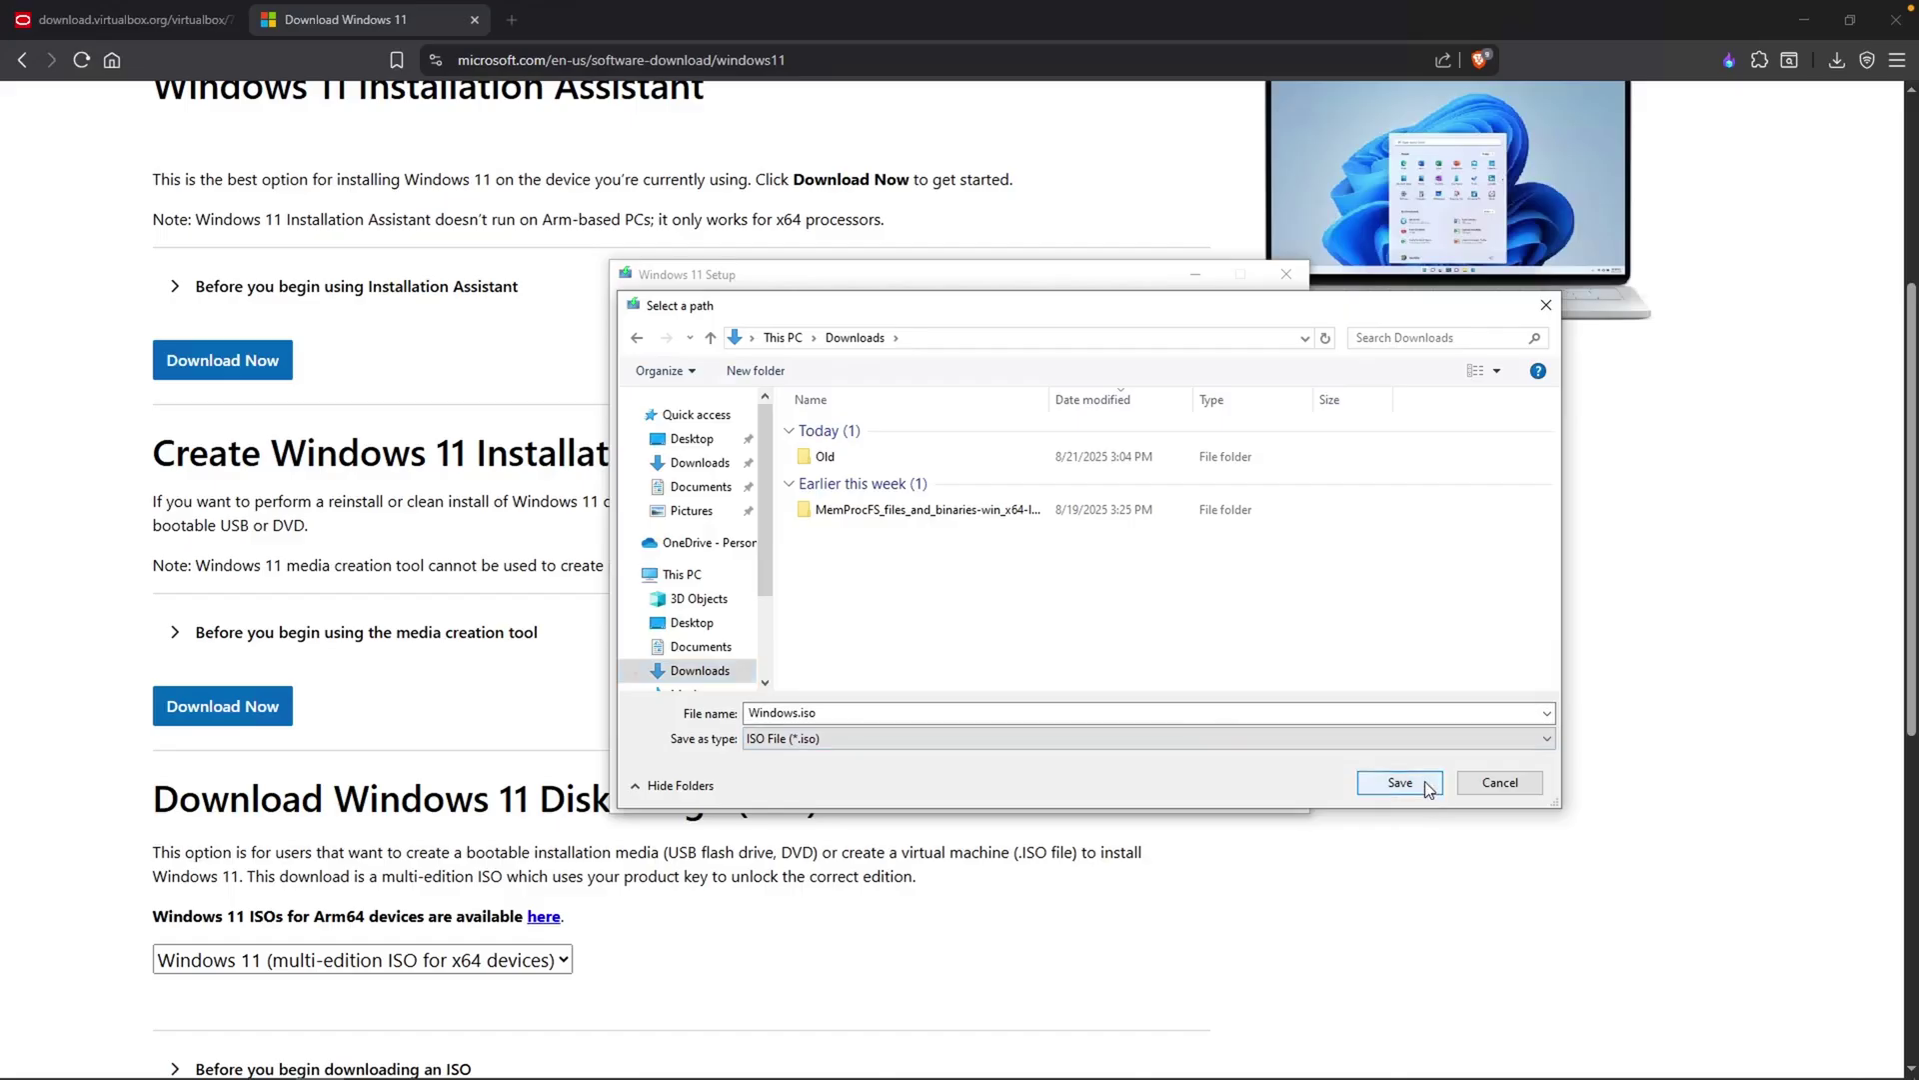
pyautogui.click(1400, 782)
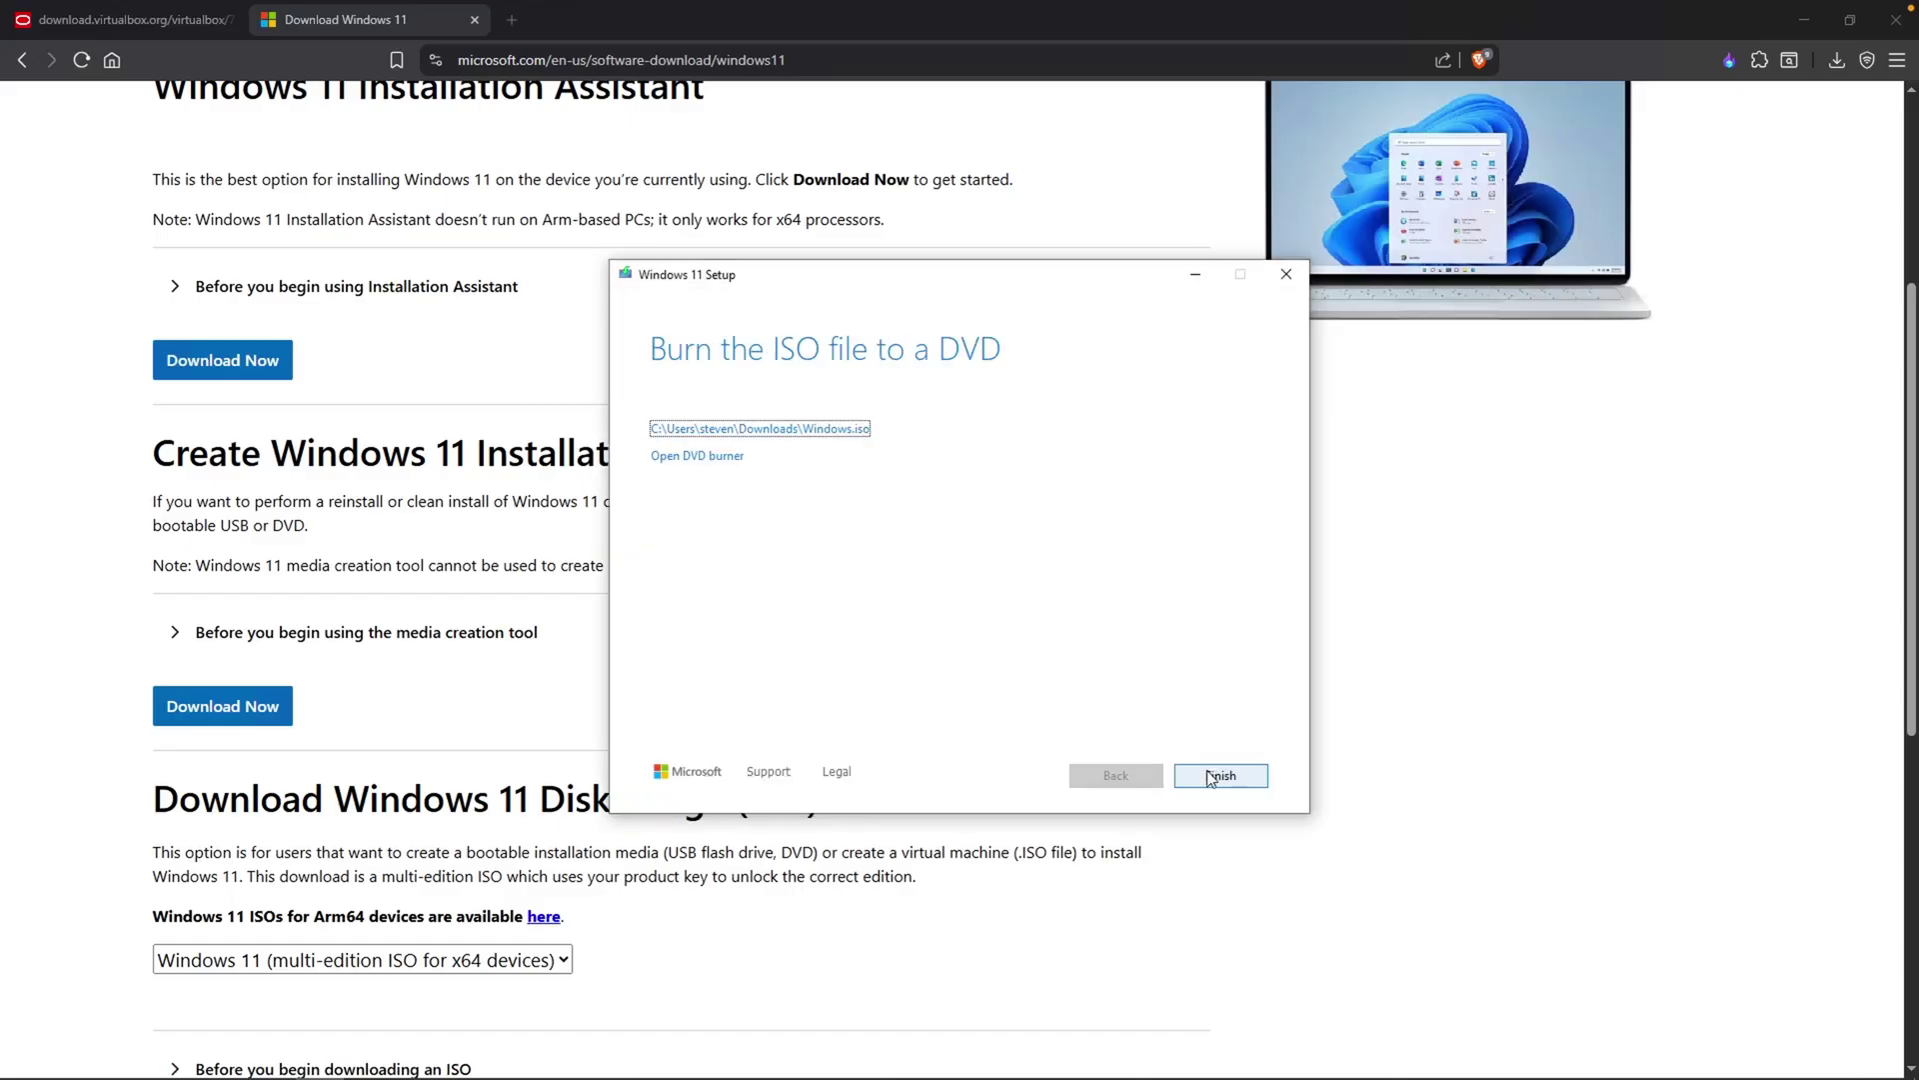
pyautogui.click(1210, 777)
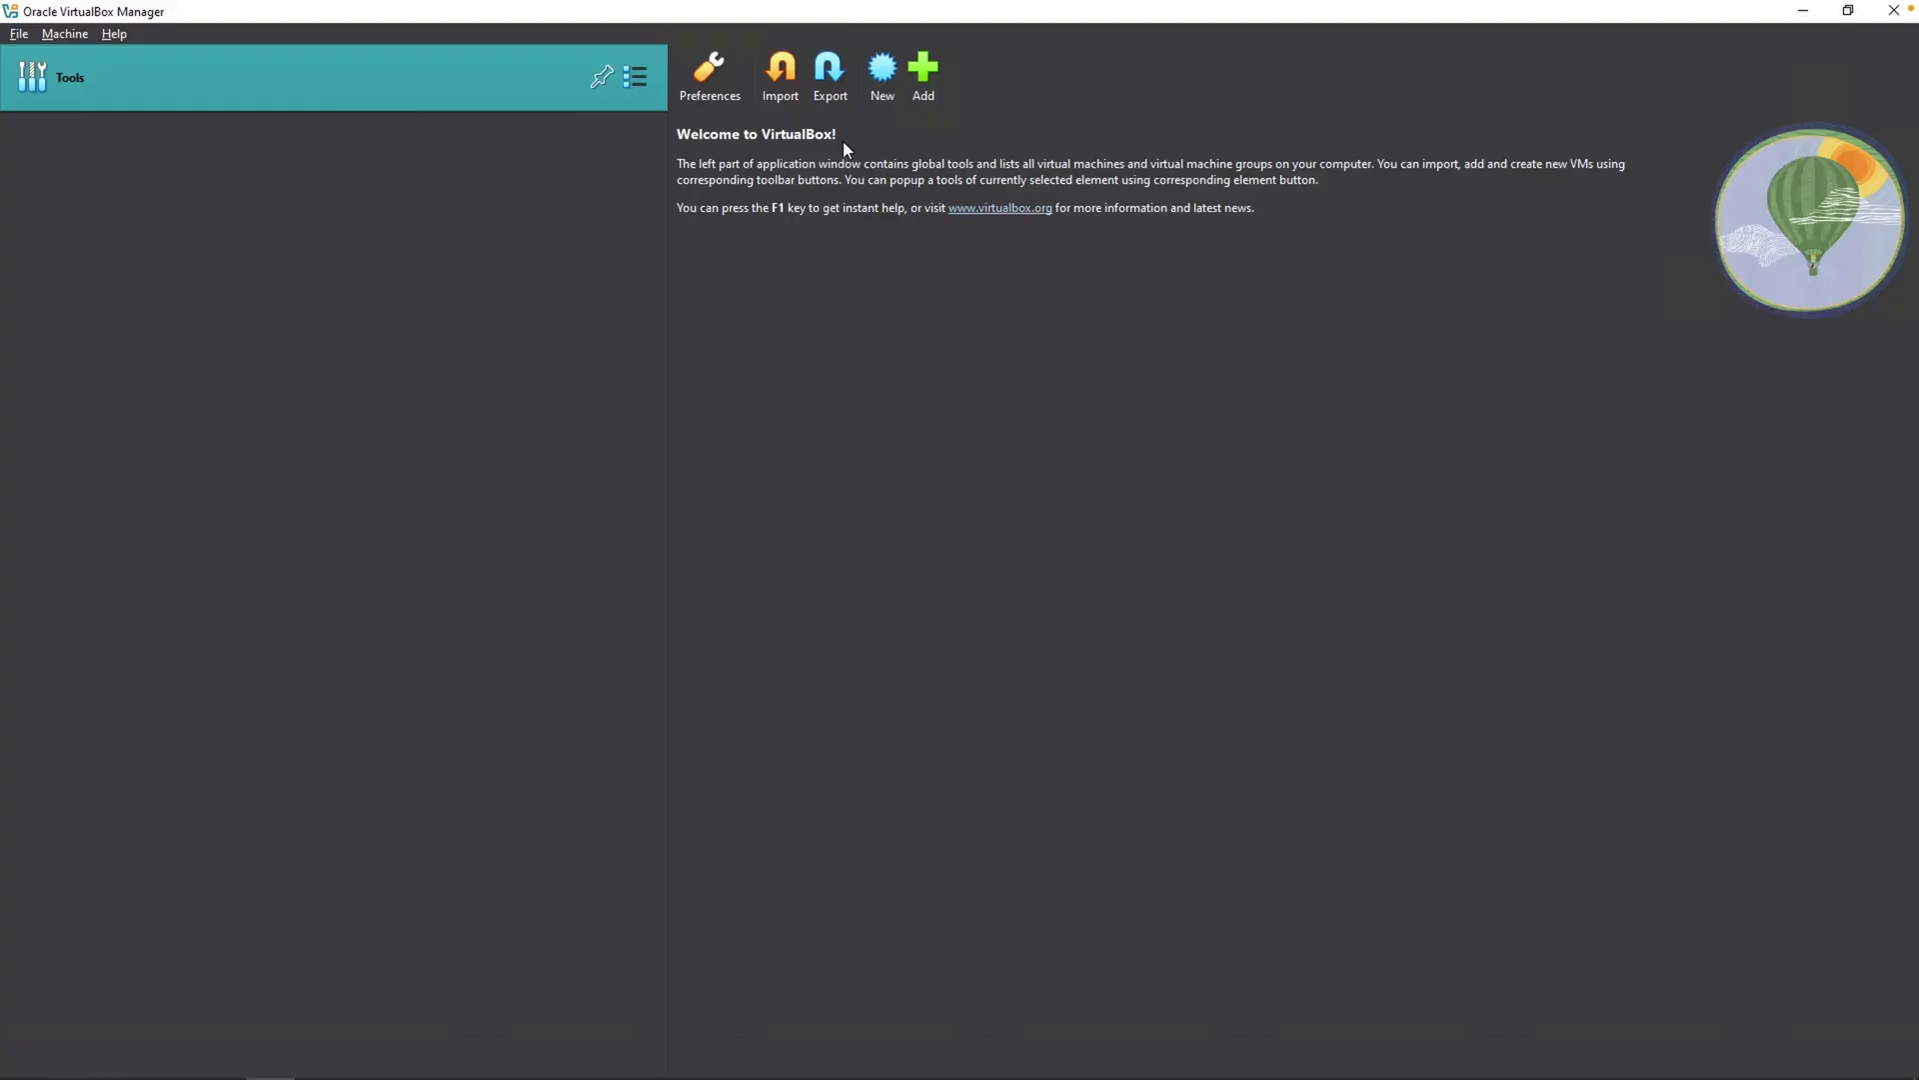
# Switch to VirtualBox and start a new virtual machine named Windows11 with Windows.iso from Downloads as its ISO image
pyautogui.click(883, 80)
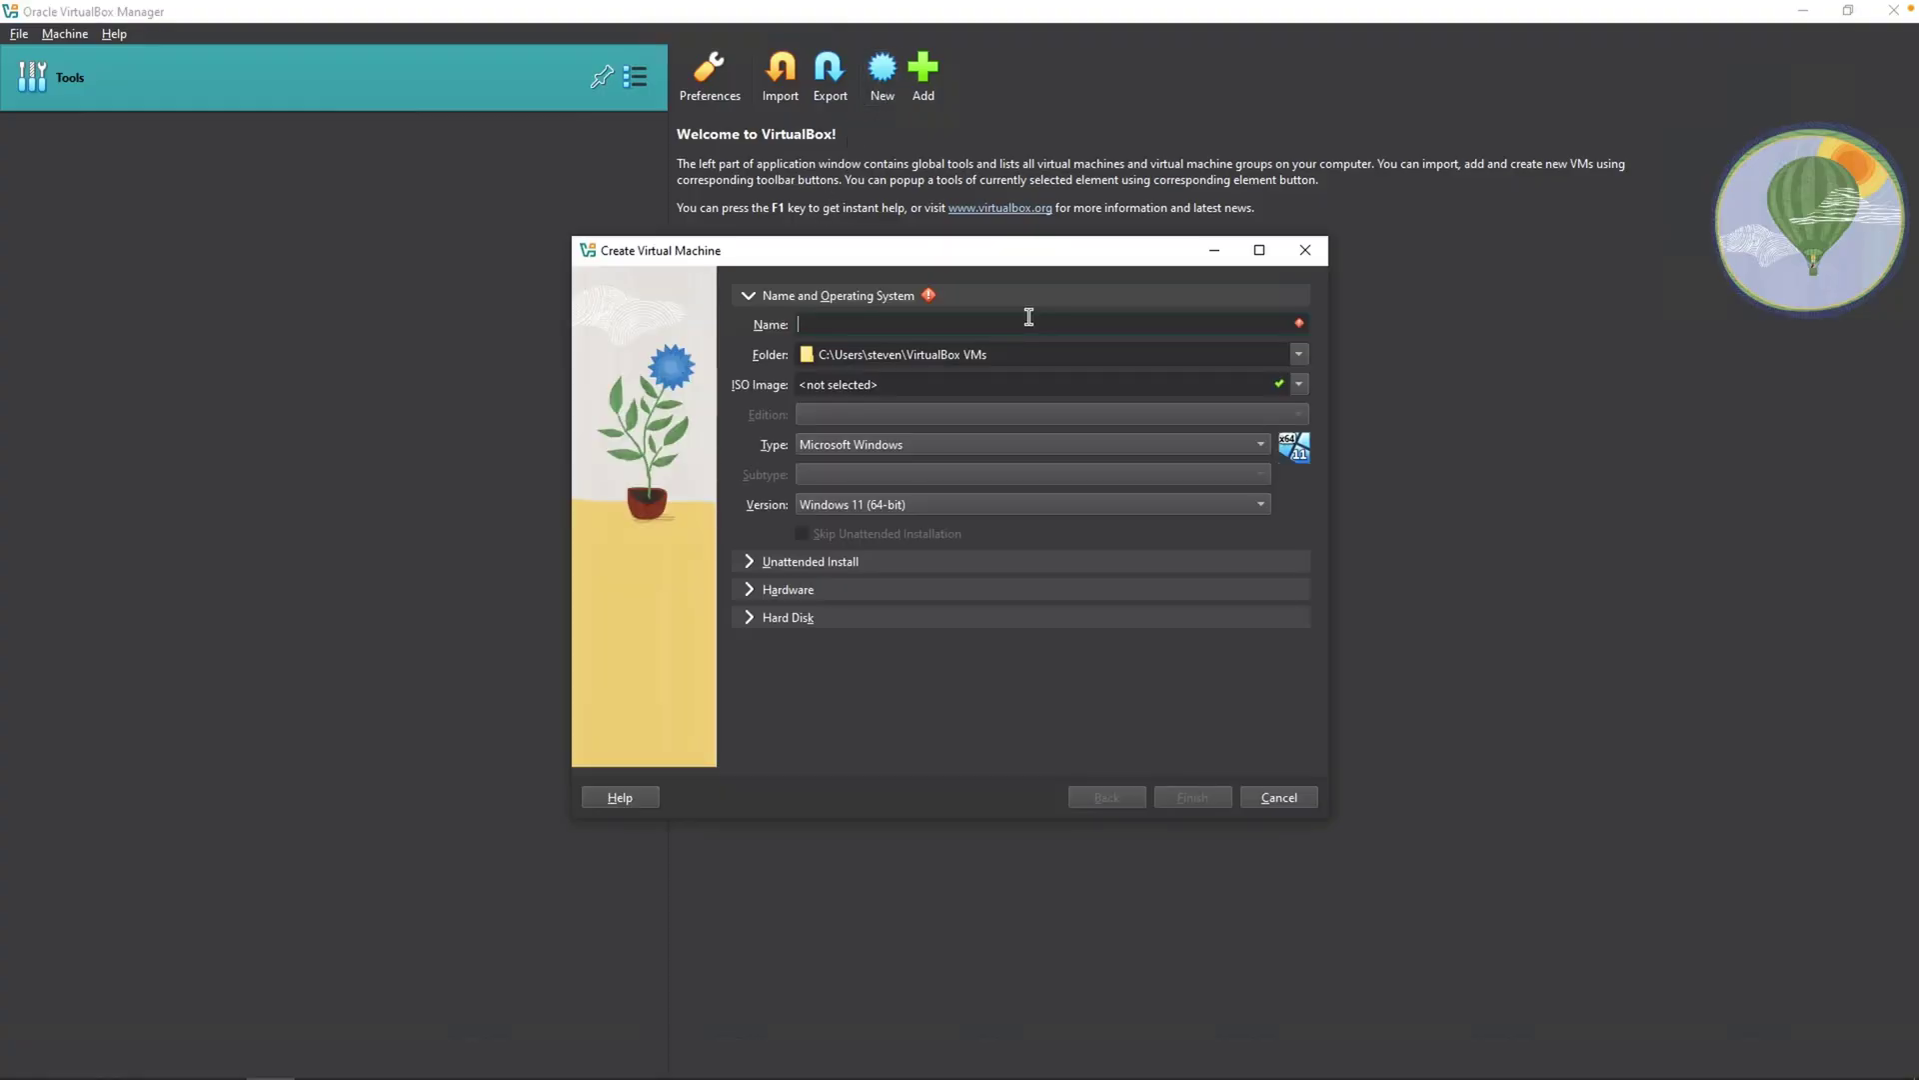
pyautogui.write('Windows11')
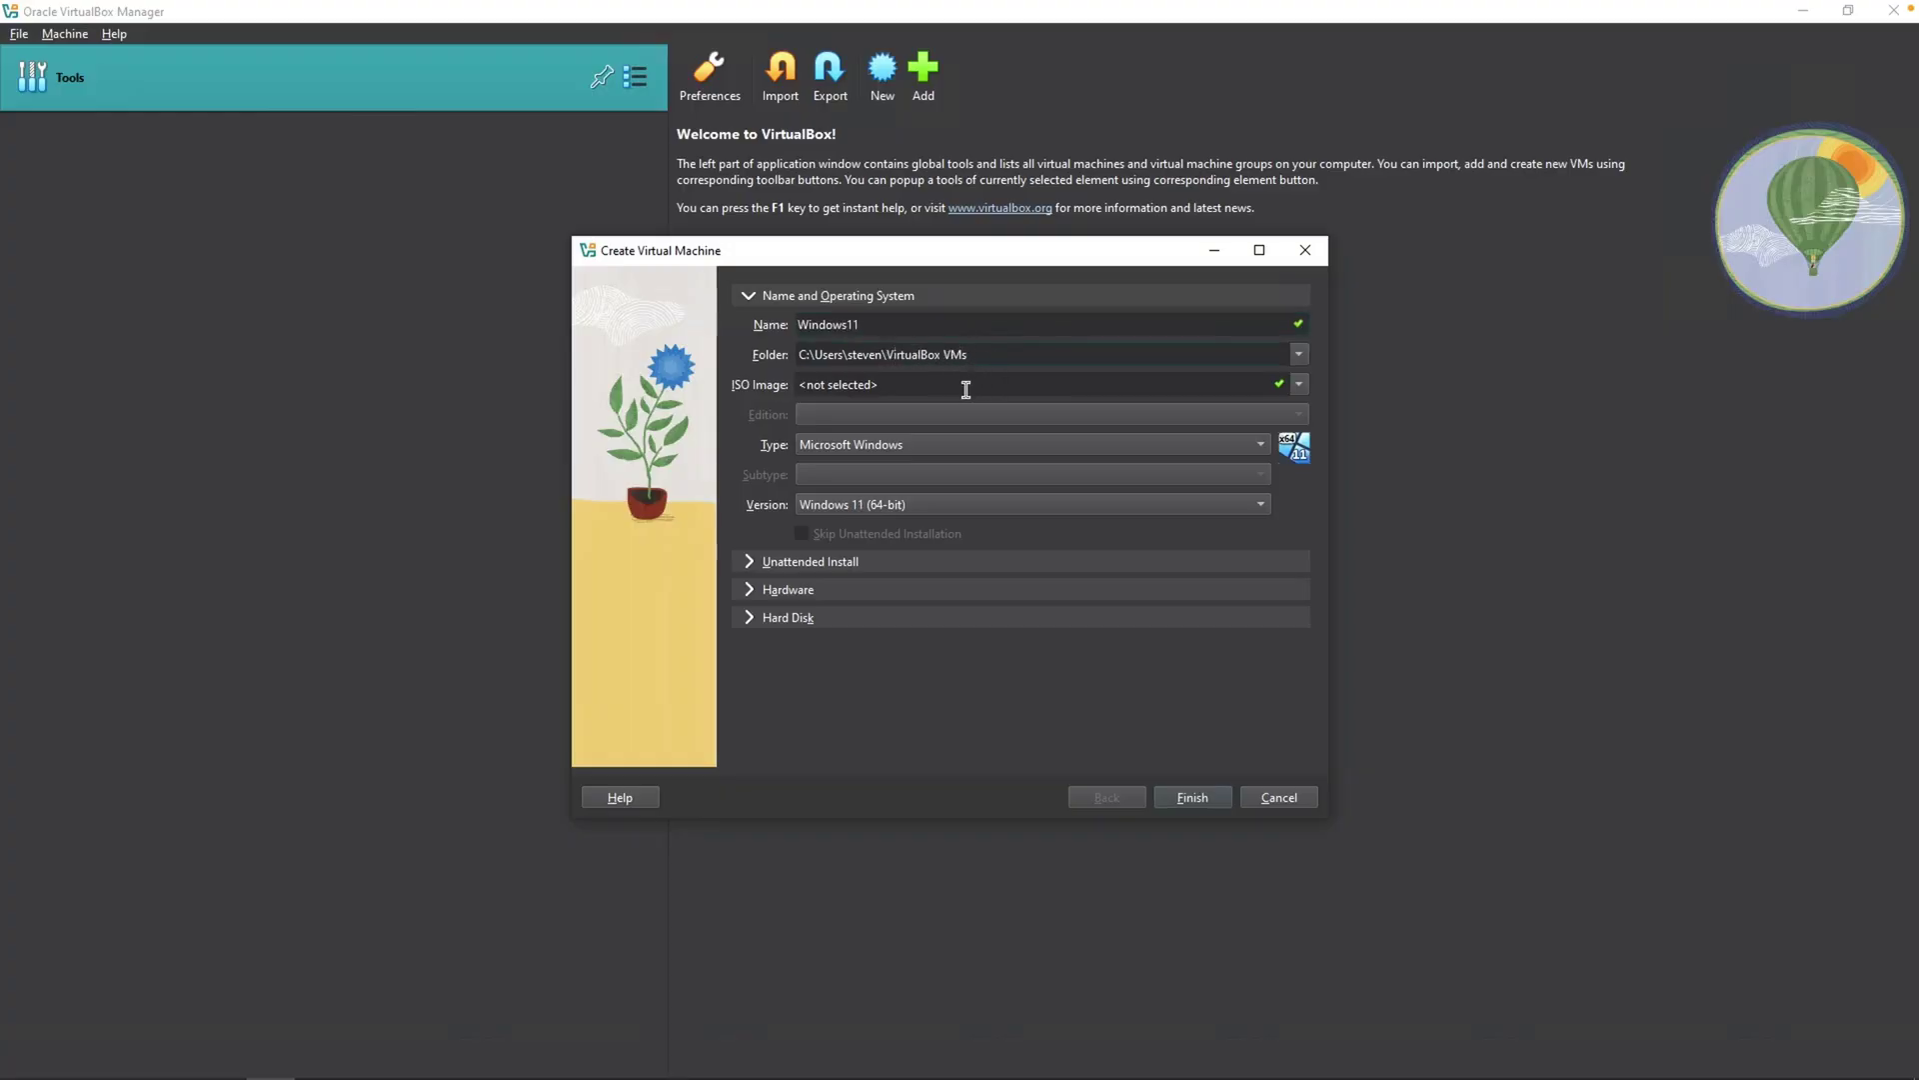
pyautogui.click(1298, 384)
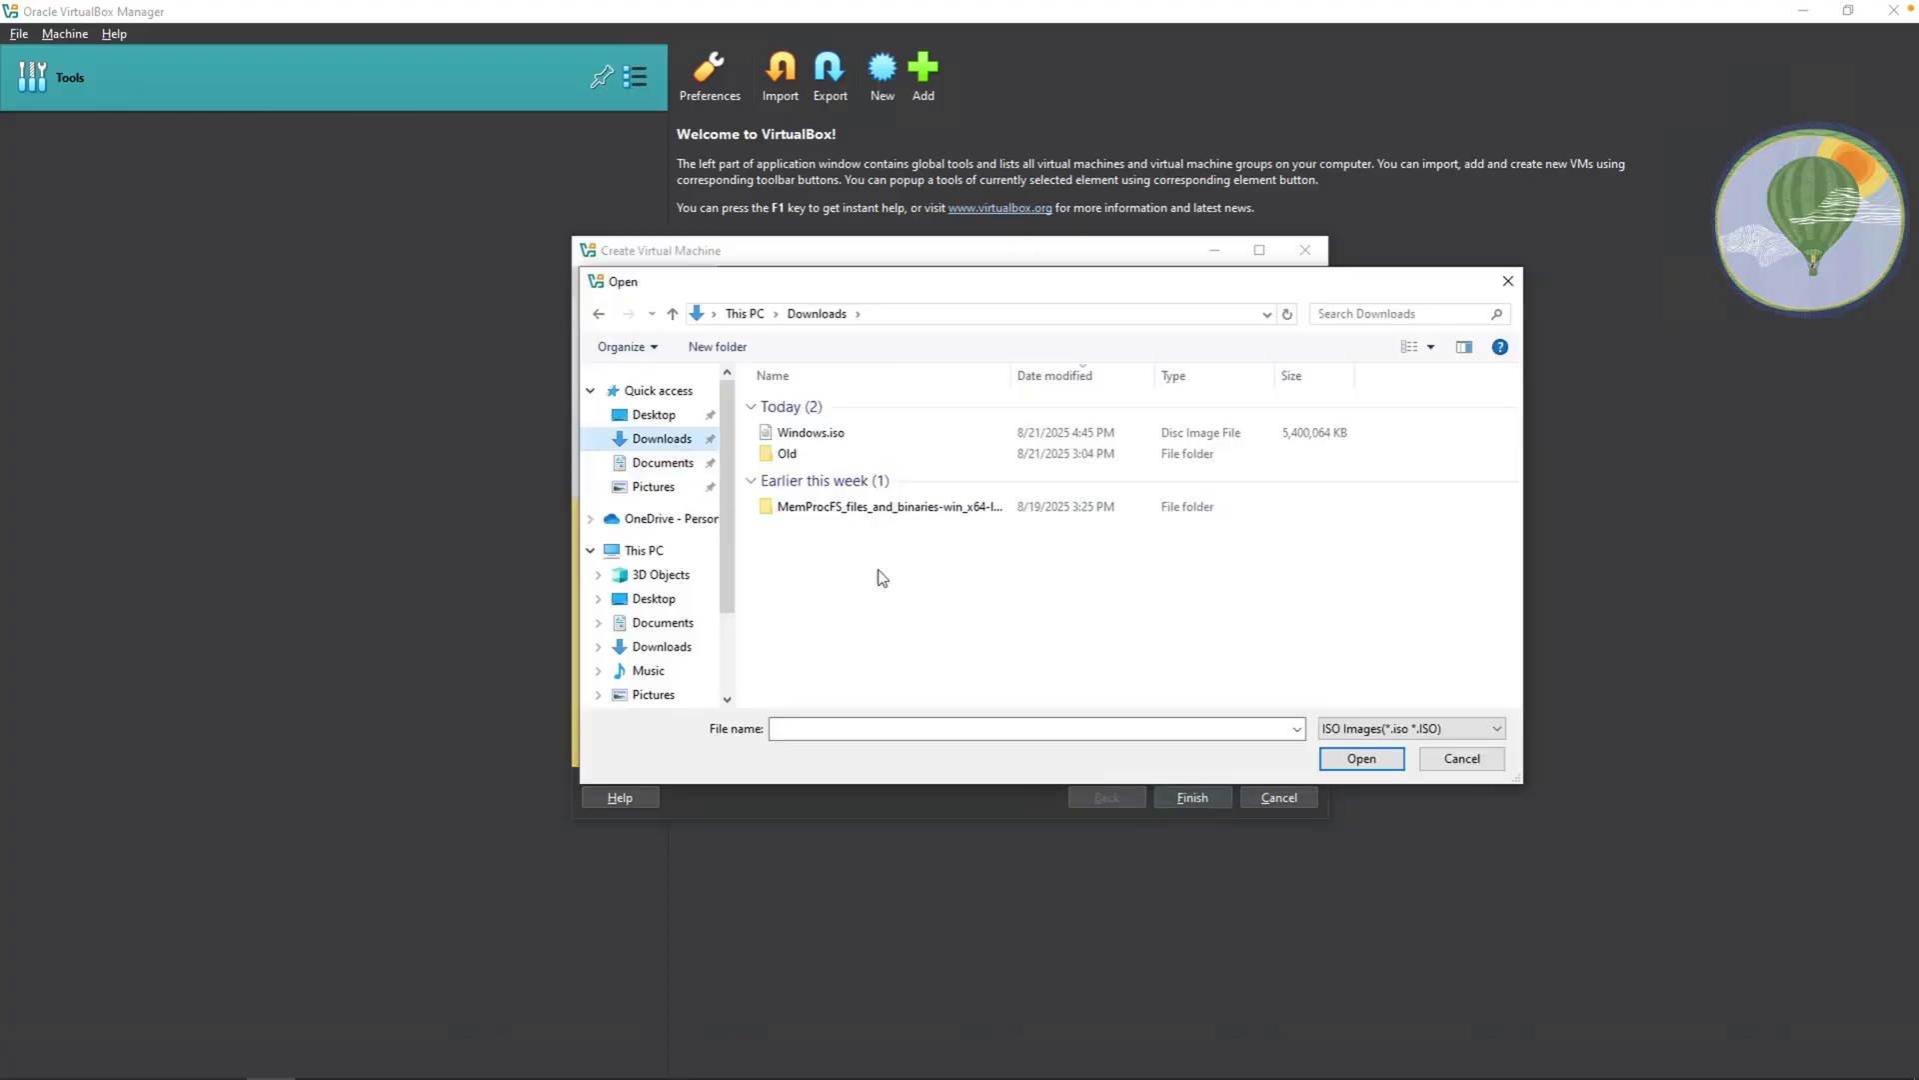
pyautogui.click(825, 437)
pyautogui.doubleClick(826, 437)
# Keep the guest type as Microsoft Windows and set its version to Windows 11 (64-bit)
pyautogui.click(878, 440)
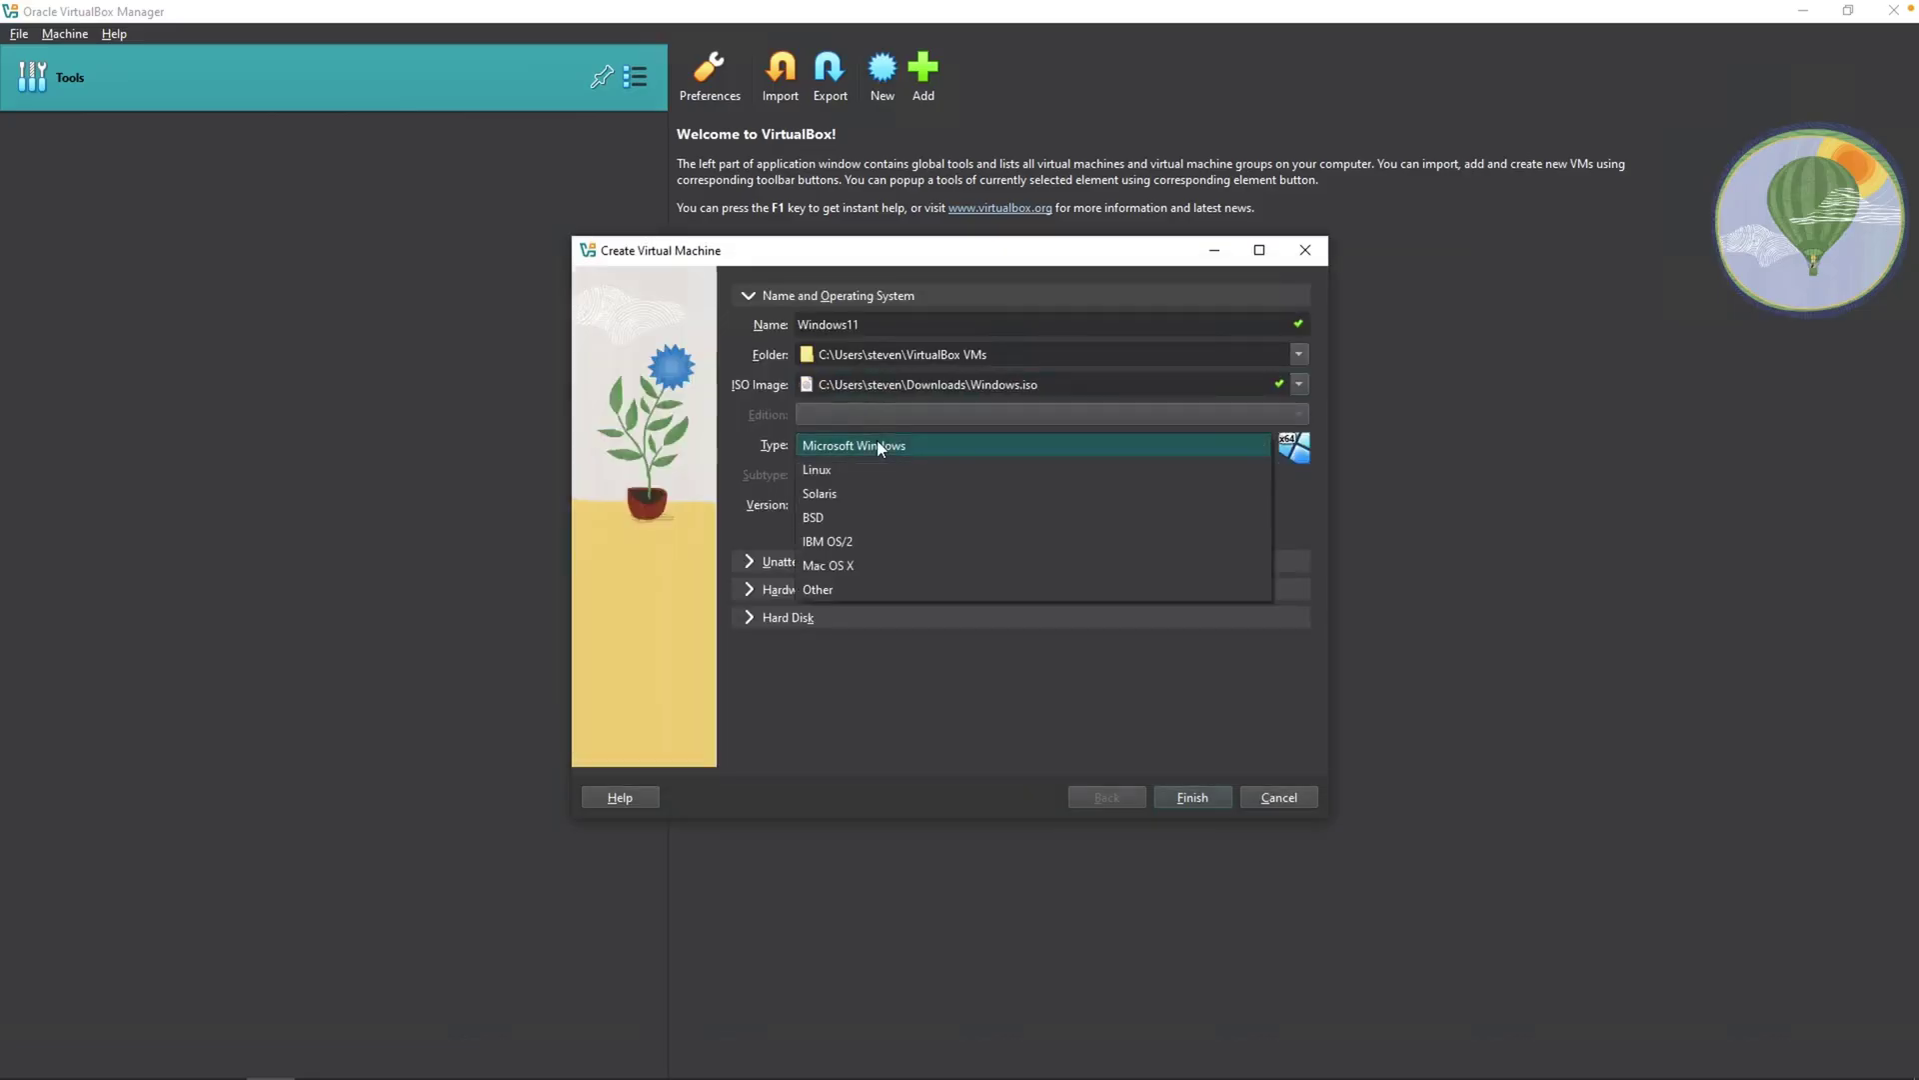
pyautogui.click(875, 445)
pyautogui.click(863, 508)
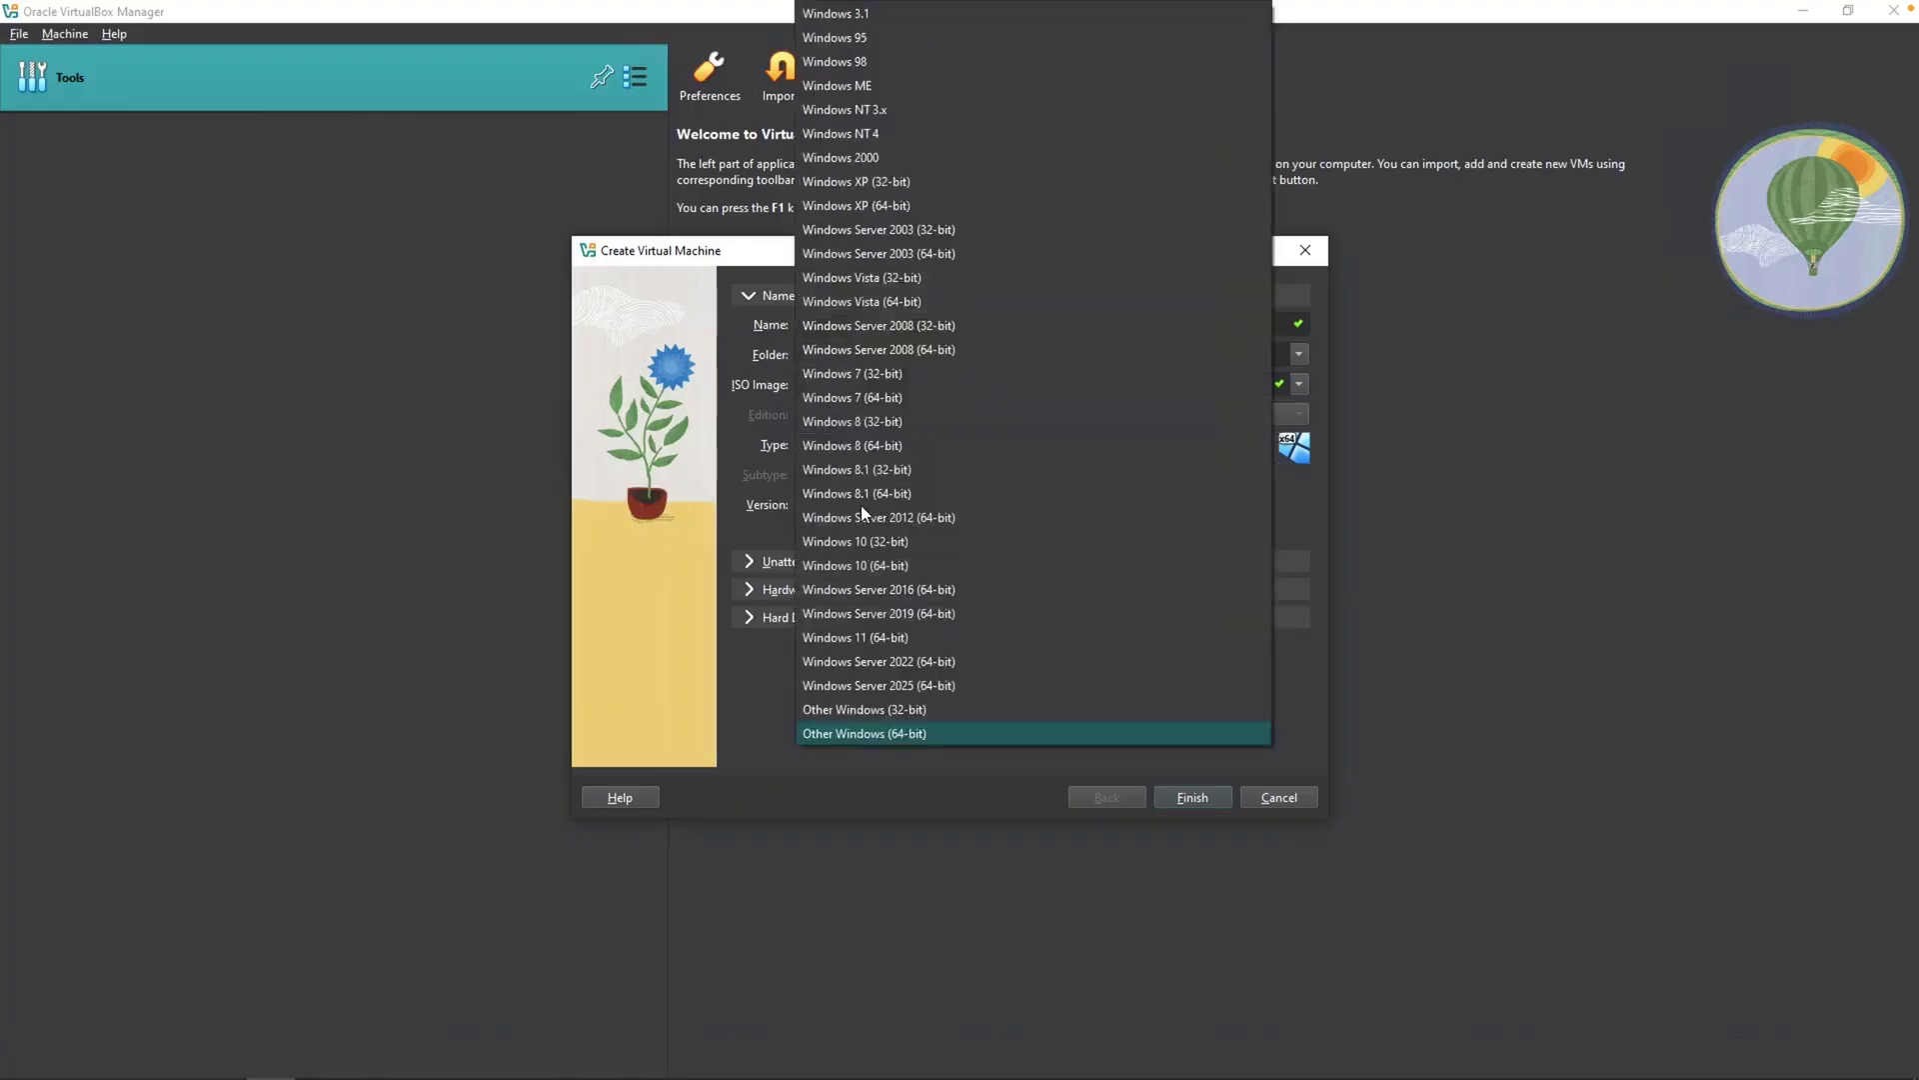
pyautogui.click(964, 640)
# Set the base memory to 8192 MB and create the virtual machine with the default 80 GB virtual hard disk
pyautogui.click(750, 589)
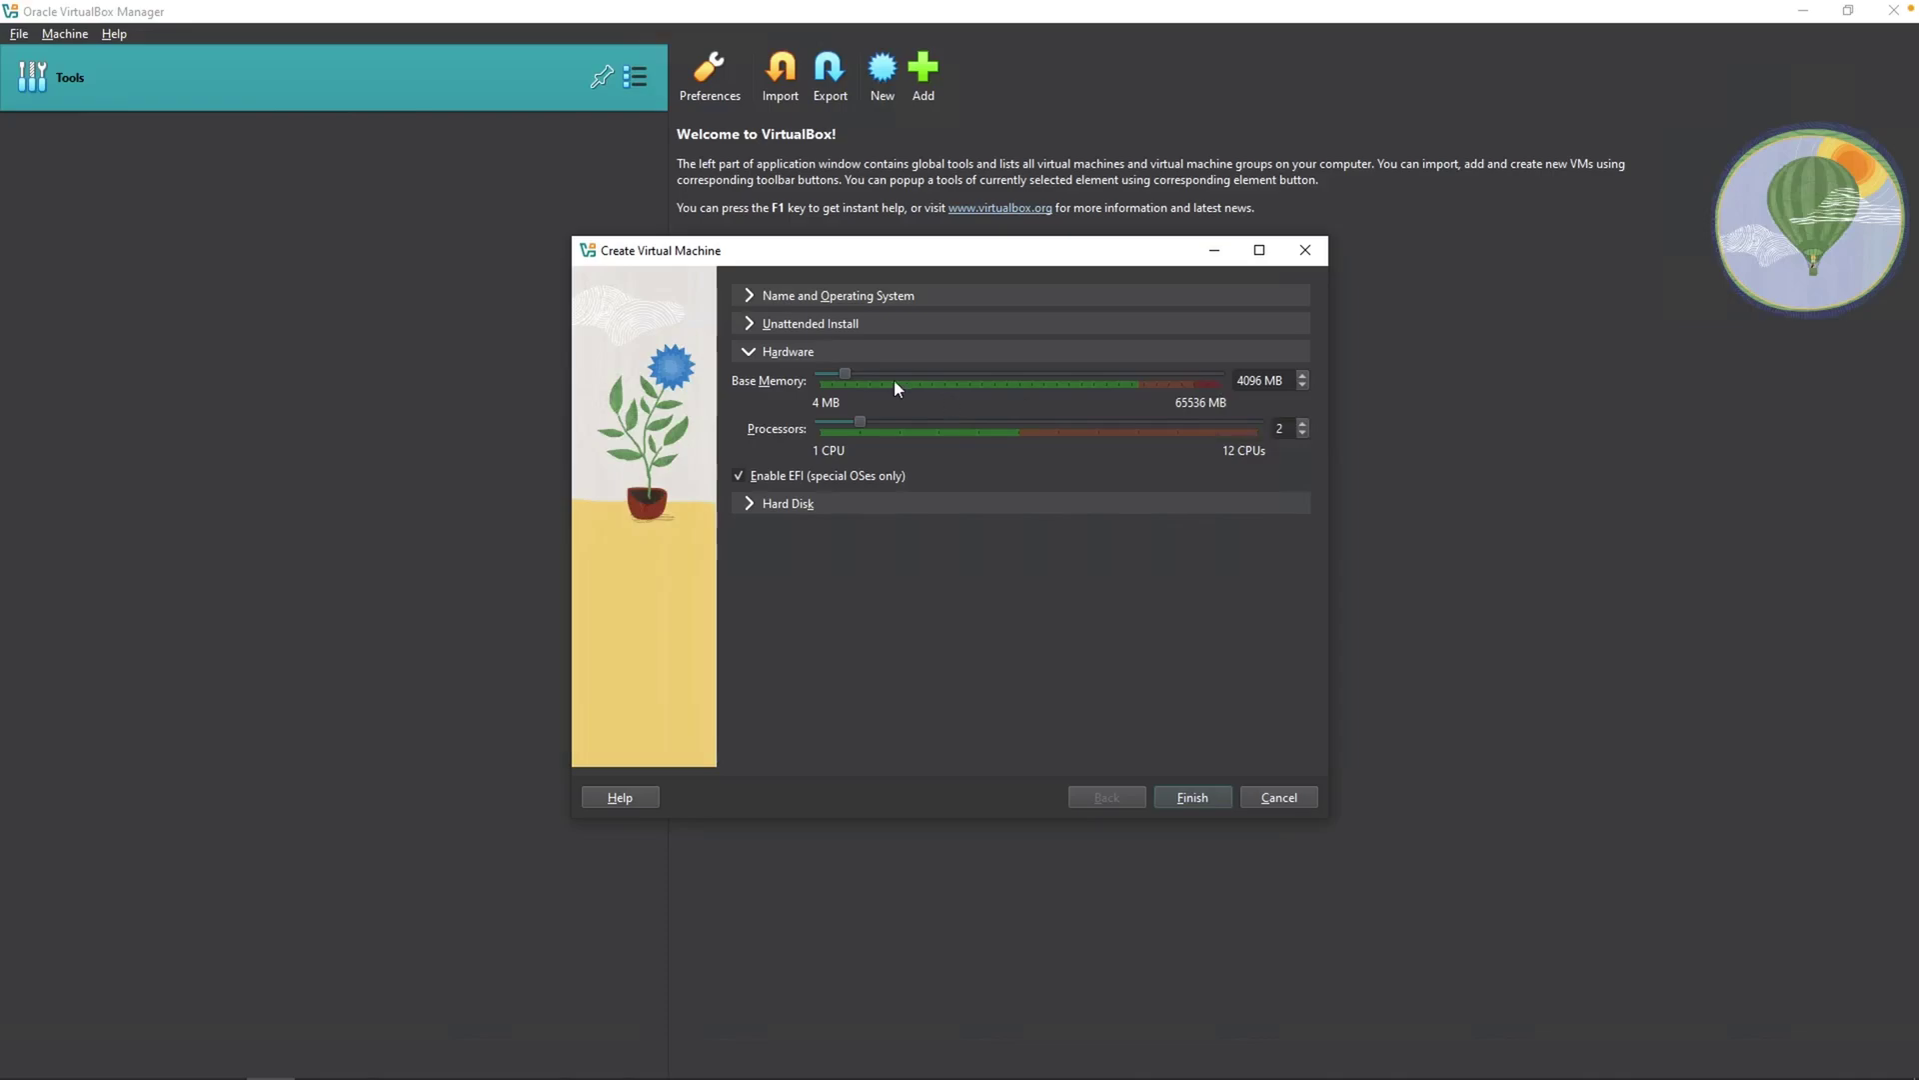
pyautogui.moveTo(849, 374); pyautogui.dragTo(865, 378)
pyautogui.click(970, 503)
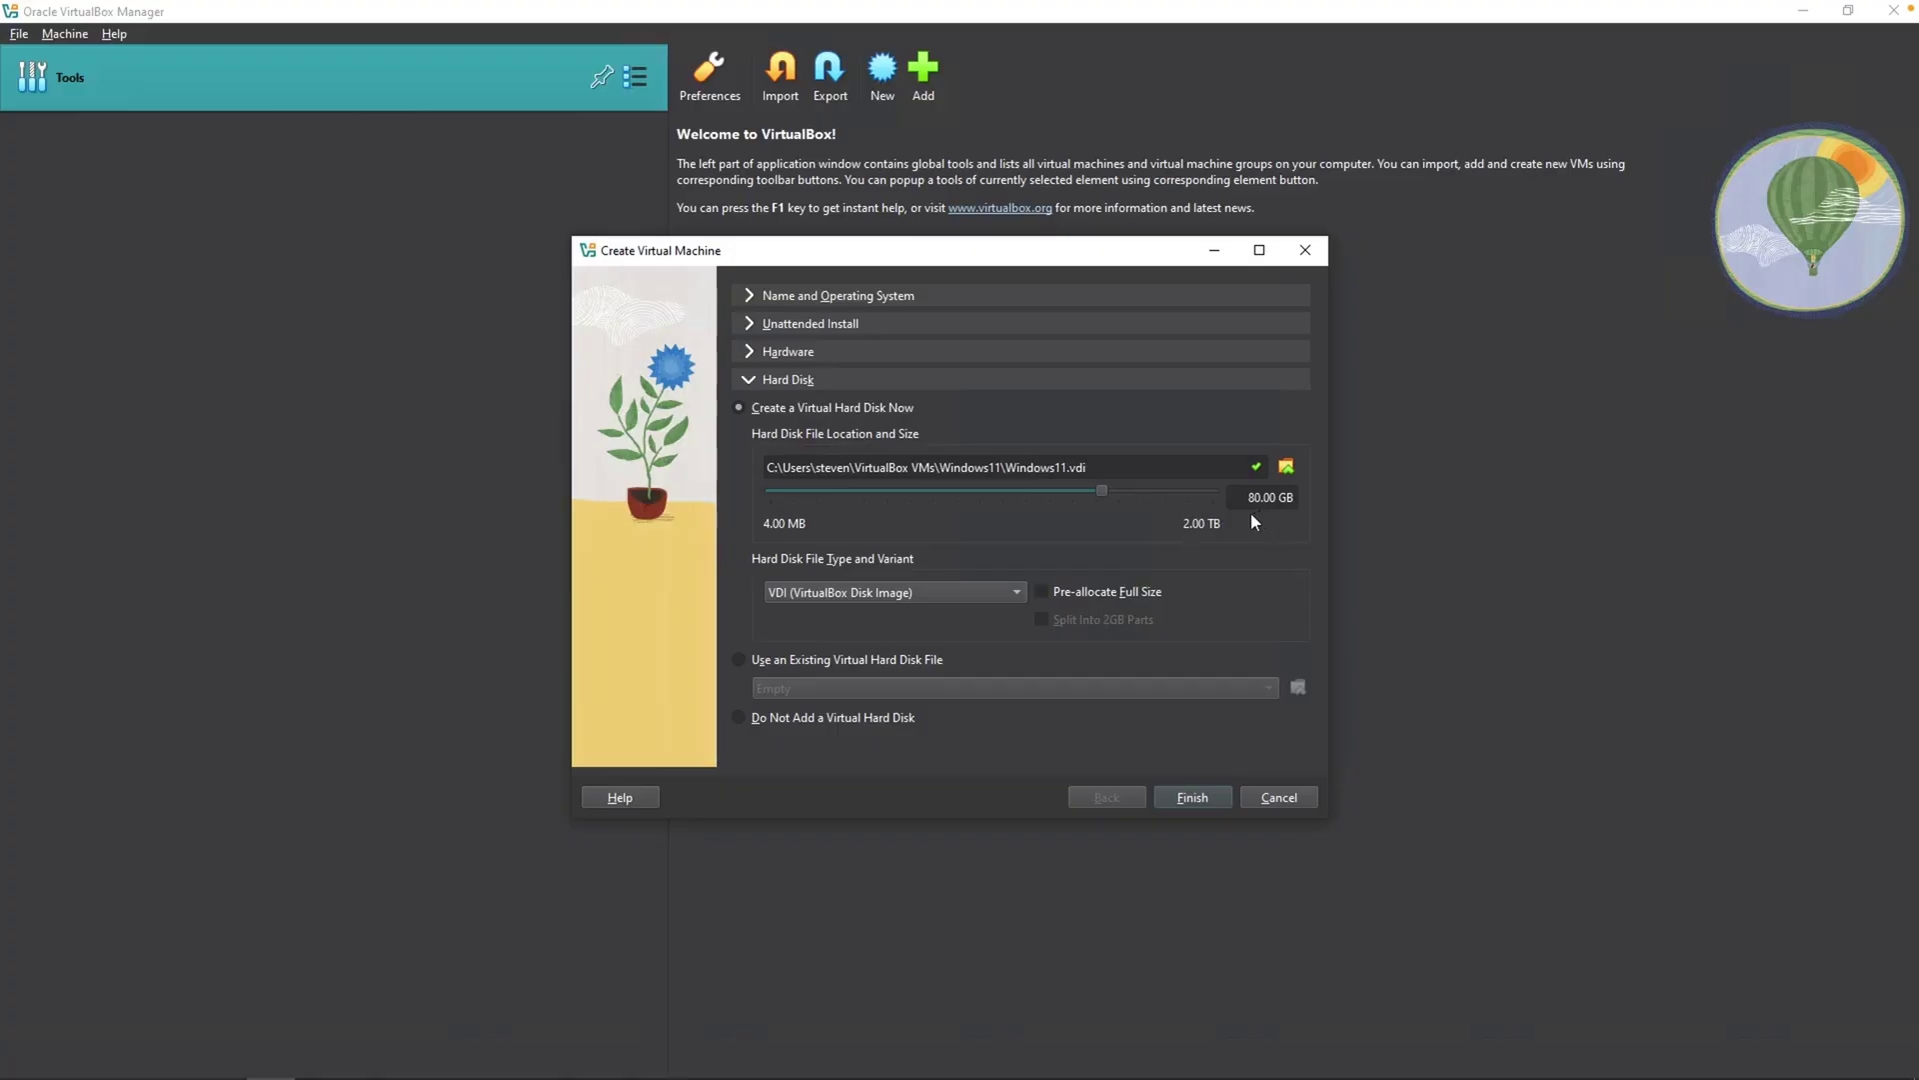
pyautogui.click(1192, 797)
# Start the Windows11 virtual machine and boot it from the installation disc
pyautogui.click(895, 80)
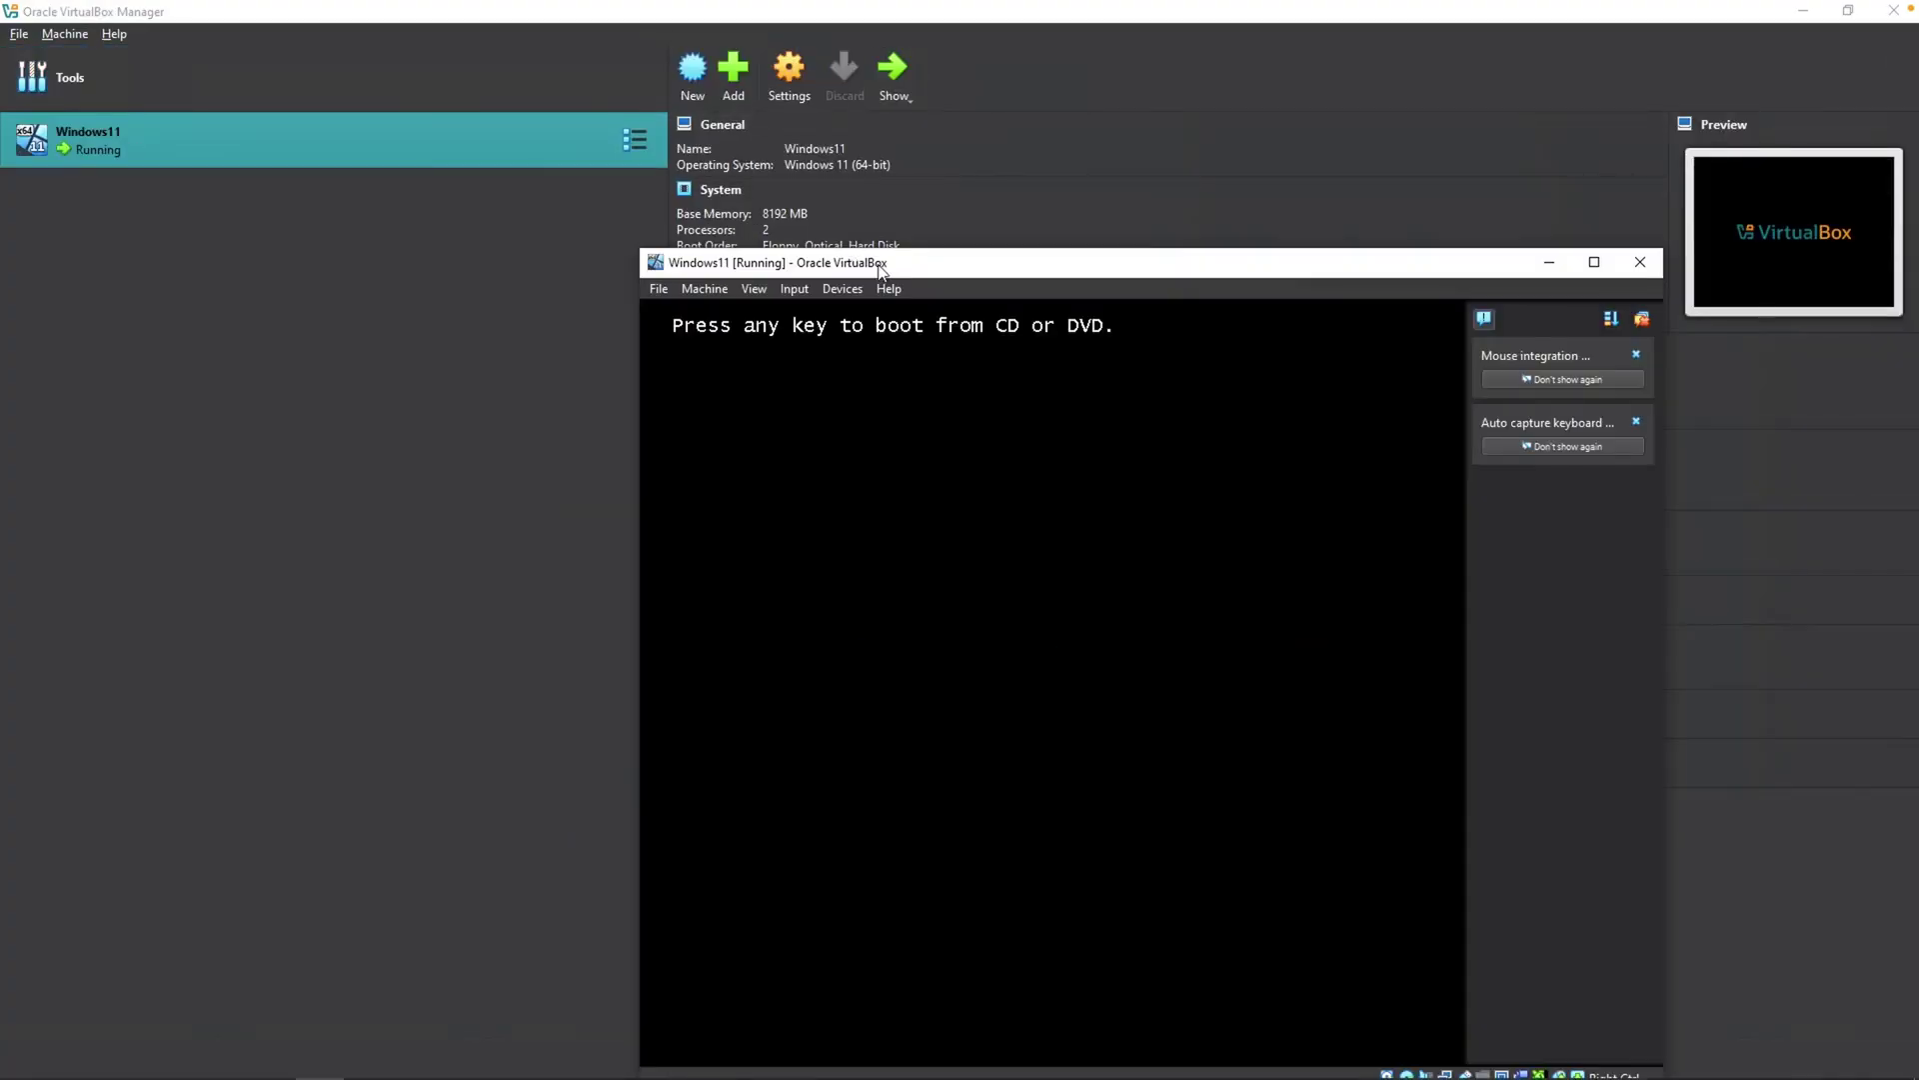
pyautogui.moveTo(880, 270); pyautogui.dragTo(755, 198)
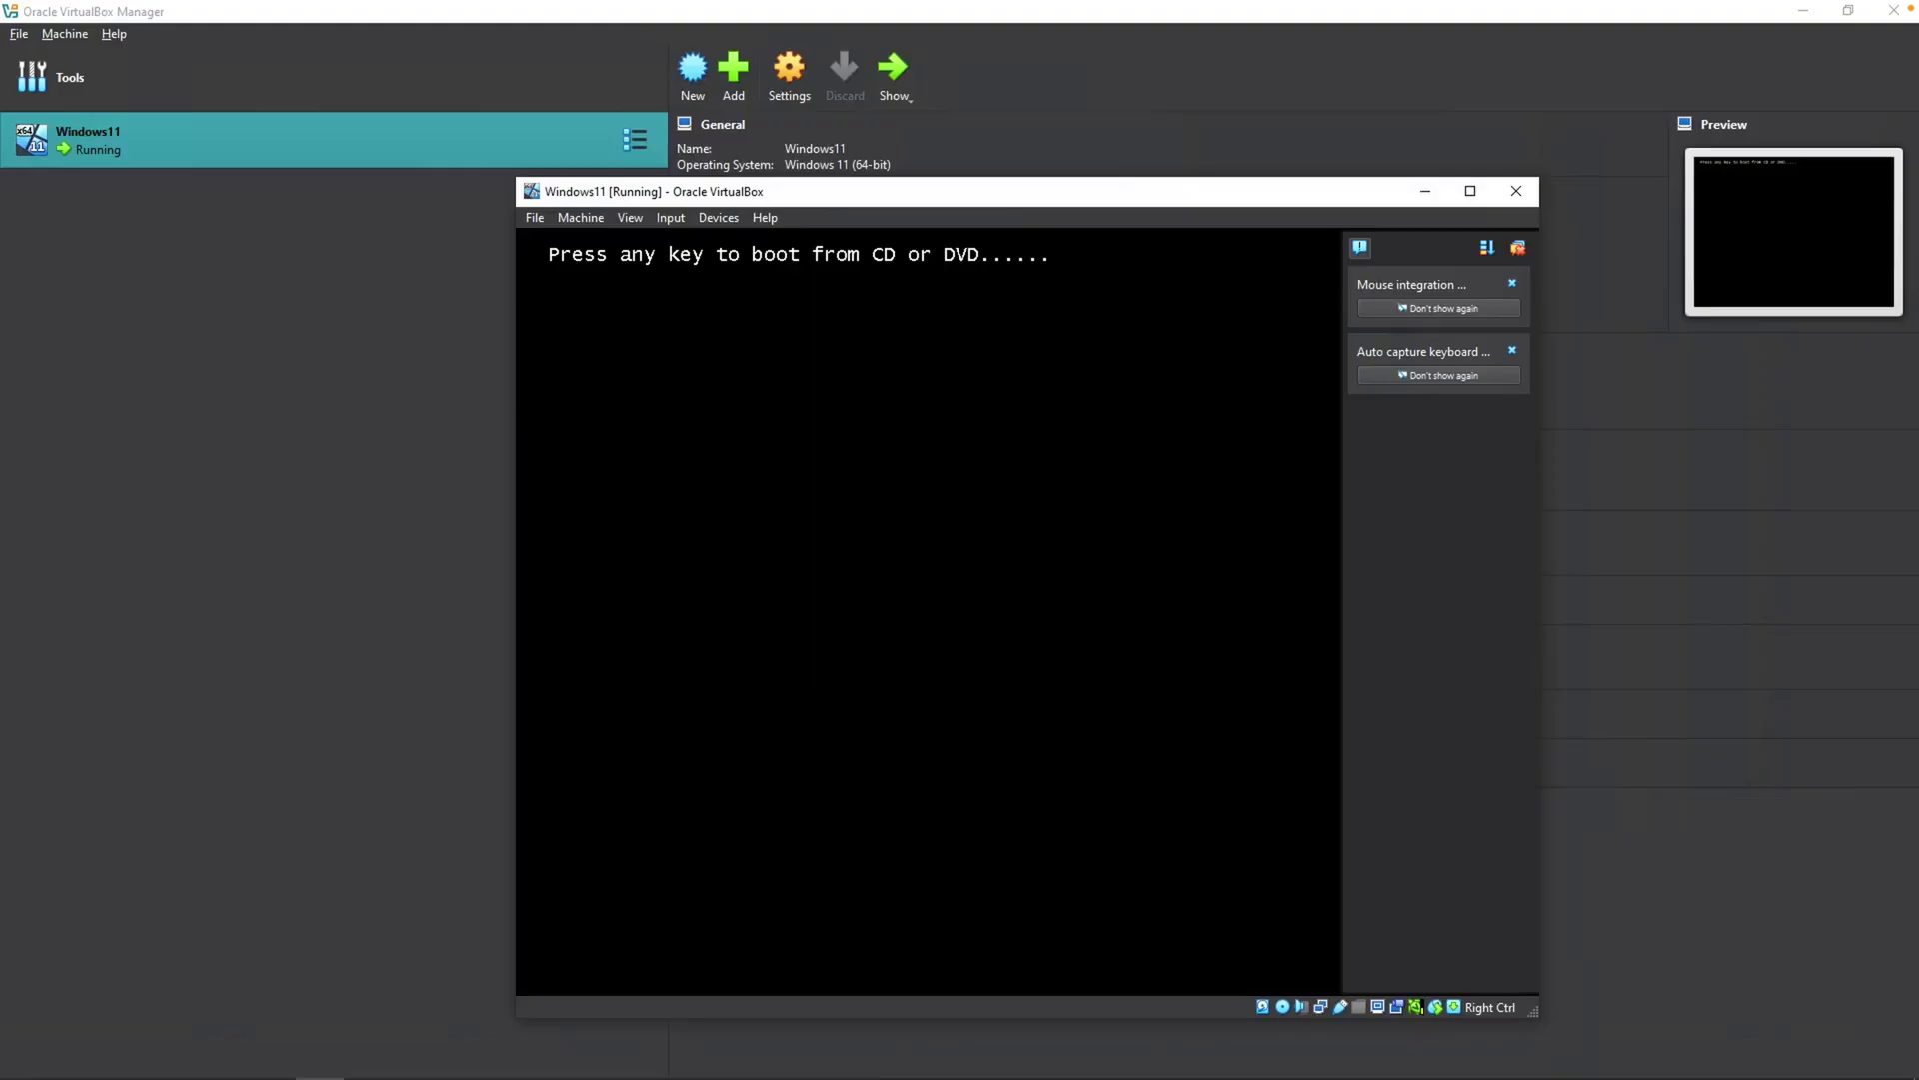
pyautogui.press('Return')
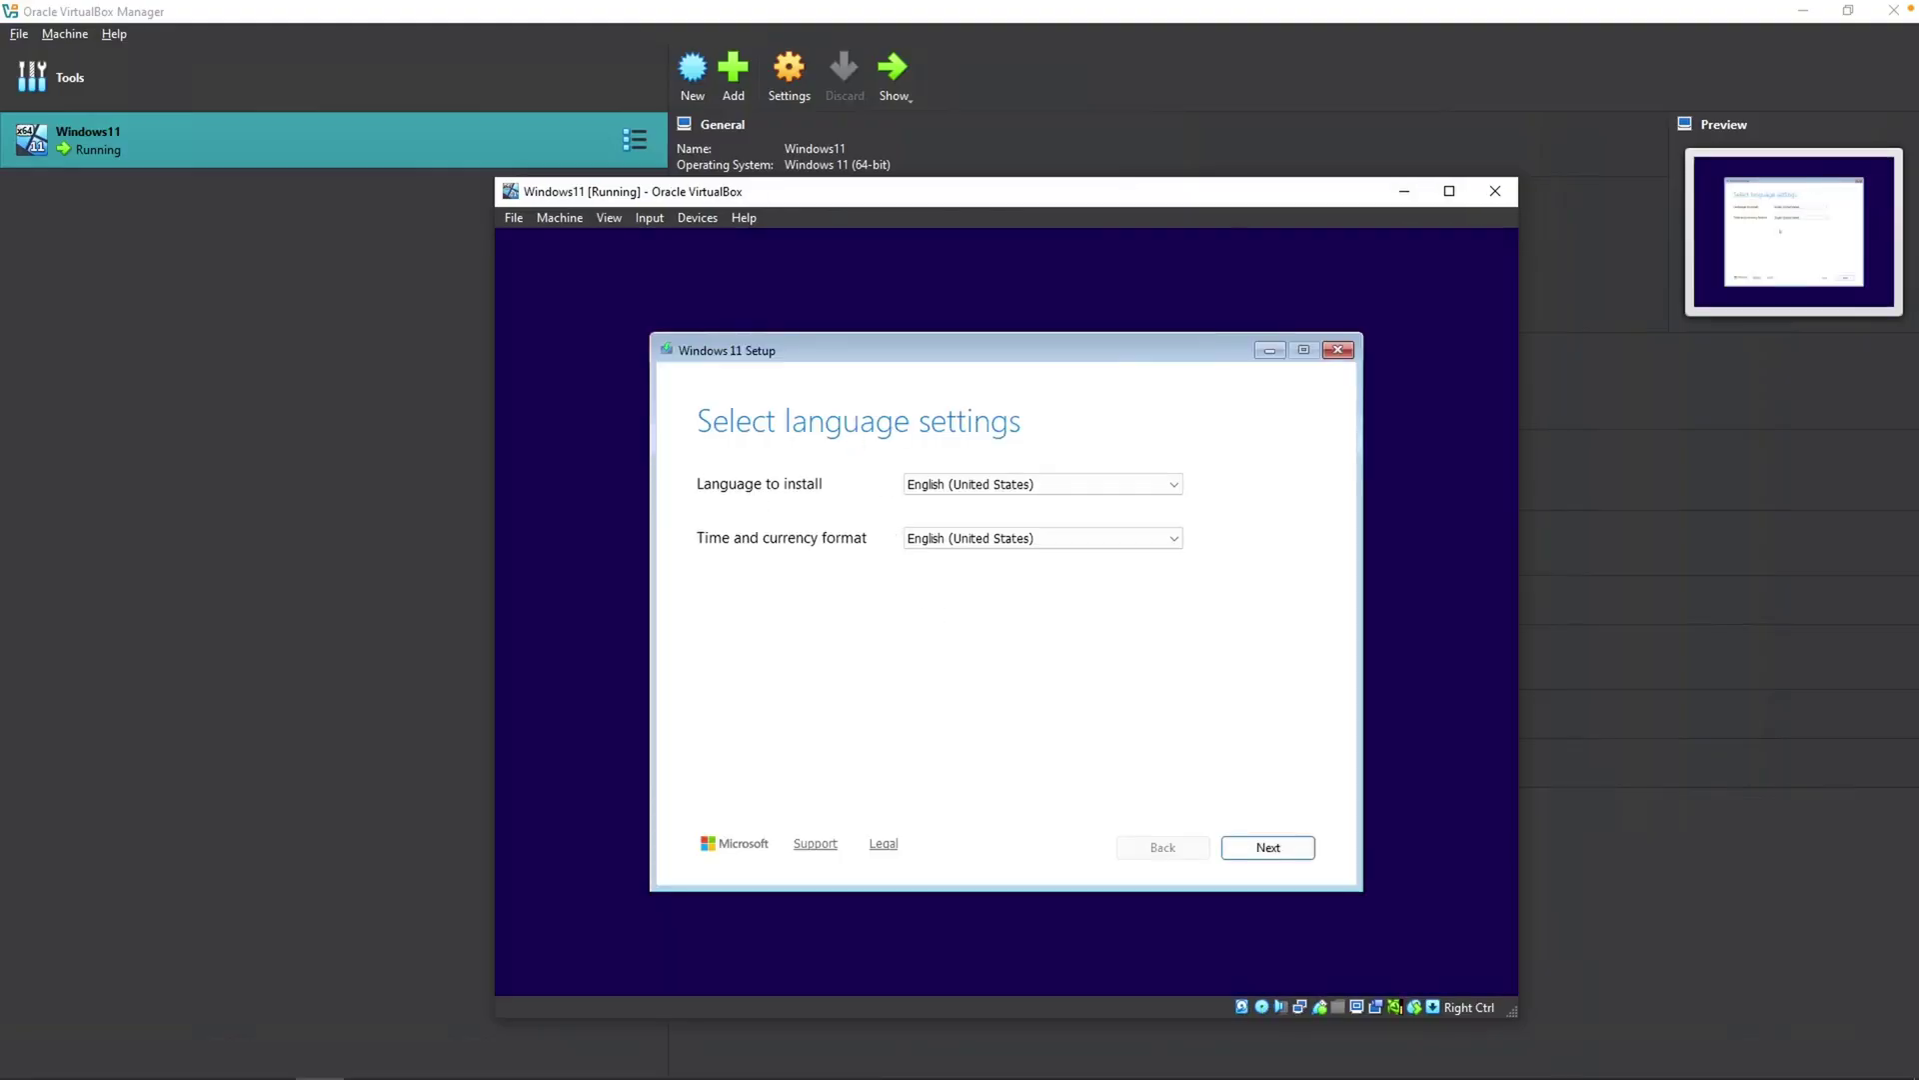
# Keep English (United States), choose Install Windows 11 with consent to deleting everything, and proceed without a product key
pyautogui.click(1243, 846)
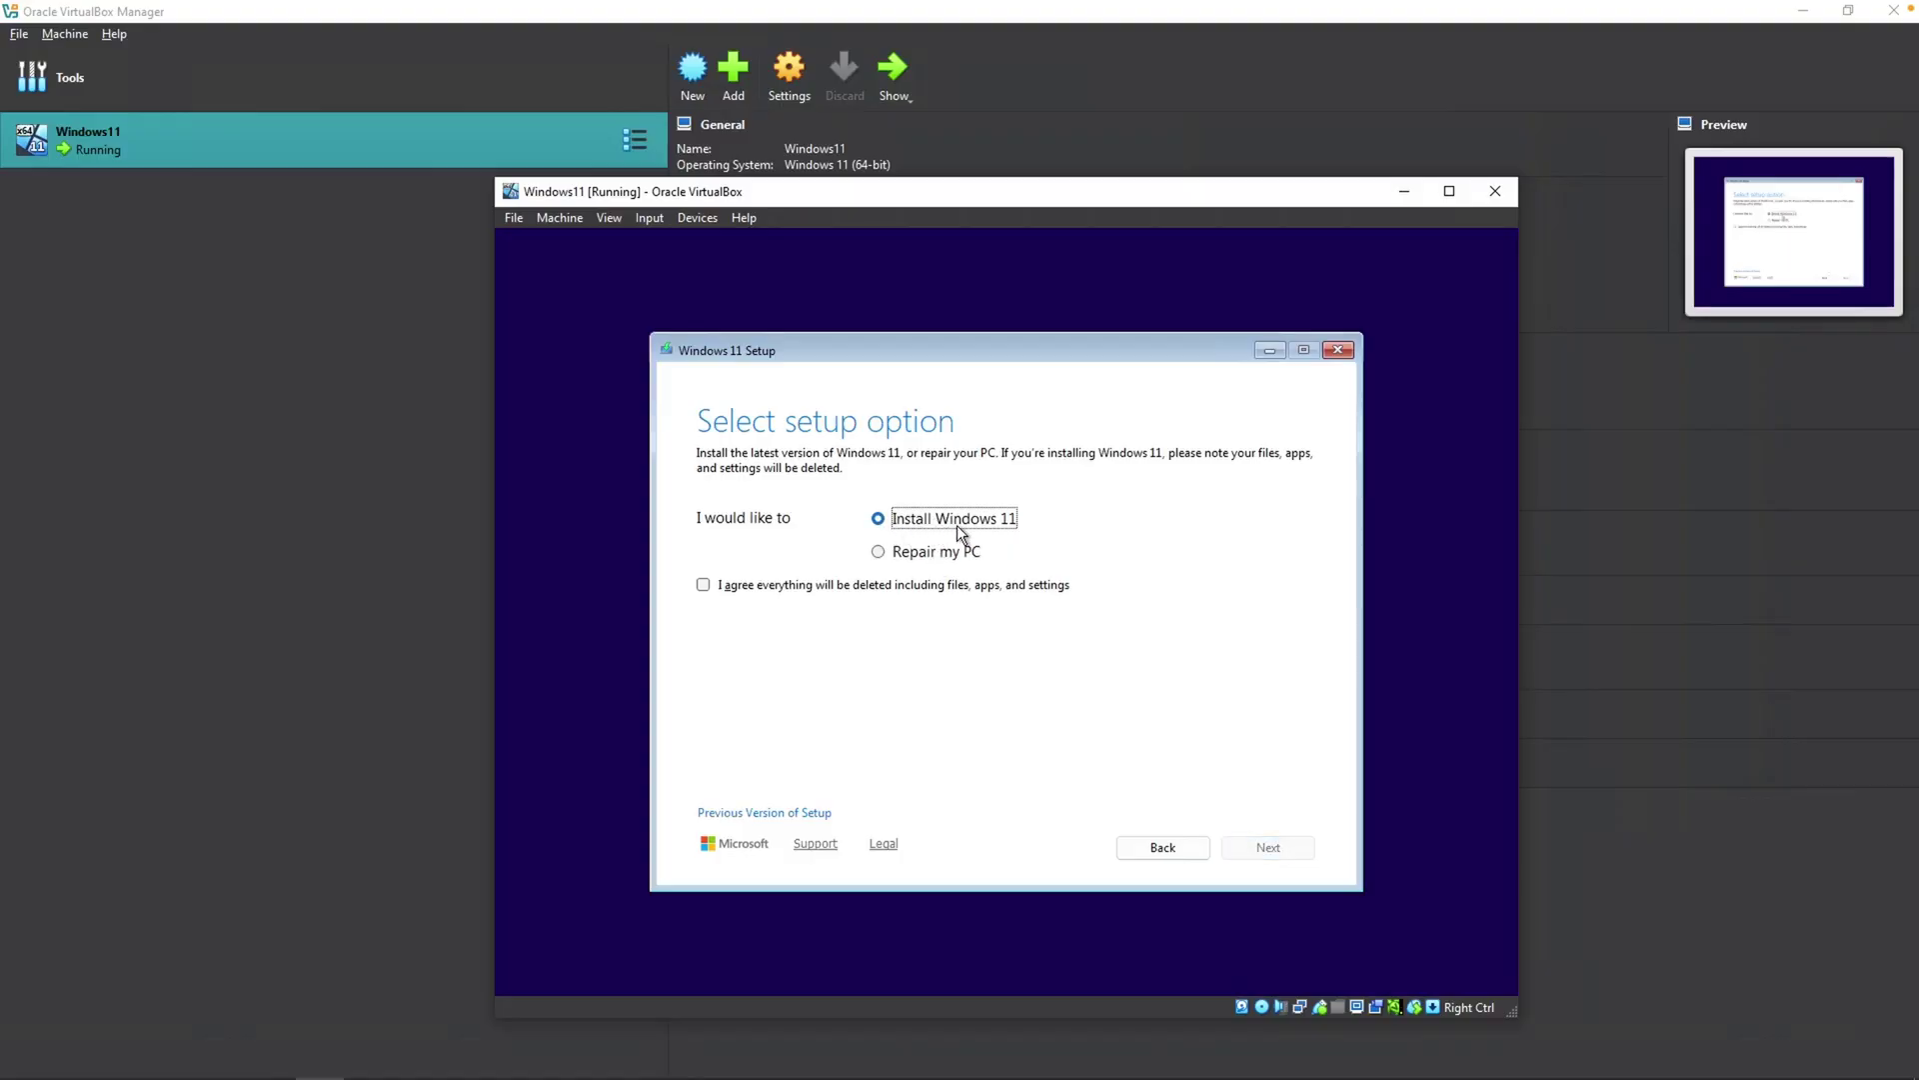
pyautogui.click(709, 586)
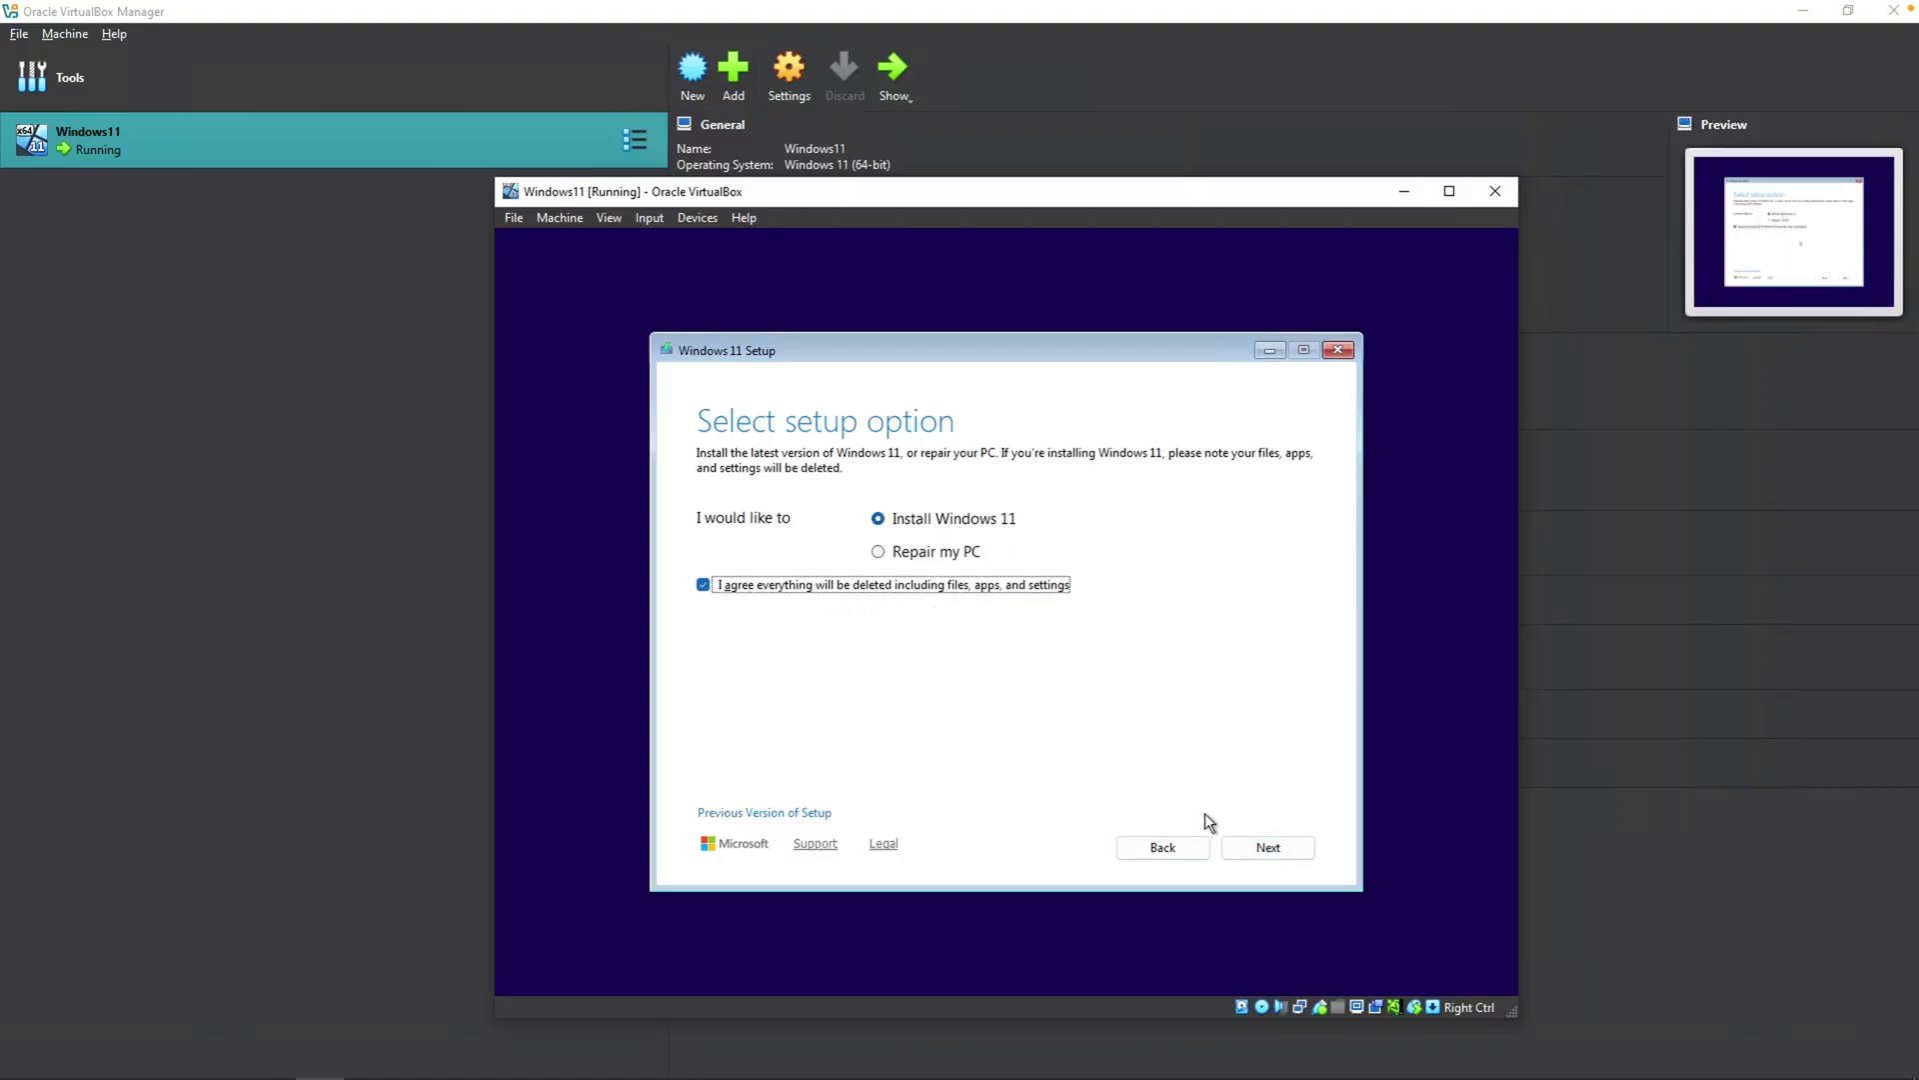
pyautogui.click(1248, 844)
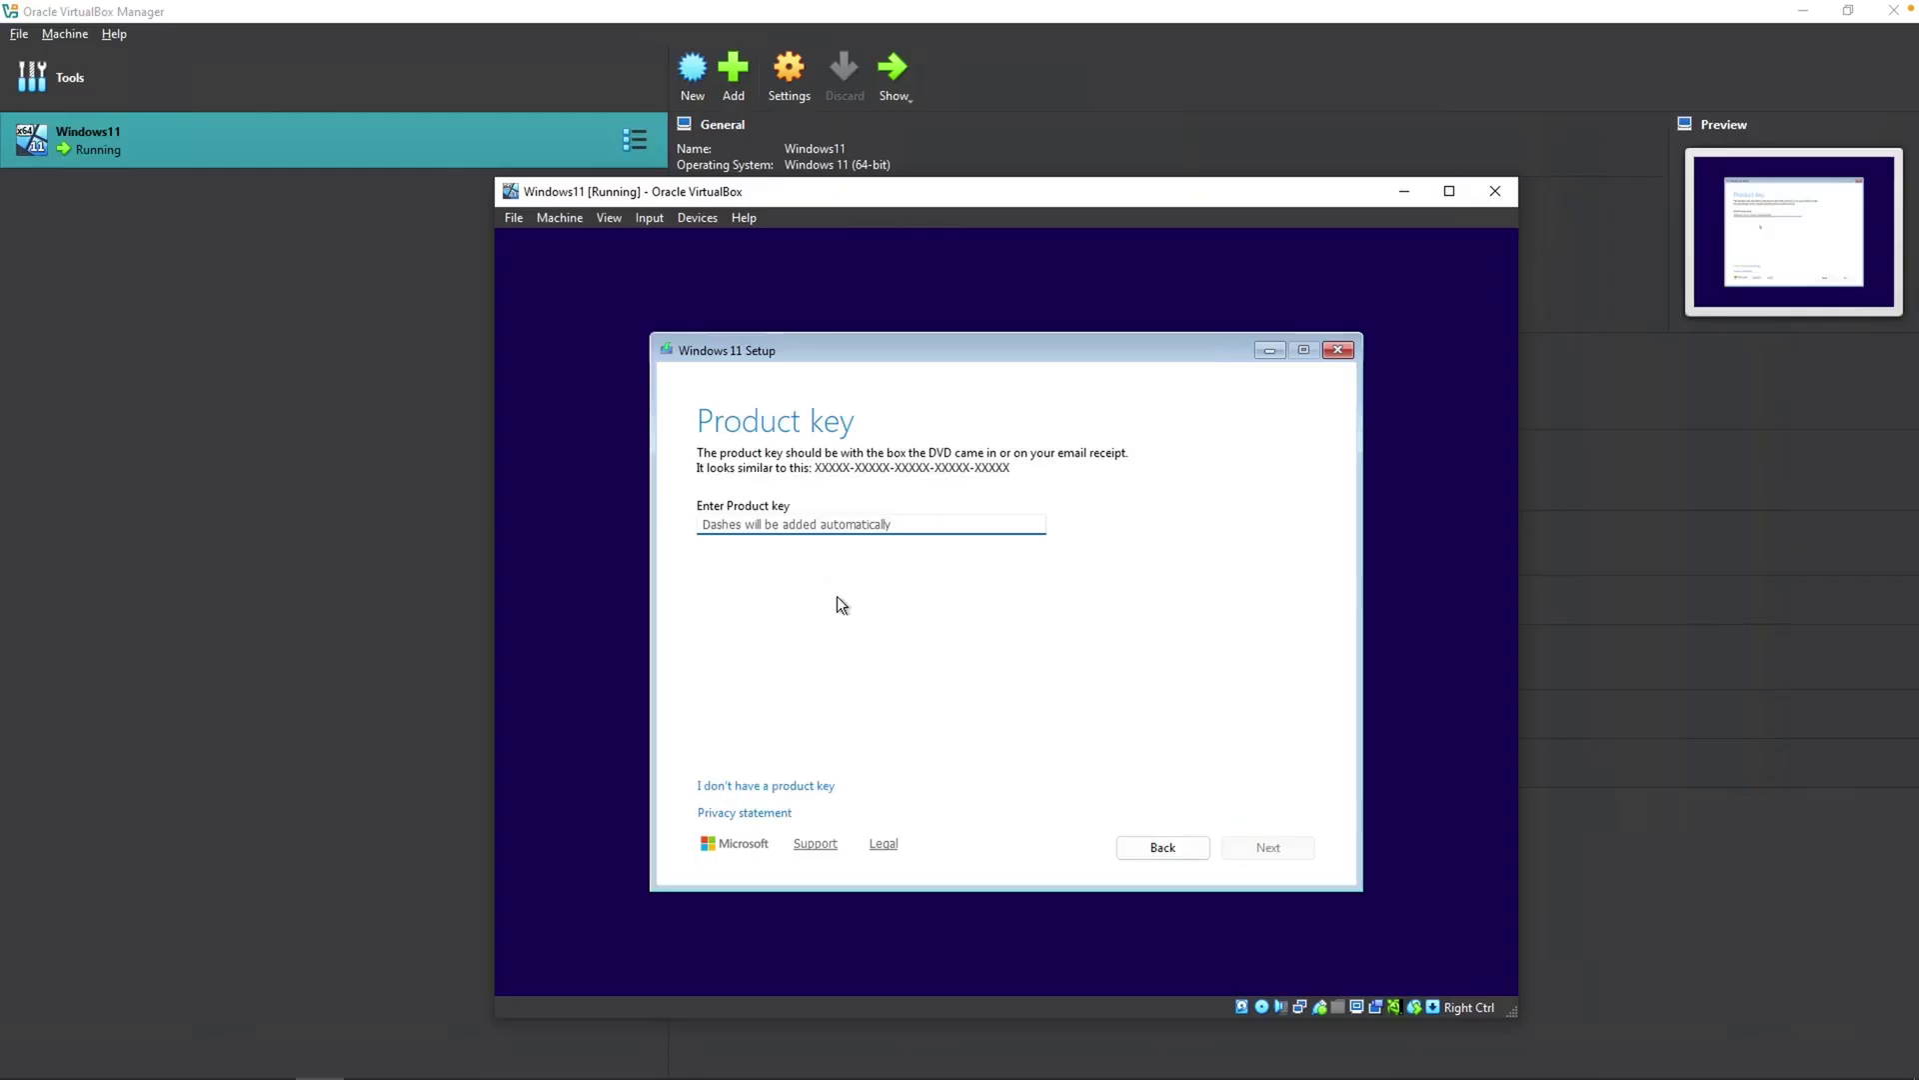
pyautogui.click(771, 789)
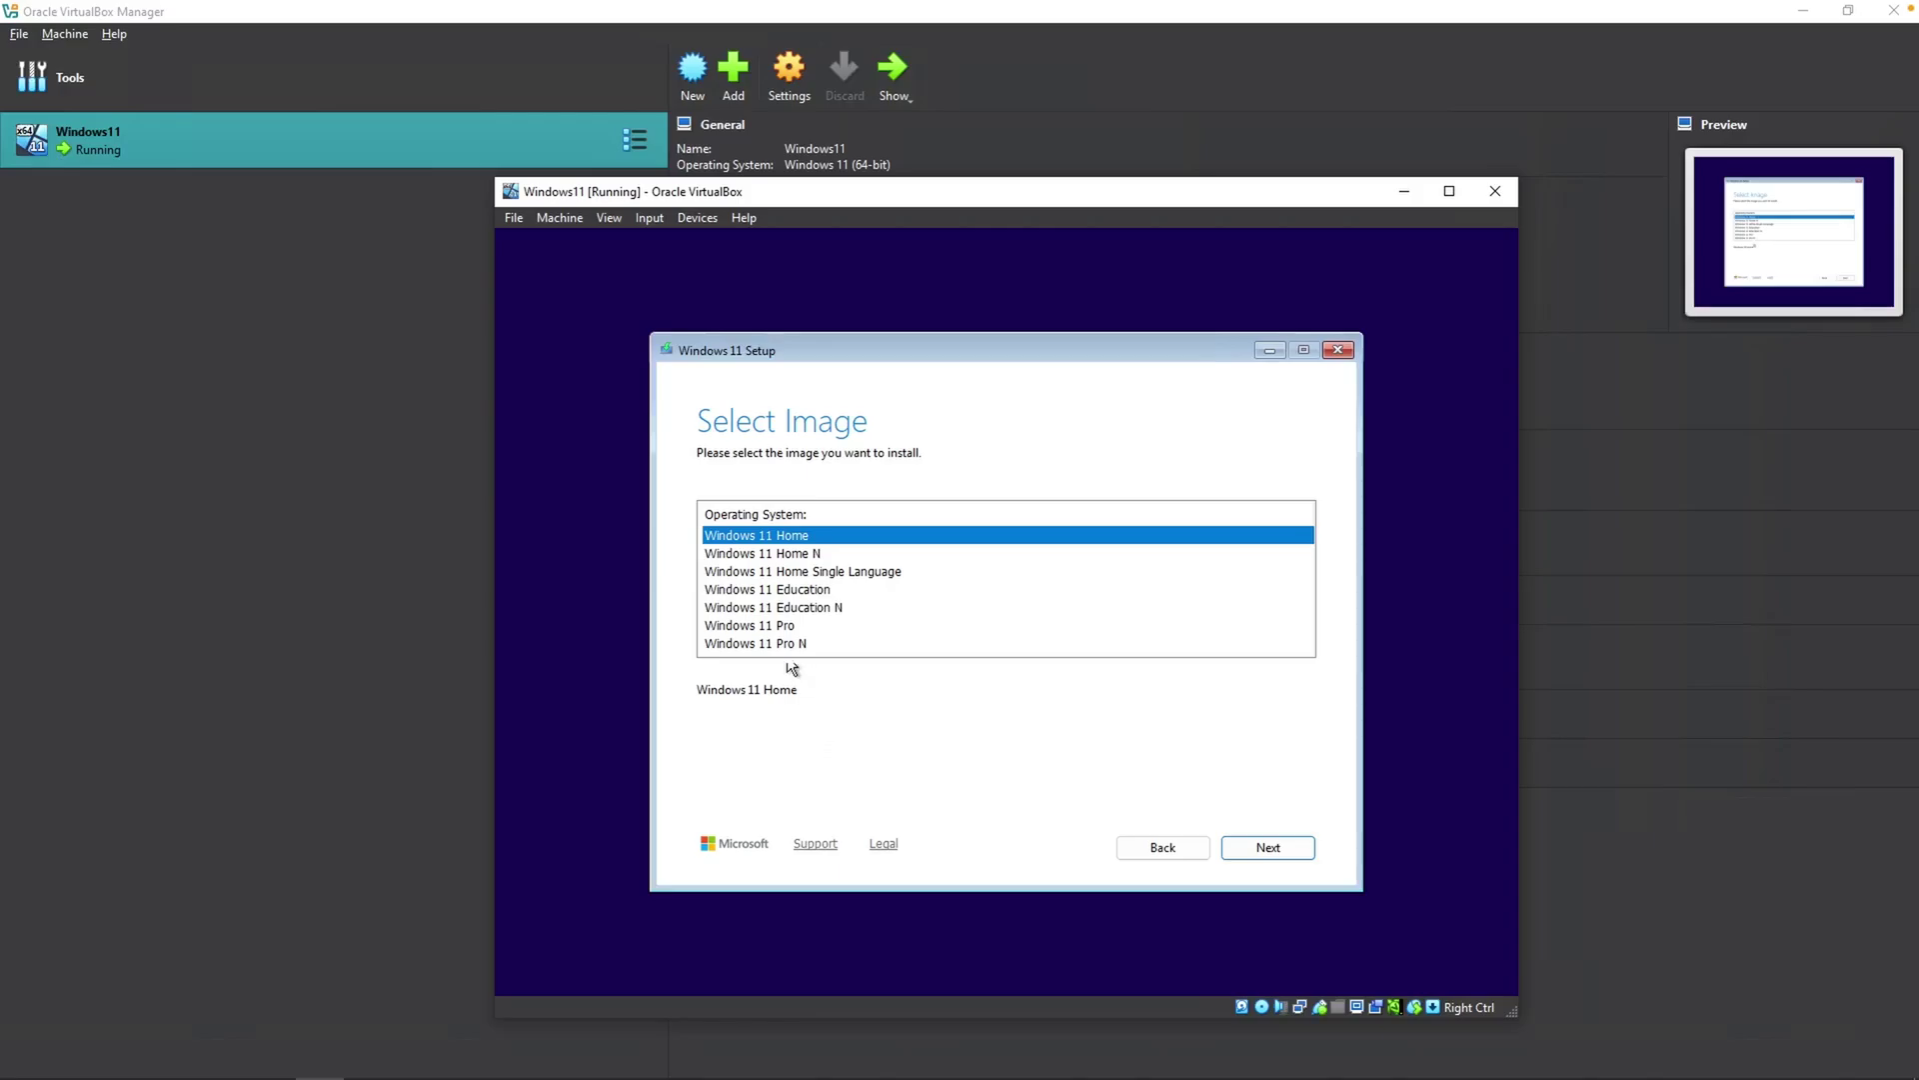
# Select the Windows 11 Pro image, accept the license terms, and install Windows on Disk 0's unallocated space
pyautogui.click(770, 628)
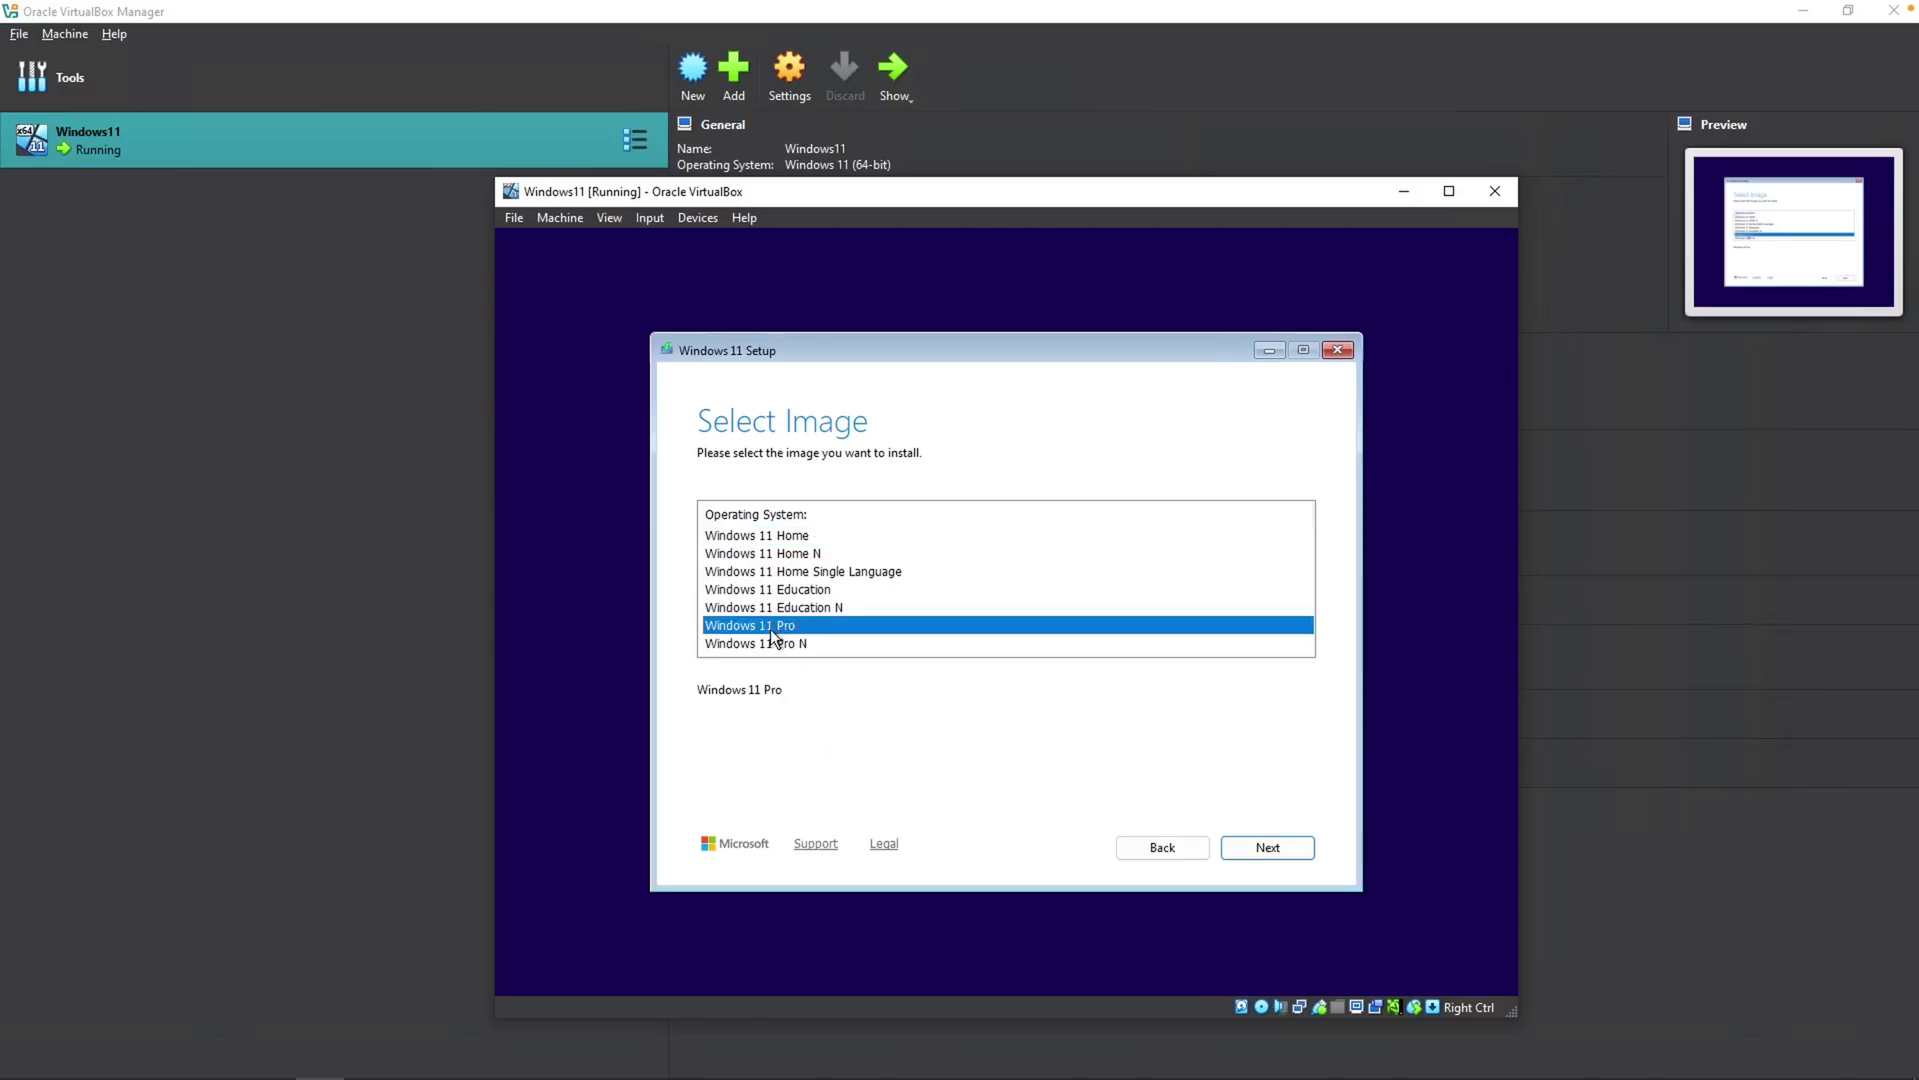
pyautogui.click(1269, 848)
pyautogui.click(1281, 850)
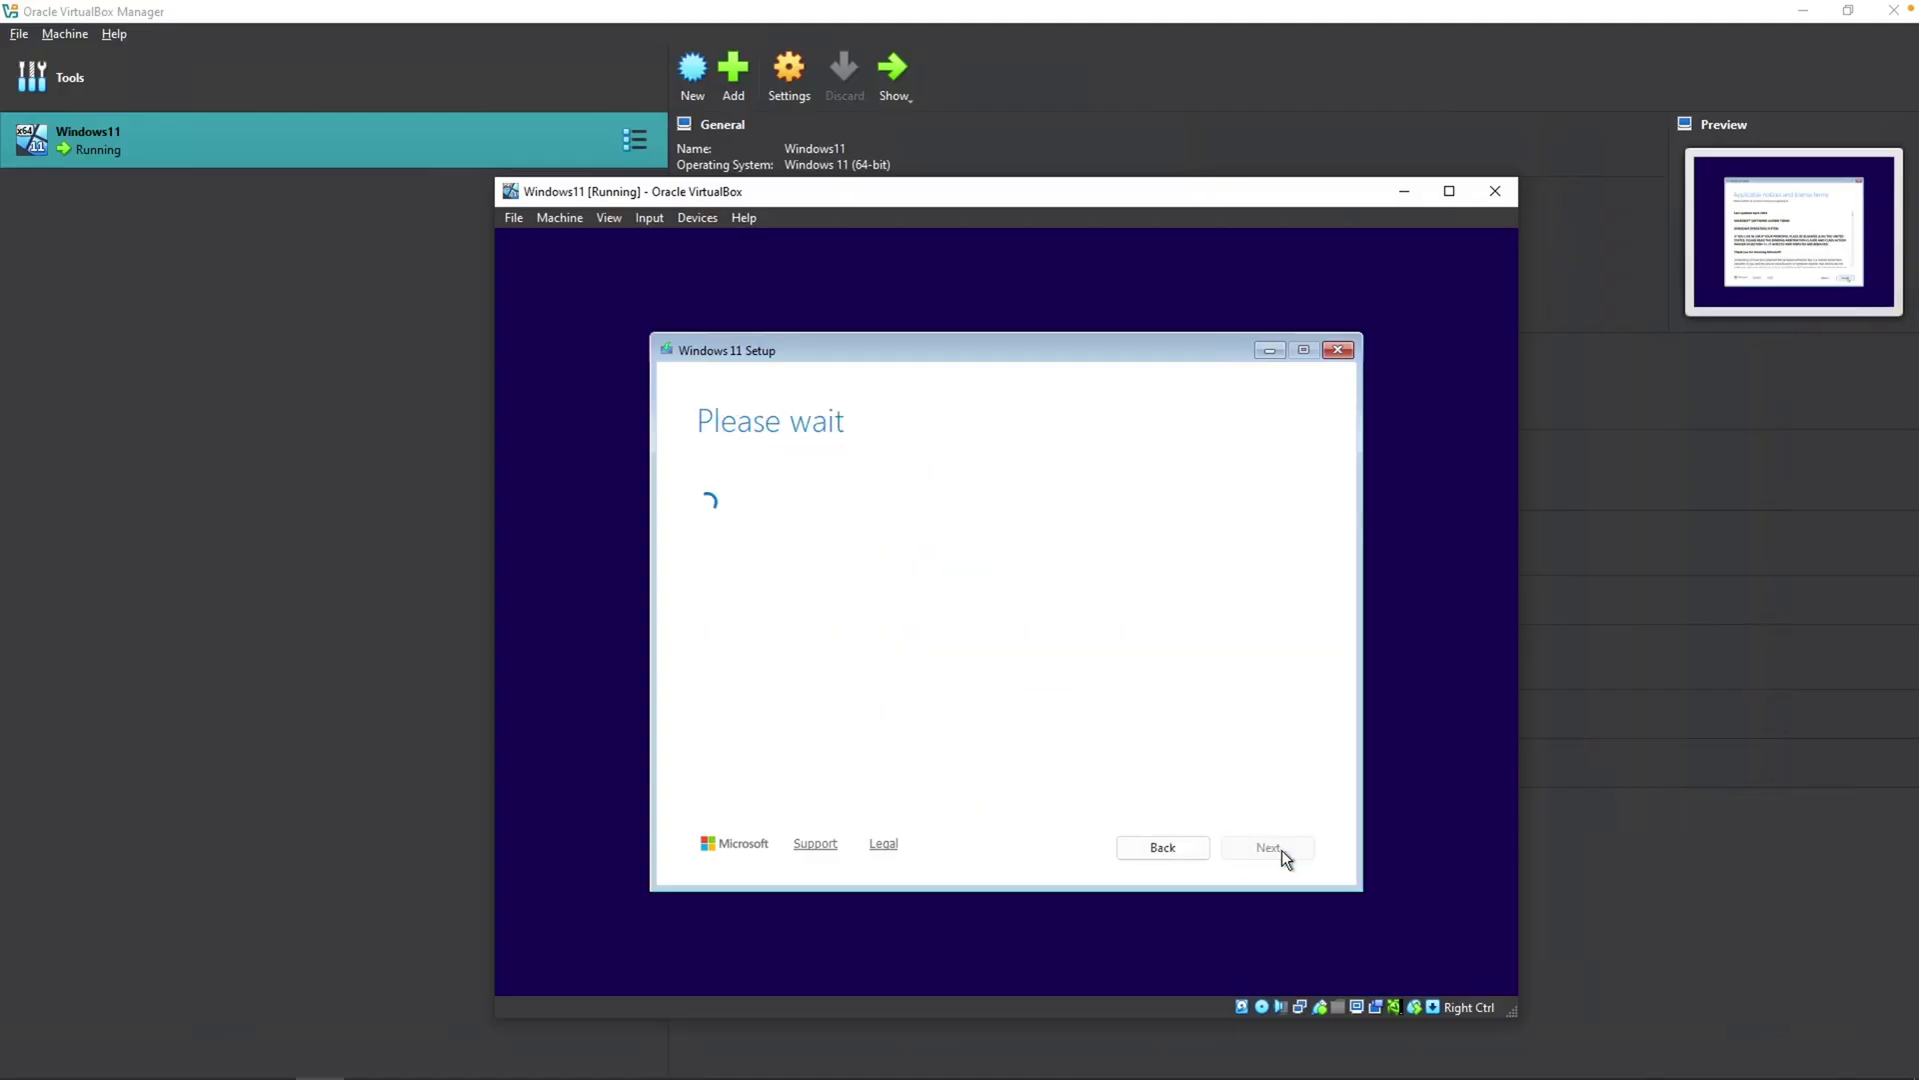
pyautogui.click(1268, 854)
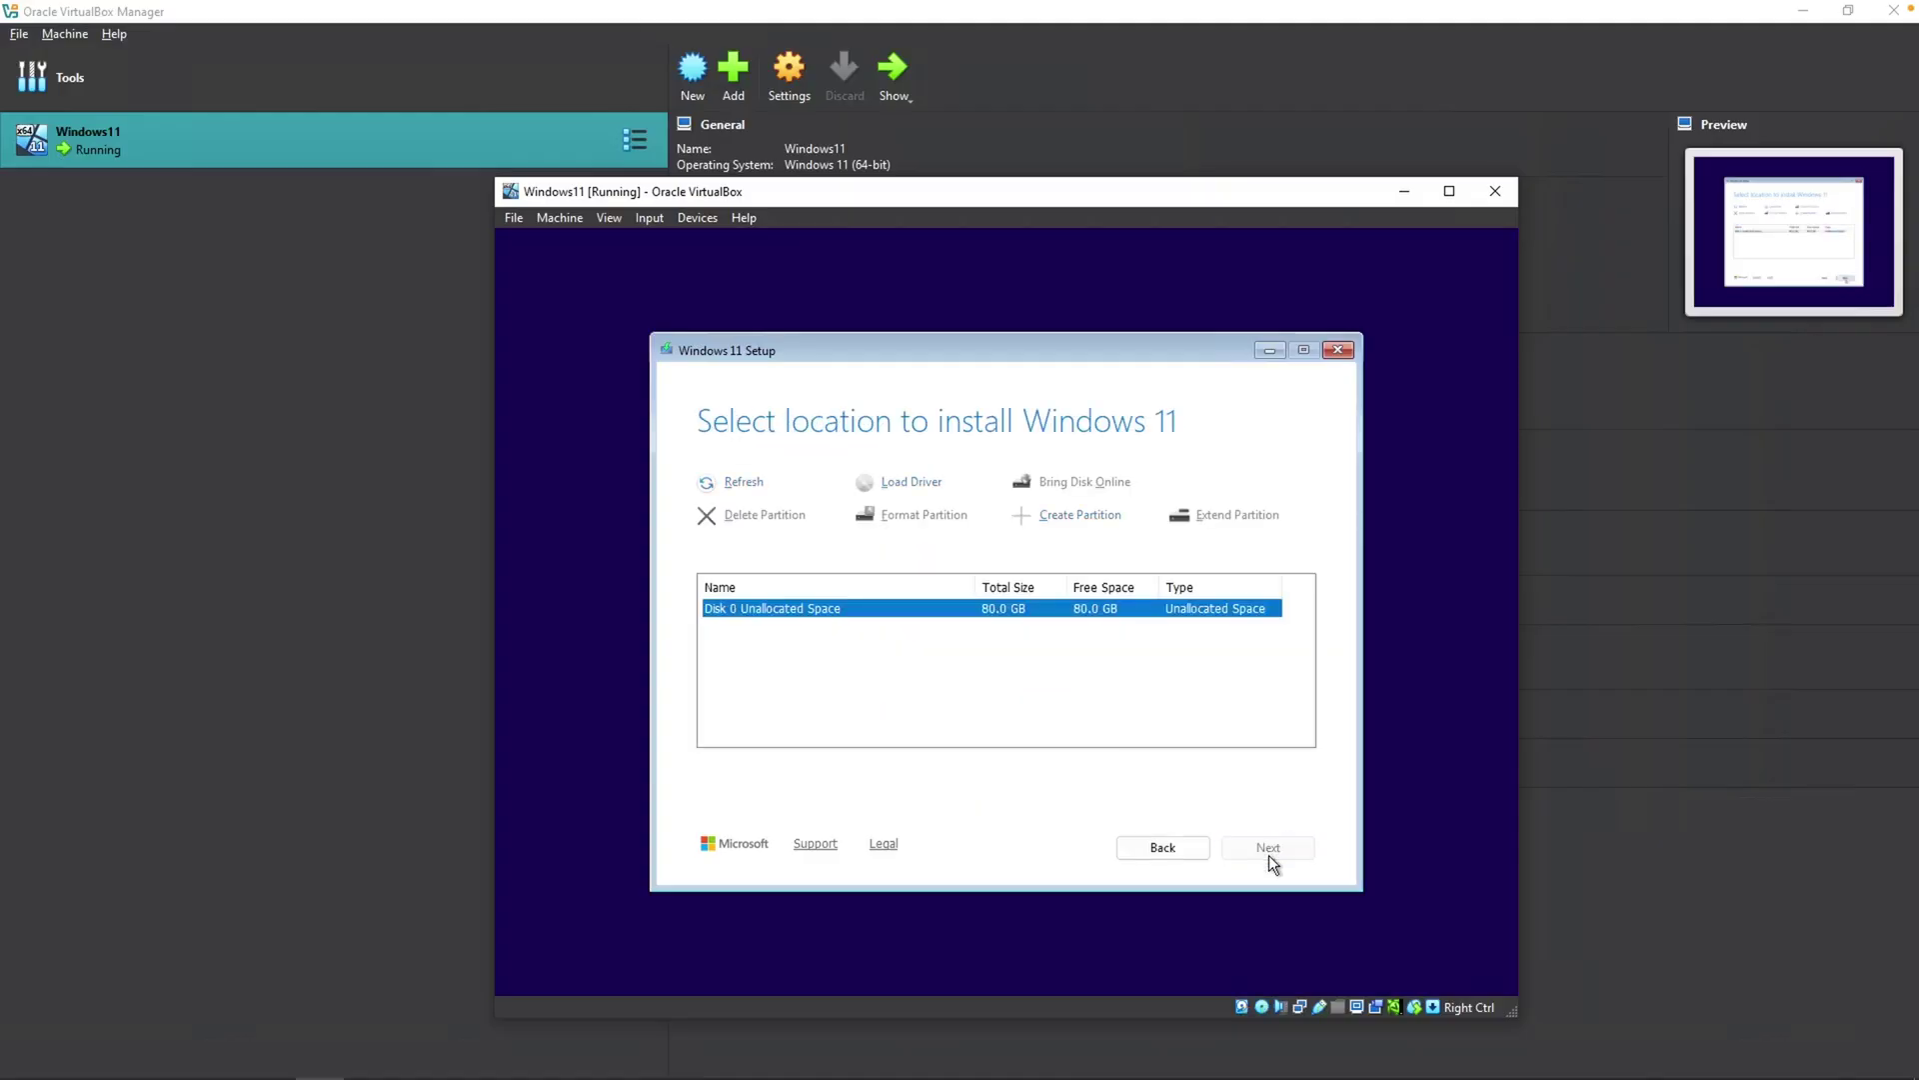
pyautogui.click(1250, 847)
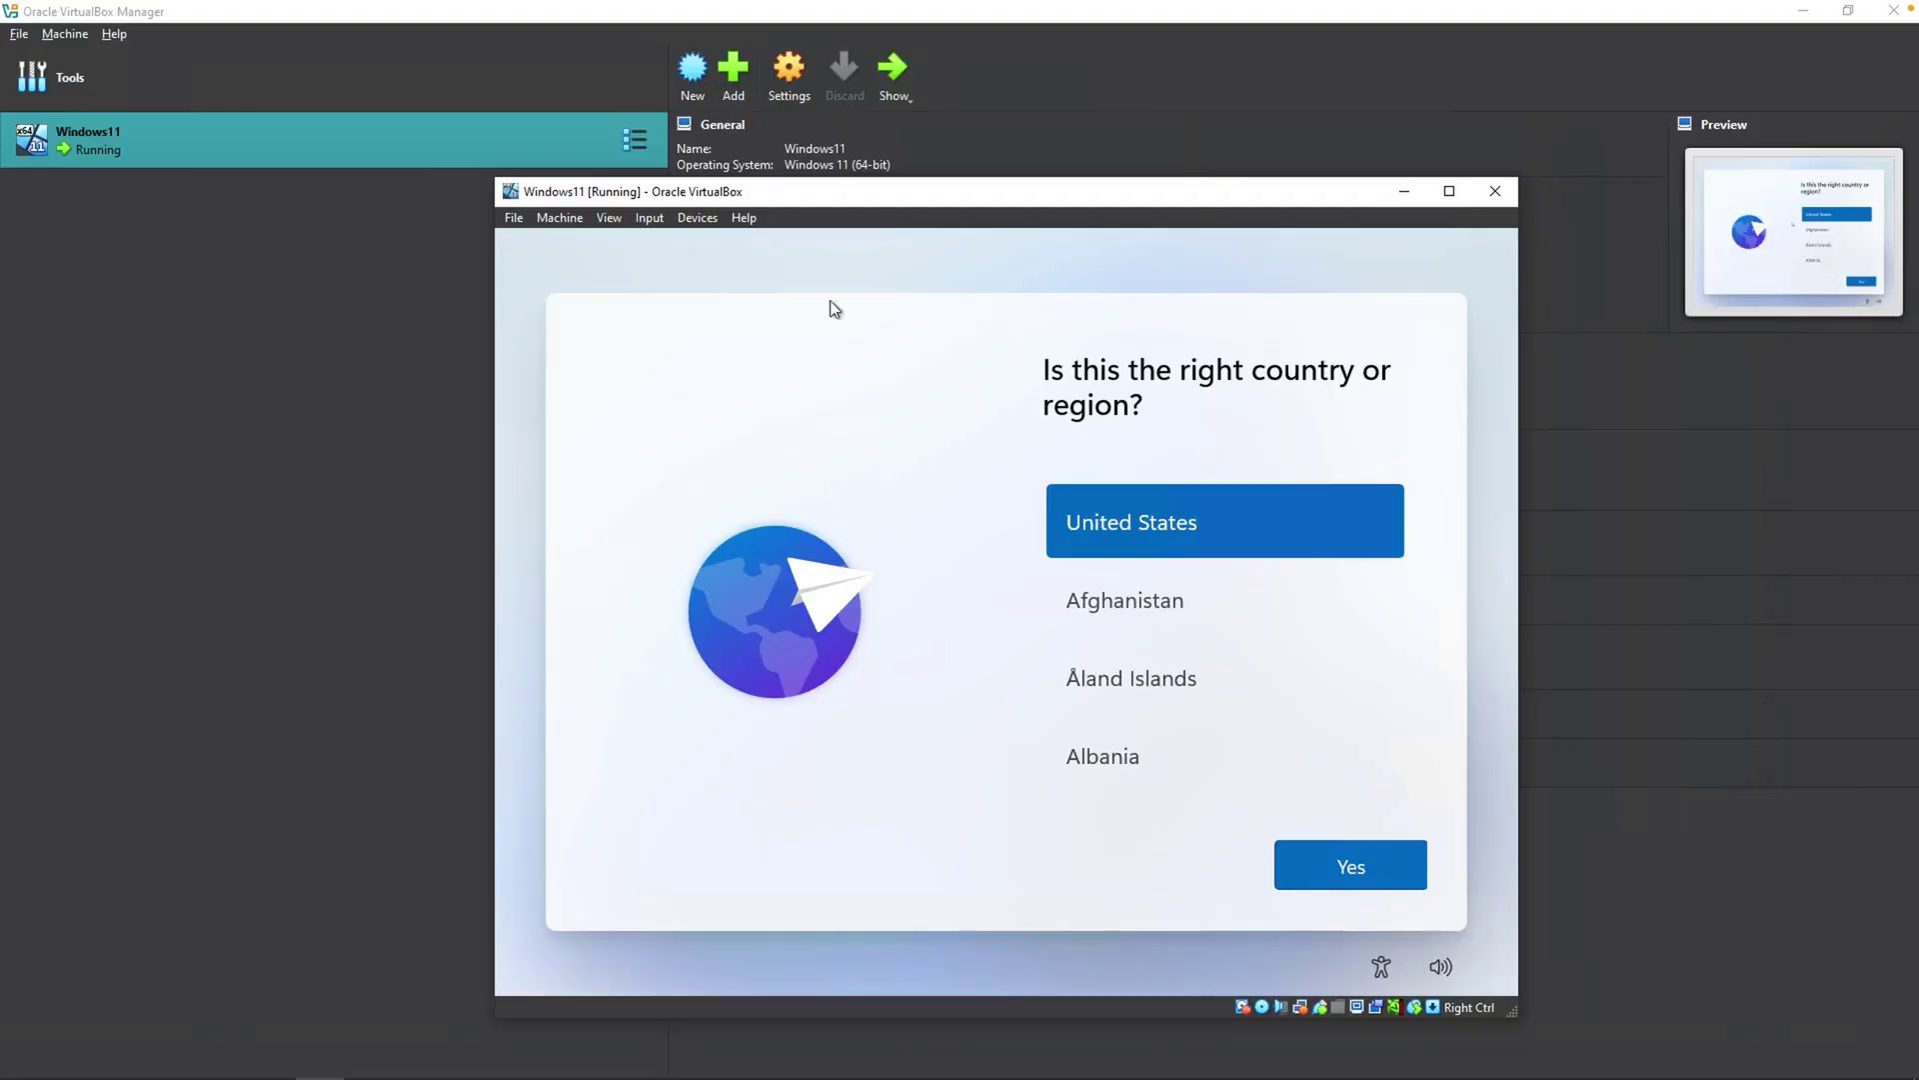
# Confirm United States as the country or region, continue to device naming, and name the device MyDFIR-PC
pyautogui.moveTo(877, 216); pyautogui.dragTo(763, 188)
pyautogui.click(1202, 845)
pyautogui.click(1233, 843)
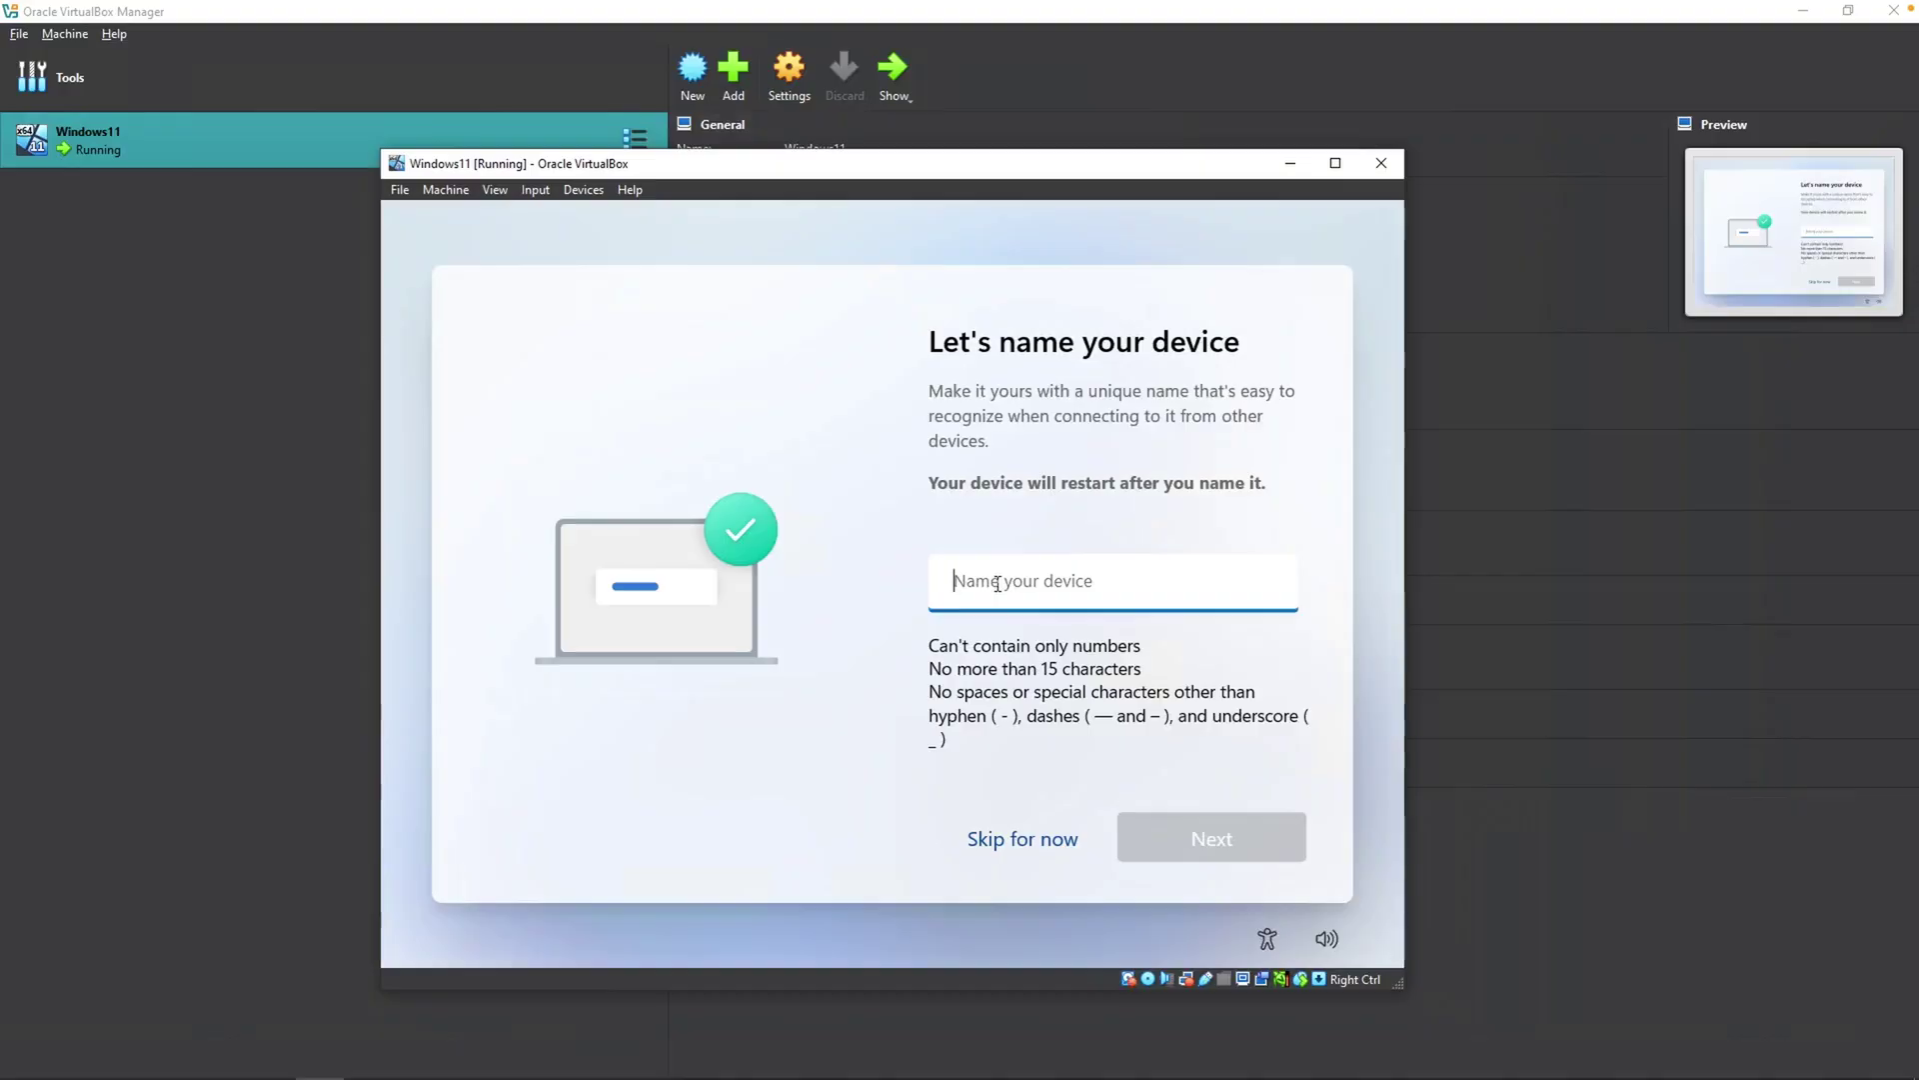
pyautogui.write('MyDFIR-PC')
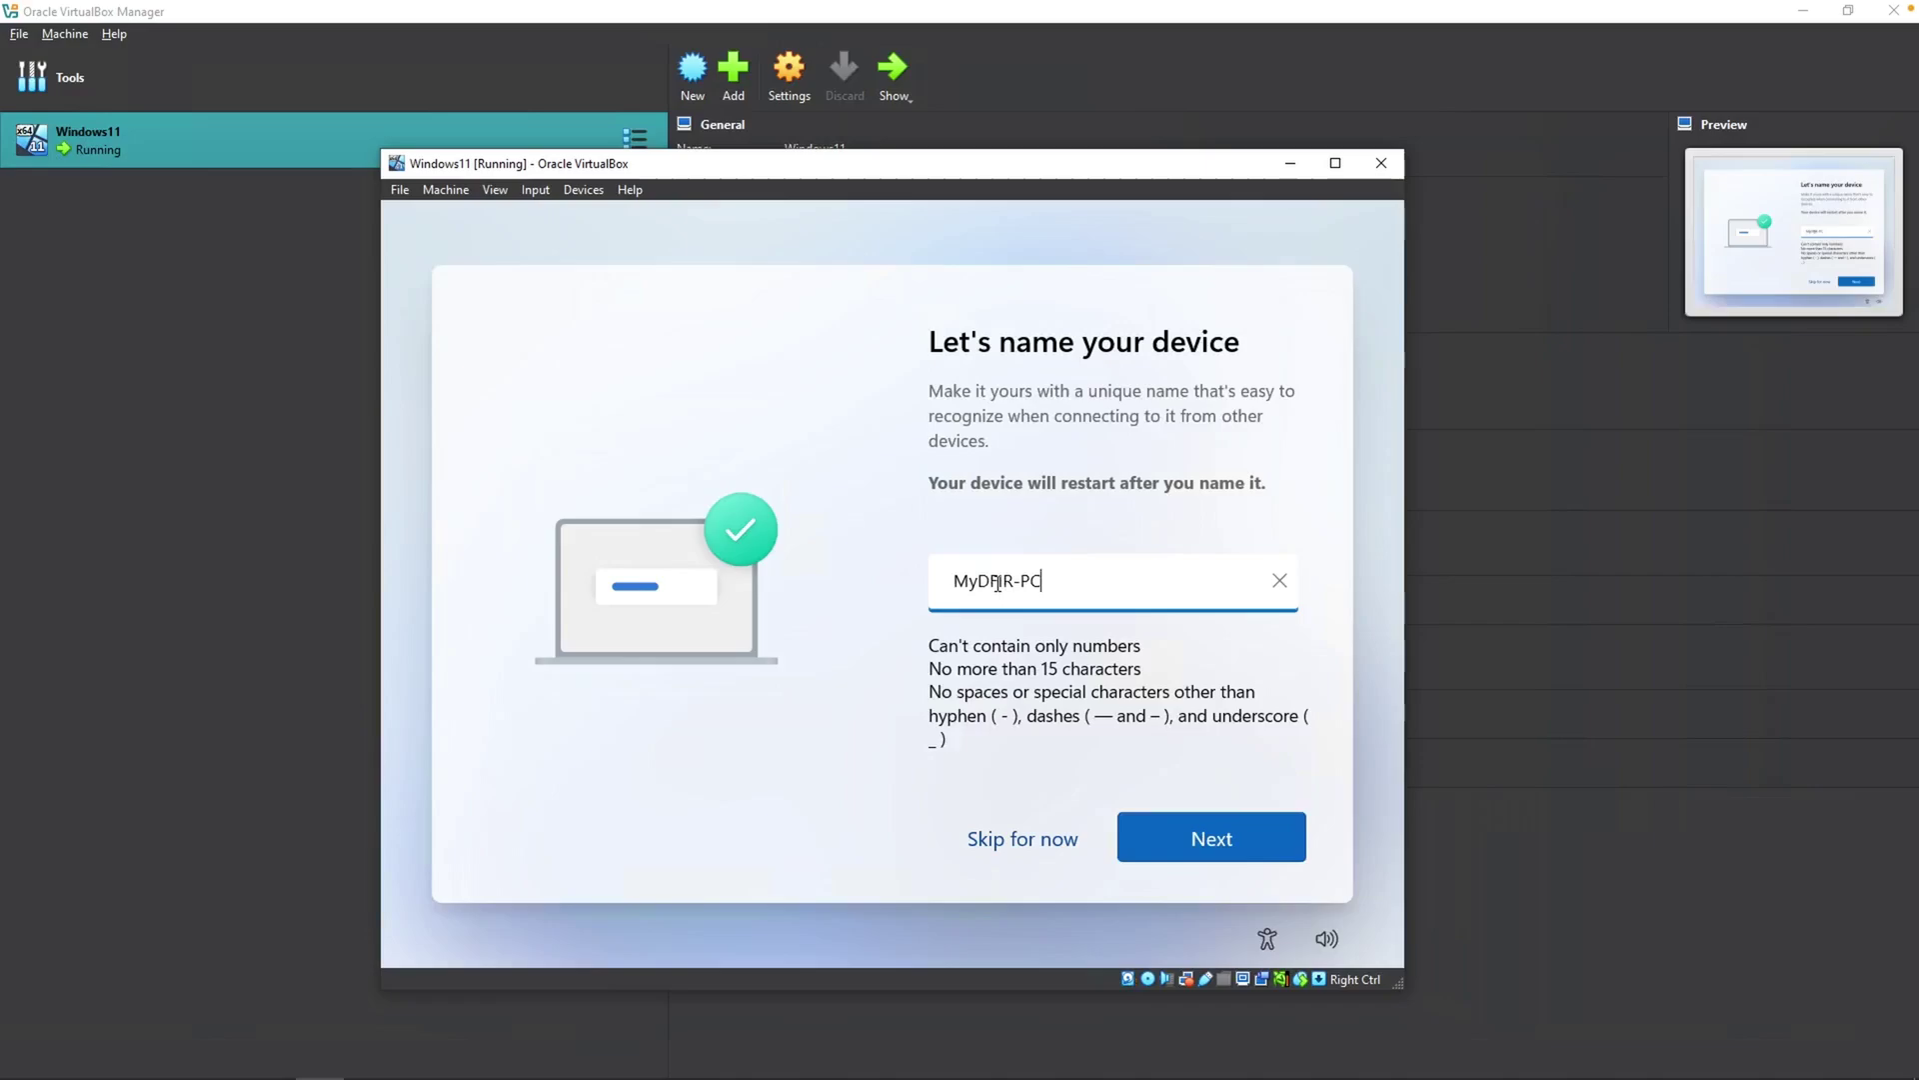
pyautogui.click(1211, 836)
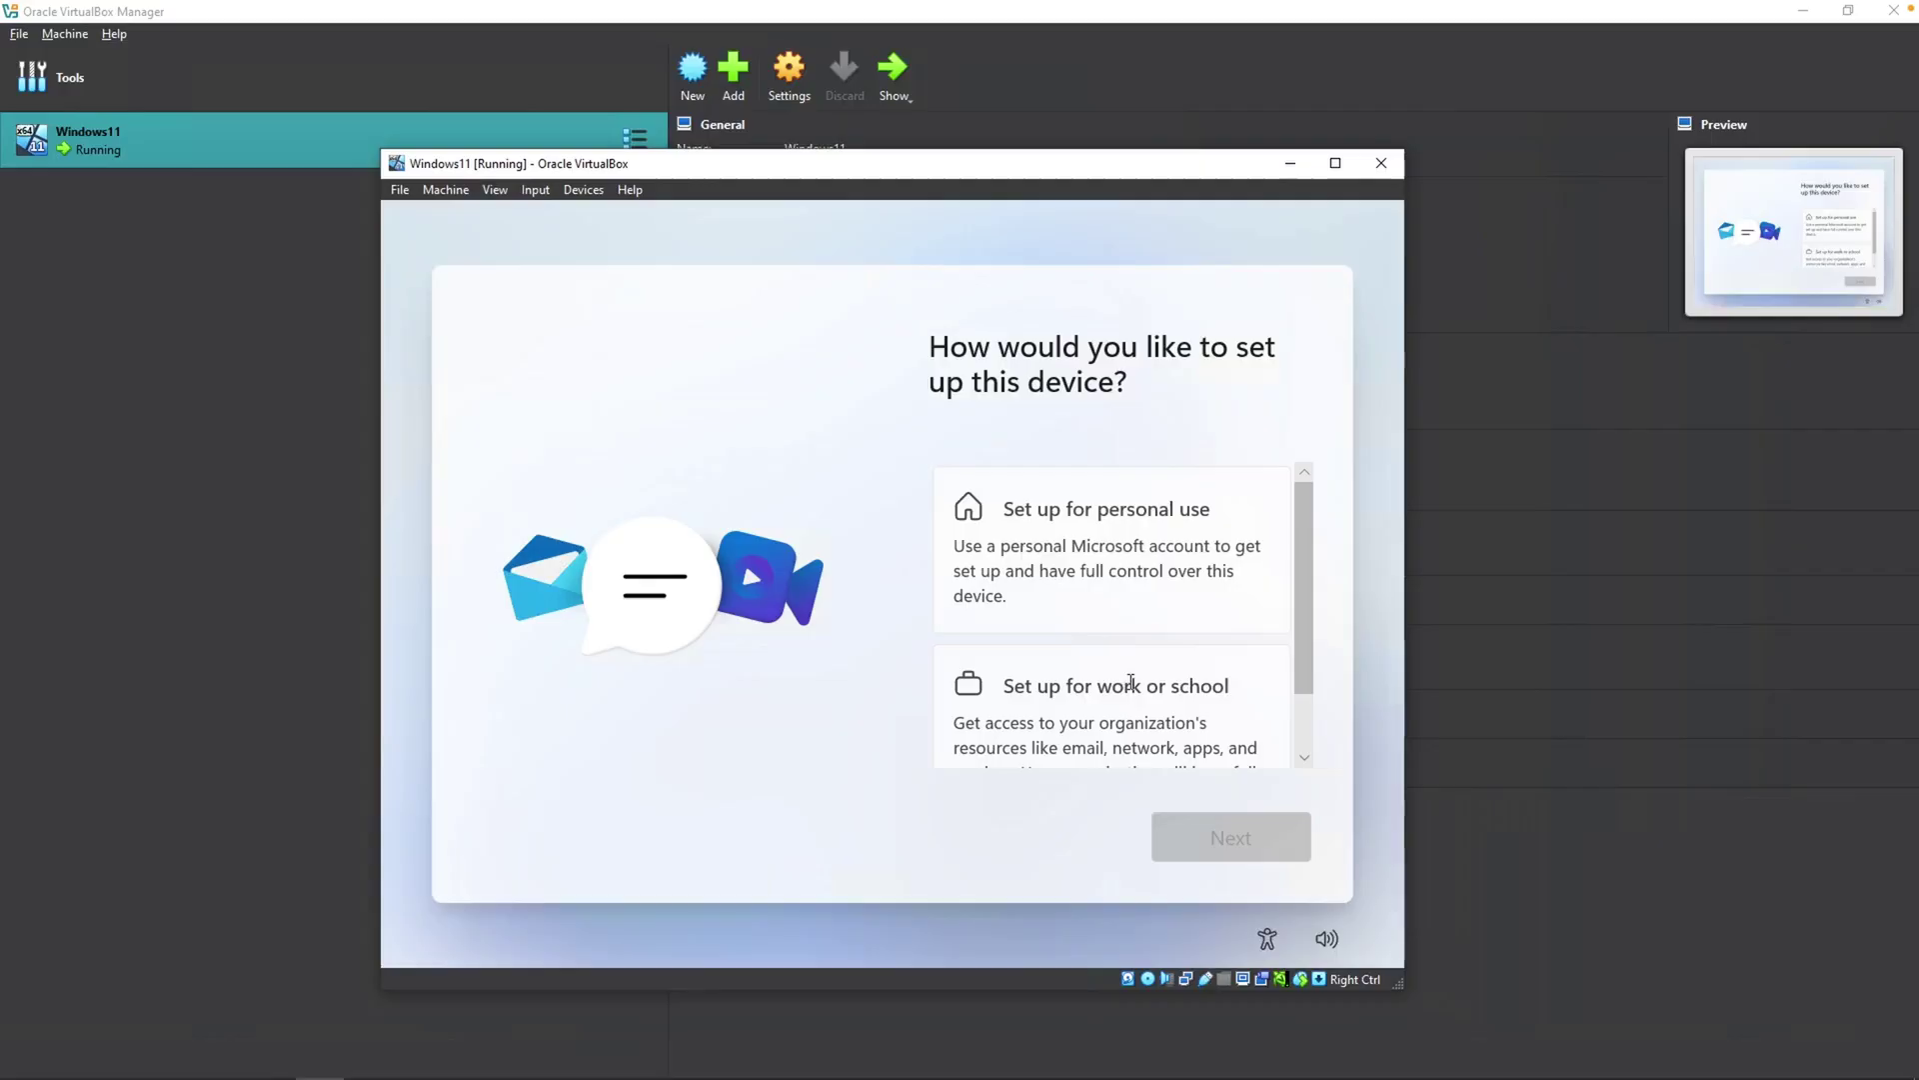
# Set up the device for personal use and proceed to the Microsoft account sign-in page
pyautogui.click(1091, 545)
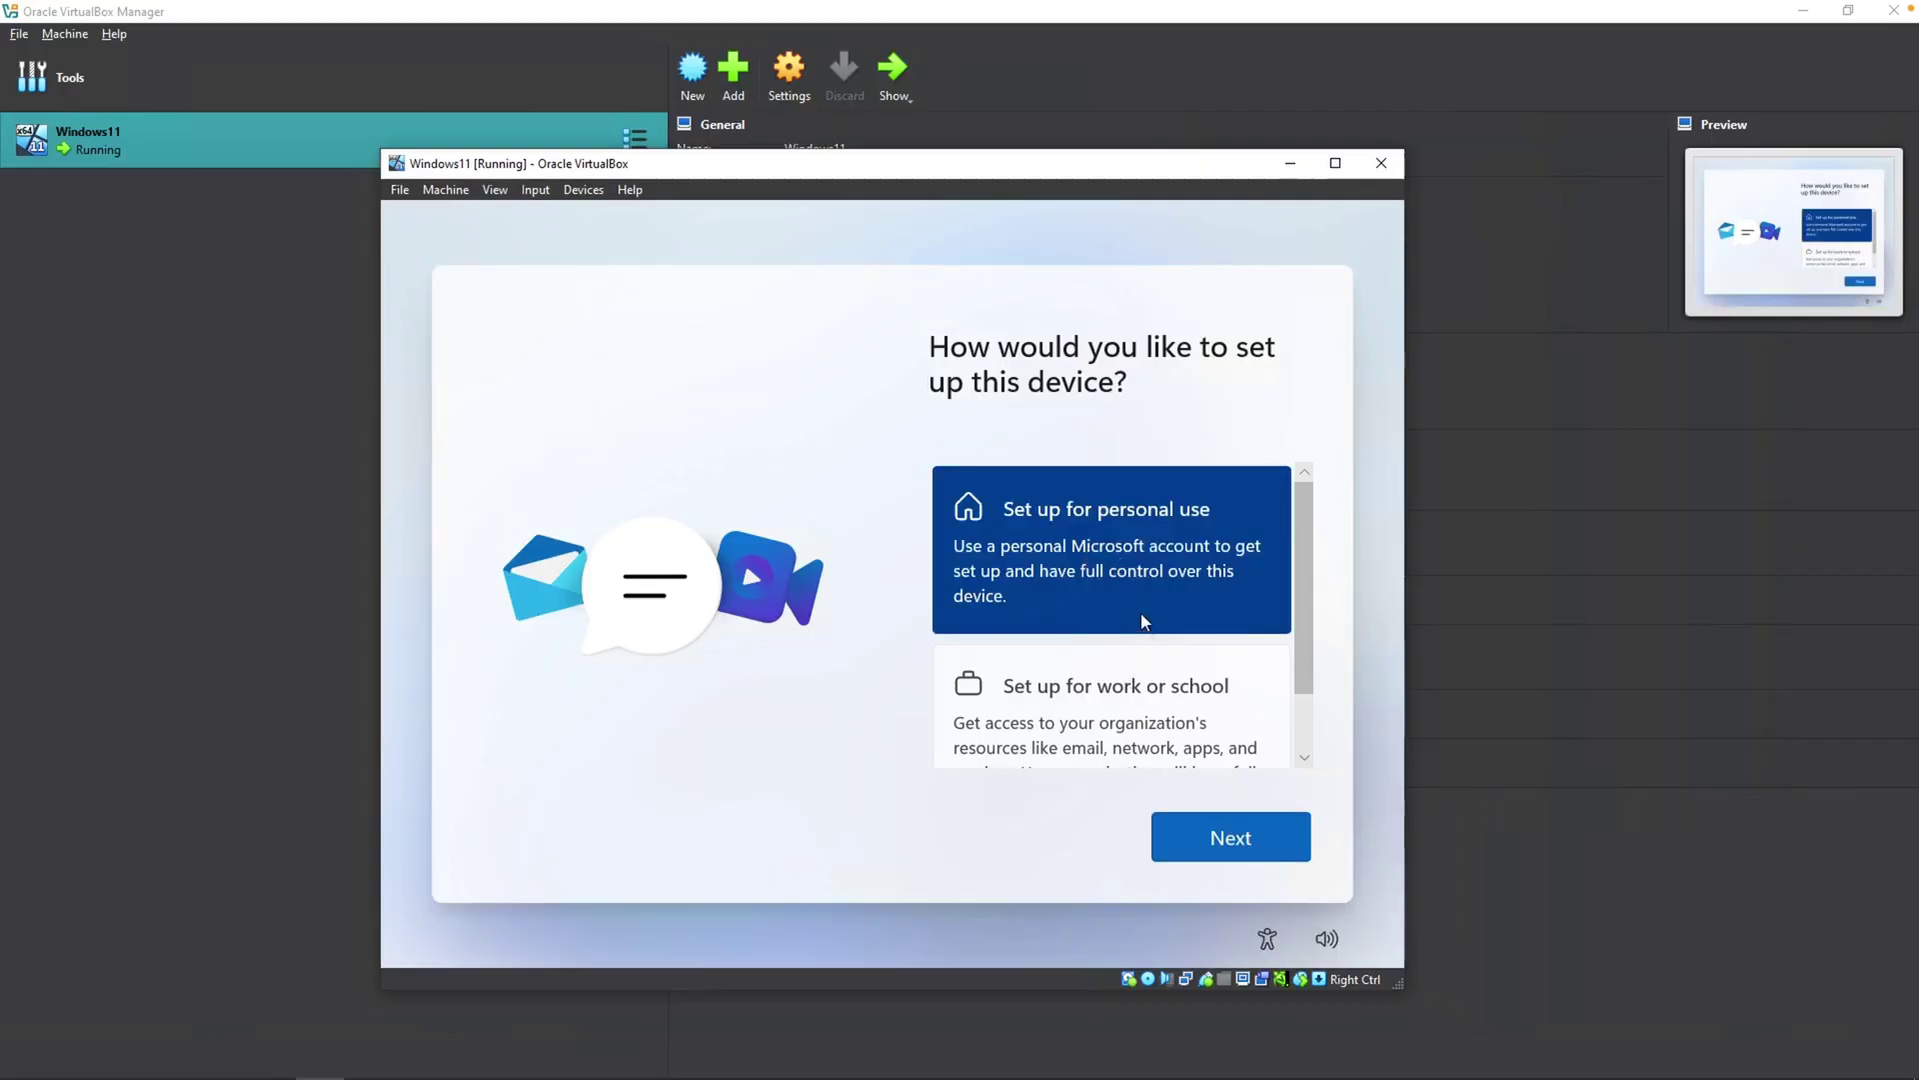
pyautogui.click(1214, 836)
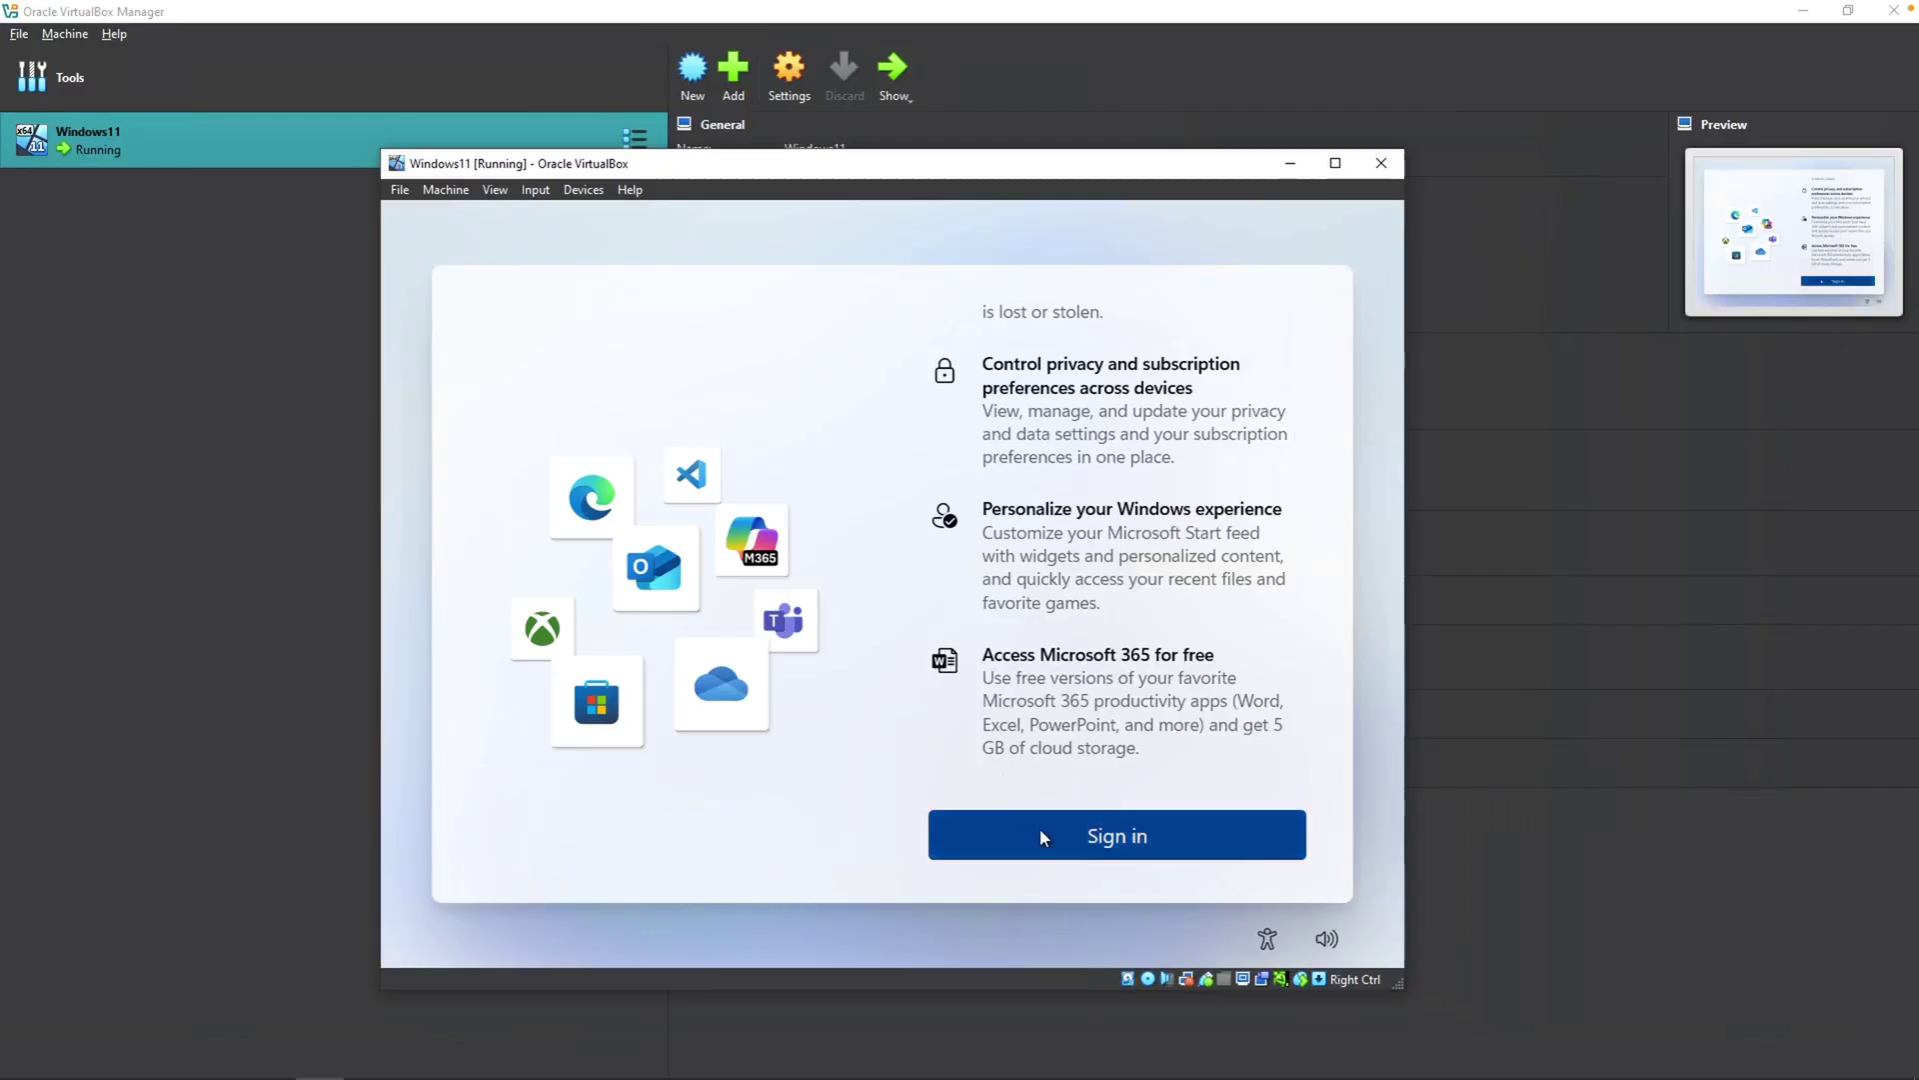
pyautogui.click(1141, 849)
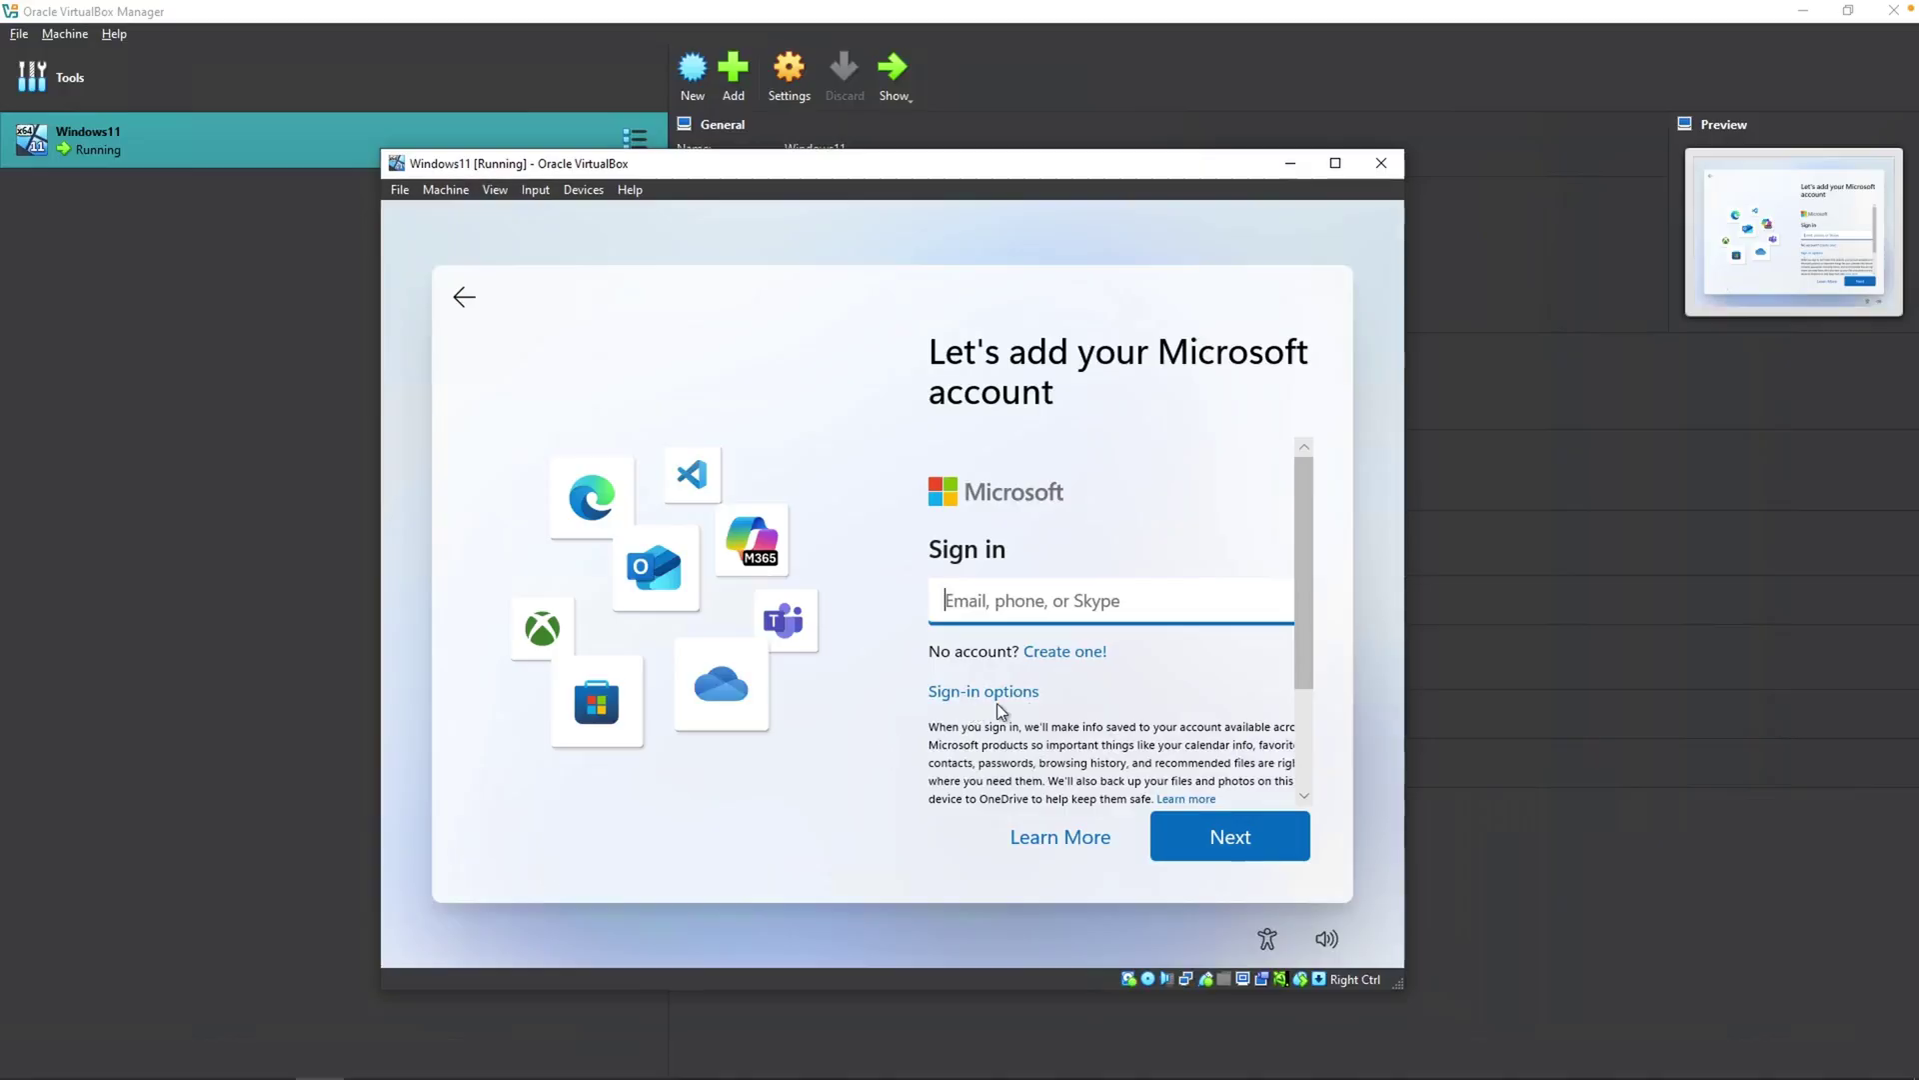
# Review the Microsoft account sign-in page and its Learn More information for a way to use a local account
pyautogui.scroll(-3, 1154, 691)
pyautogui.scroll(3, 1154, 692)
pyautogui.scroll(-1, 966, 628)
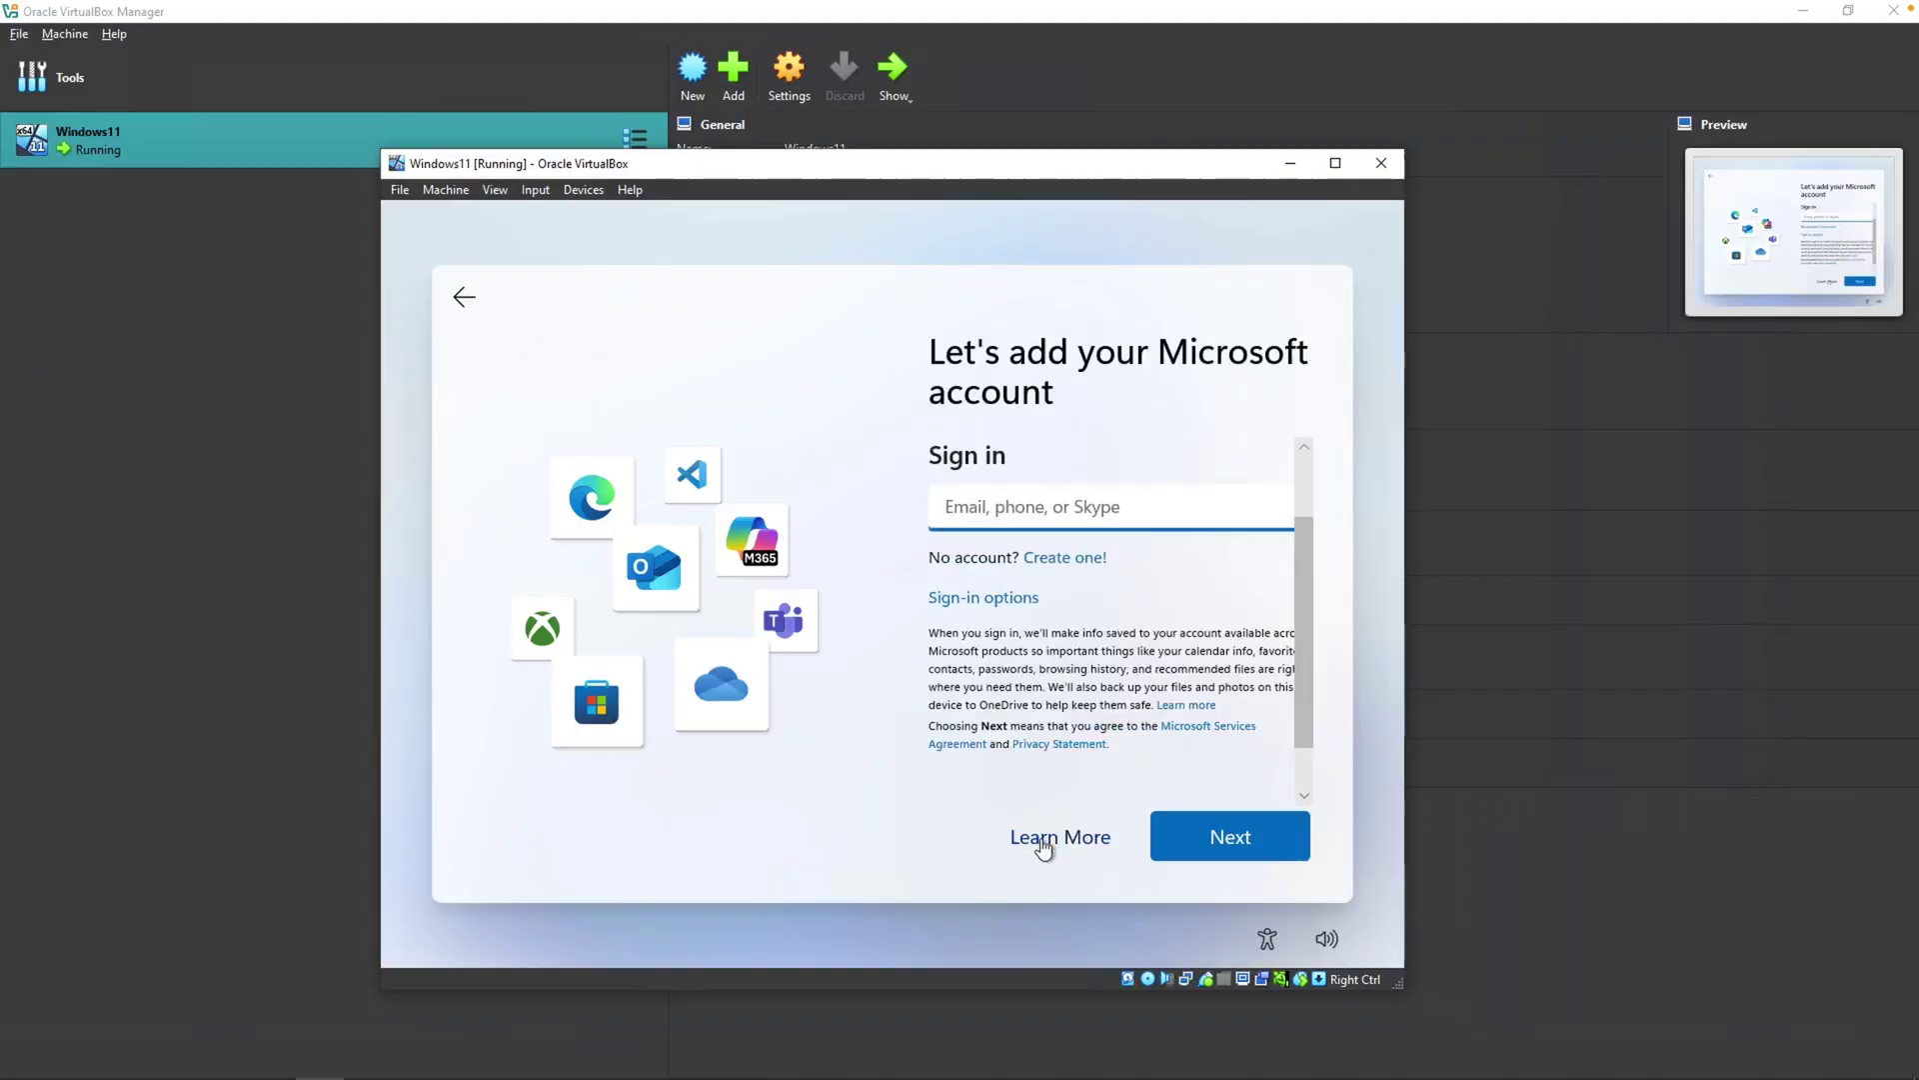
pyautogui.click(1035, 843)
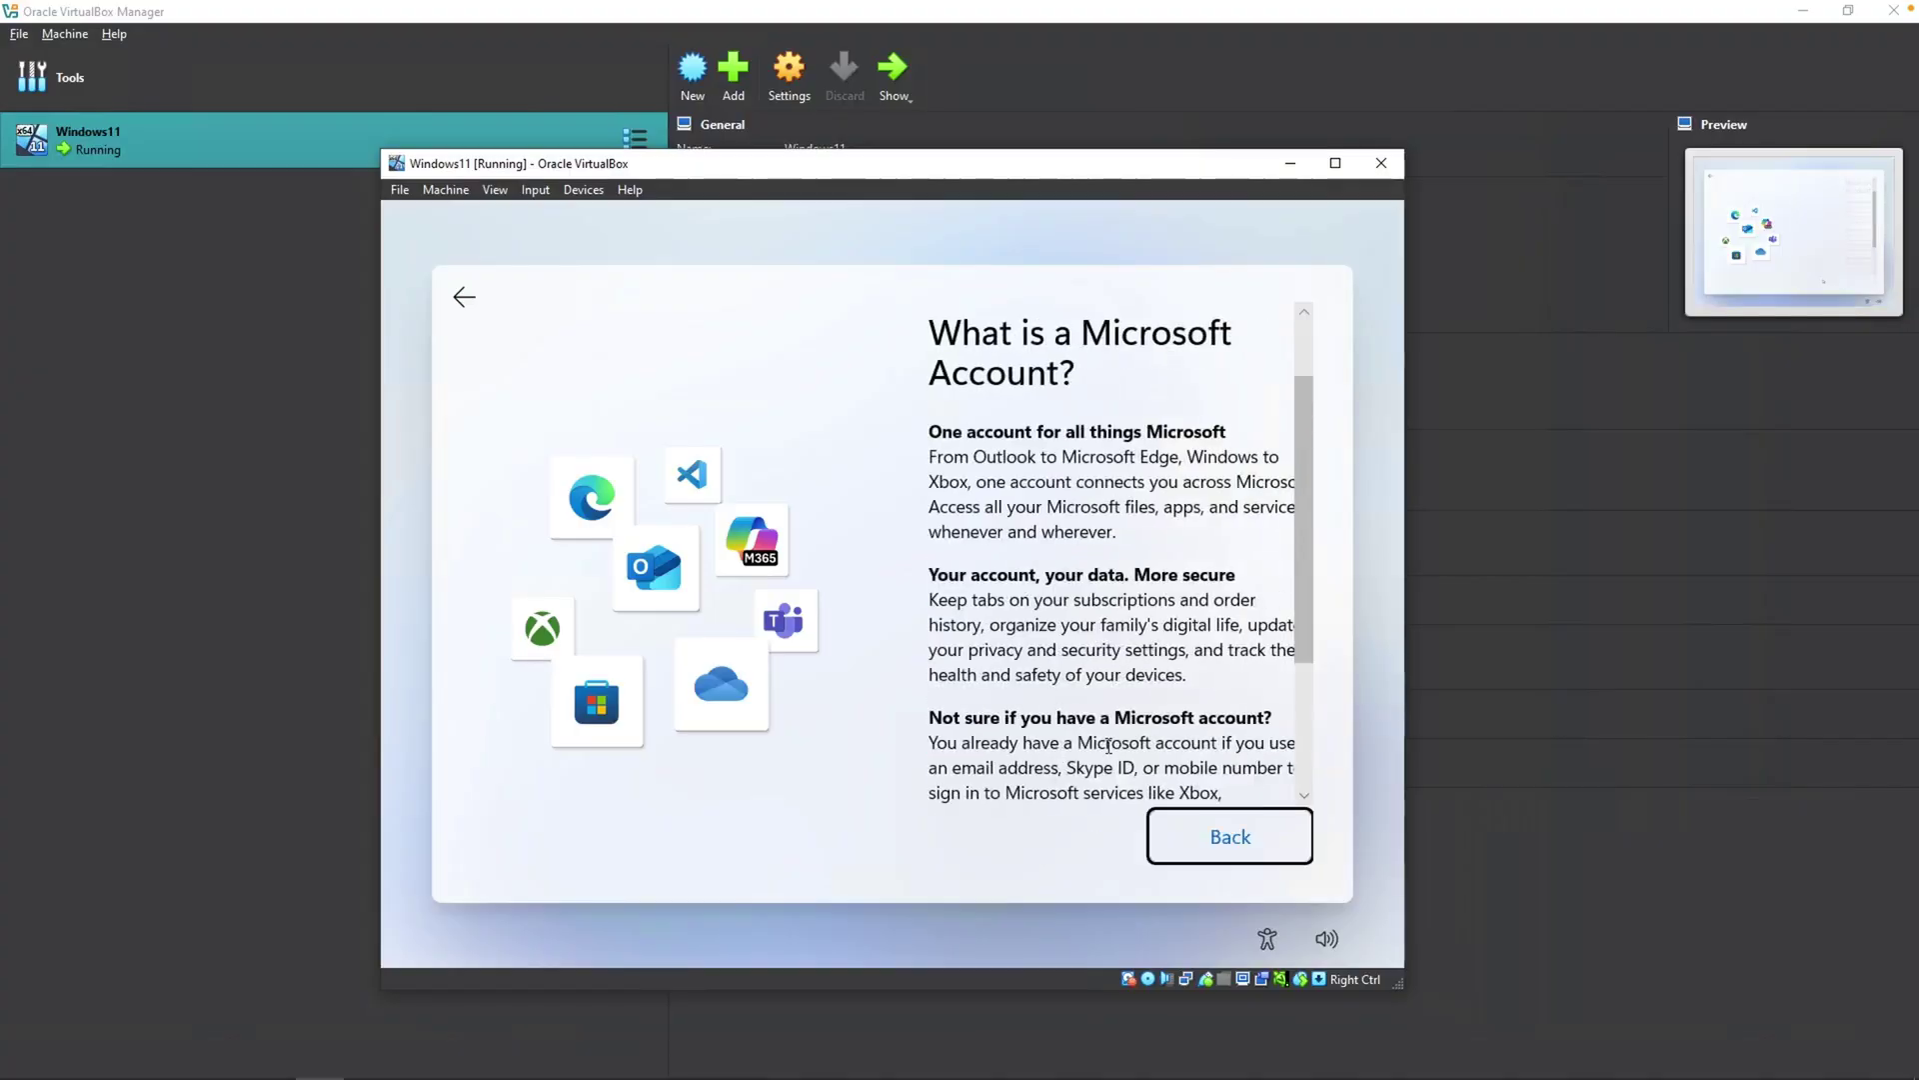
pyautogui.scroll(-5, 1107, 744)
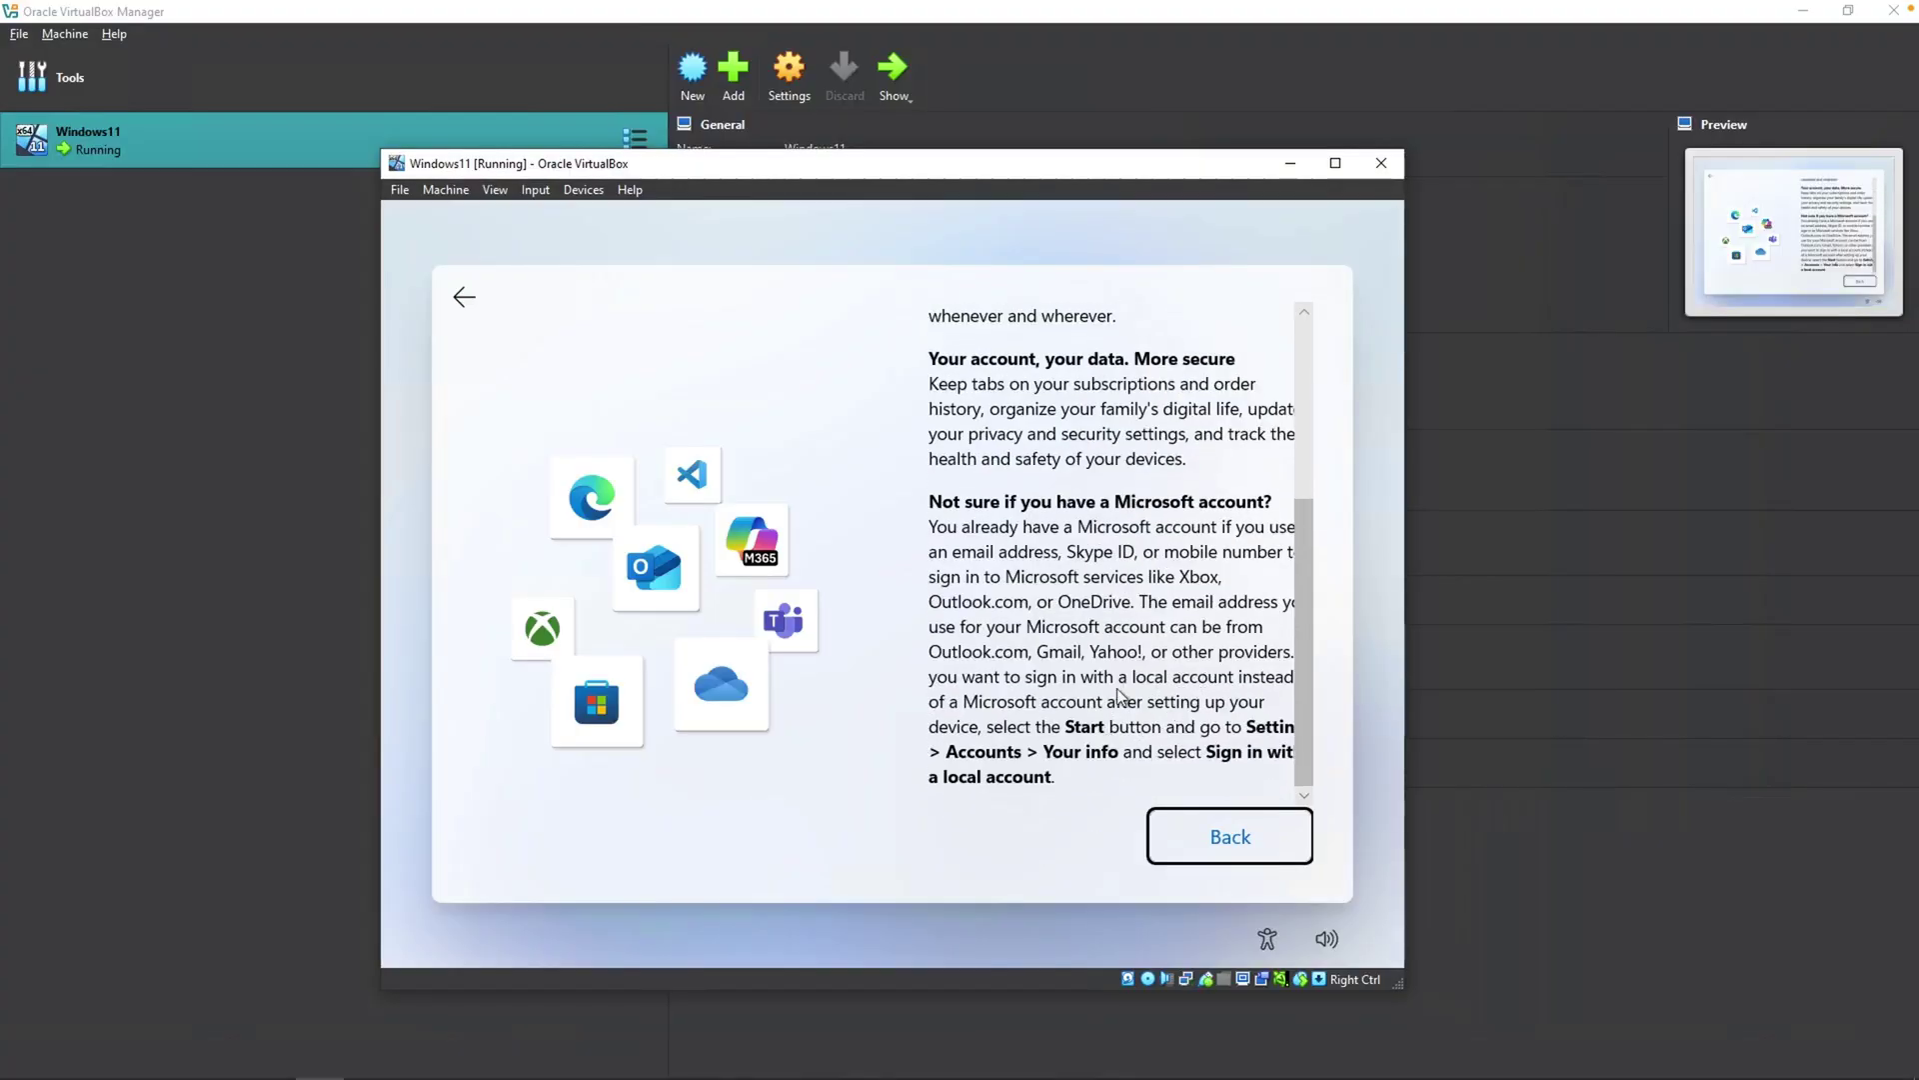
# Read the Learn More note about signing in with a local account, and return to the Microsoft account page
pyautogui.moveTo(965, 676); pyautogui.dragTo(1254, 710)
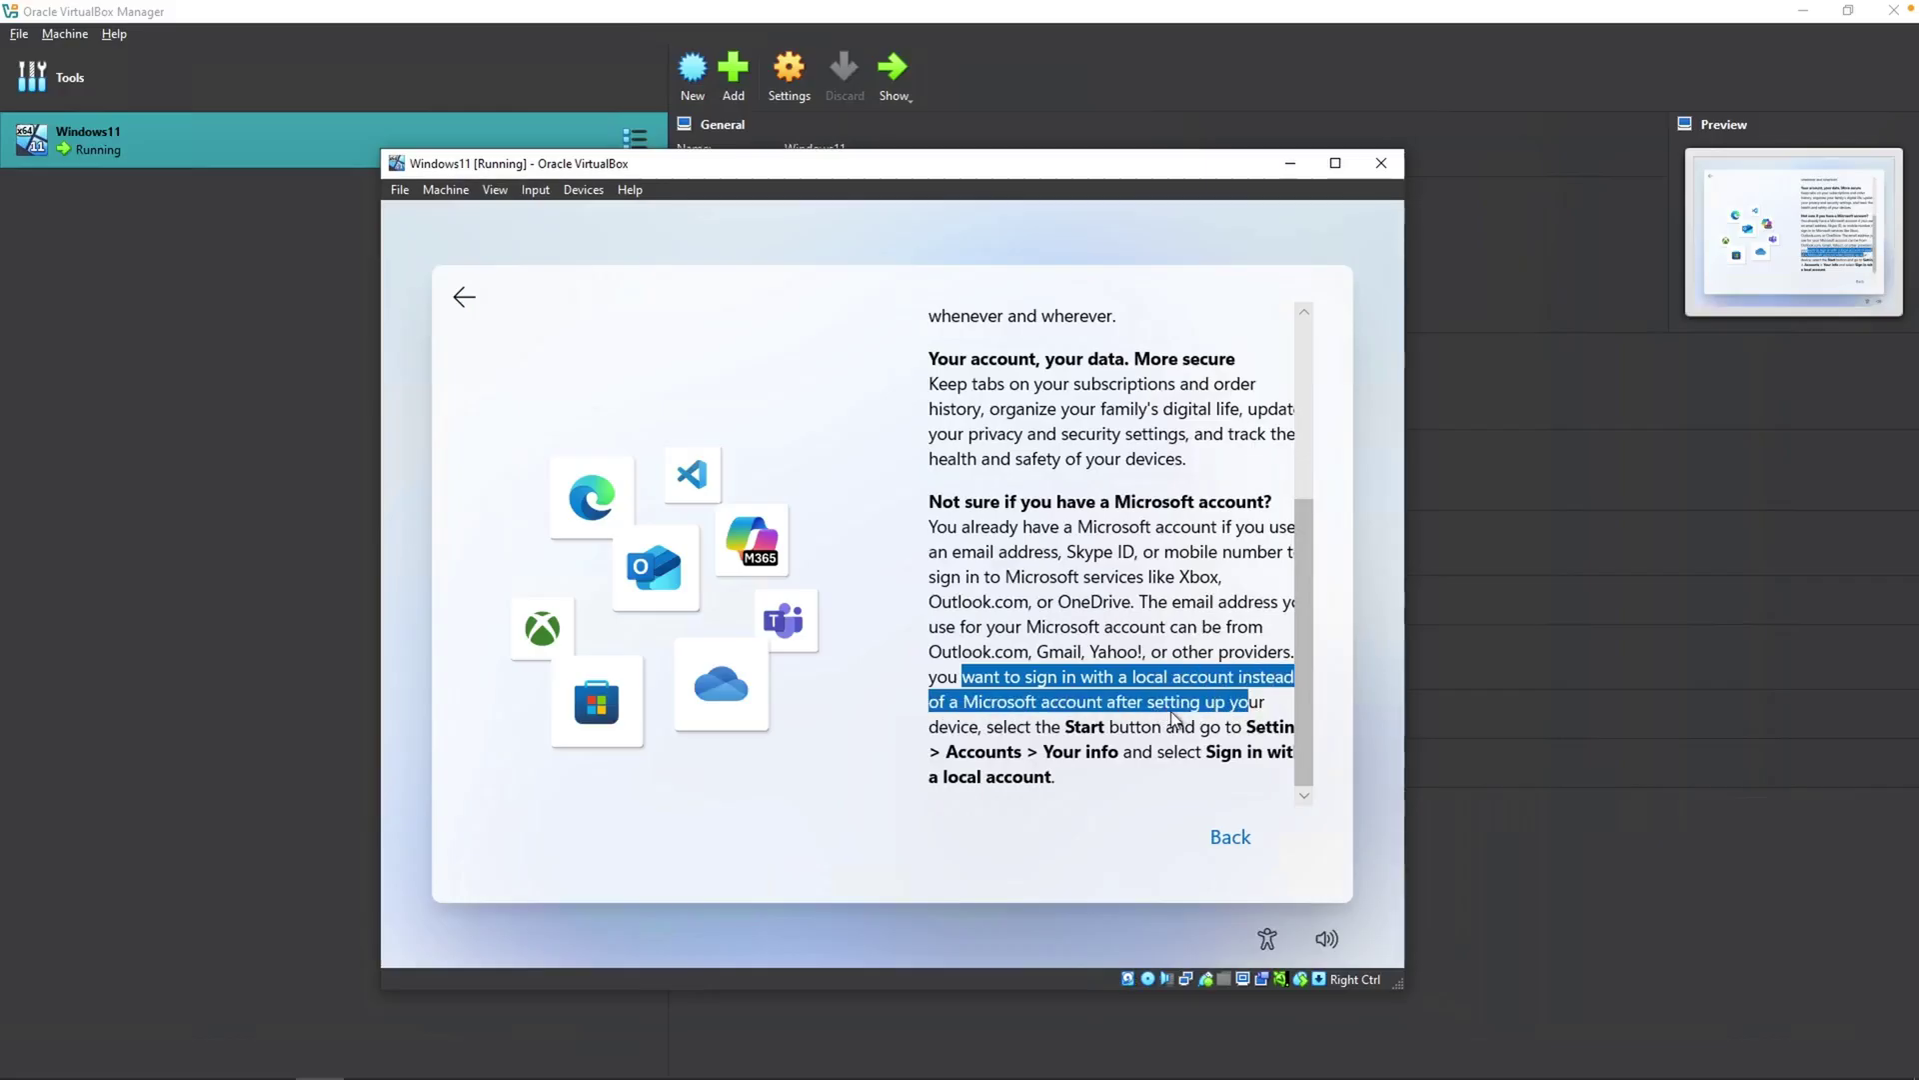
pyautogui.click(1017, 745)
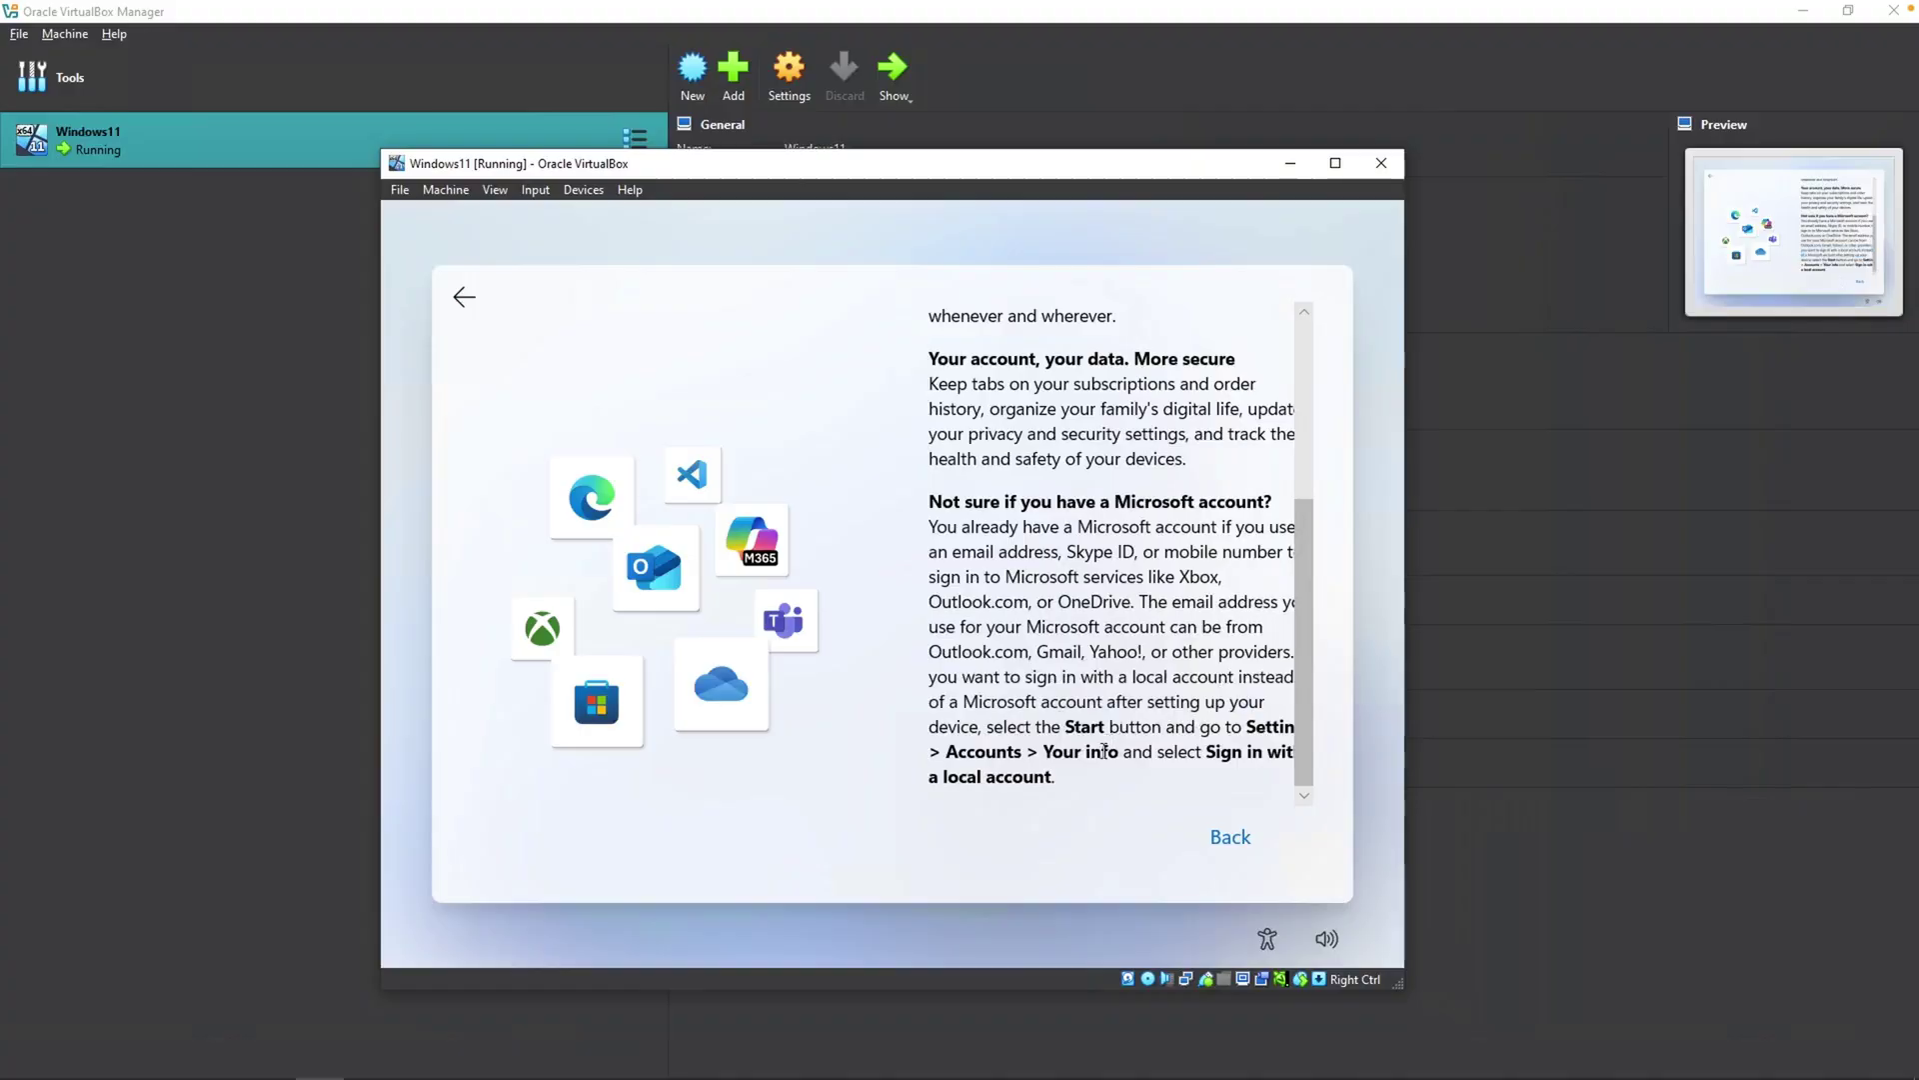
pyautogui.click(1210, 835)
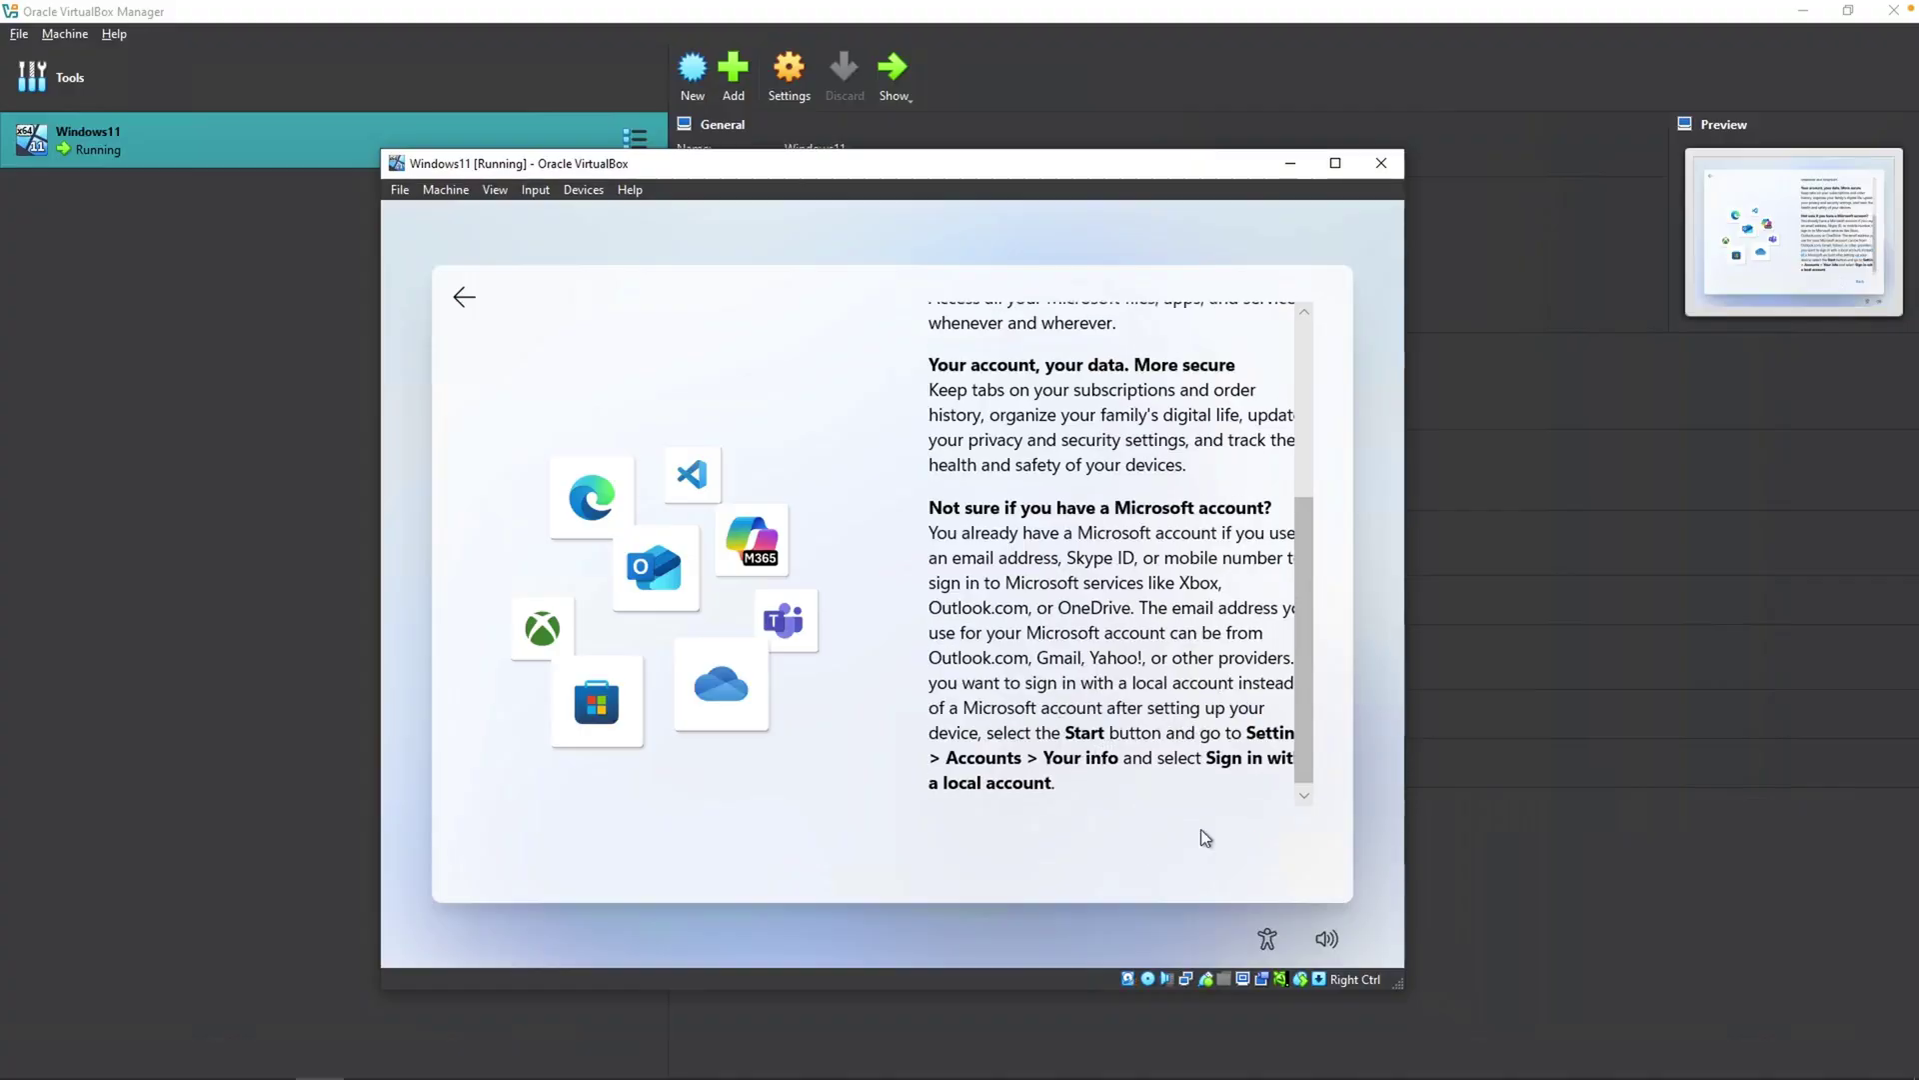
# Skip adding security info to the Microsoft account, proceed to PIN setup, and choose the option to include letters and symbols
pyautogui.click(1040, 554)
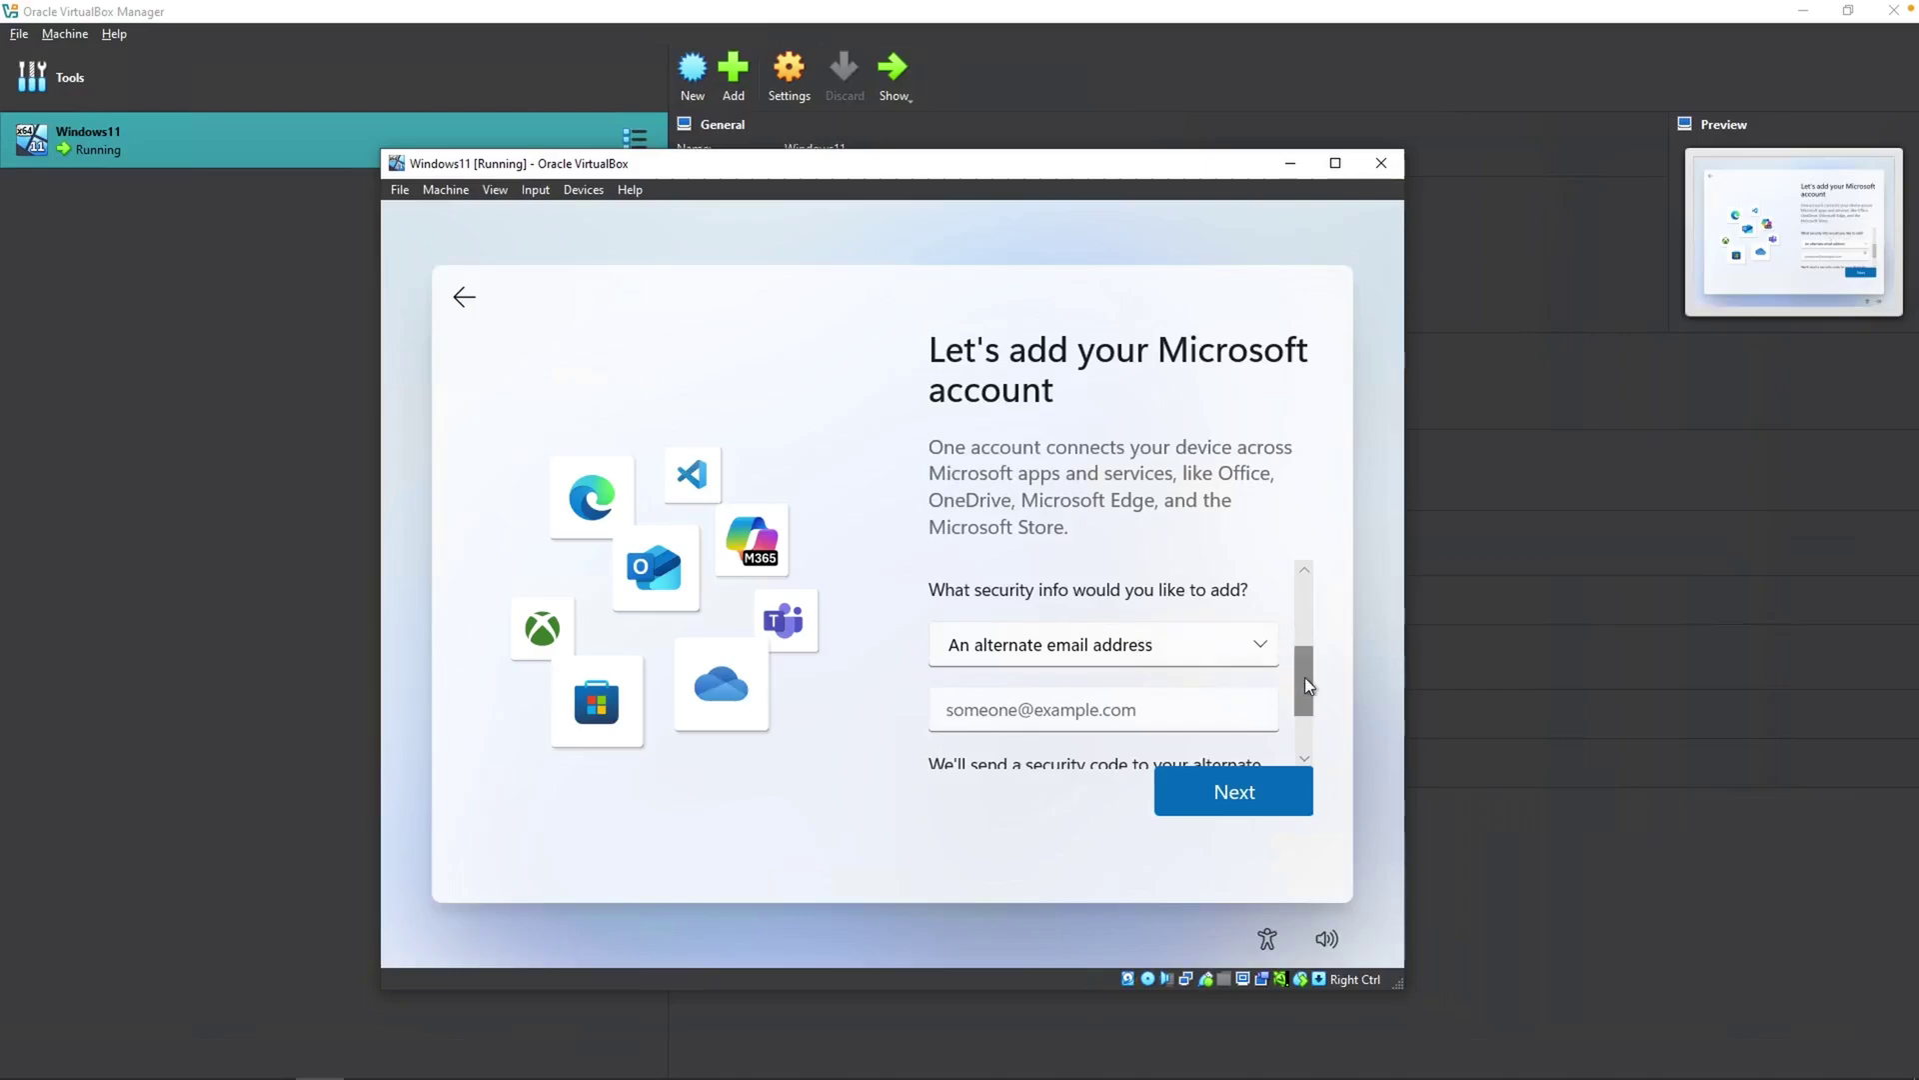
pyautogui.moveTo(1304, 684); pyautogui.dragTo(1289, 742)
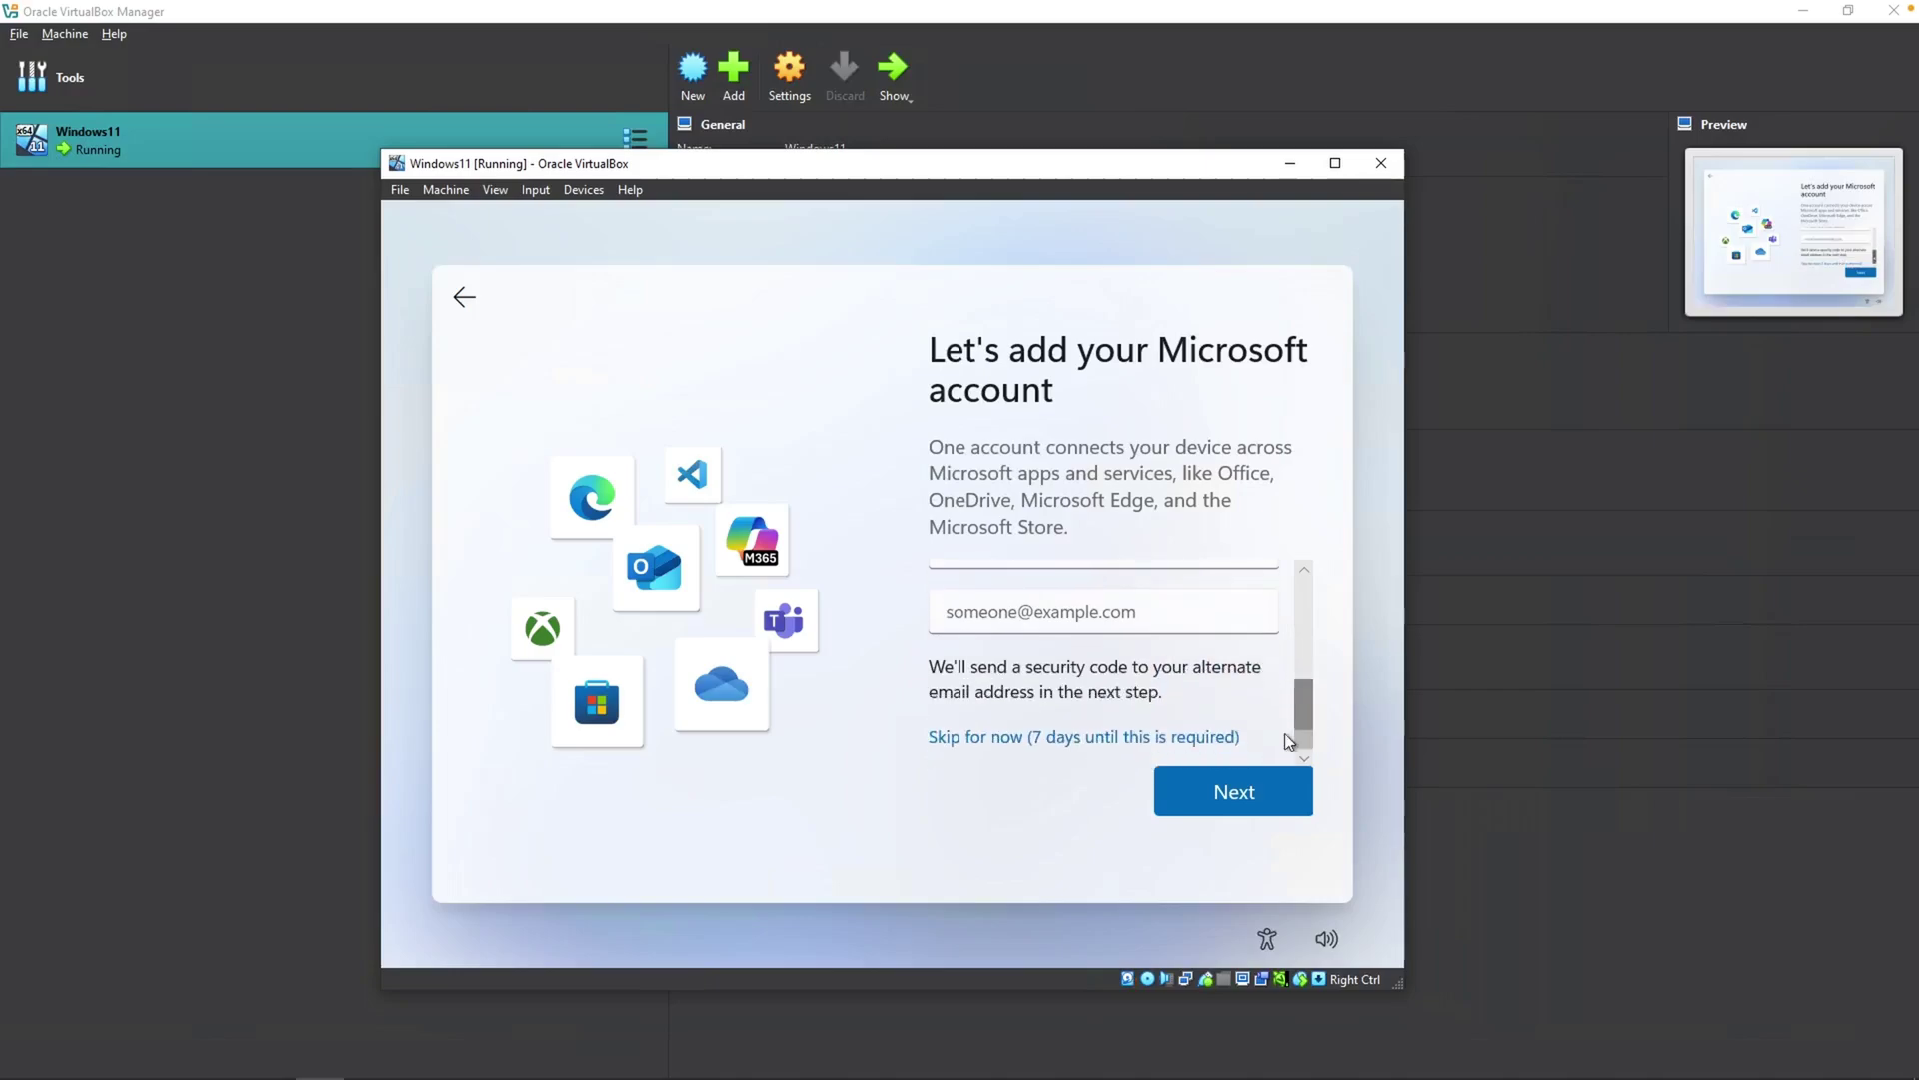
pyautogui.click(1040, 740)
pyautogui.click(1210, 843)
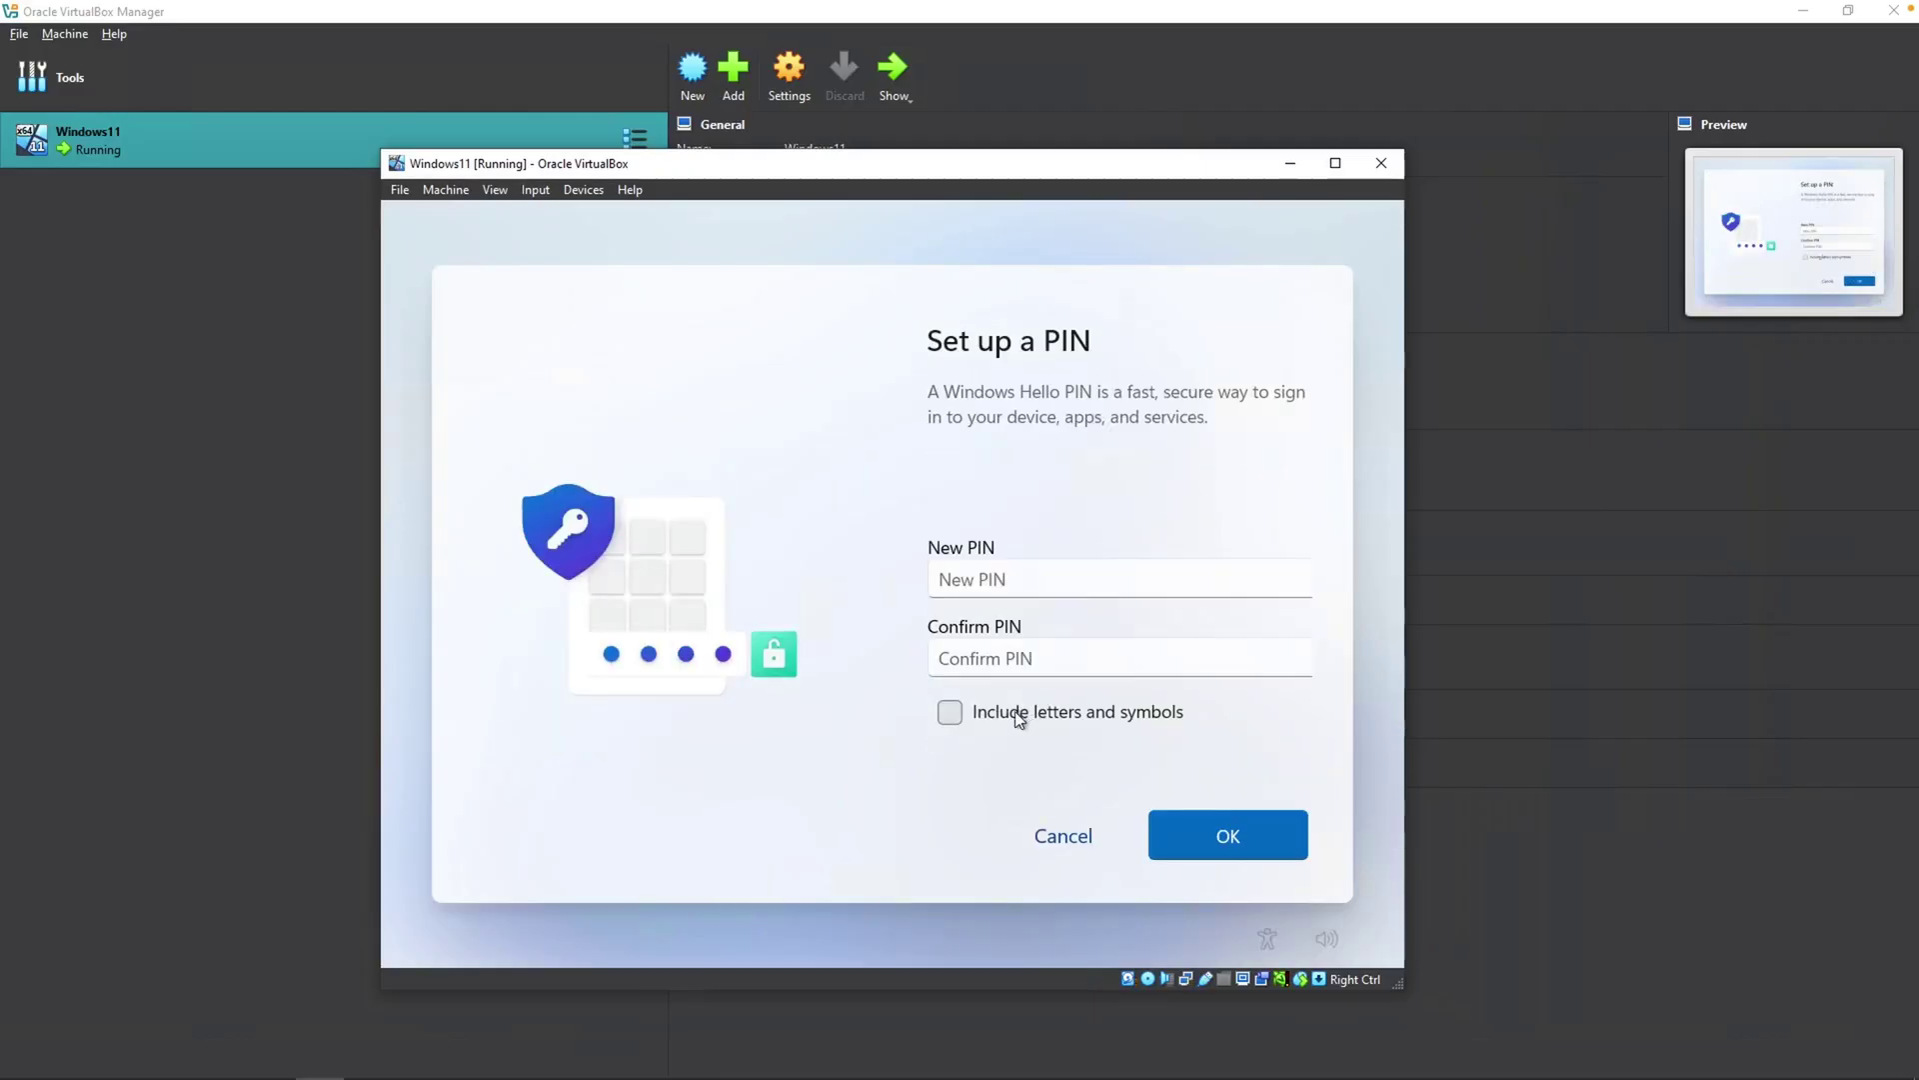
pyautogui.click(949, 711)
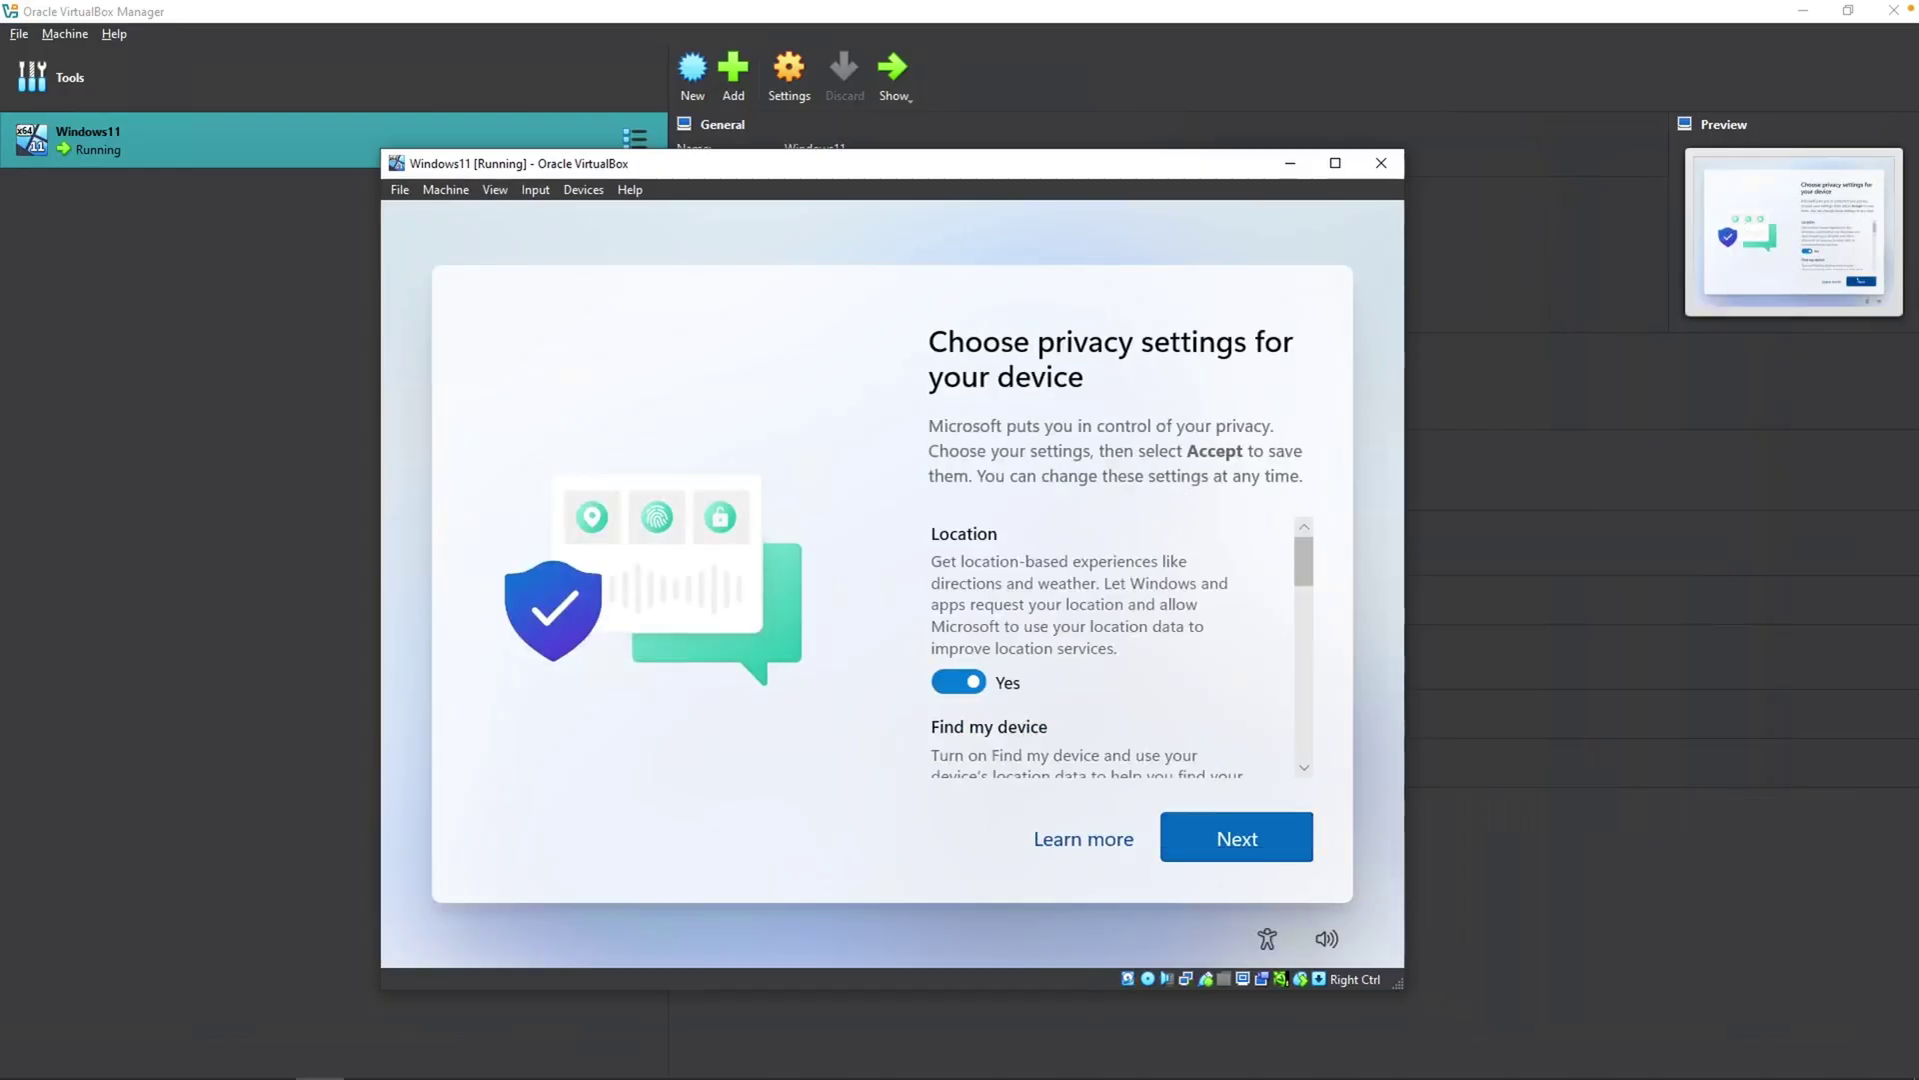
# Turn off Location in the device privacy settings and submit them
pyautogui.click(997, 690)
pyautogui.scroll(-1, 984, 699)
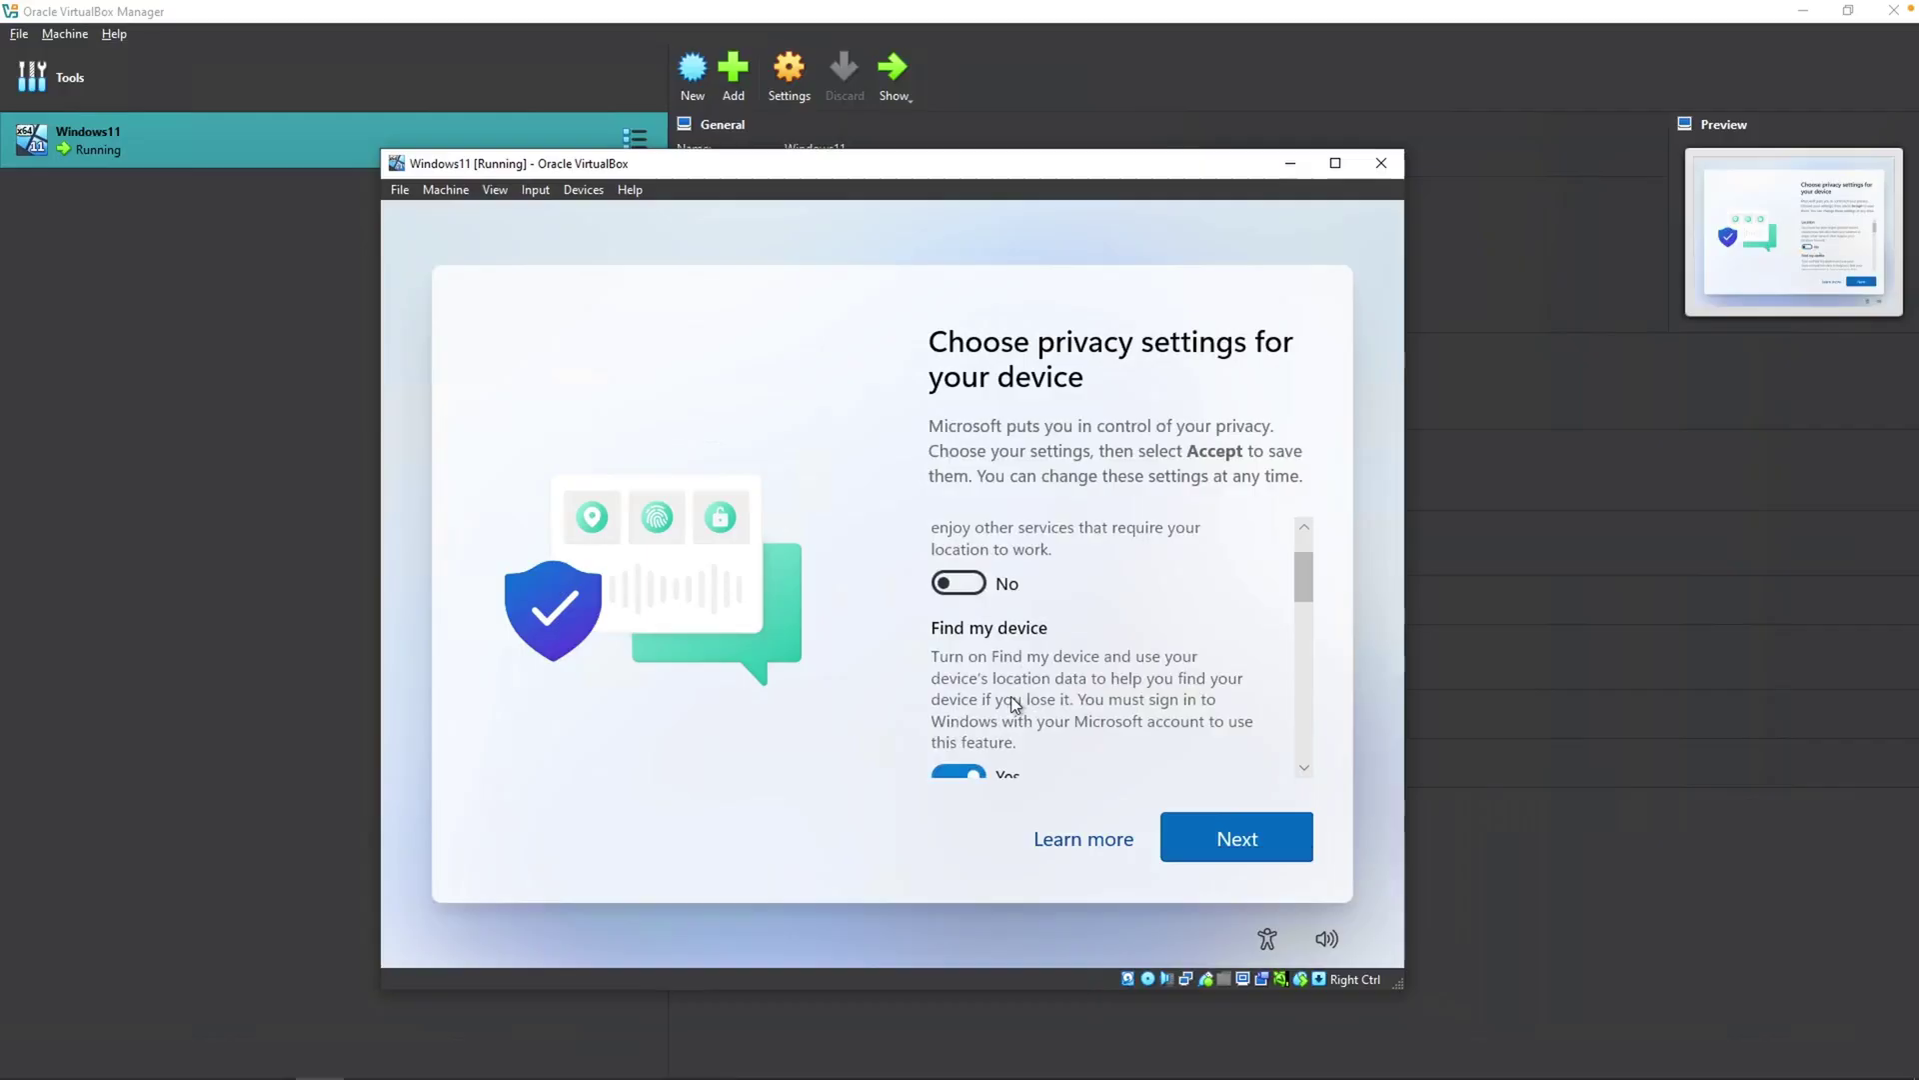
pyautogui.scroll(-5, 968, 770)
pyautogui.click(1225, 840)
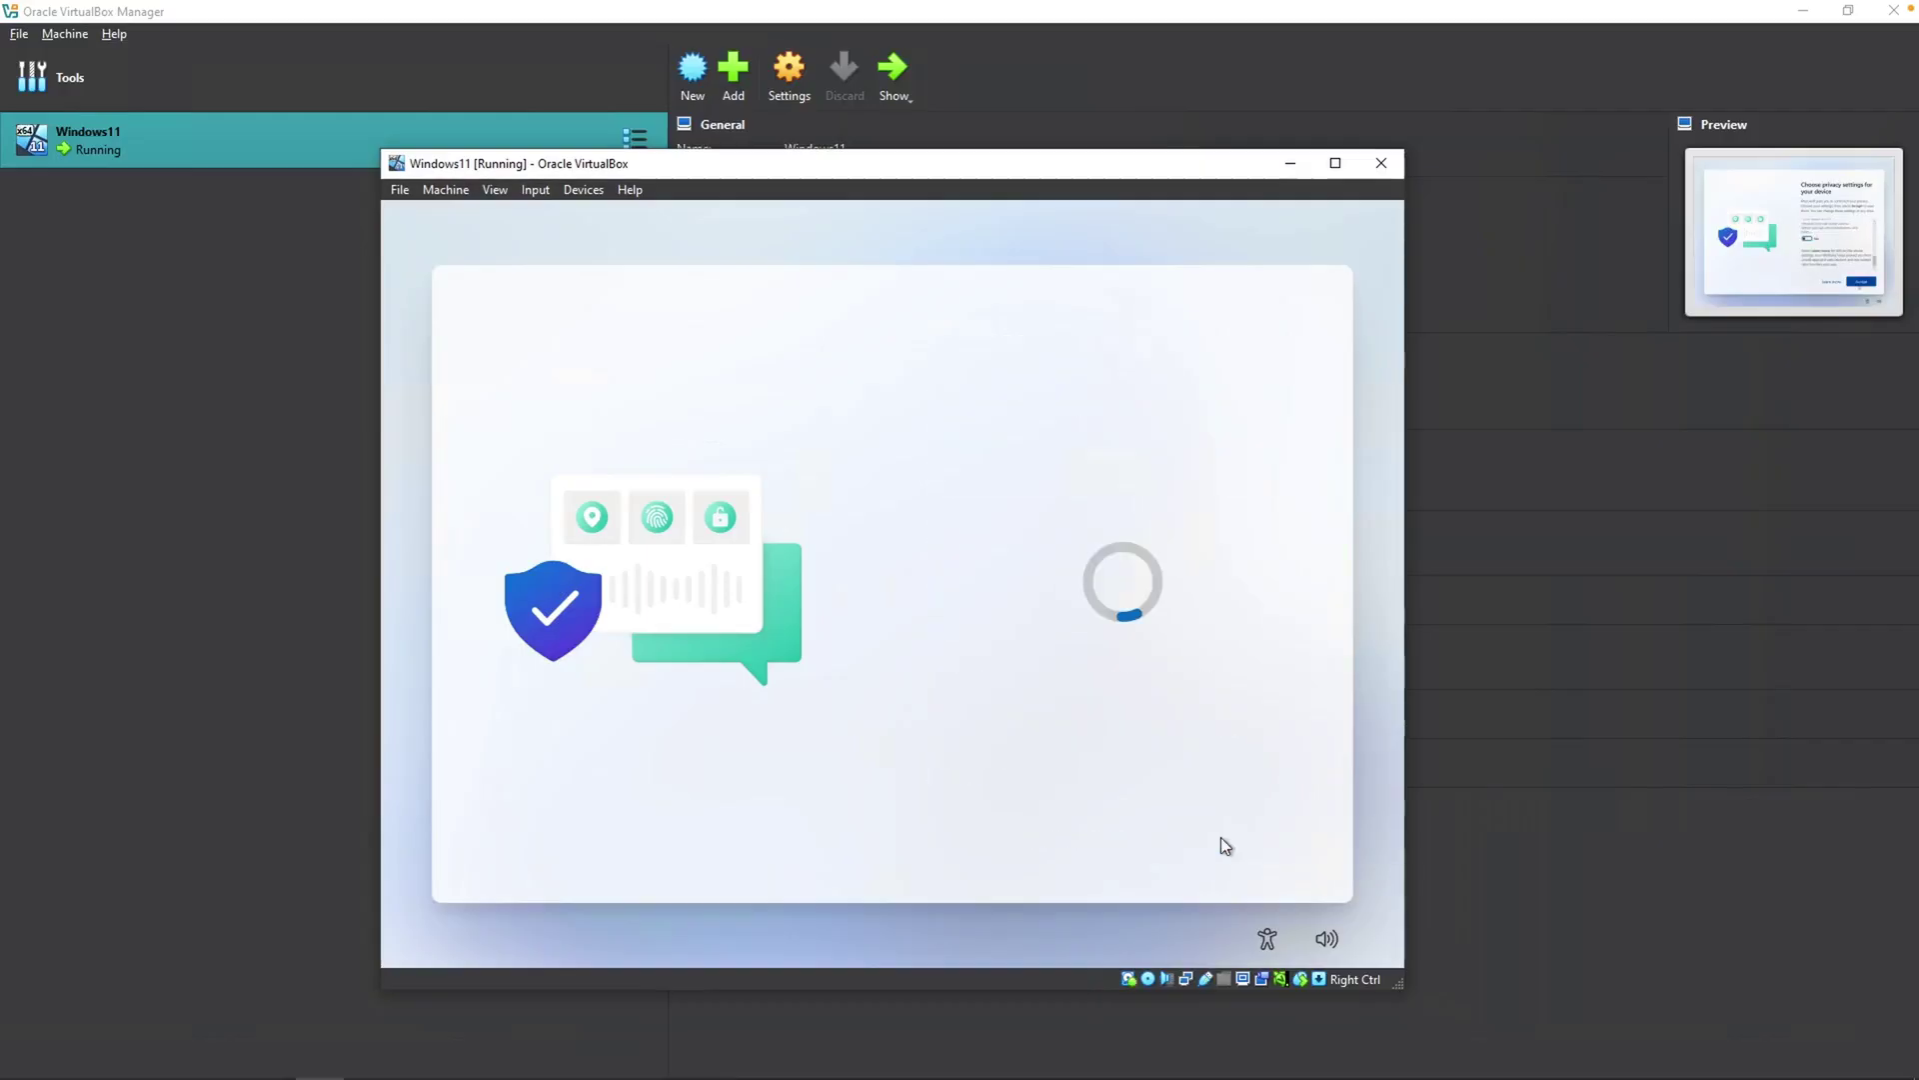
# Skip the experience customization, decline the Microsoft 365 Family and Basic offers, and finish setup at the Windows desktop
pyautogui.click(1003, 831)
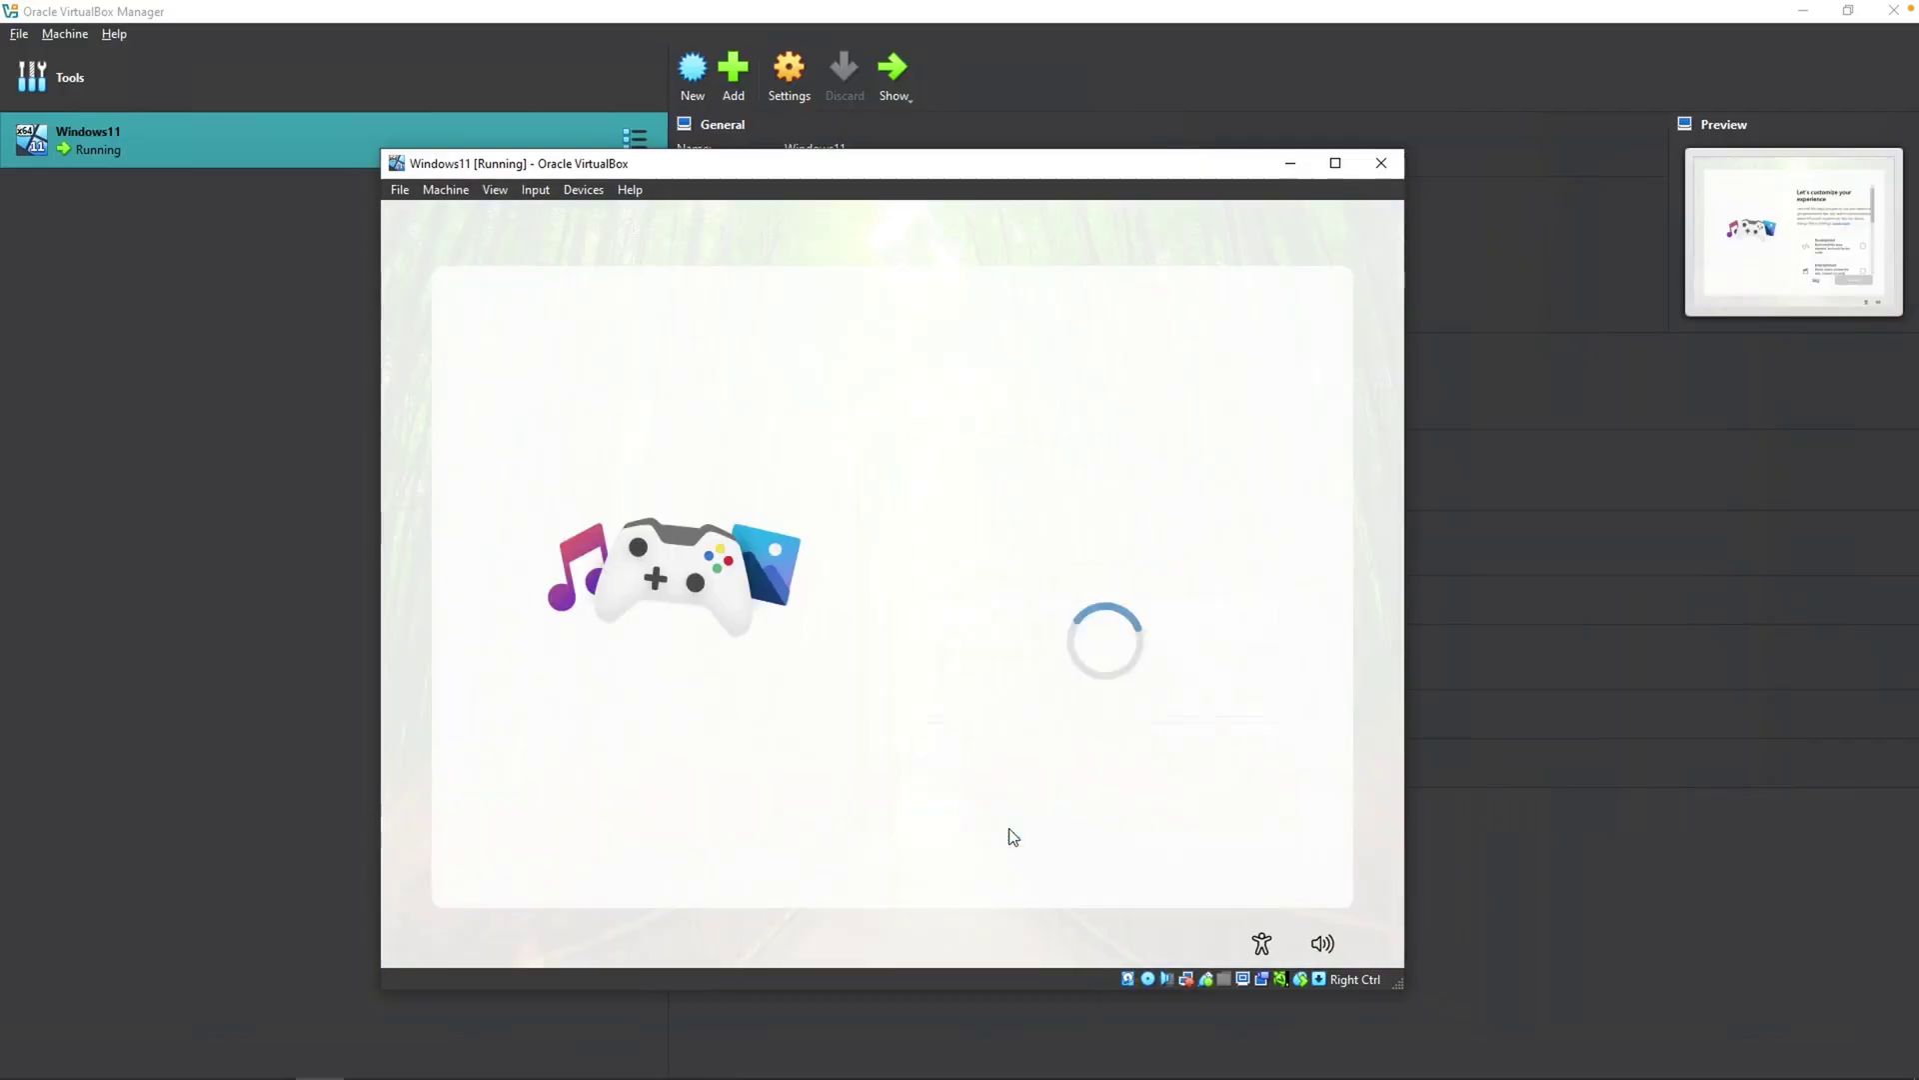
pyautogui.click(1003, 832)
pyautogui.click(1026, 836)
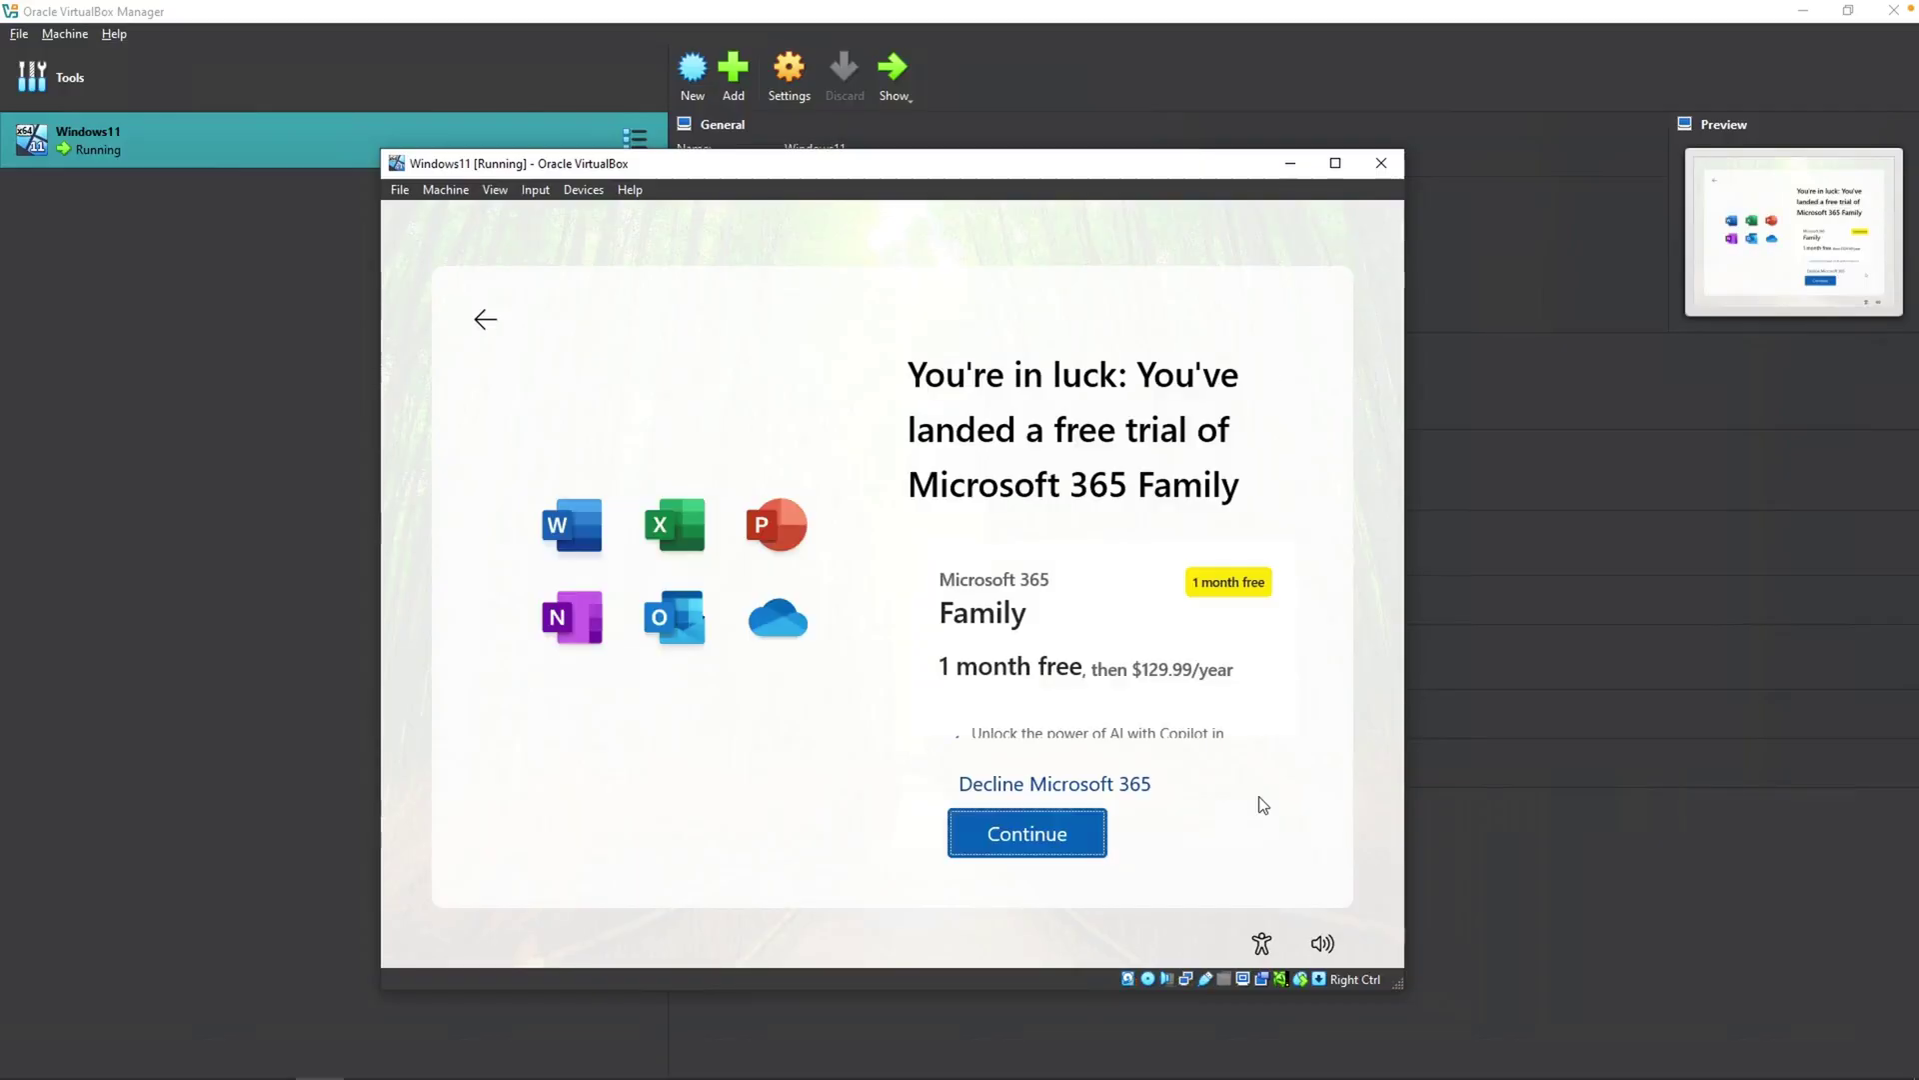
pyautogui.click(1075, 793)
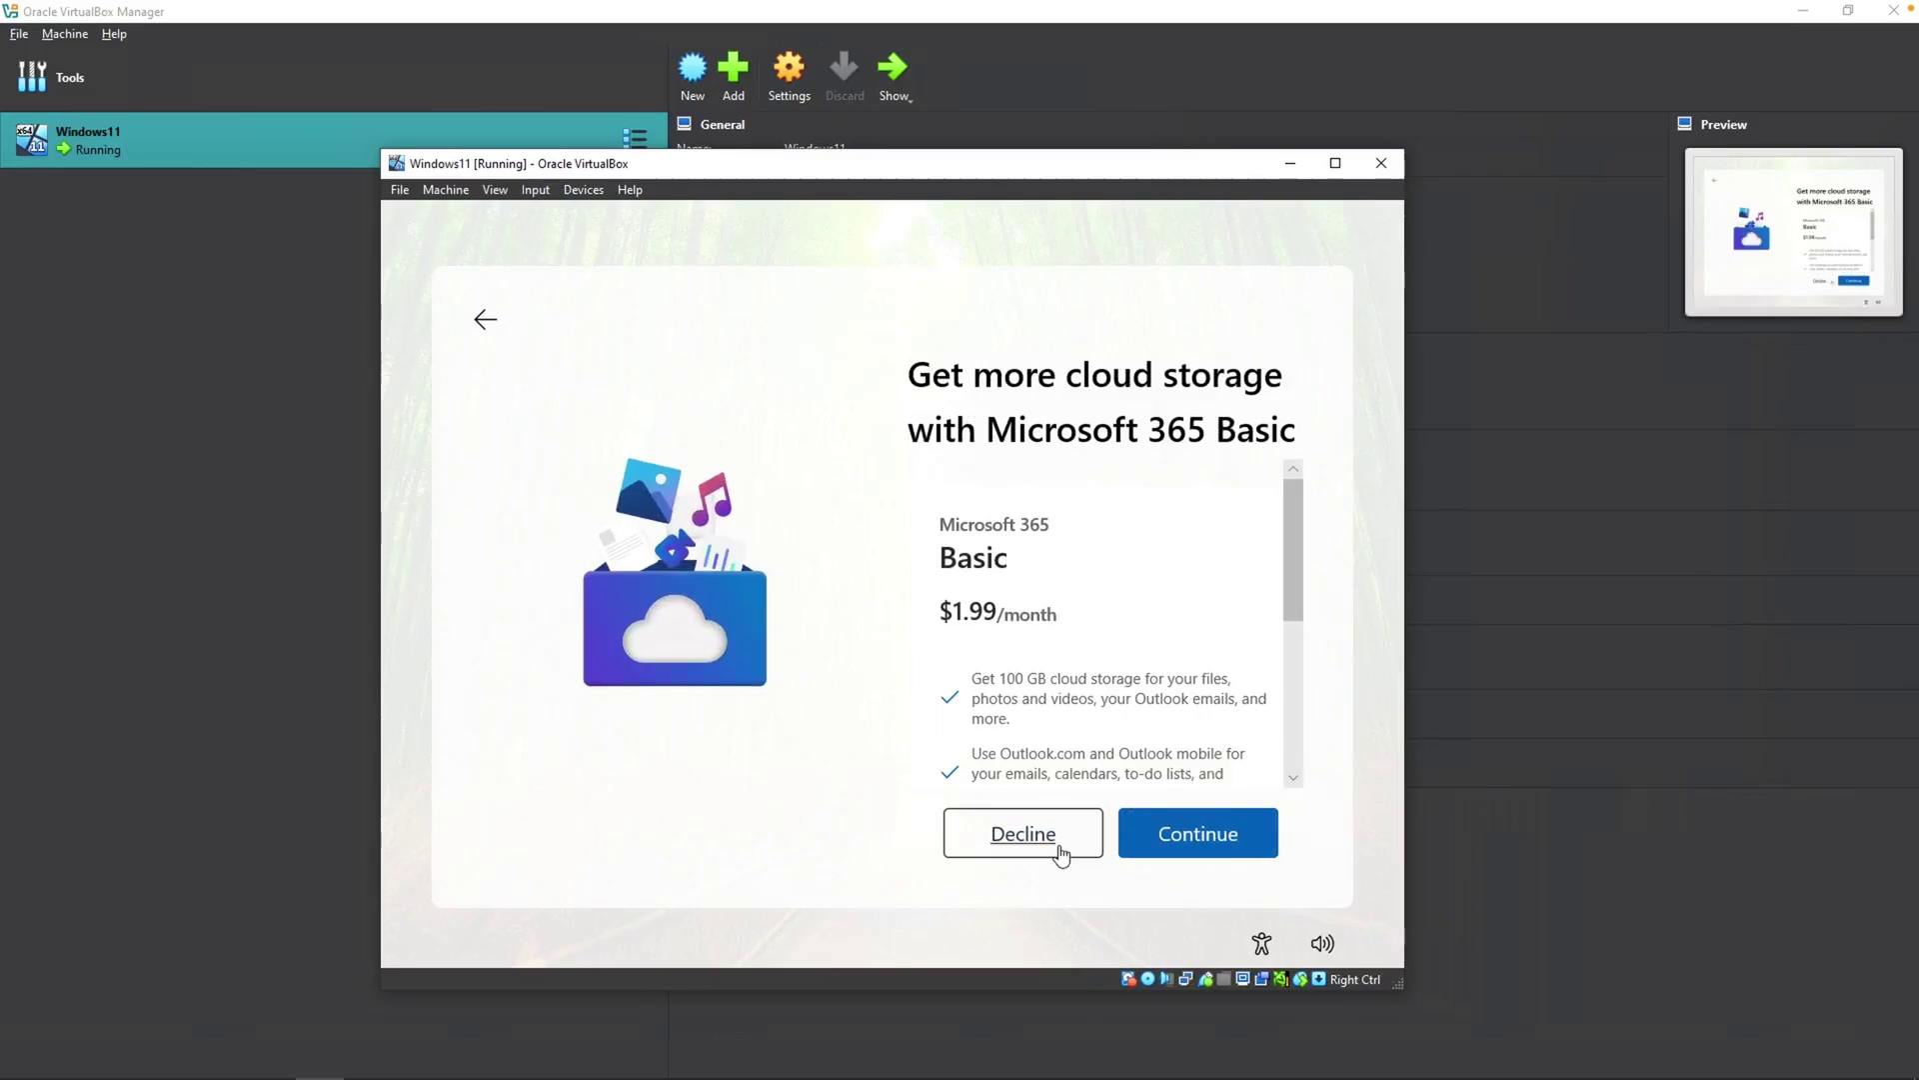
pyautogui.click(1059, 851)
pyautogui.click(1203, 848)
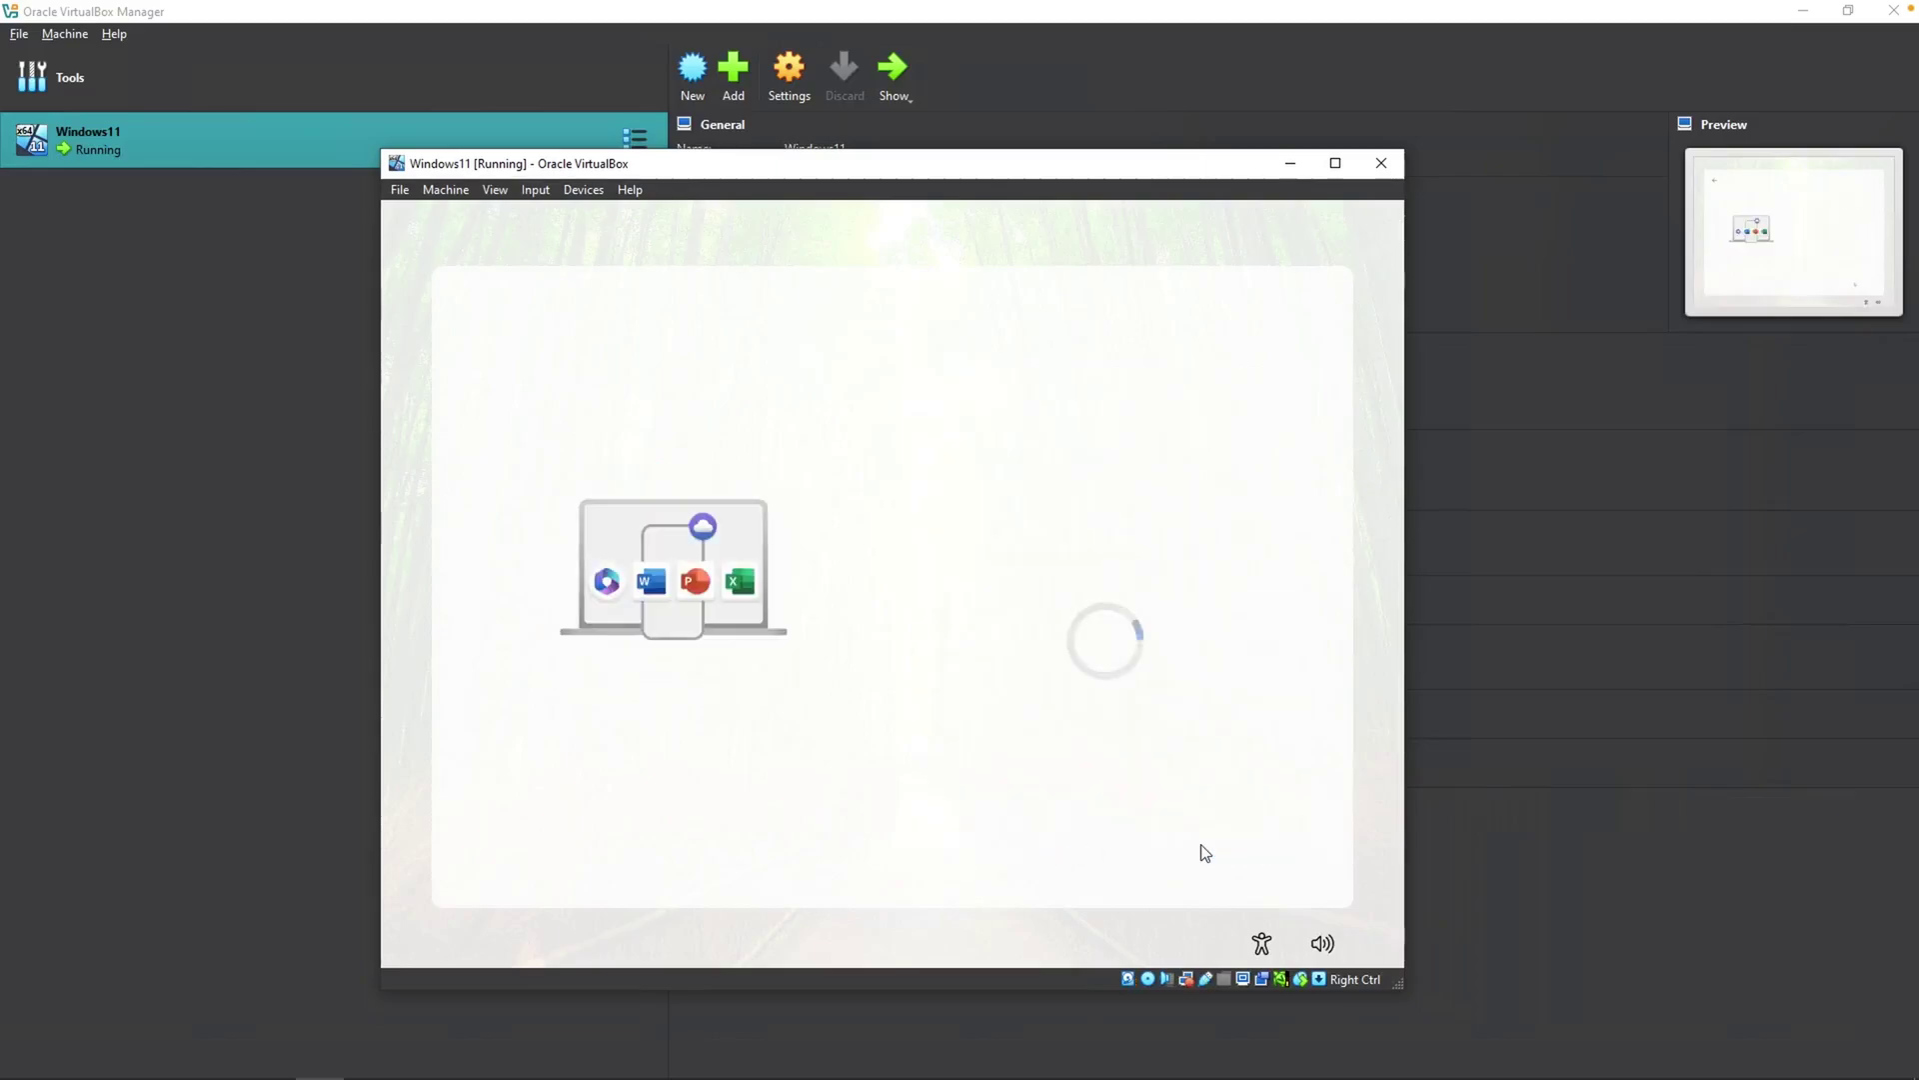
pyautogui.click(1061, 844)
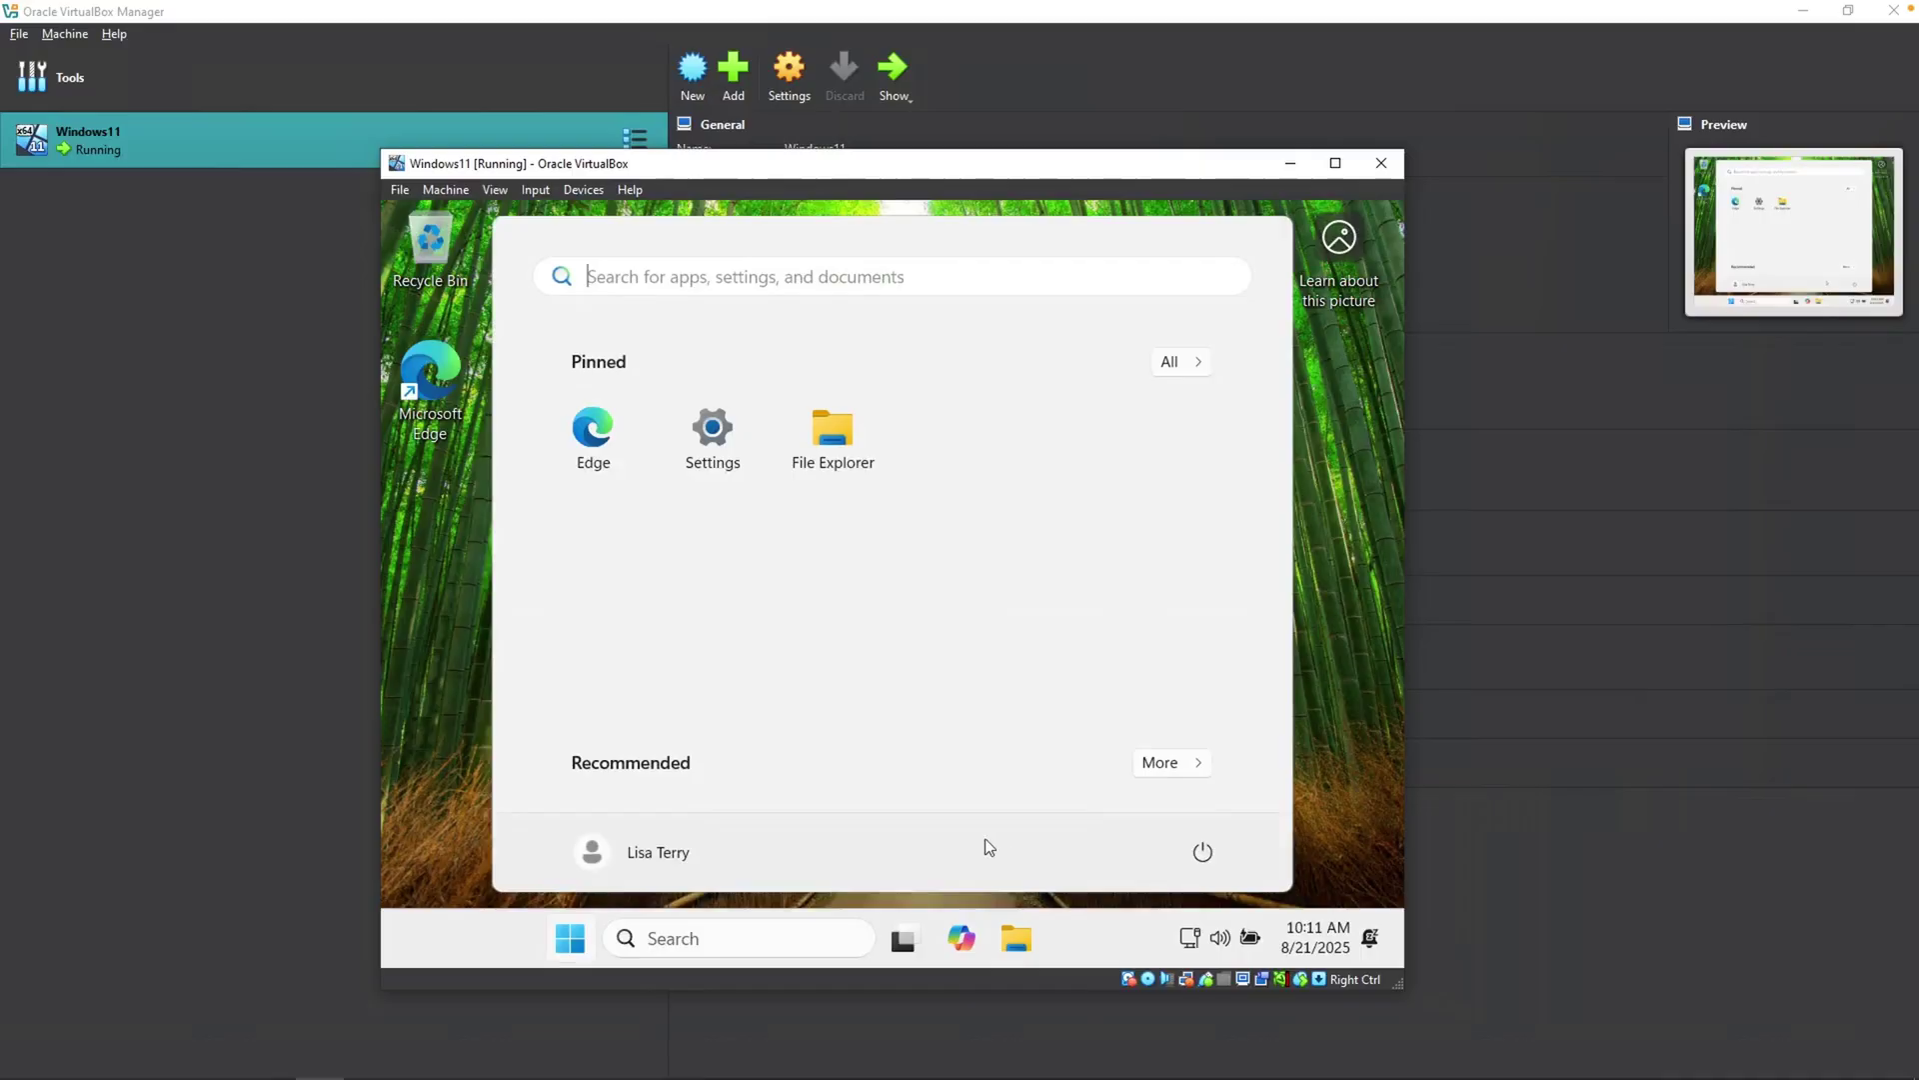
pyautogui.click(452, 622)
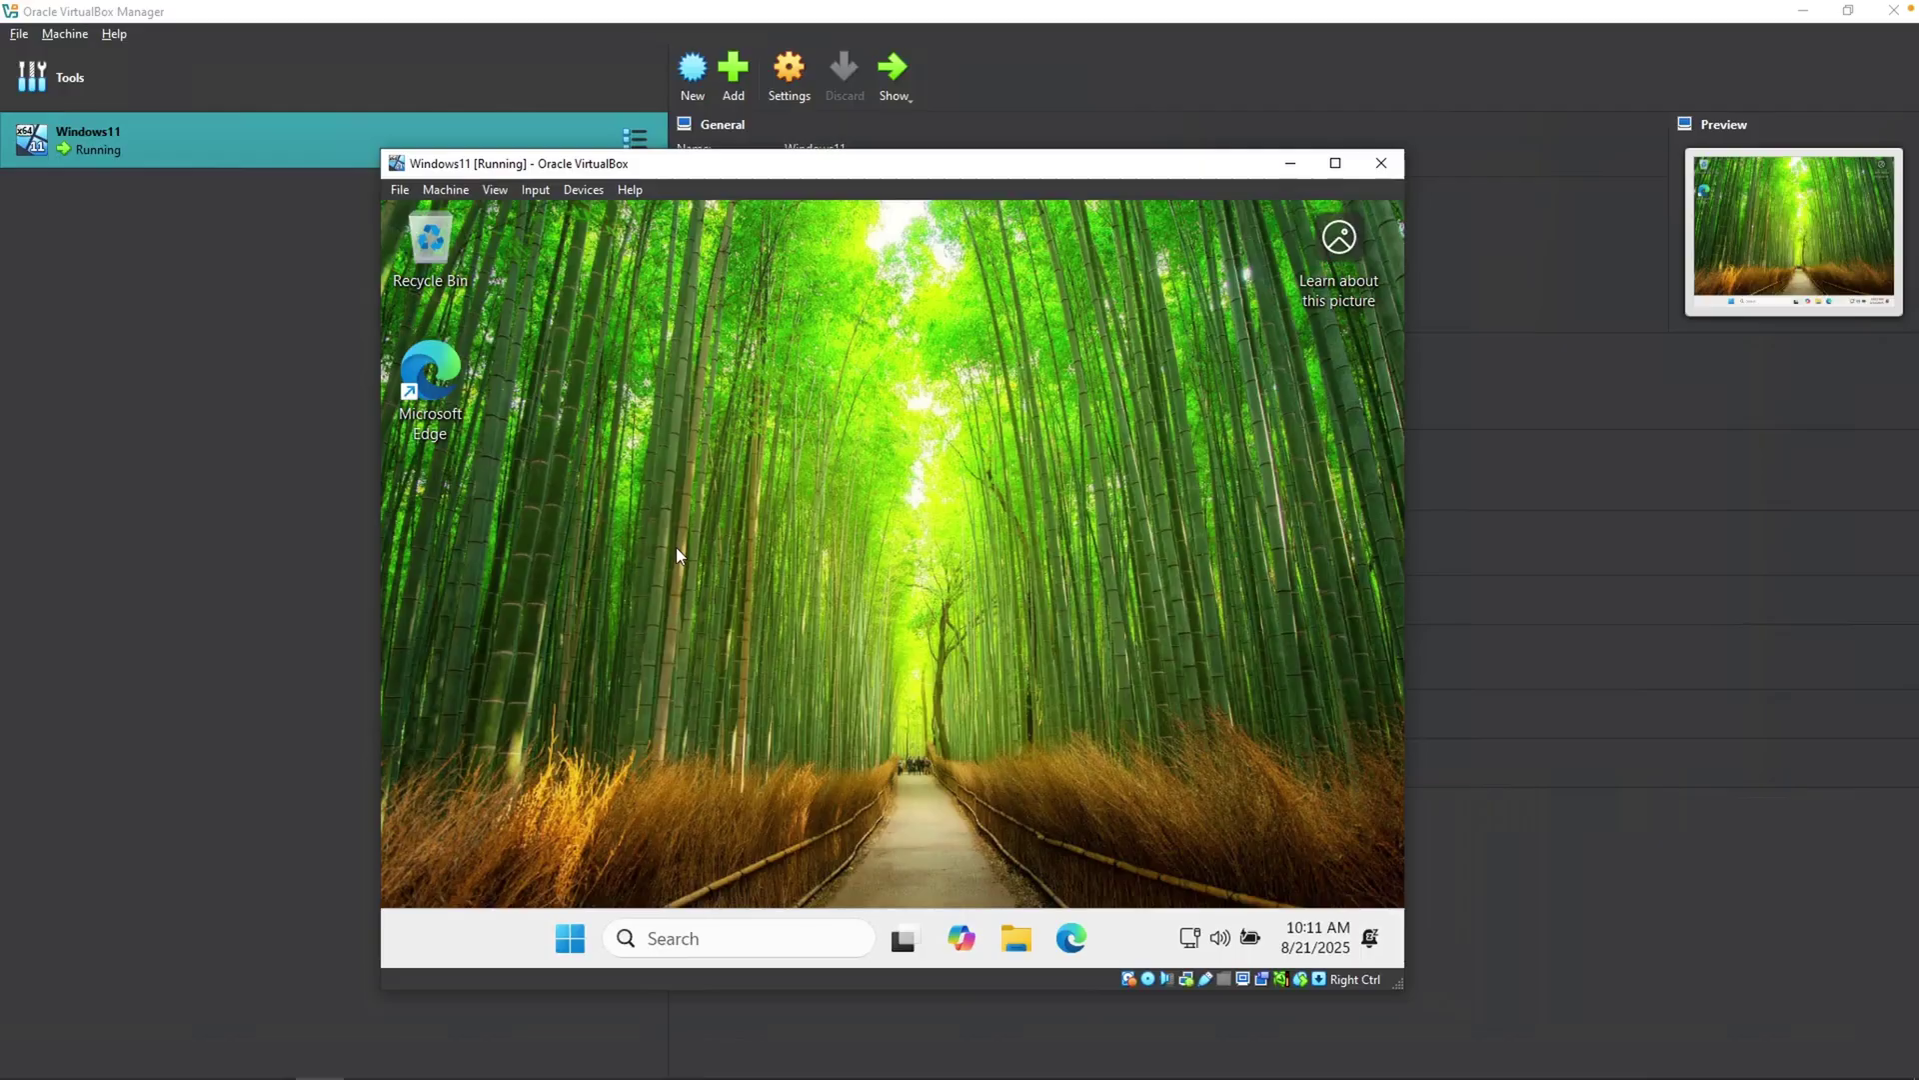
# Open Microsoft Edge and complete its first-run setup without Google data and with the Microsoft personalization option cleared
pyautogui.doubleClick(456, 386)
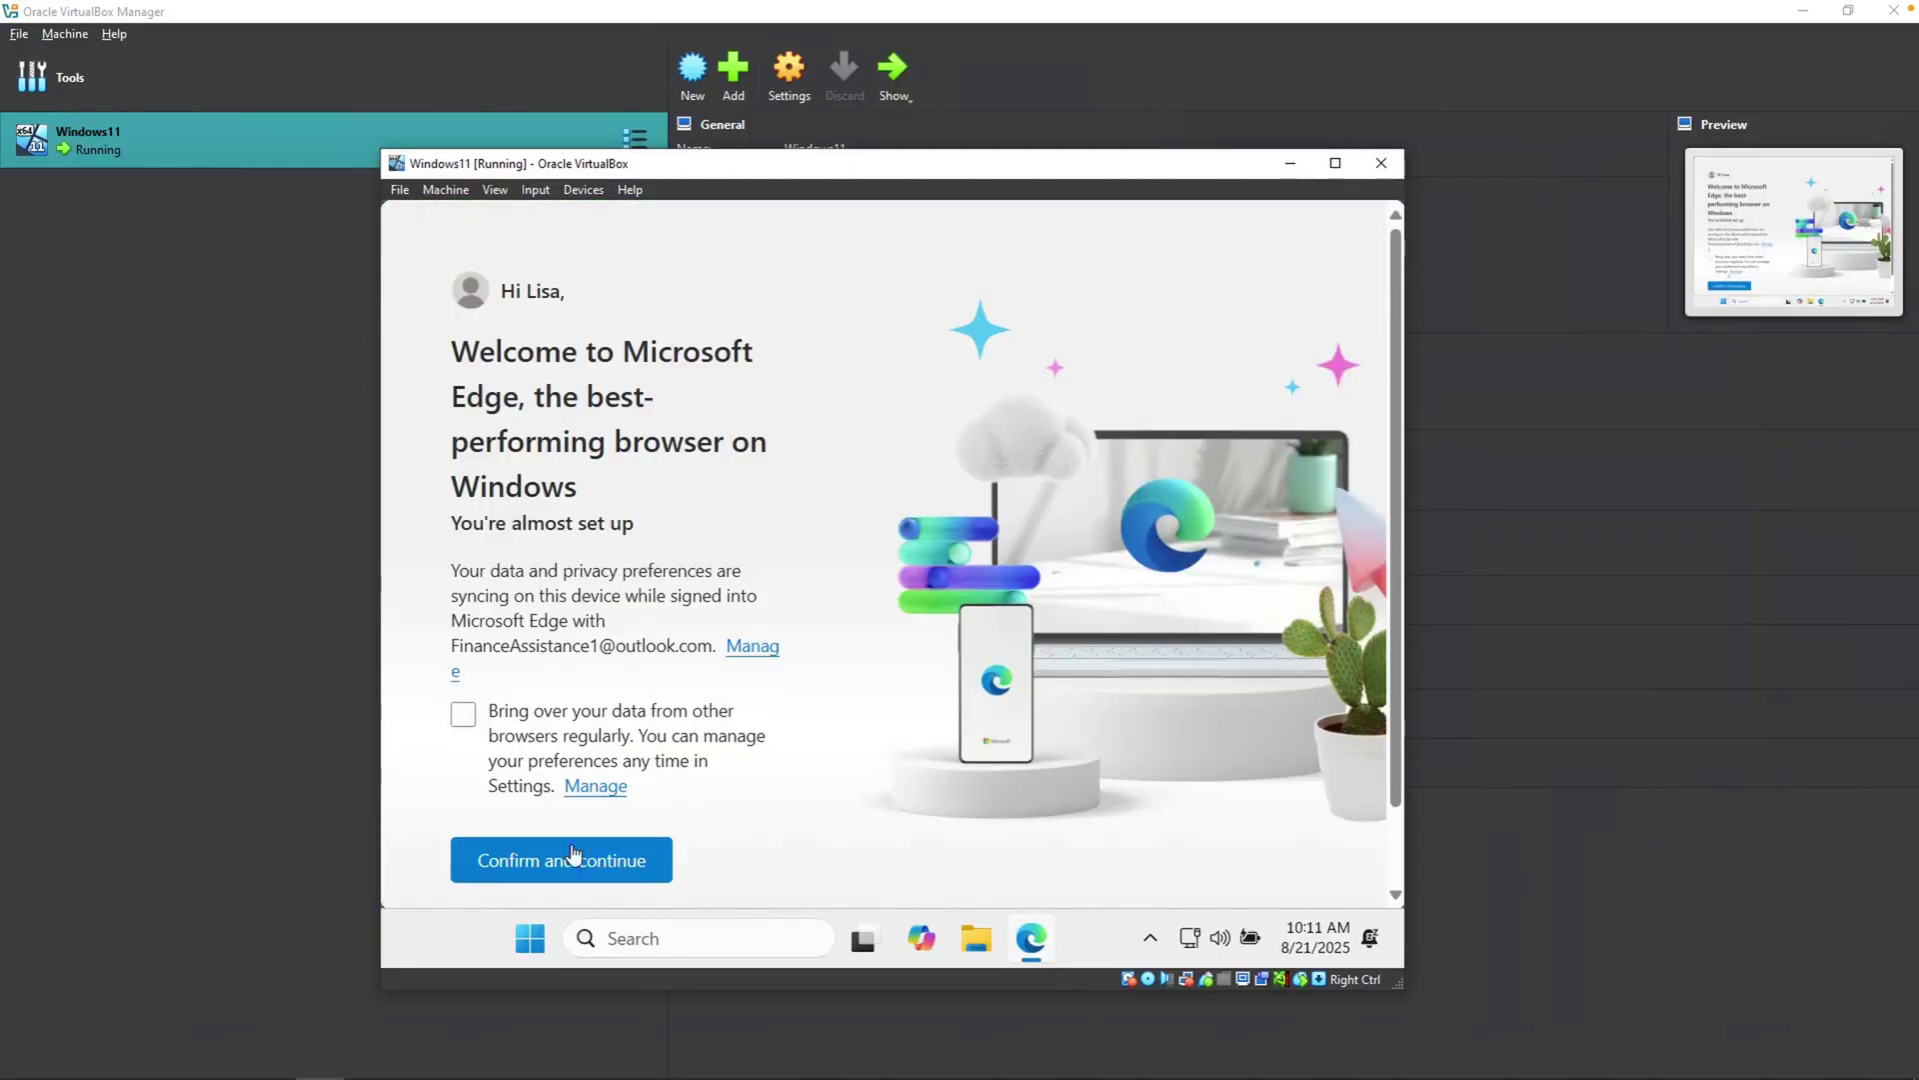
pyautogui.click(575, 858)
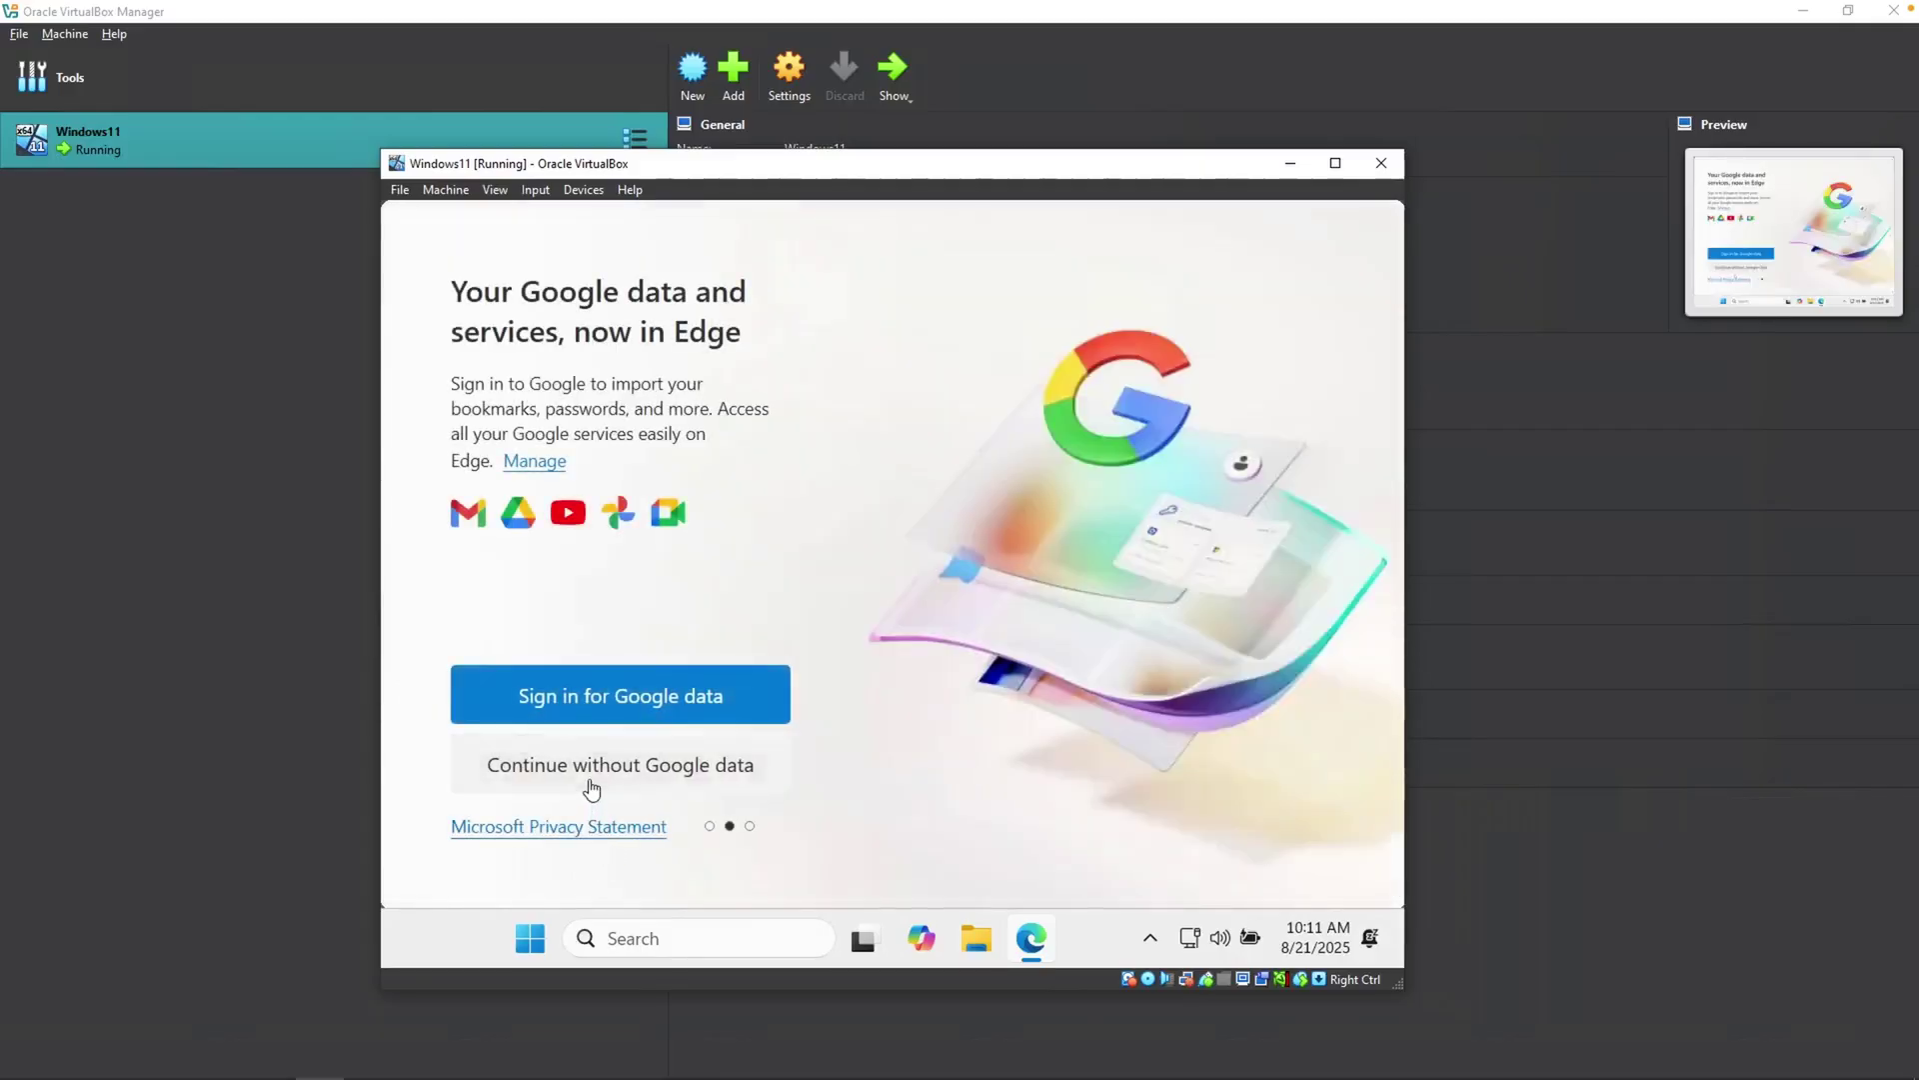
pyautogui.click(589, 784)
pyautogui.click(463, 667)
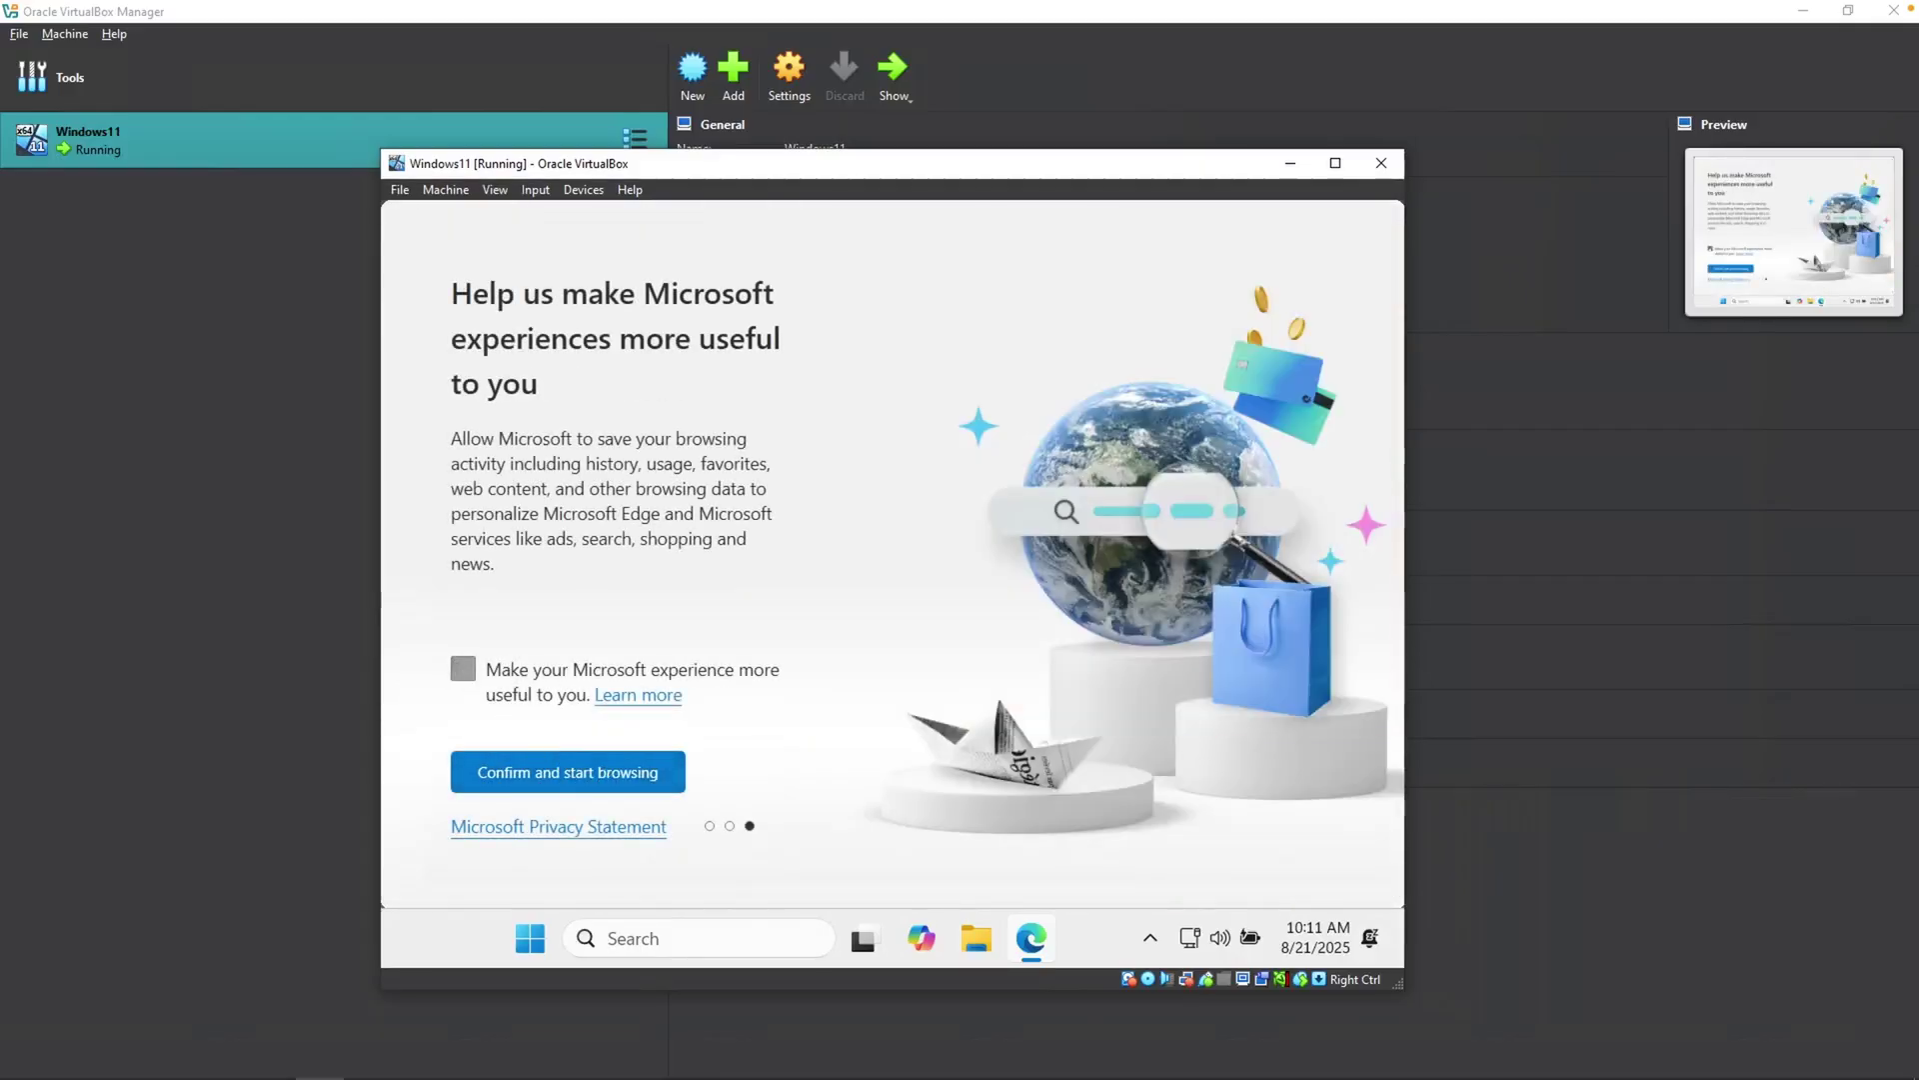
pyautogui.click(558, 792)
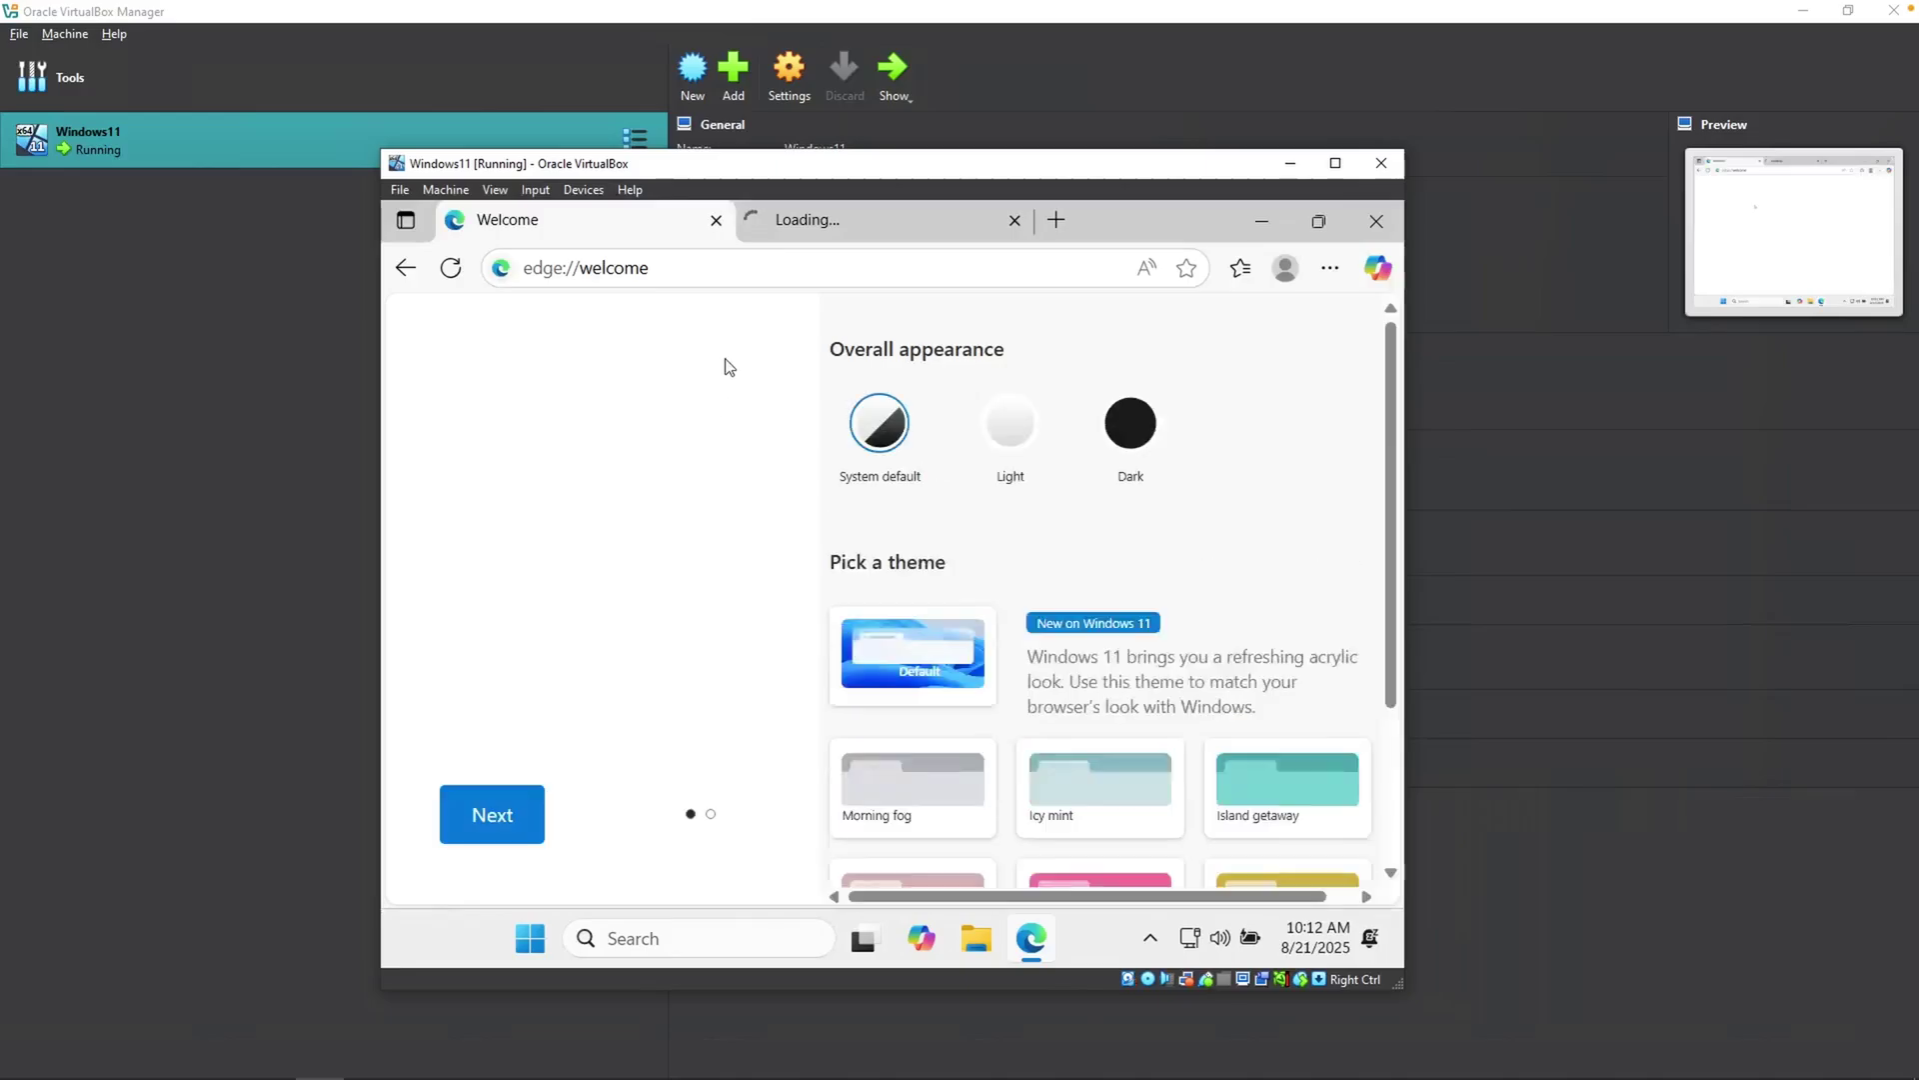
# Search the web for sysmon and open the Sysmon - Sysinternals page on Microsoft Learn
pyautogui.click(723, 270)
pyautogui.write('sysmon')
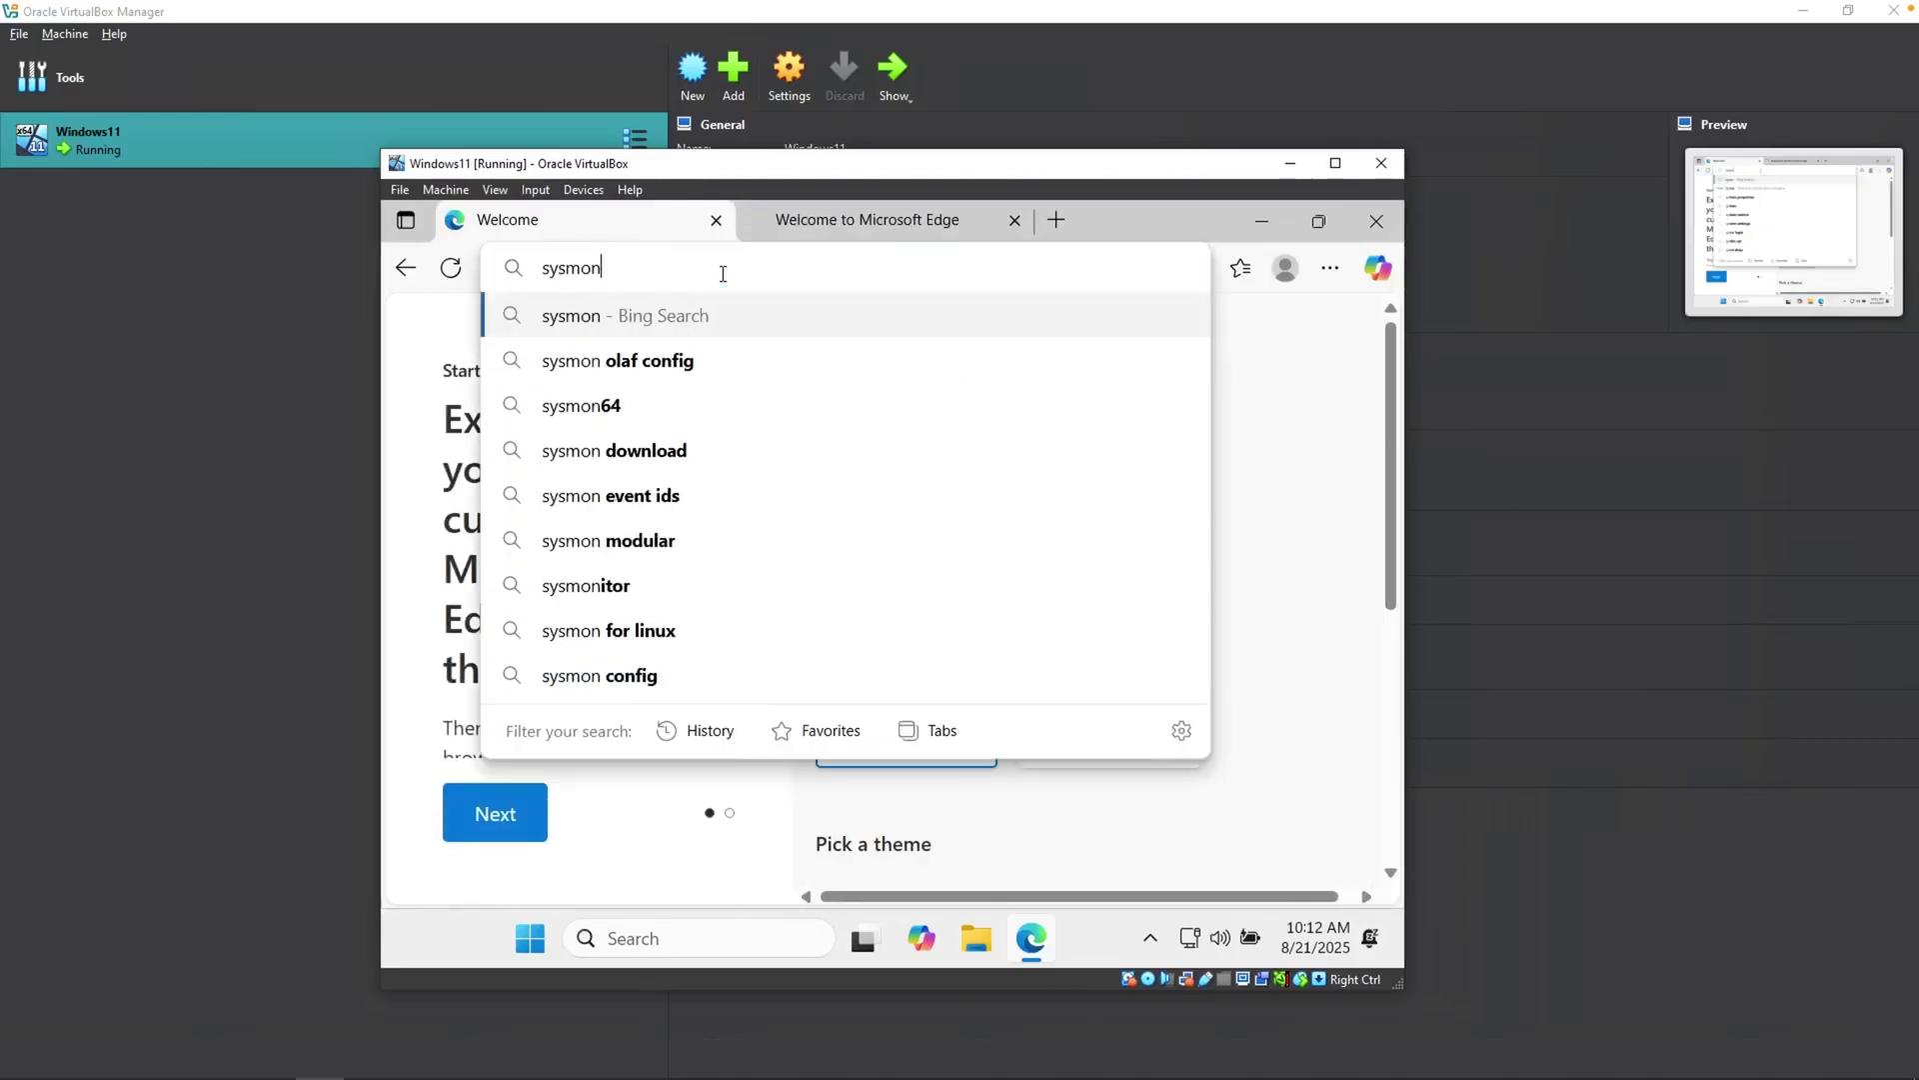
pyautogui.press('Return')
pyautogui.scroll(-5, 695, 447)
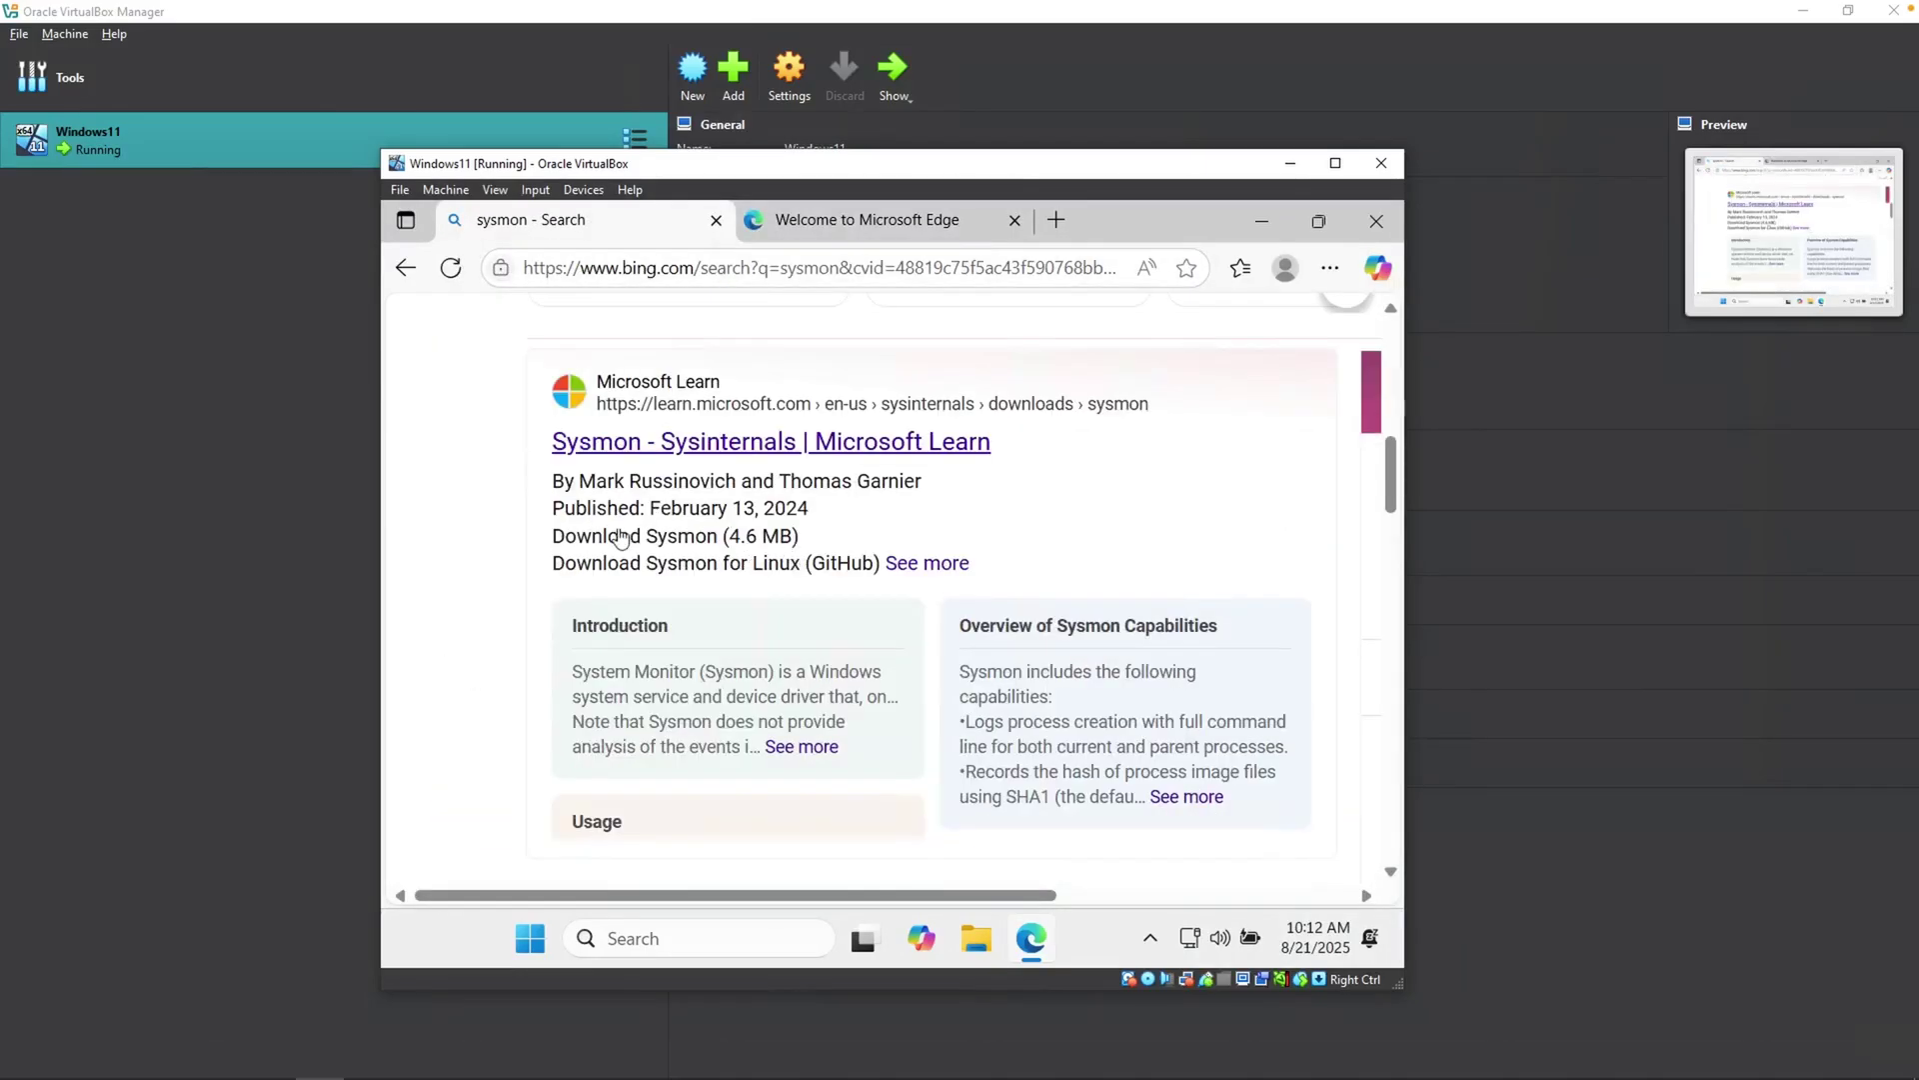
pyautogui.click(669, 452)
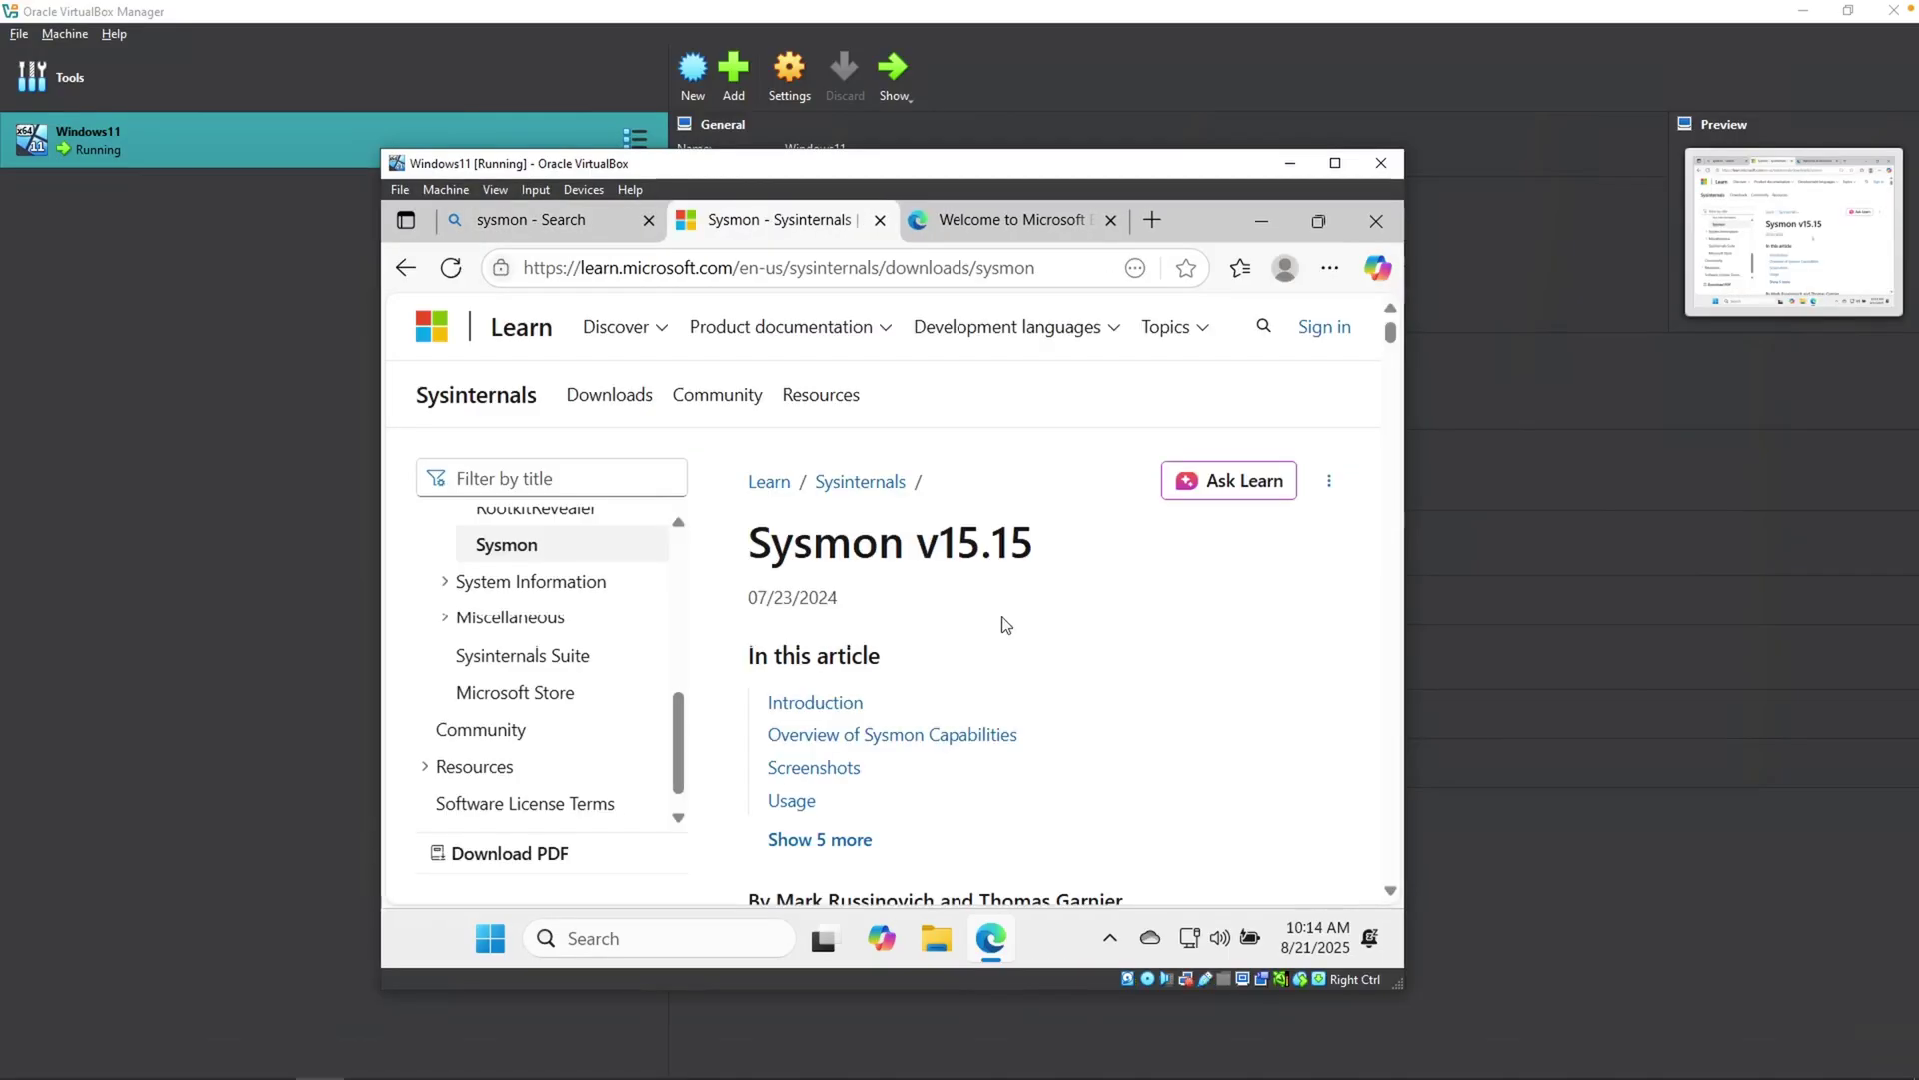
# Download Sysmon.zip from the Sysinternals page and show the file in its Downloads folder
pyautogui.scroll(-3, 1003, 626)
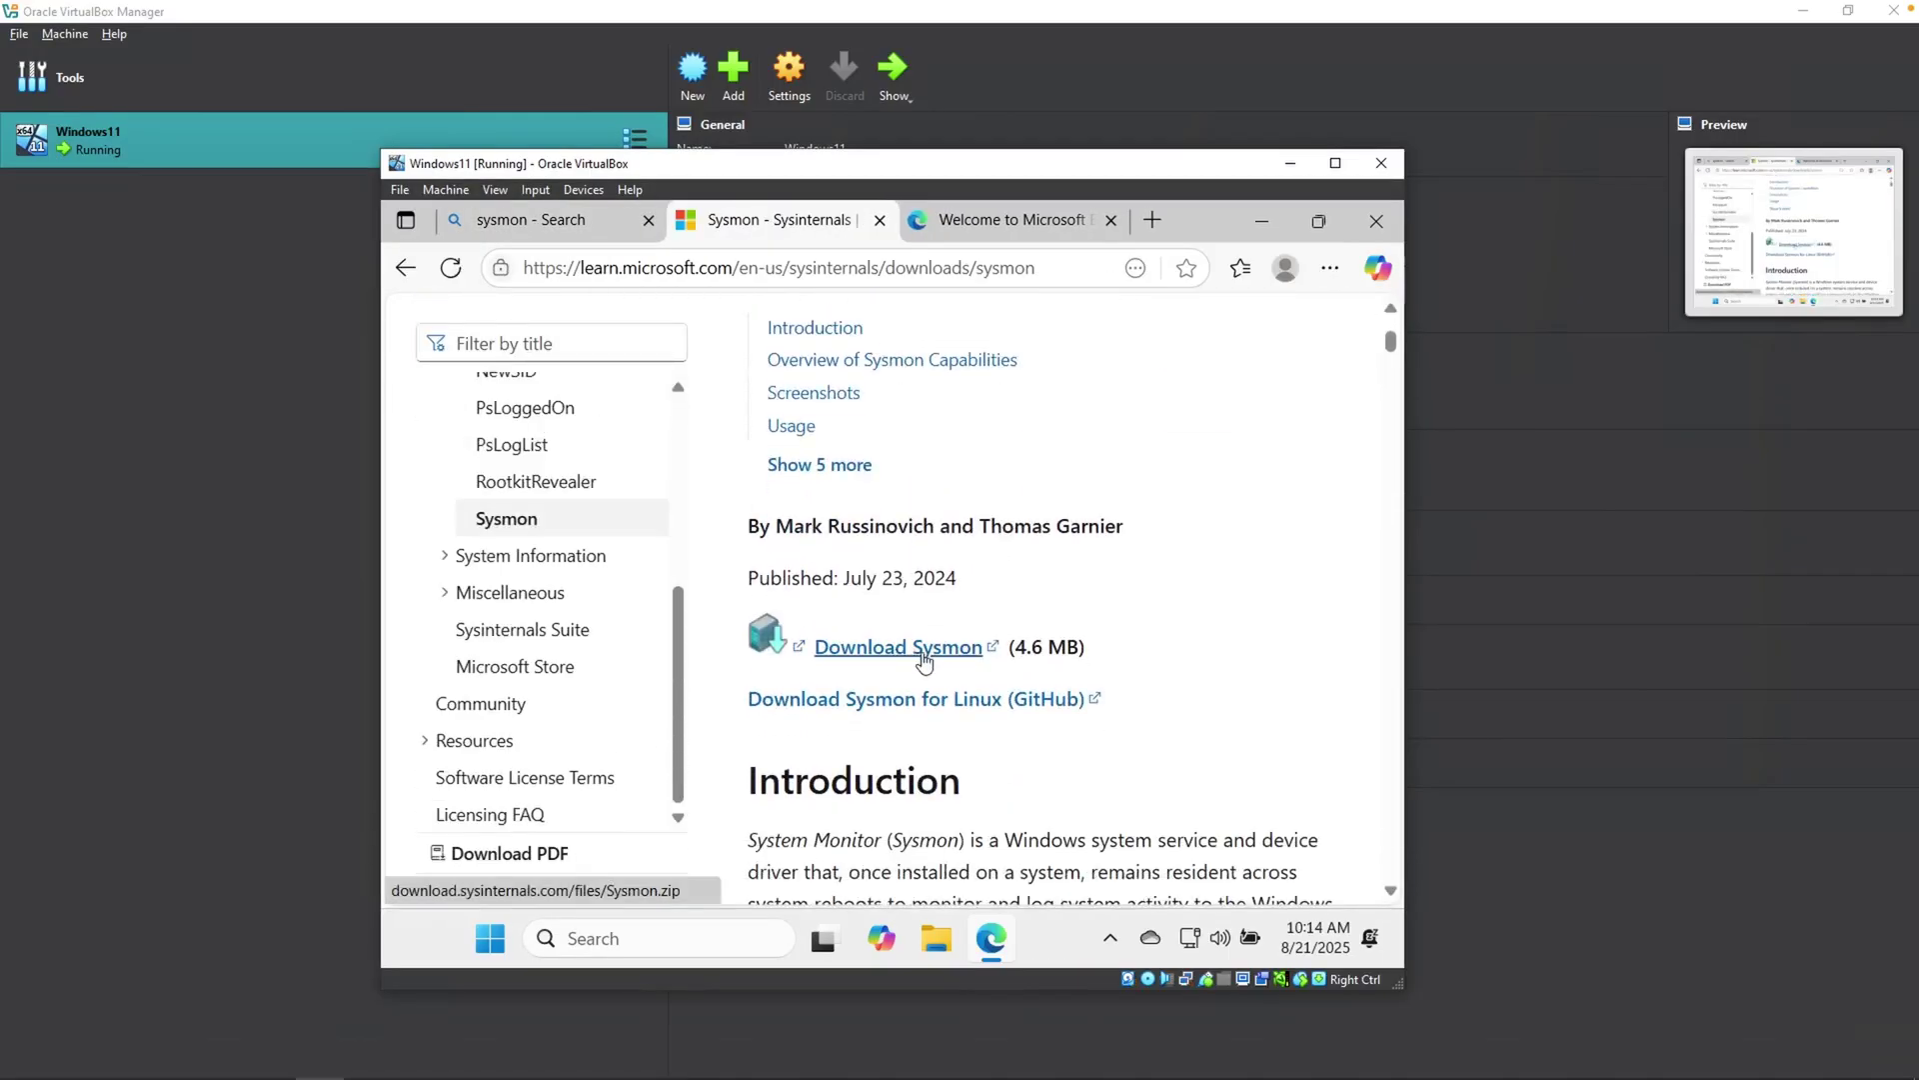
pyautogui.click(921, 650)
pyautogui.scroll(4, 1243, 758)
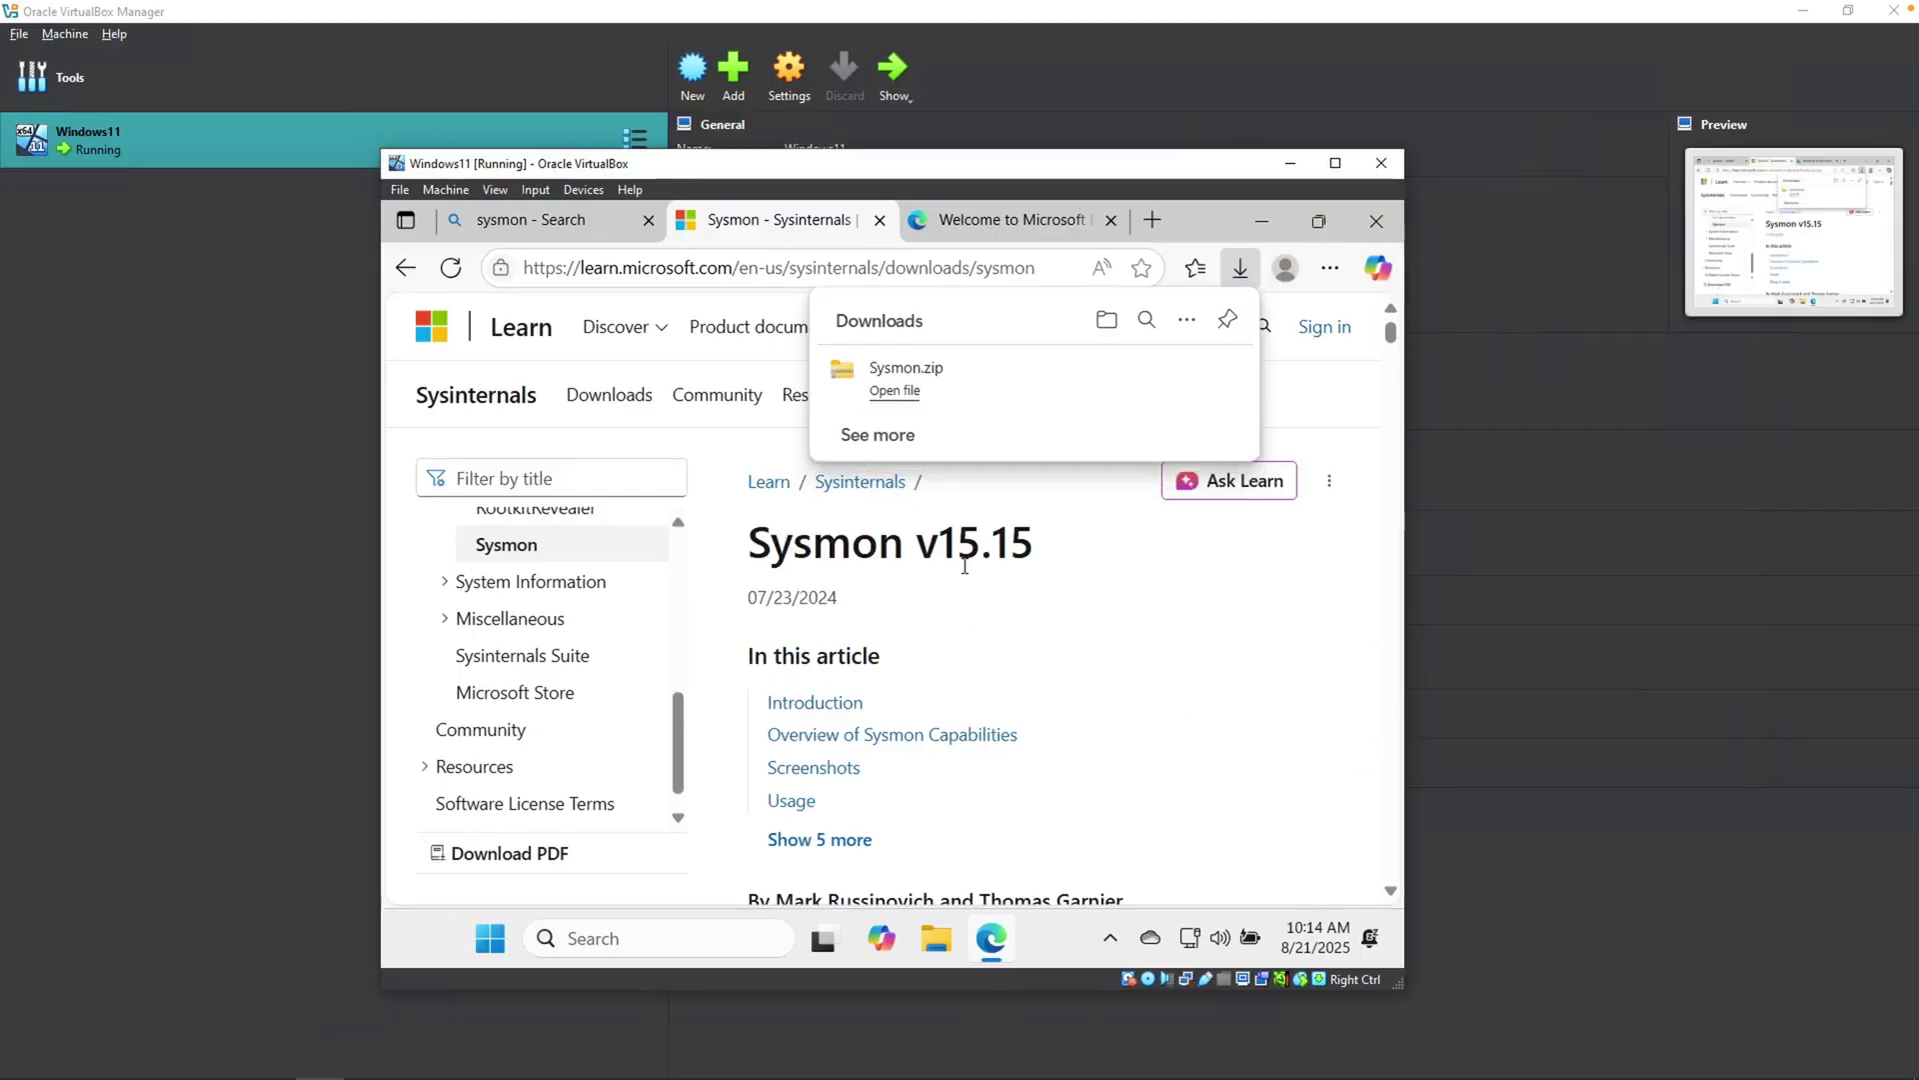
pyautogui.hotkey('alt', 'f')
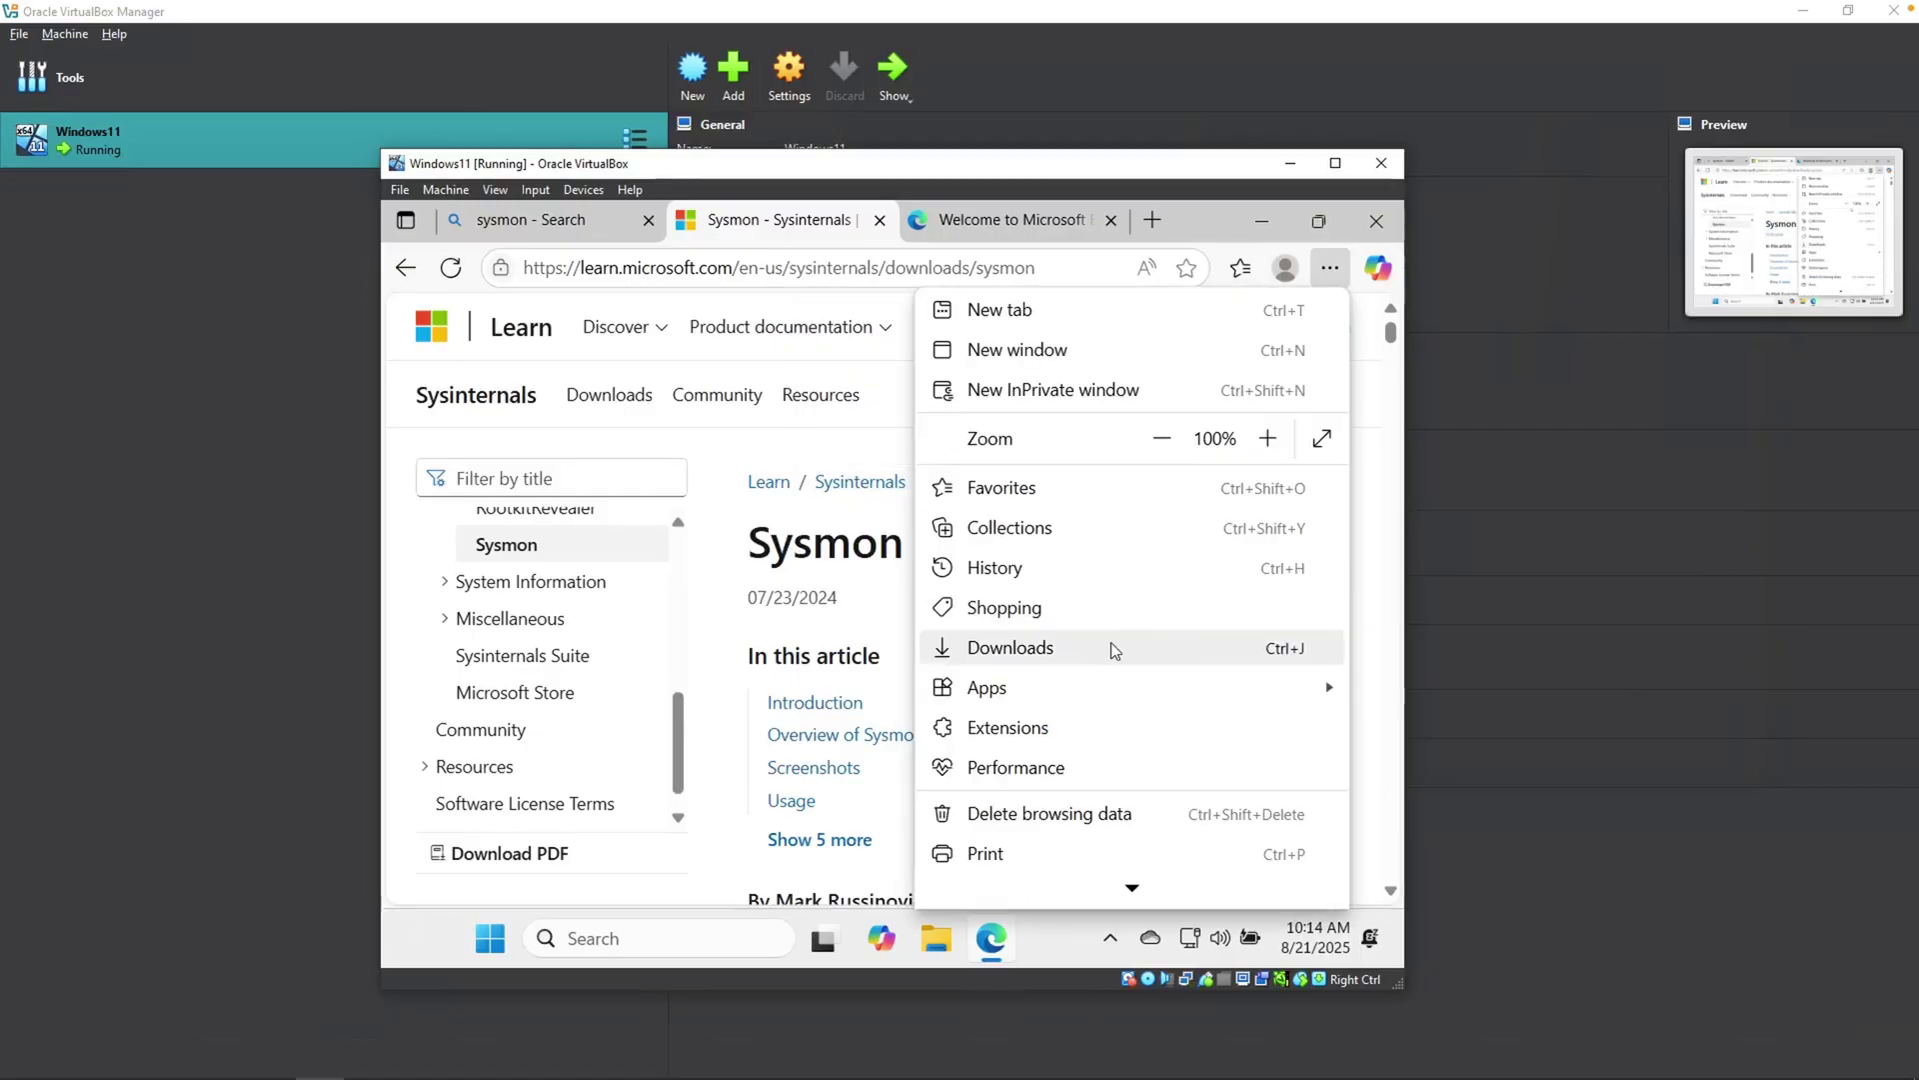
pyautogui.click(1112, 645)
pyautogui.click(1184, 370)
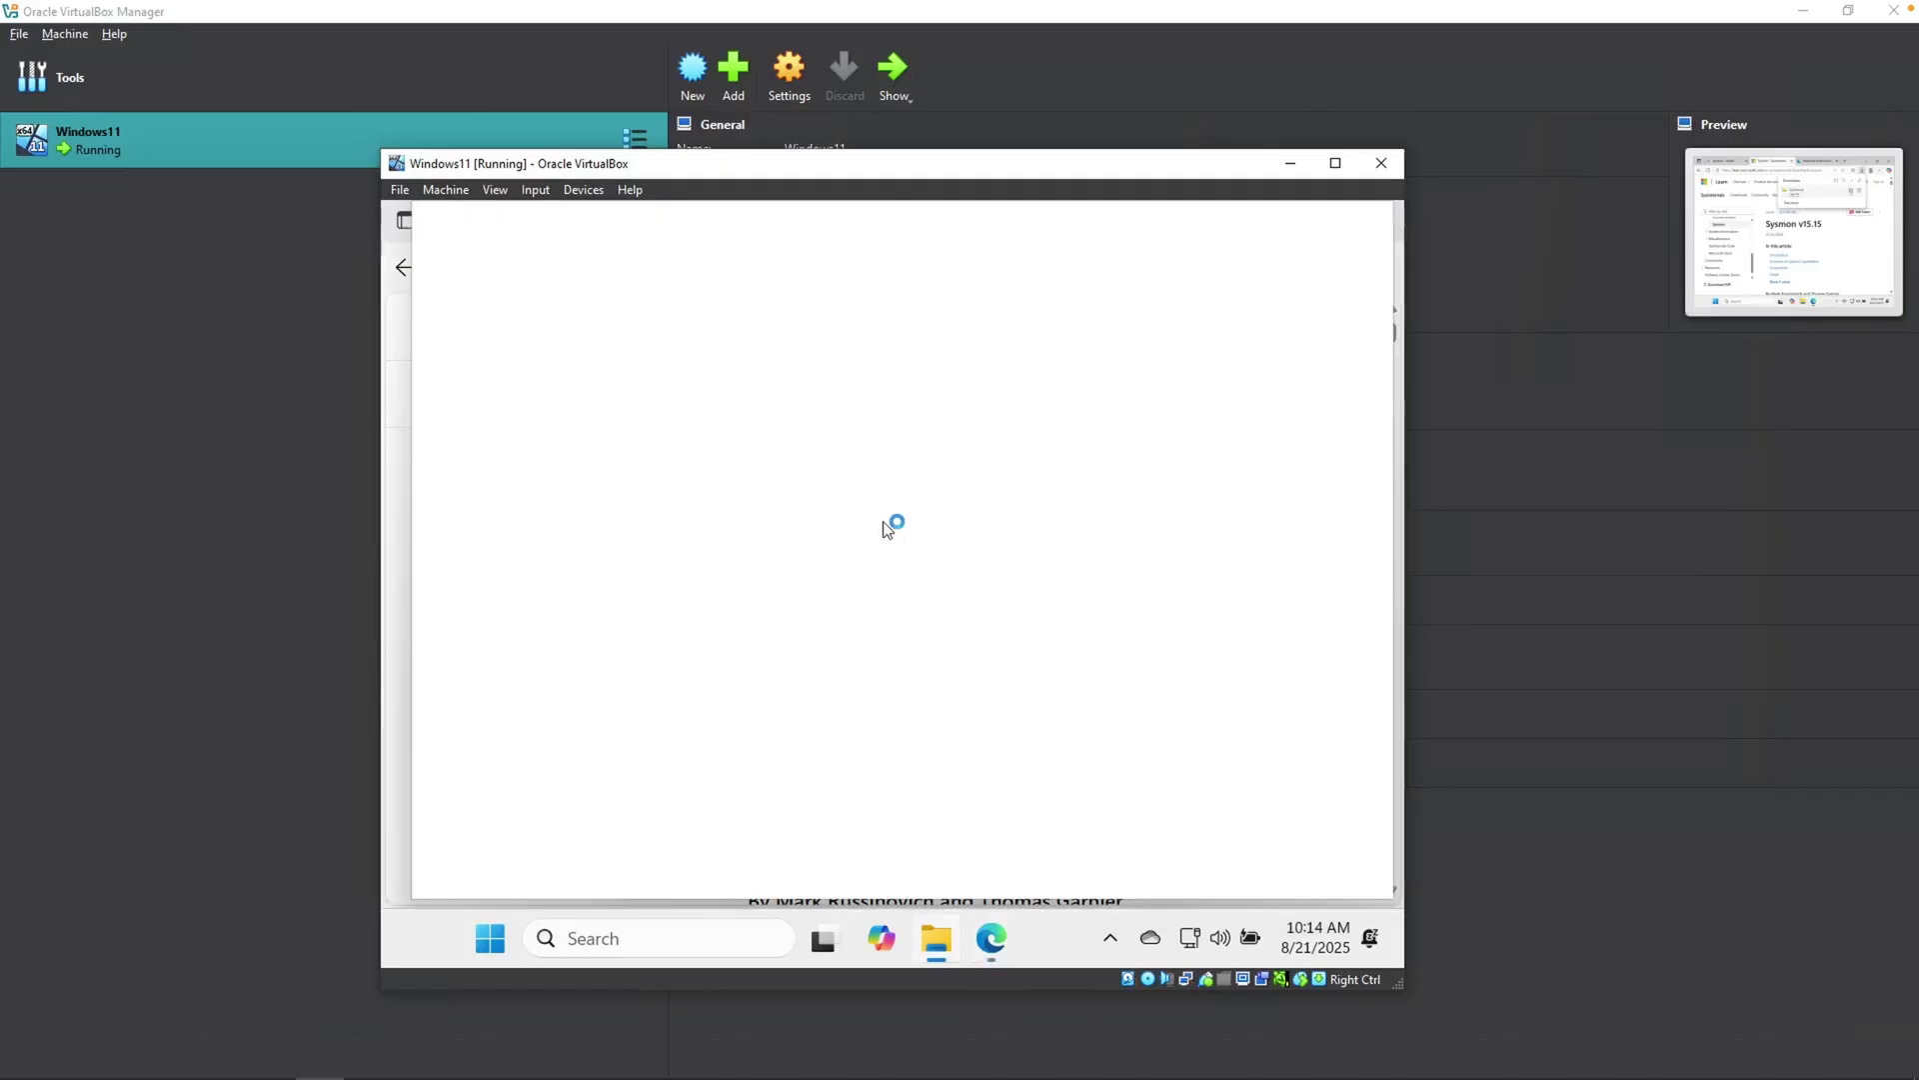
# Extract Sysmon.zip into a Sysmon folder in Downloads and select the Sysmon64 application
pyautogui.rightClick(685, 466)
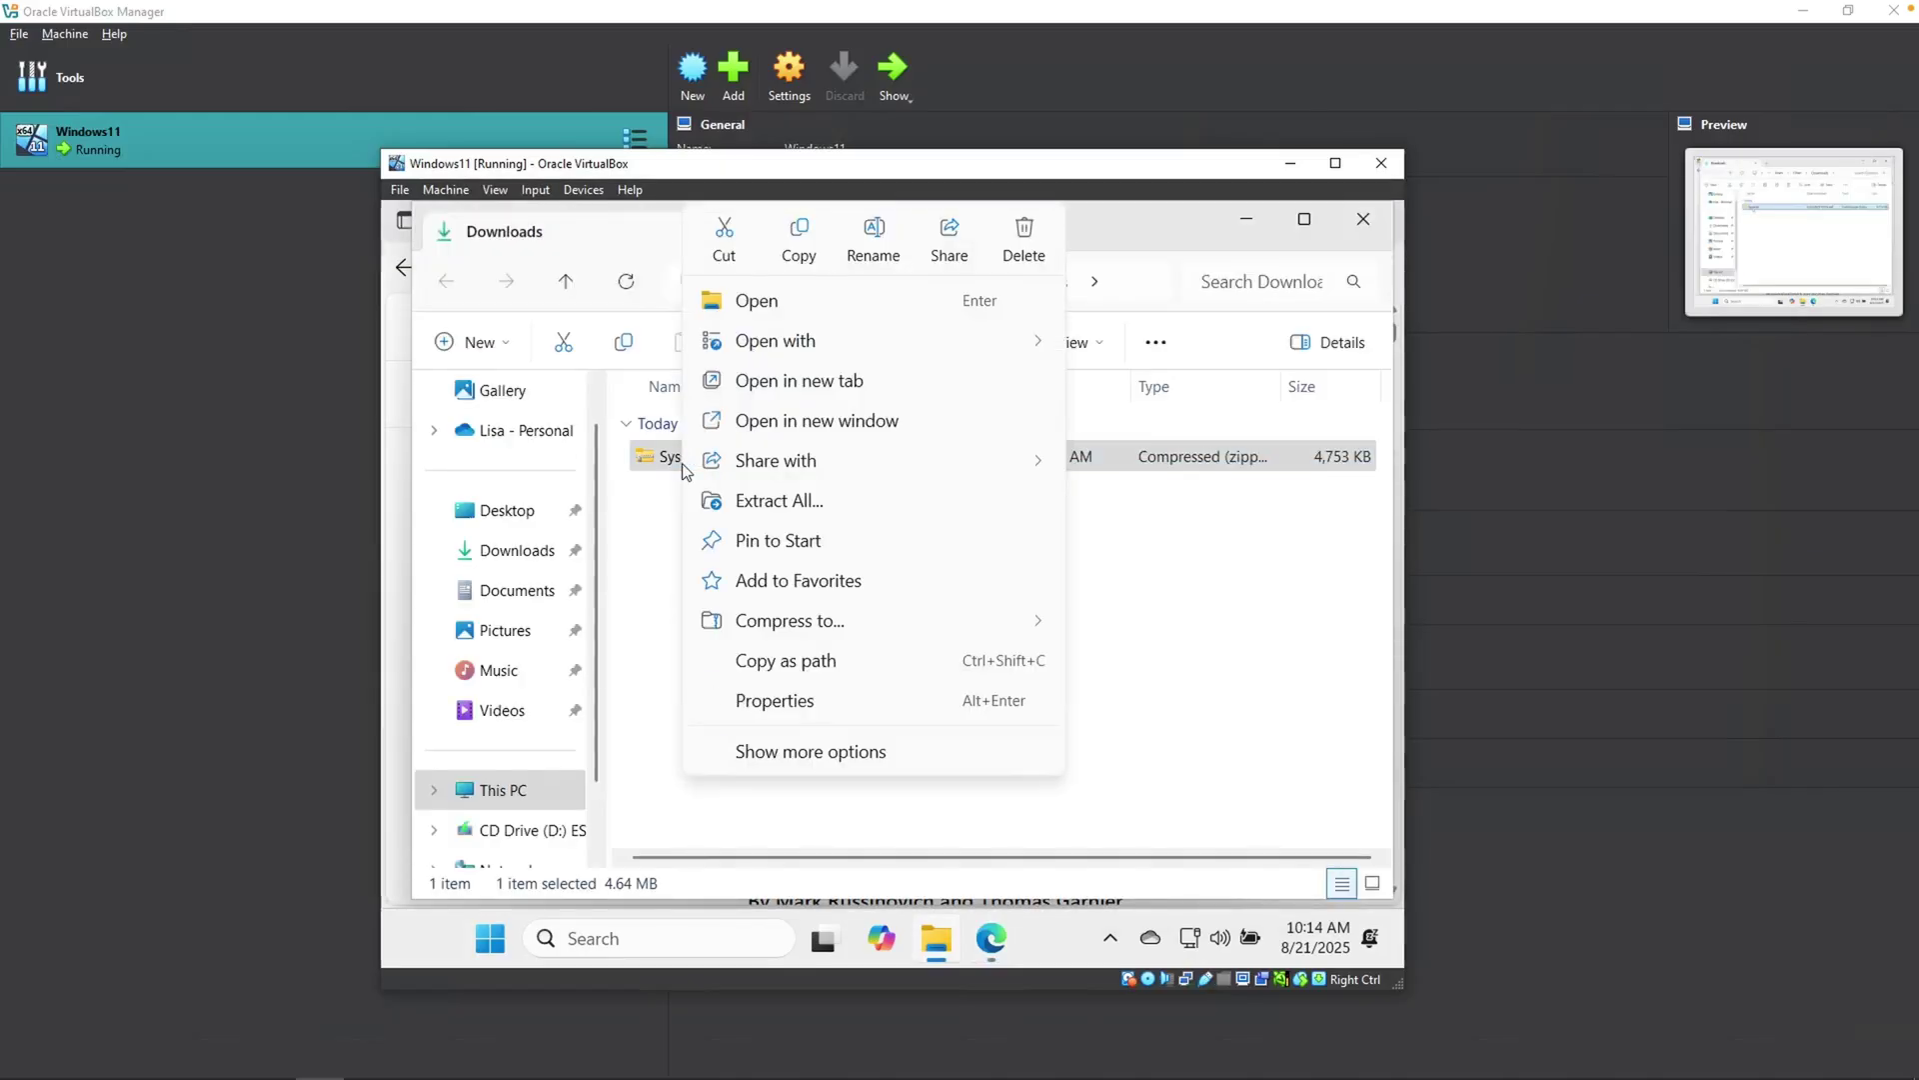
pyautogui.click(776, 501)
pyautogui.click(1088, 814)
pyautogui.click(724, 534)
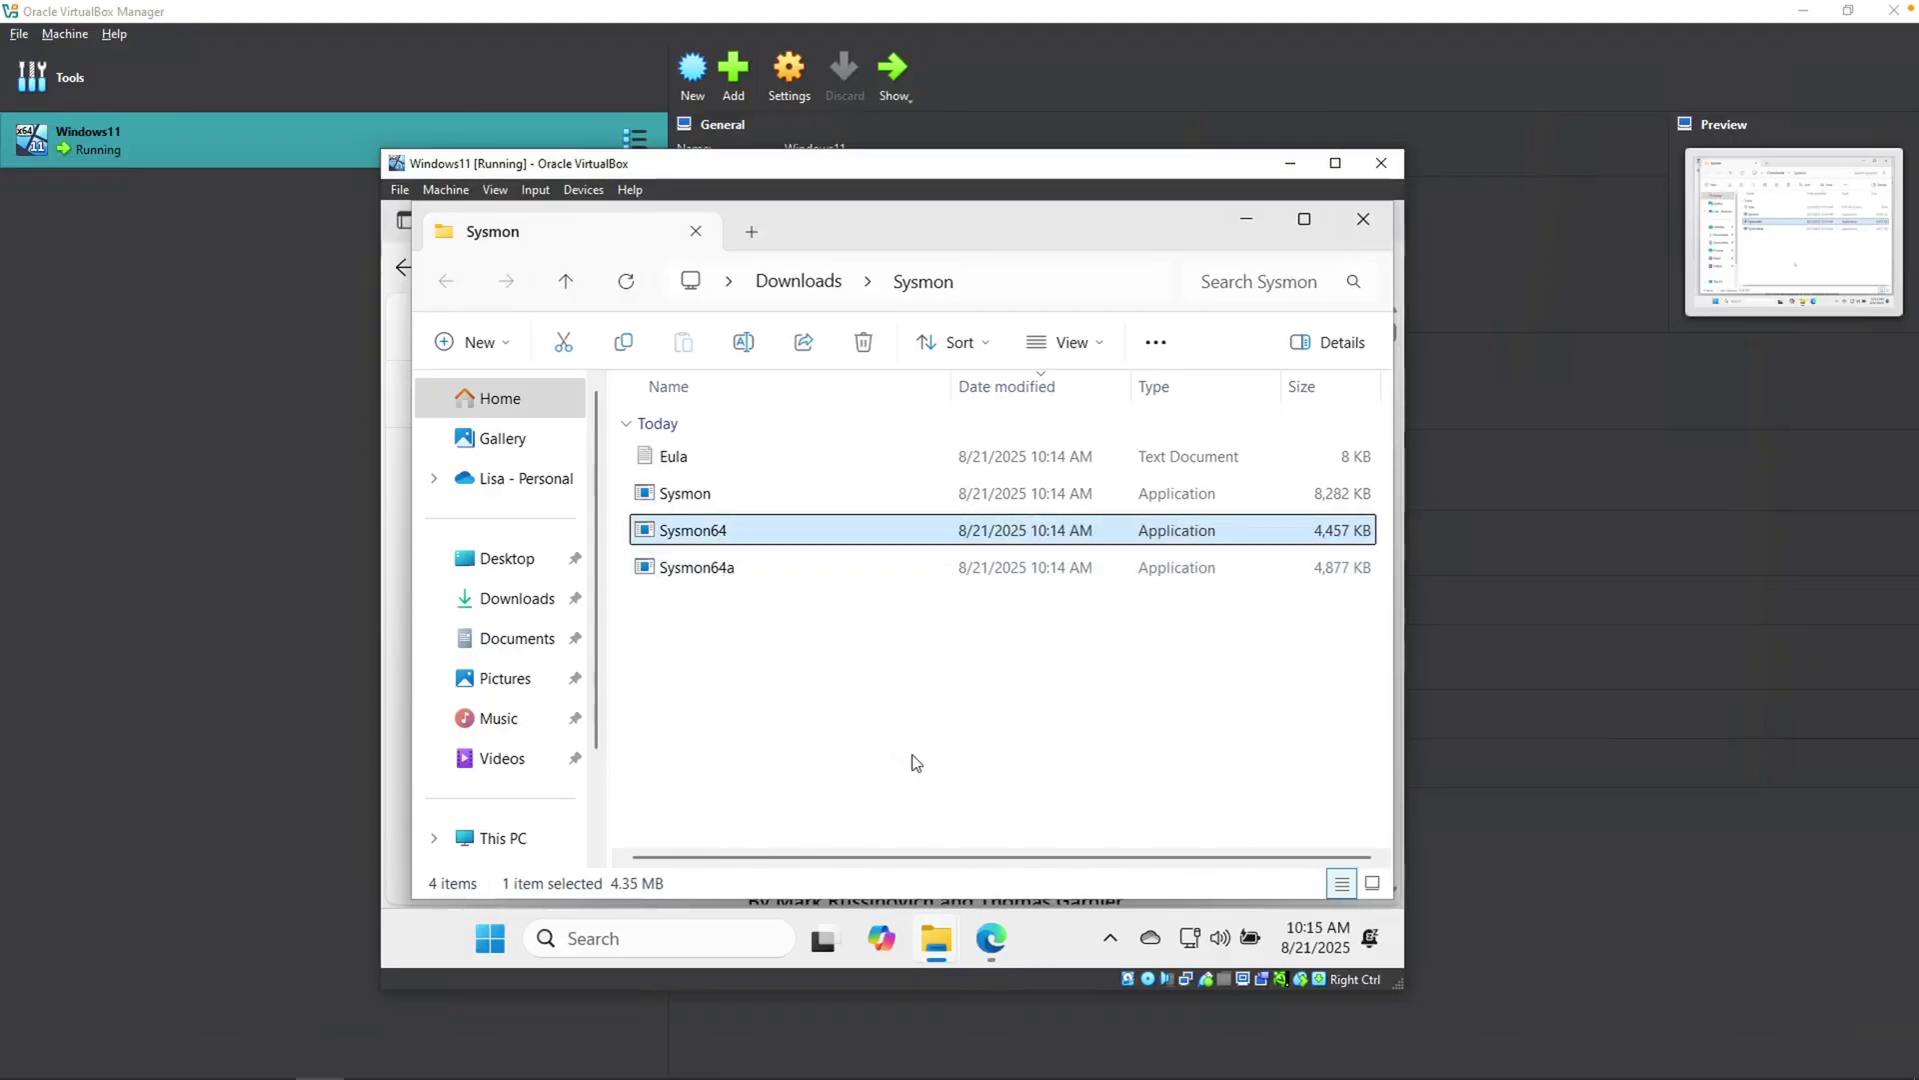
# Return to Edge, search for sysmon config olaf in the welcome tab, and open the olafhartong sysmon-modular GitHub repository
pyautogui.click(991, 938)
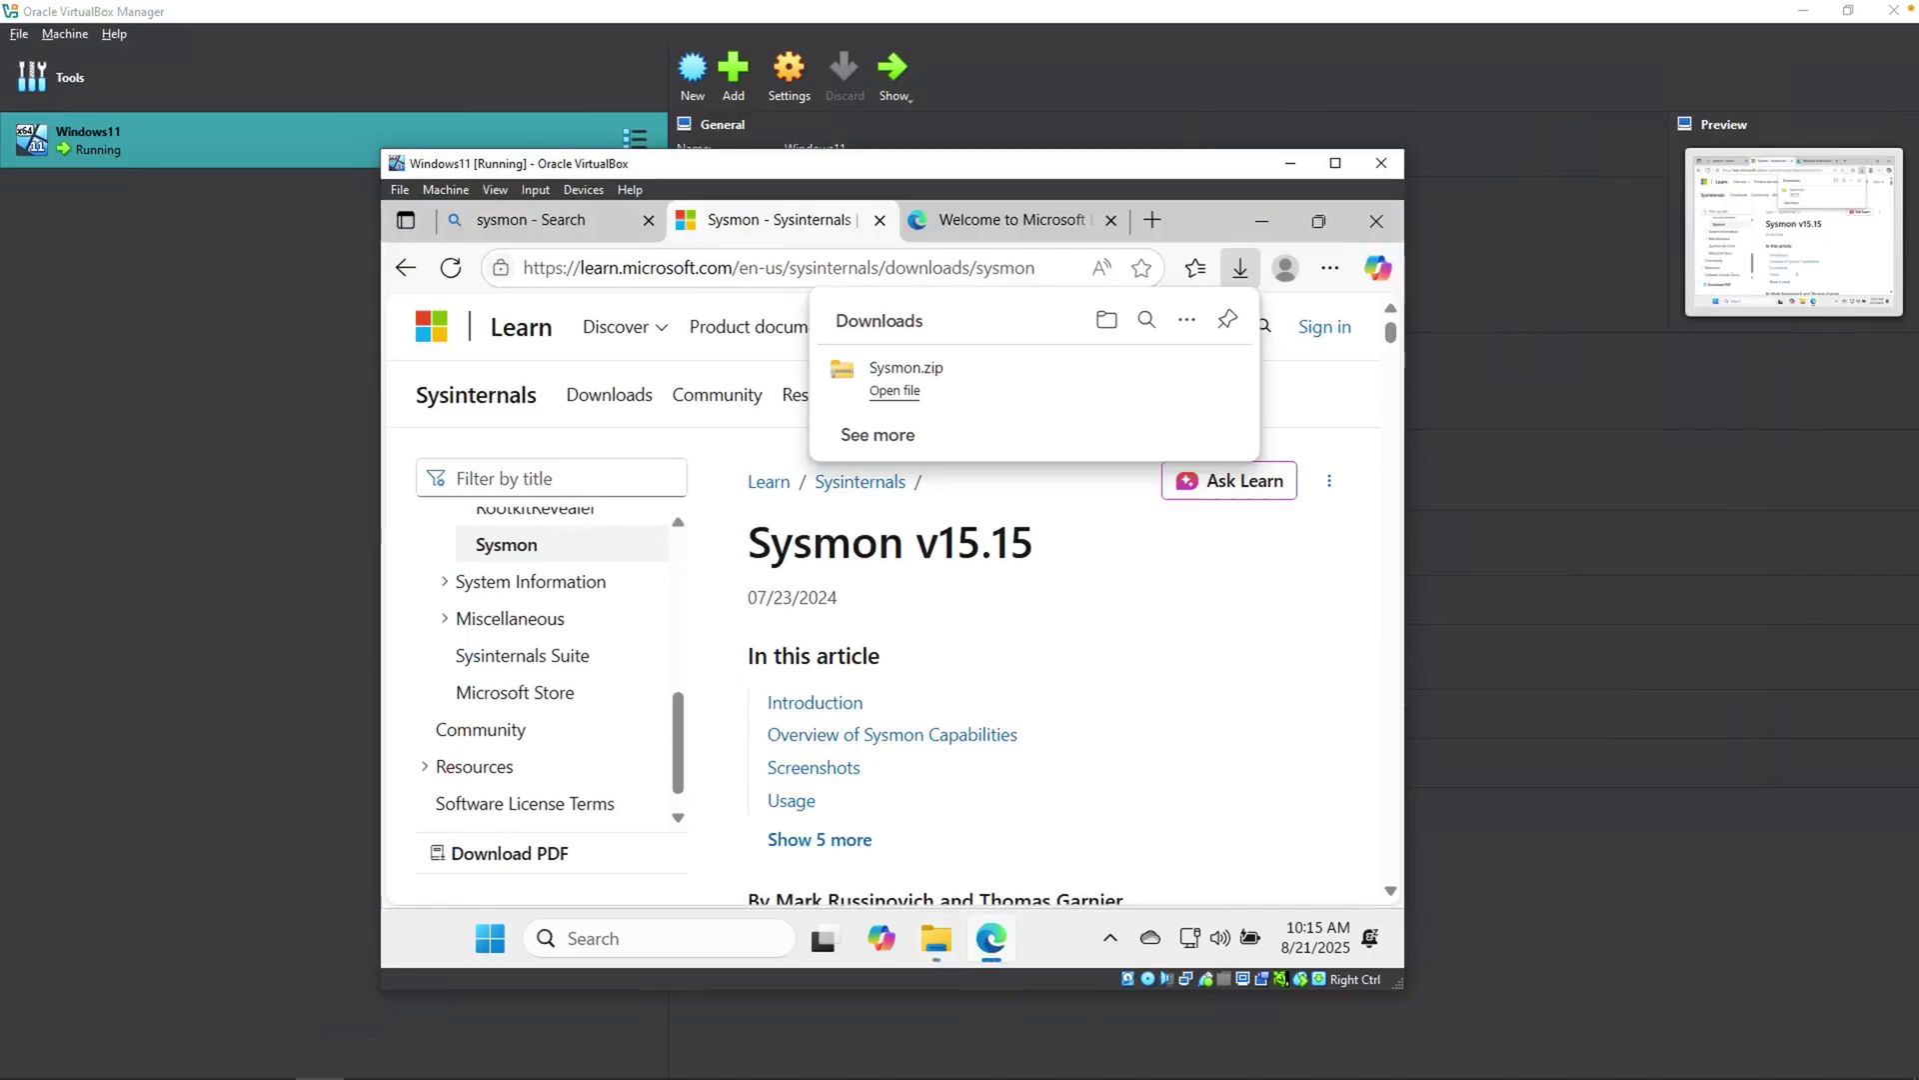
pyautogui.click(999, 220)
pyautogui.click(822, 260)
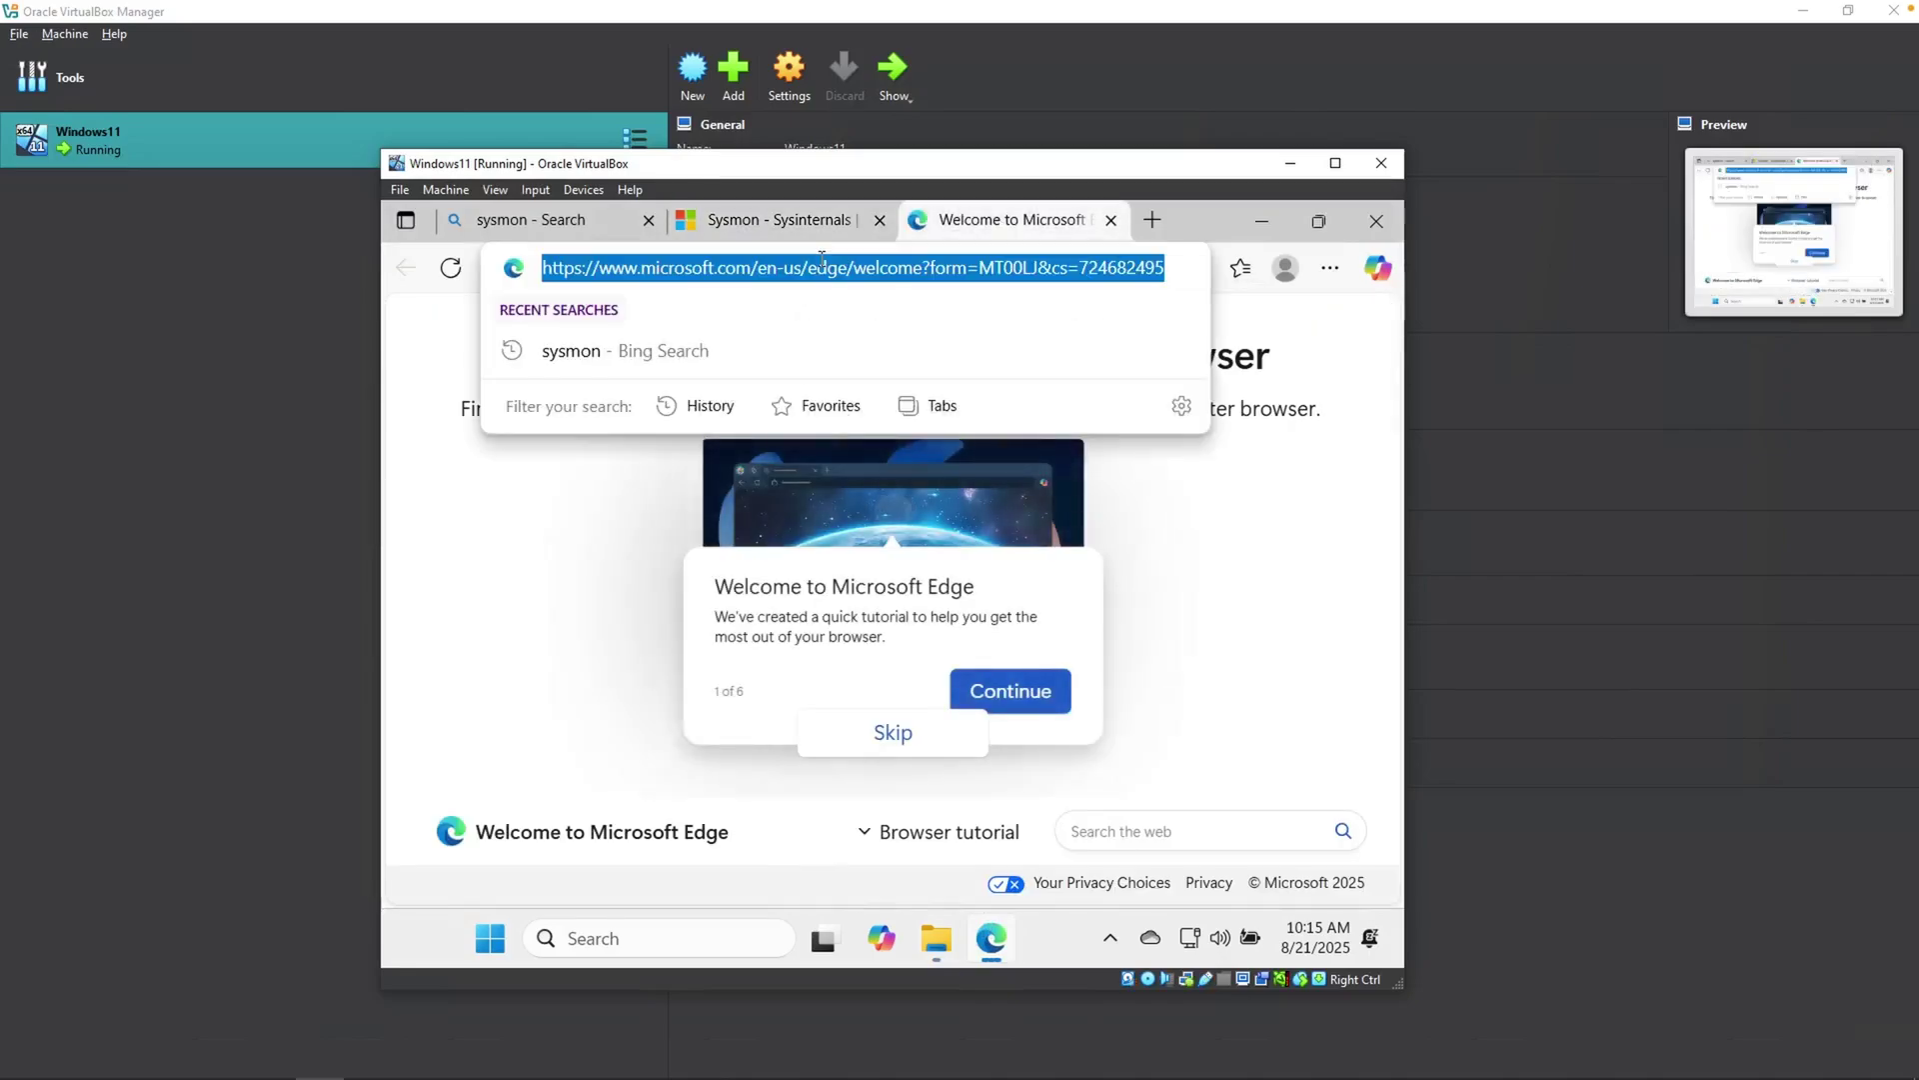
pyautogui.write('sysmon config olaf')
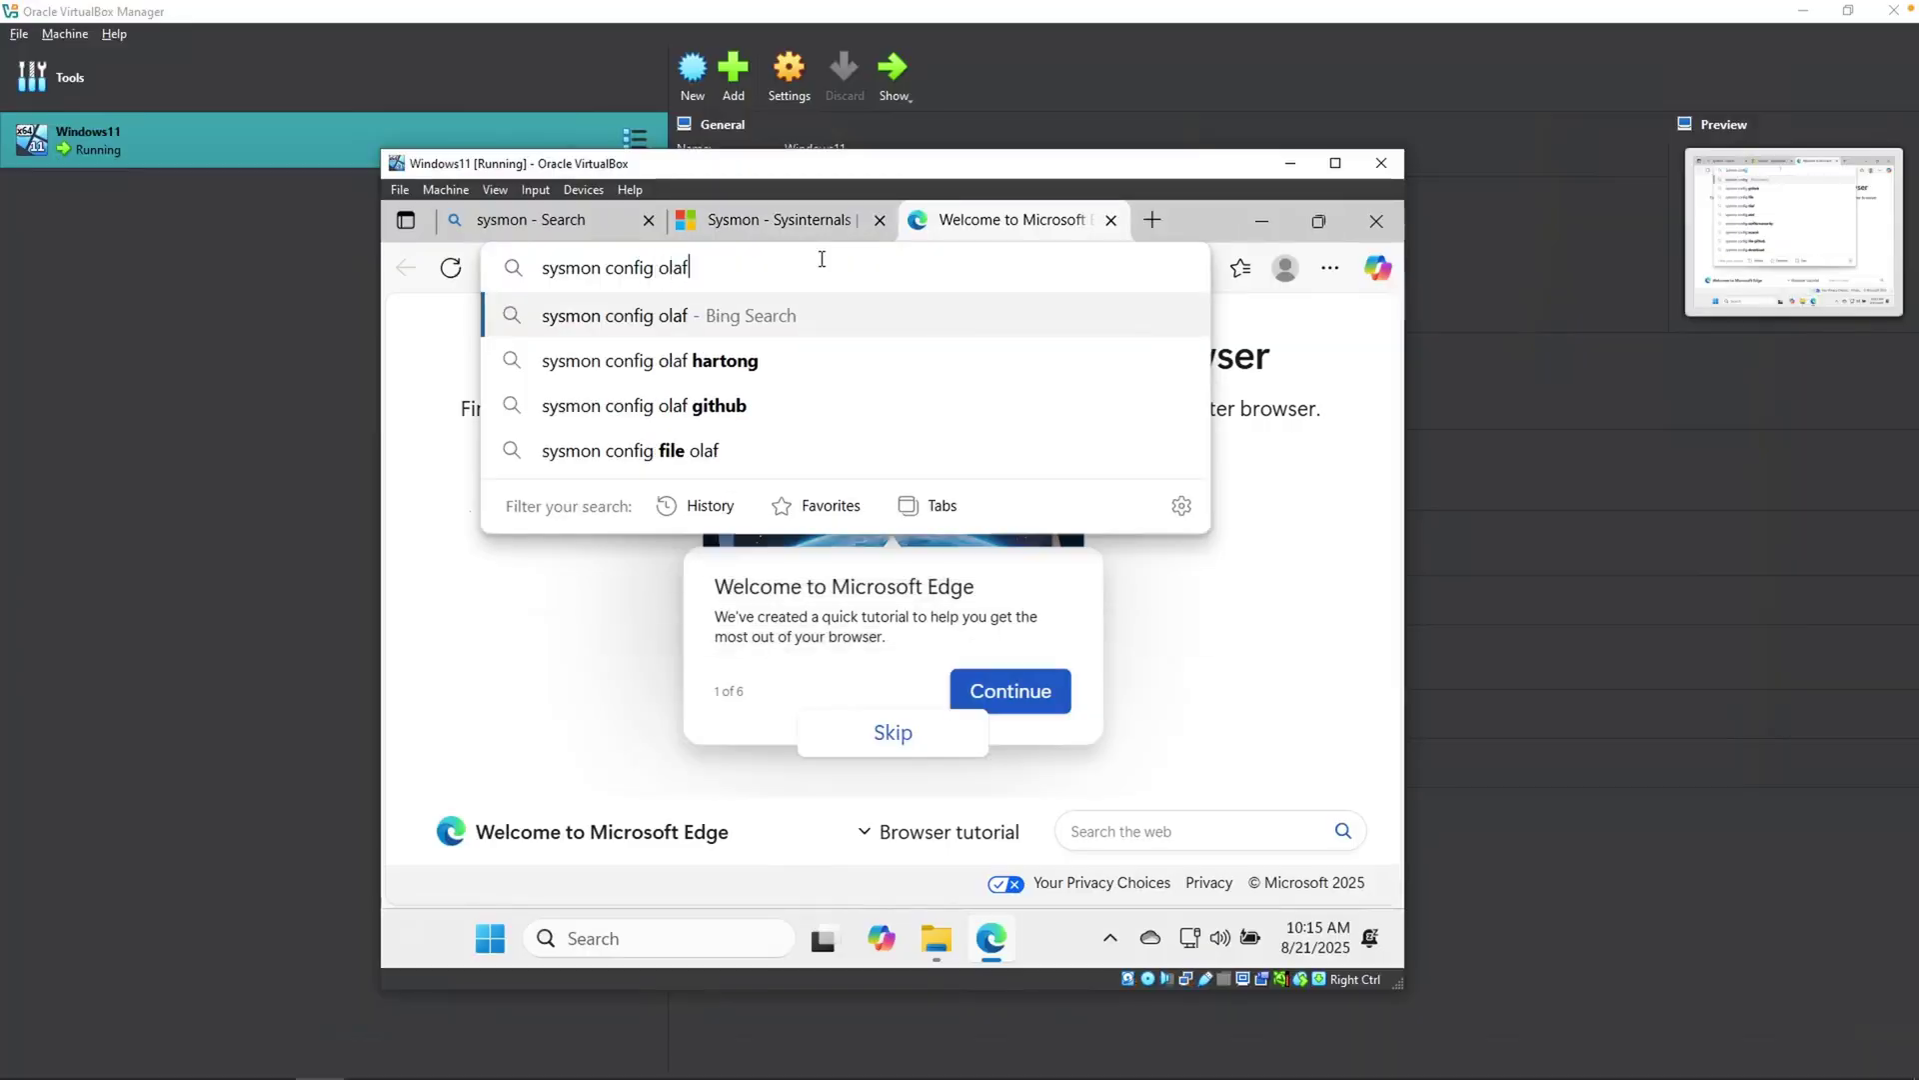
pyautogui.press('Return')
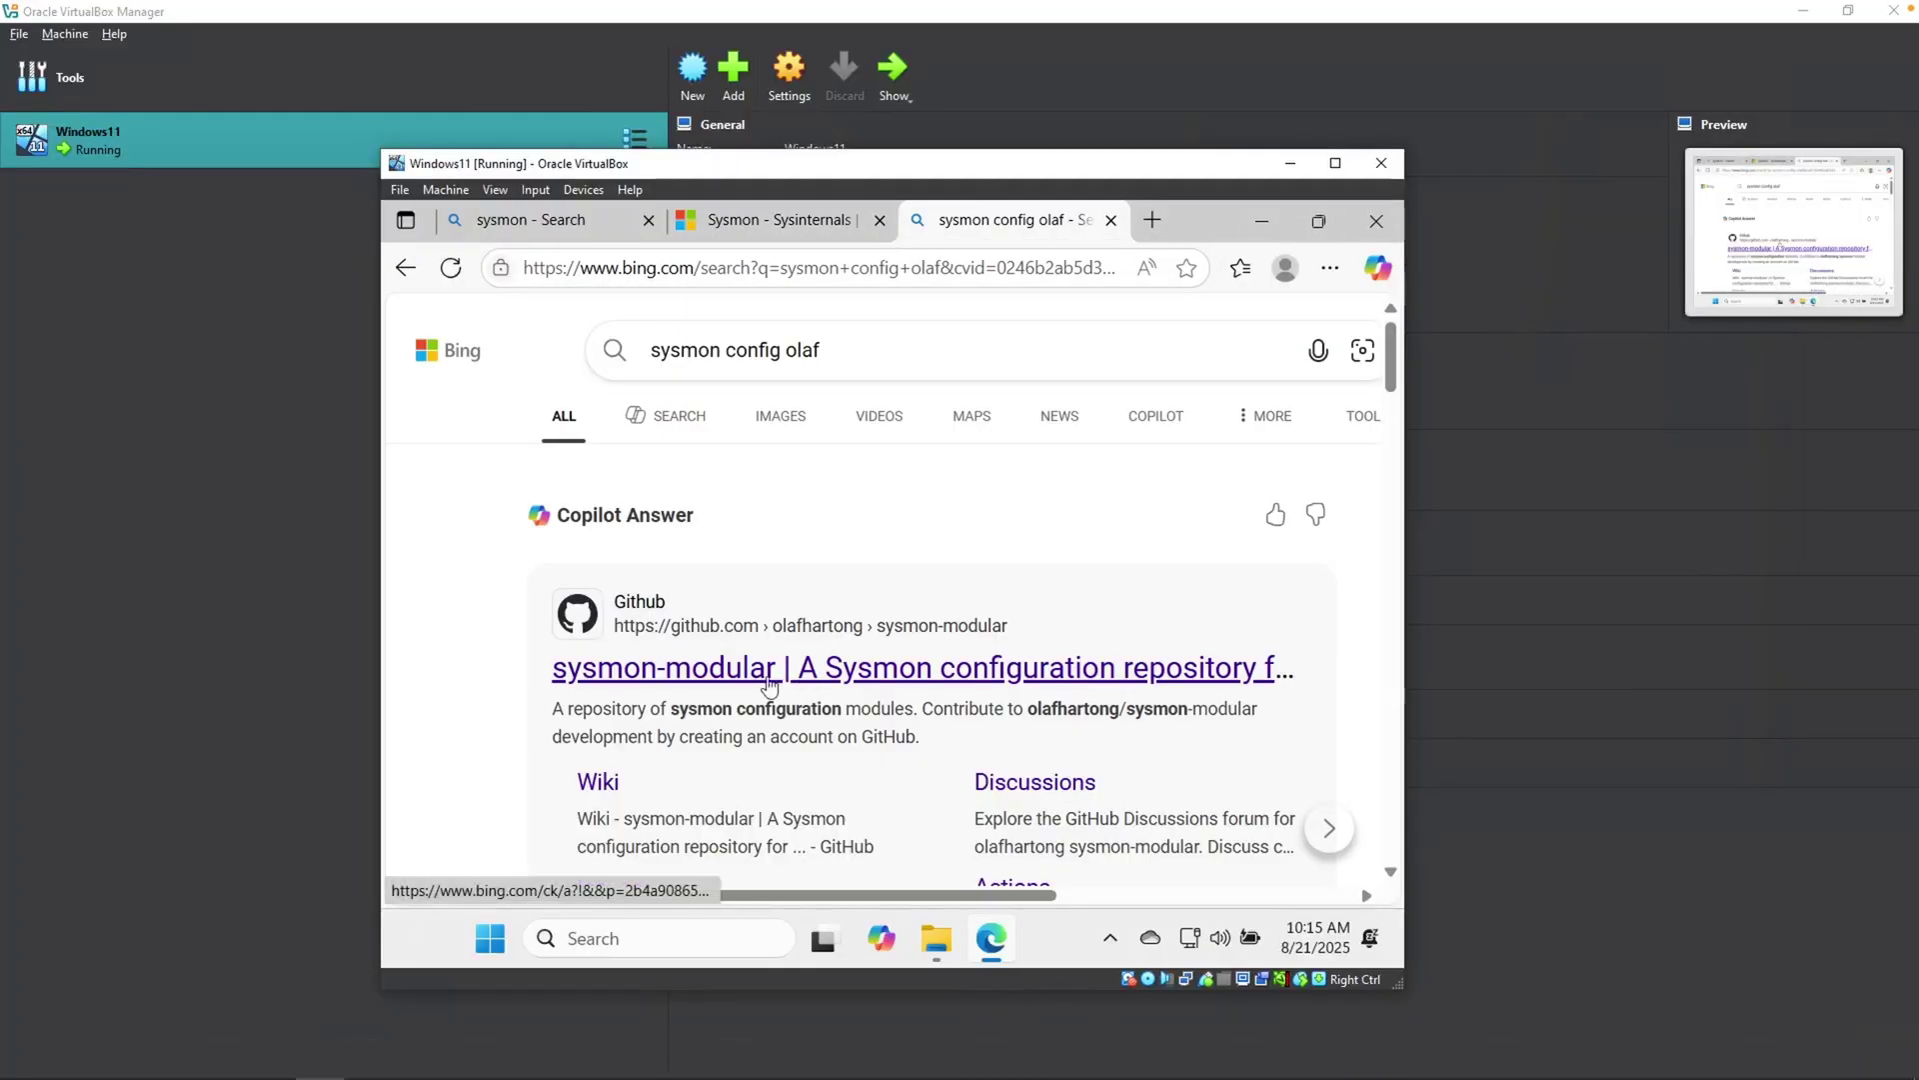
pyautogui.click(740, 683)
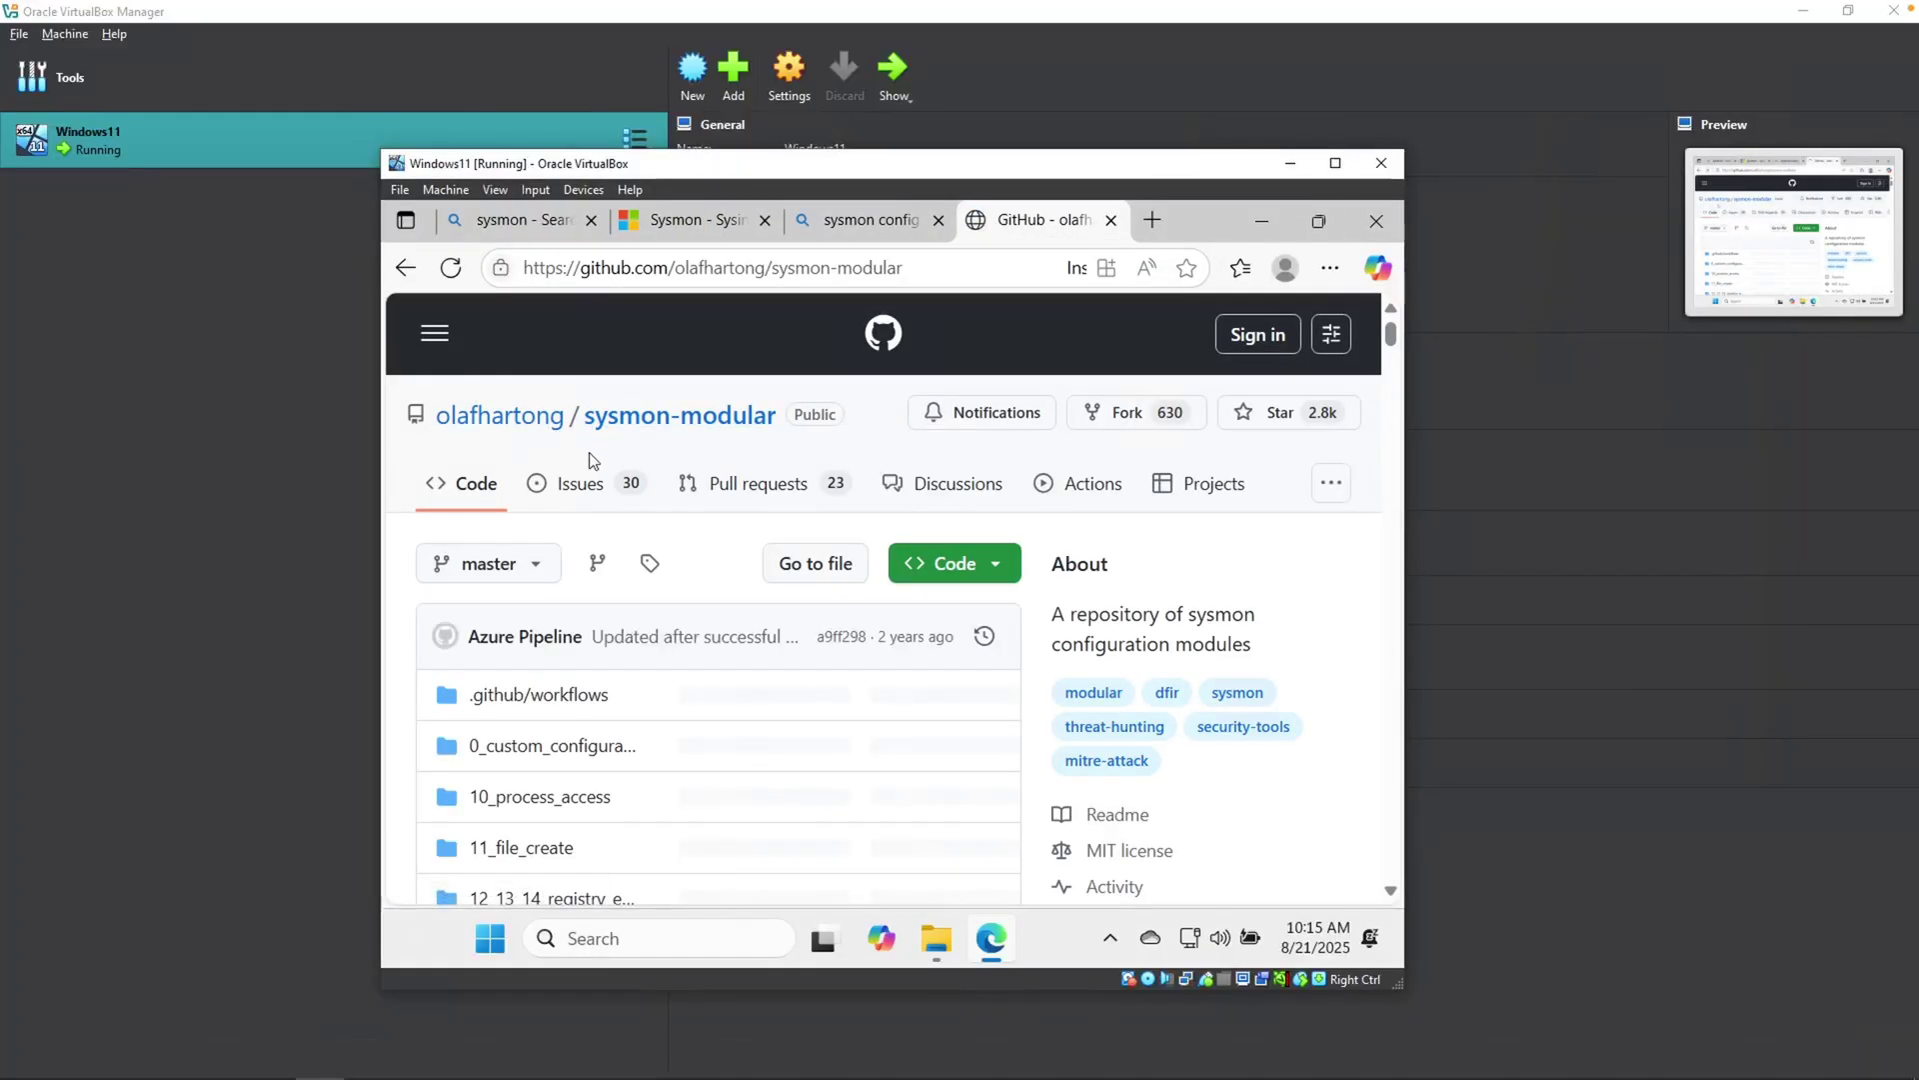
# Open sysmonconfig.xml from the sysmon-modular repository's file list
pyautogui.scroll(-10, 775, 560)
pyautogui.scroll(-7, 768, 570)
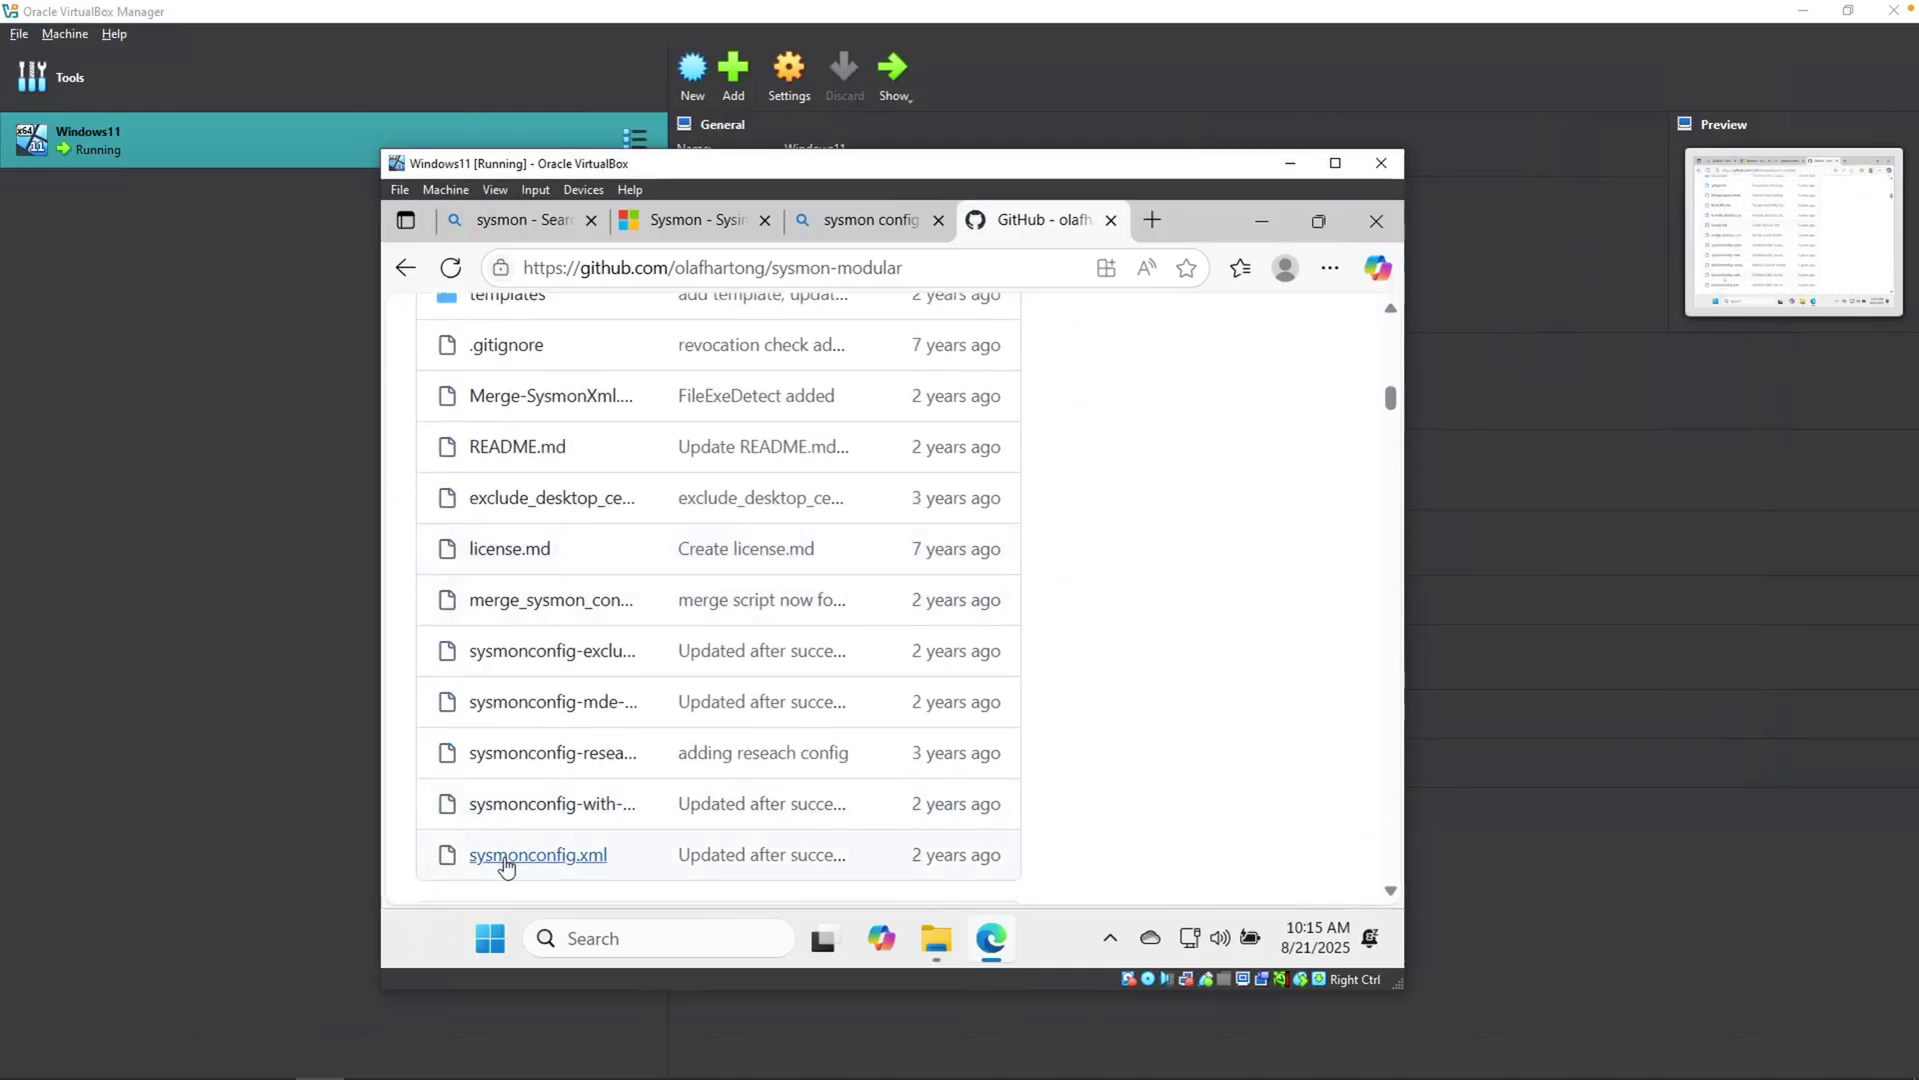
pyautogui.click(548, 856)
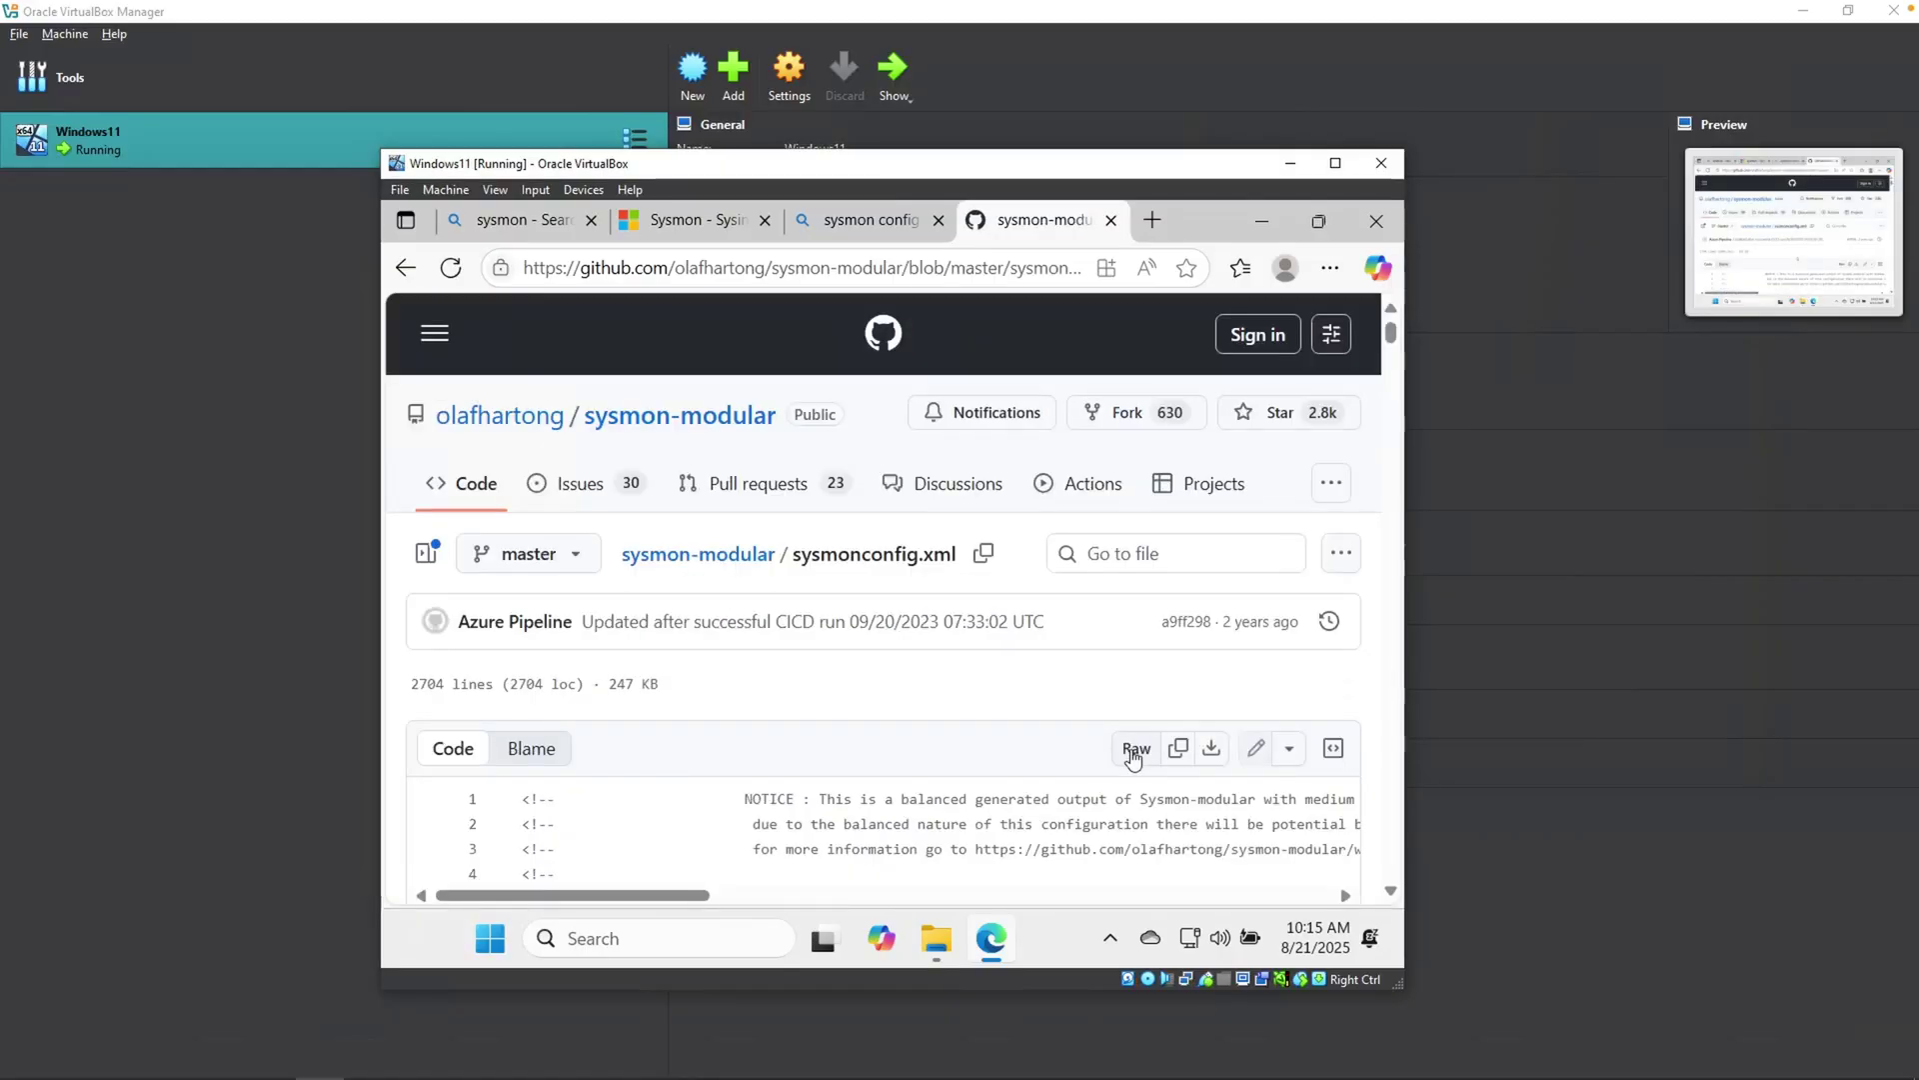
# Open the raw sysmonconfig.xml, save it as an XML file in the Downloads\Sysmon folder, and return to that folder in File Explorer
pyautogui.click(1137, 749)
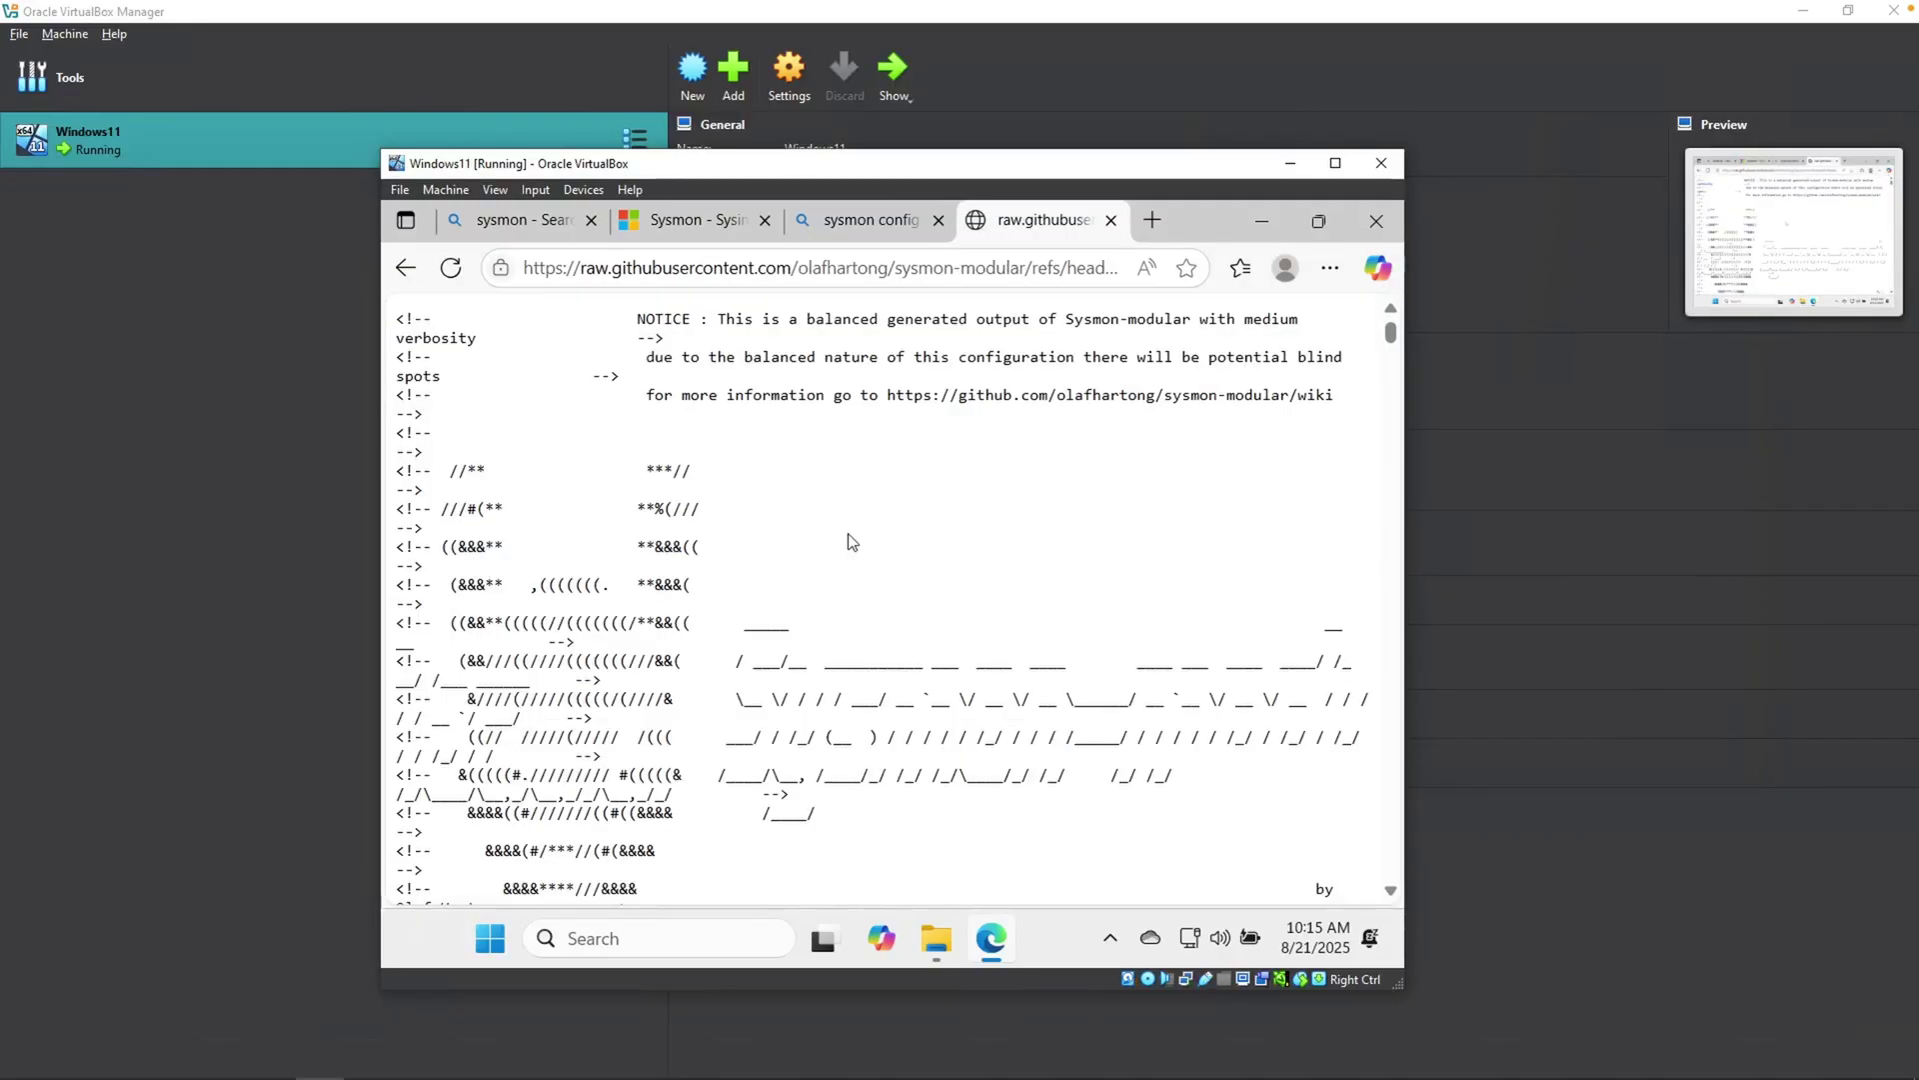
pyautogui.rightClick(851, 540)
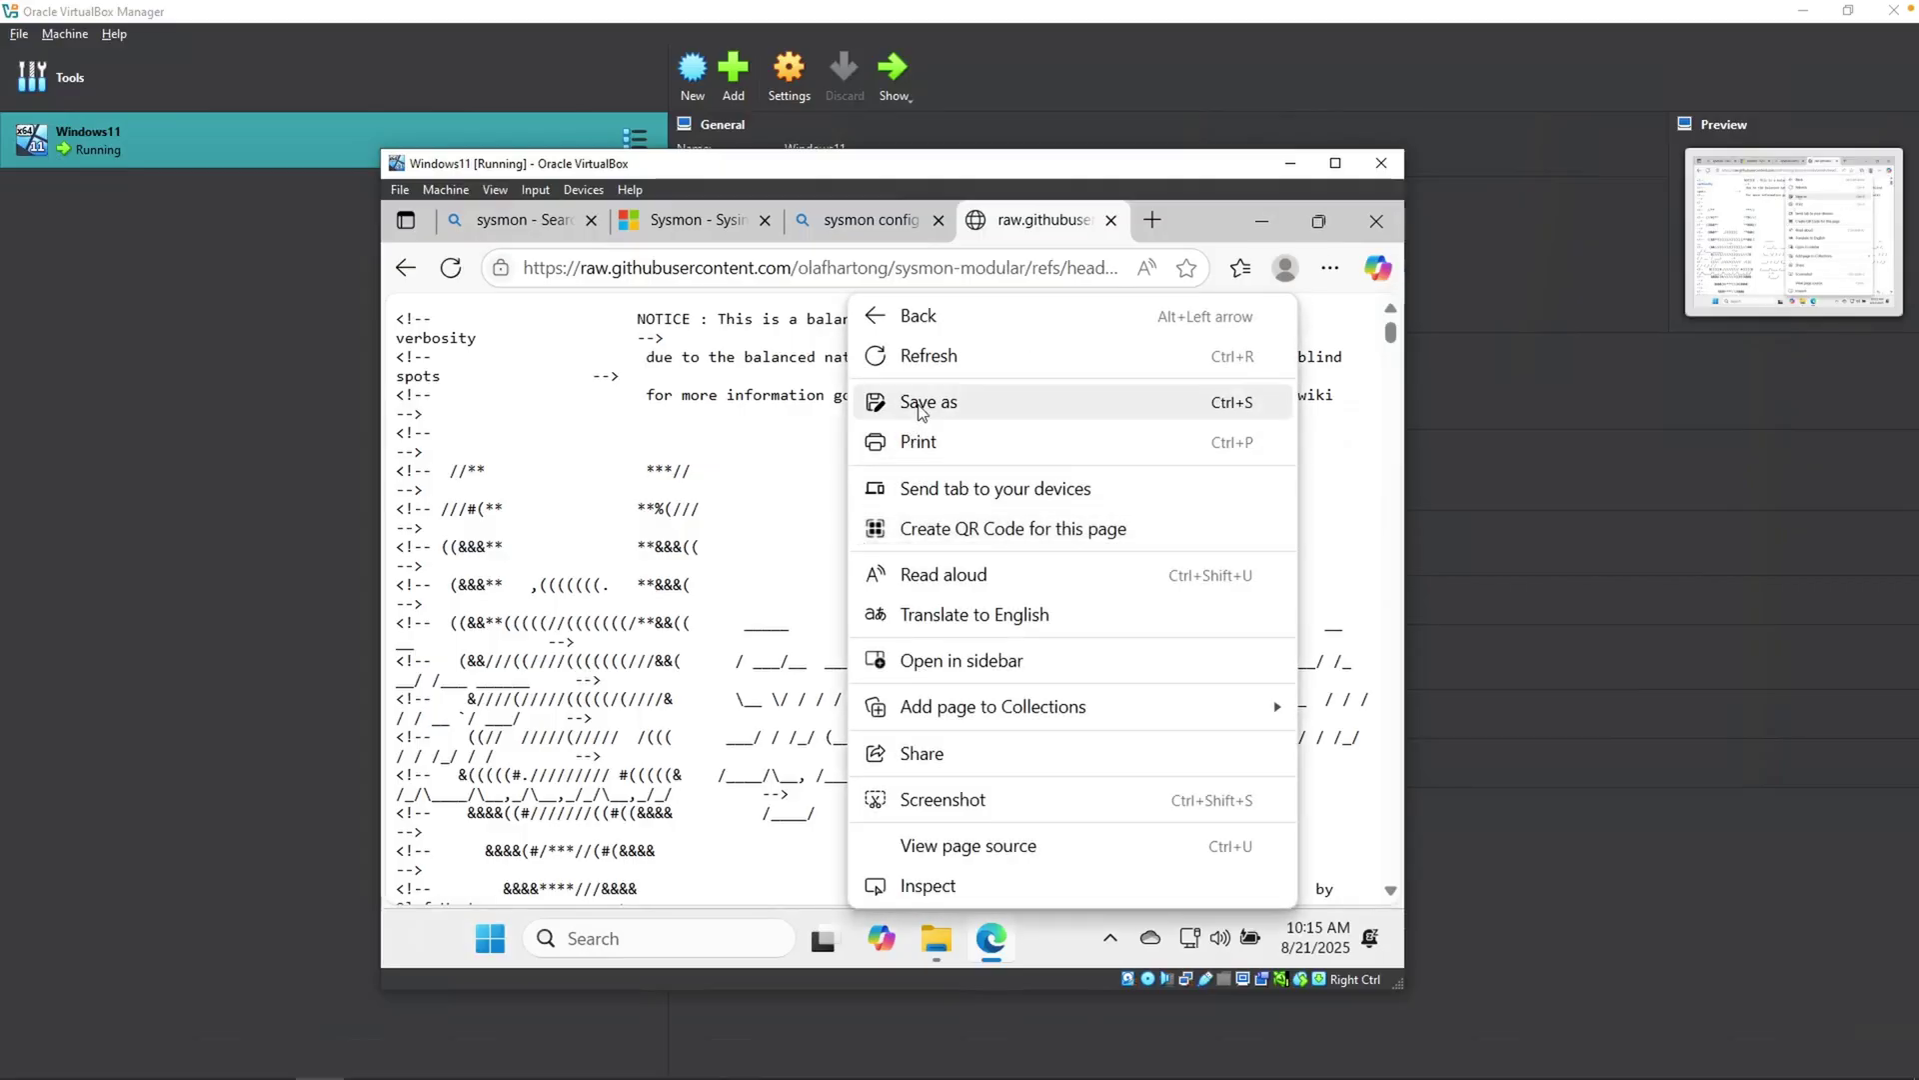
pyautogui.click(921, 402)
pyautogui.click(684, 438)
pyautogui.doubleClick(686, 440)
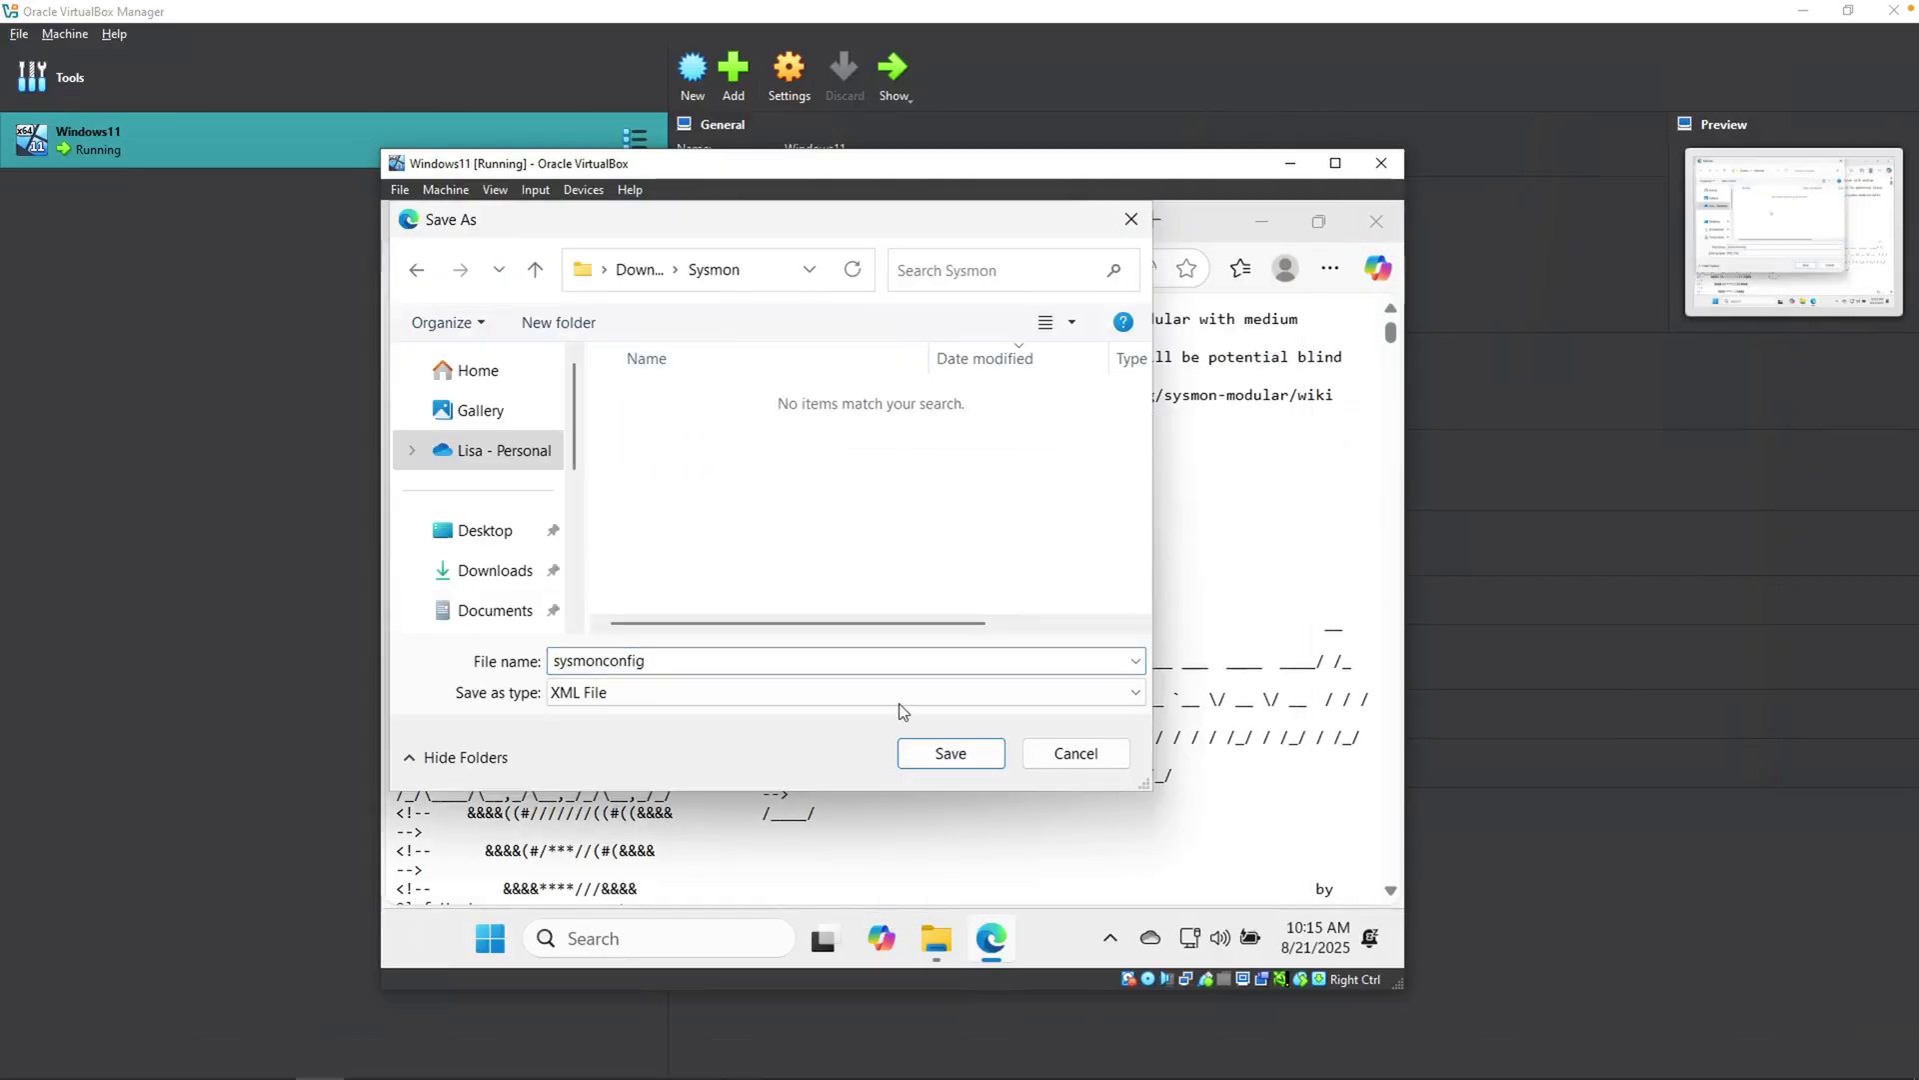
pyautogui.click(924, 756)
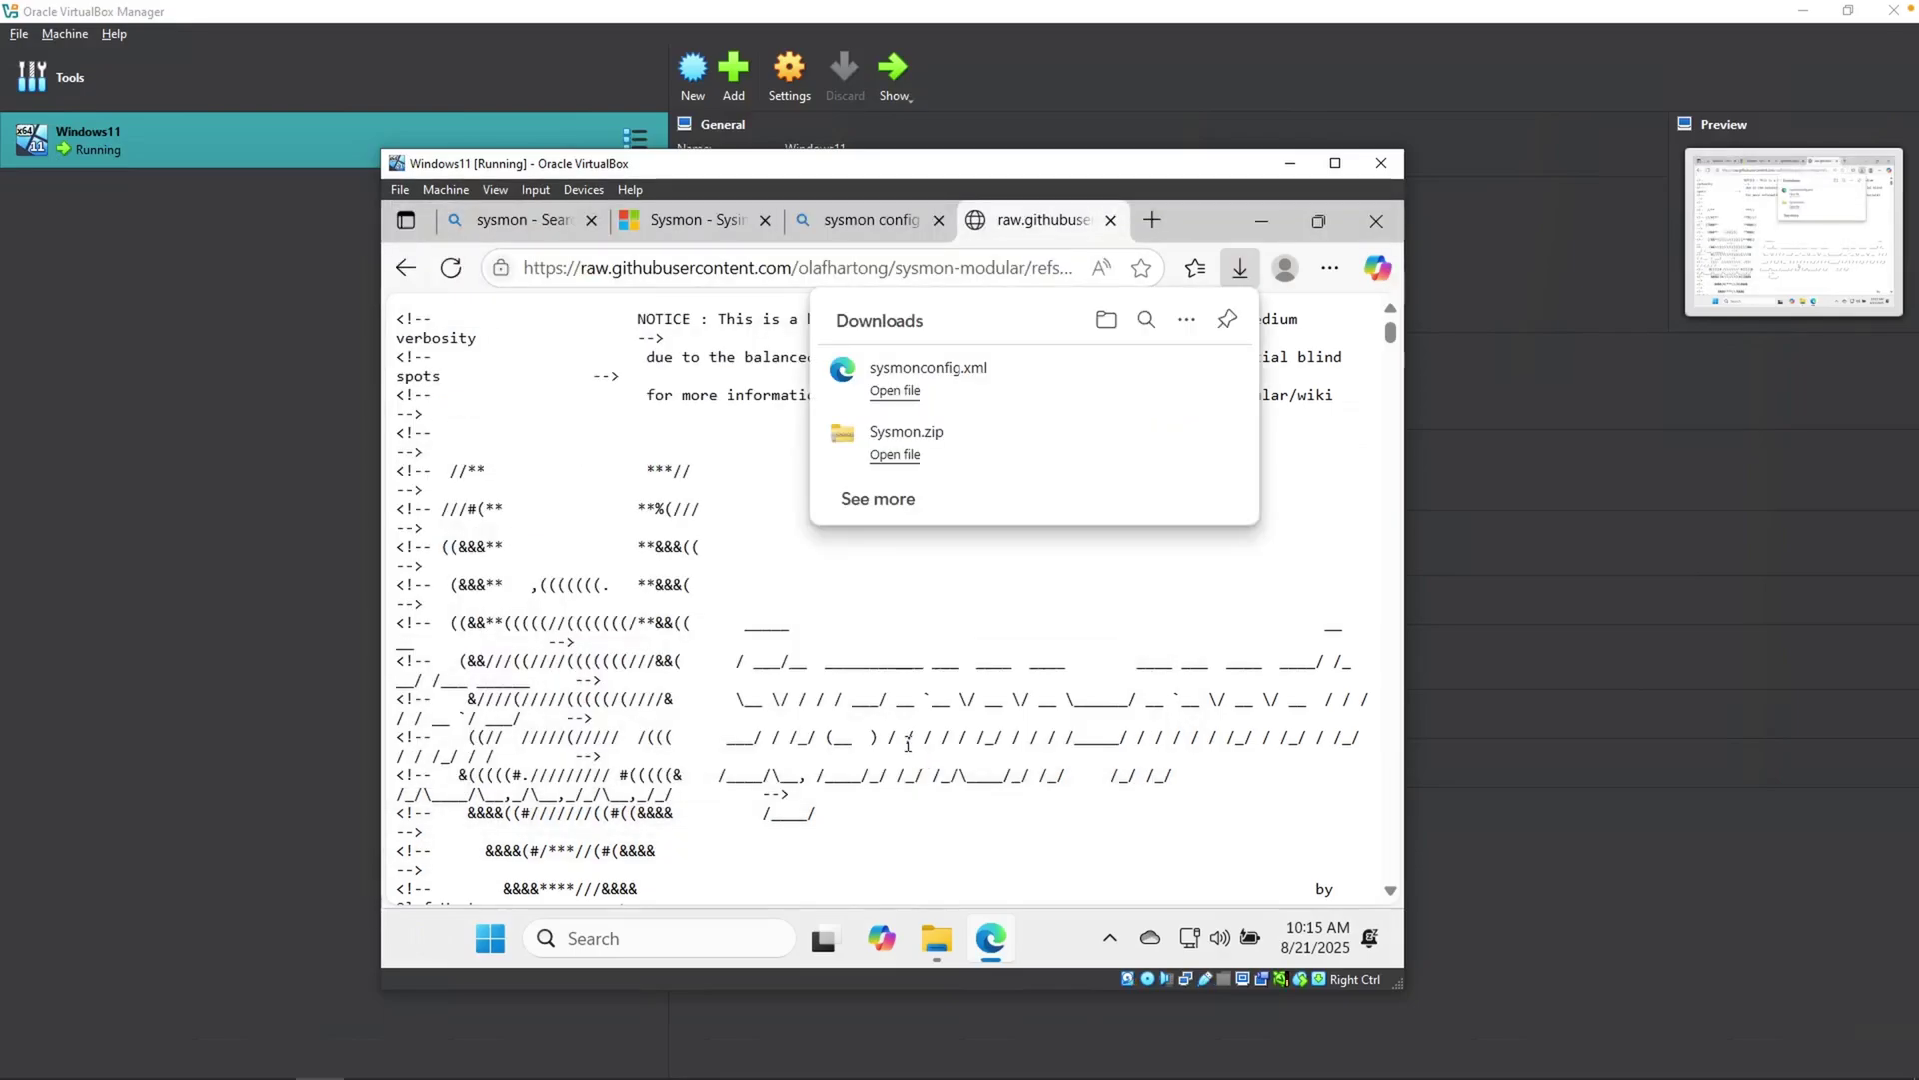
pyautogui.moveTo(936, 940)
pyautogui.click(1040, 769)
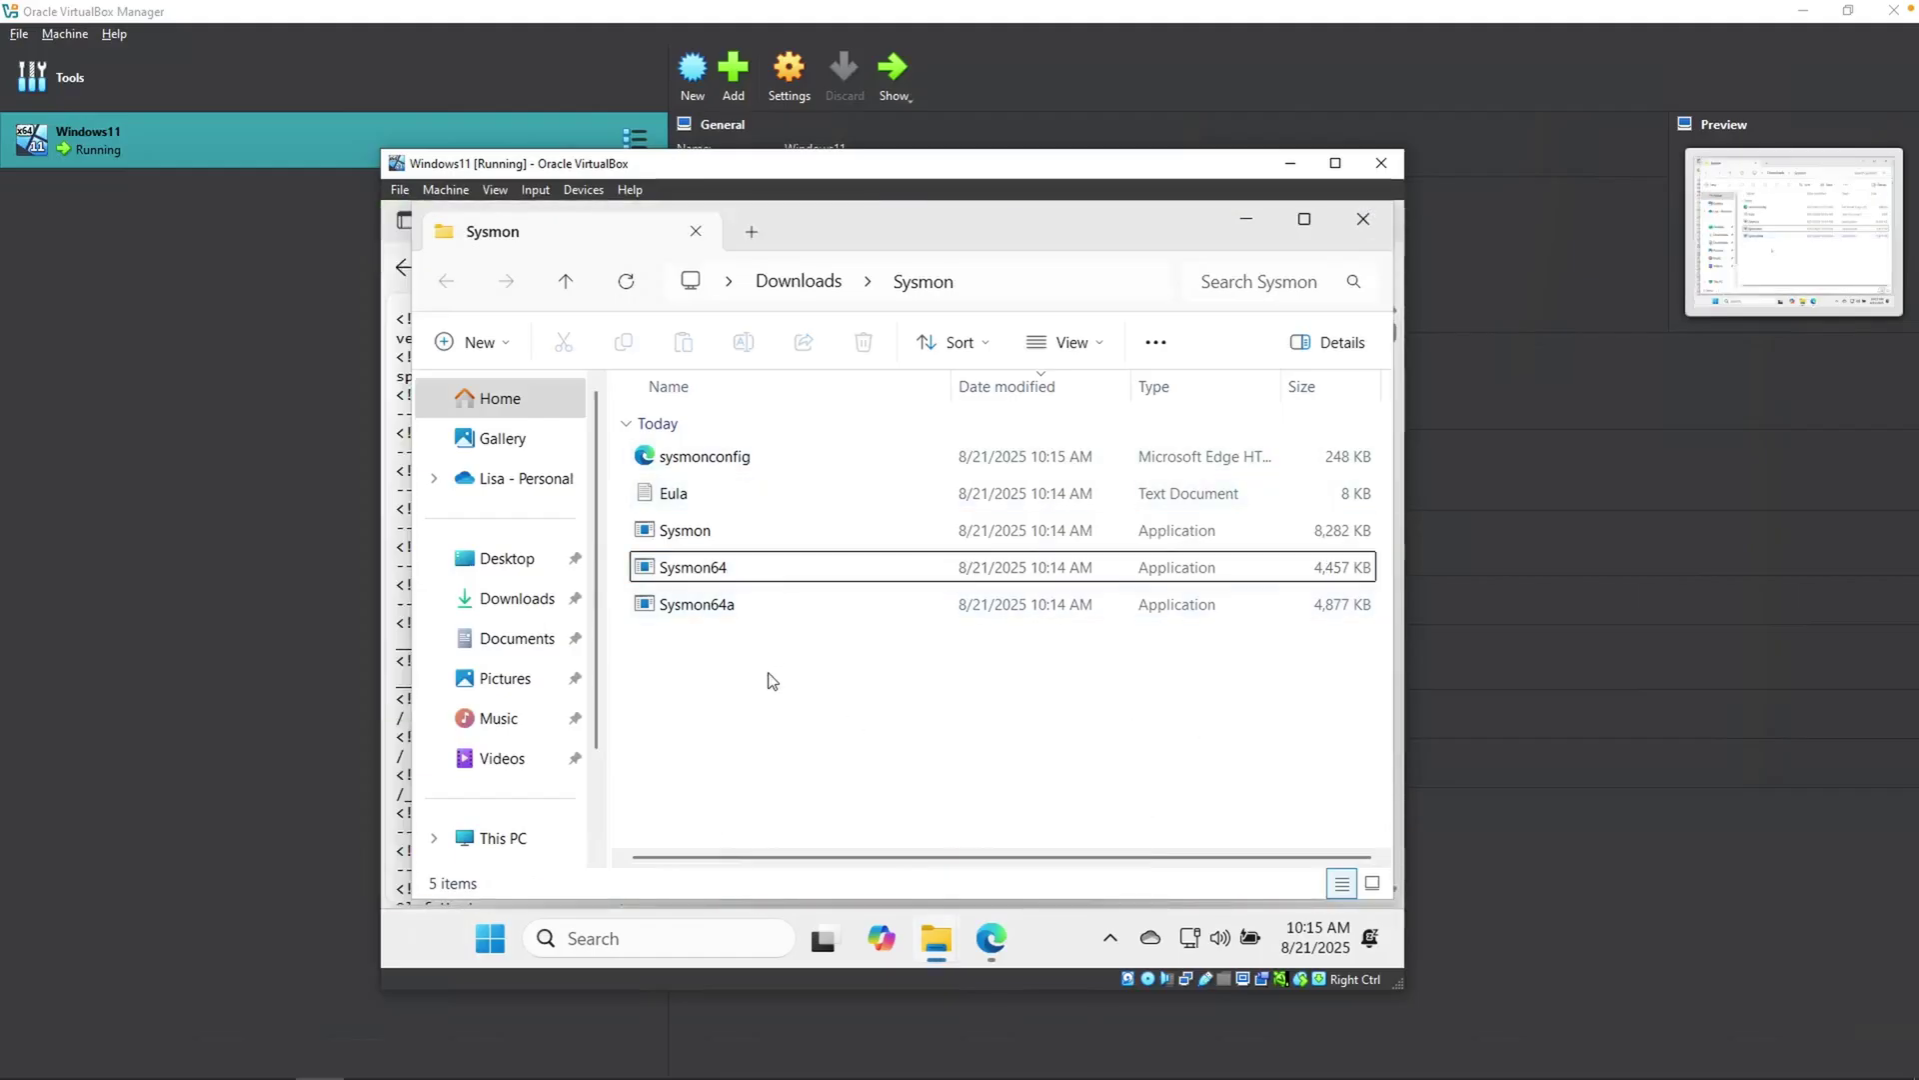
# Search Windows for powershell and run Windows PowerShell as administrator, approving the elevation request
pyautogui.click(503, 939)
pyautogui.write('powershel')
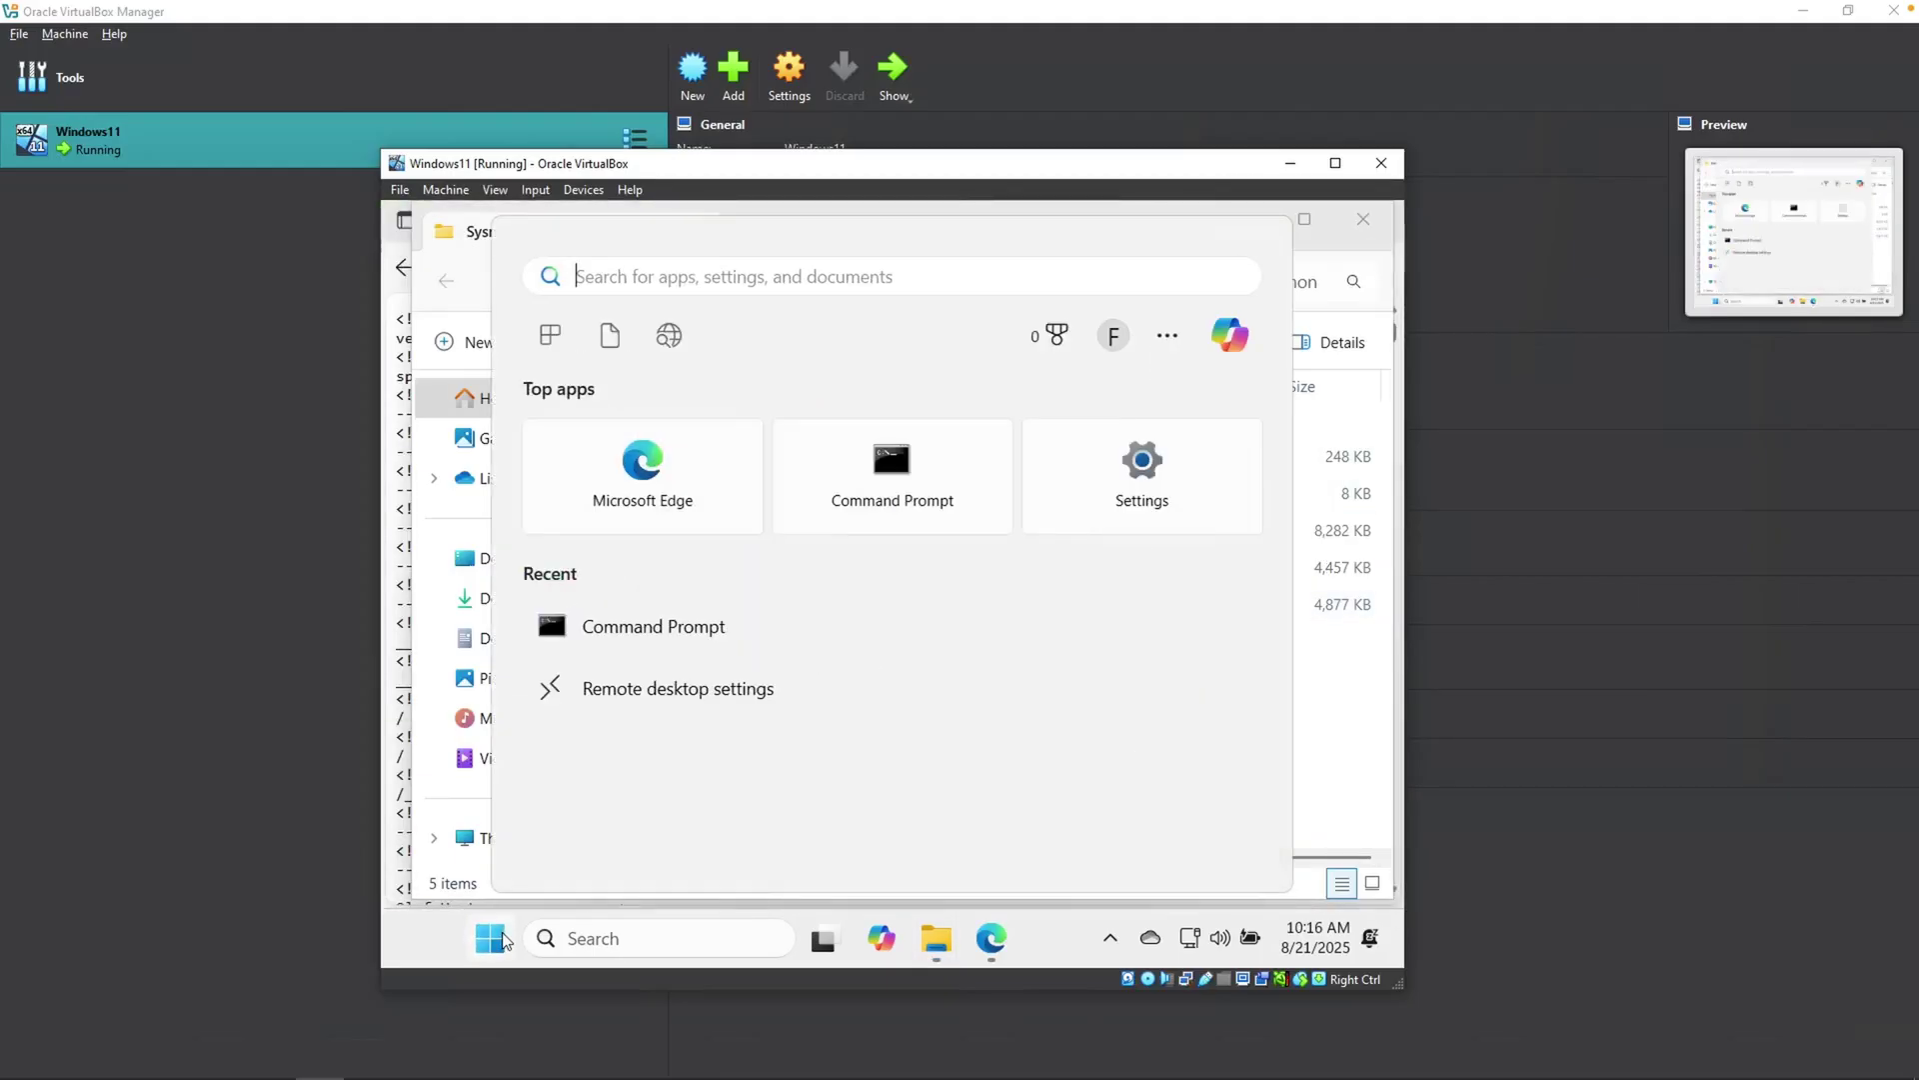
pyautogui.write('l')
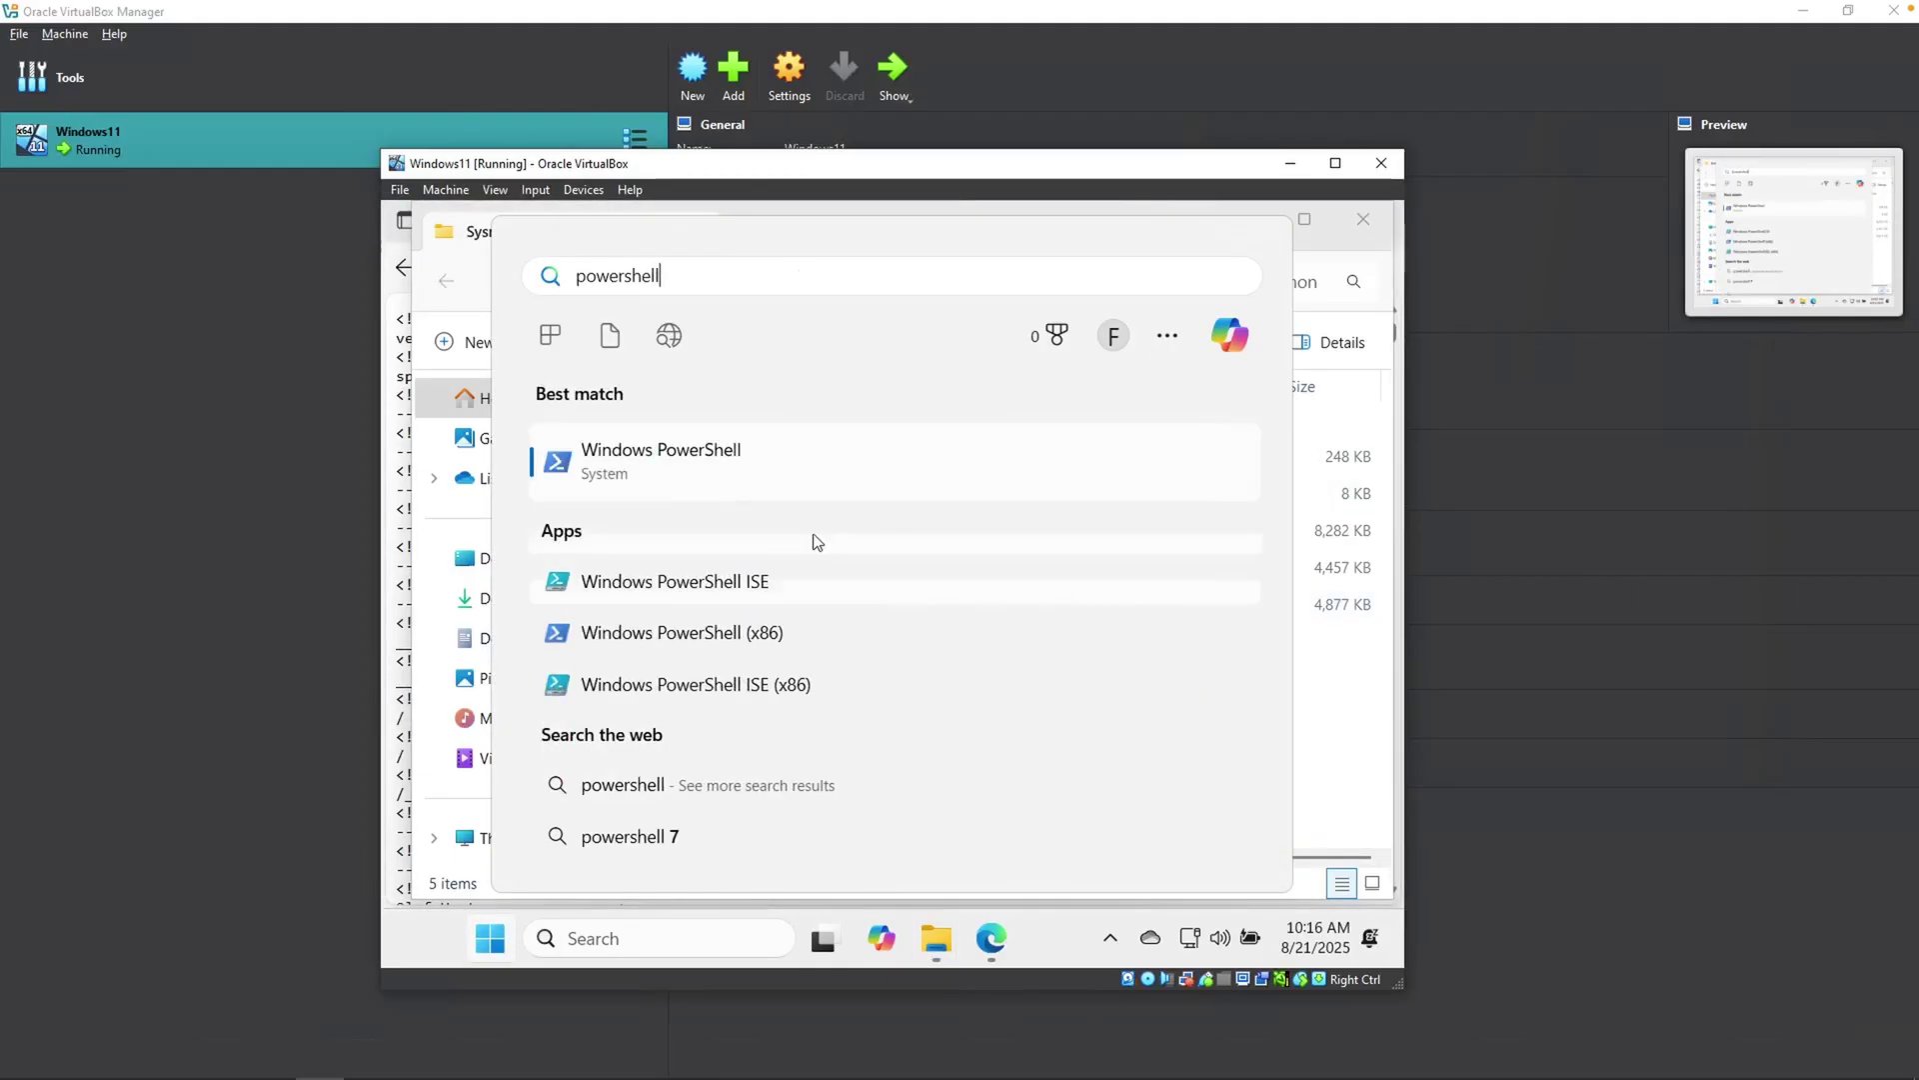
pyautogui.rightClick(739, 487)
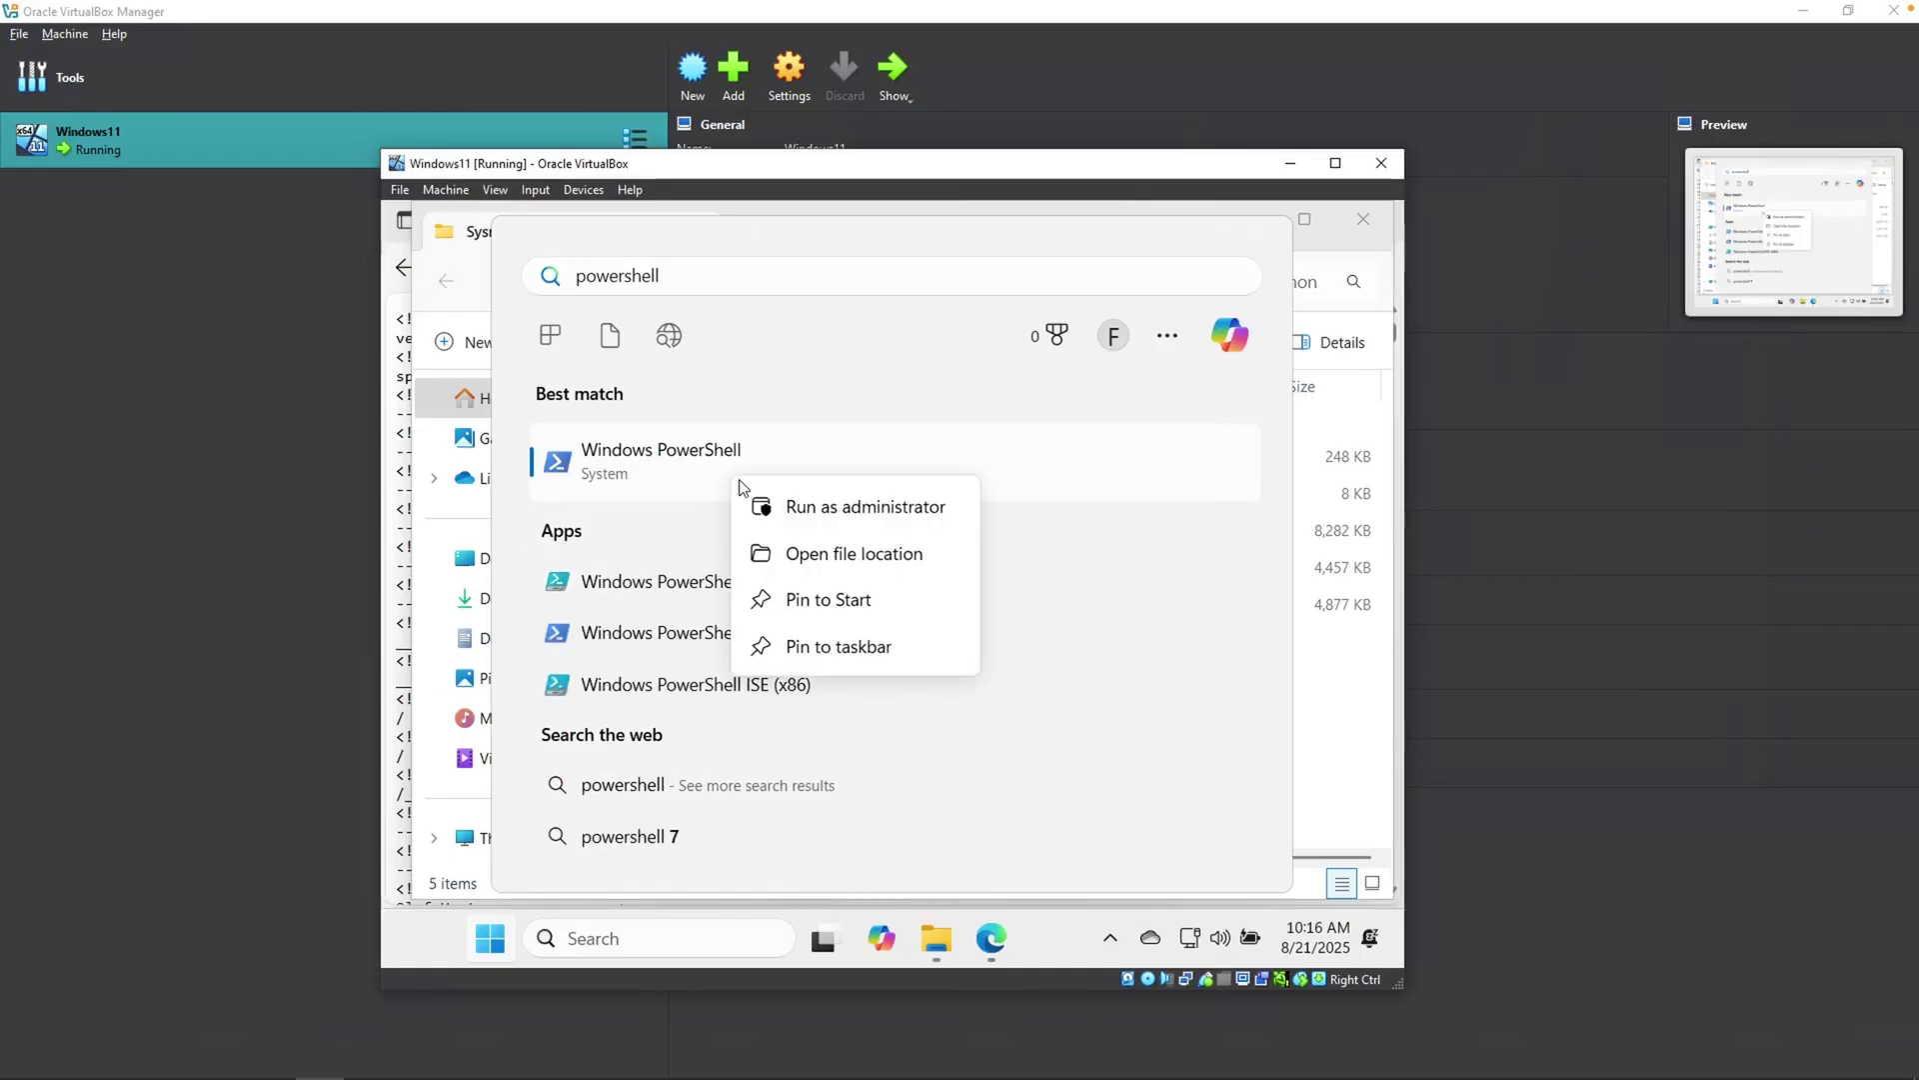
pyautogui.click(812, 507)
pyautogui.hotkey('alt', 'y')
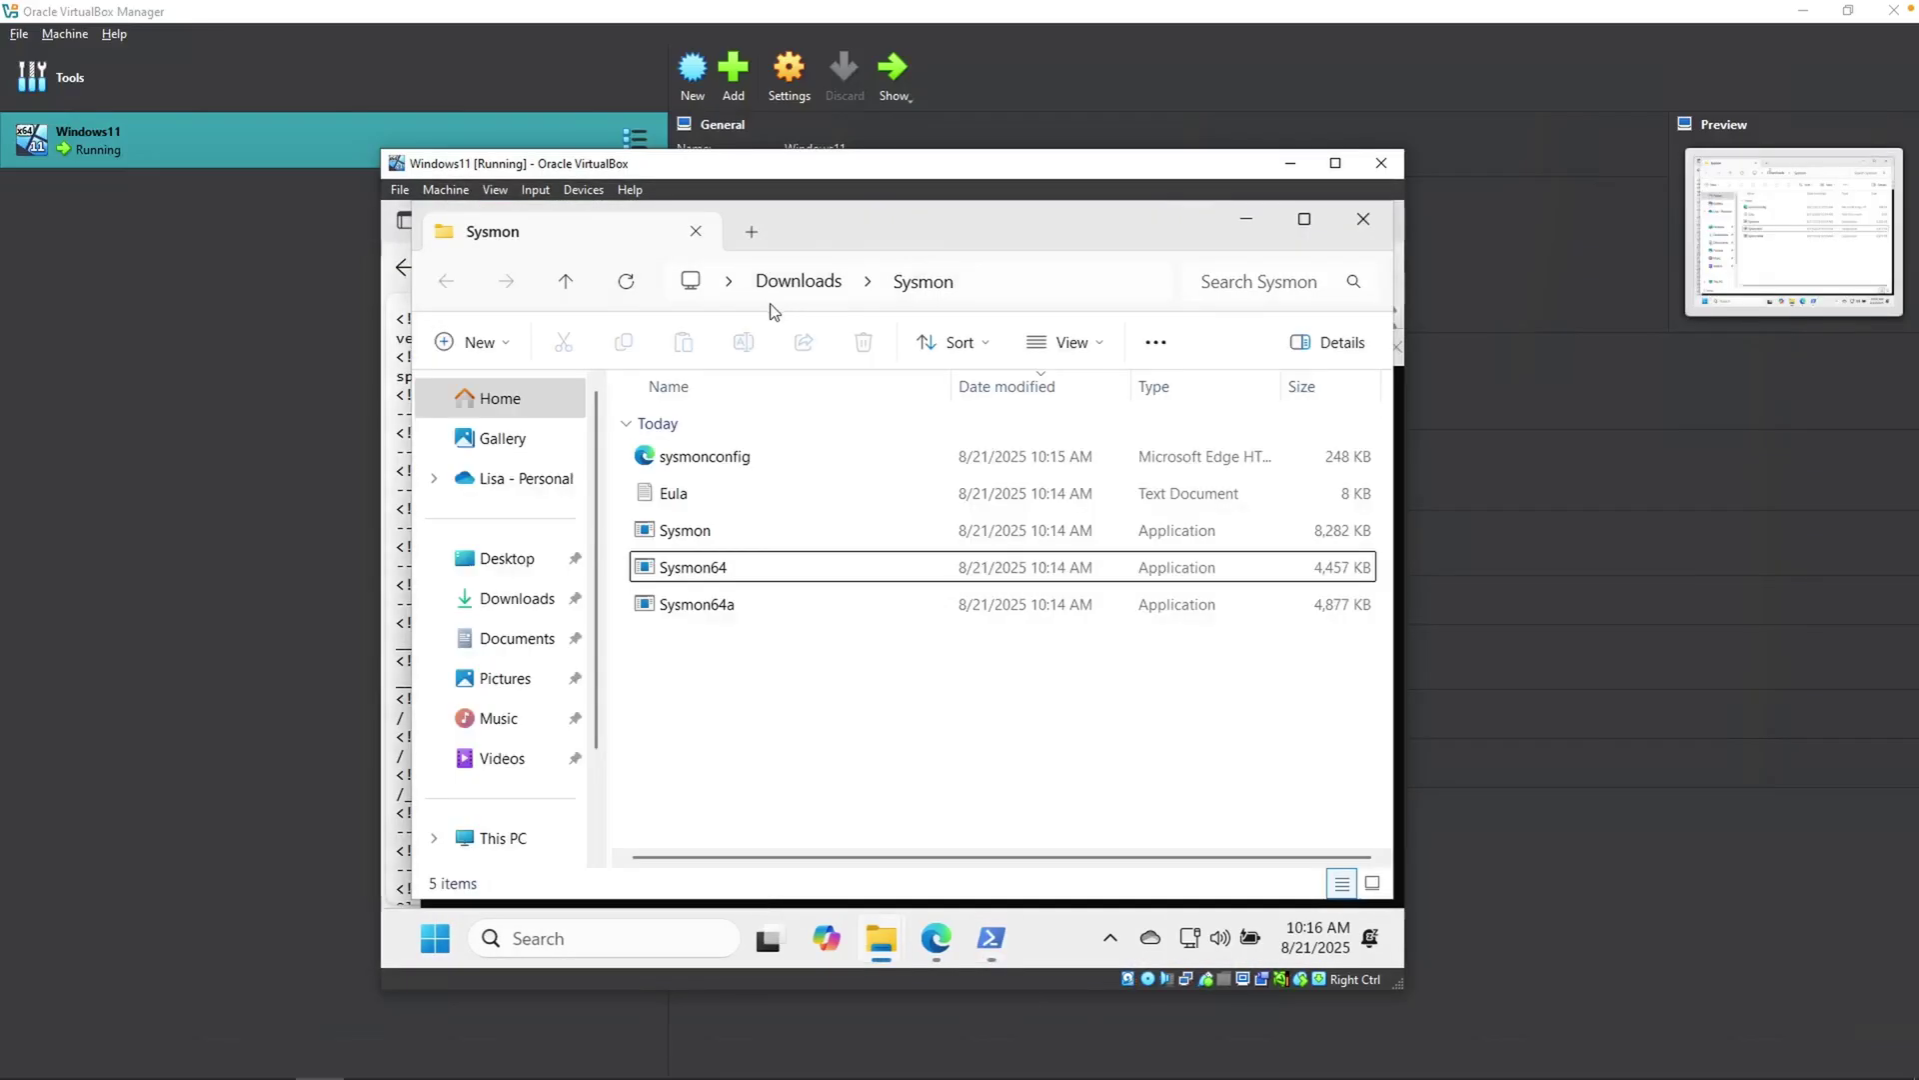
# Copy the Sysmon folder's full path from File Explorer and change PowerShell's working directory to it with cd
pyautogui.click(996, 289)
pyautogui.hotkey('ctrl', 'c')
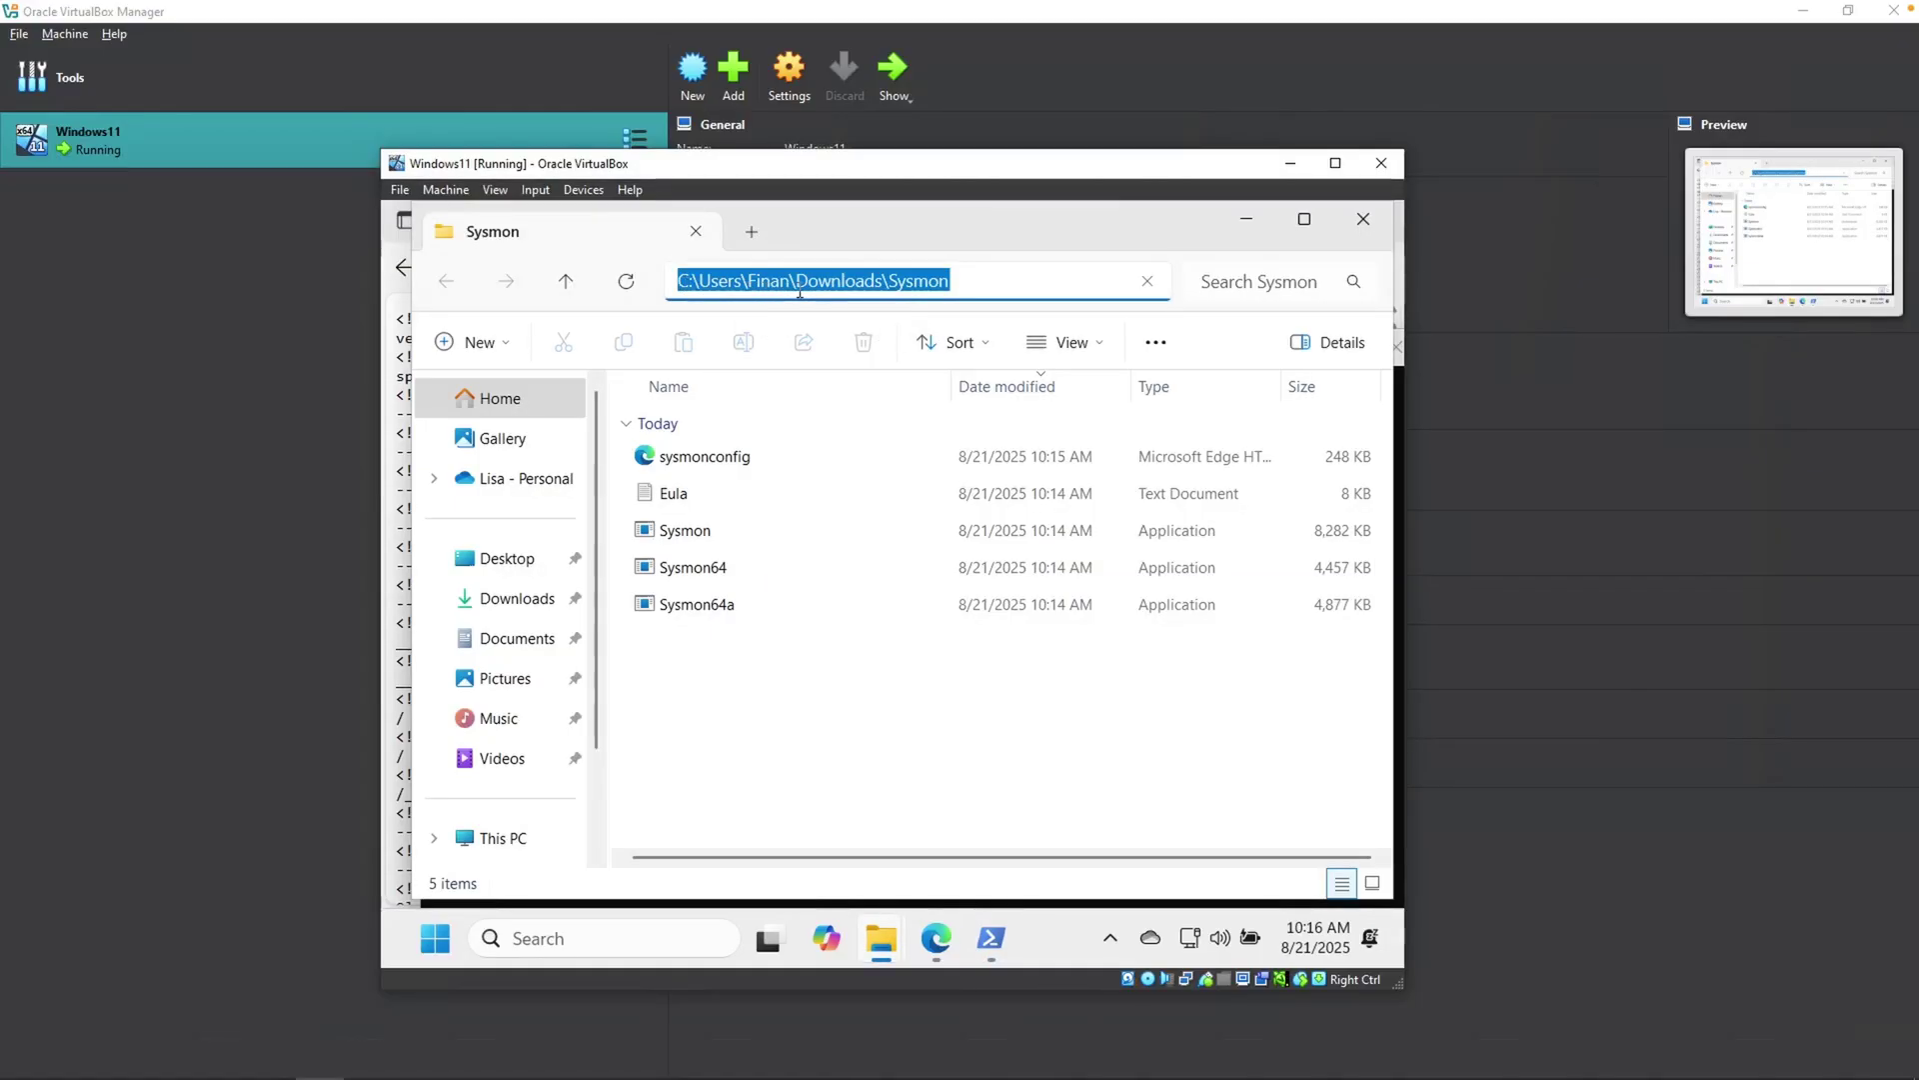
pyautogui.rightClick(835, 288)
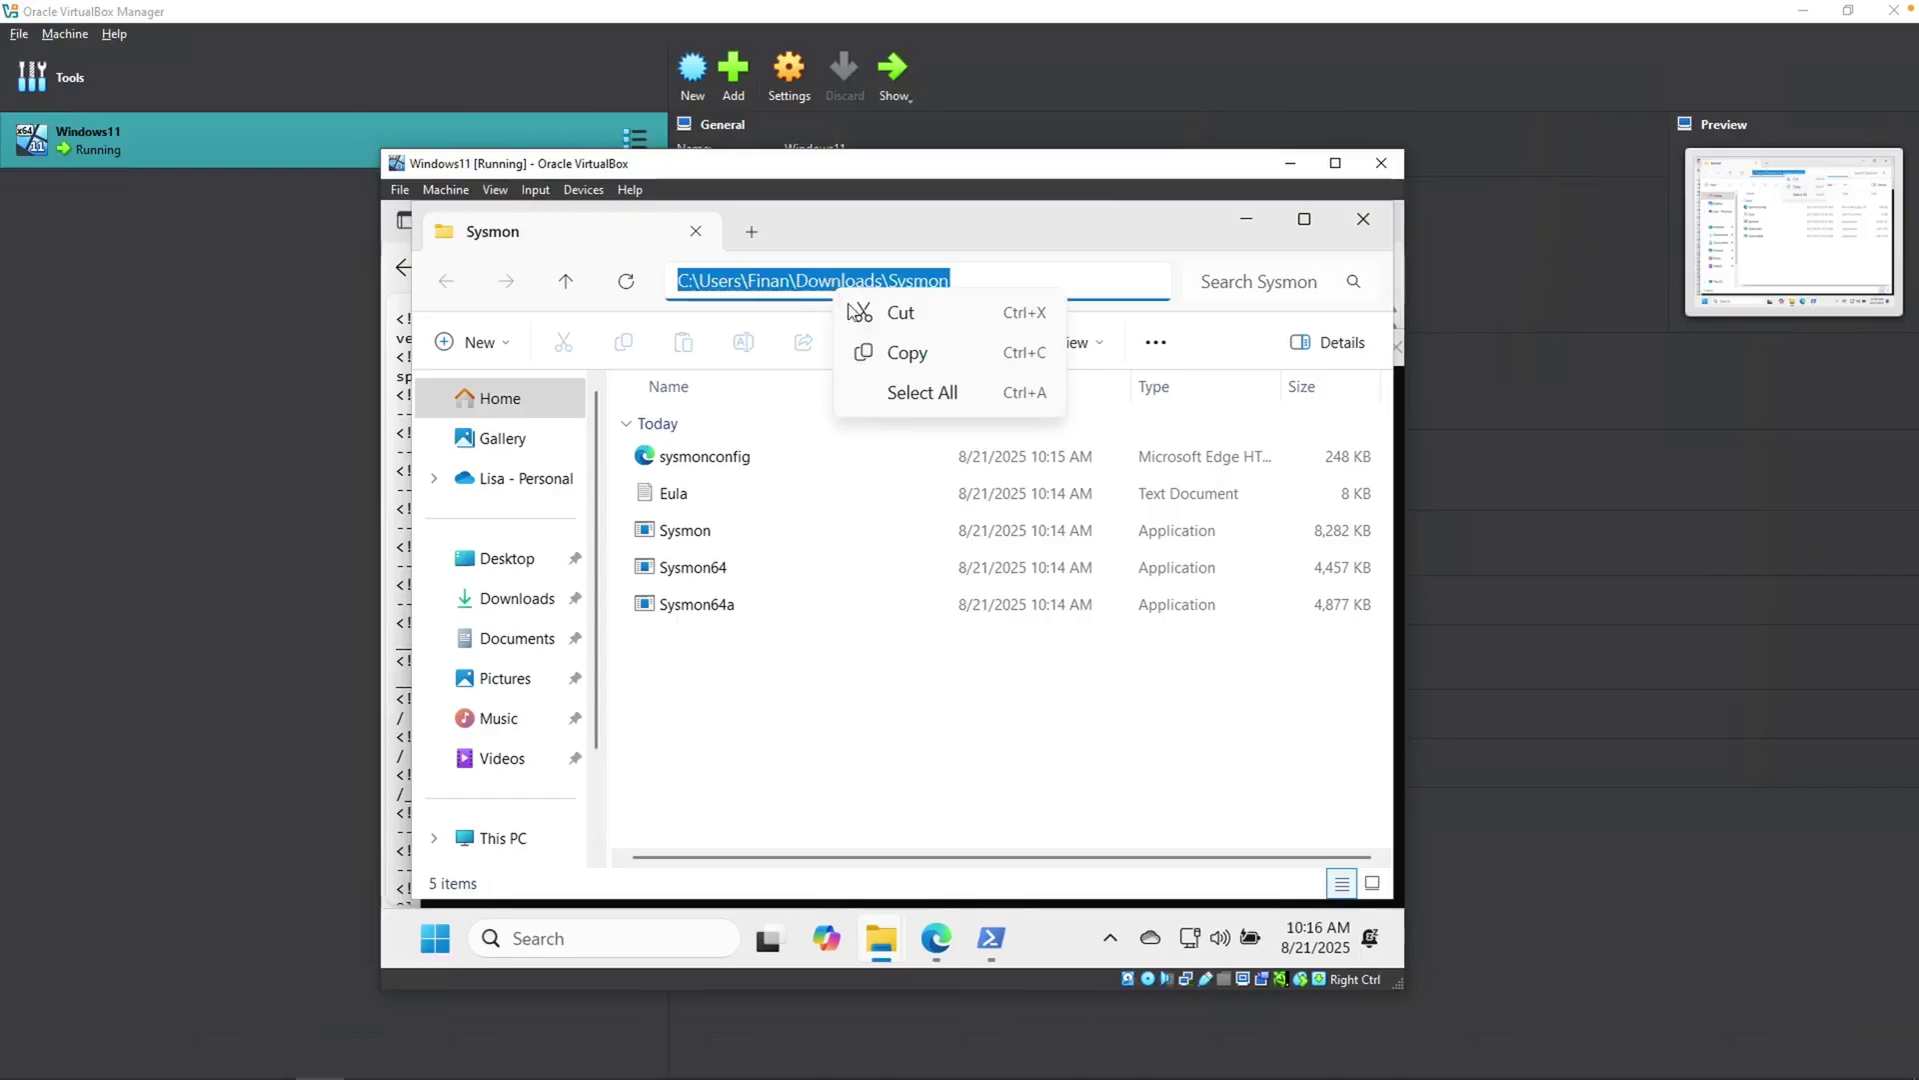
pyautogui.click(872, 353)
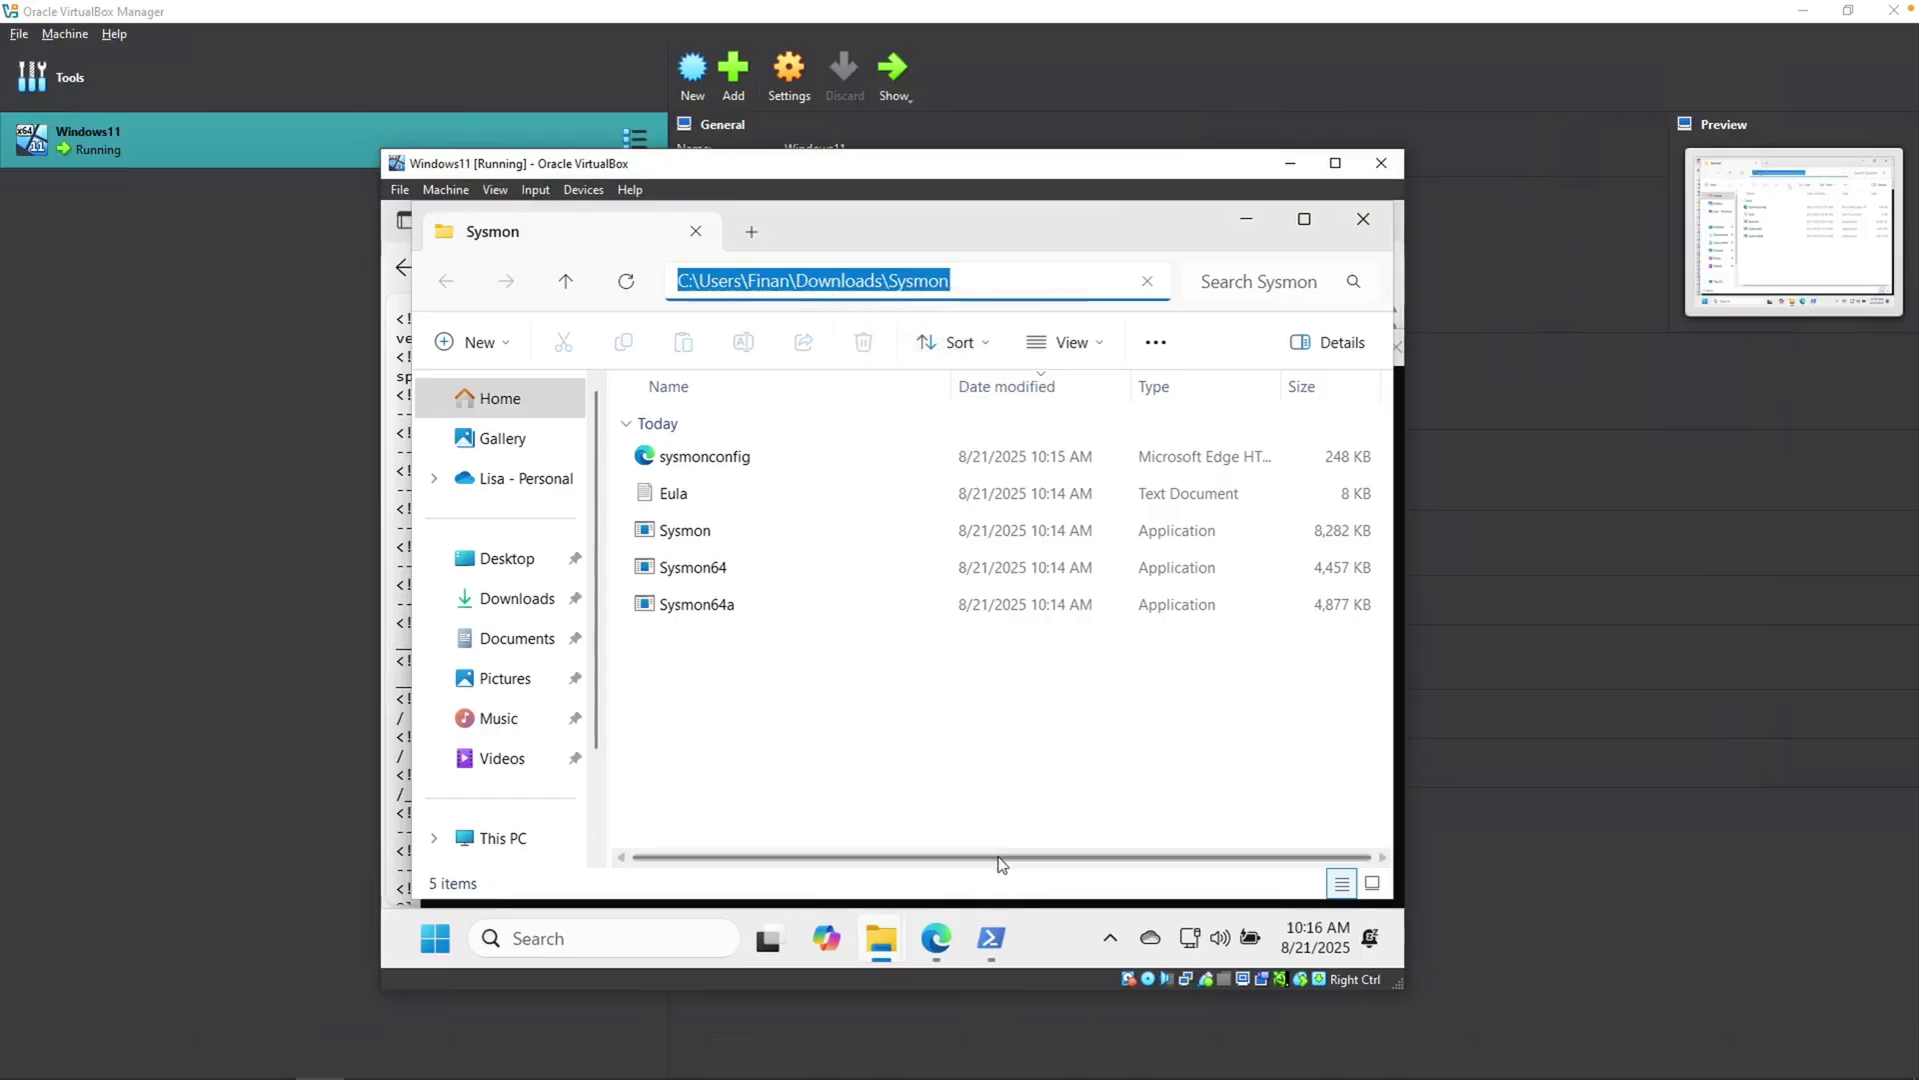
pyautogui.click(991, 938)
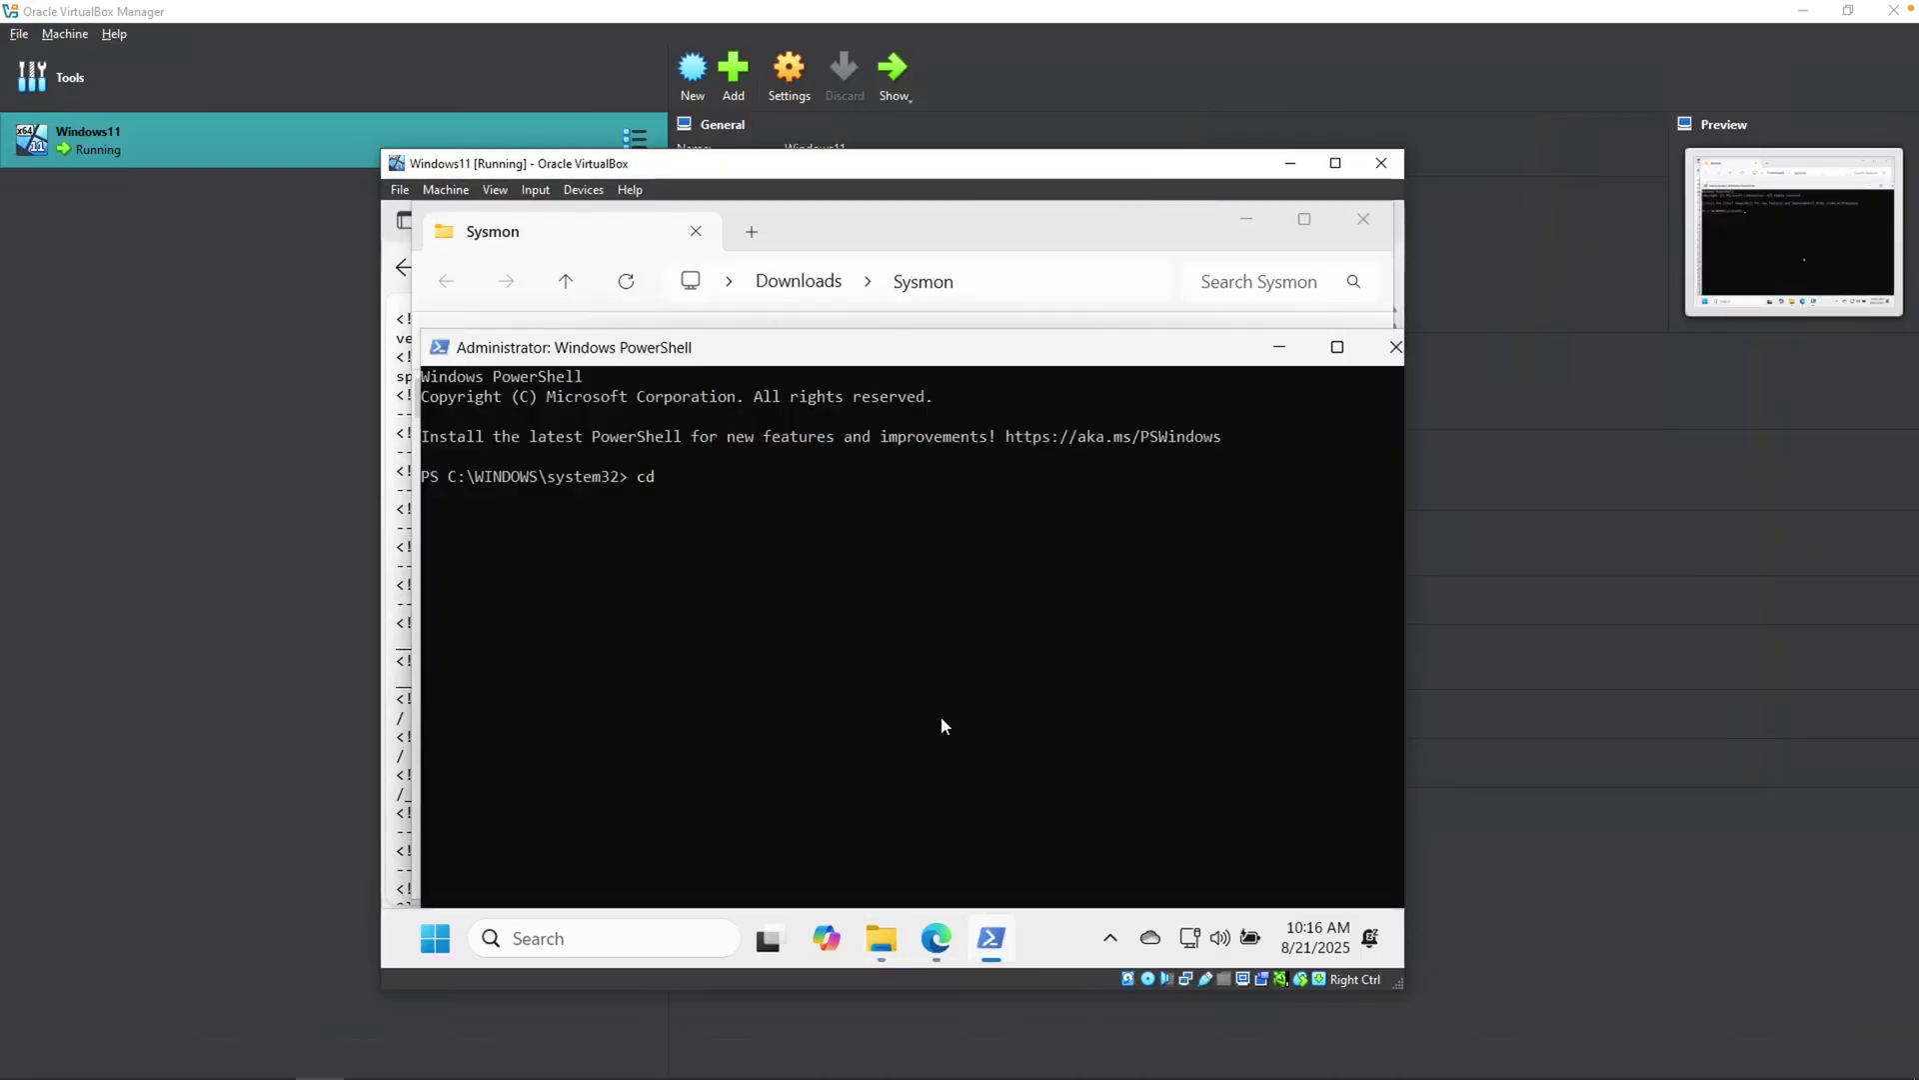
pyautogui.write('cd')
pyautogui.hotkey('ctrl', 'v')
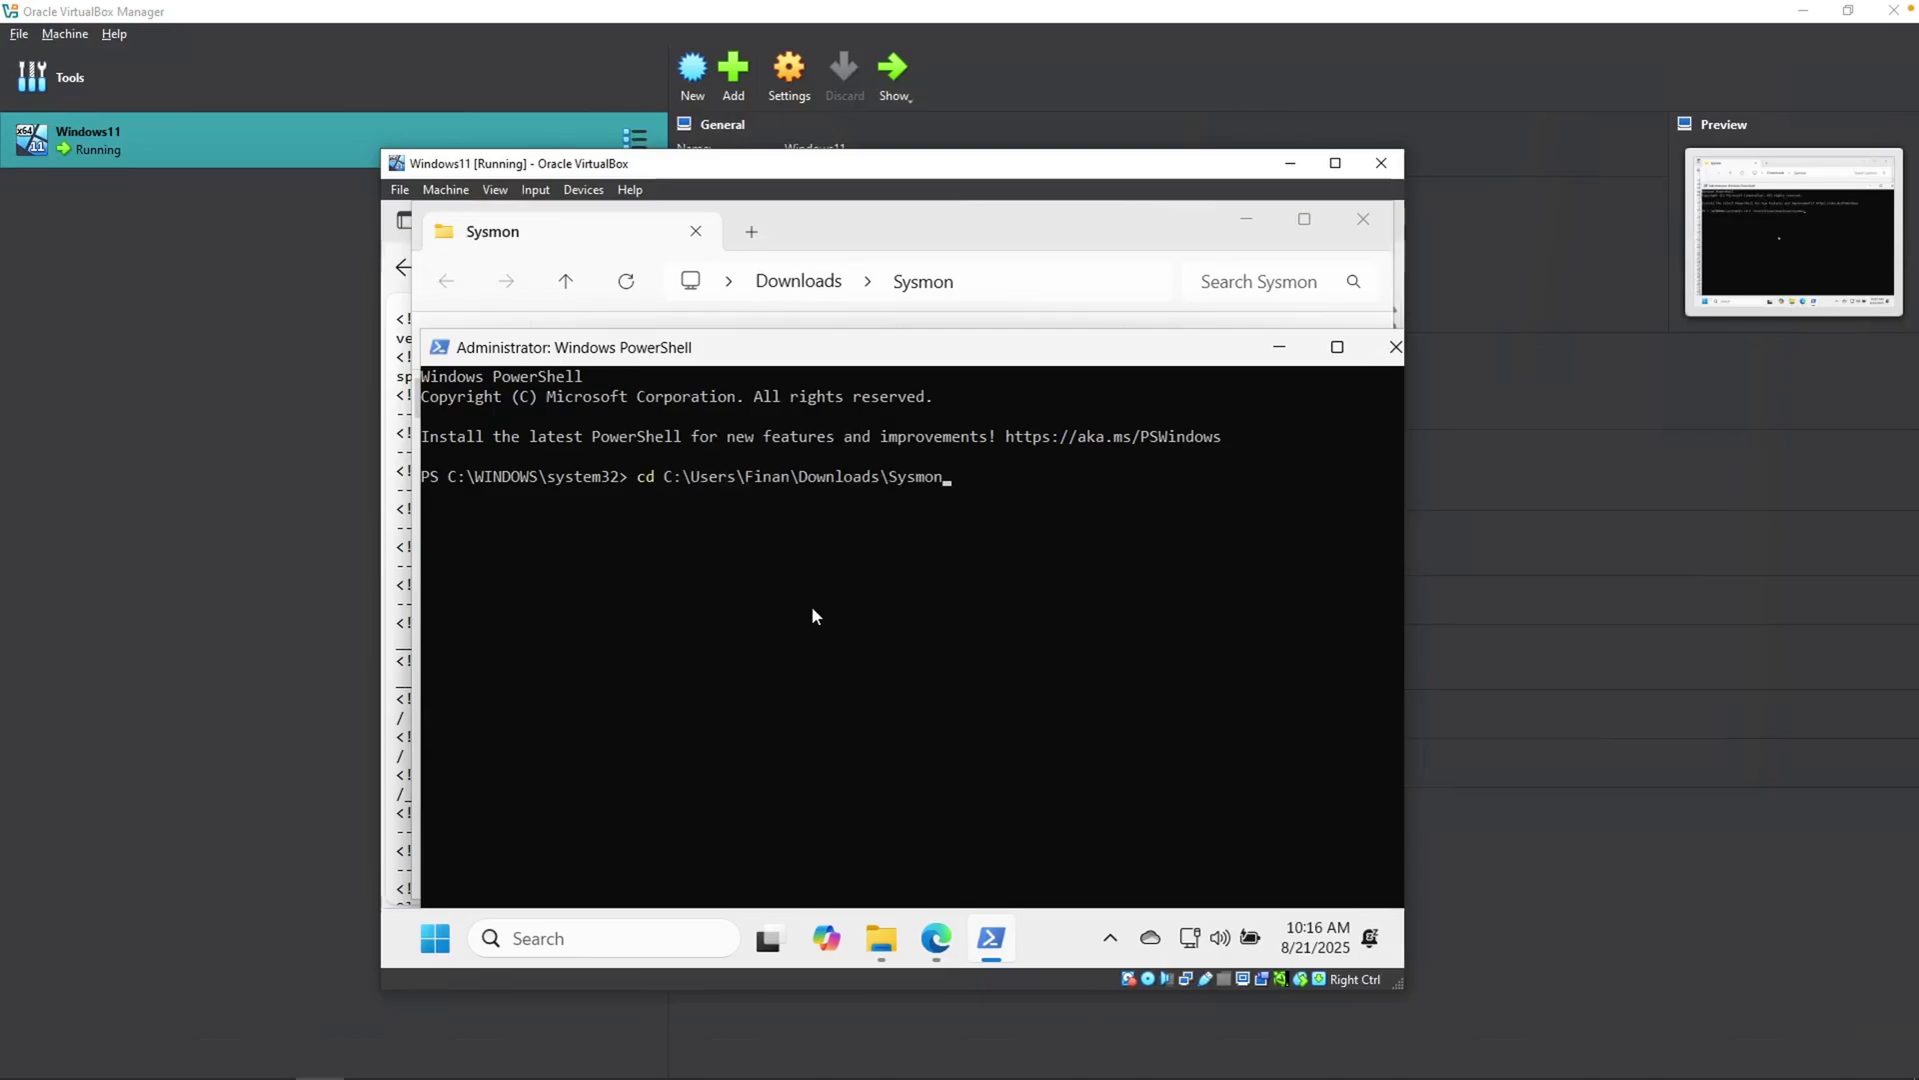
pyautogui.press('Return')
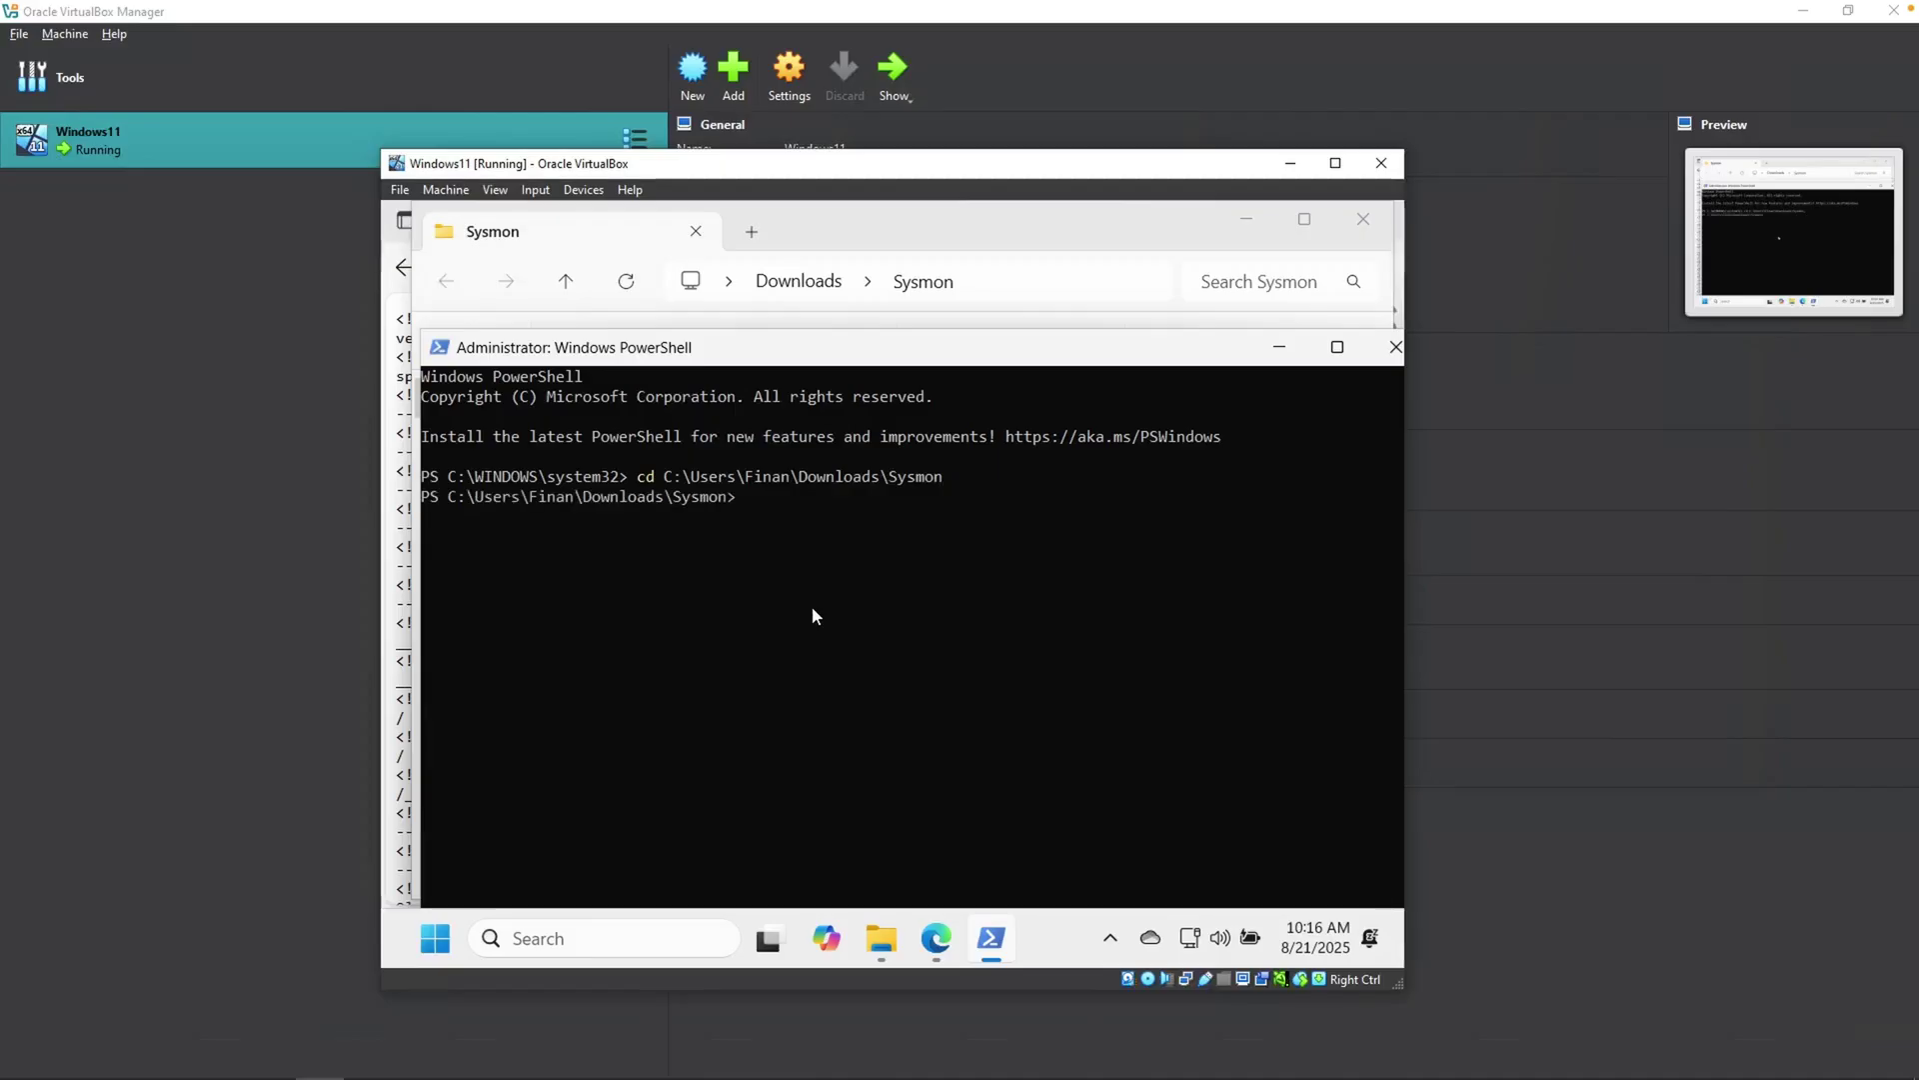
# Check the current PowerShell directory with pwd and list the folder's files with ls
pyautogui.moveTo(726, 497); pyautogui.dragTo(665, 503)
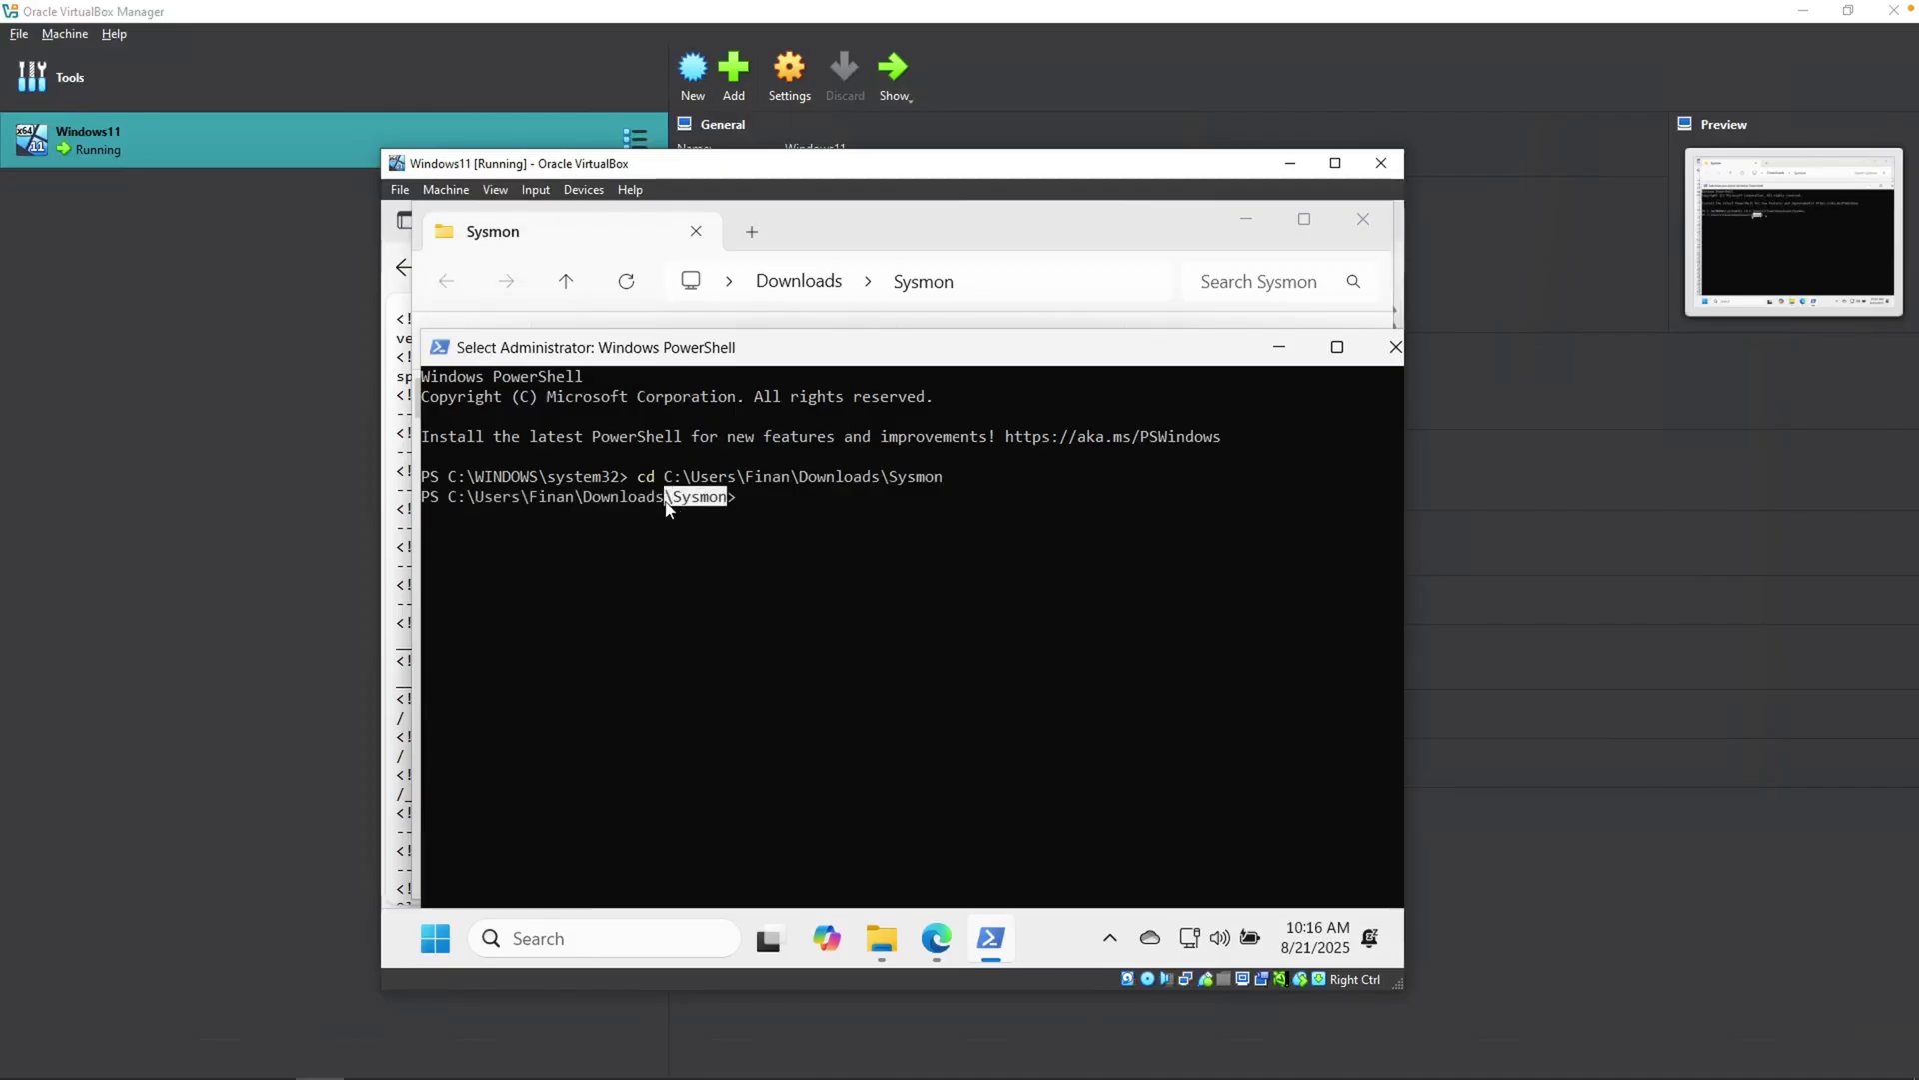
pyautogui.click(768, 515)
pyautogui.write('pw')
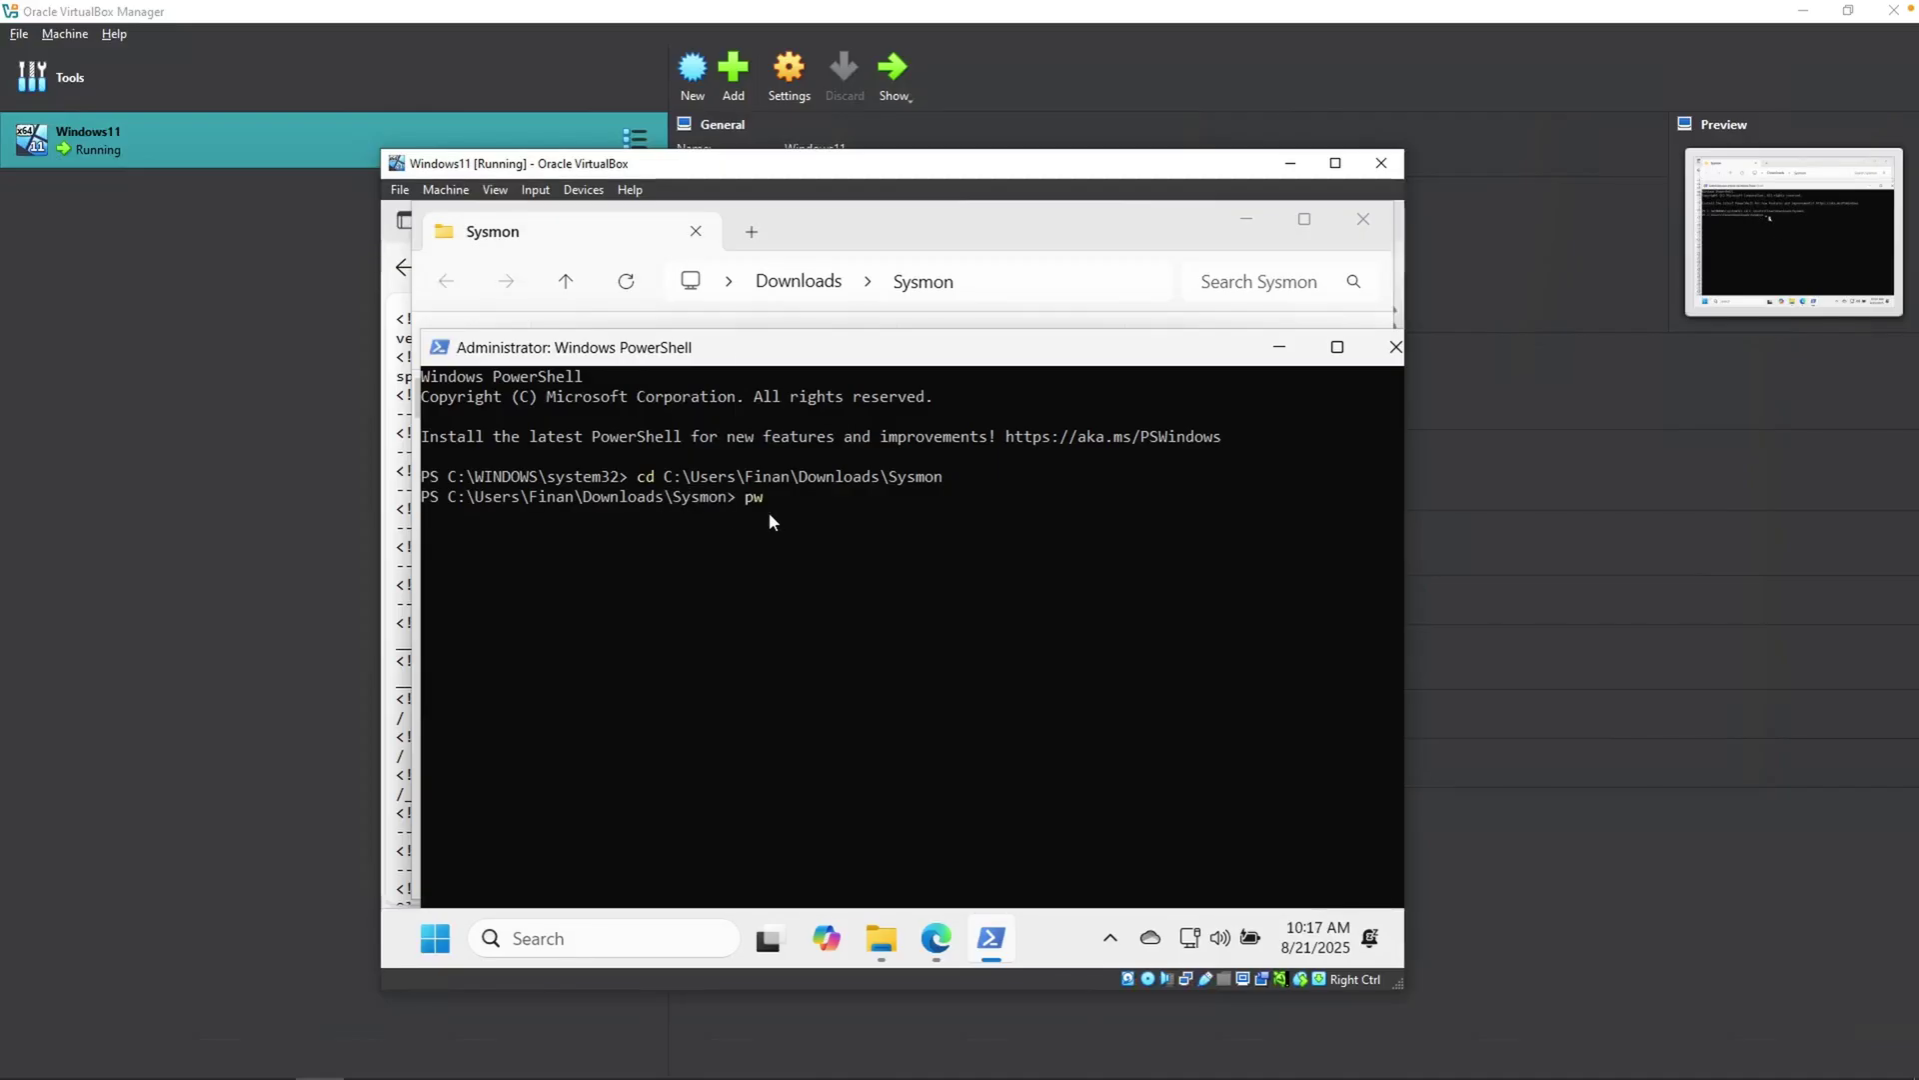
pyautogui.write('d')
pyautogui.press('Return')
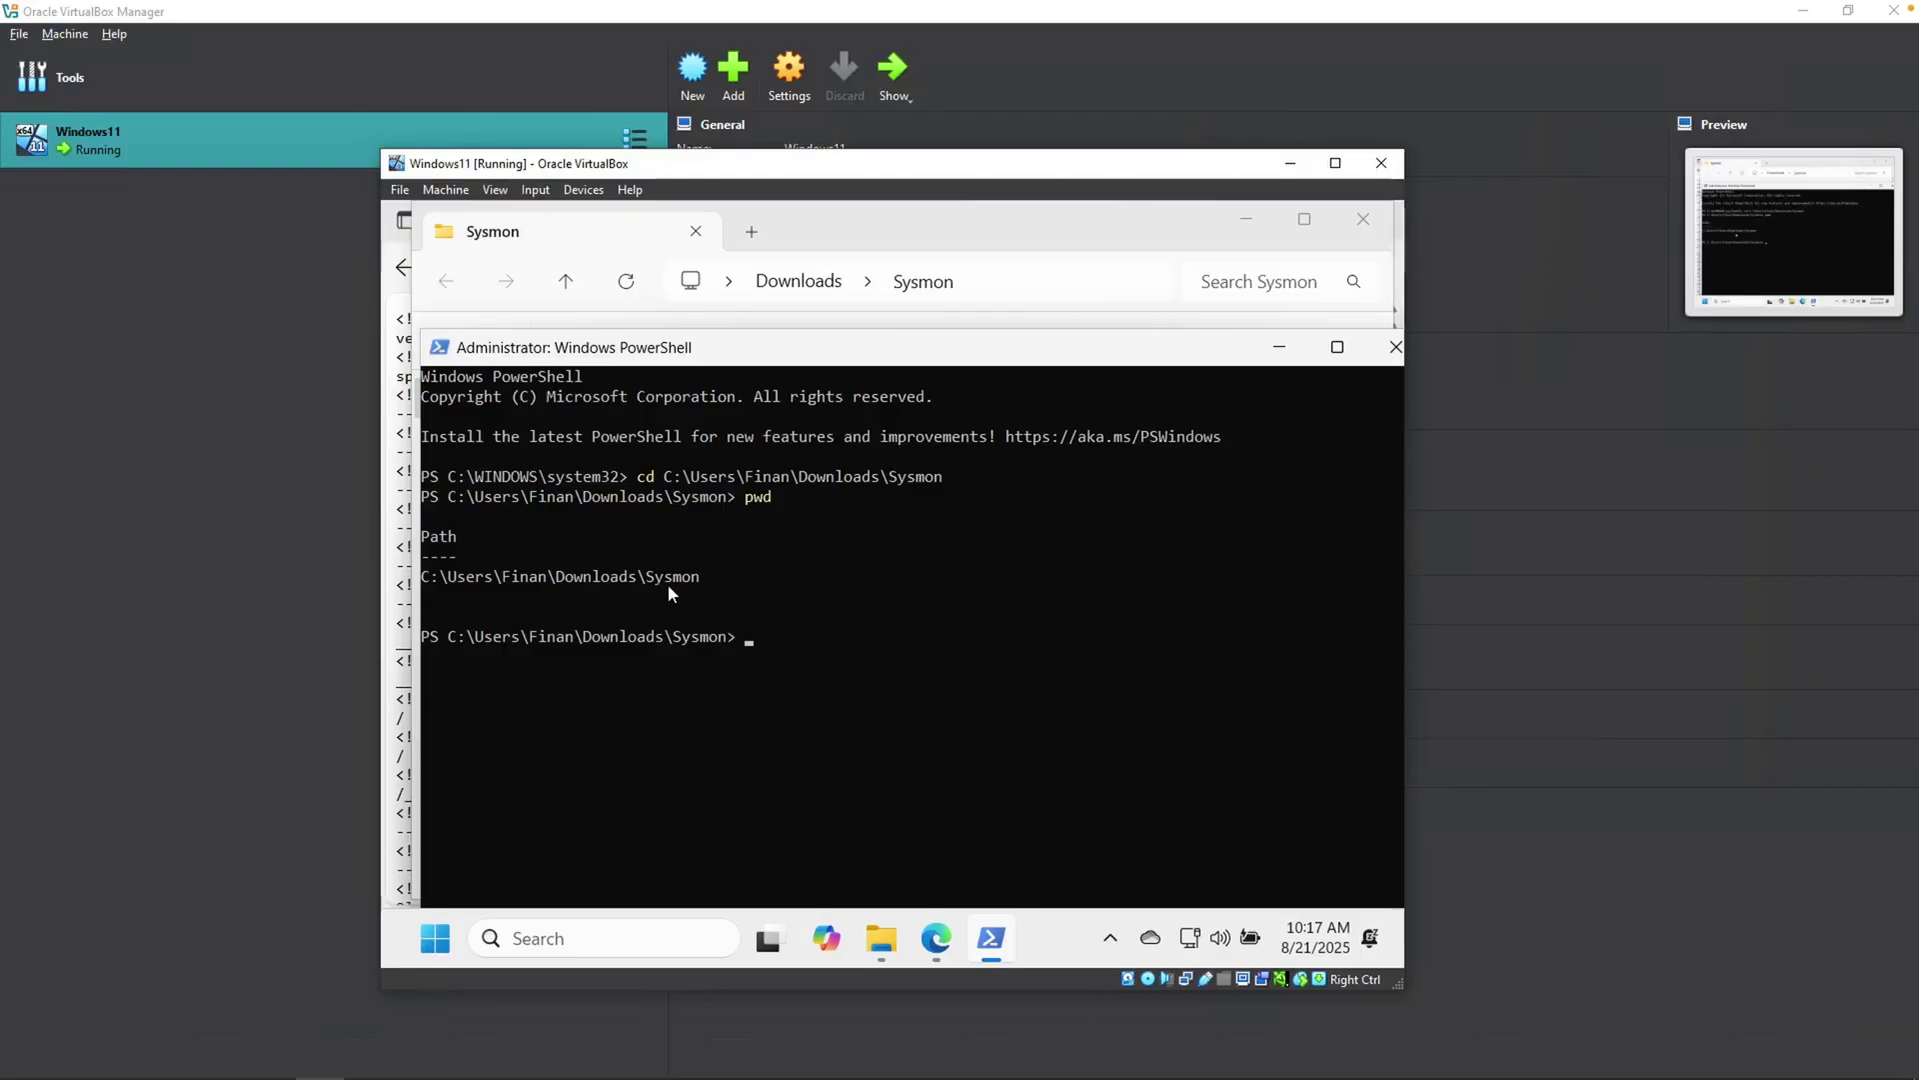
pyautogui.write('ls')
pyautogui.press('Return')
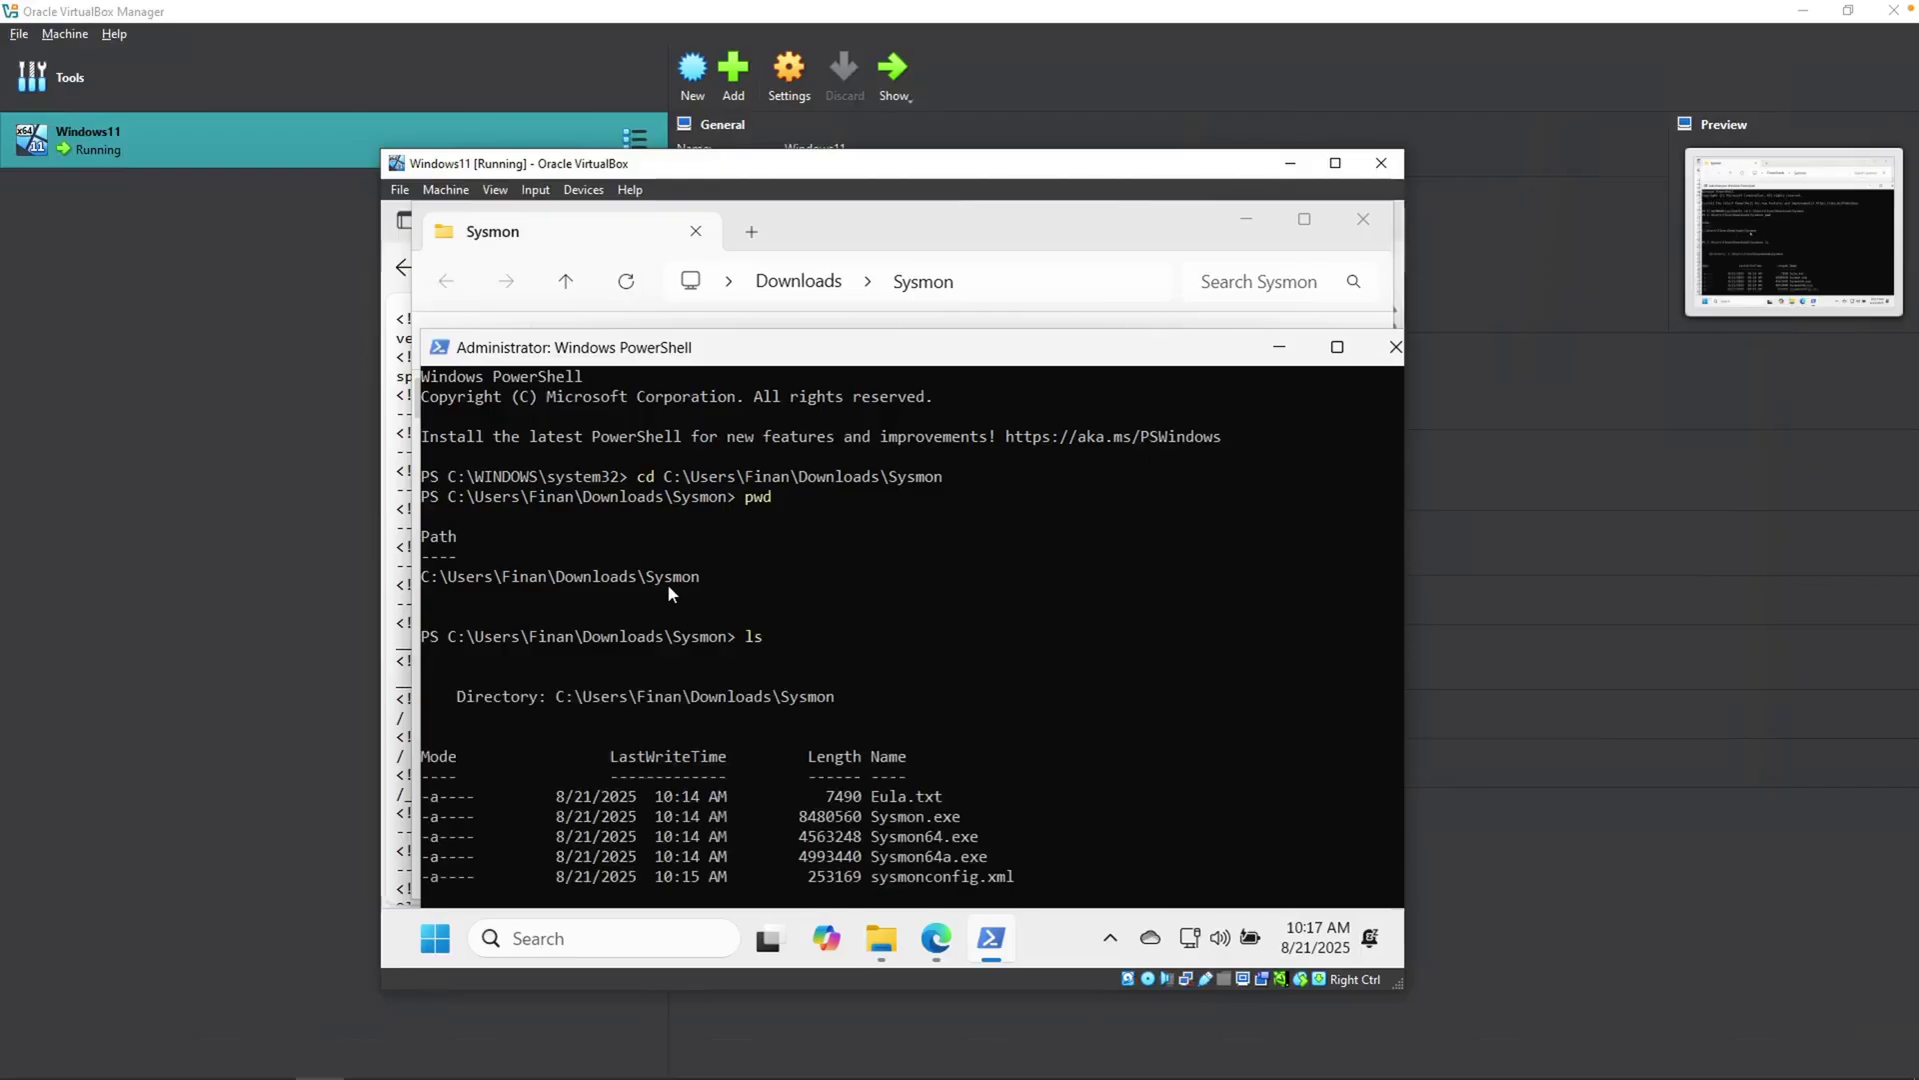
# Clear the console with cls and install Sysmon by running .\Sysmon64.exe -i .\sysmonconfig.xml, agreeing to the license terms
pyautogui.write('cls')
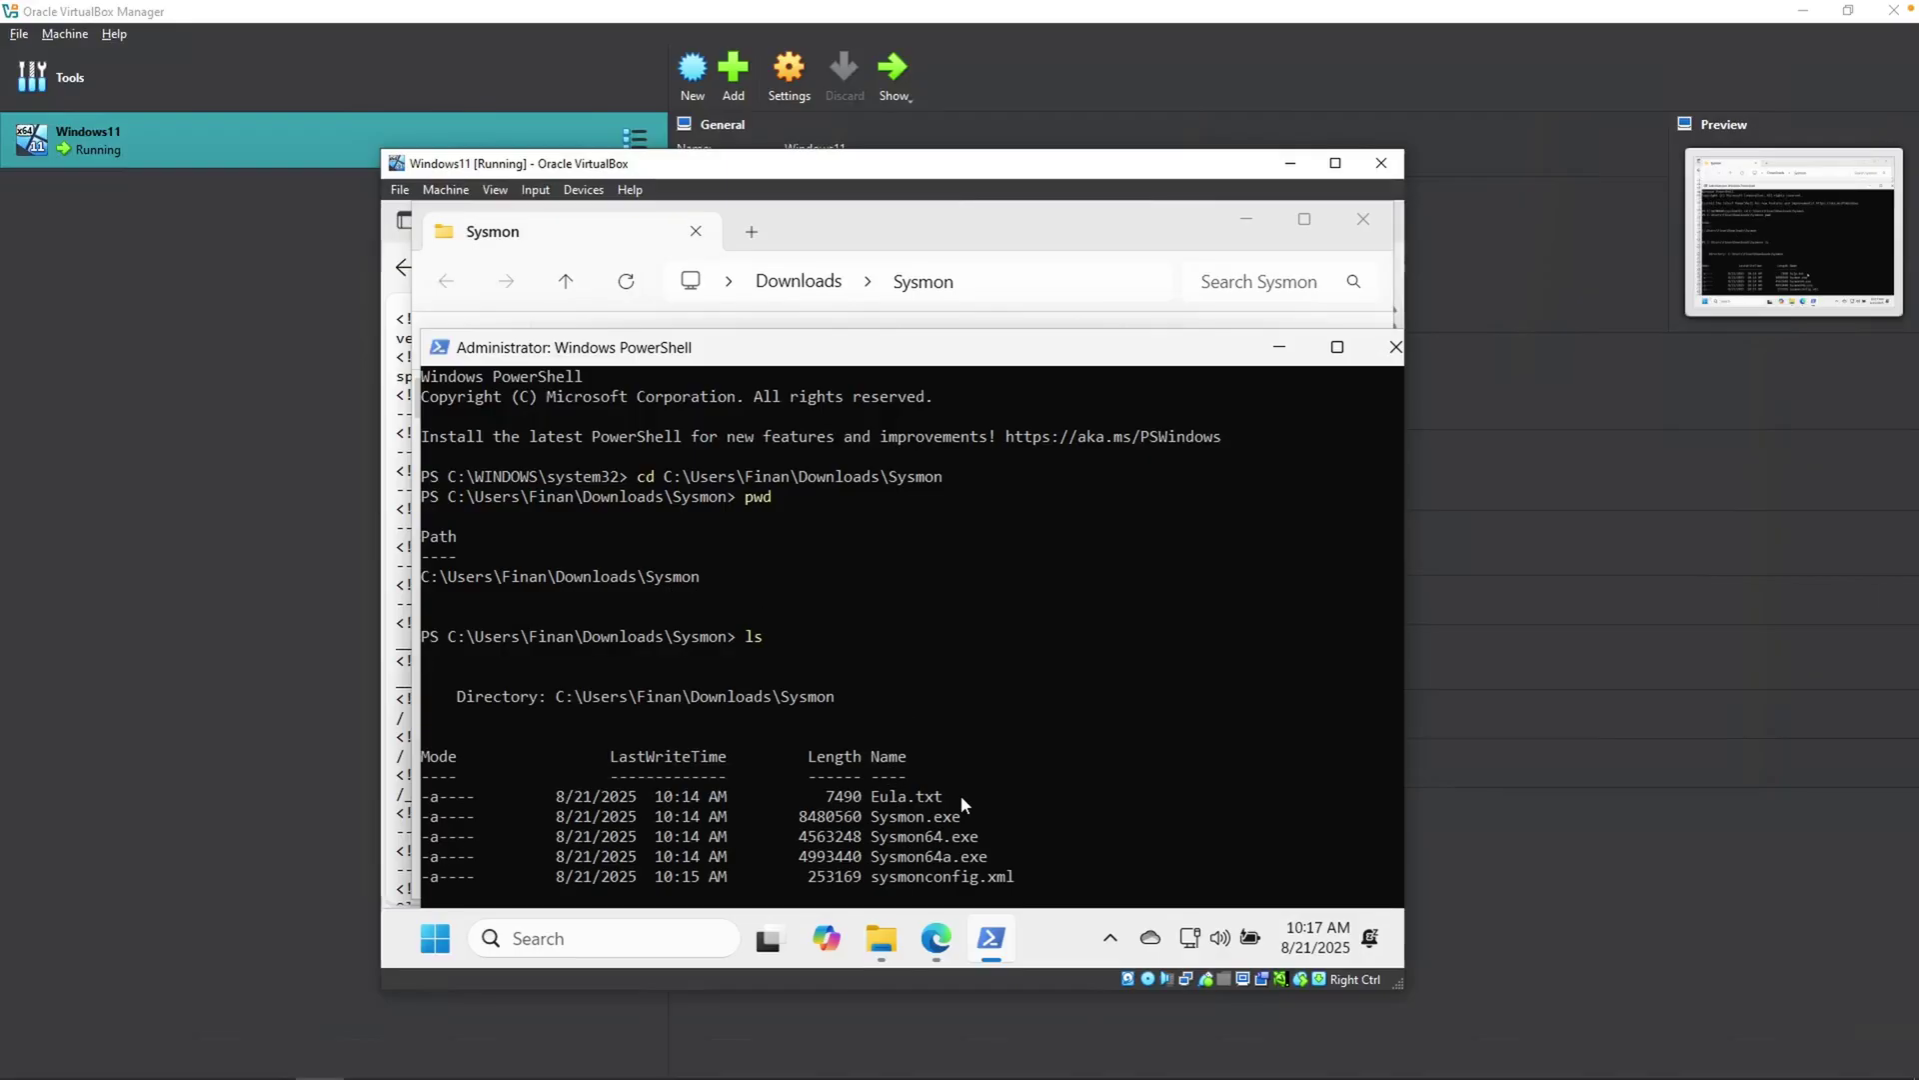
pyautogui.press('Return')
pyautogui.write('Sysmon')
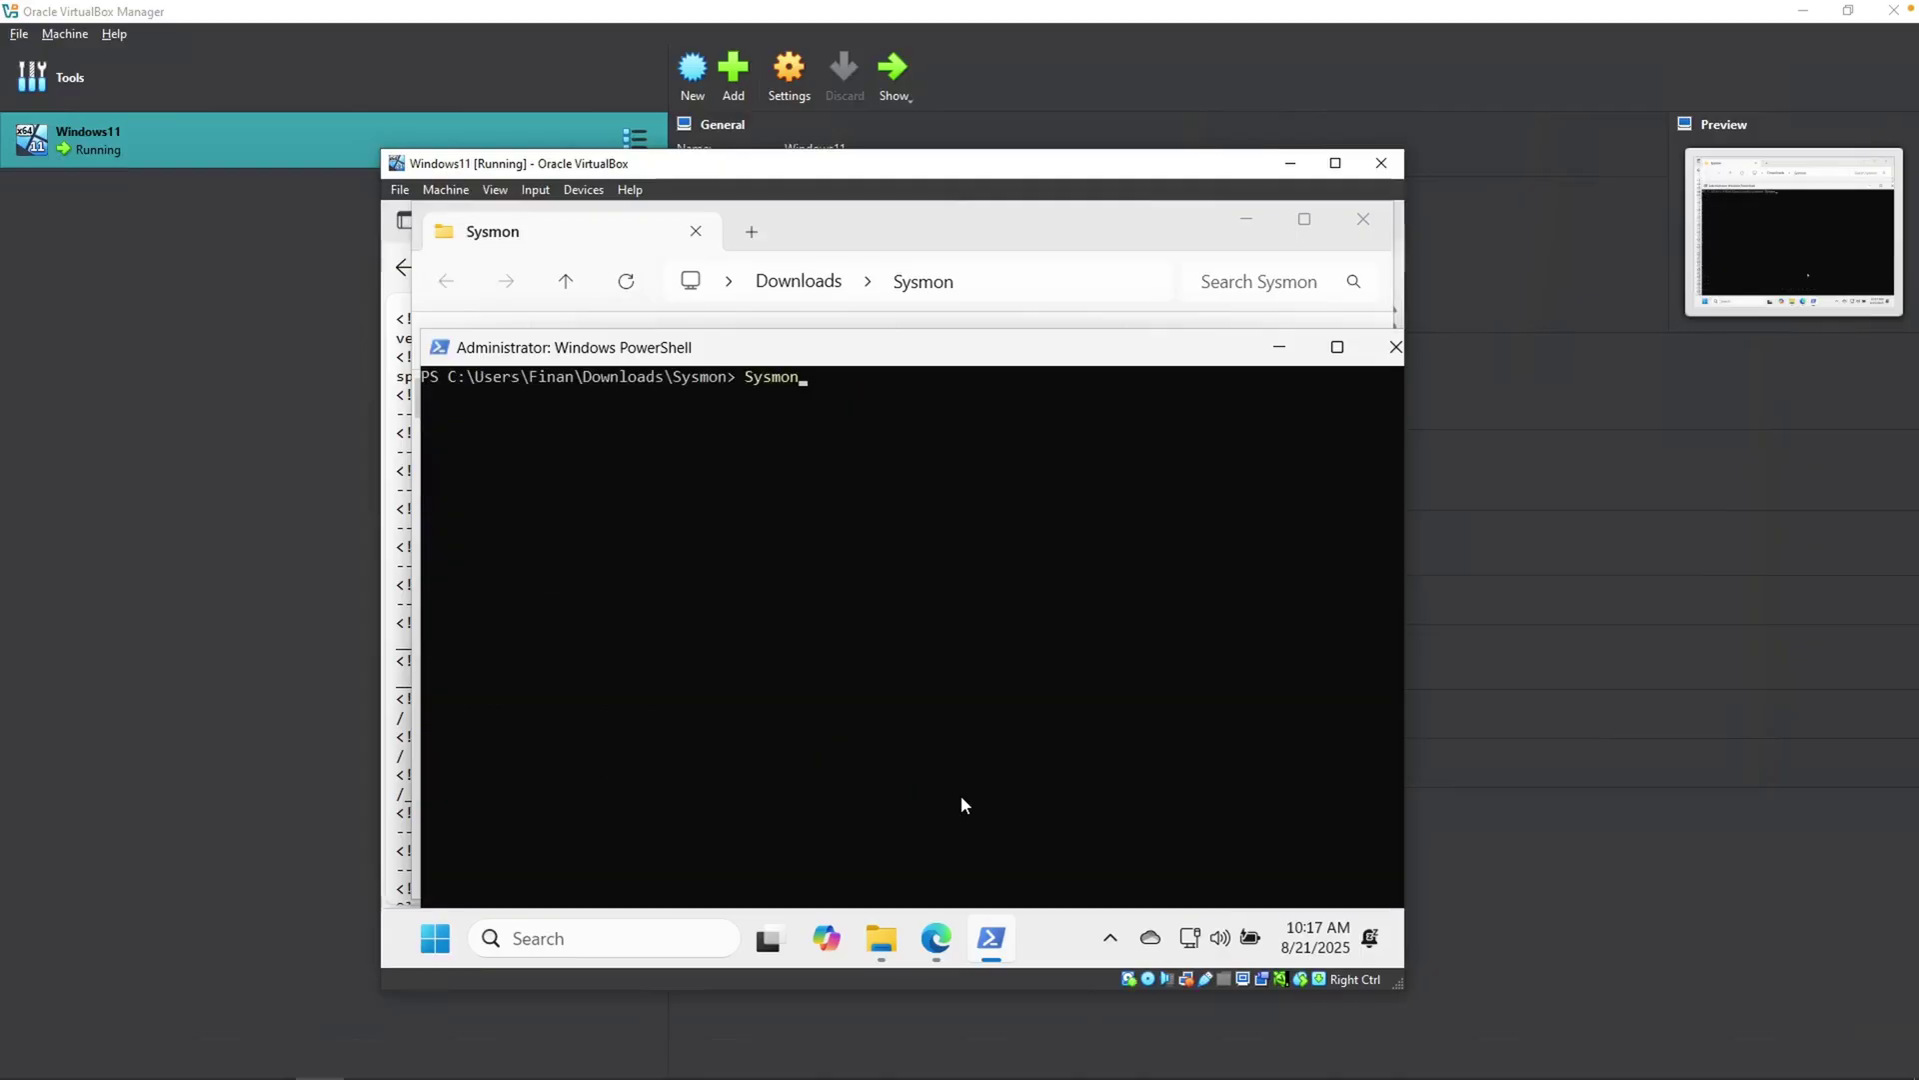
pyautogui.press('Tab')
pyautogui.press('Tab')
pyautogui.press('Tab')
pyautogui.press('Tab')
pyautogui.press('Tab')
pyautogui.write('sysmonconfig')
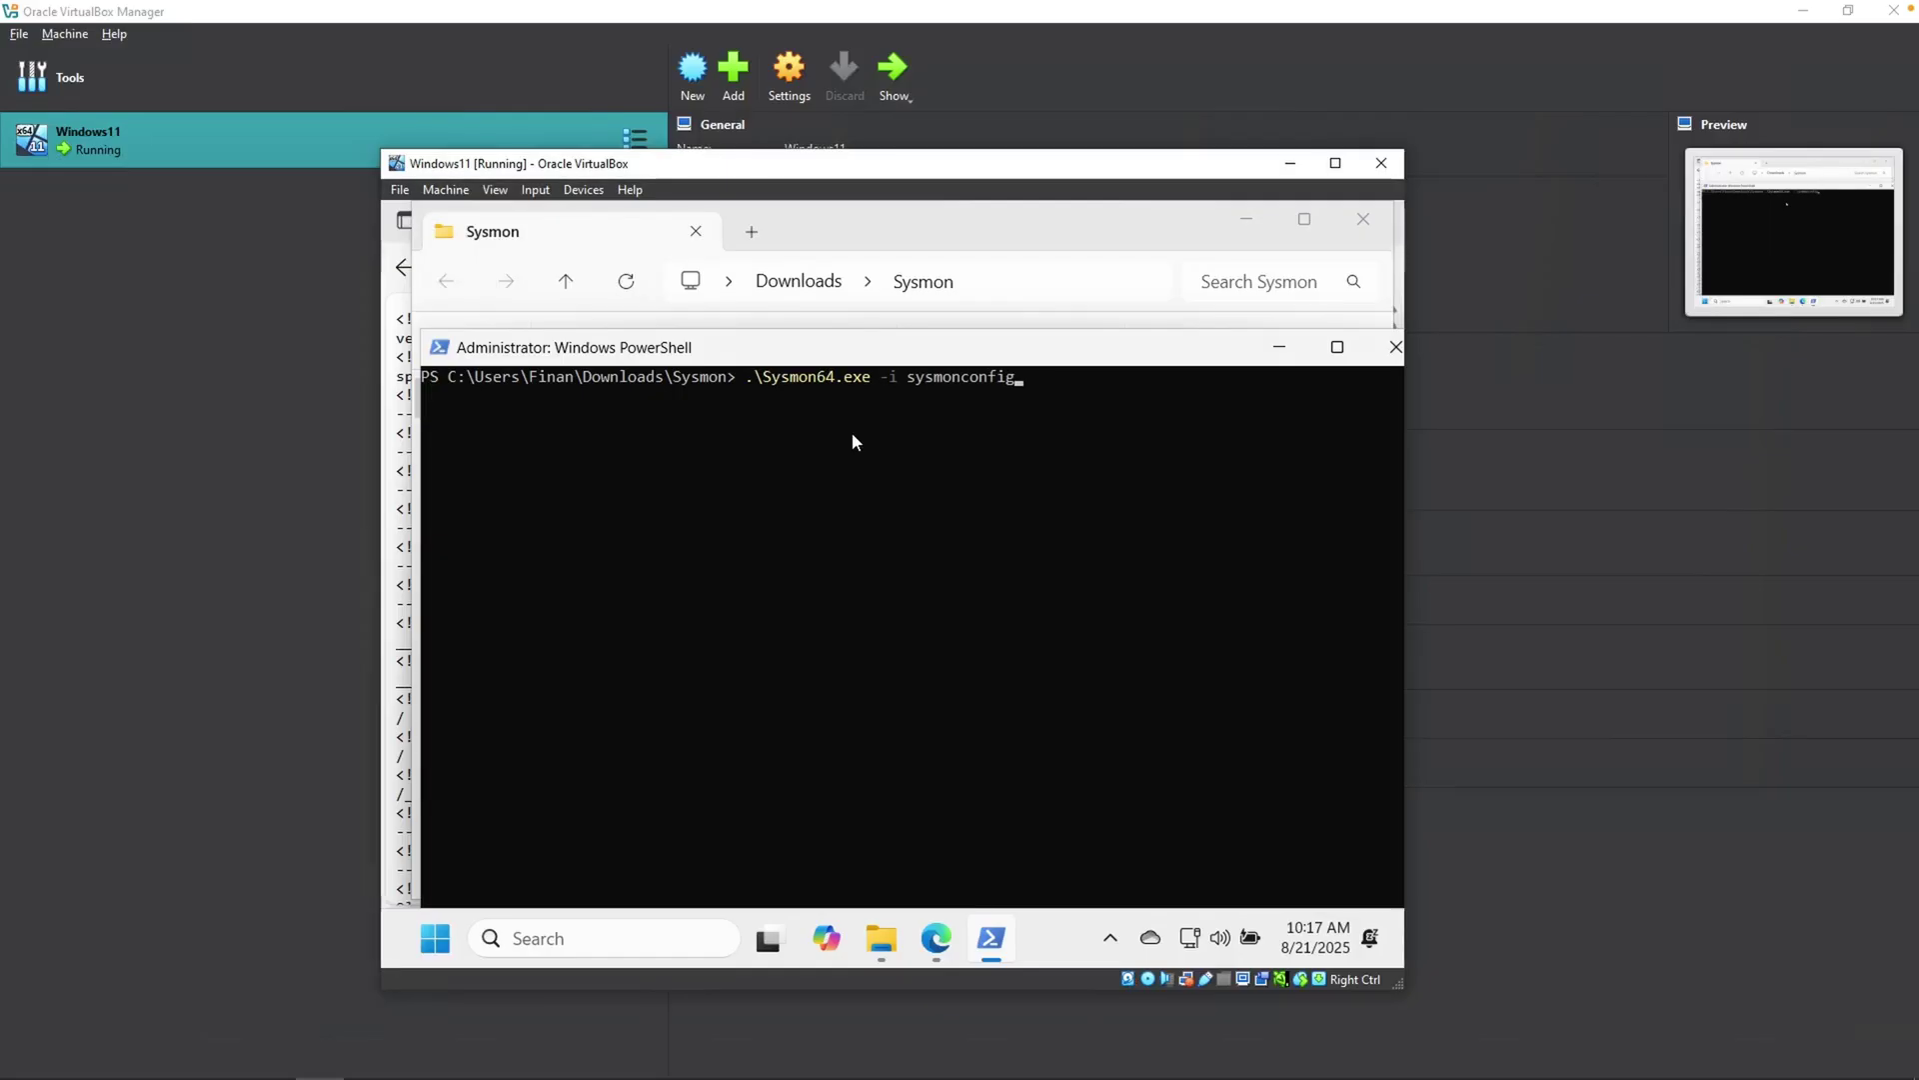
pyautogui.press('Tab')
pyautogui.press('Return')
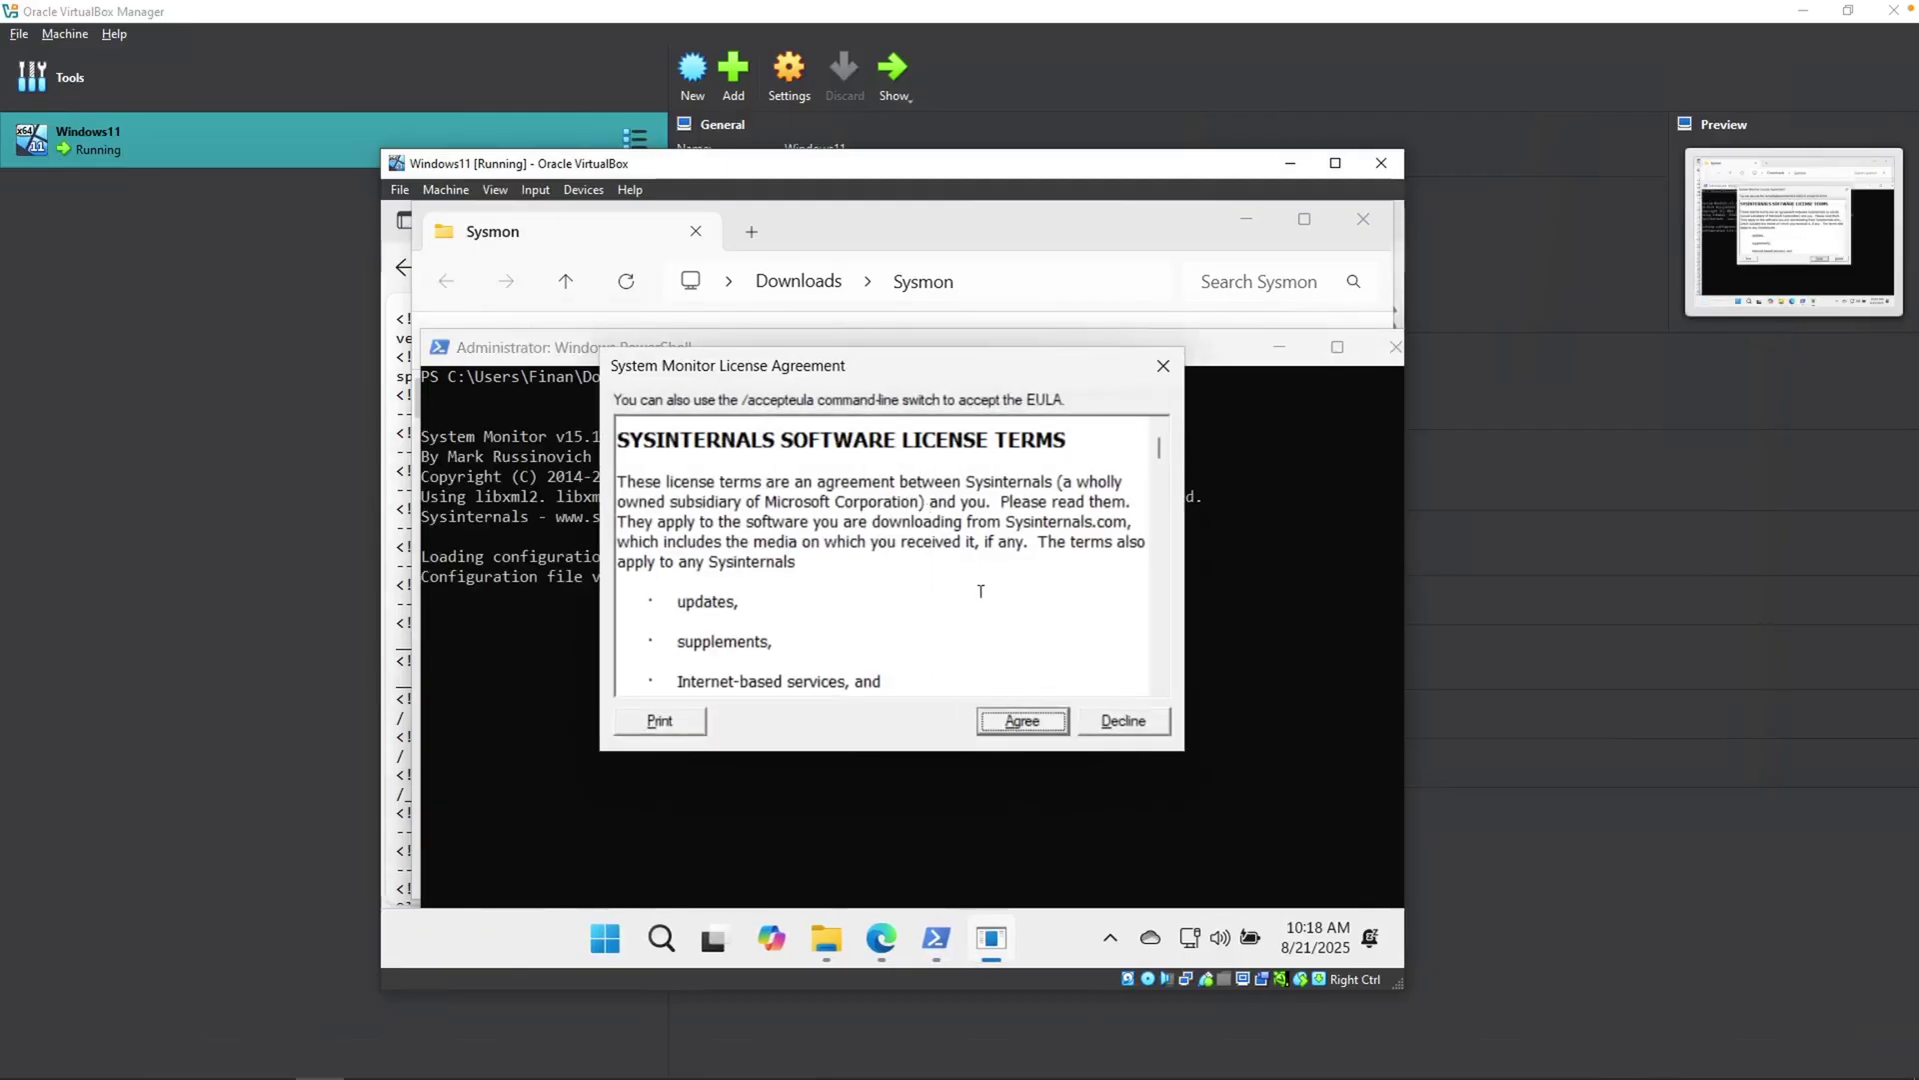
pyautogui.click(1000, 722)
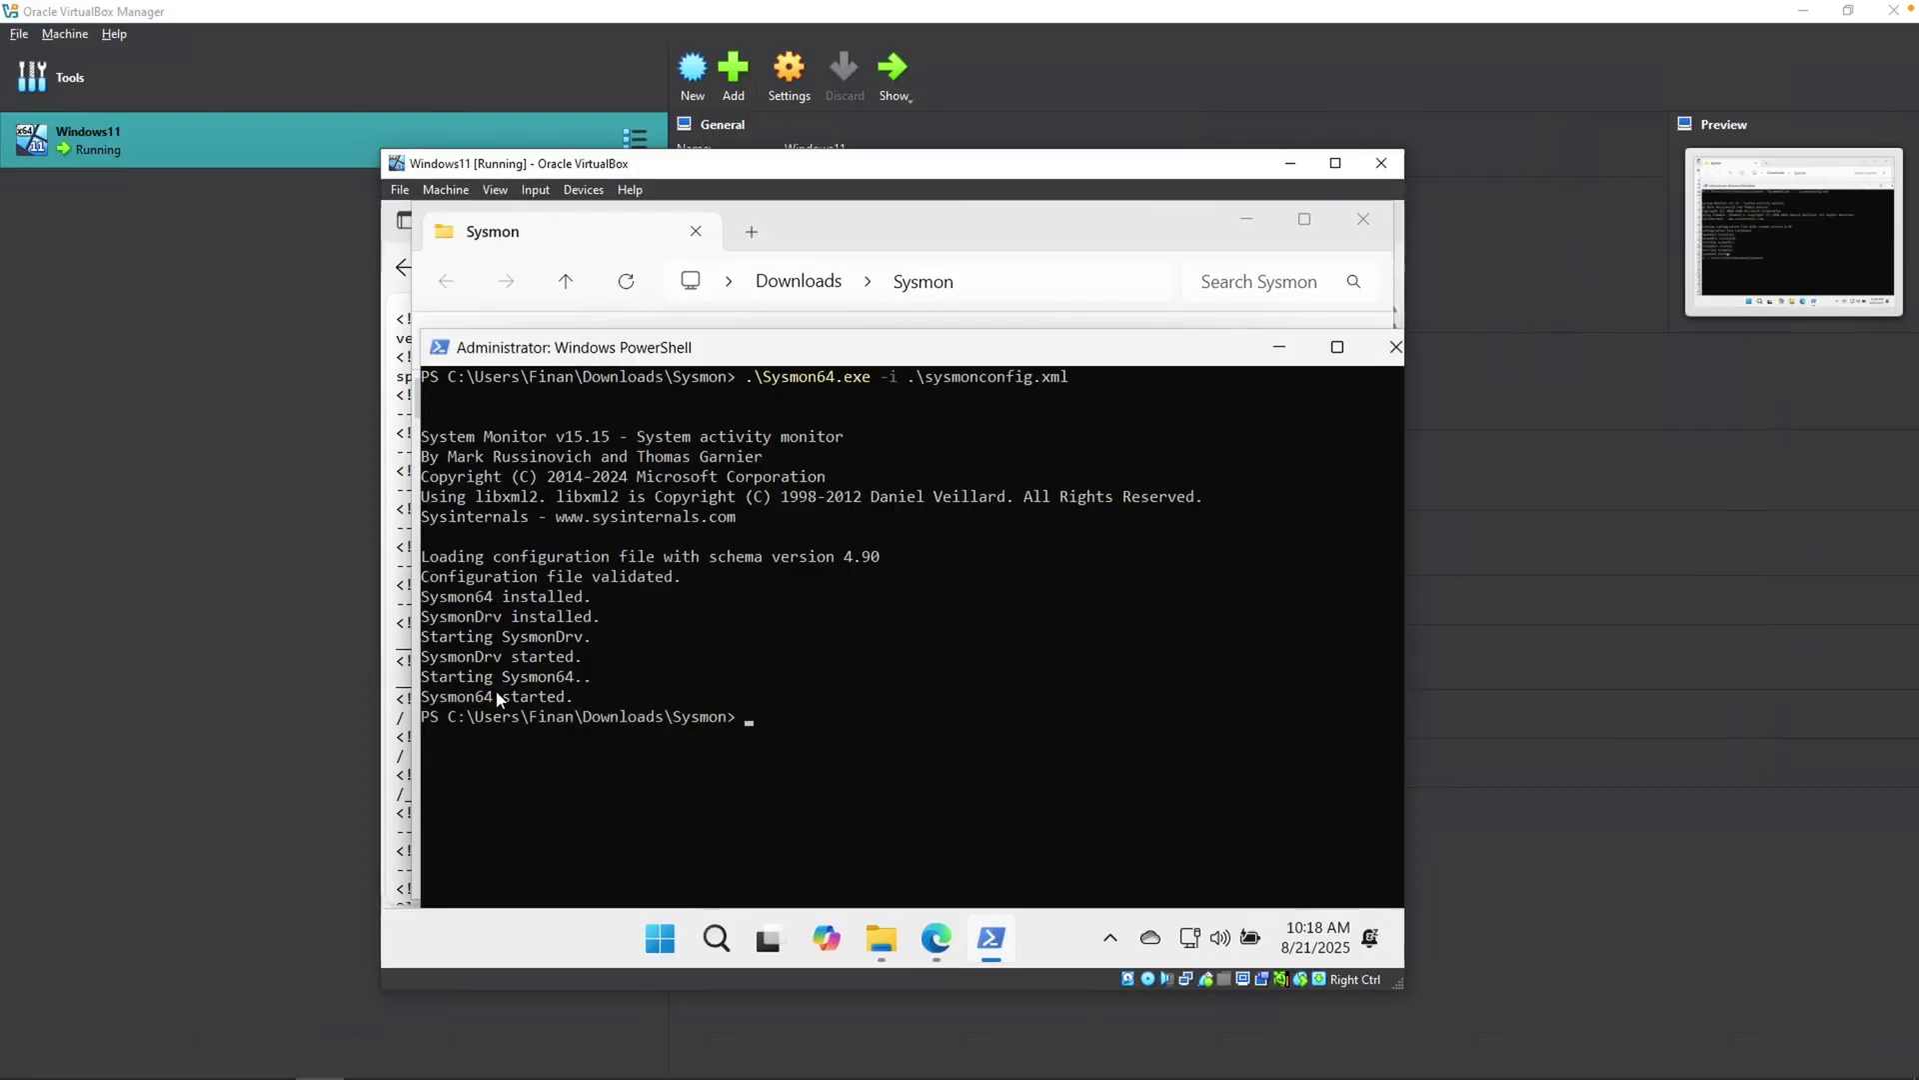
pyautogui.moveTo(468, 698); pyautogui.dragTo(549, 706)
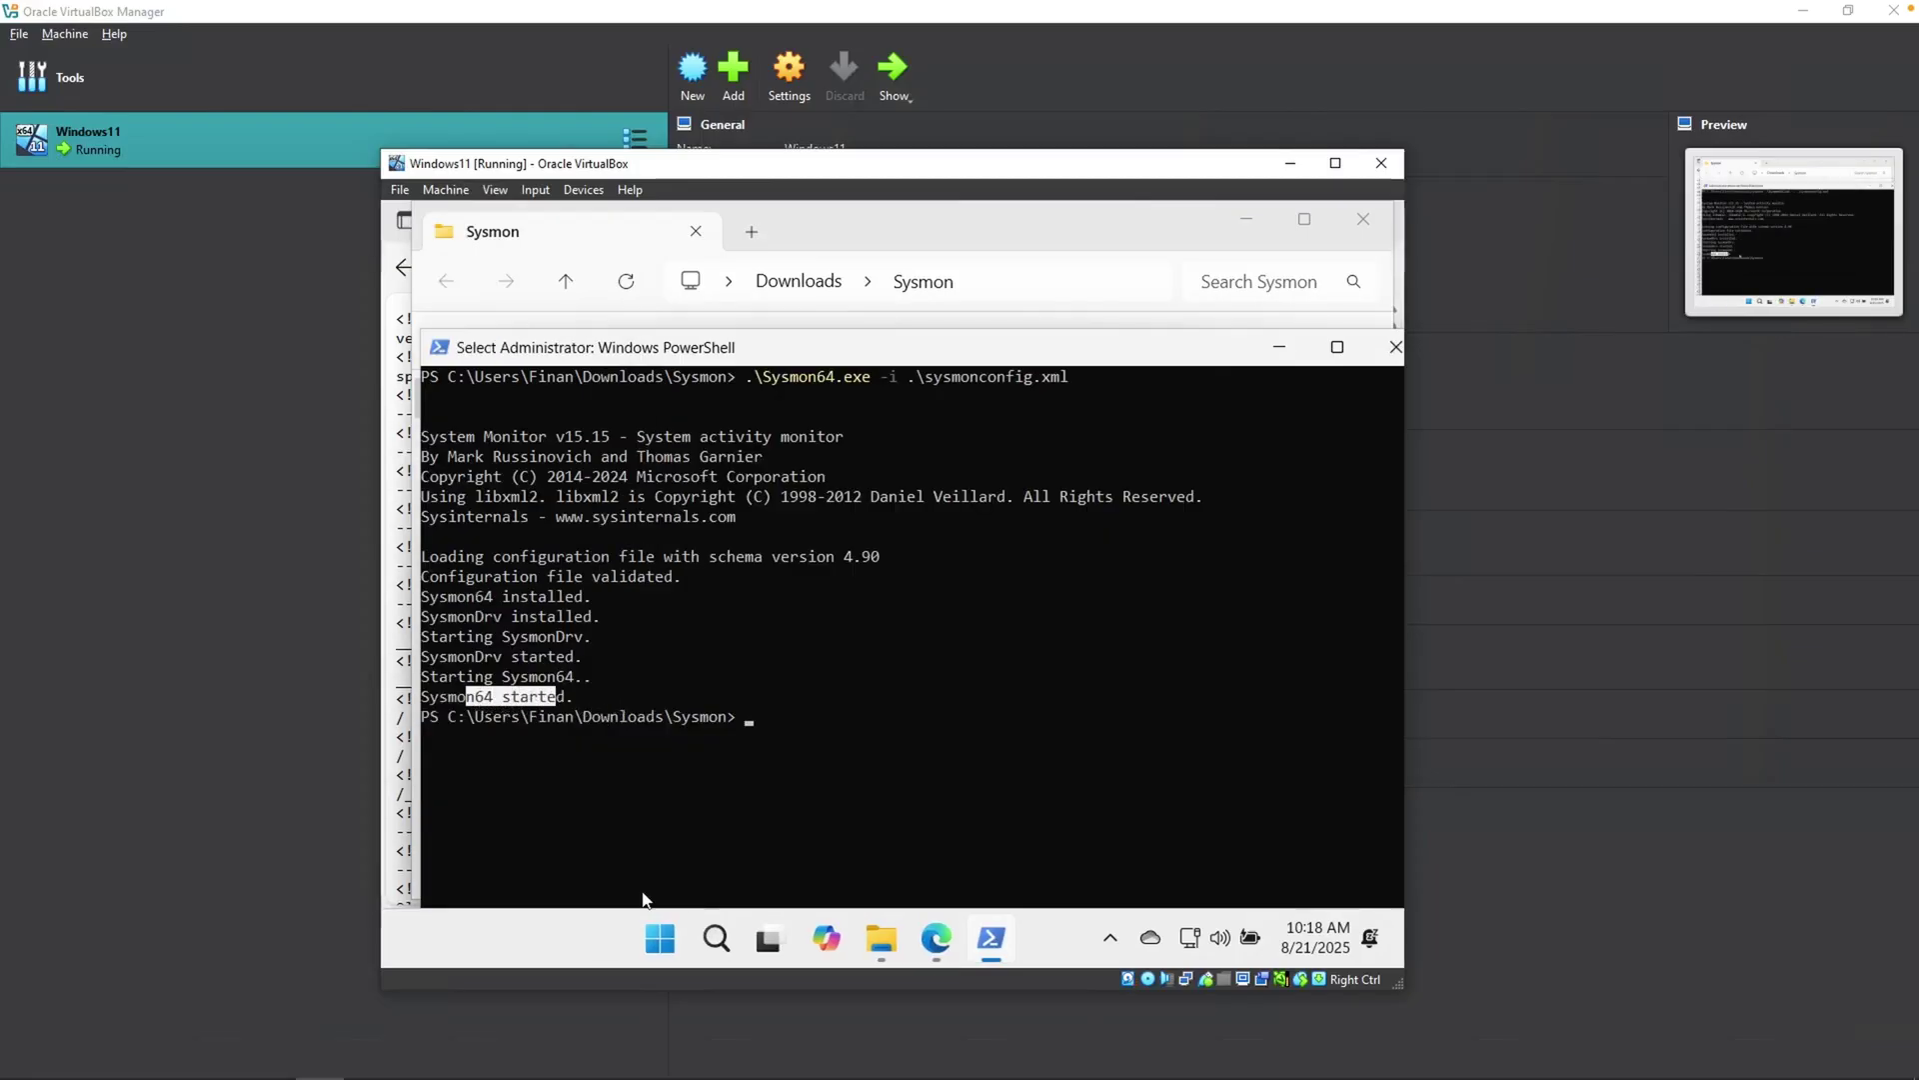
# Open Windows Services and check the Sysmon64 service in the list
pyautogui.click(660, 937)
pyautogui.write('services')
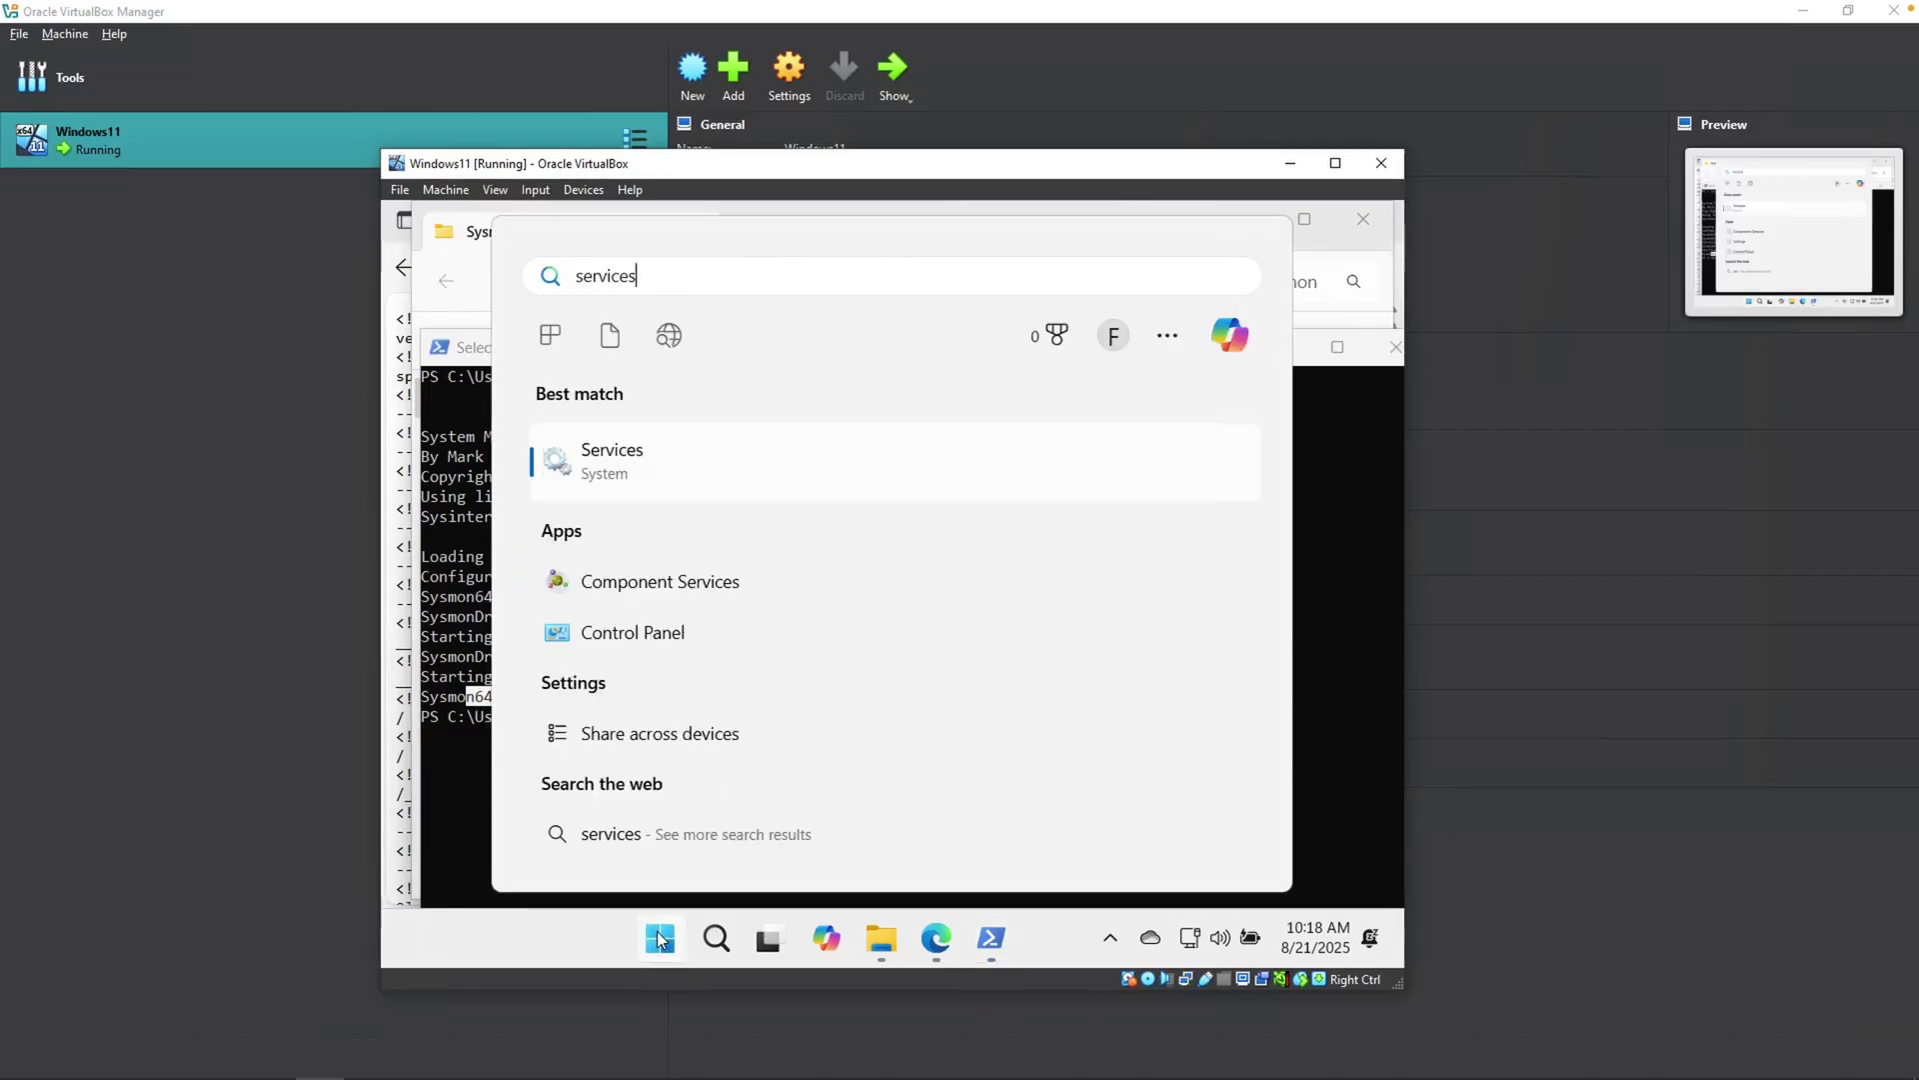
pyautogui.click(720, 486)
pyautogui.click(914, 571)
pyautogui.press('s')
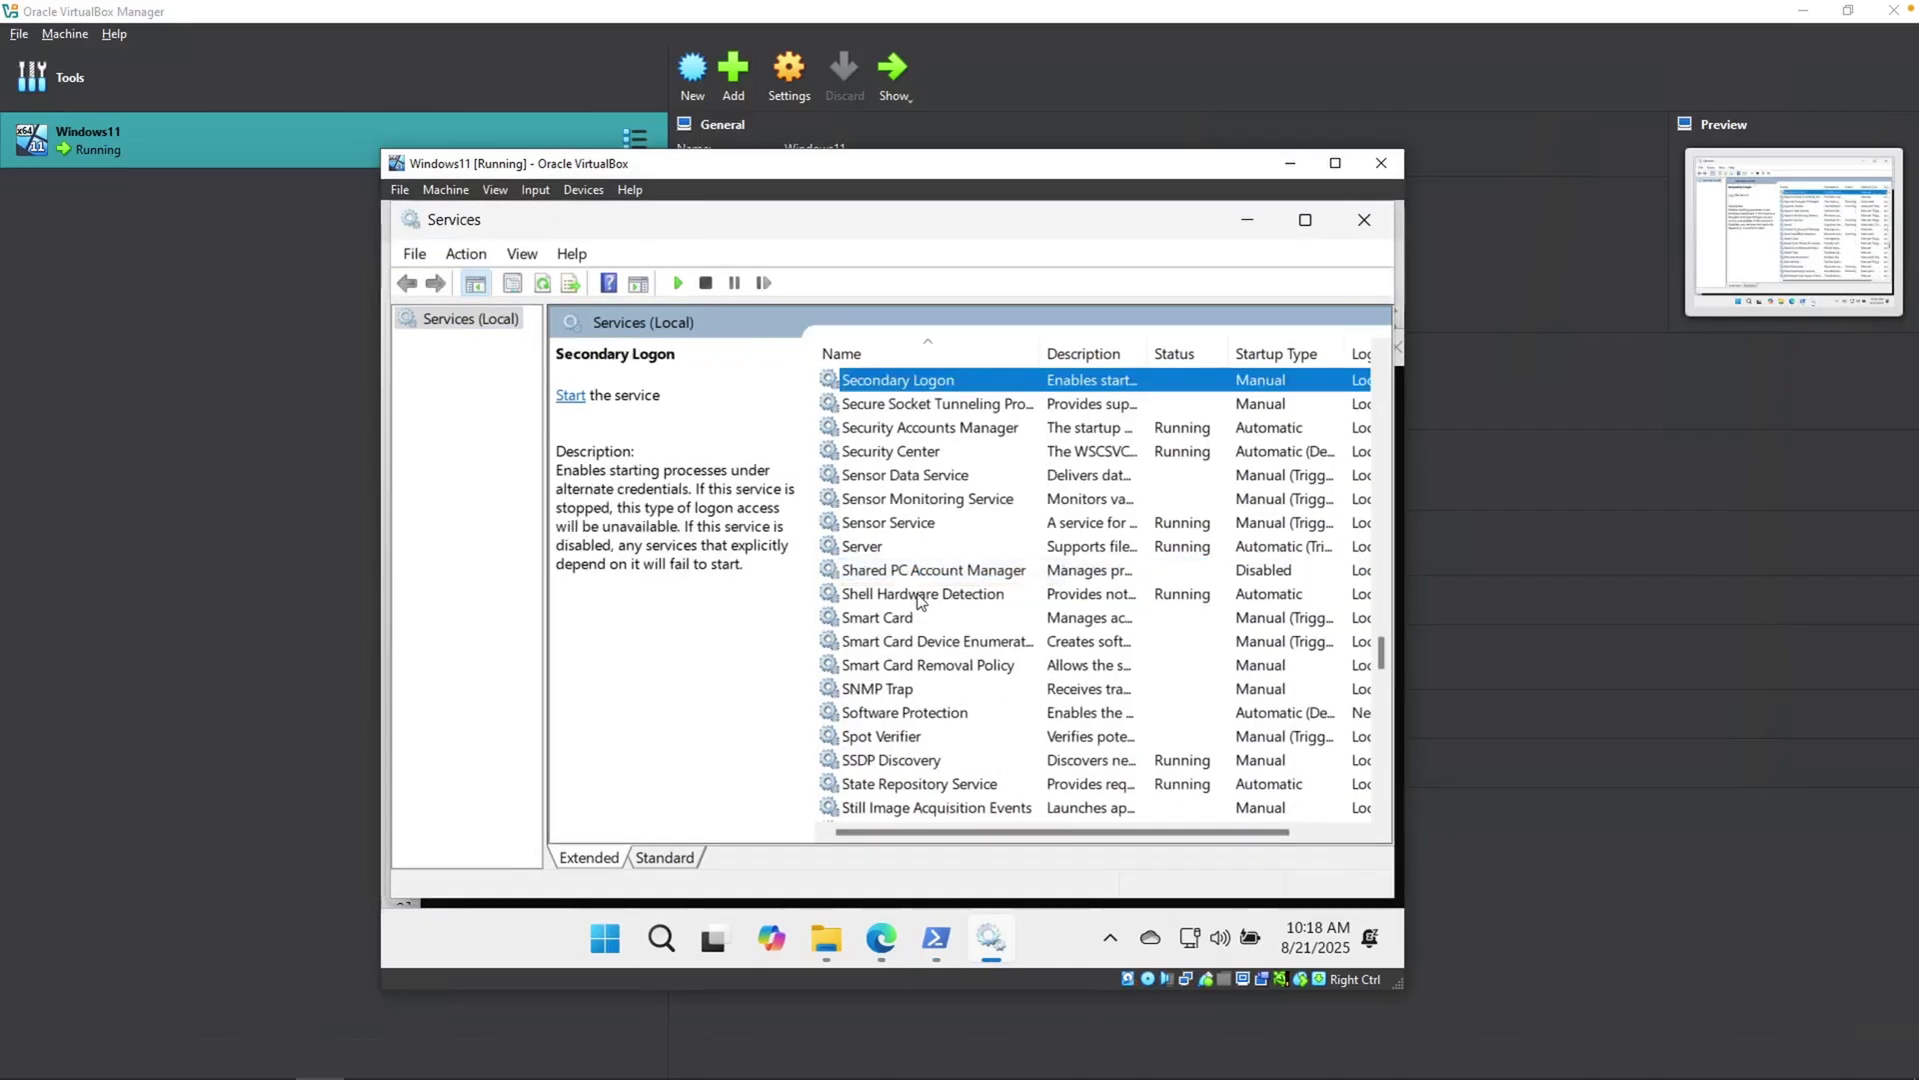
pyautogui.click(924, 709)
pyautogui.scroll(-3, 924, 710)
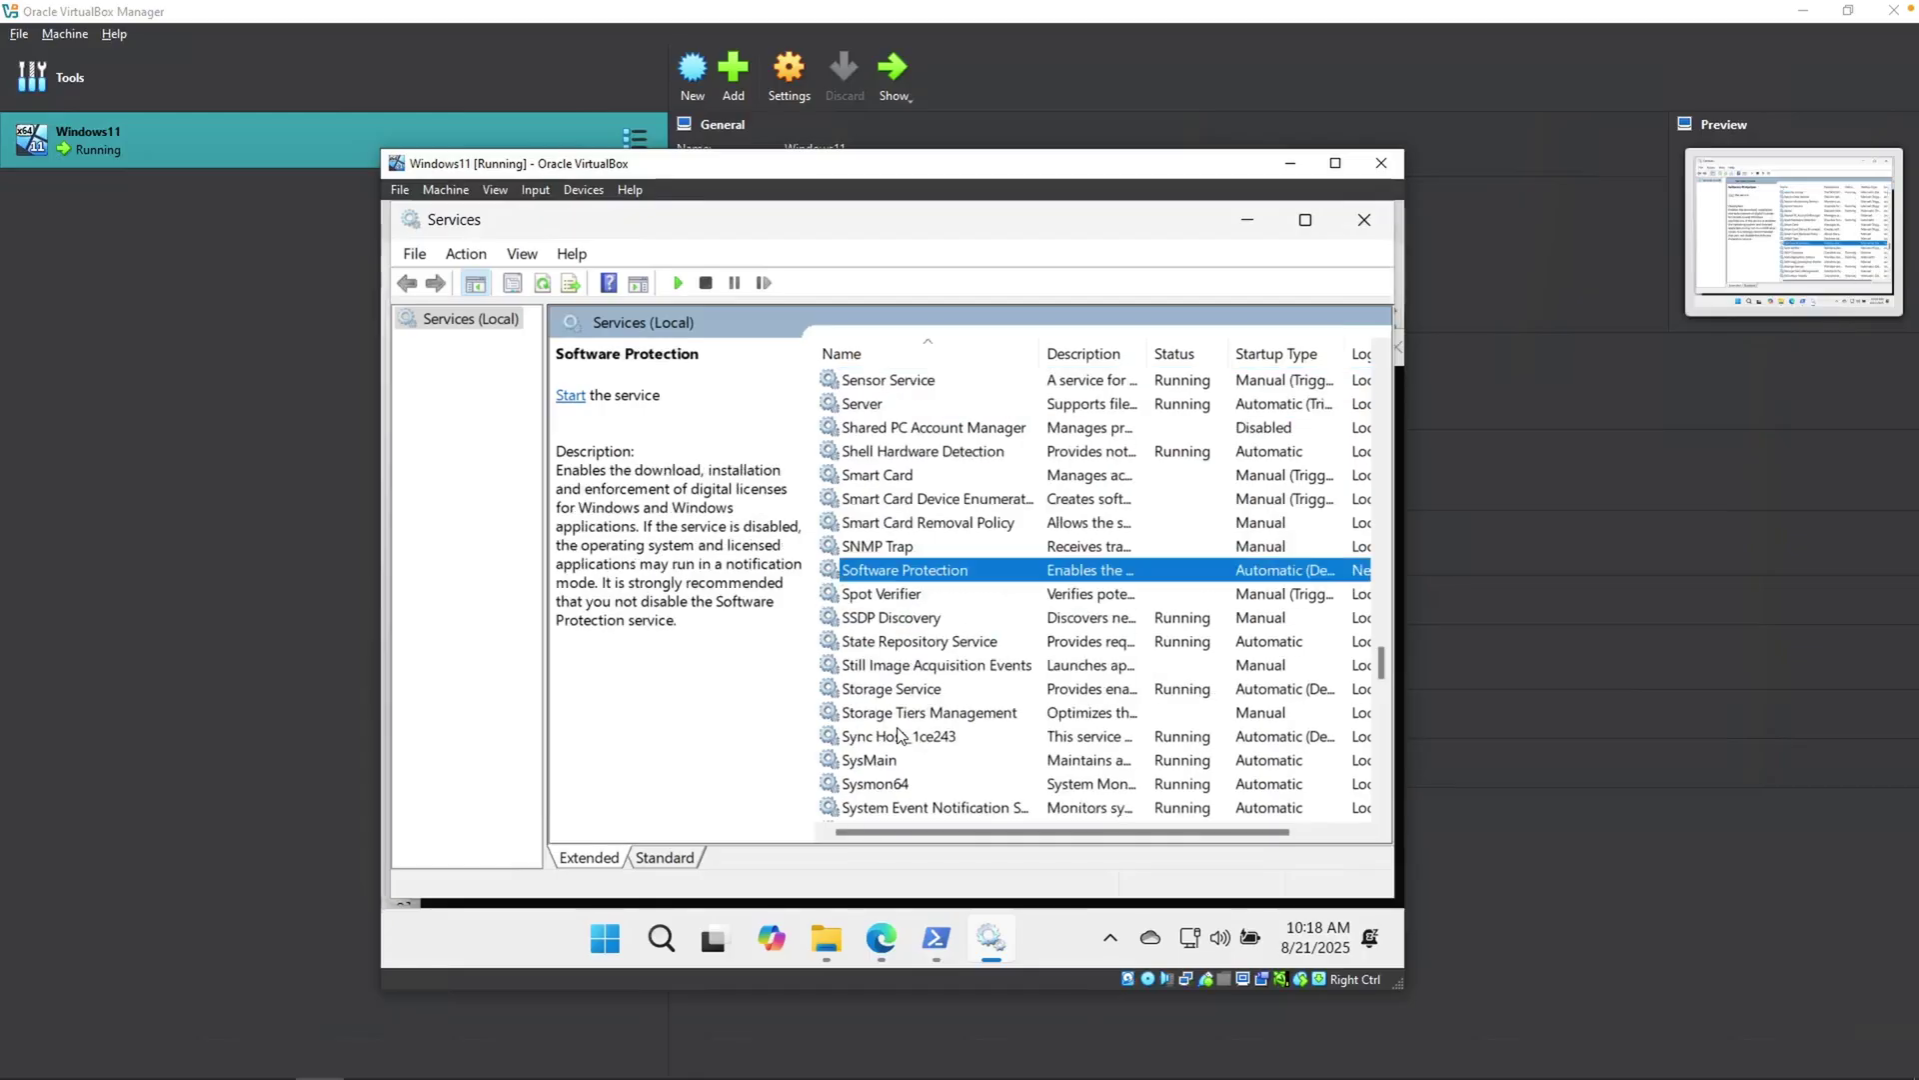
pyautogui.click(872, 716)
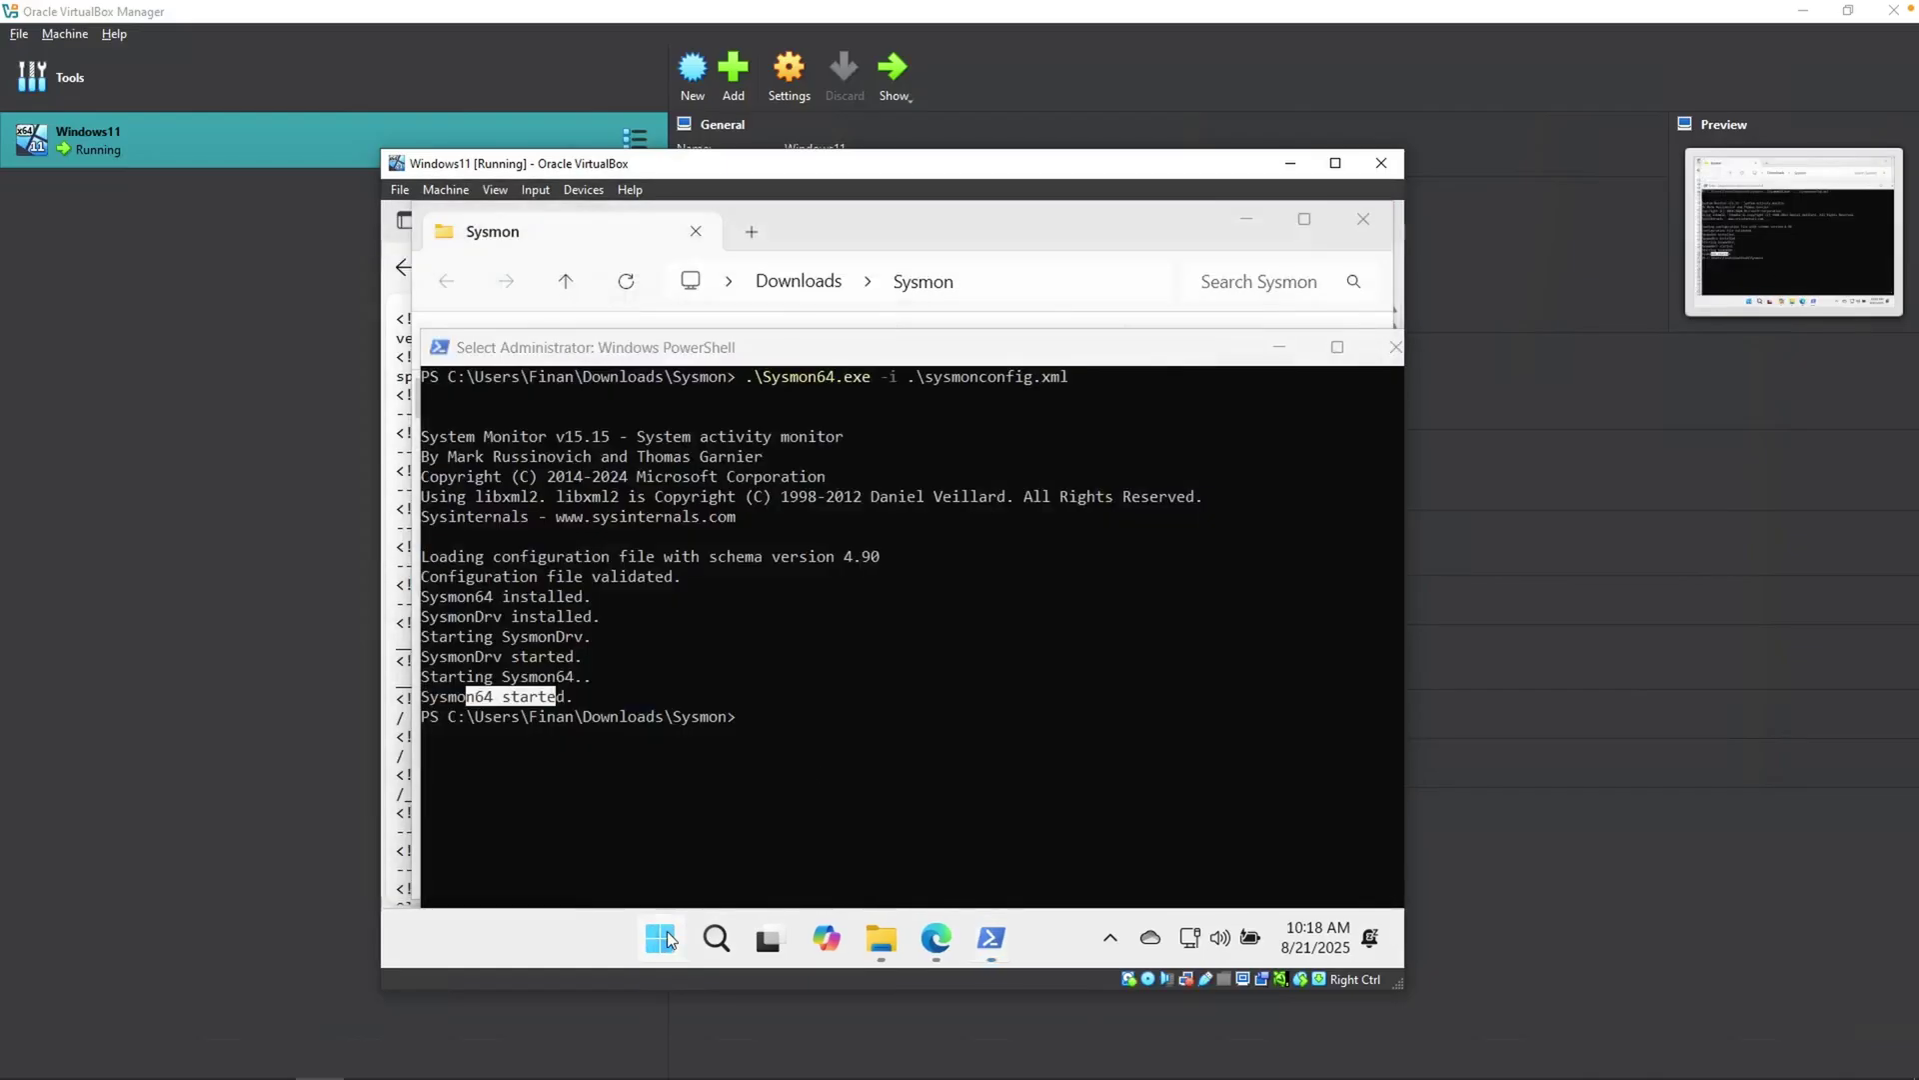
# Open Event Viewer and expand Applications and Services Logs > Microsoft > Windows > Sysmon
pyautogui.click(662, 938)
pyautogui.write('eve')
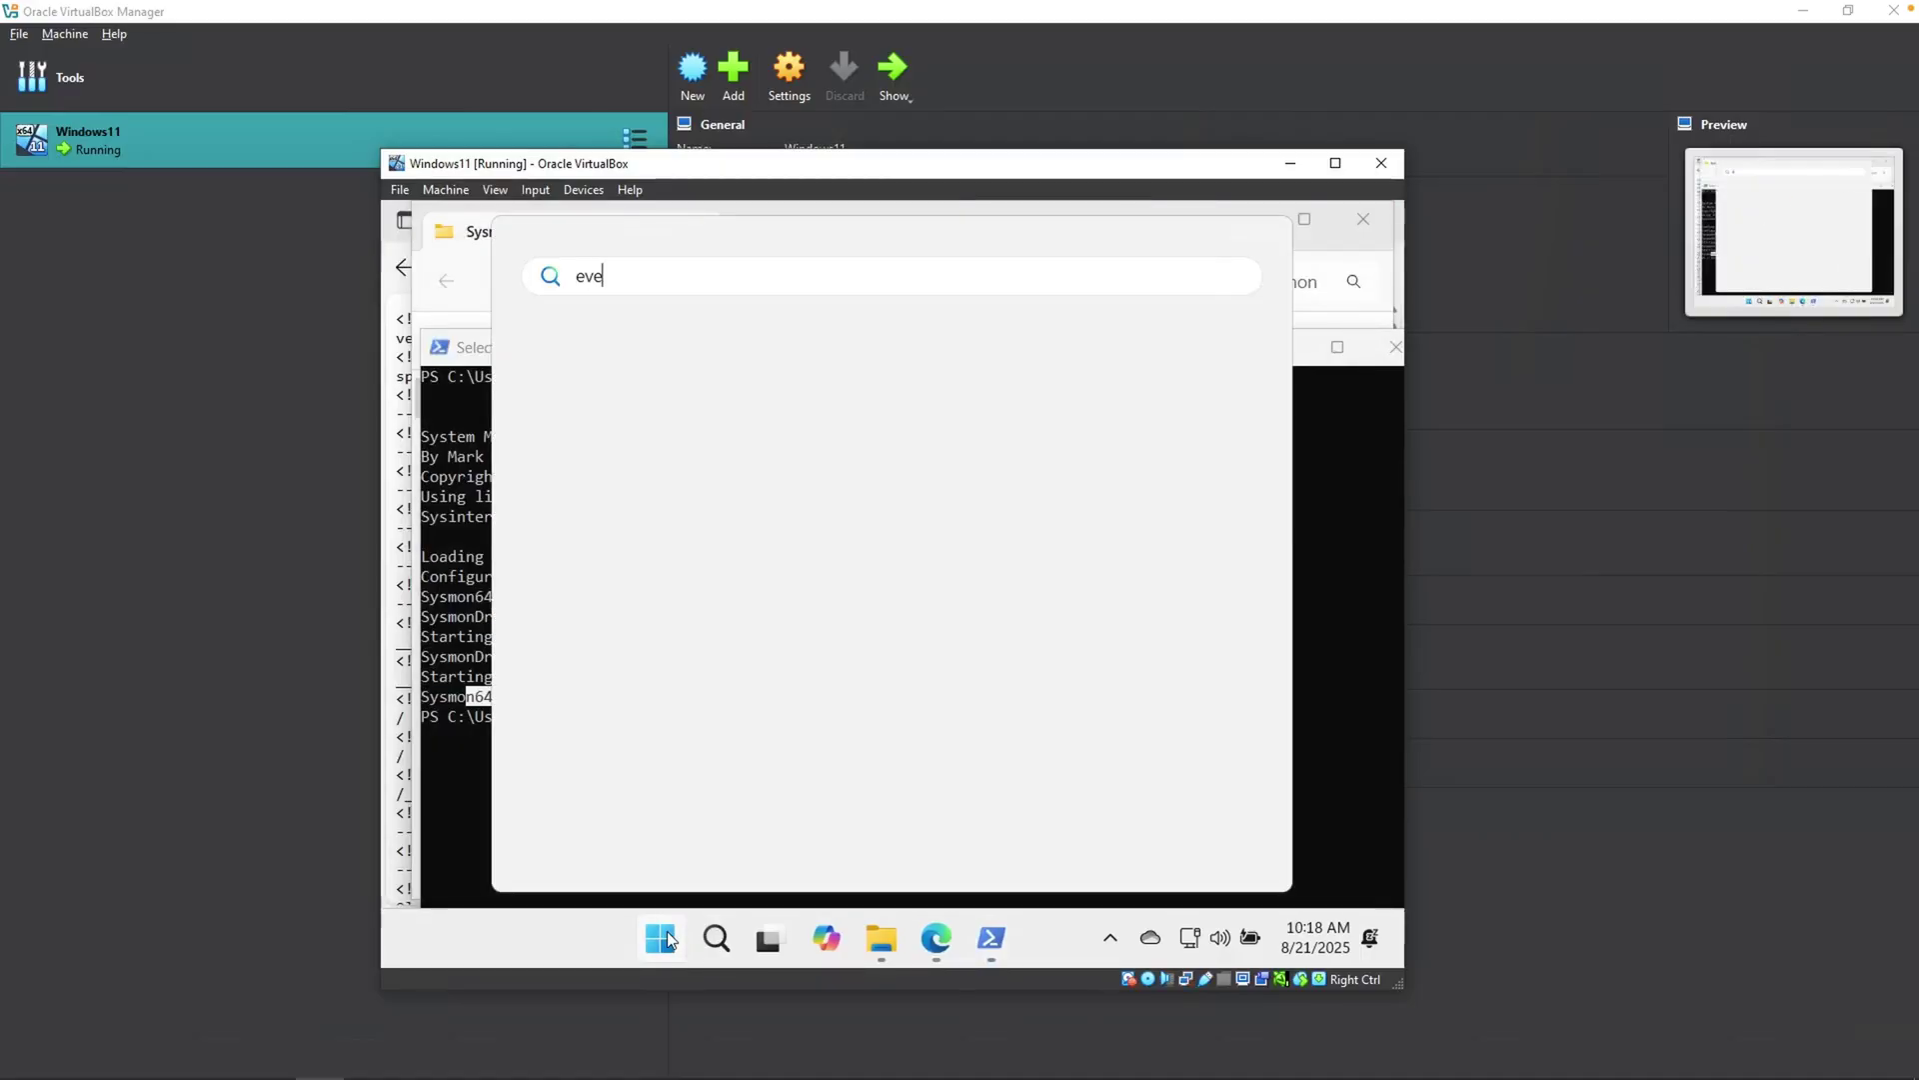
pyautogui.write('nt viewer')
pyautogui.press('Return')
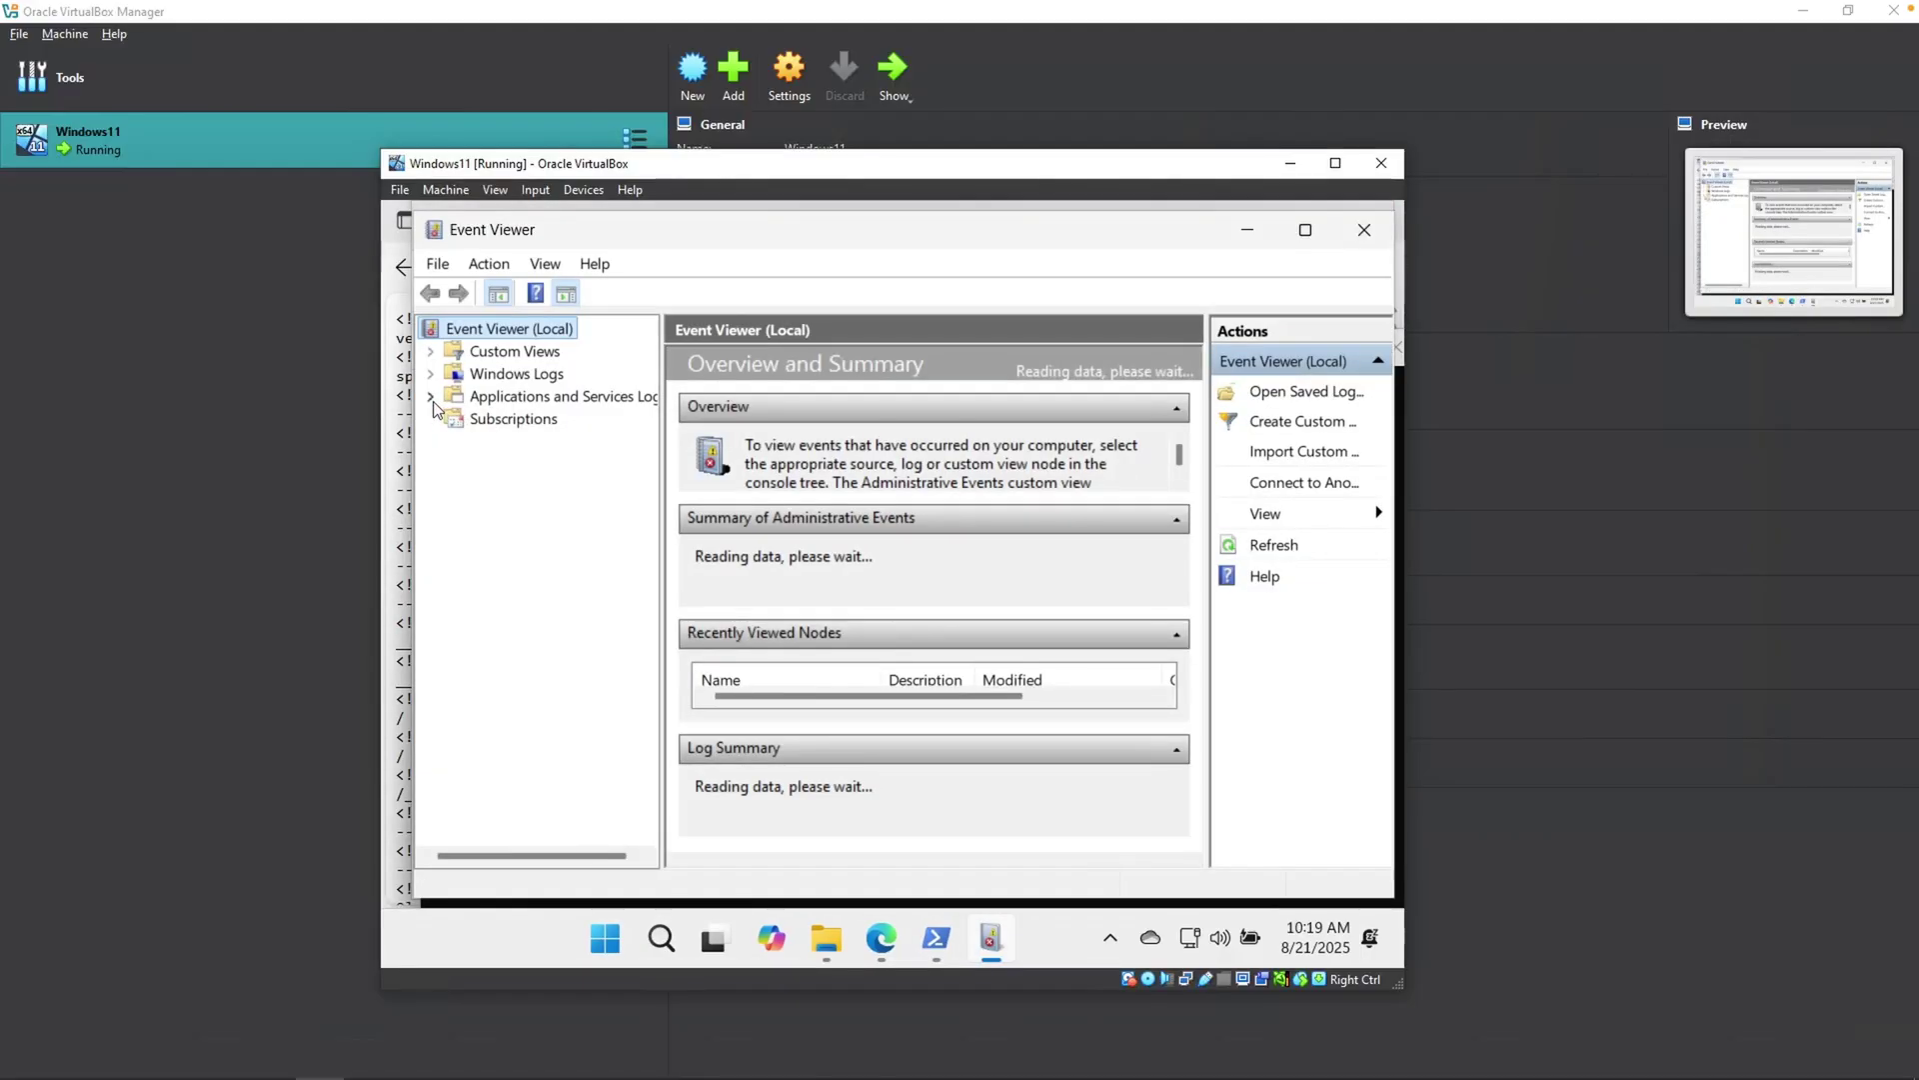
pyautogui.click(432, 399)
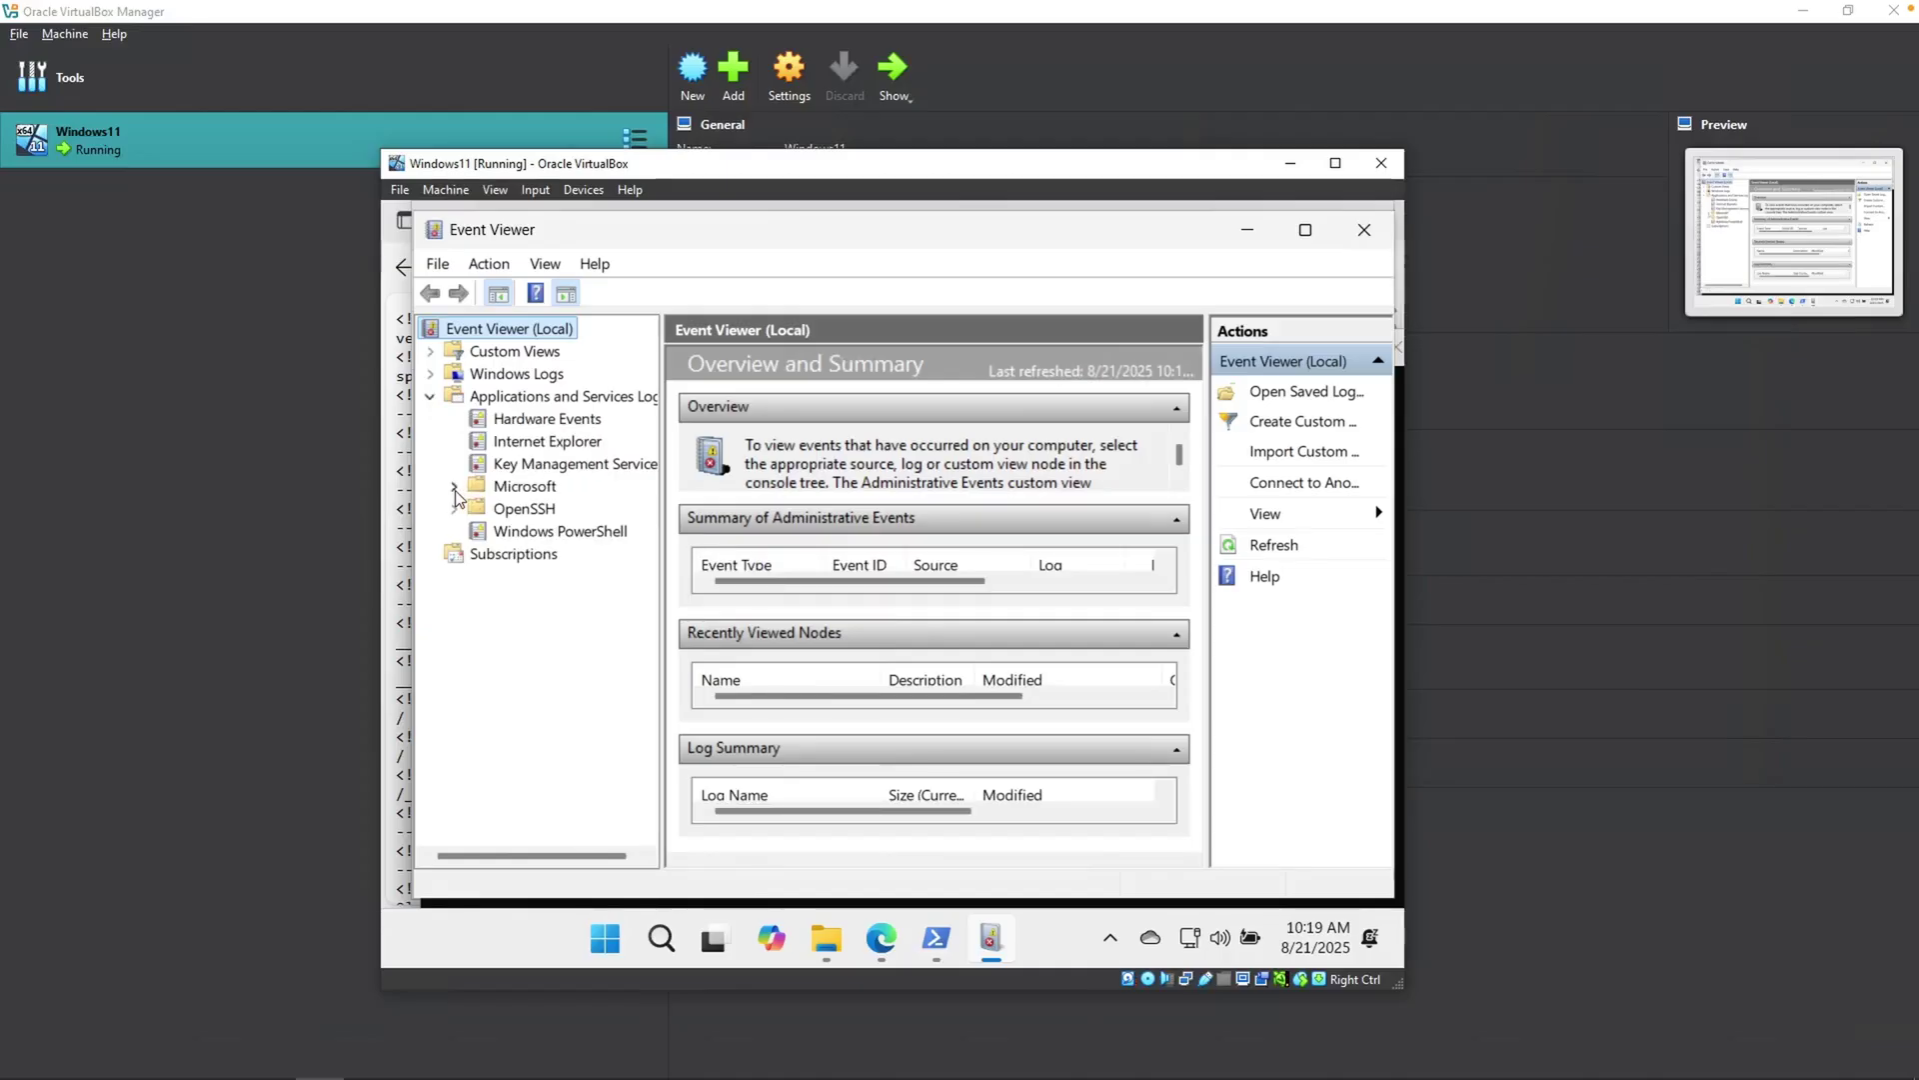
pyautogui.click(454, 488)
pyautogui.click(479, 576)
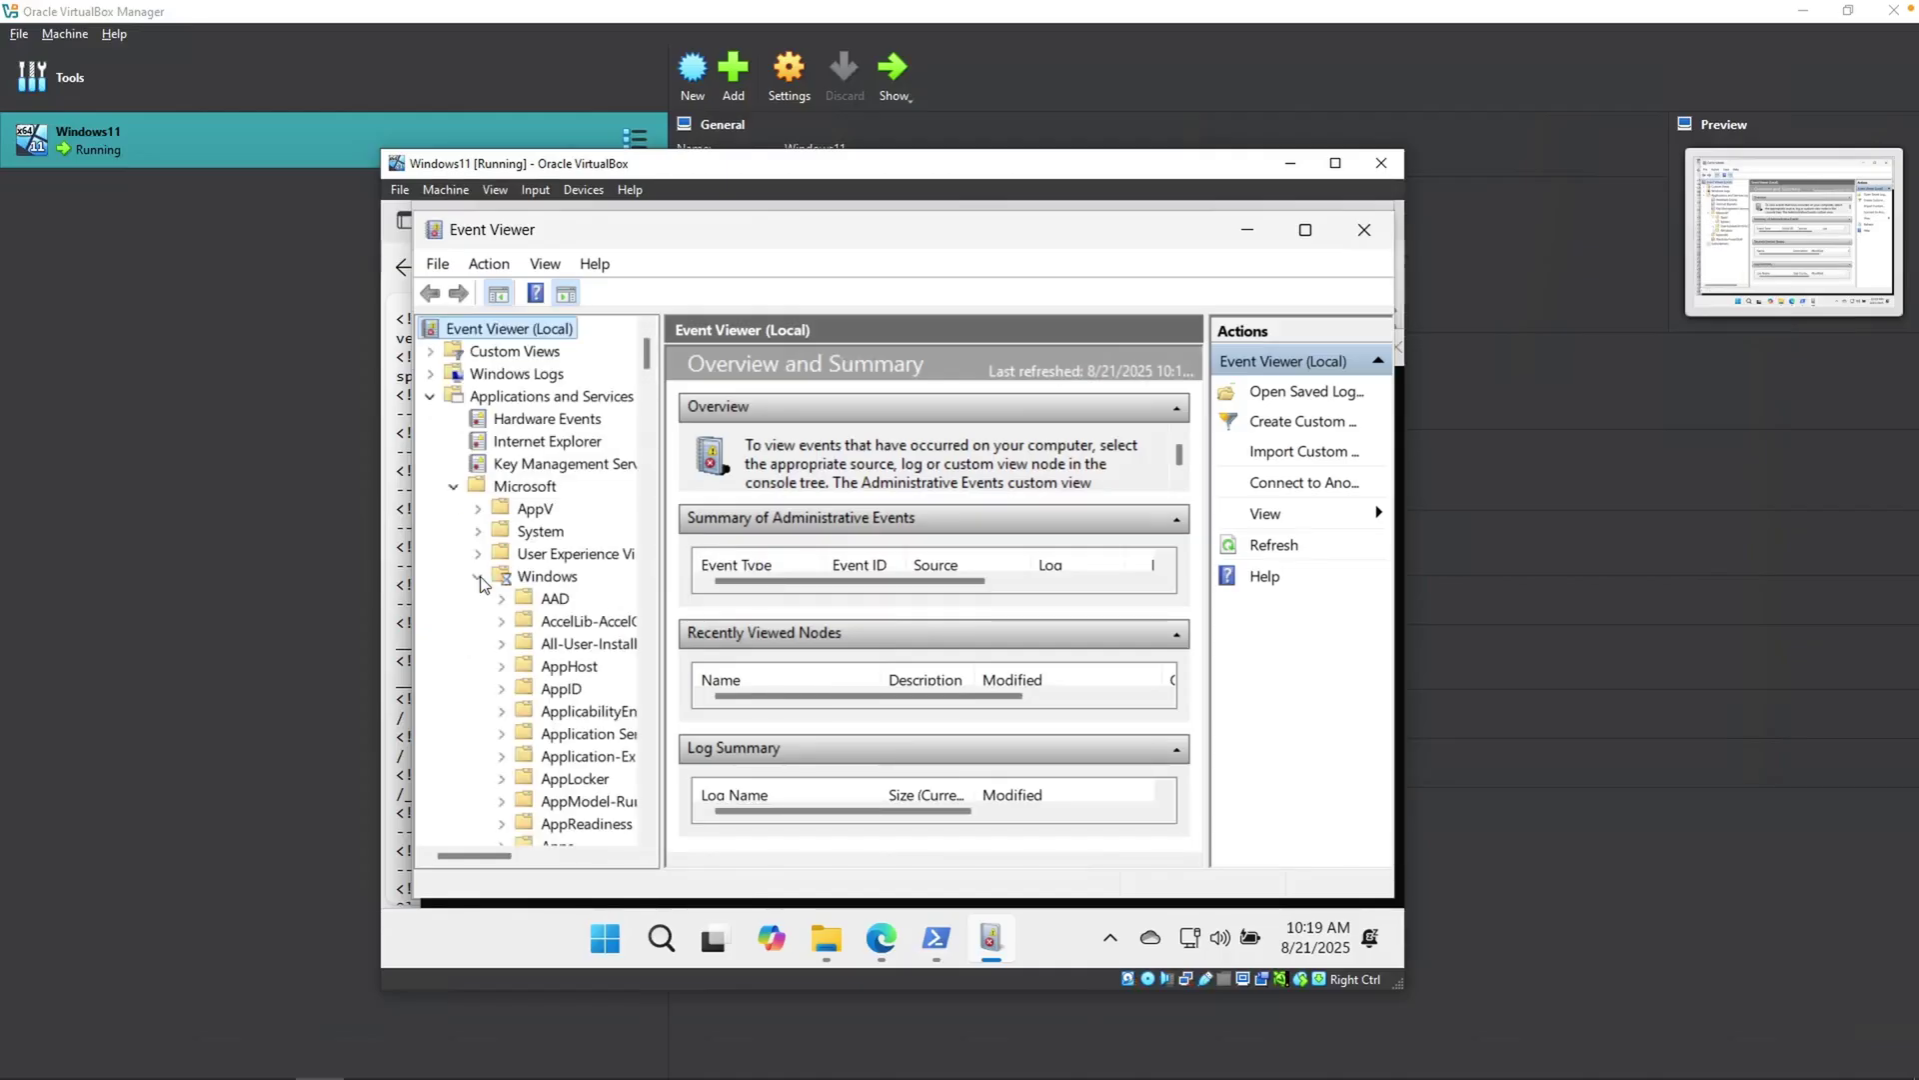
pyautogui.moveTo(647, 352); pyautogui.dragTo(660, 702)
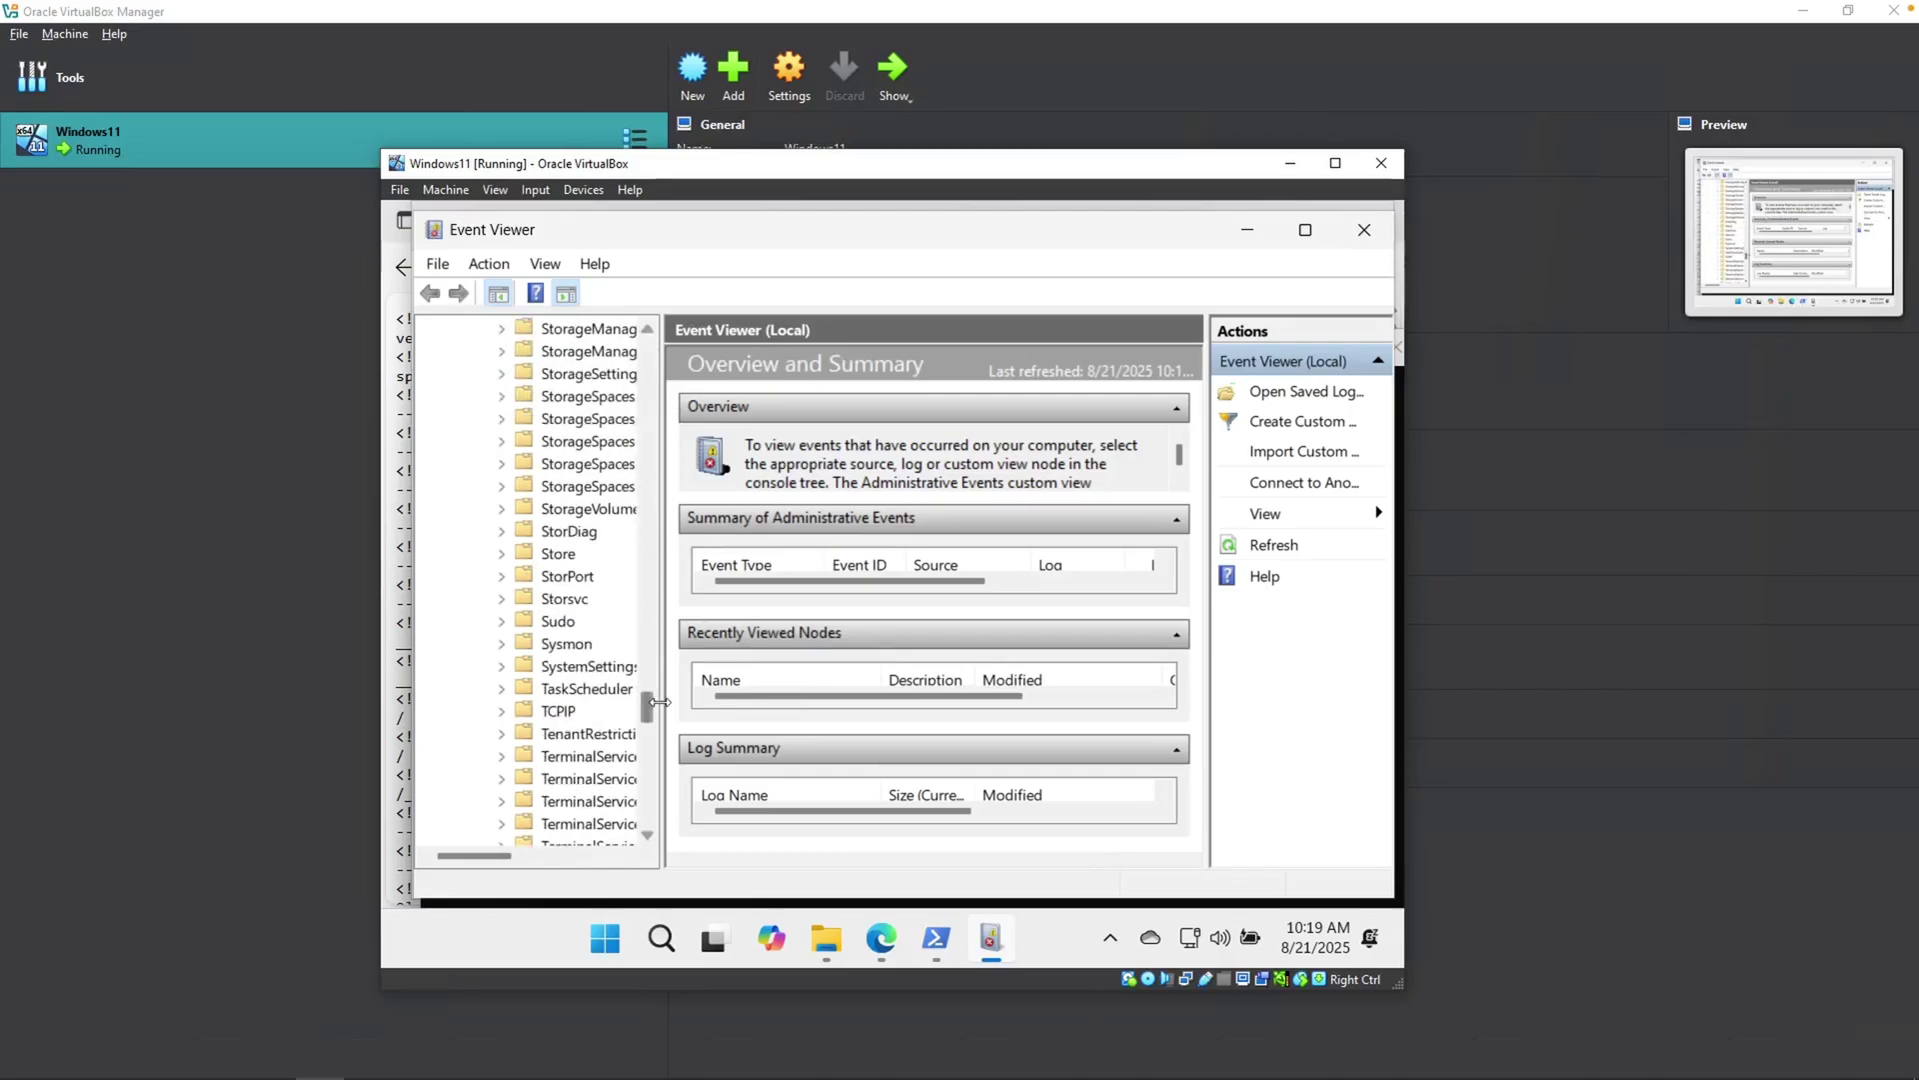
pyautogui.doubleClick(576, 647)
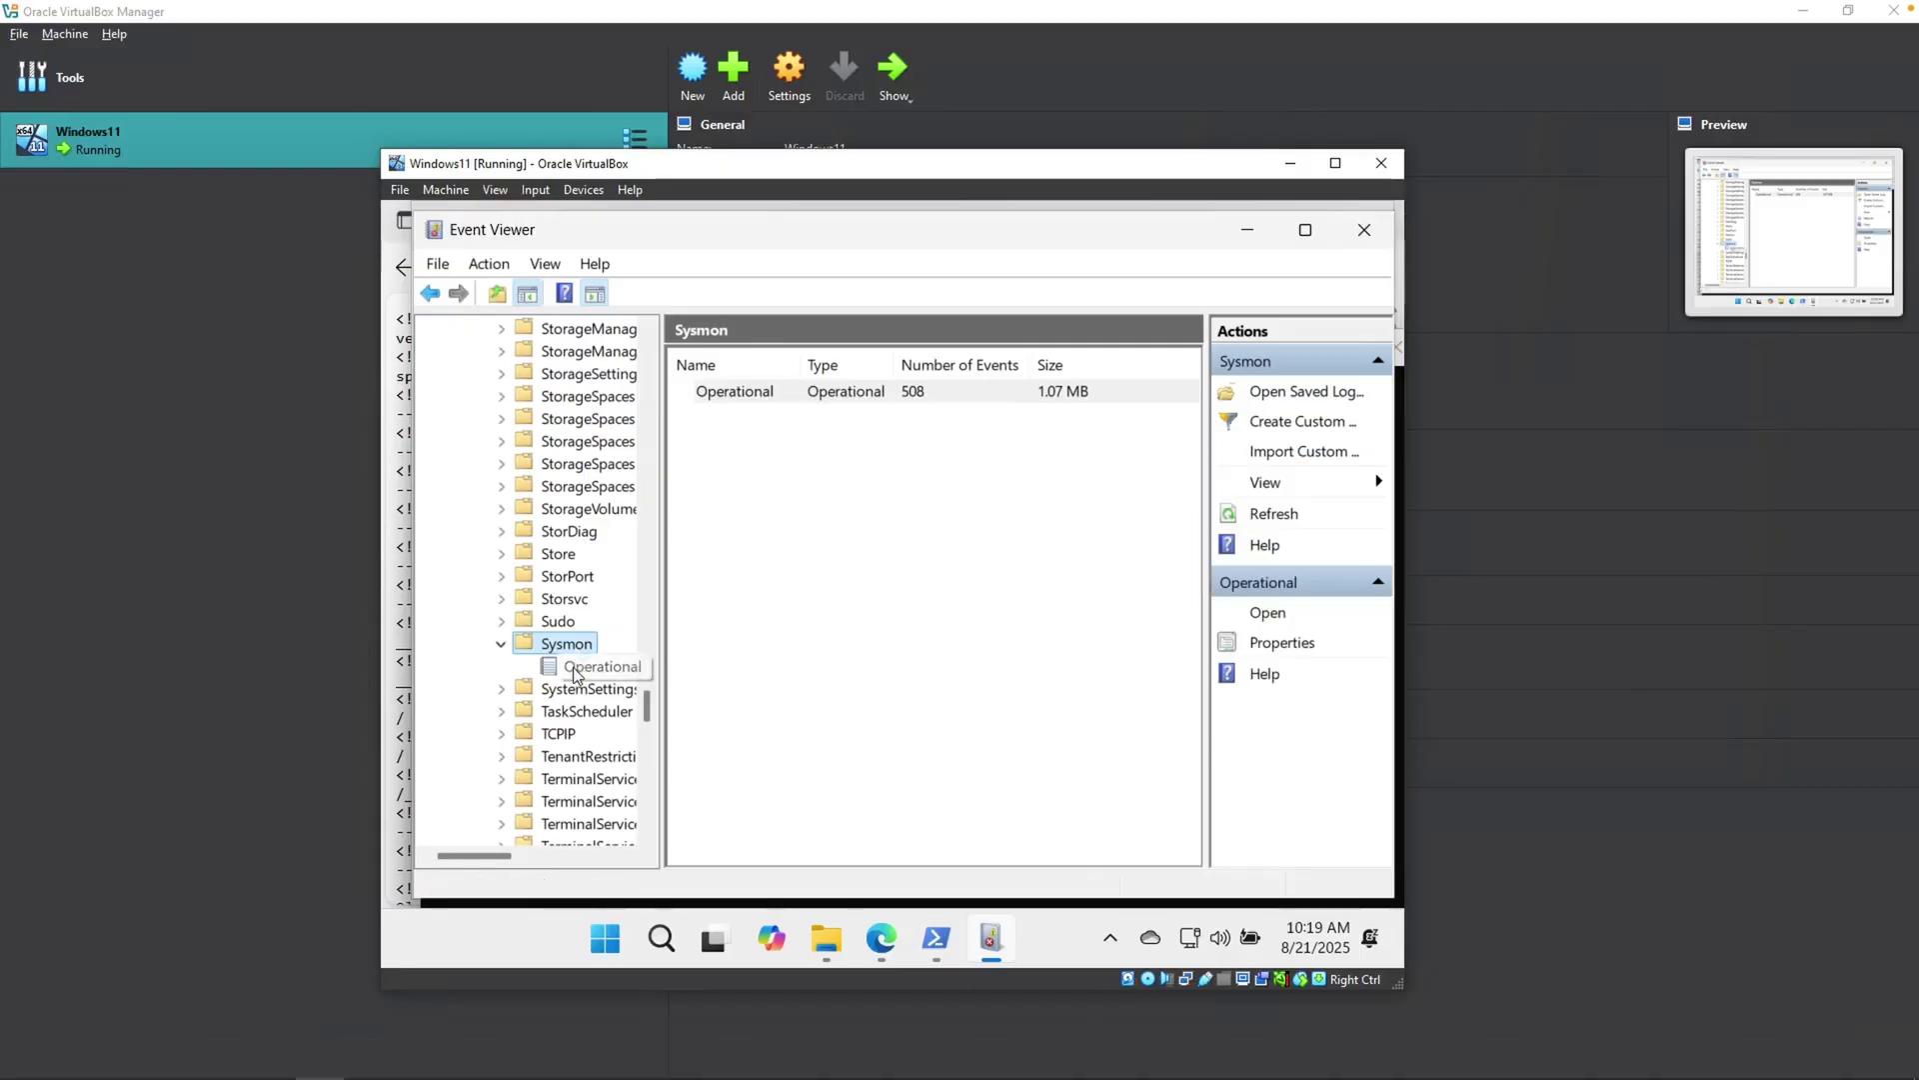
# Open the Sysmon Operational log and select one of its recent events
pyautogui.click(575, 672)
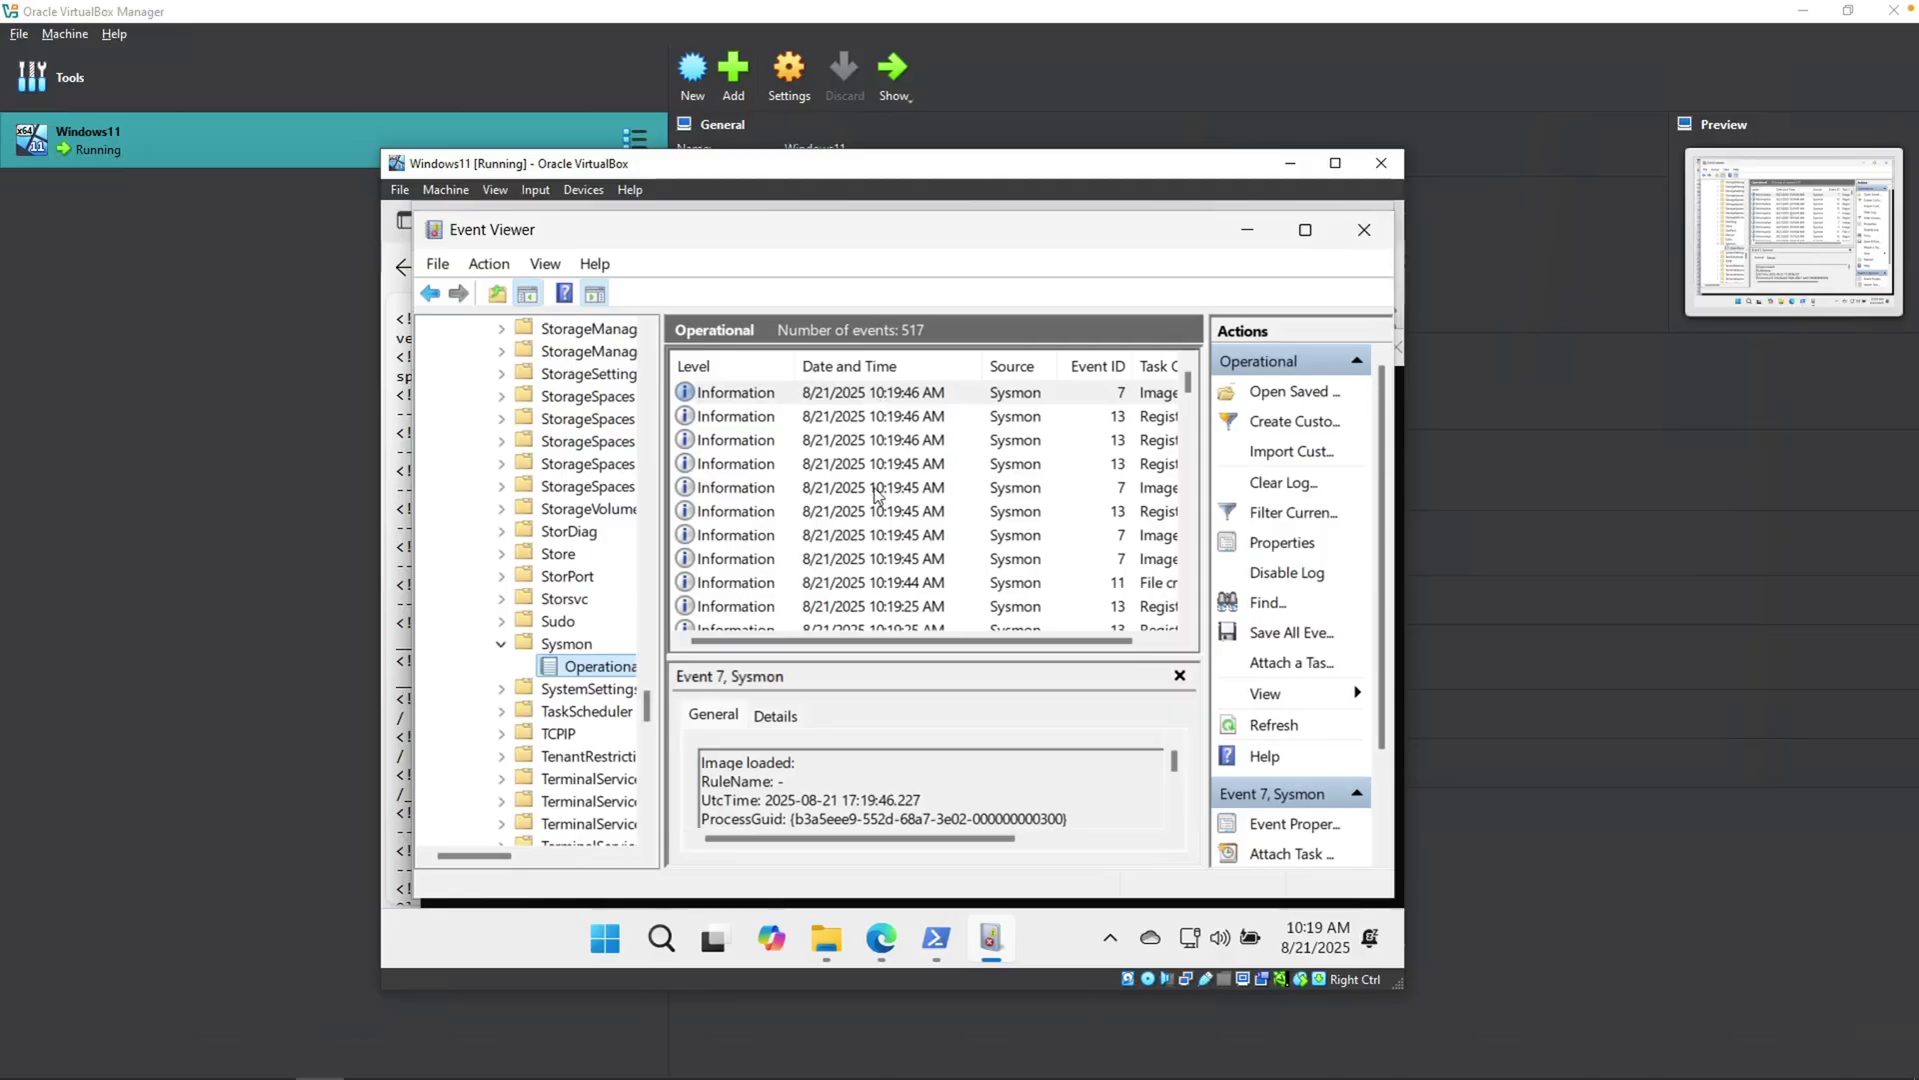
pyautogui.click(870, 440)
# Close Event Viewer, the PowerShell console and the Sysmon folder window in the virtual machine
pyautogui.click(1362, 232)
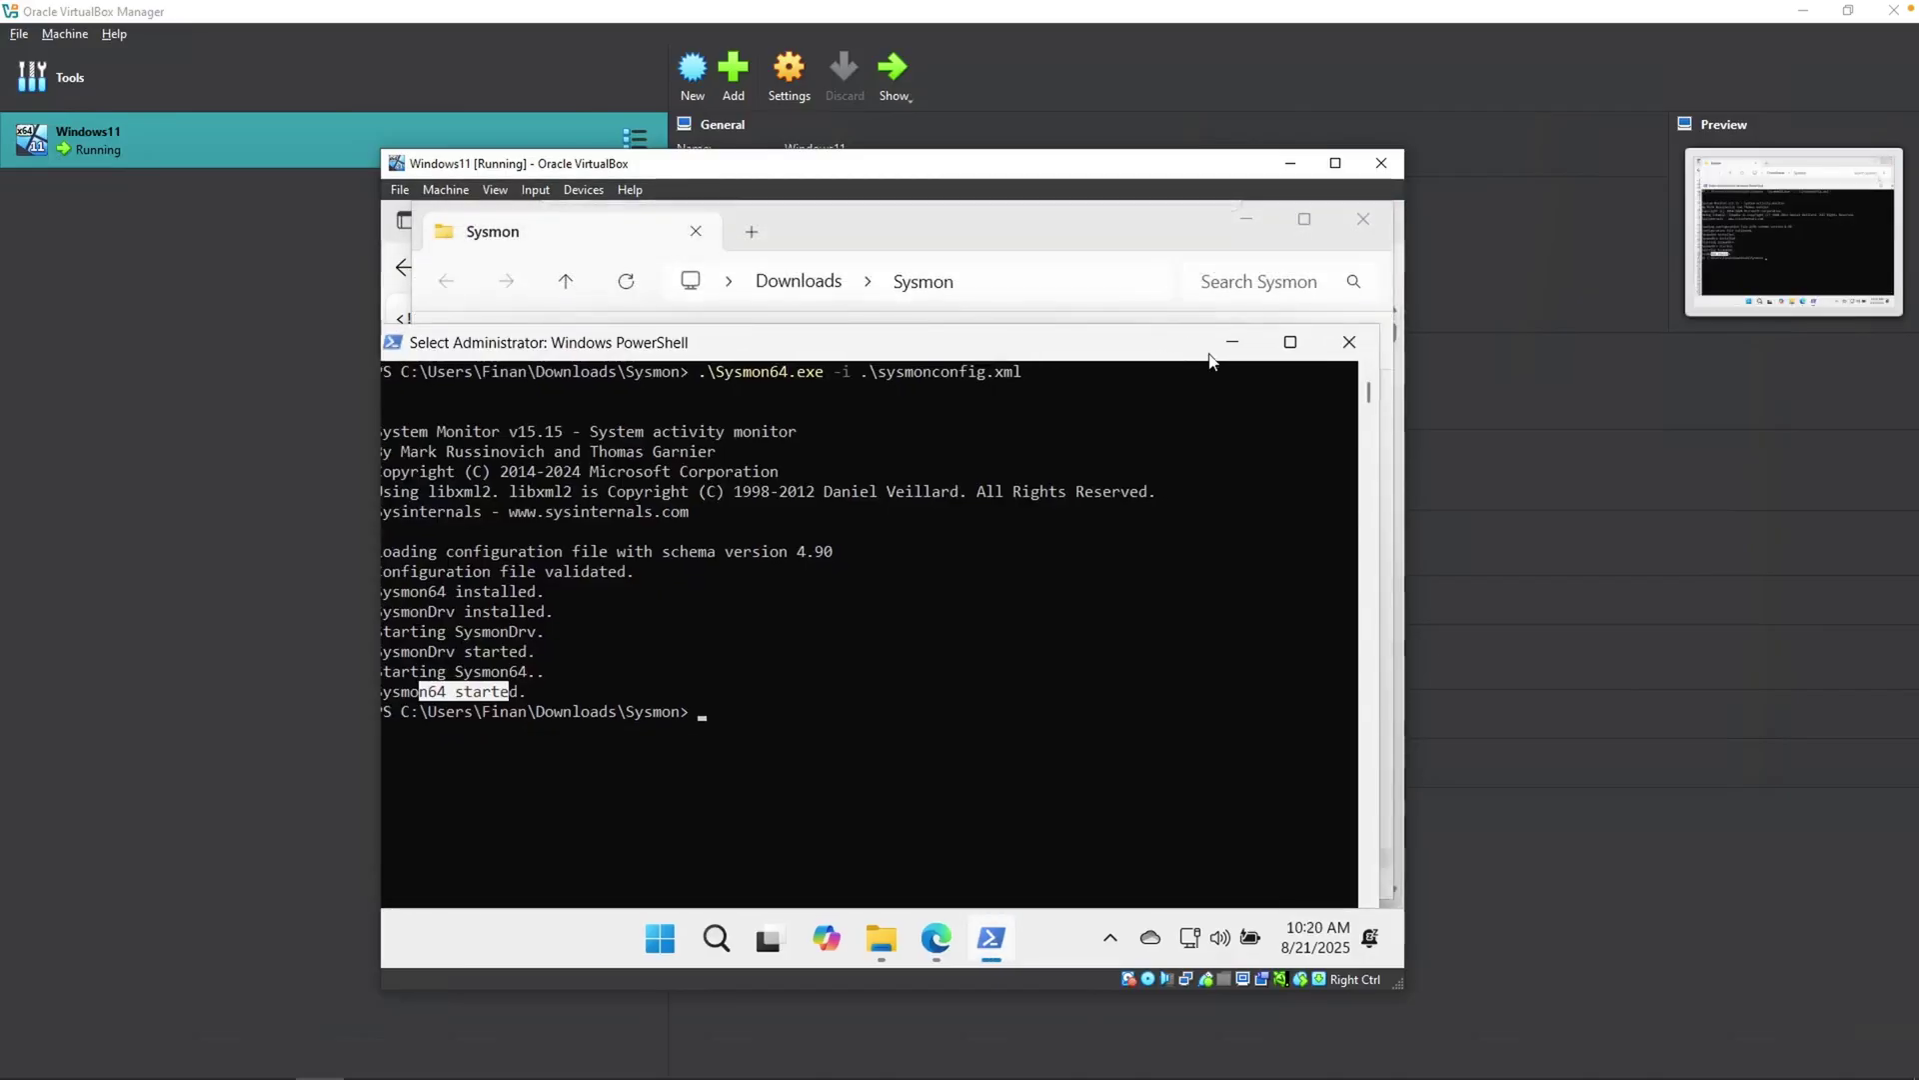
pyautogui.click(1362, 343)
pyautogui.click(1362, 219)
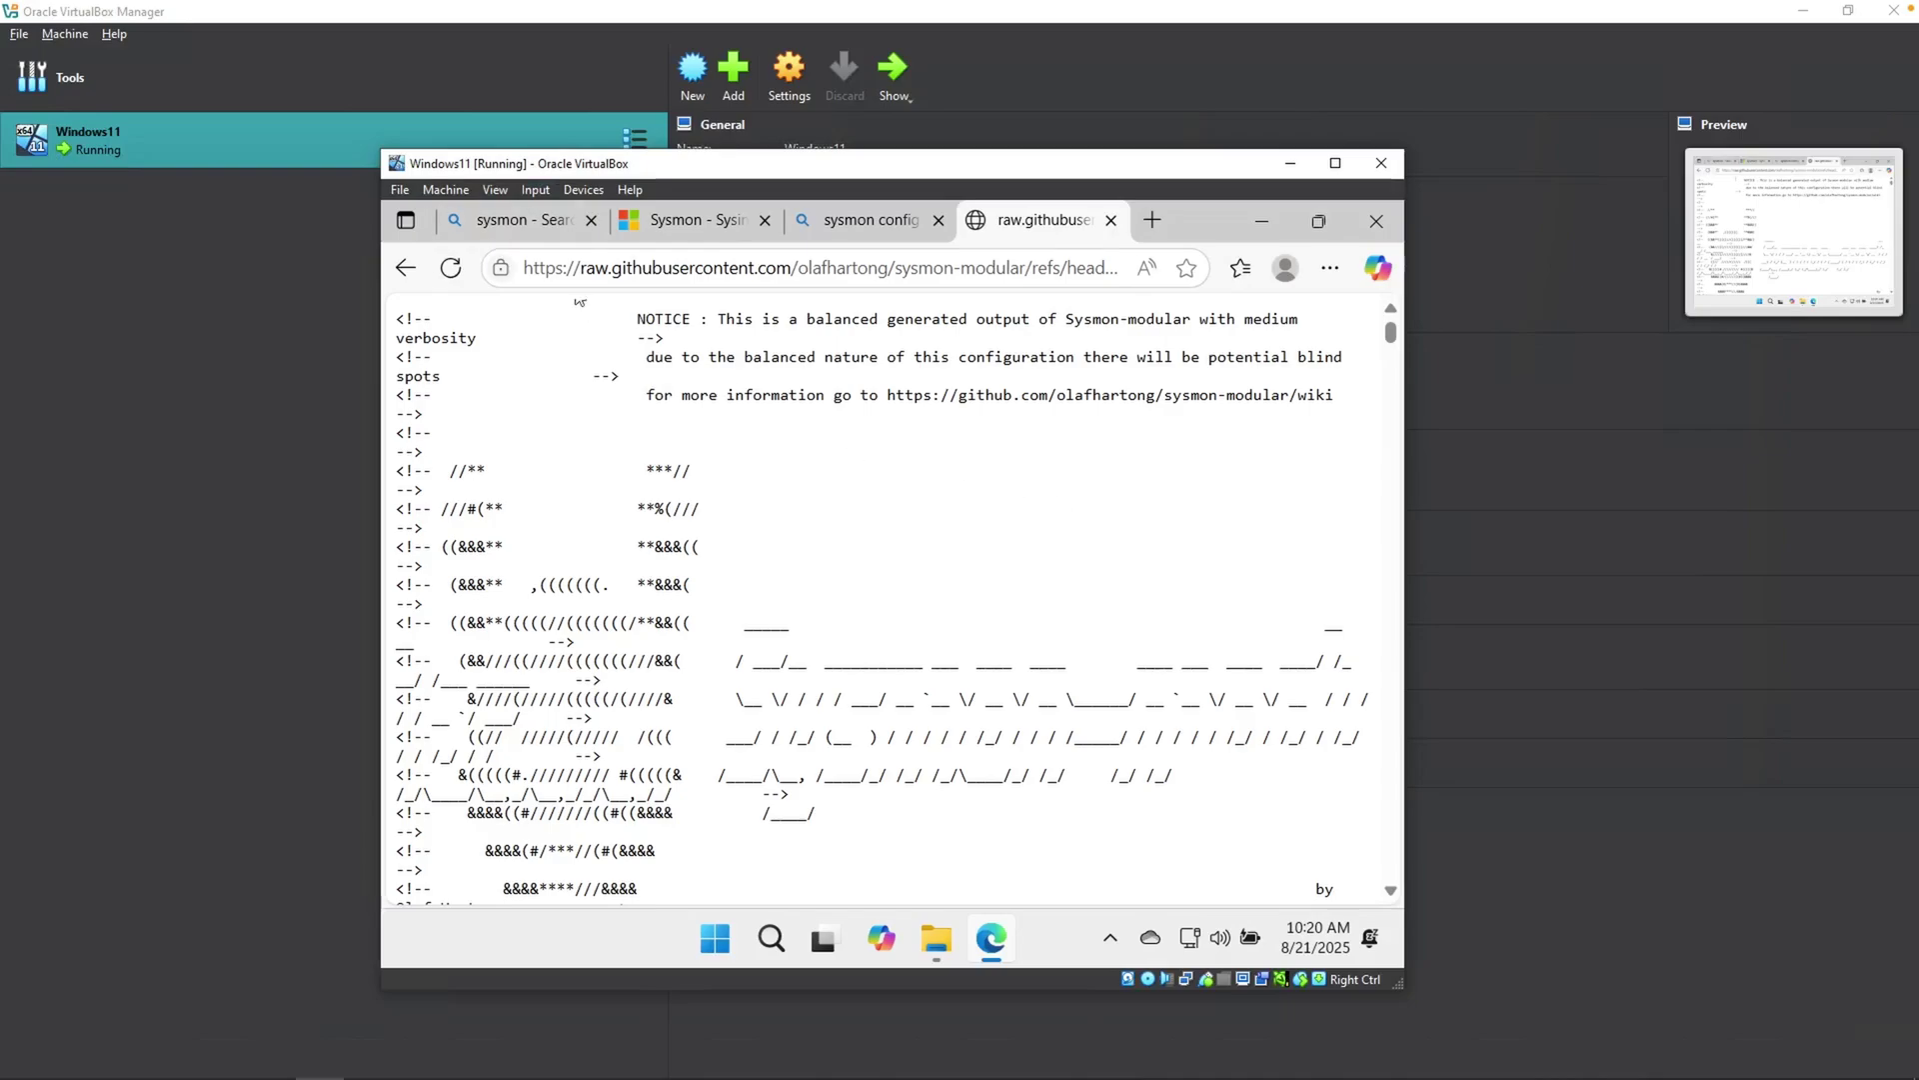
# Take a snapshot of the running Windows11 virtual machine named Sysmon-Installed
pyautogui.click(447, 194)
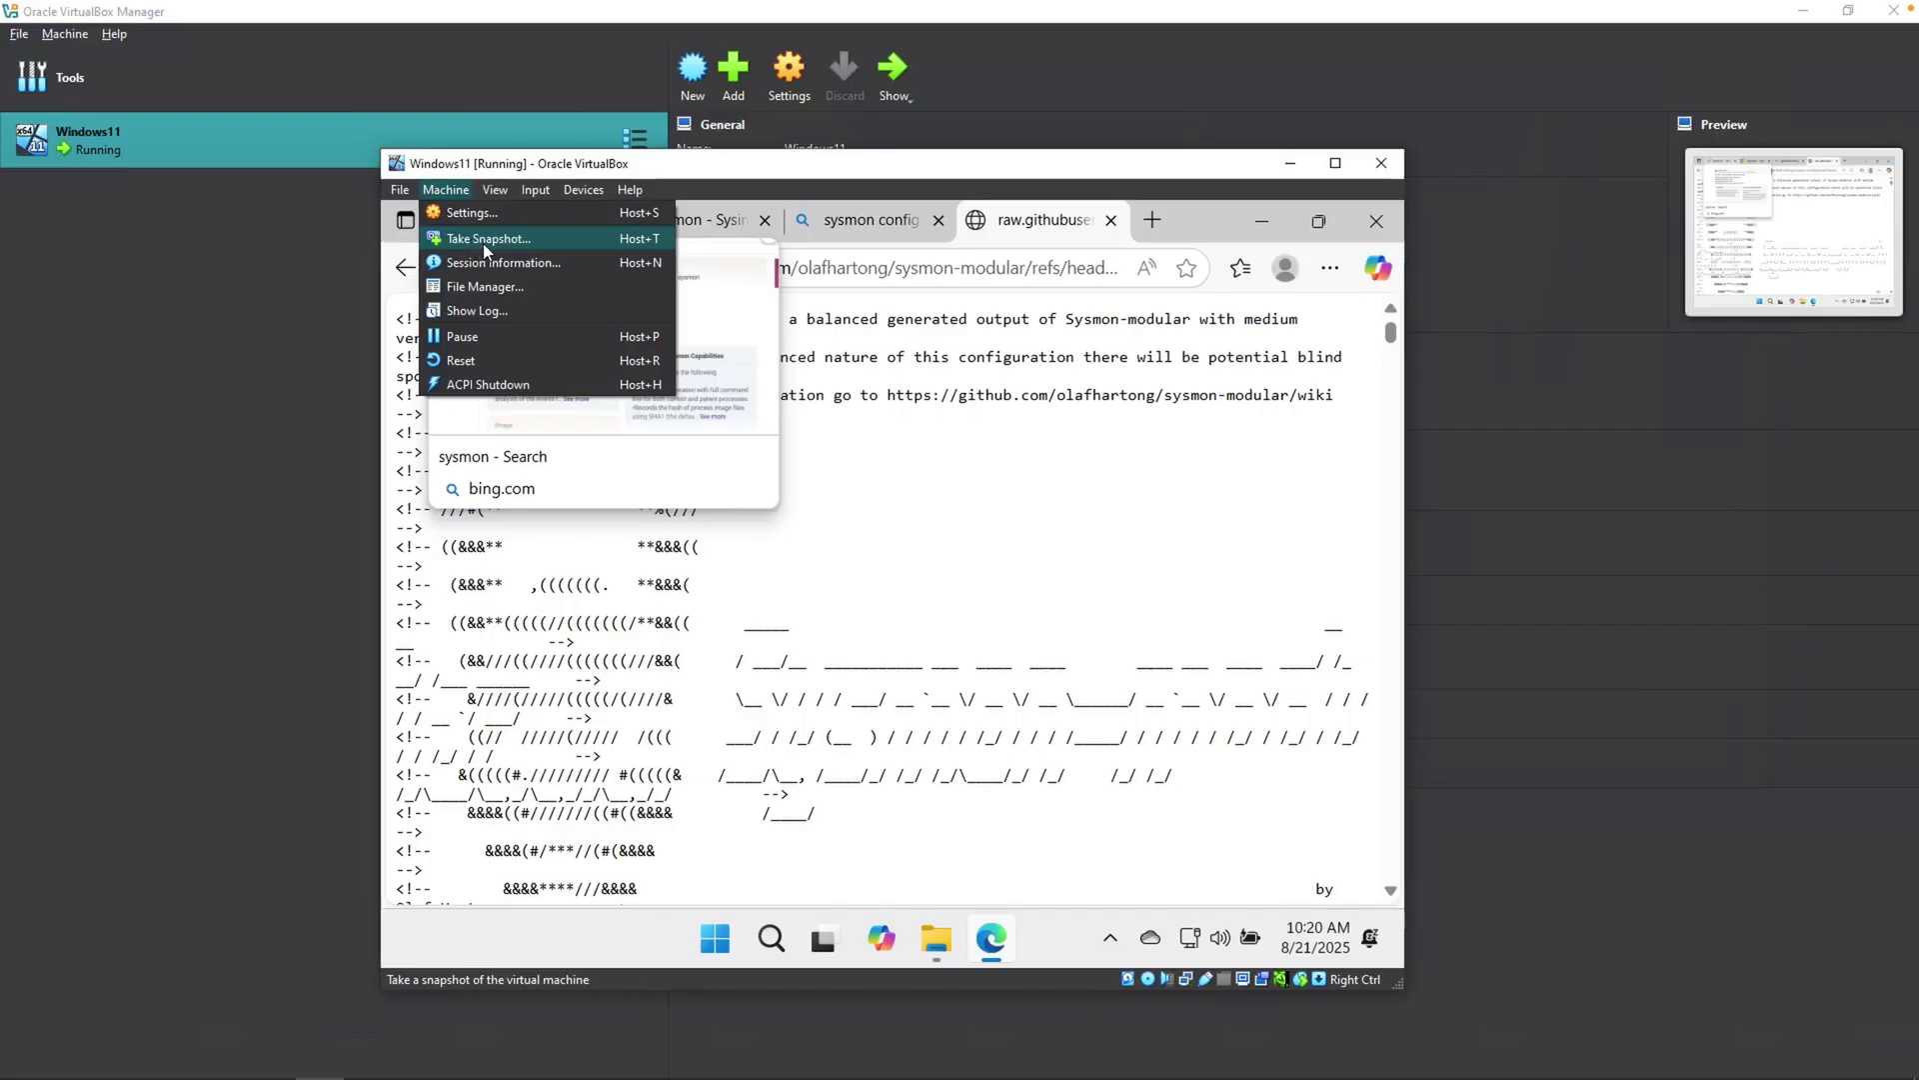
pyautogui.click(483, 240)
pyautogui.write('Sysmo')
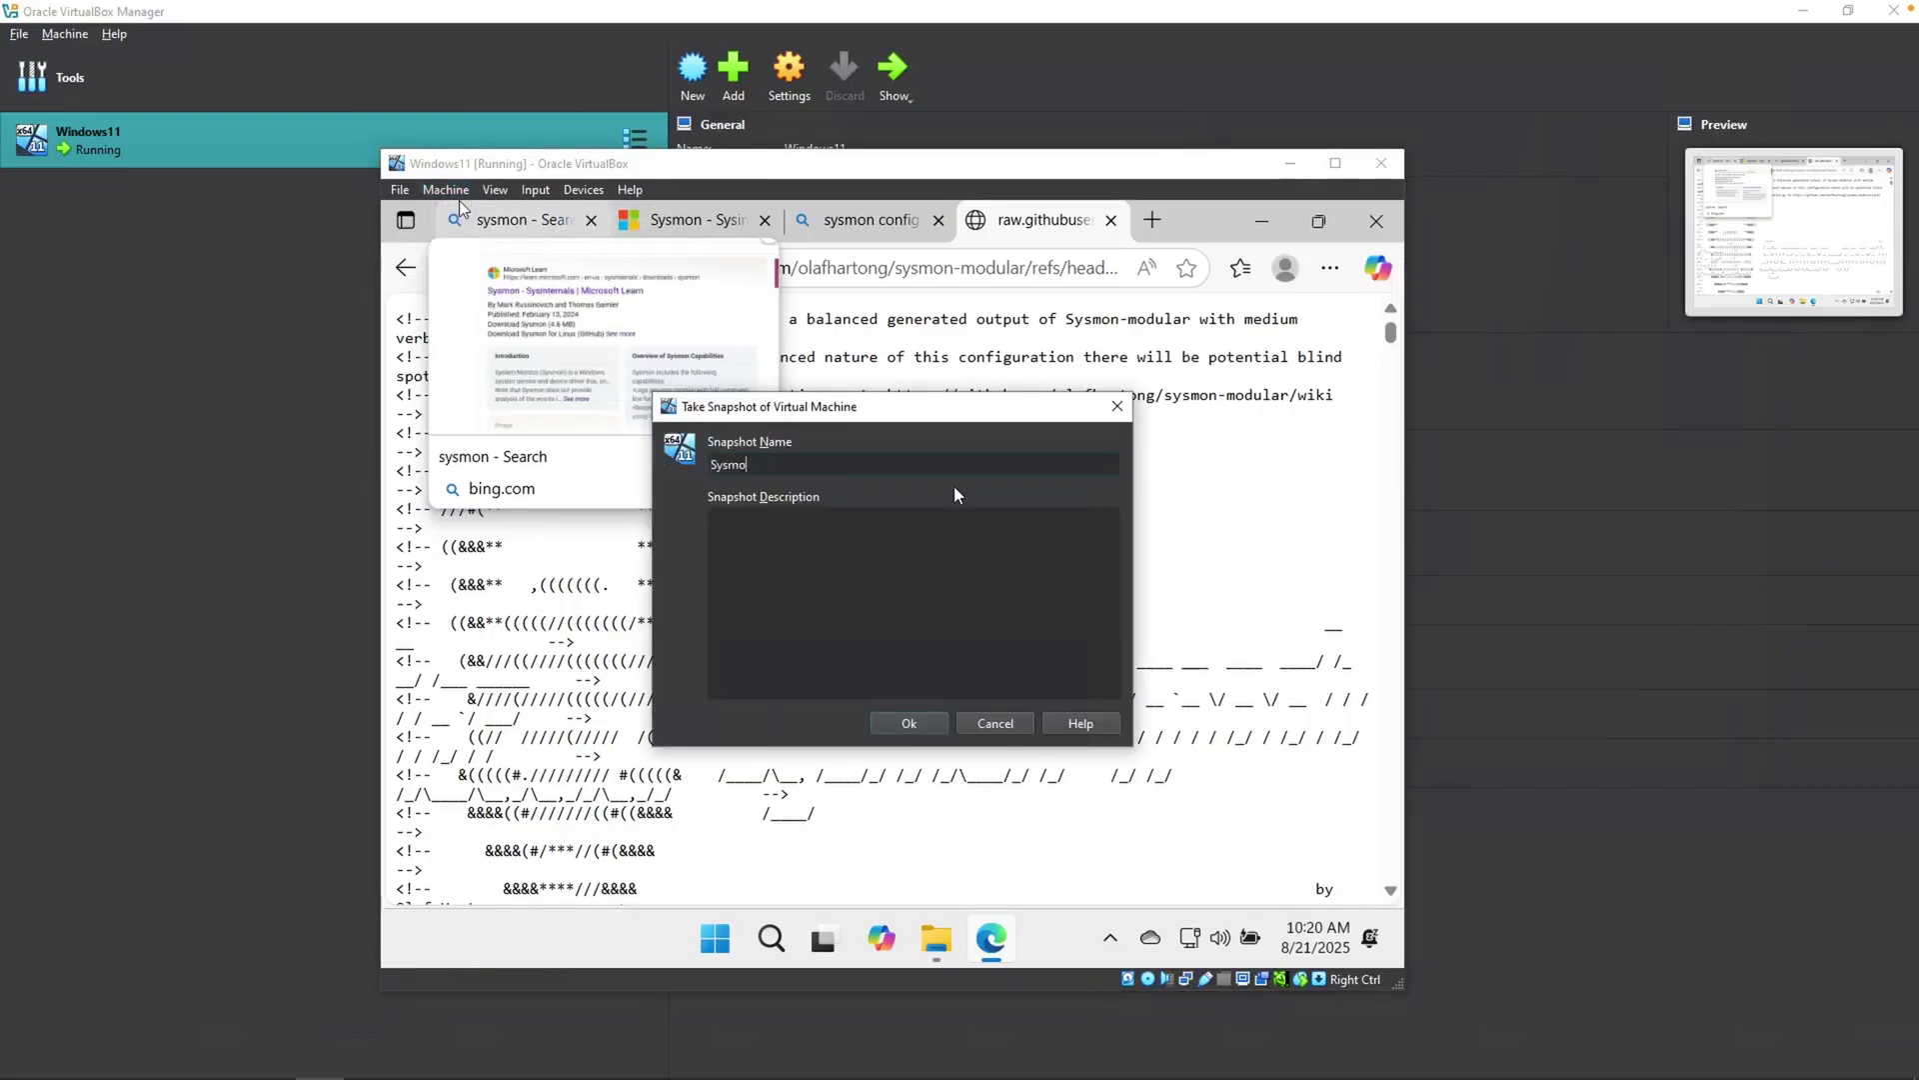
pyautogui.write('n-Installed')
pyautogui.click(908, 724)
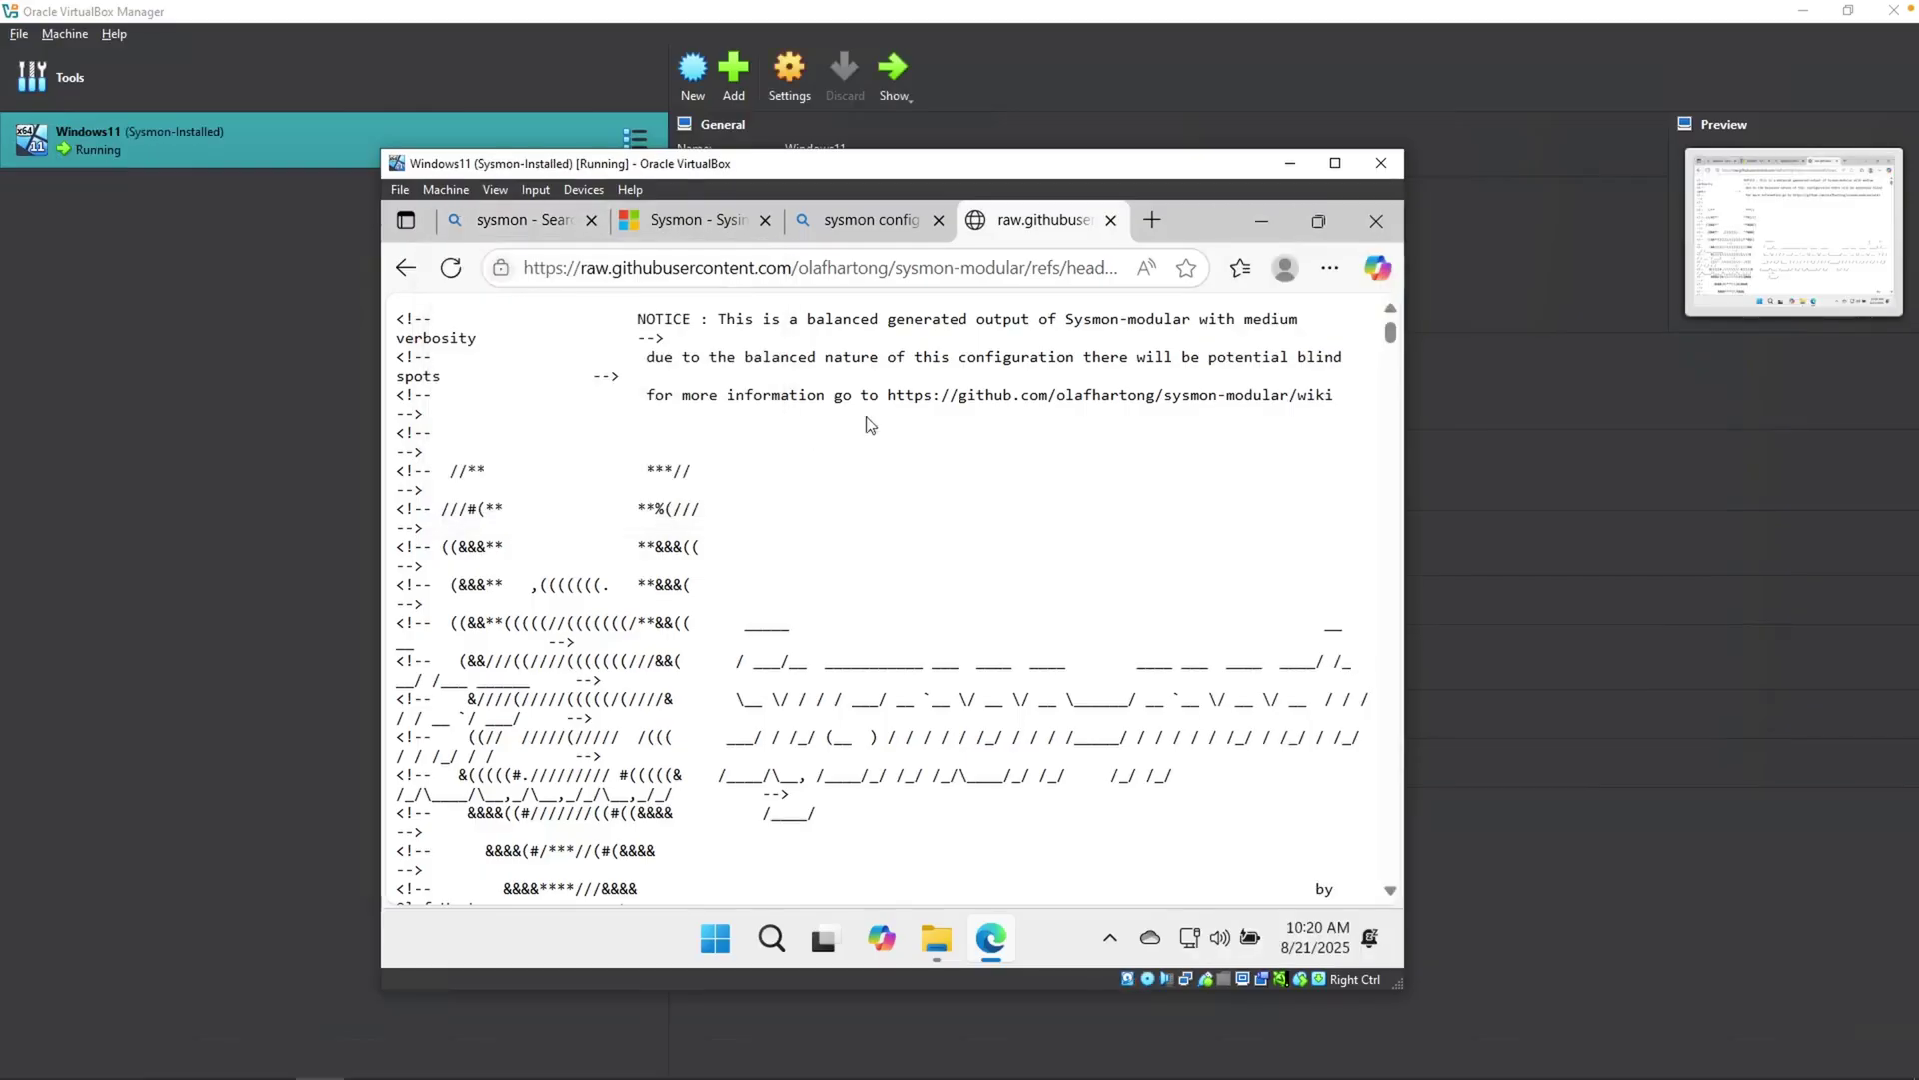
# Switch to Vultr and start a new server deployment with the Shared CPU type in the Toronto location
pyautogui.moveTo(1316, 205)
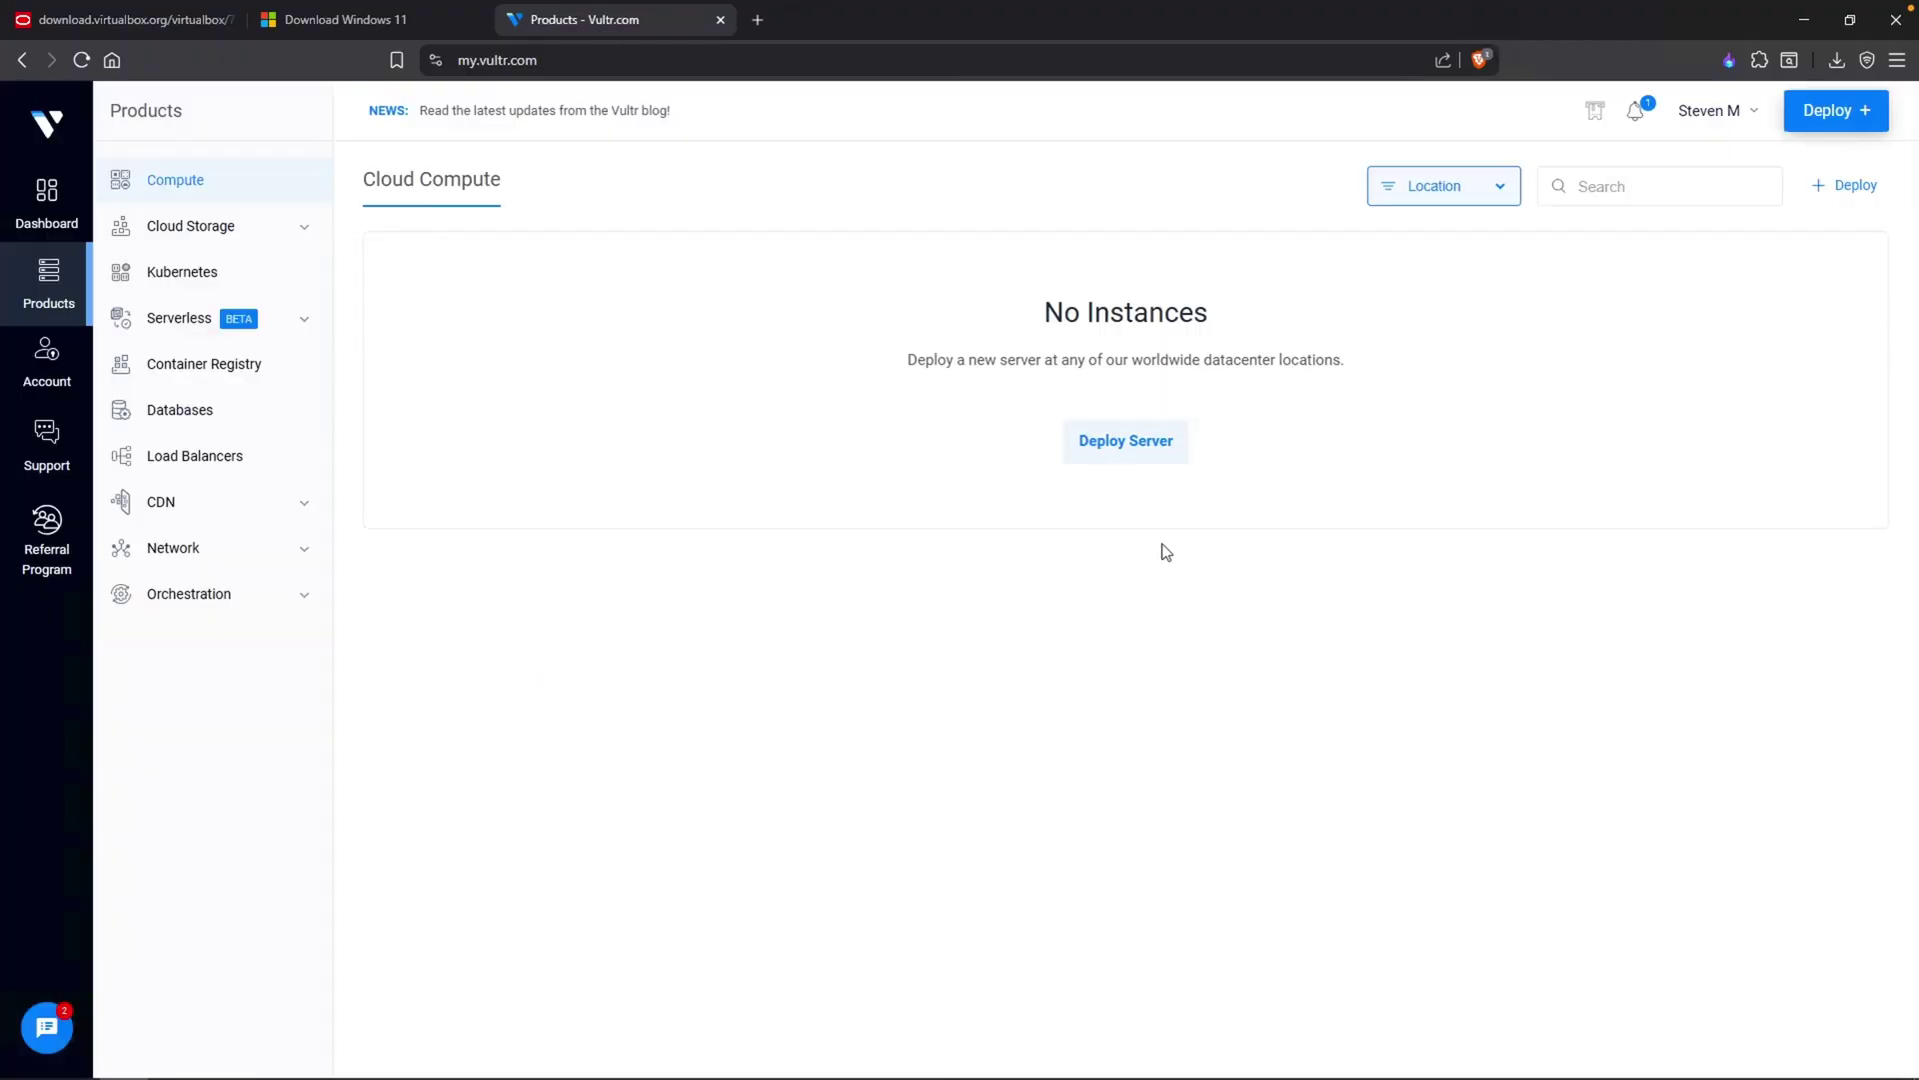
pyautogui.click(1838, 124)
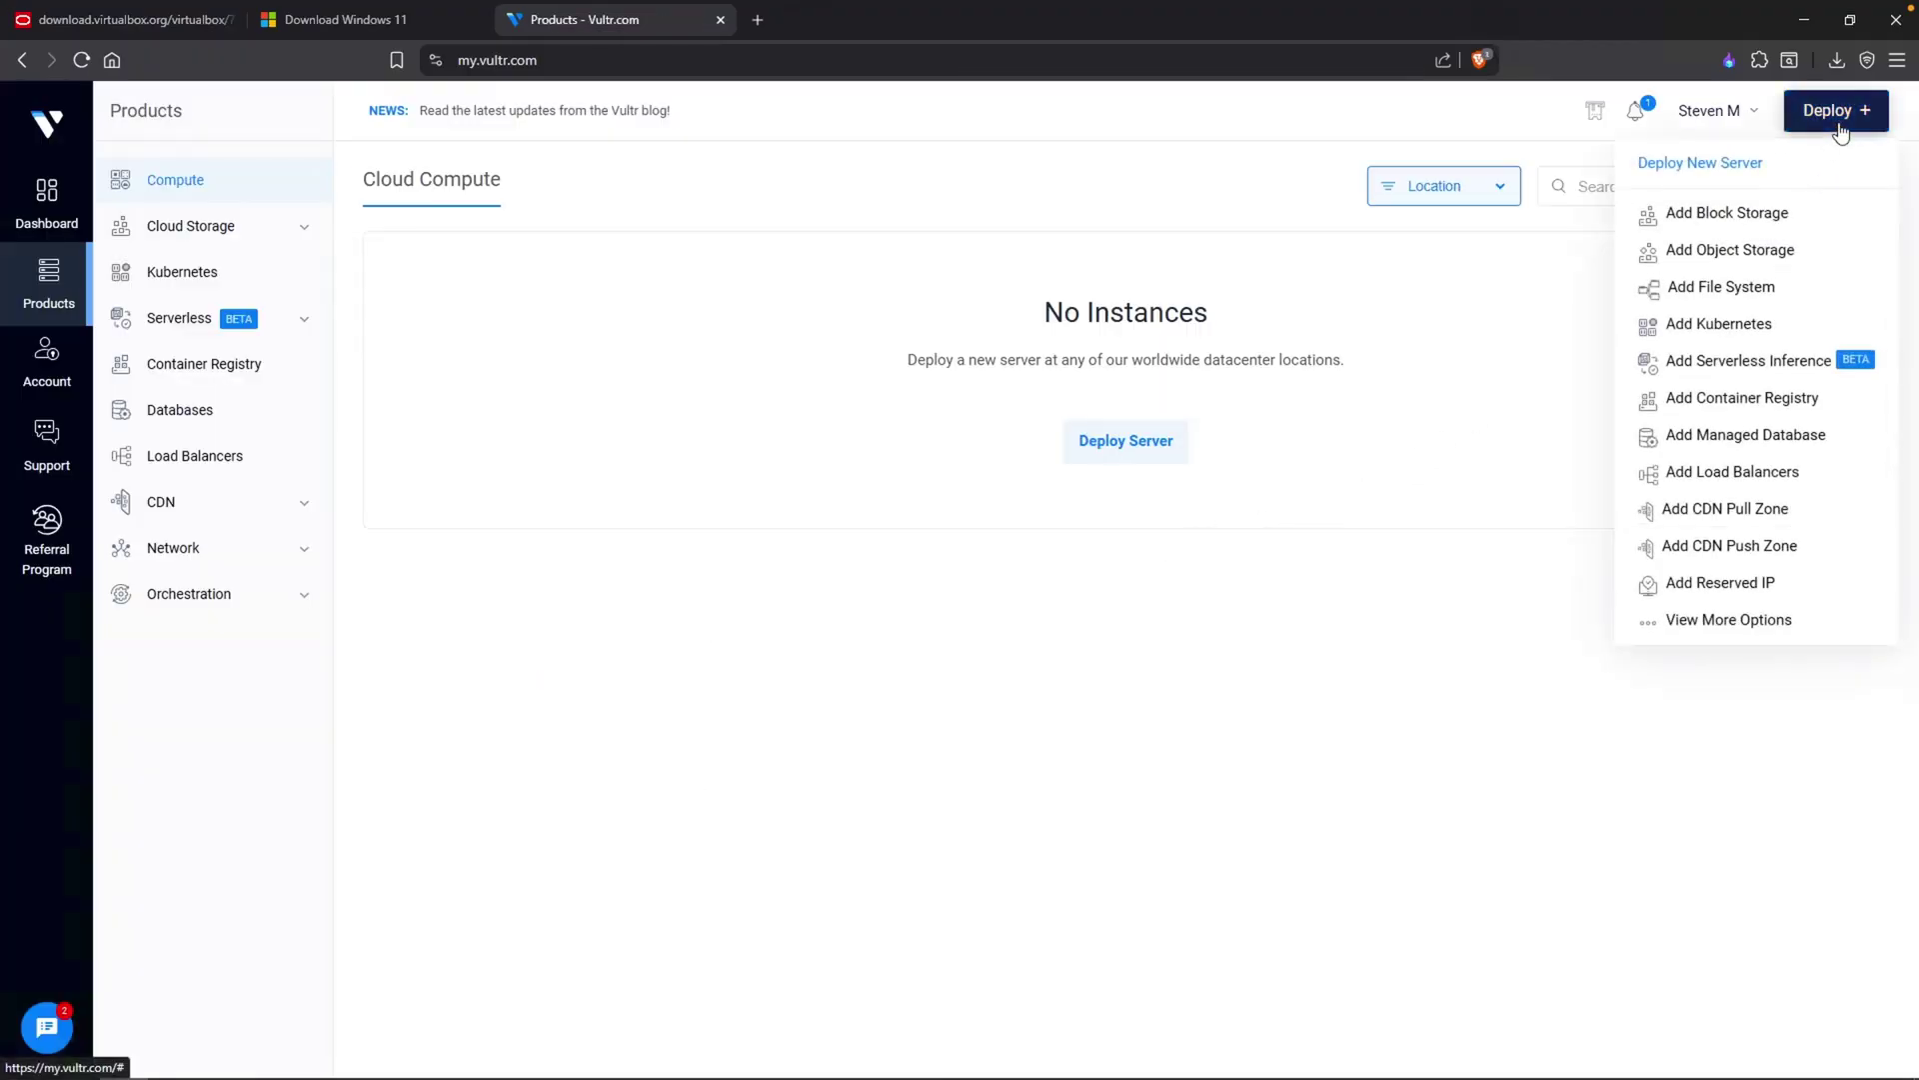
pyautogui.click(1741, 175)
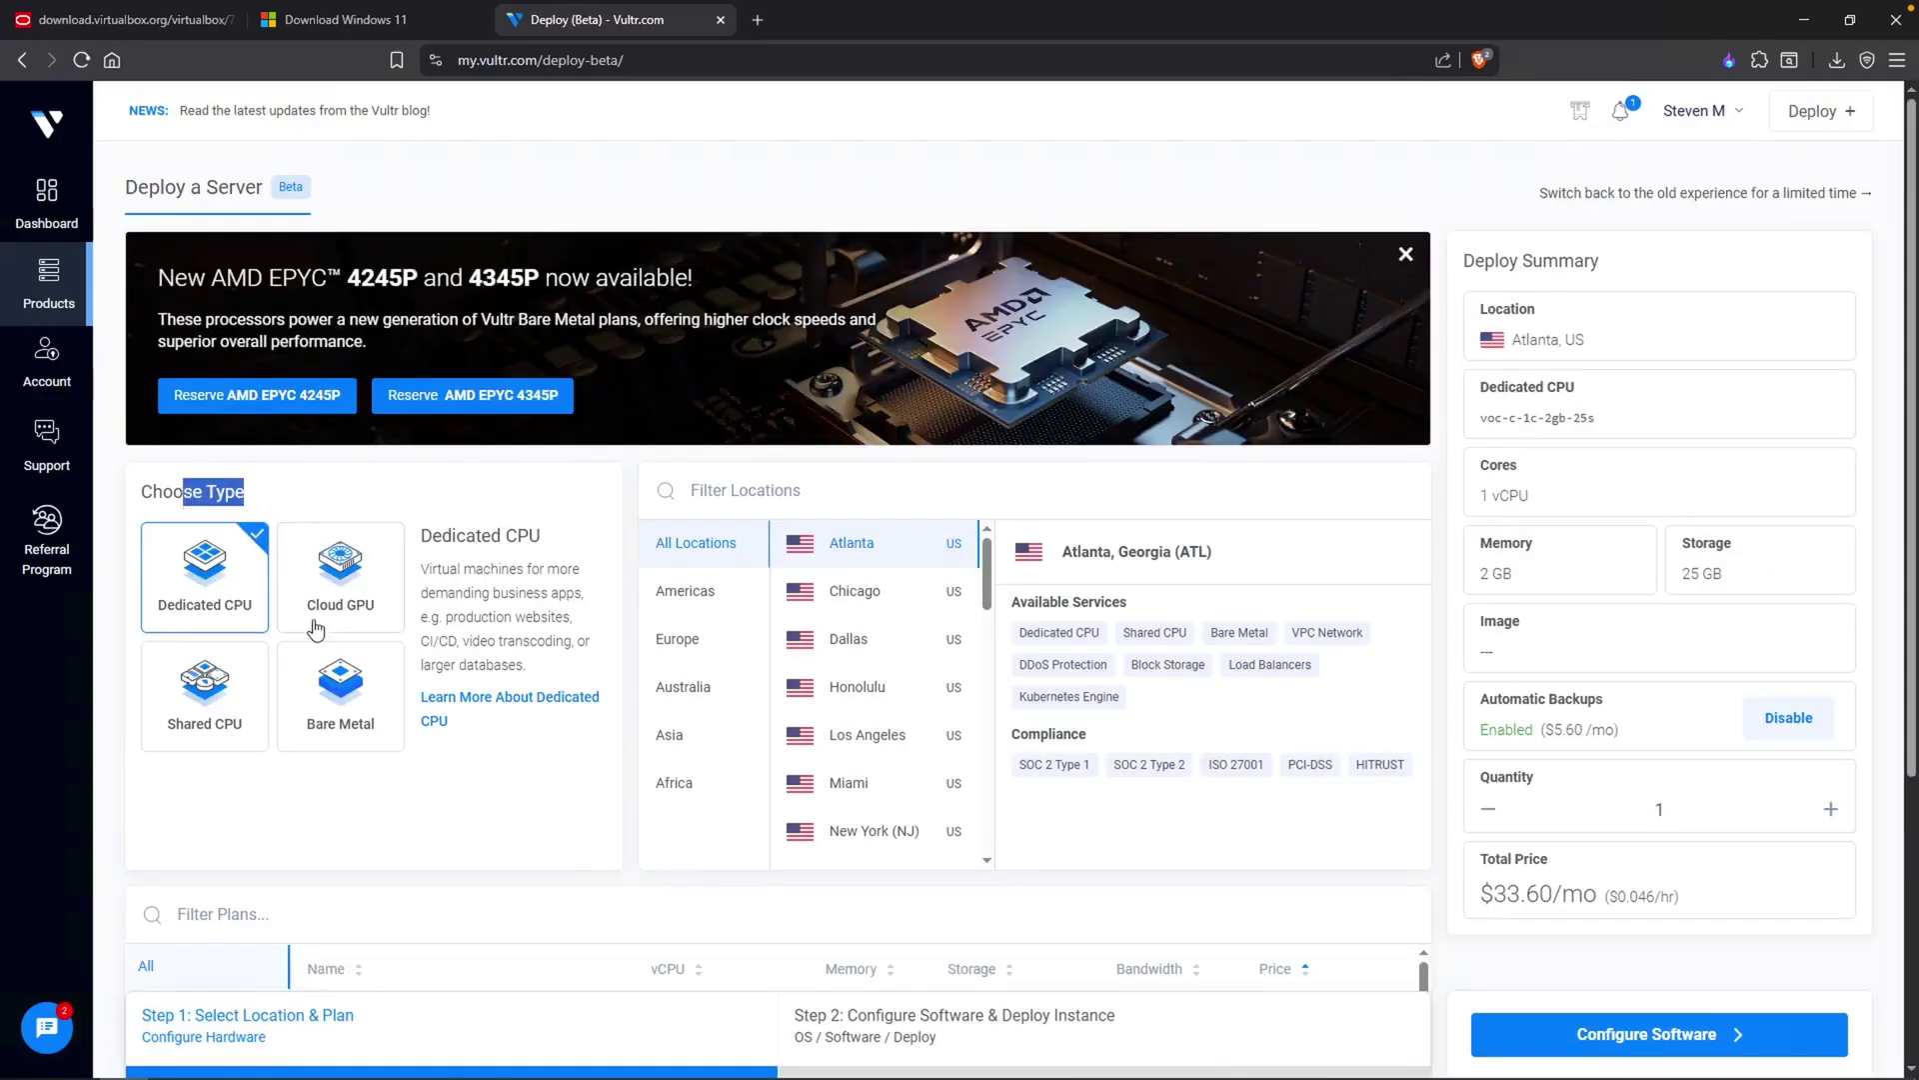
pyautogui.click(224, 716)
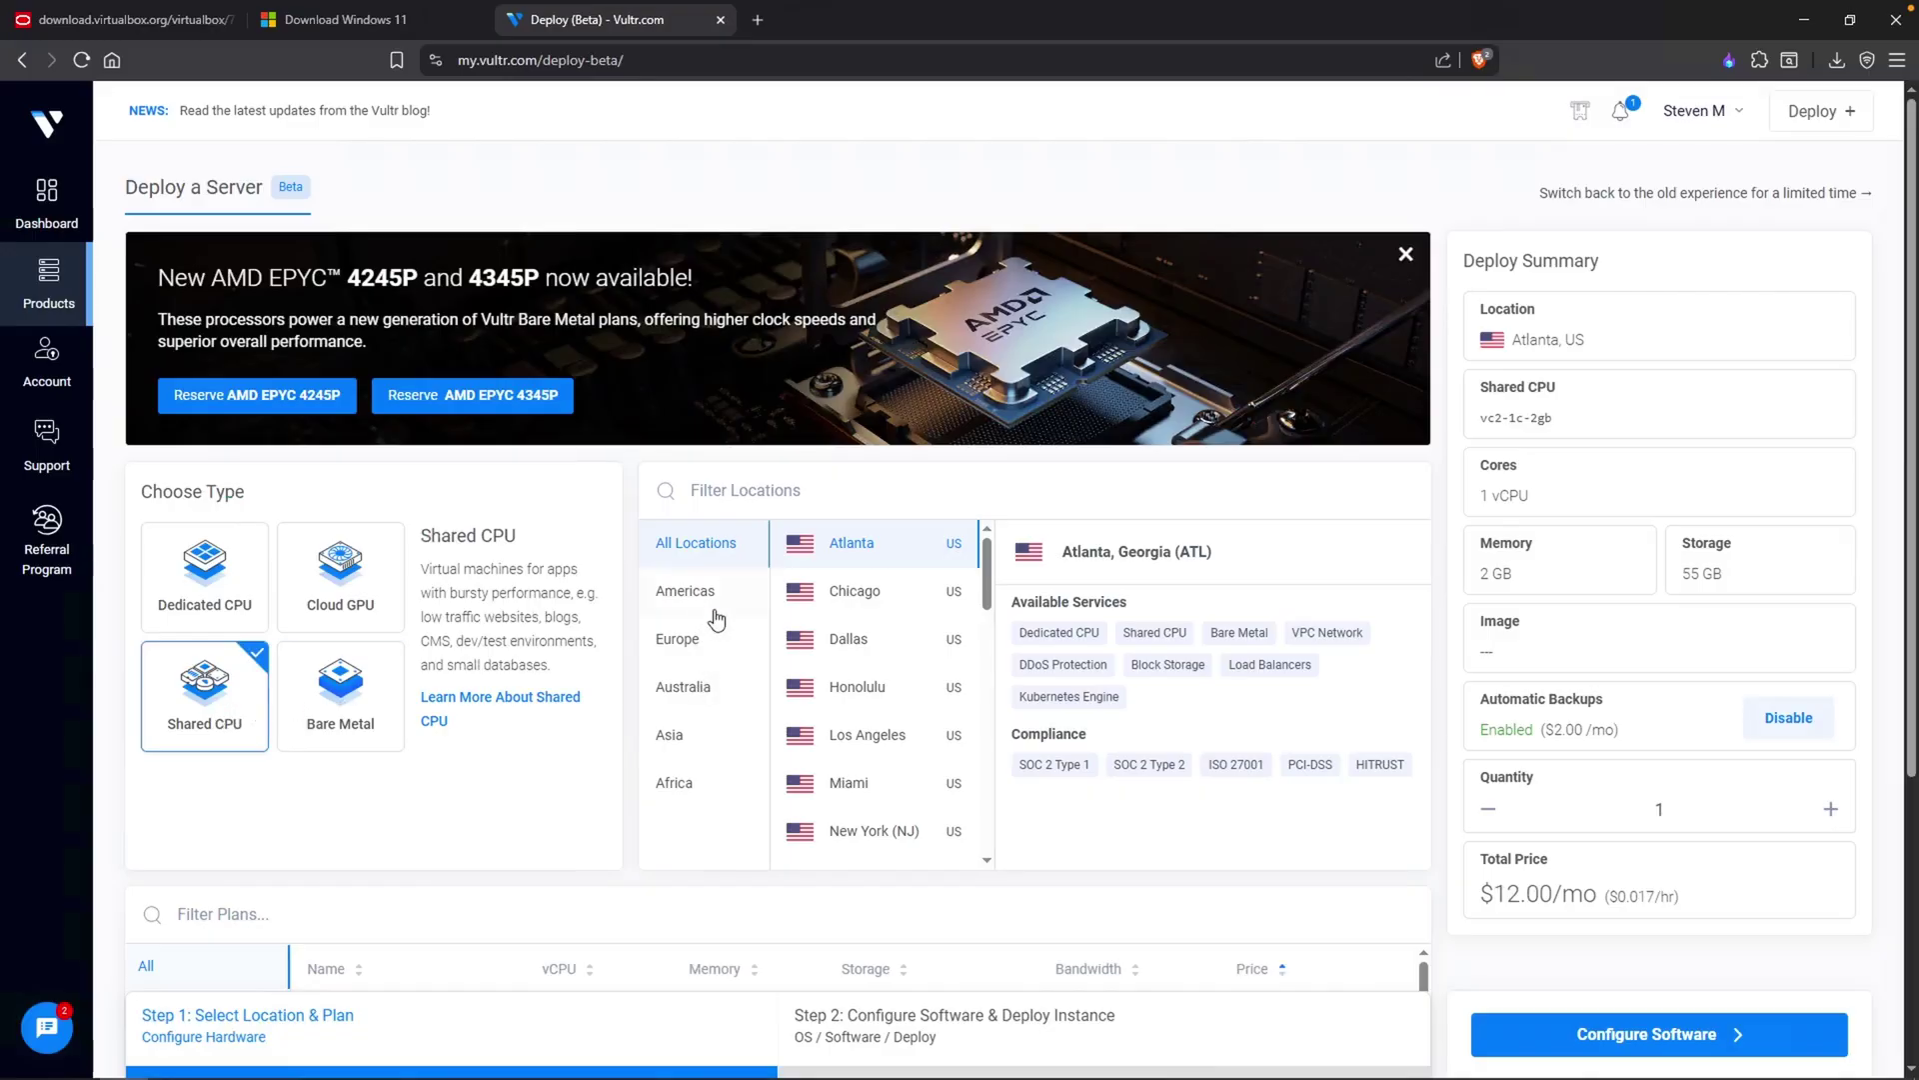
pyautogui.scroll(-1, 875, 650)
pyautogui.scroll(-5, 875, 650)
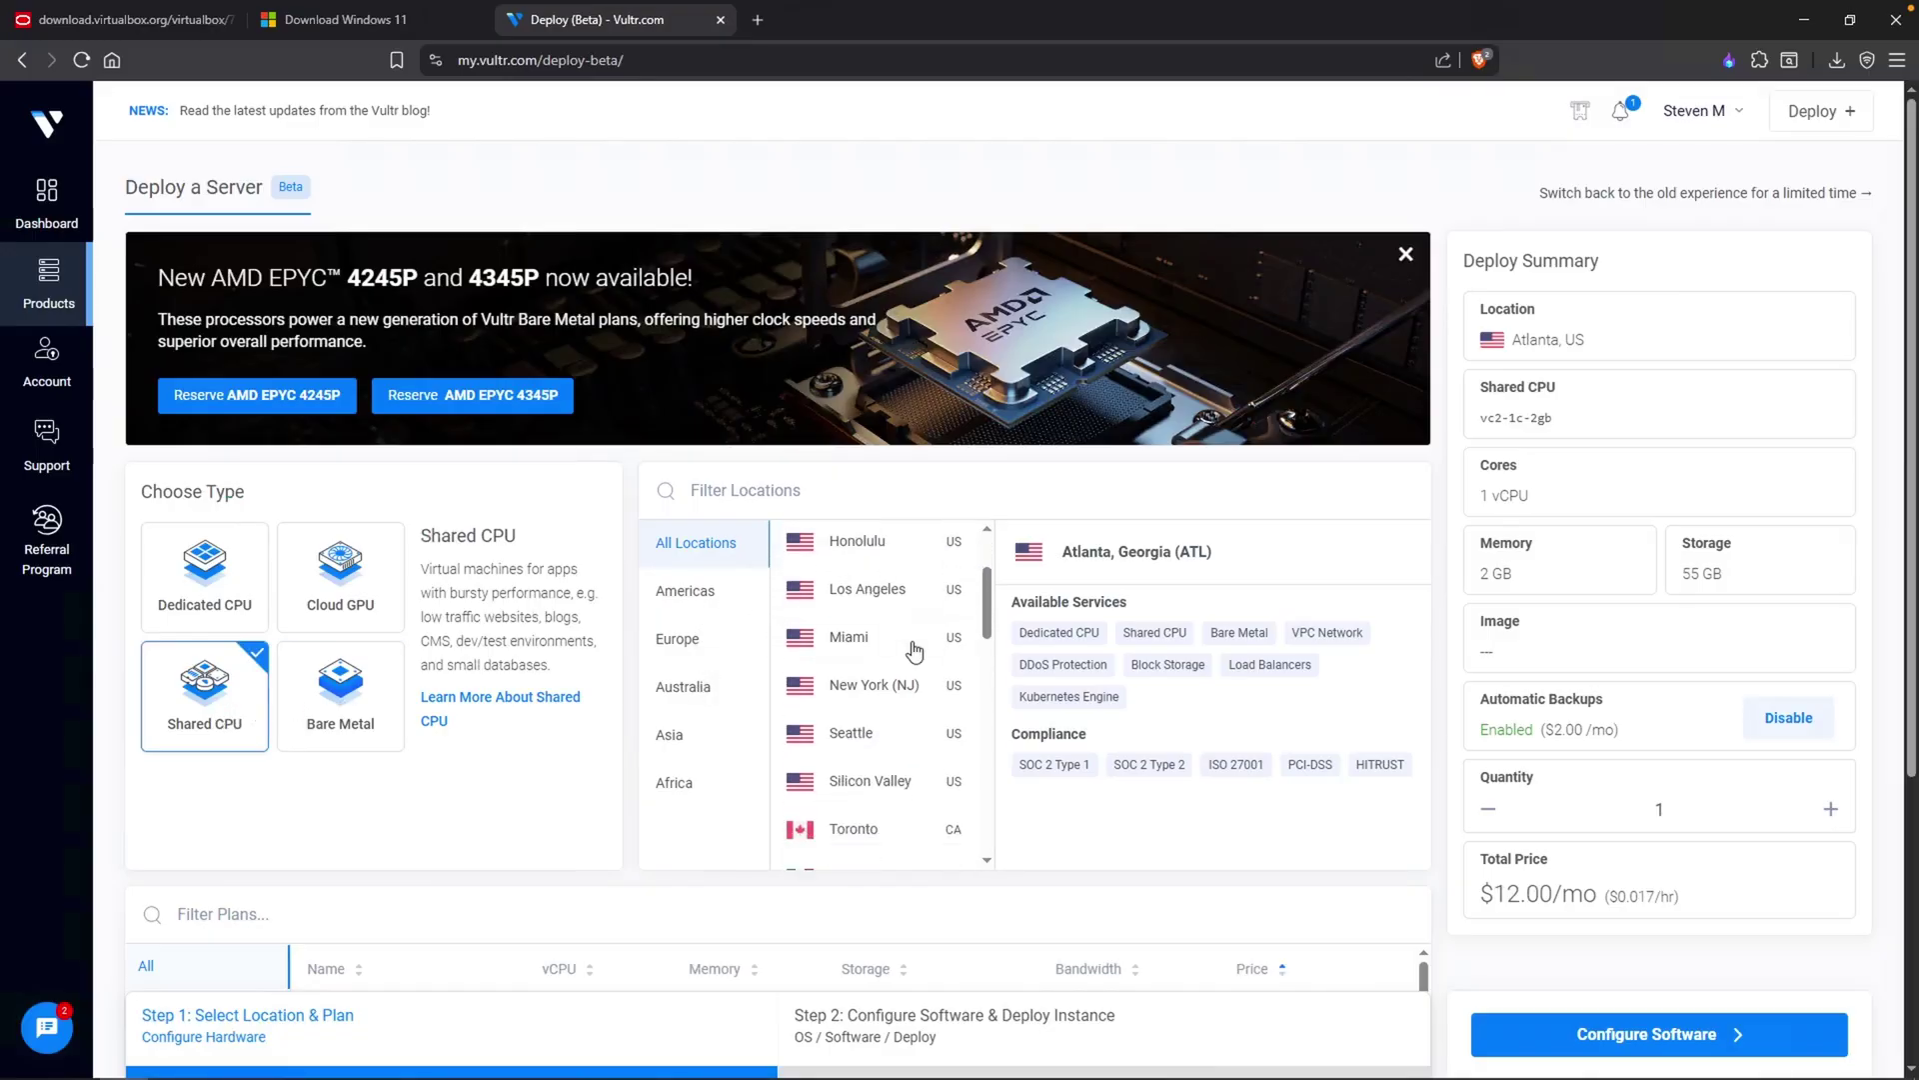
pyautogui.click(885, 720)
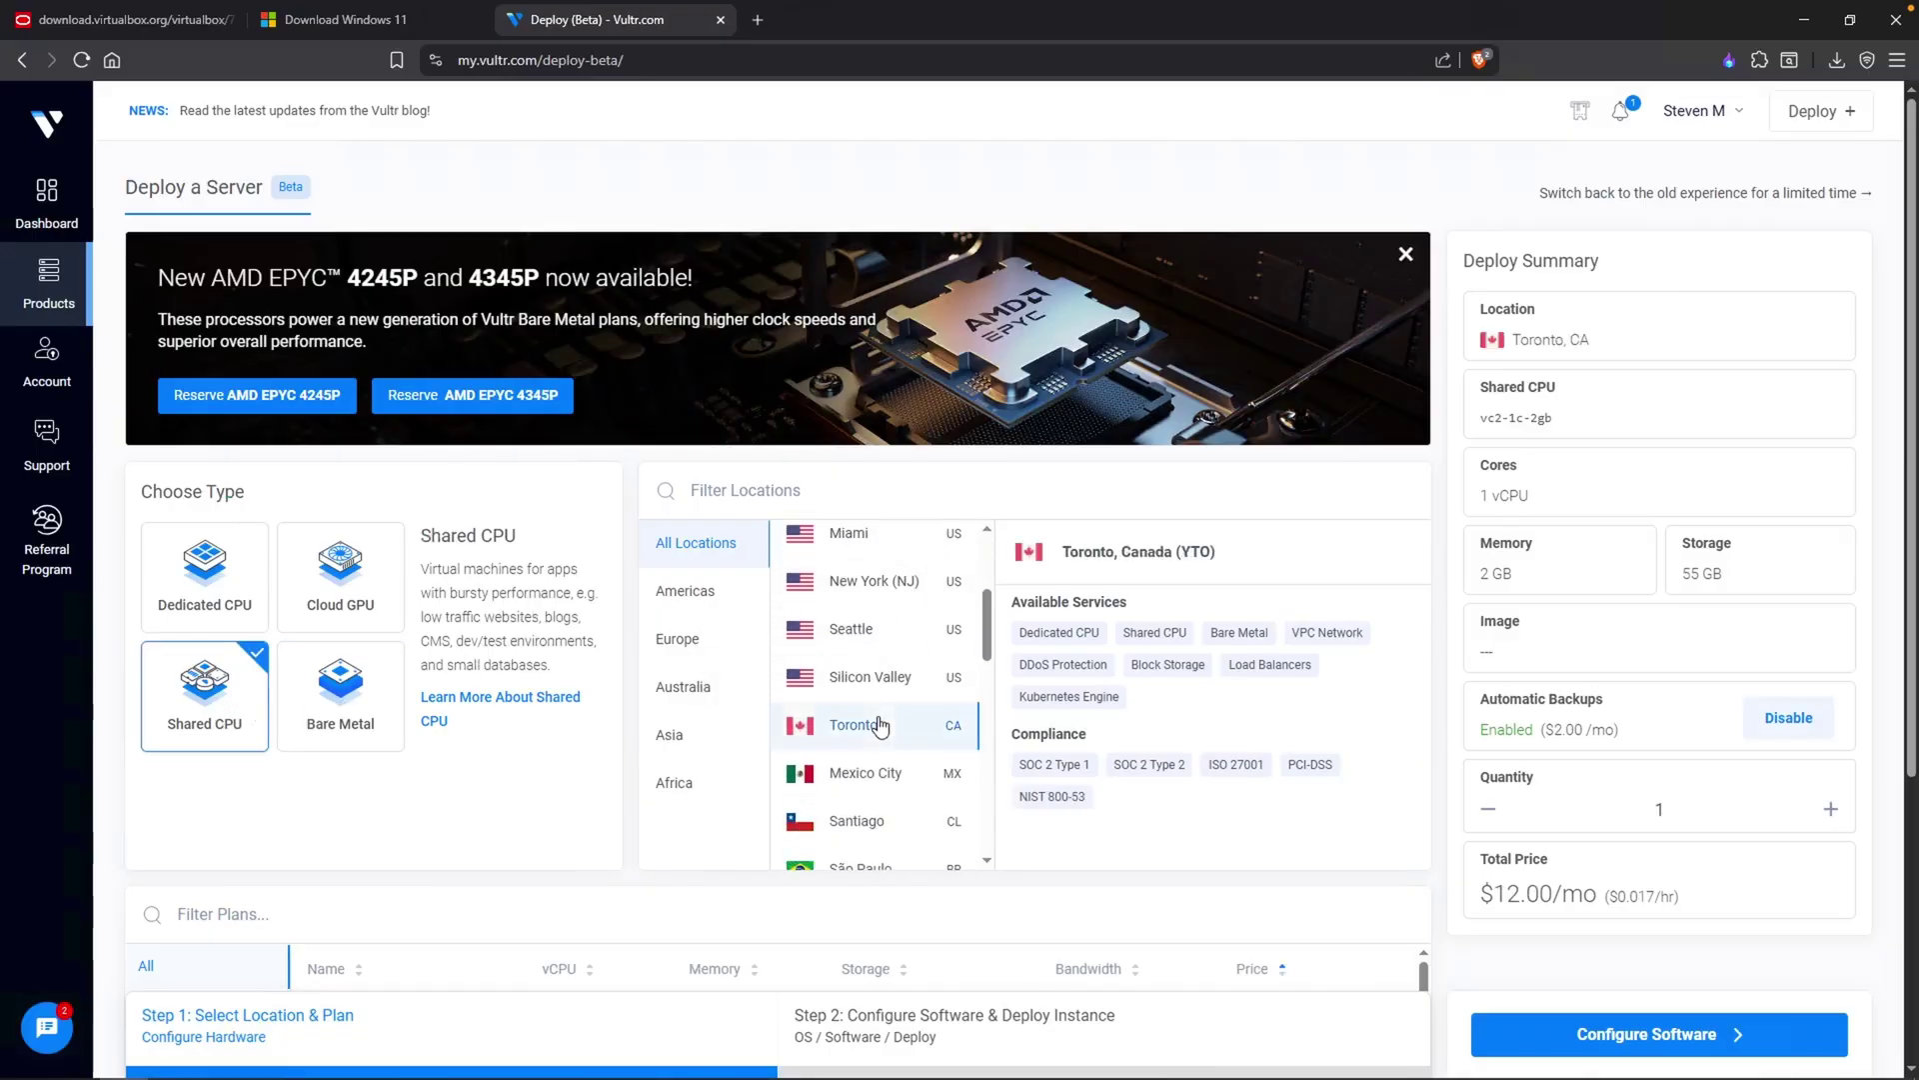
# Choose the vc2-4c-8gb plan with 4 vCPUs and 8 GB memory and proceed to the software configuration
pyautogui.scroll(-4, 985, 679)
pyautogui.scroll(-1, 802, 736)
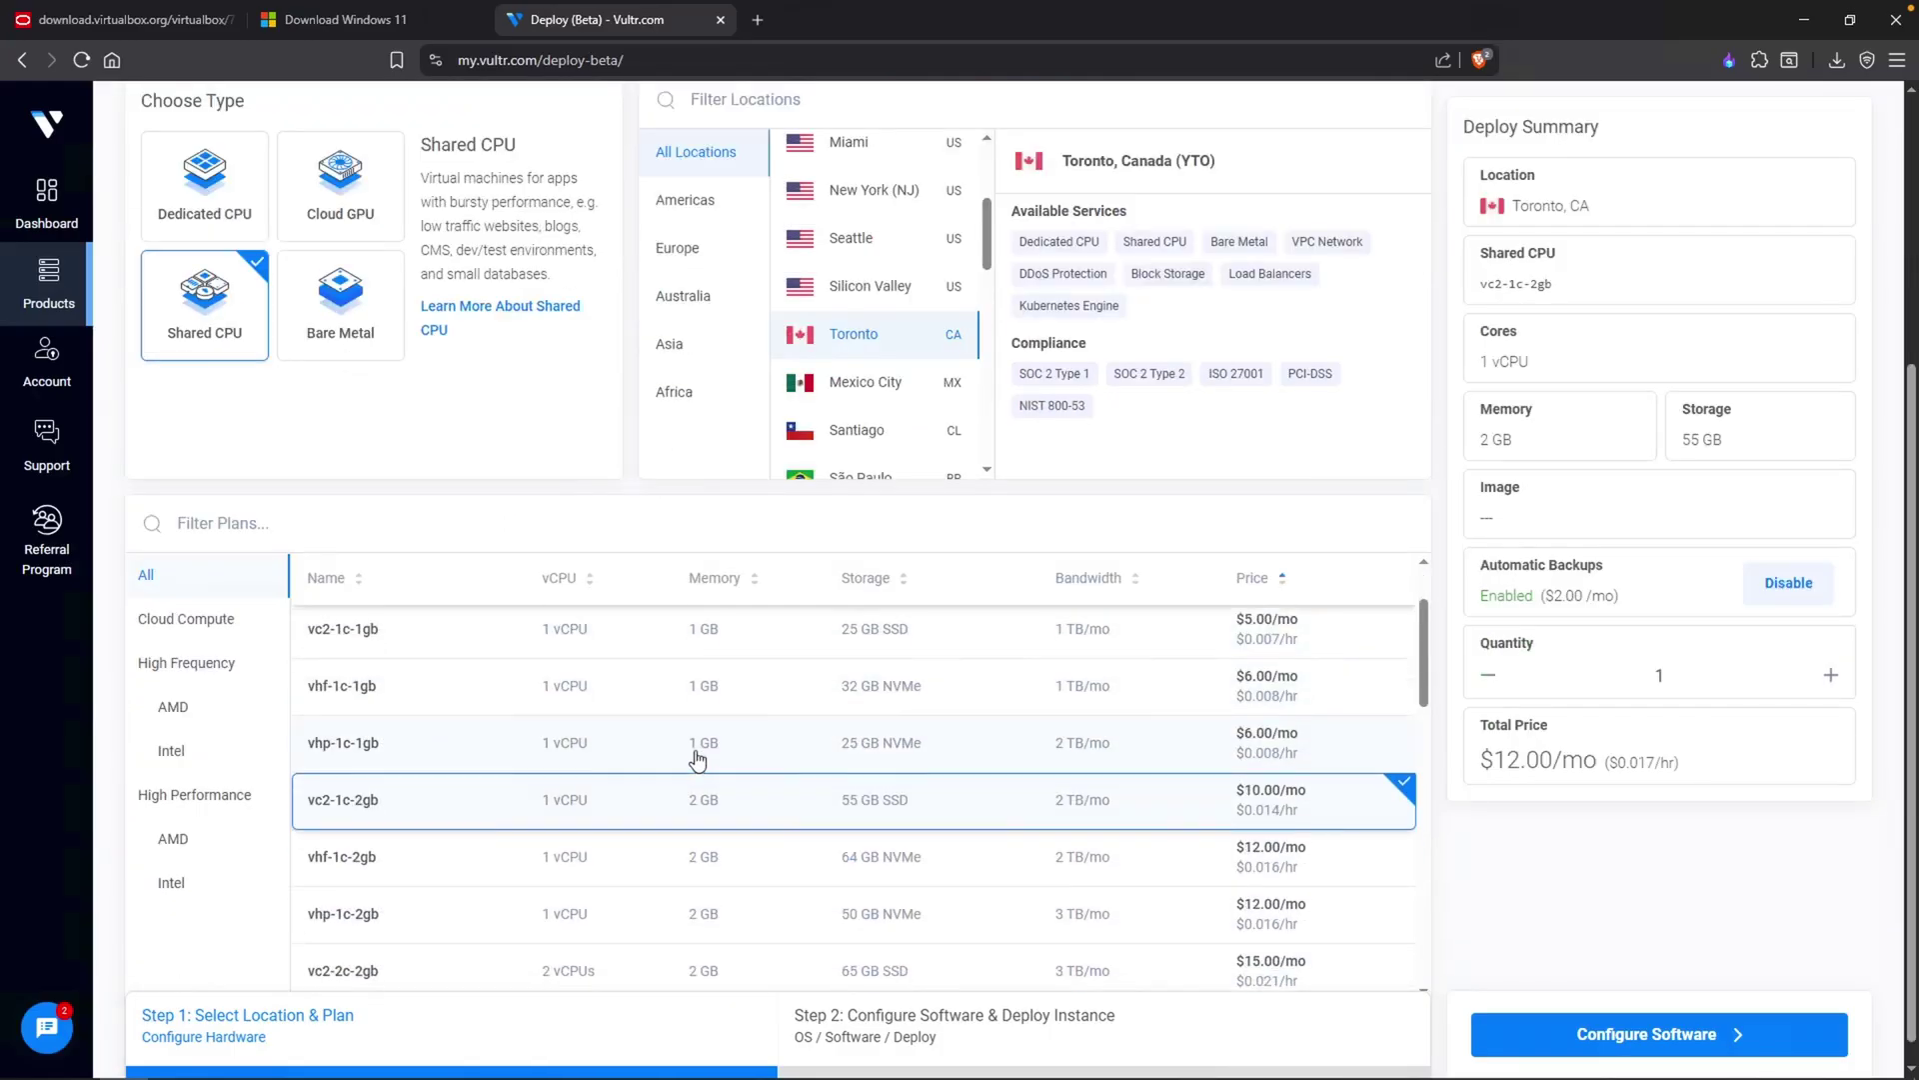
pyautogui.scroll(-8, 670, 775)
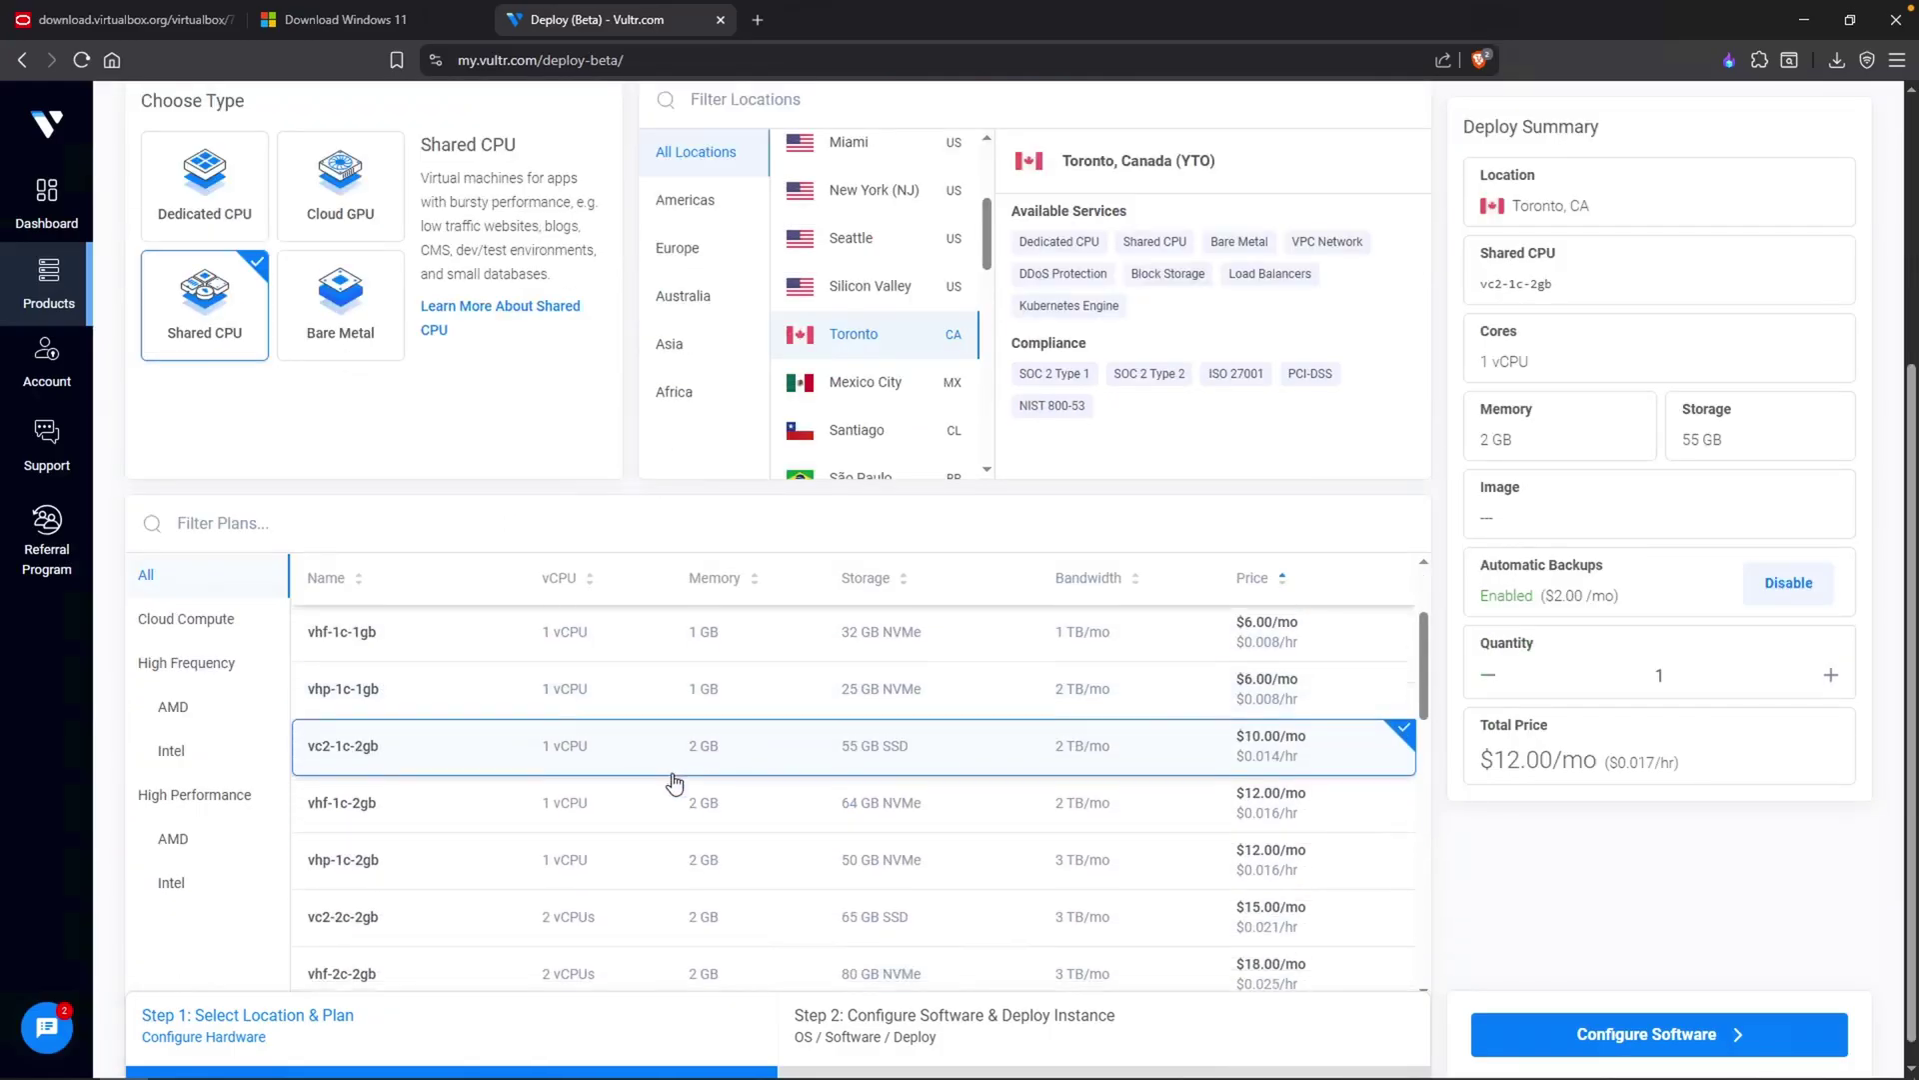
pyautogui.click(600, 732)
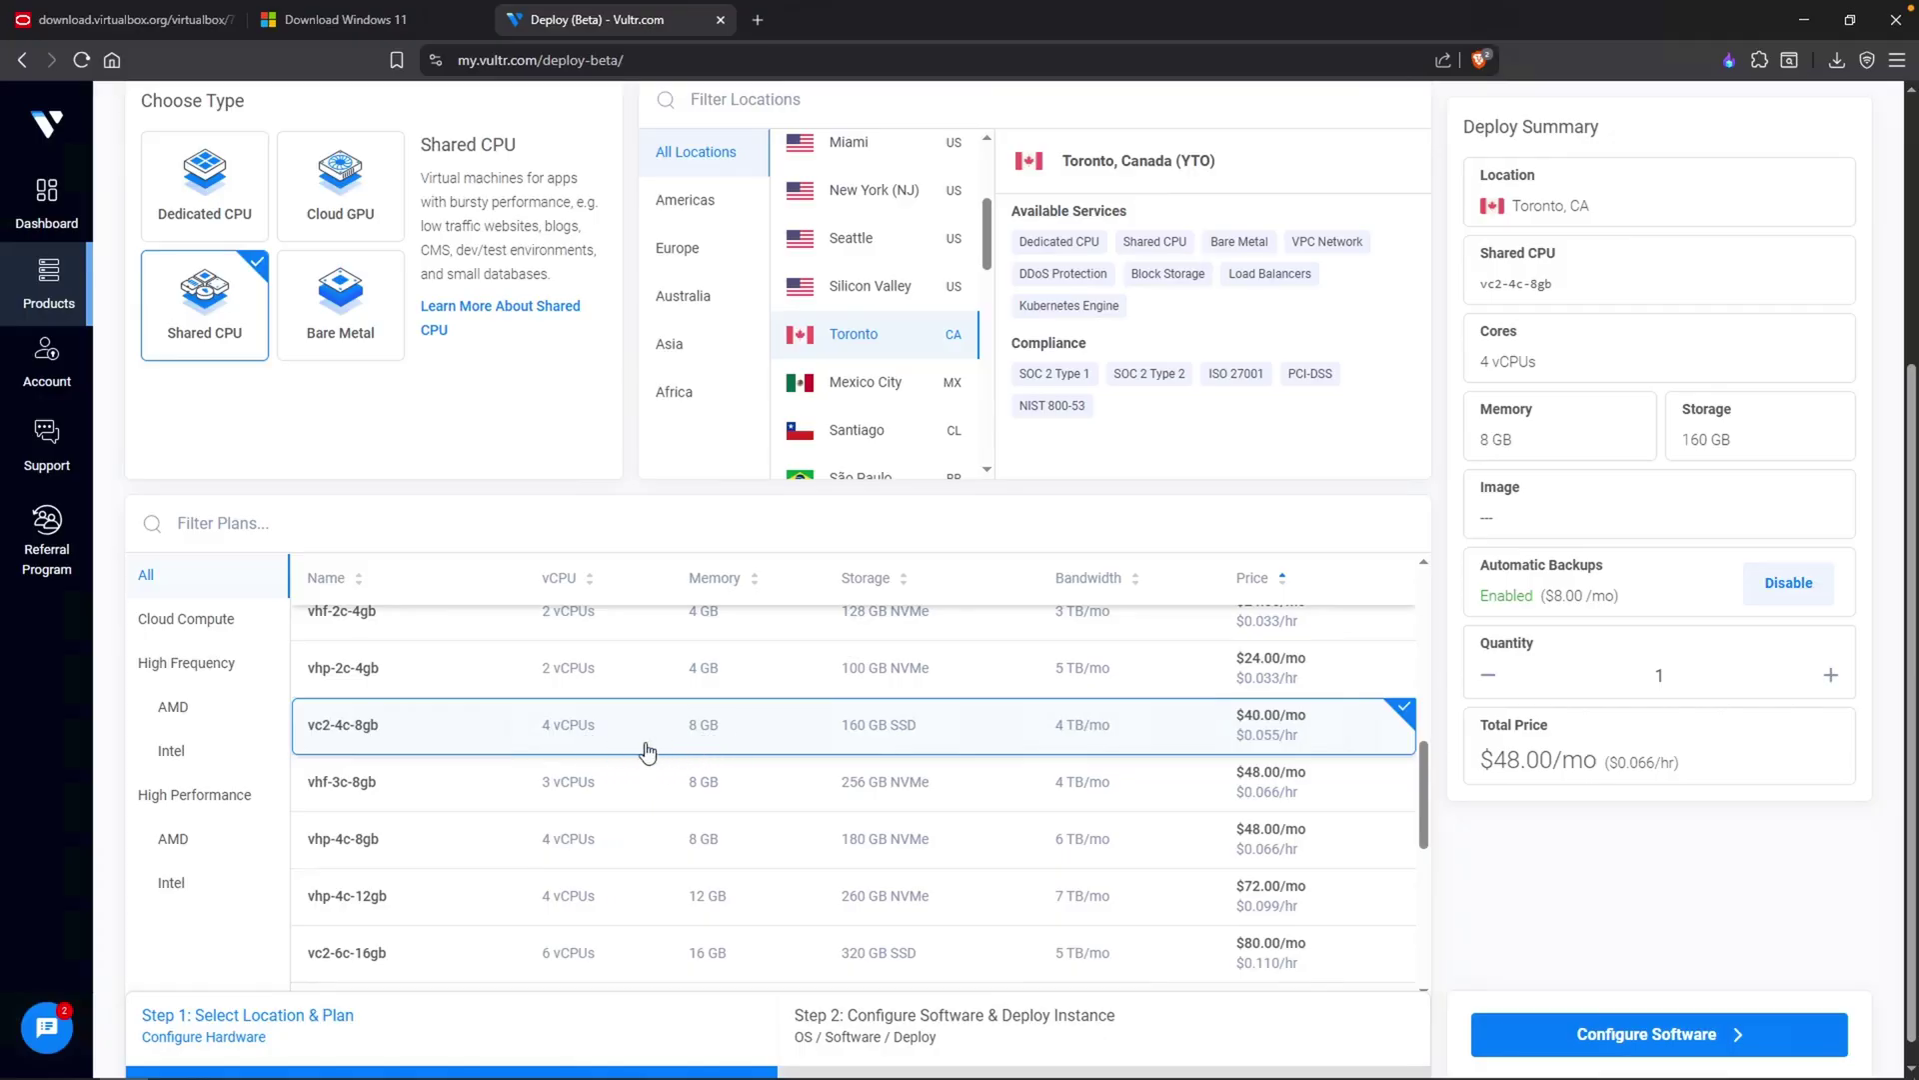
pyautogui.scroll(4, 648, 751)
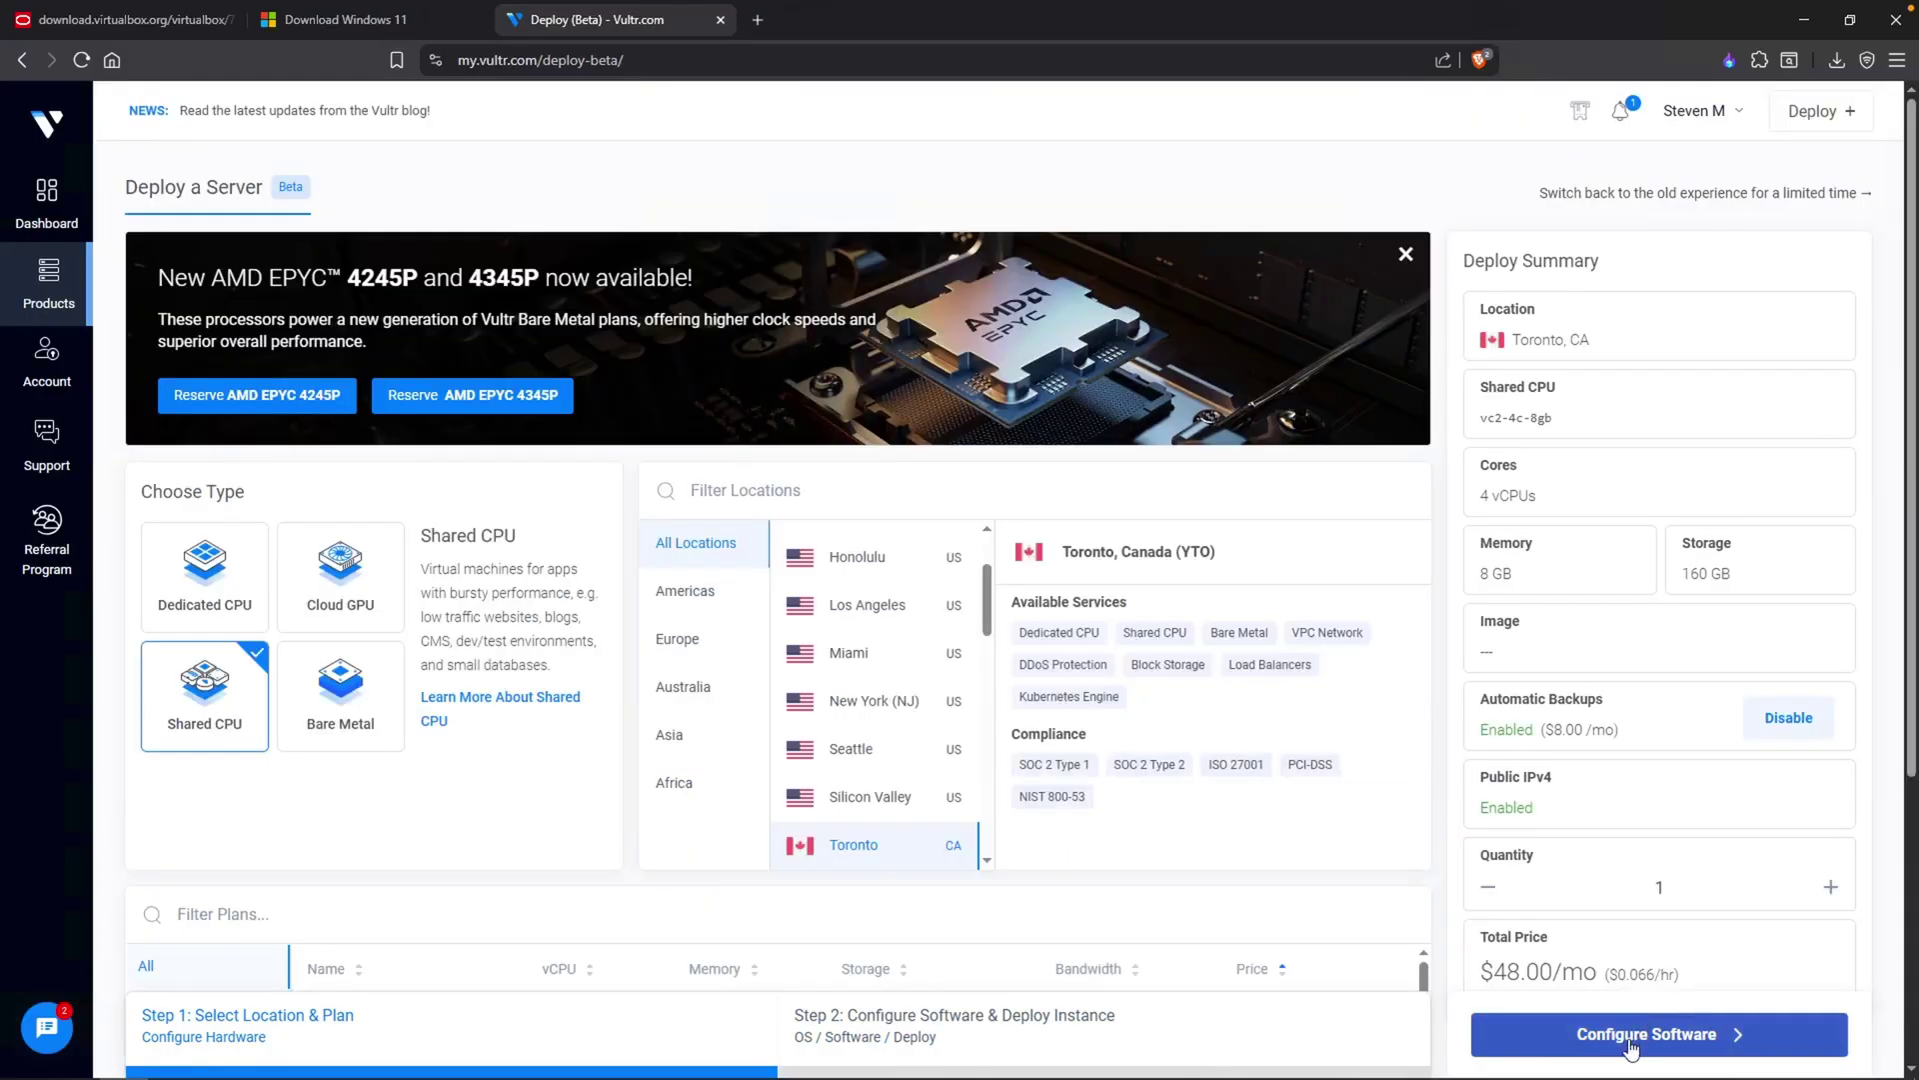
pyautogui.click(1624, 1039)
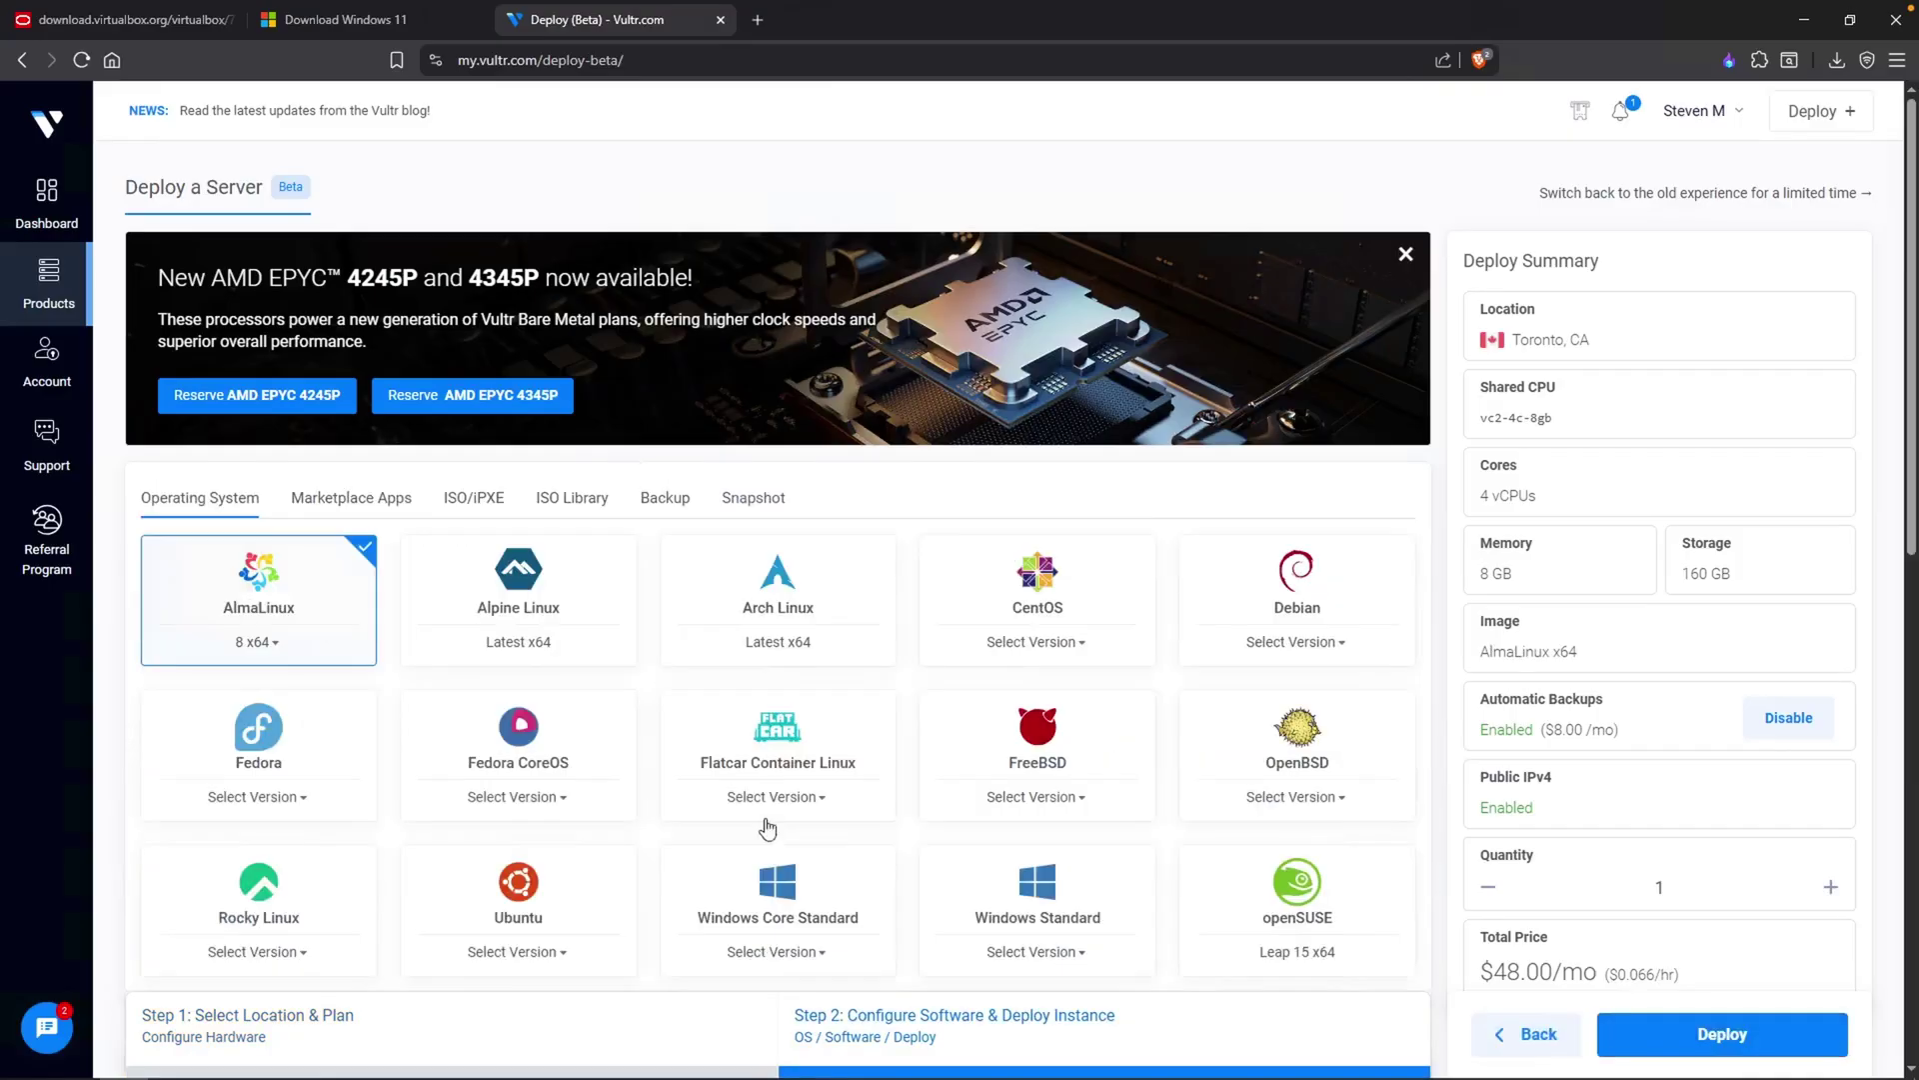
# Select Ubuntu 24.04 x64 as the operating system and set the server hostname to MyDFIR-Wazuh
pyautogui.scroll(-1, 647, 836)
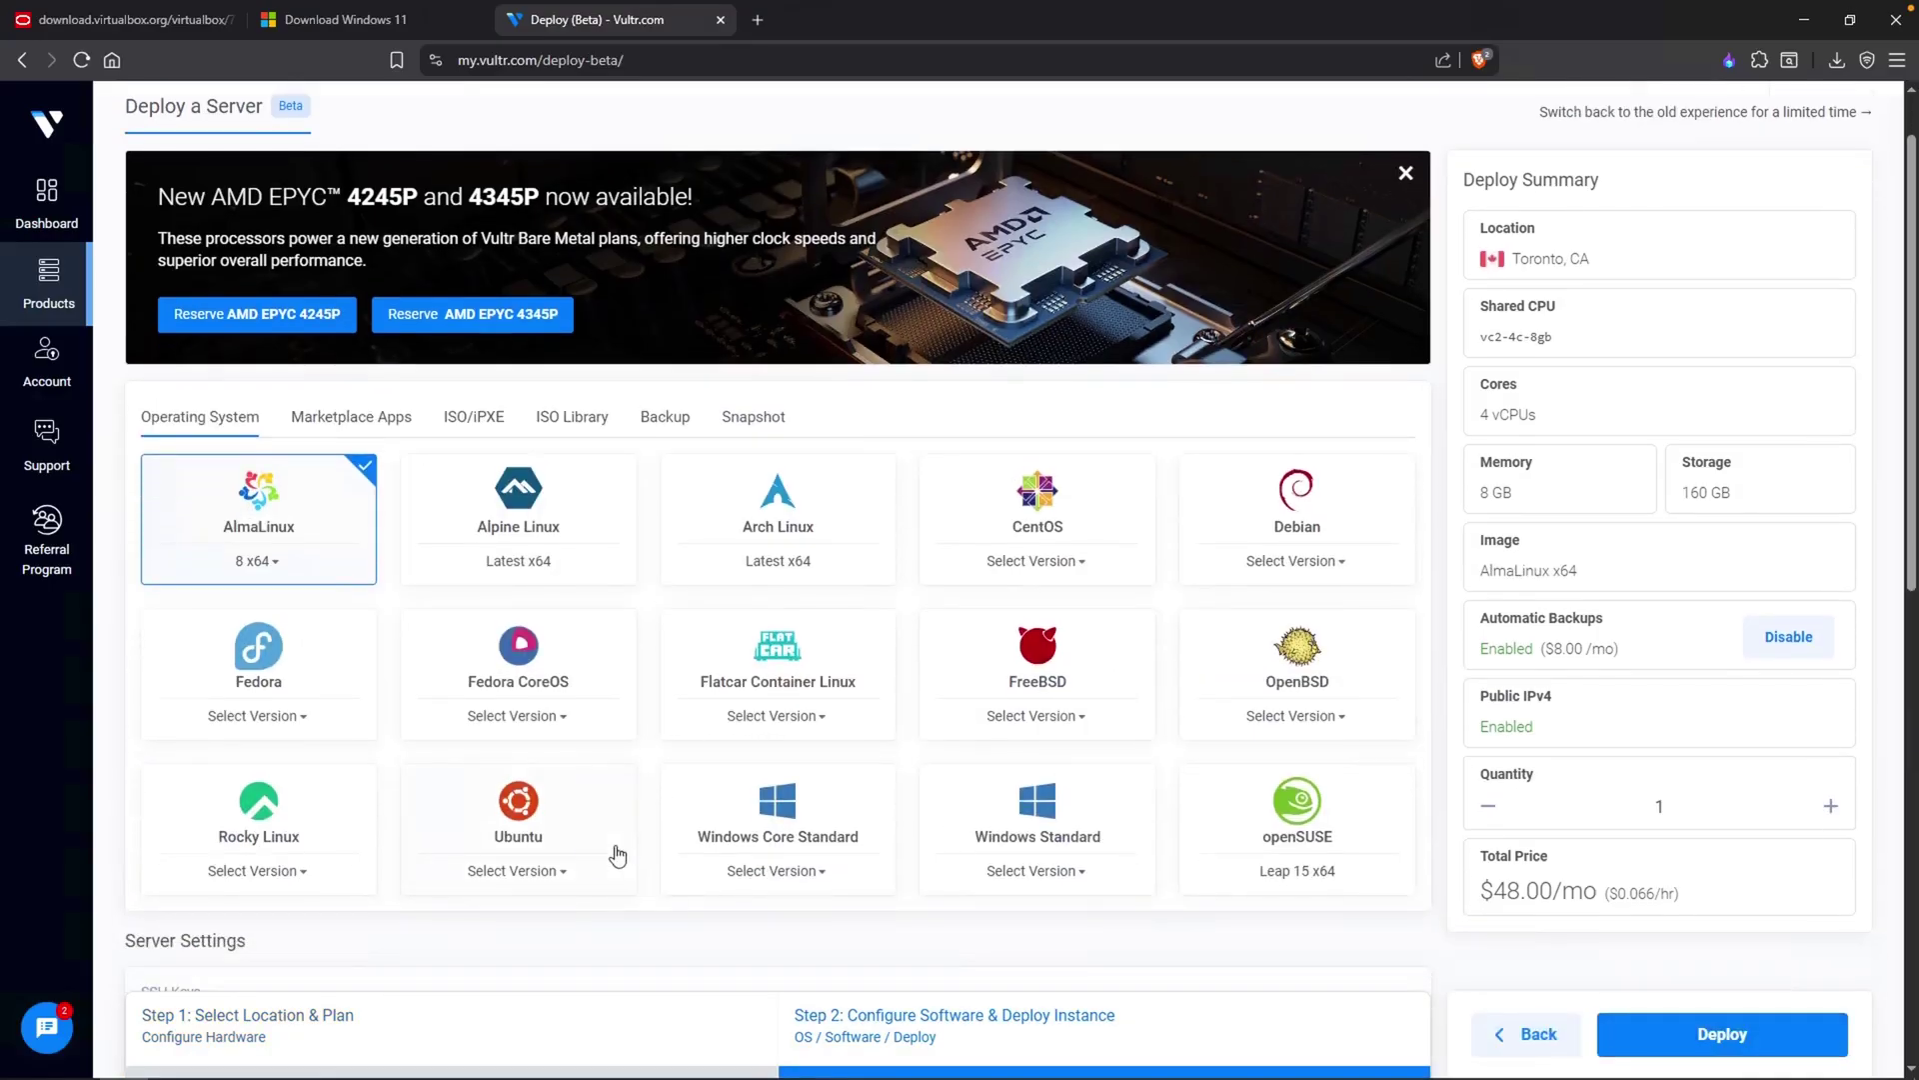
pyautogui.click(533, 875)
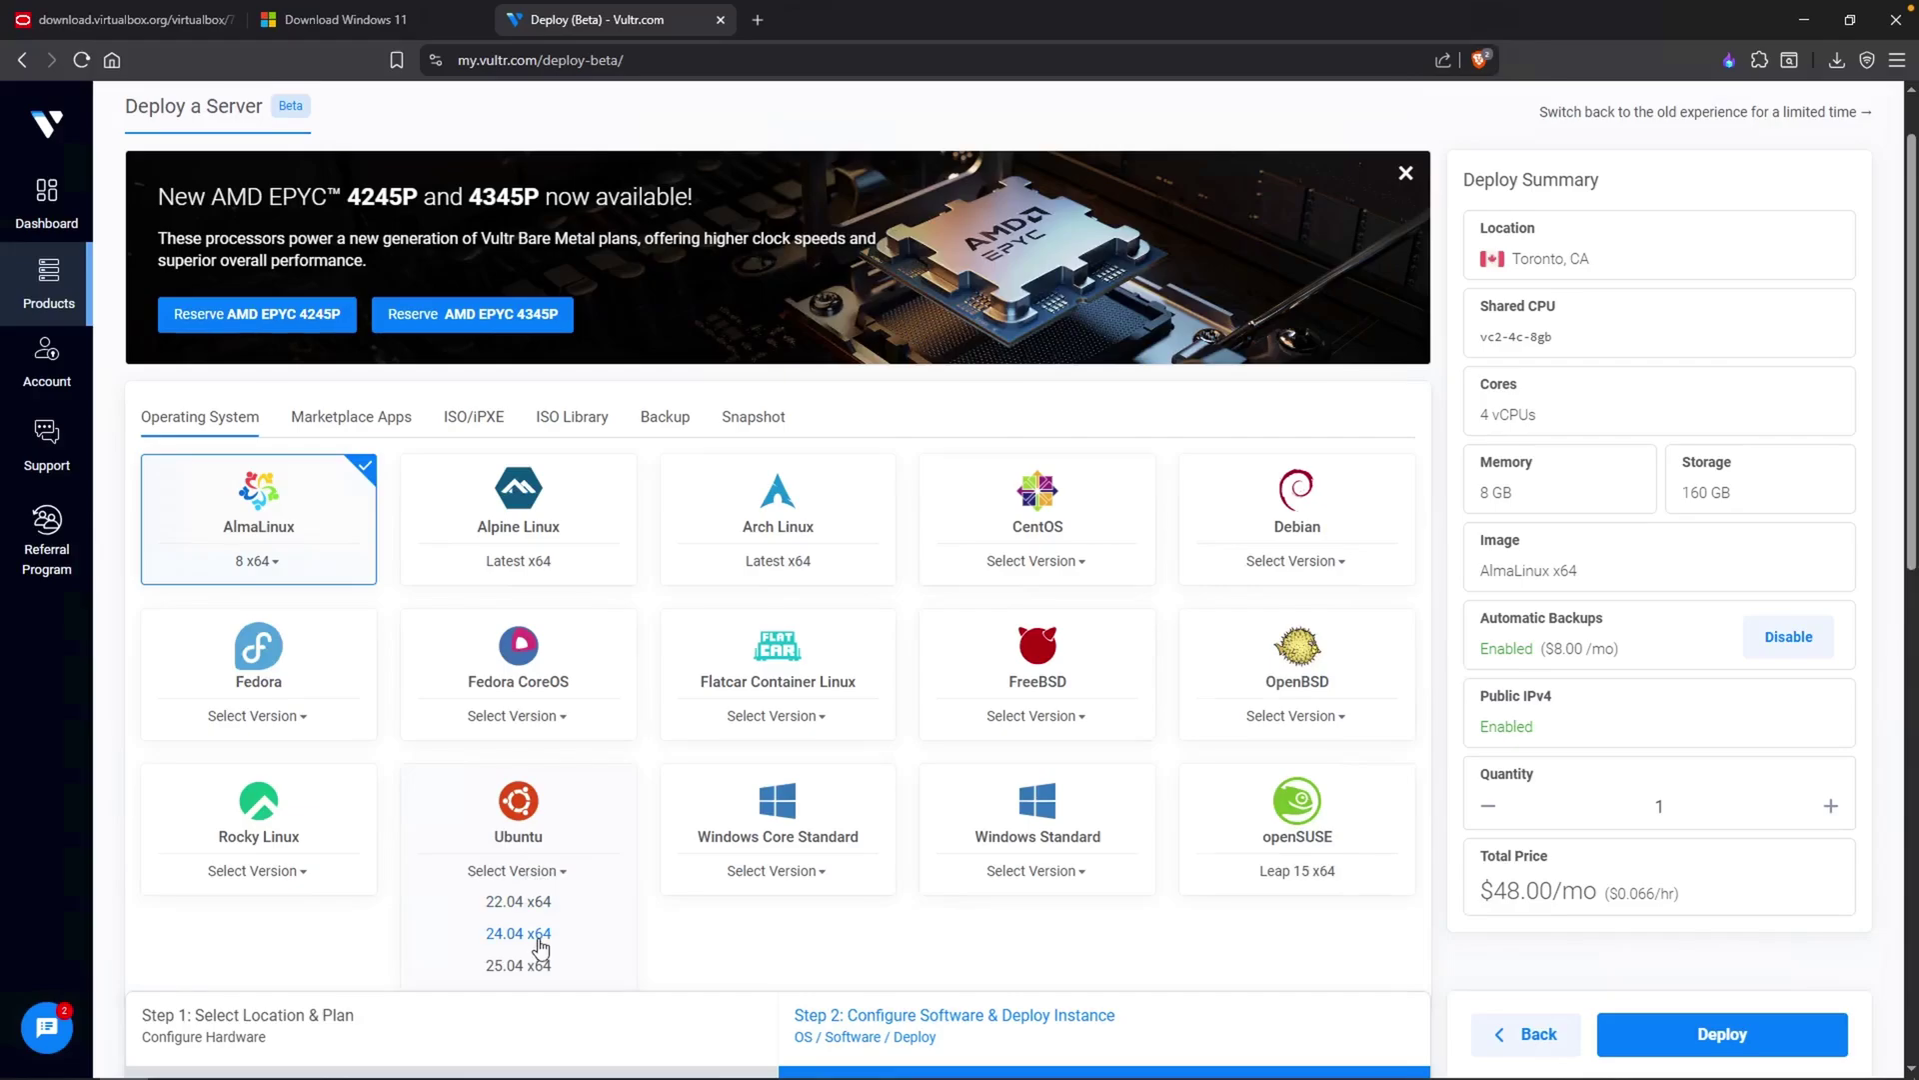
pyautogui.scroll(-1, 513, 968)
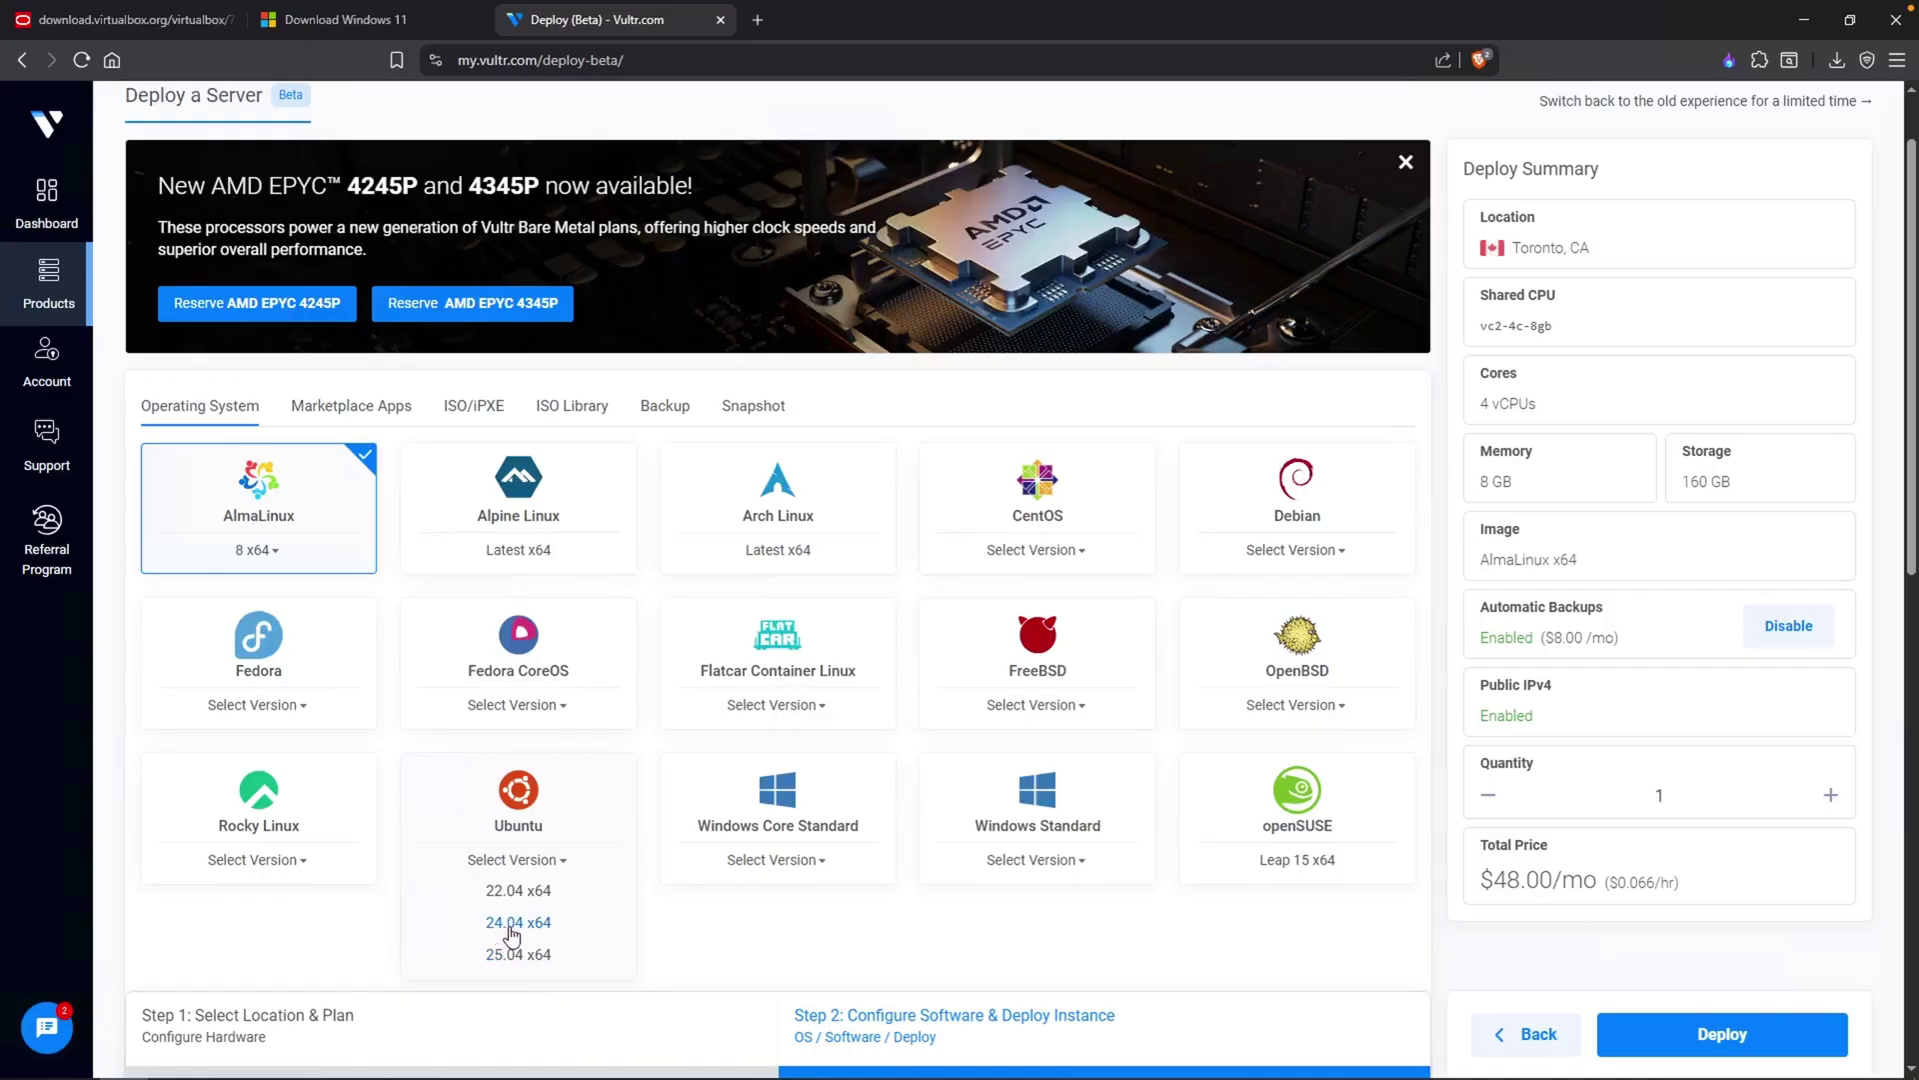
pyautogui.click(509, 922)
pyautogui.write('My')
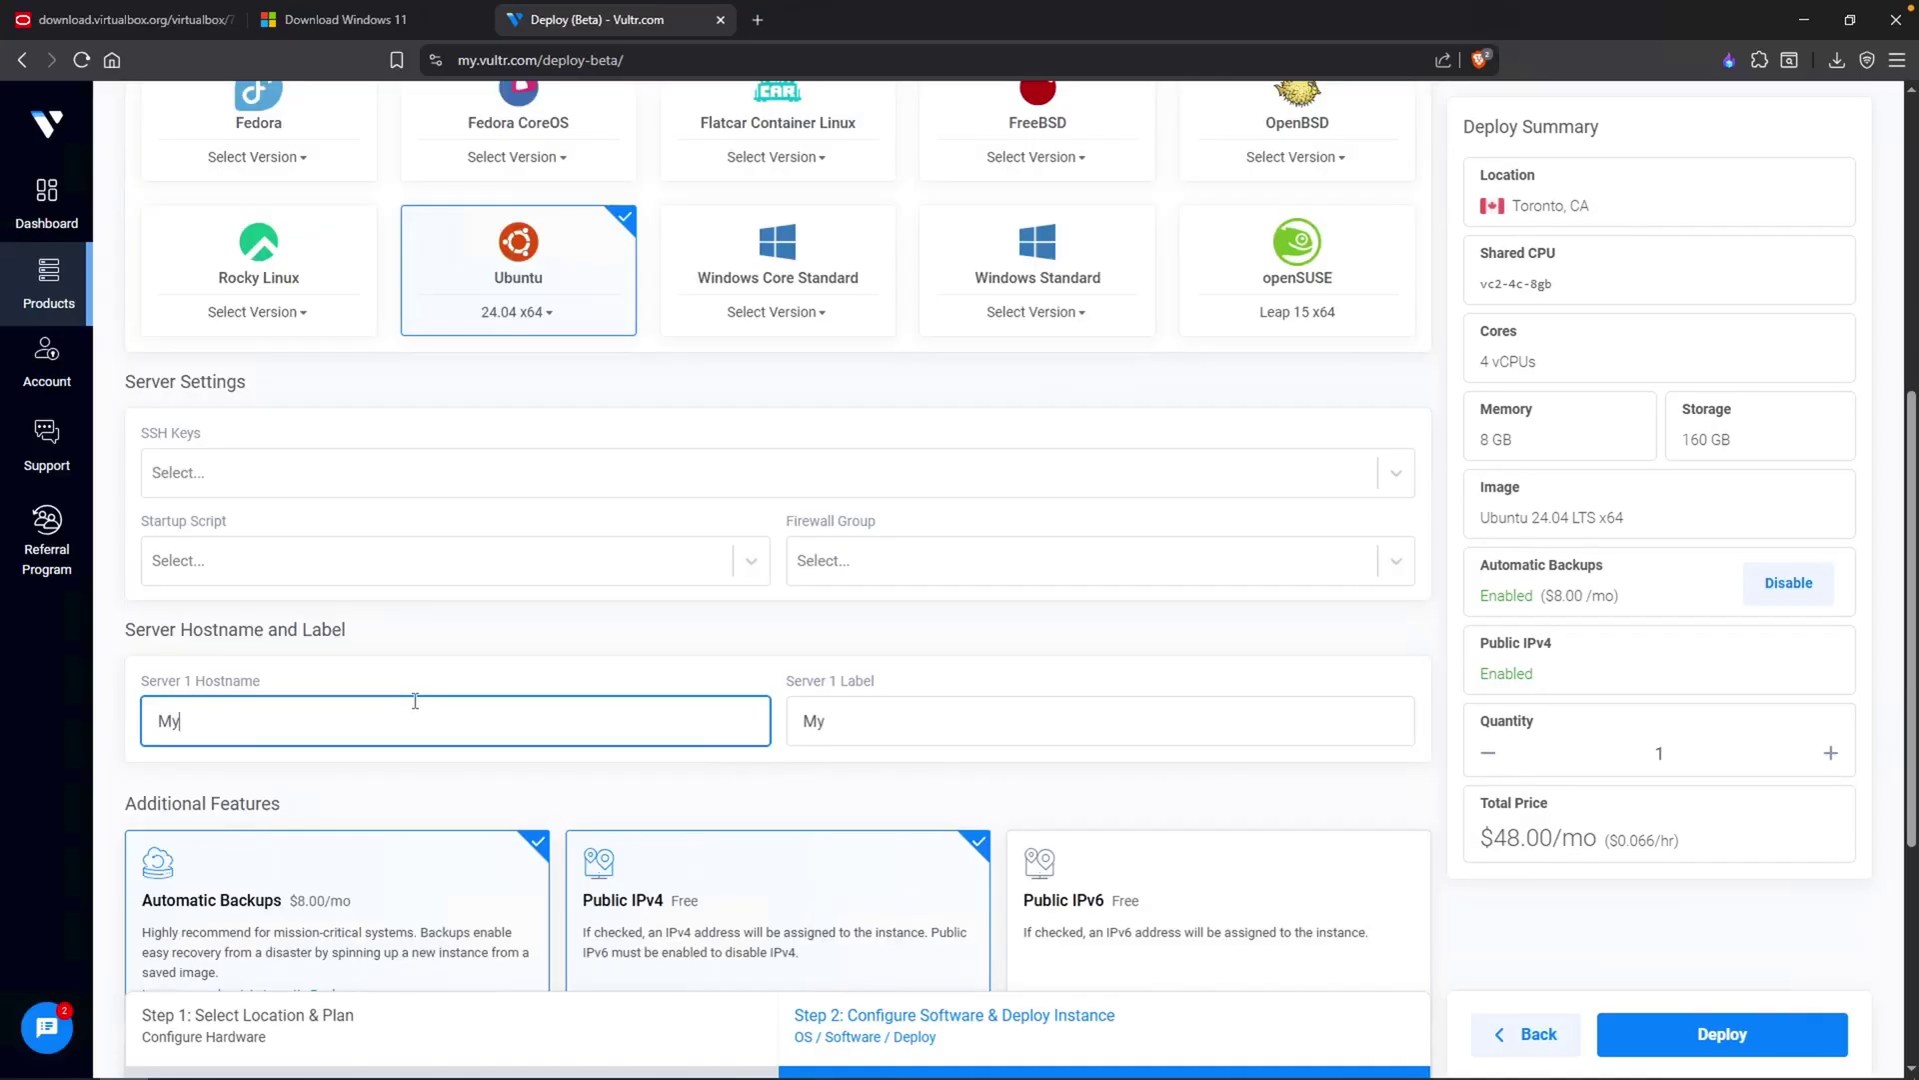
pyautogui.write('DFIR-Wazuh')
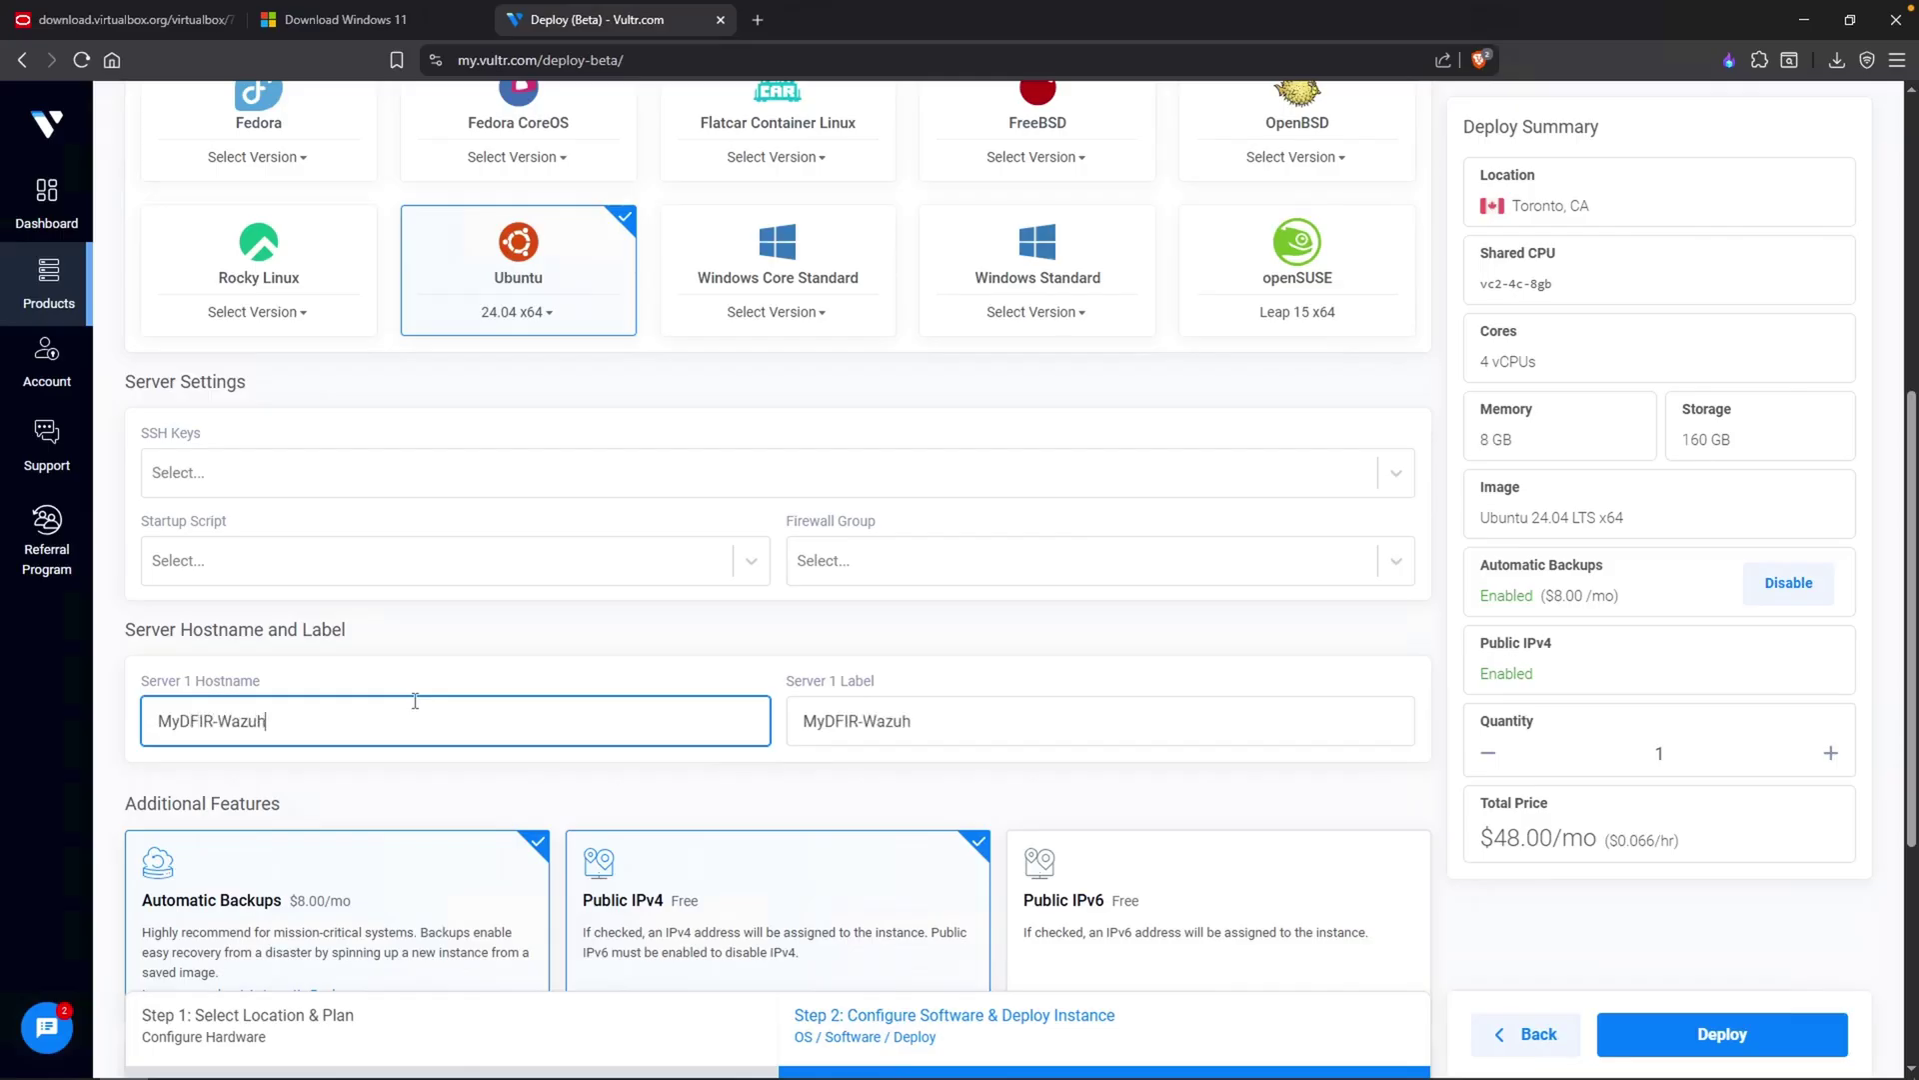
# Disable automatic backups, acknowledging the risks, and deploy the MyDFIR-Wazuh server
pyautogui.scroll(-3, 415, 701)
pyautogui.click(394, 694)
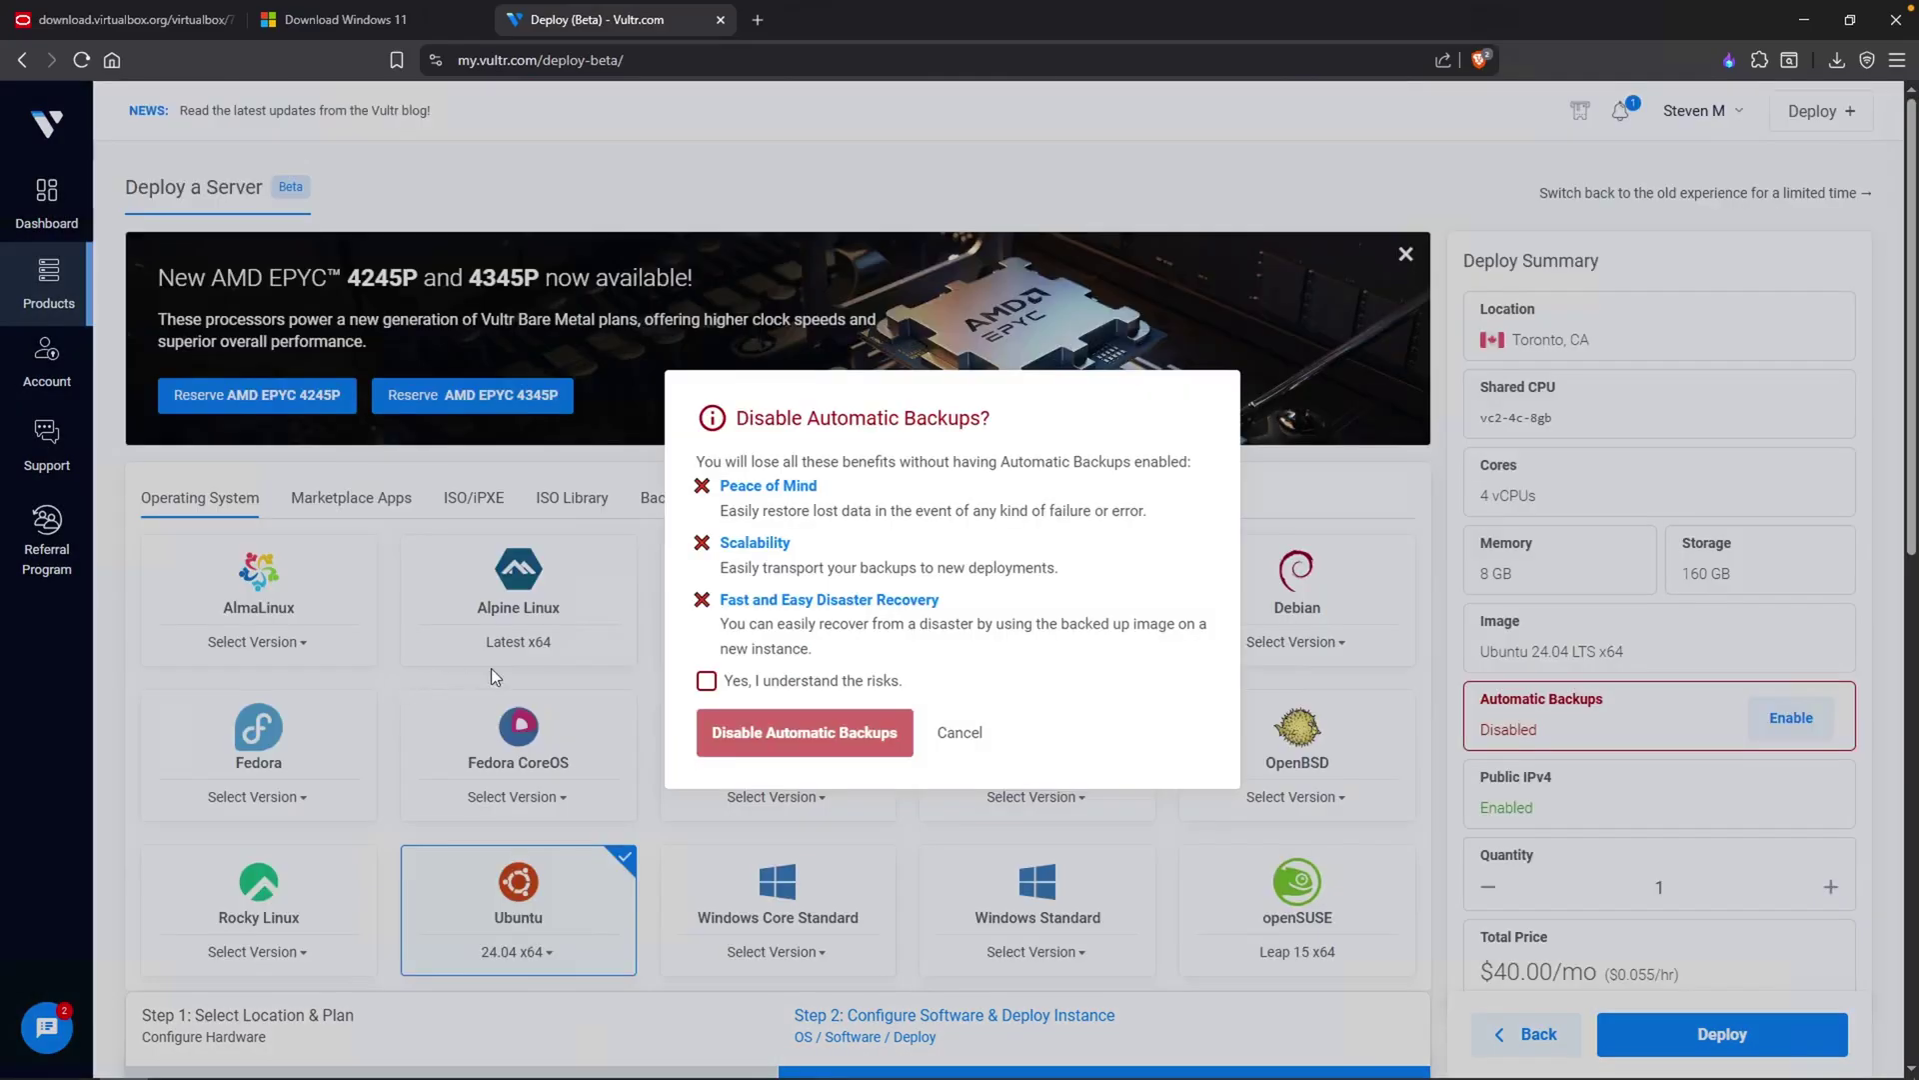
pyautogui.click(706, 681)
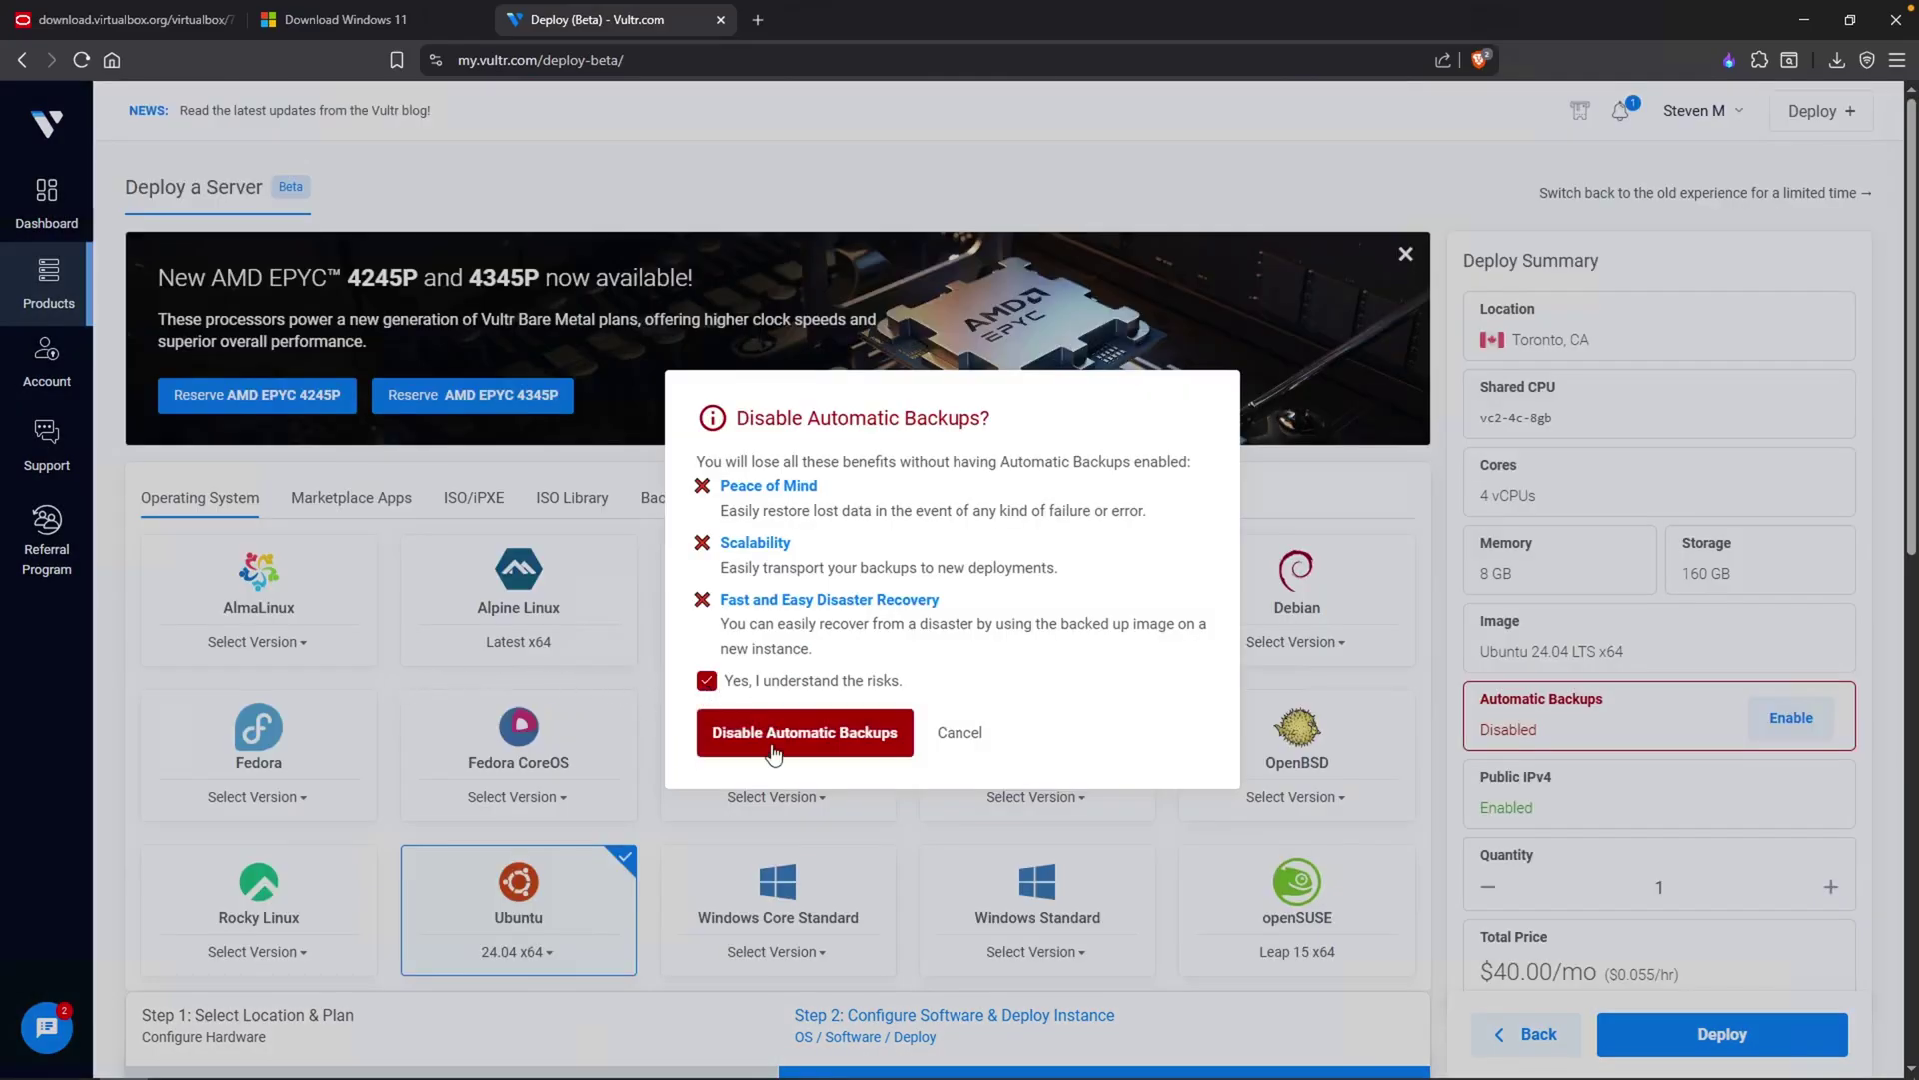
pyautogui.click(768, 751)
pyautogui.scroll(-10, 765, 755)
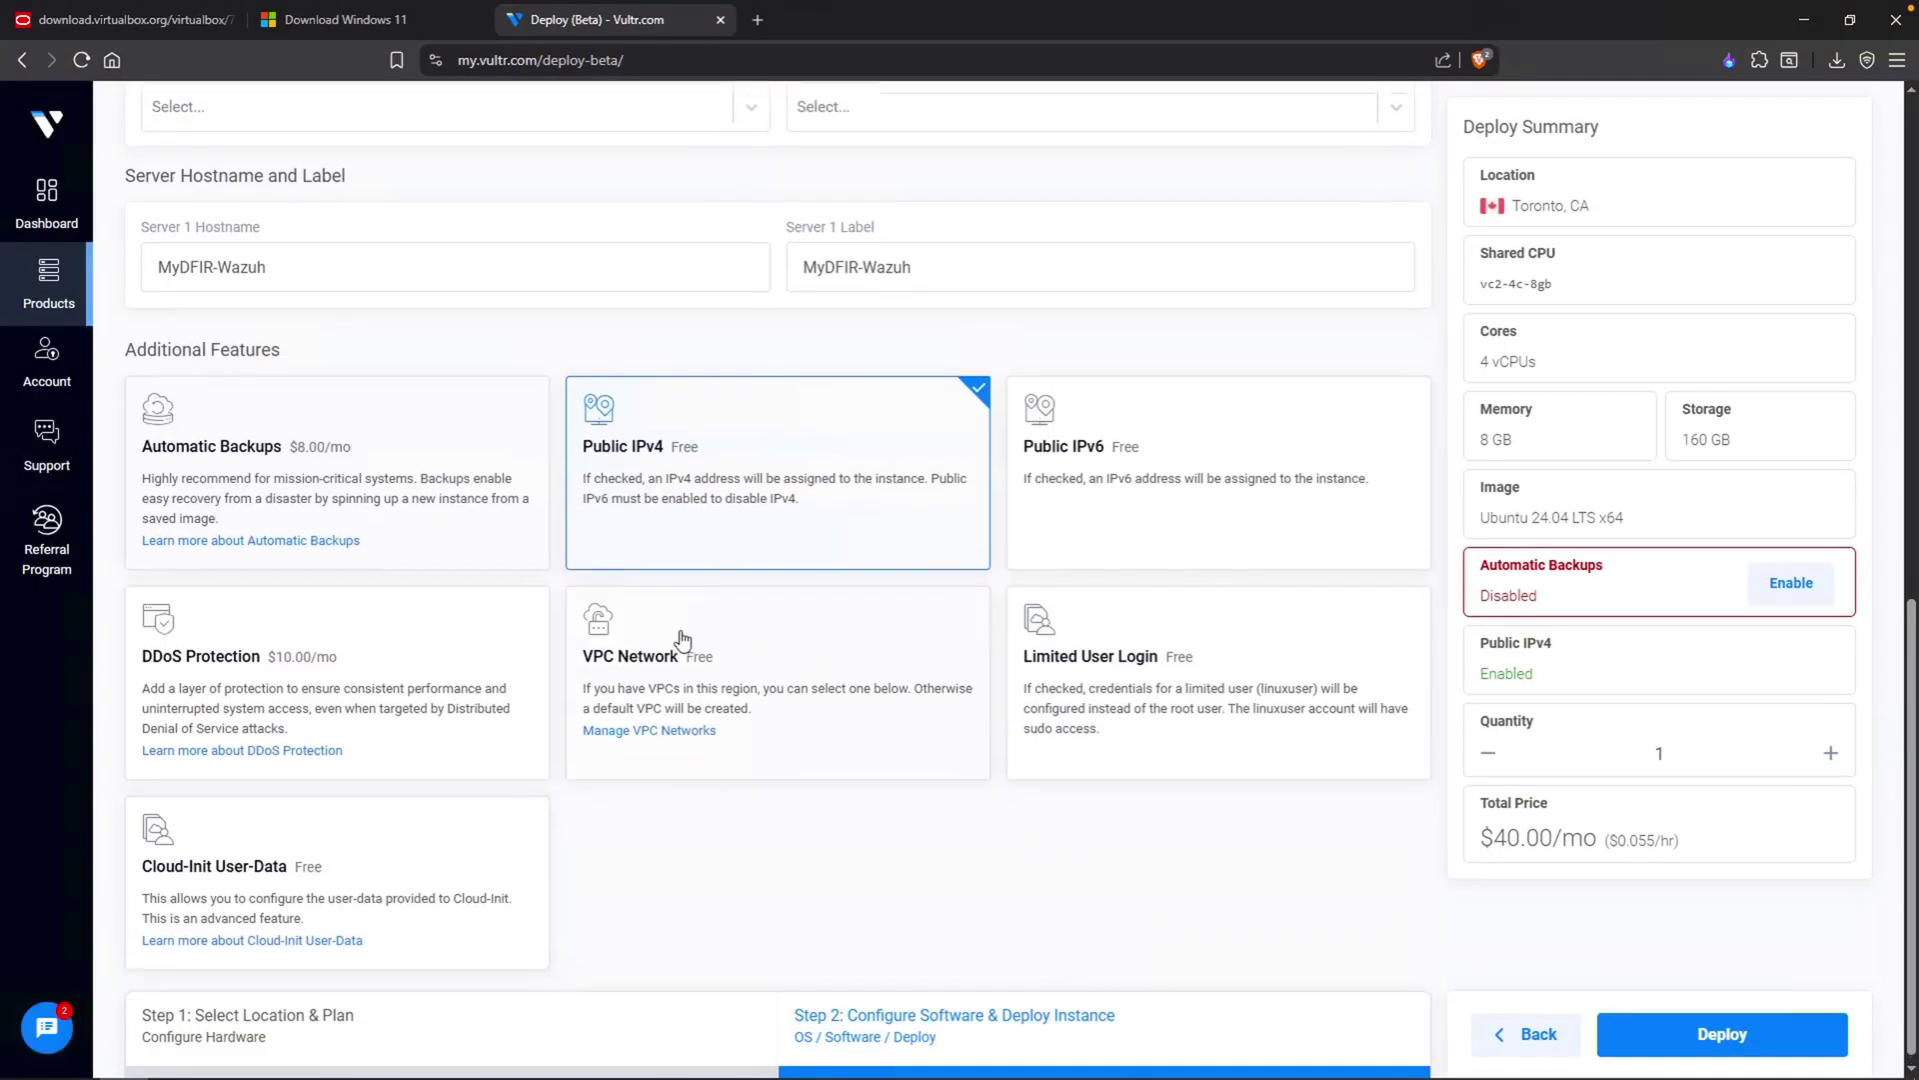
pyautogui.click(1697, 1036)
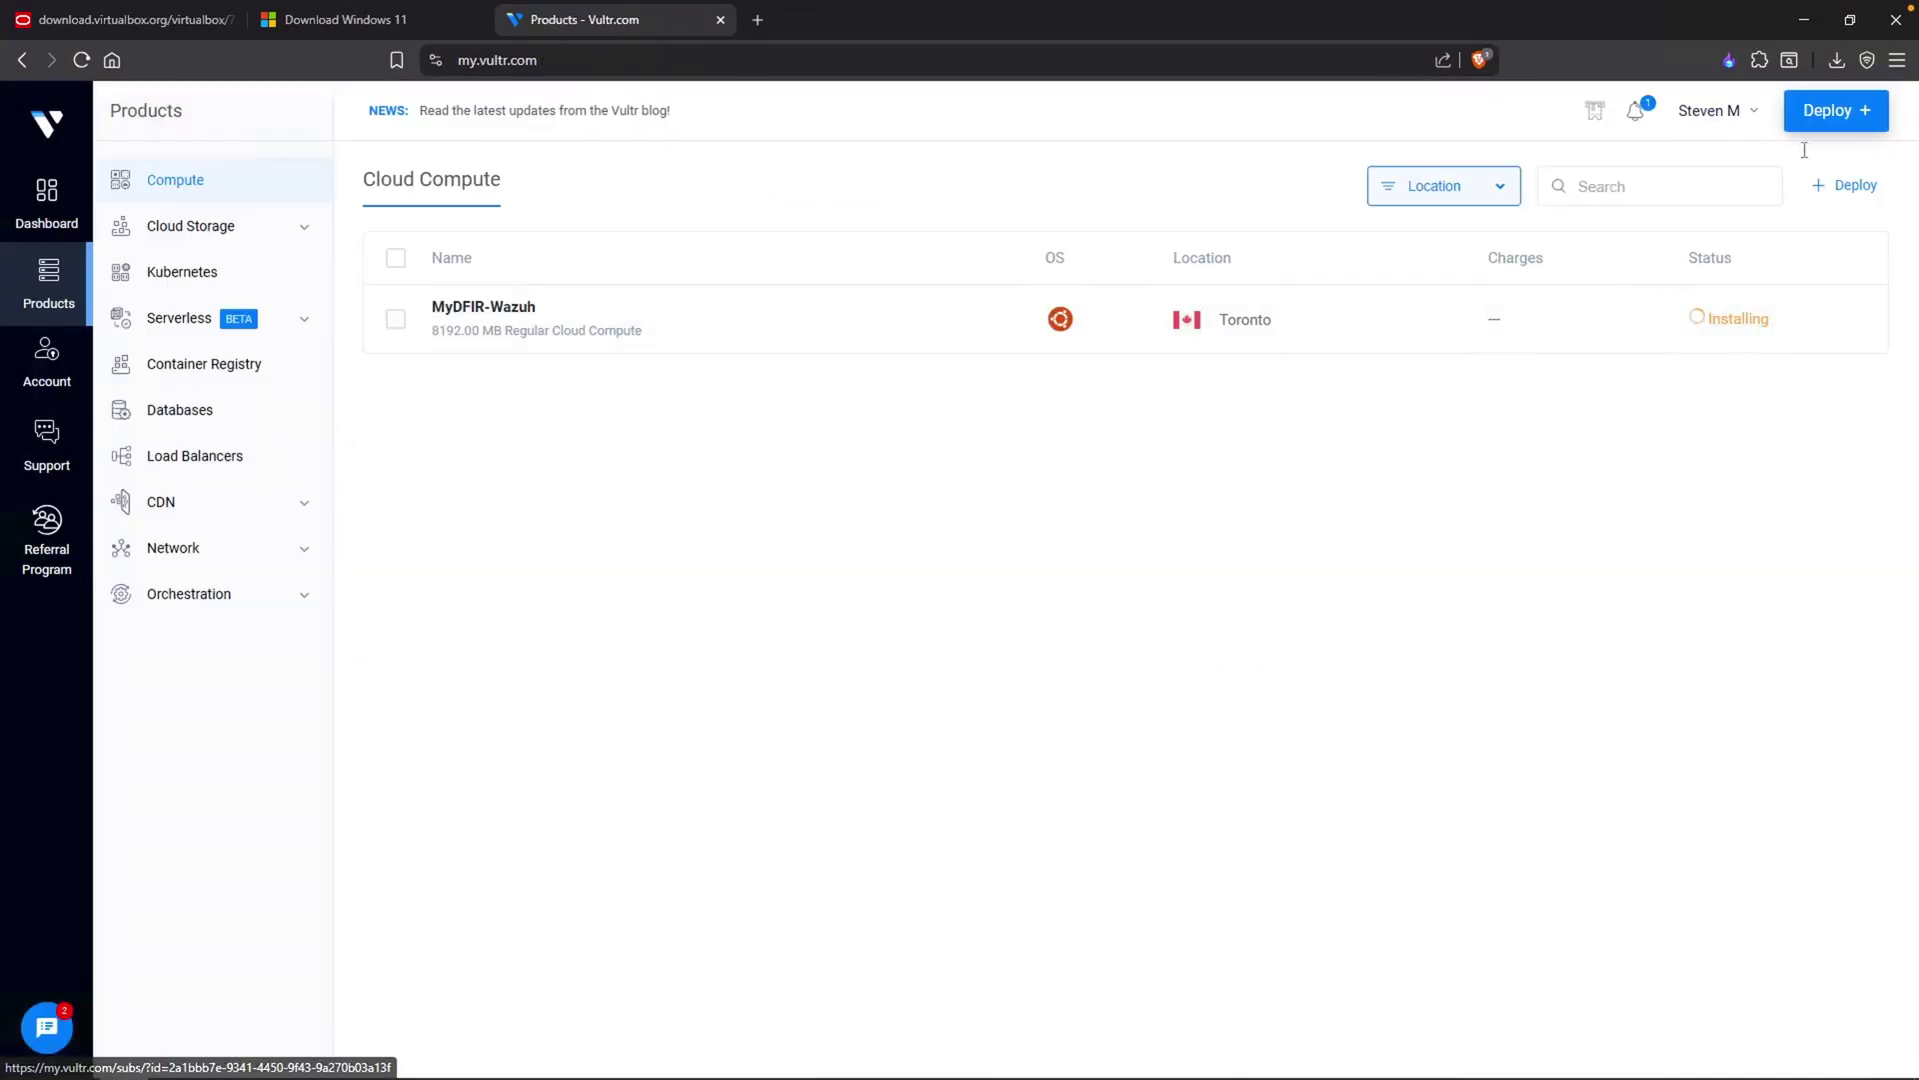
# Start a second server deployment with the Shared CPU type in the Toronto location
pyautogui.click(1825, 114)
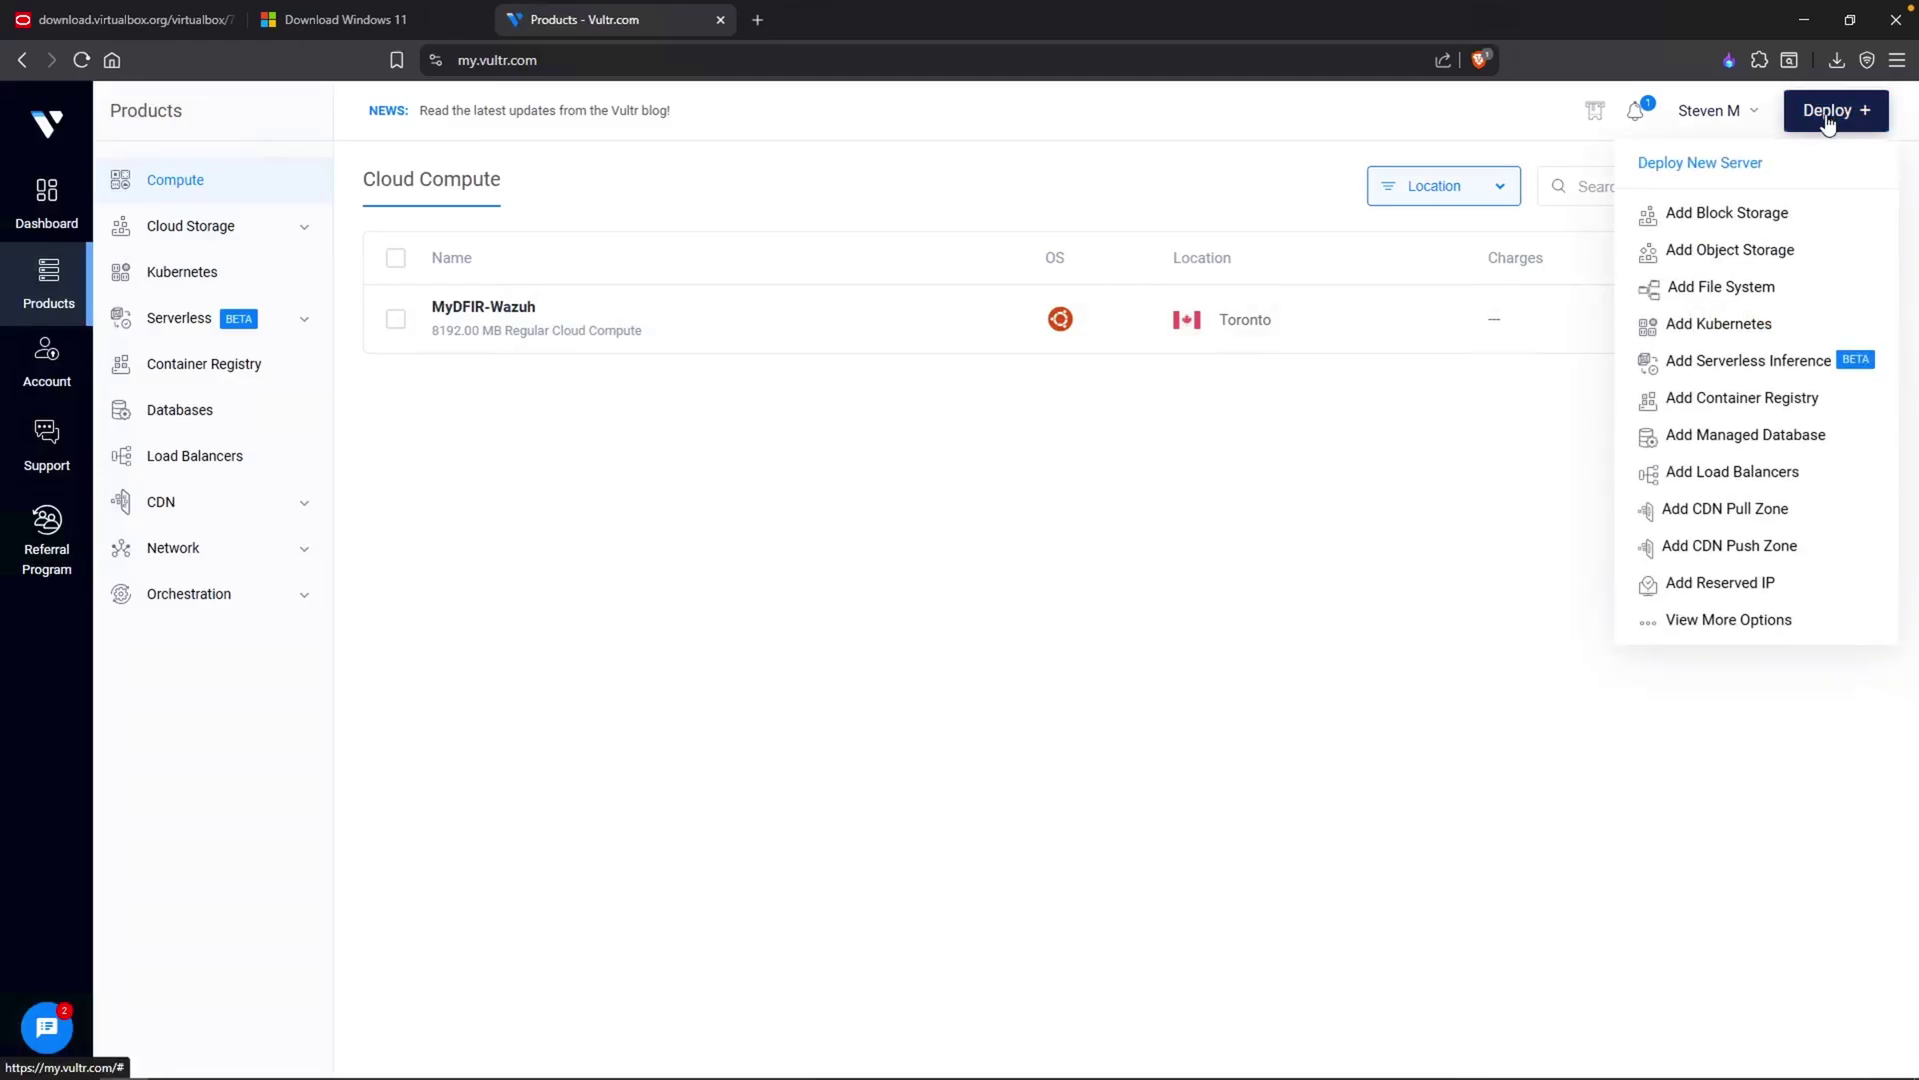
pyautogui.click(1746, 165)
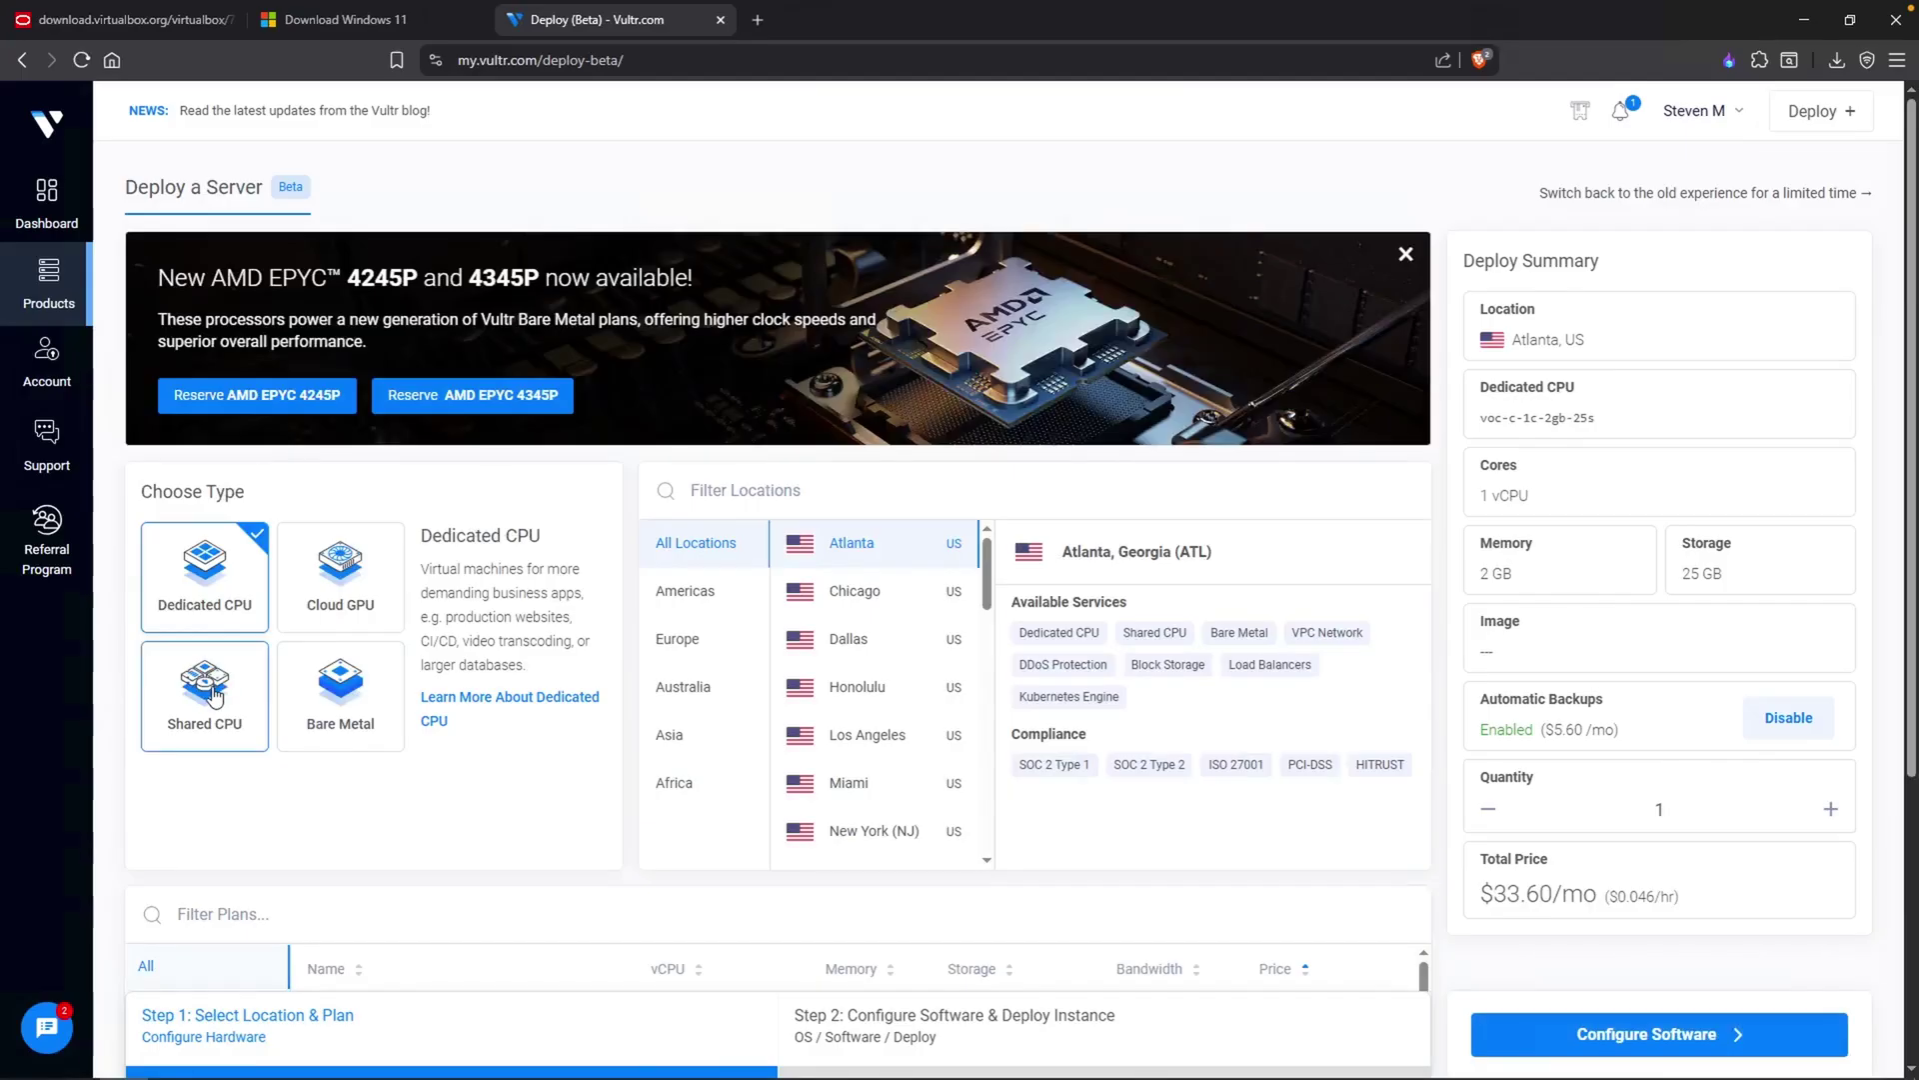
pyautogui.click(216, 693)
pyautogui.scroll(-1, 700, 805)
pyautogui.scroll(-3, 869, 700)
pyautogui.click(859, 663)
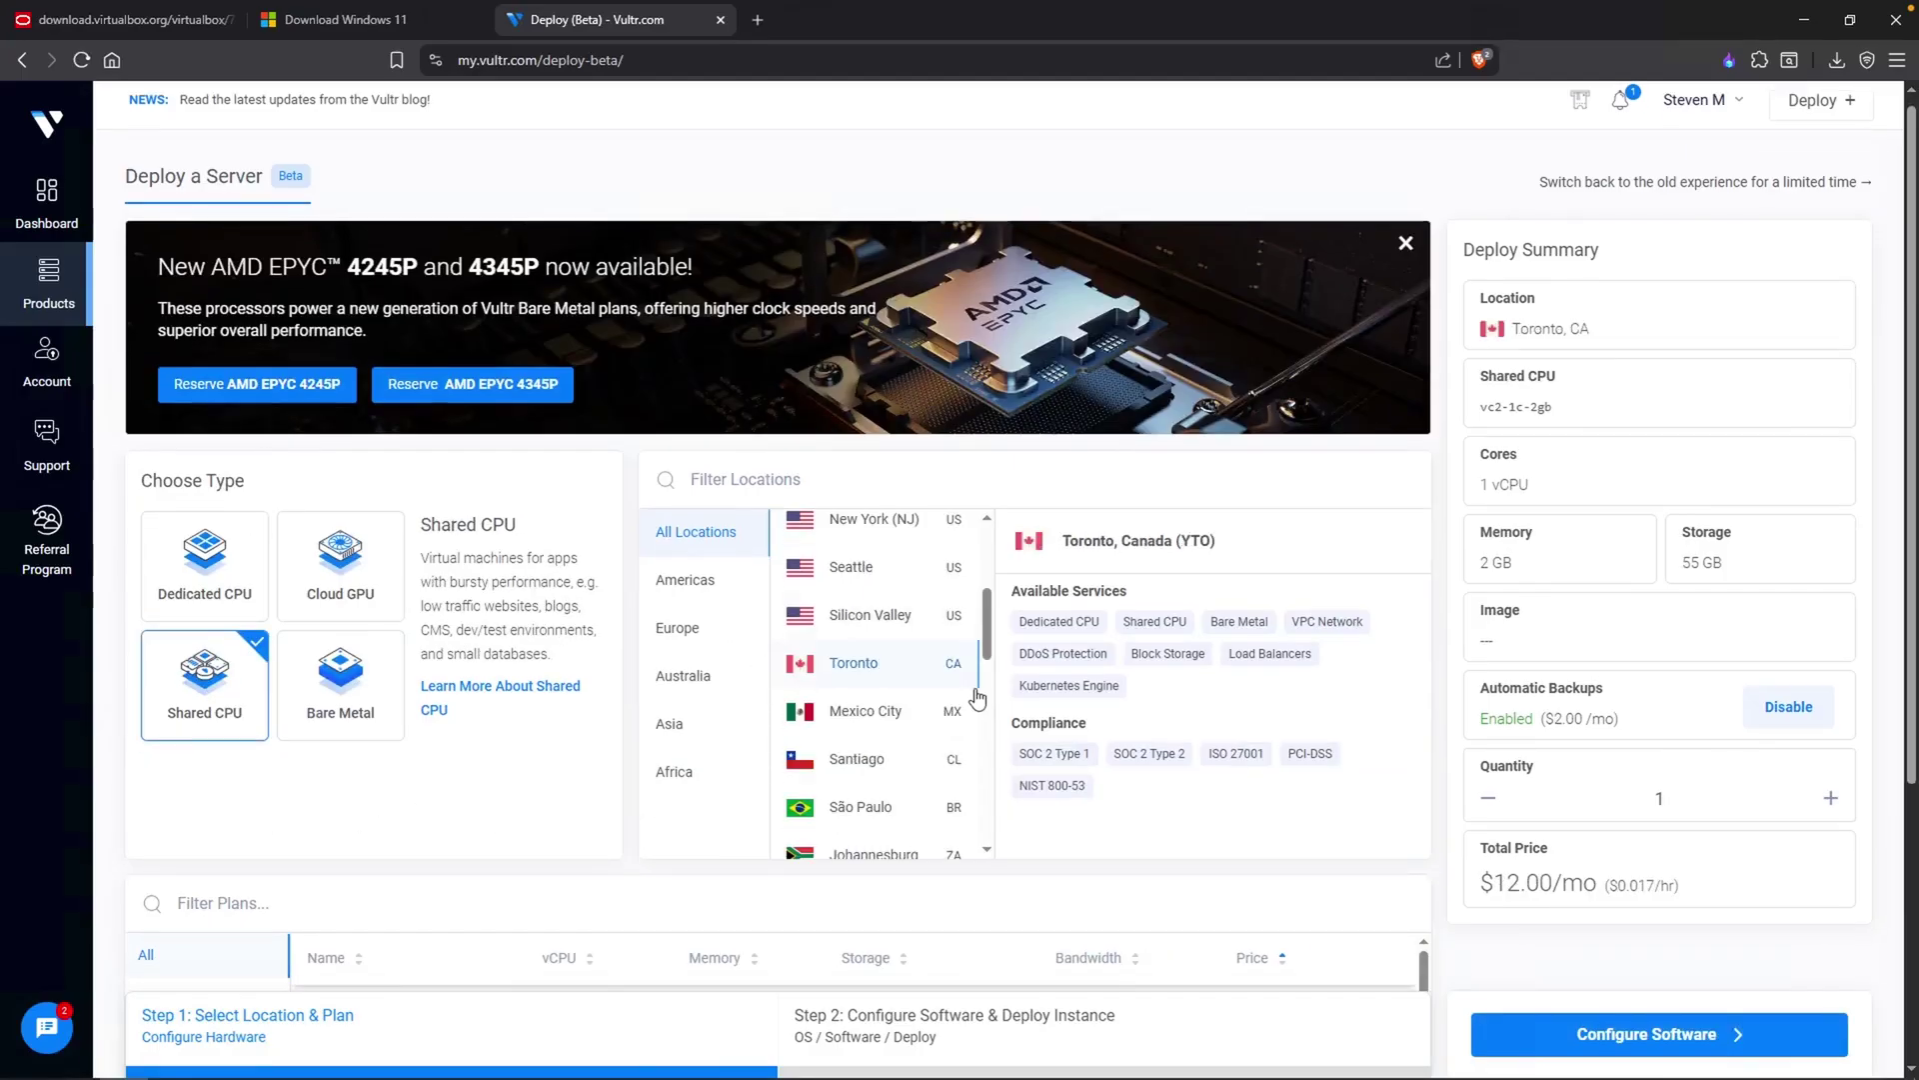
# Choose the vc2-6c-16gb plan with 6 vCPUs and 16 GB memory for the second server
pyautogui.scroll(-2, 405, 775)
pyautogui.scroll(-2, 316, 822)
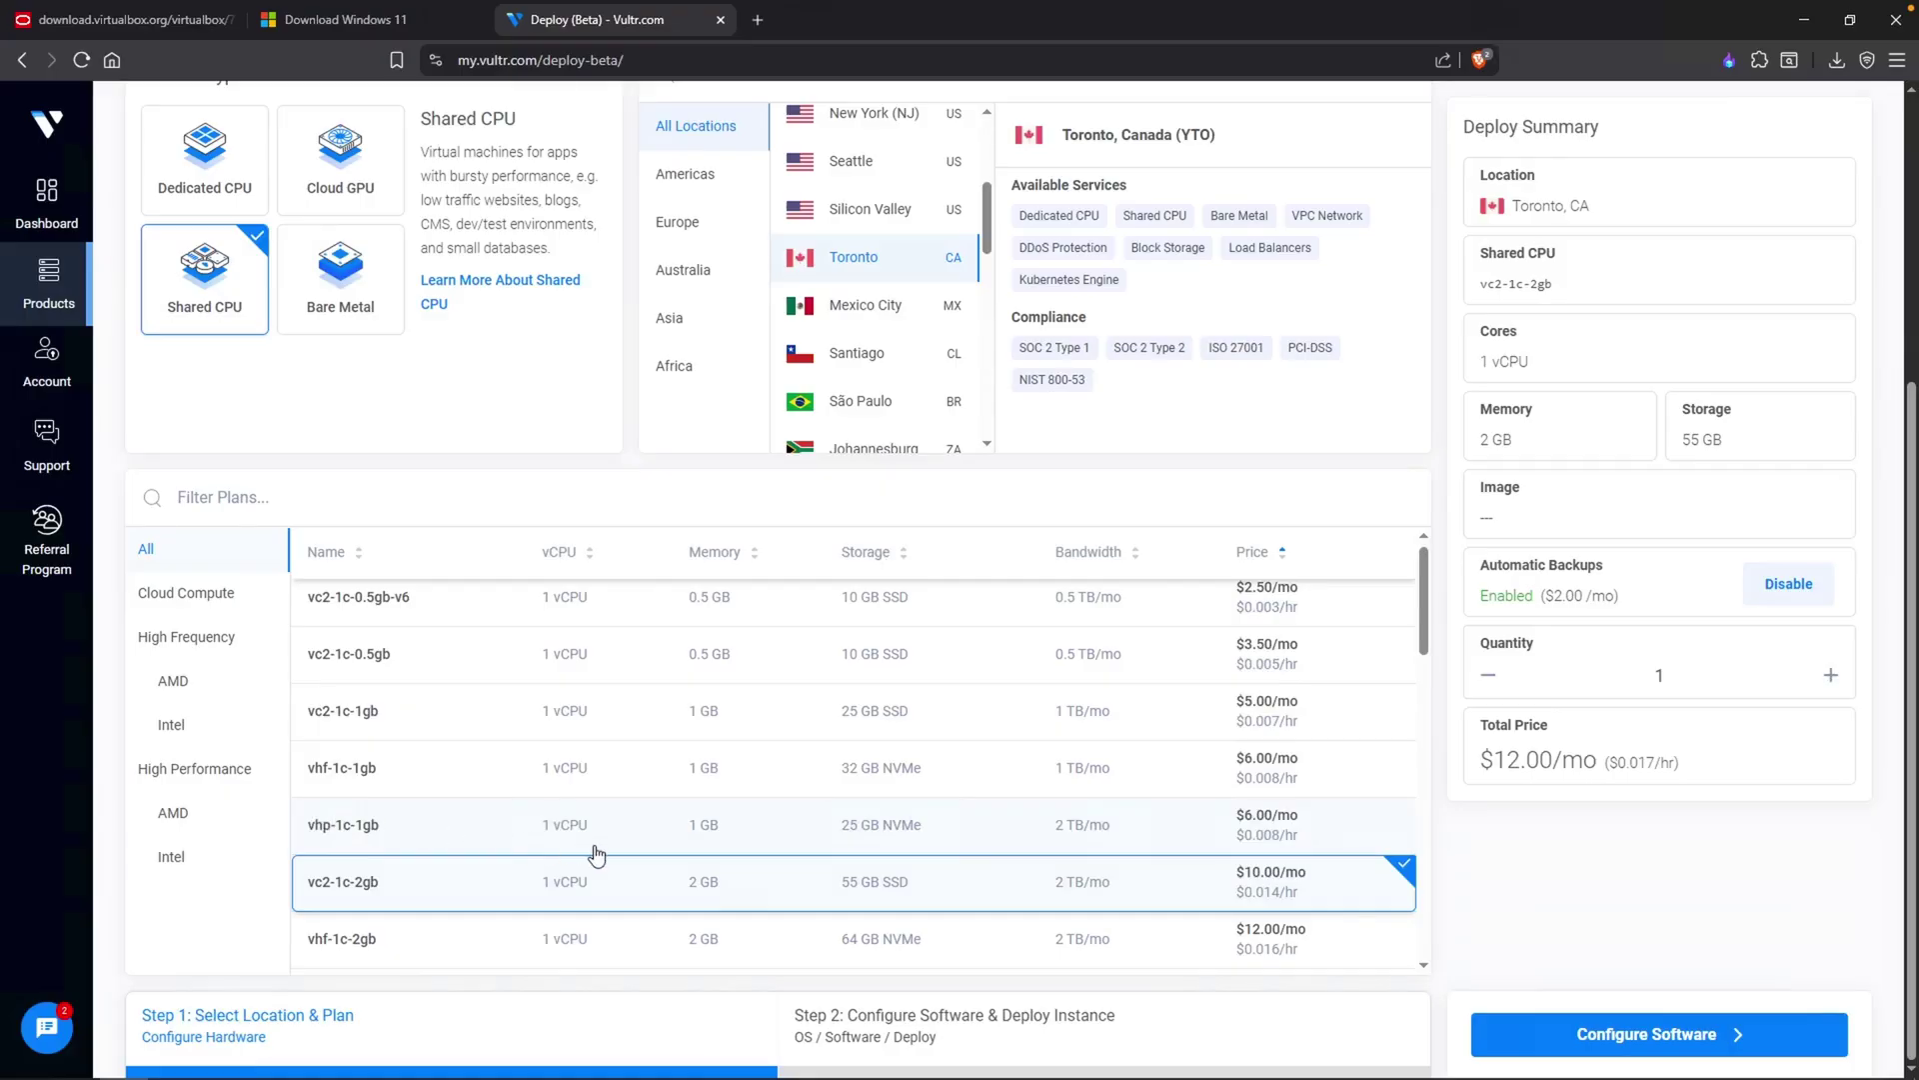
pyautogui.scroll(-1, 592, 852)
pyautogui.scroll(-6, 597, 855)
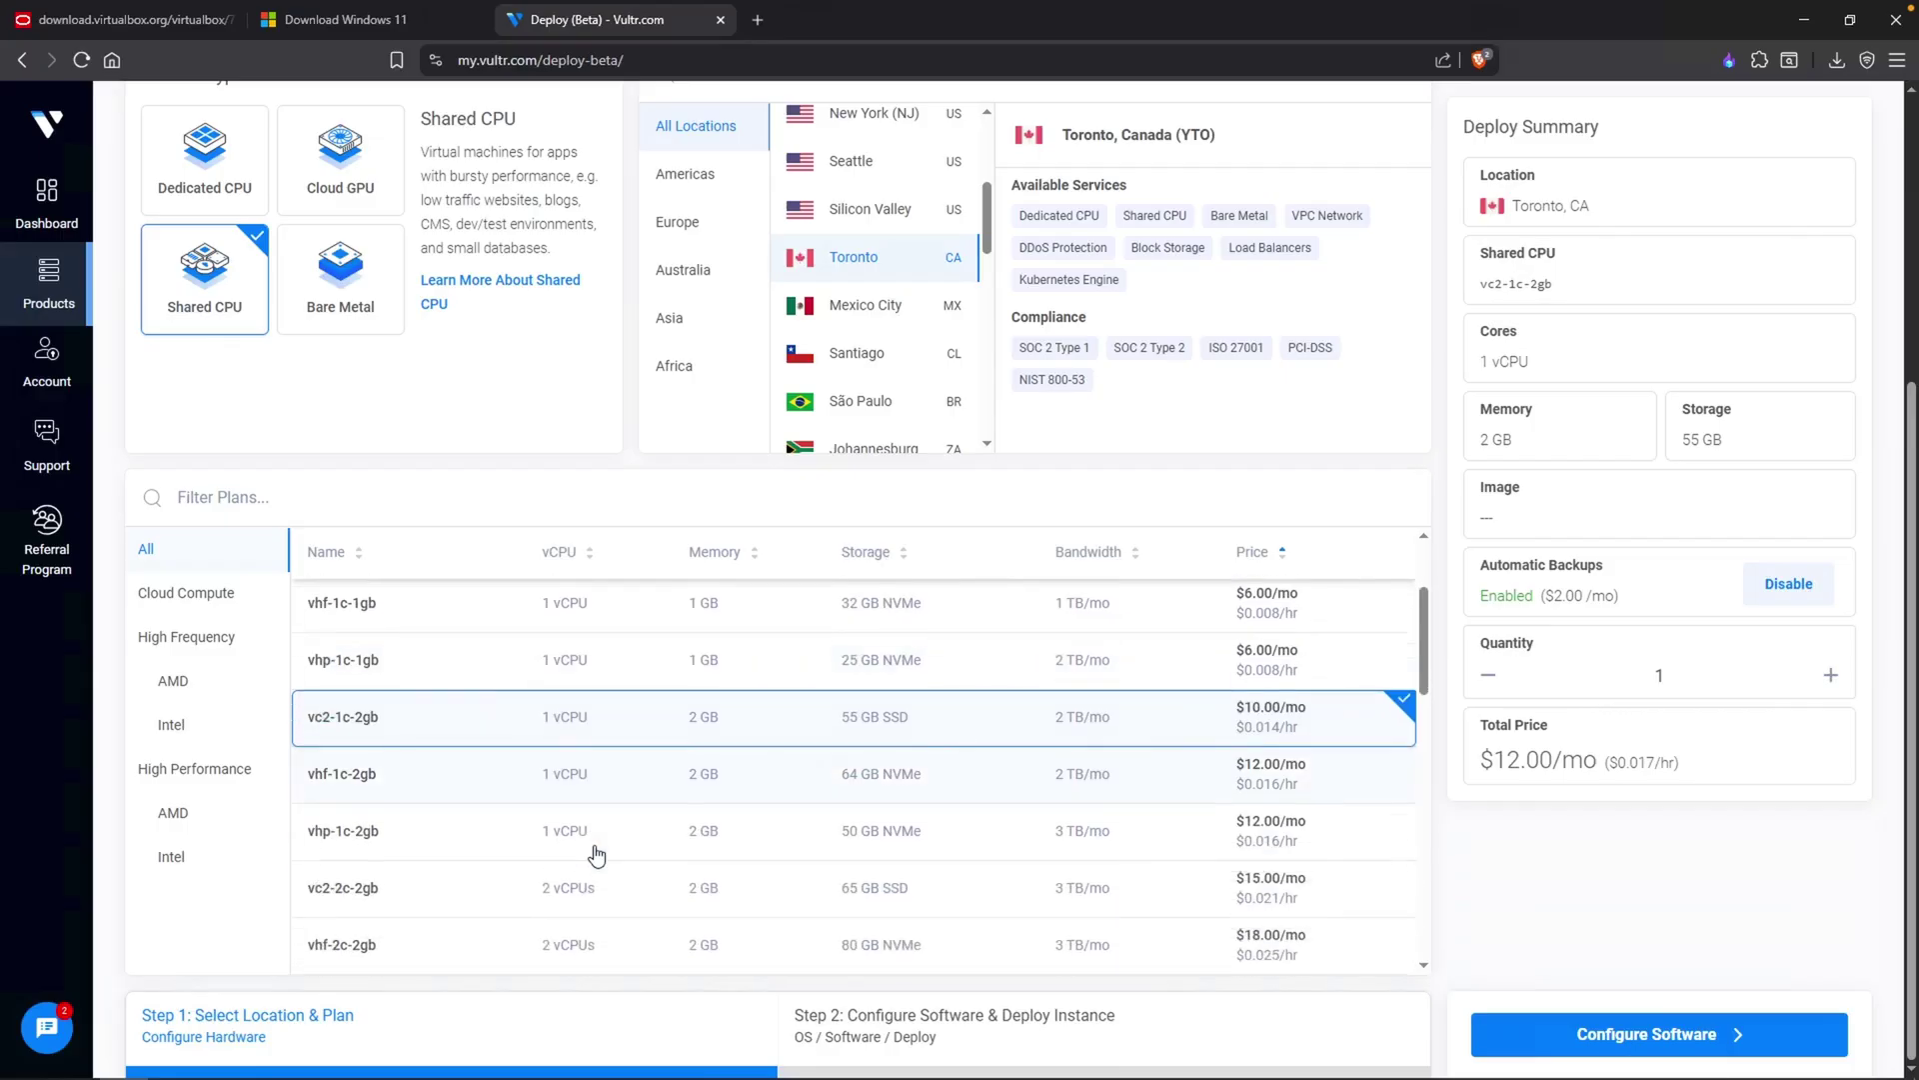
pyautogui.scroll(-2, 761, 847)
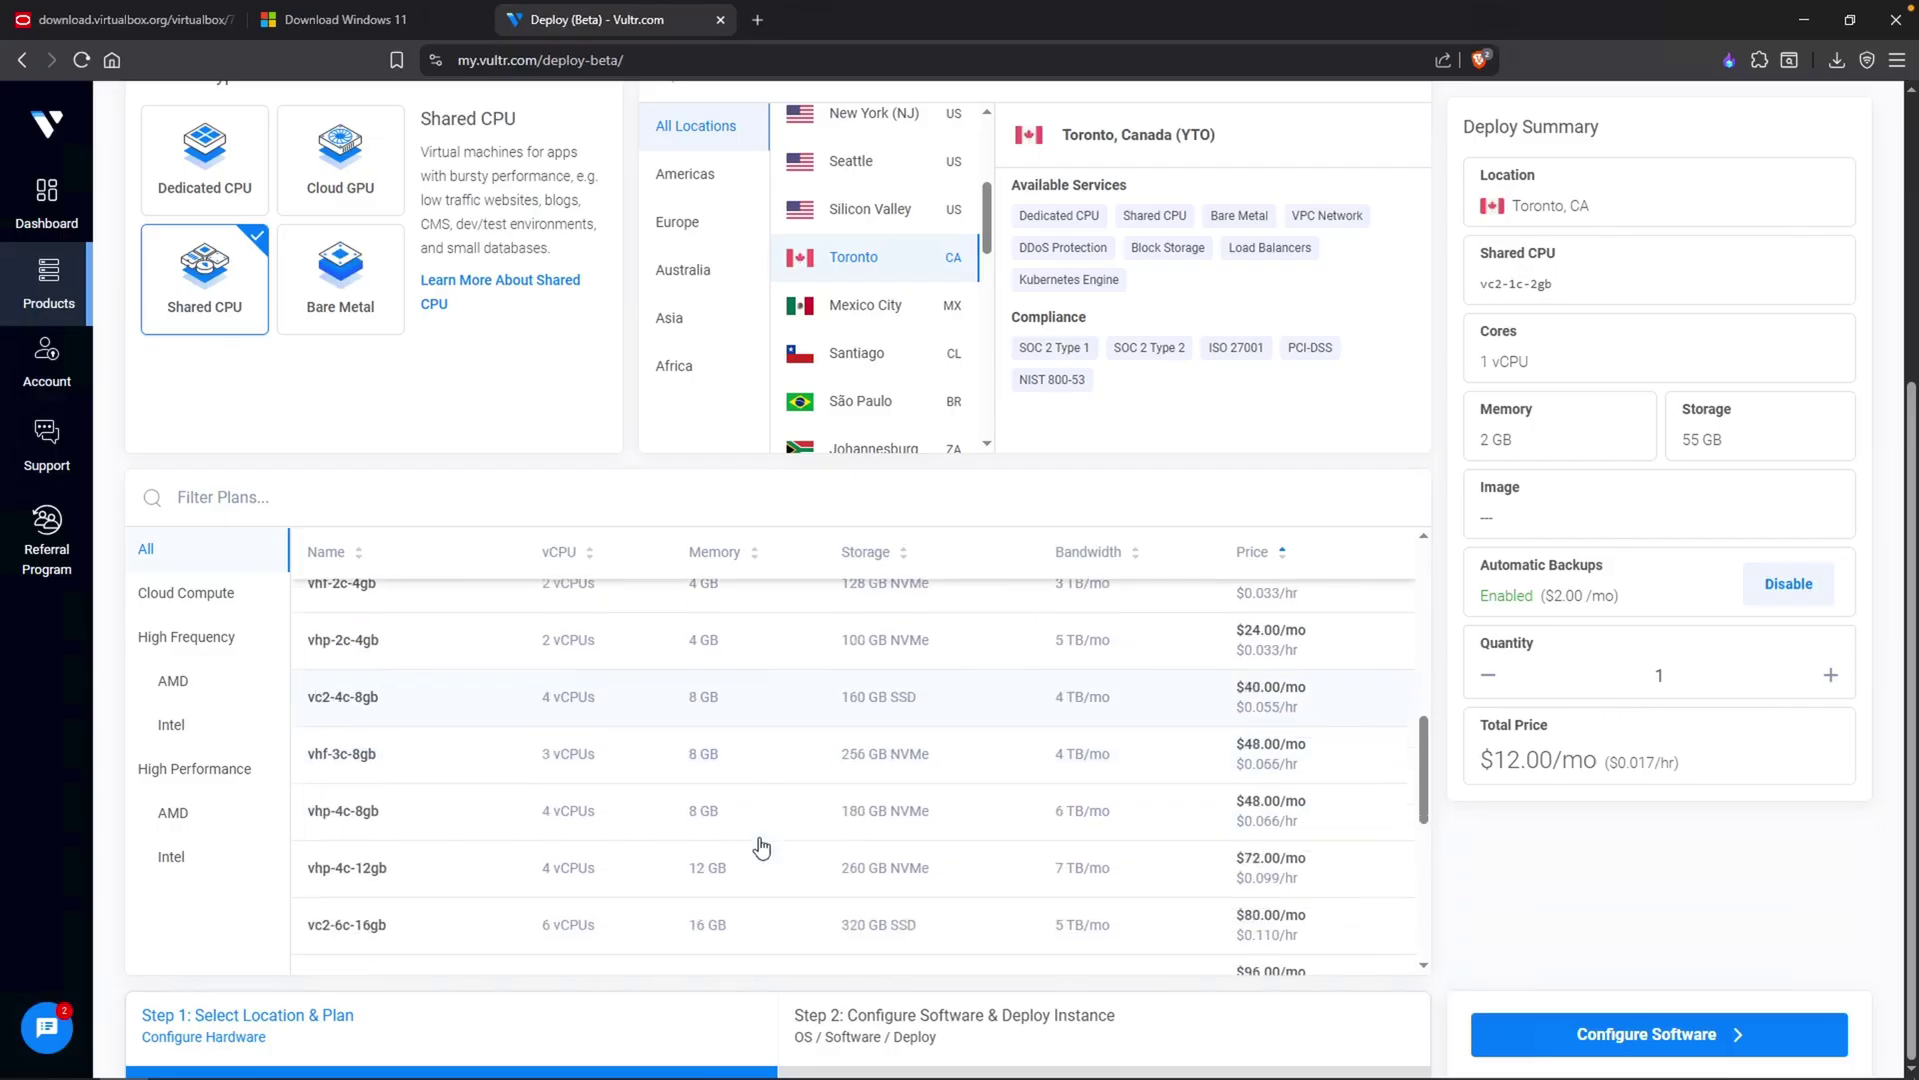
pyautogui.click(729, 900)
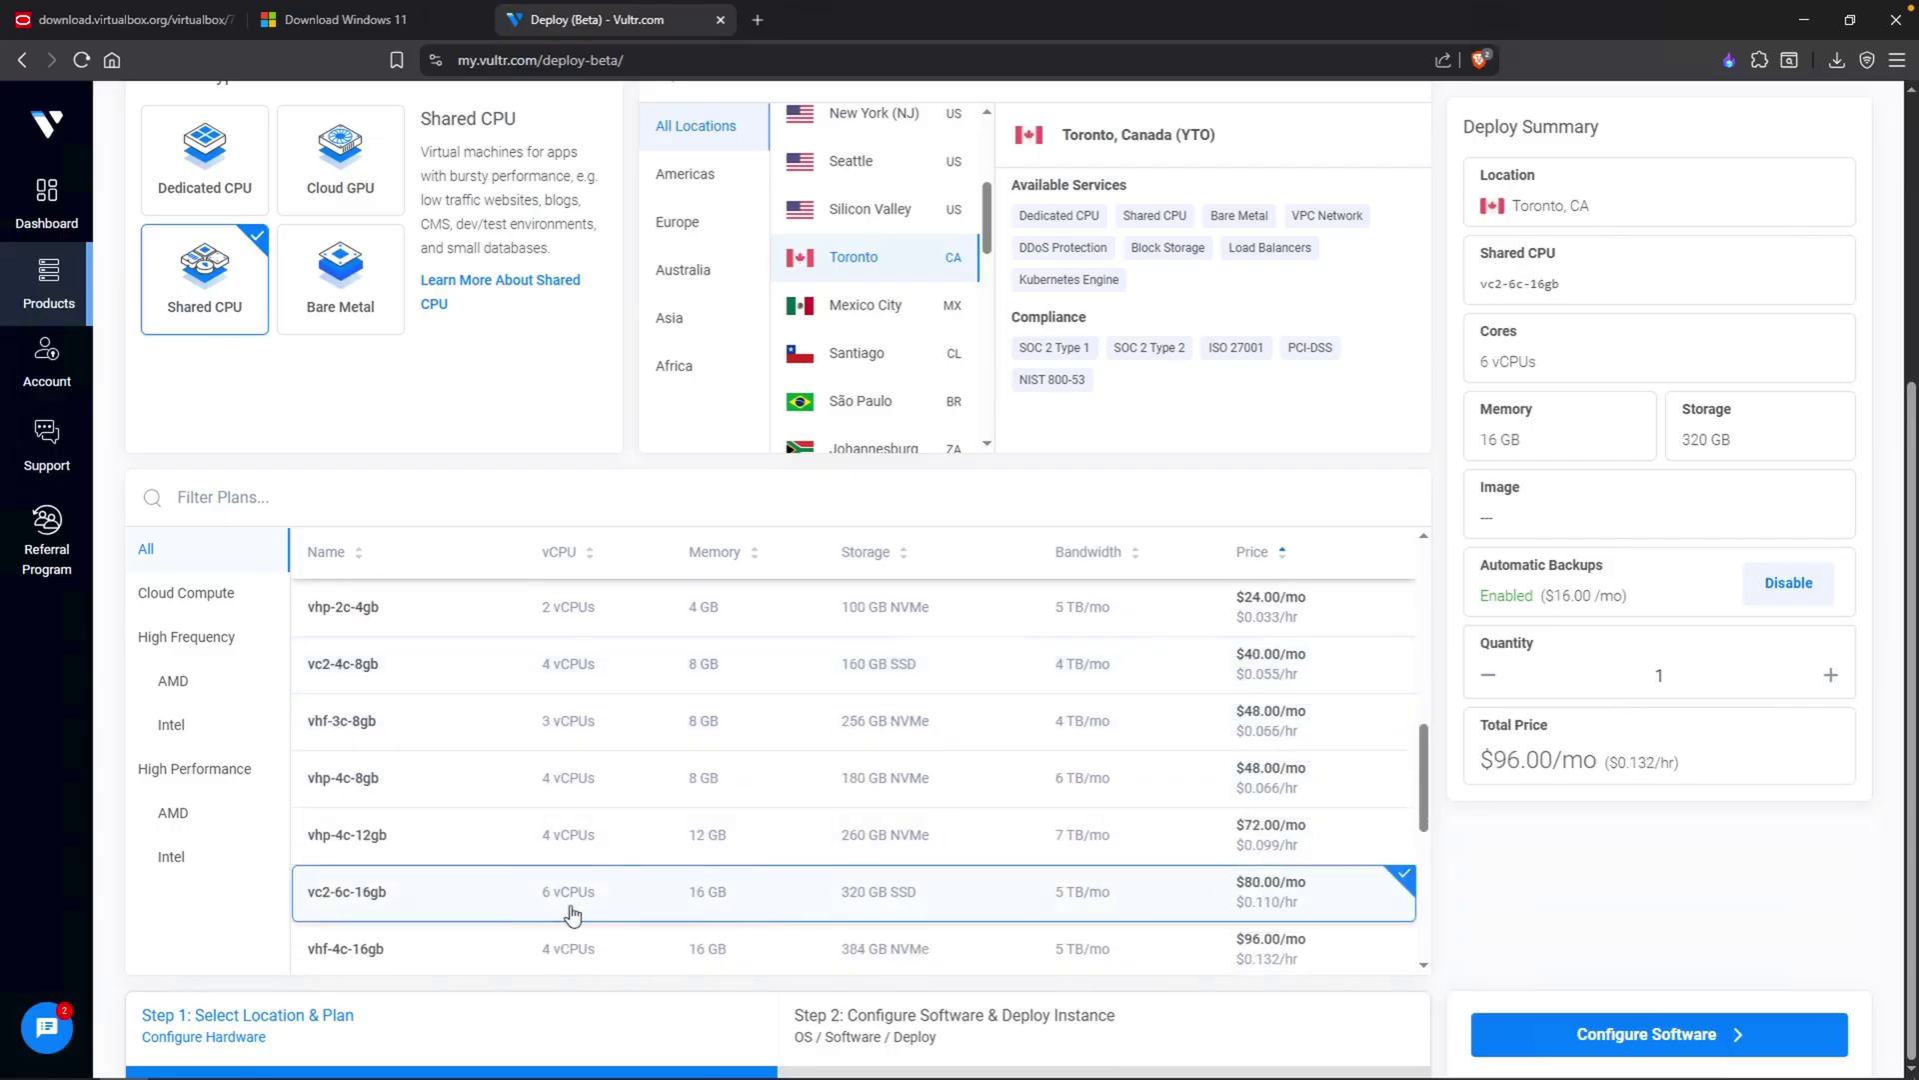
pyautogui.scroll(-1, 664, 920)
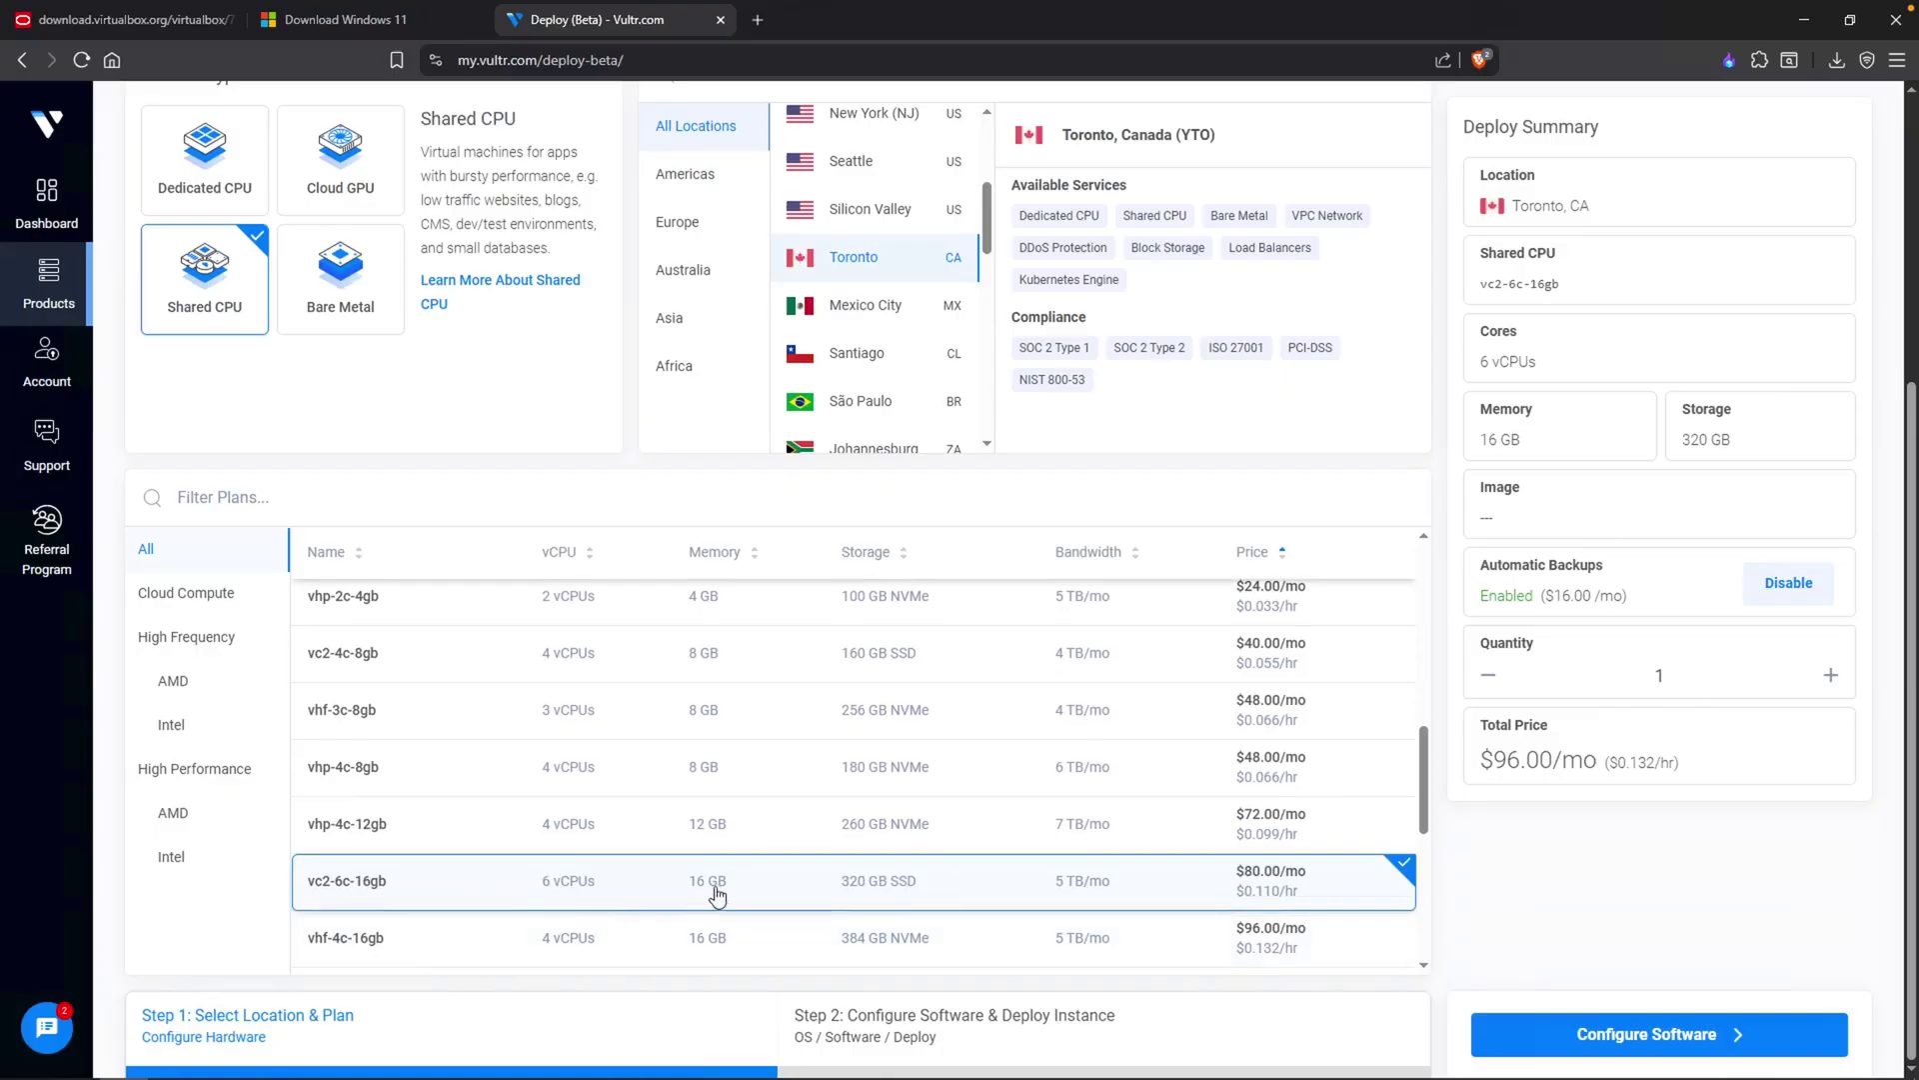
pyautogui.scroll(-1, 745, 893)
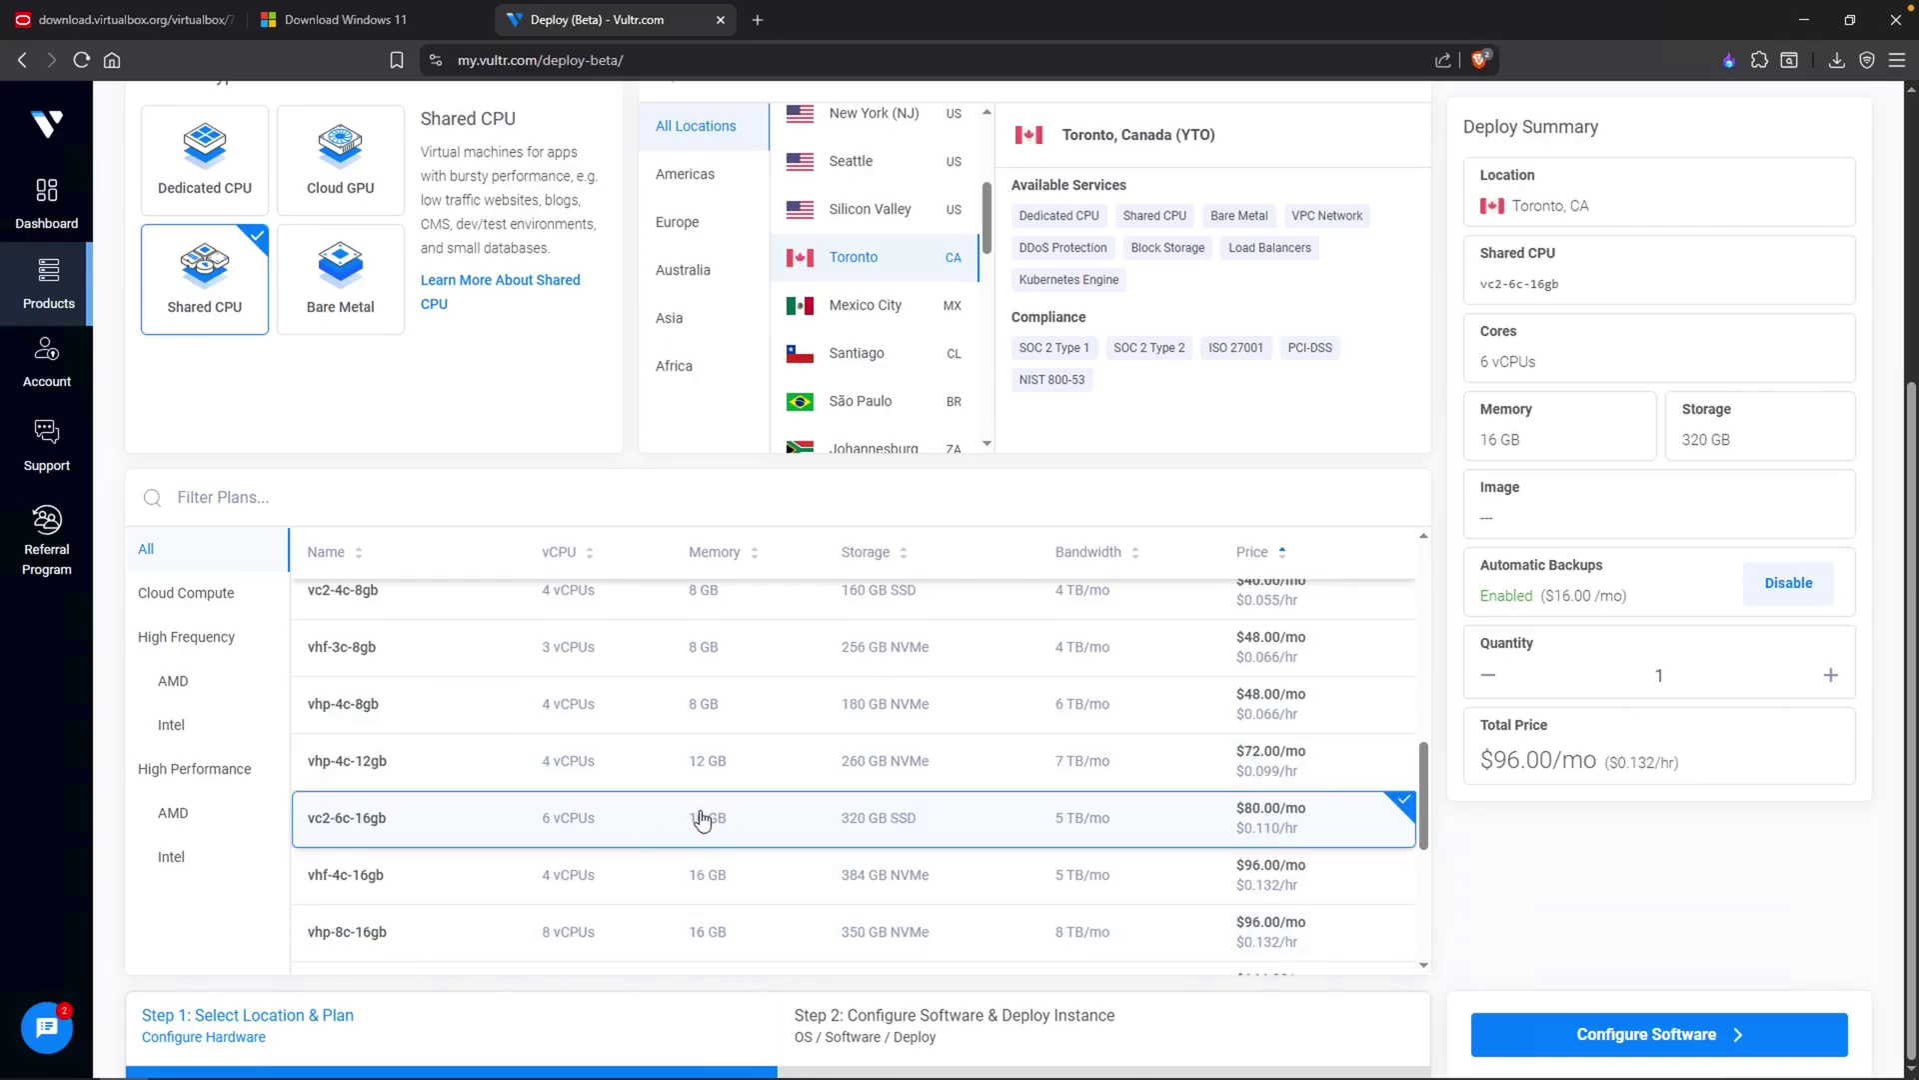
# Choose Ubuntu 24.04 x64 for the second server and set its hostname to MyDFIR-TheHive
pyautogui.click(1569, 1045)
pyautogui.scroll(-1, 442, 626)
pyautogui.click(540, 848)
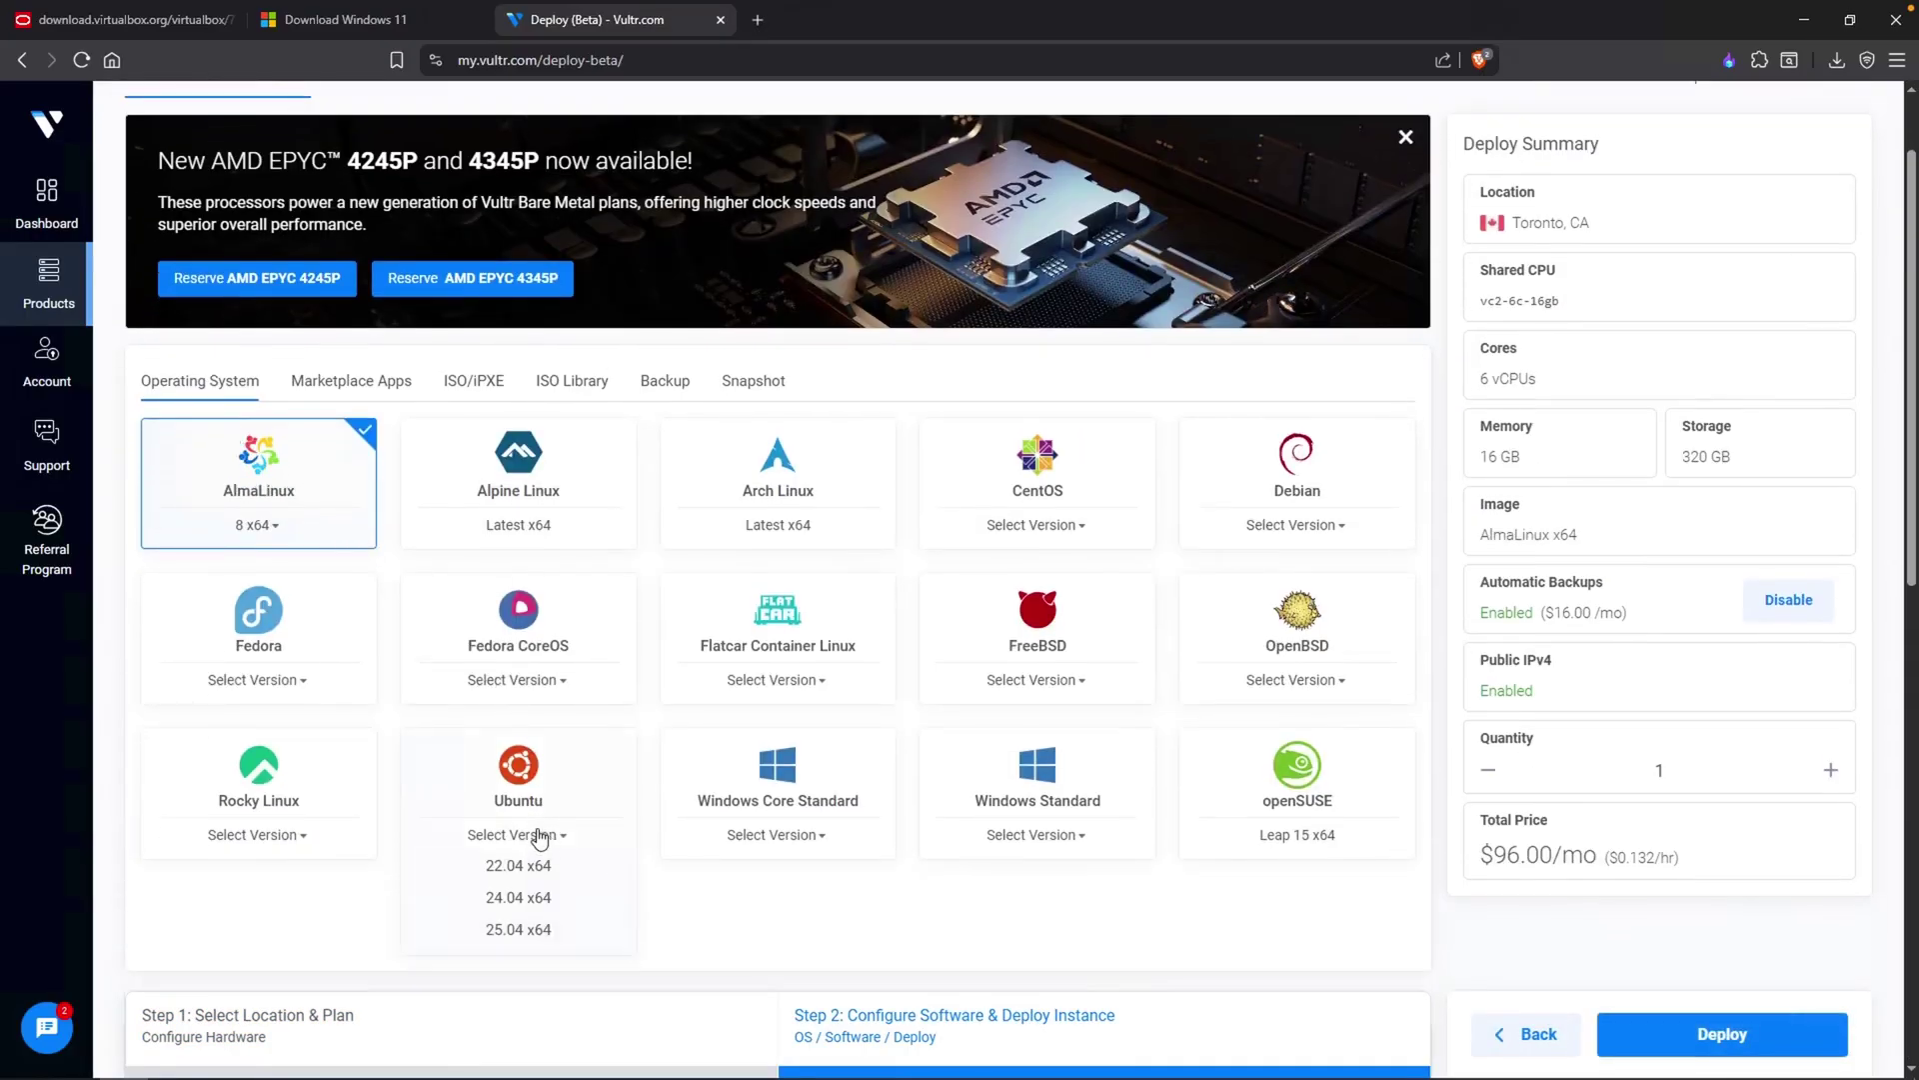
pyautogui.click(536, 898)
pyautogui.scroll(-5, 449, 800)
pyautogui.click(354, 710)
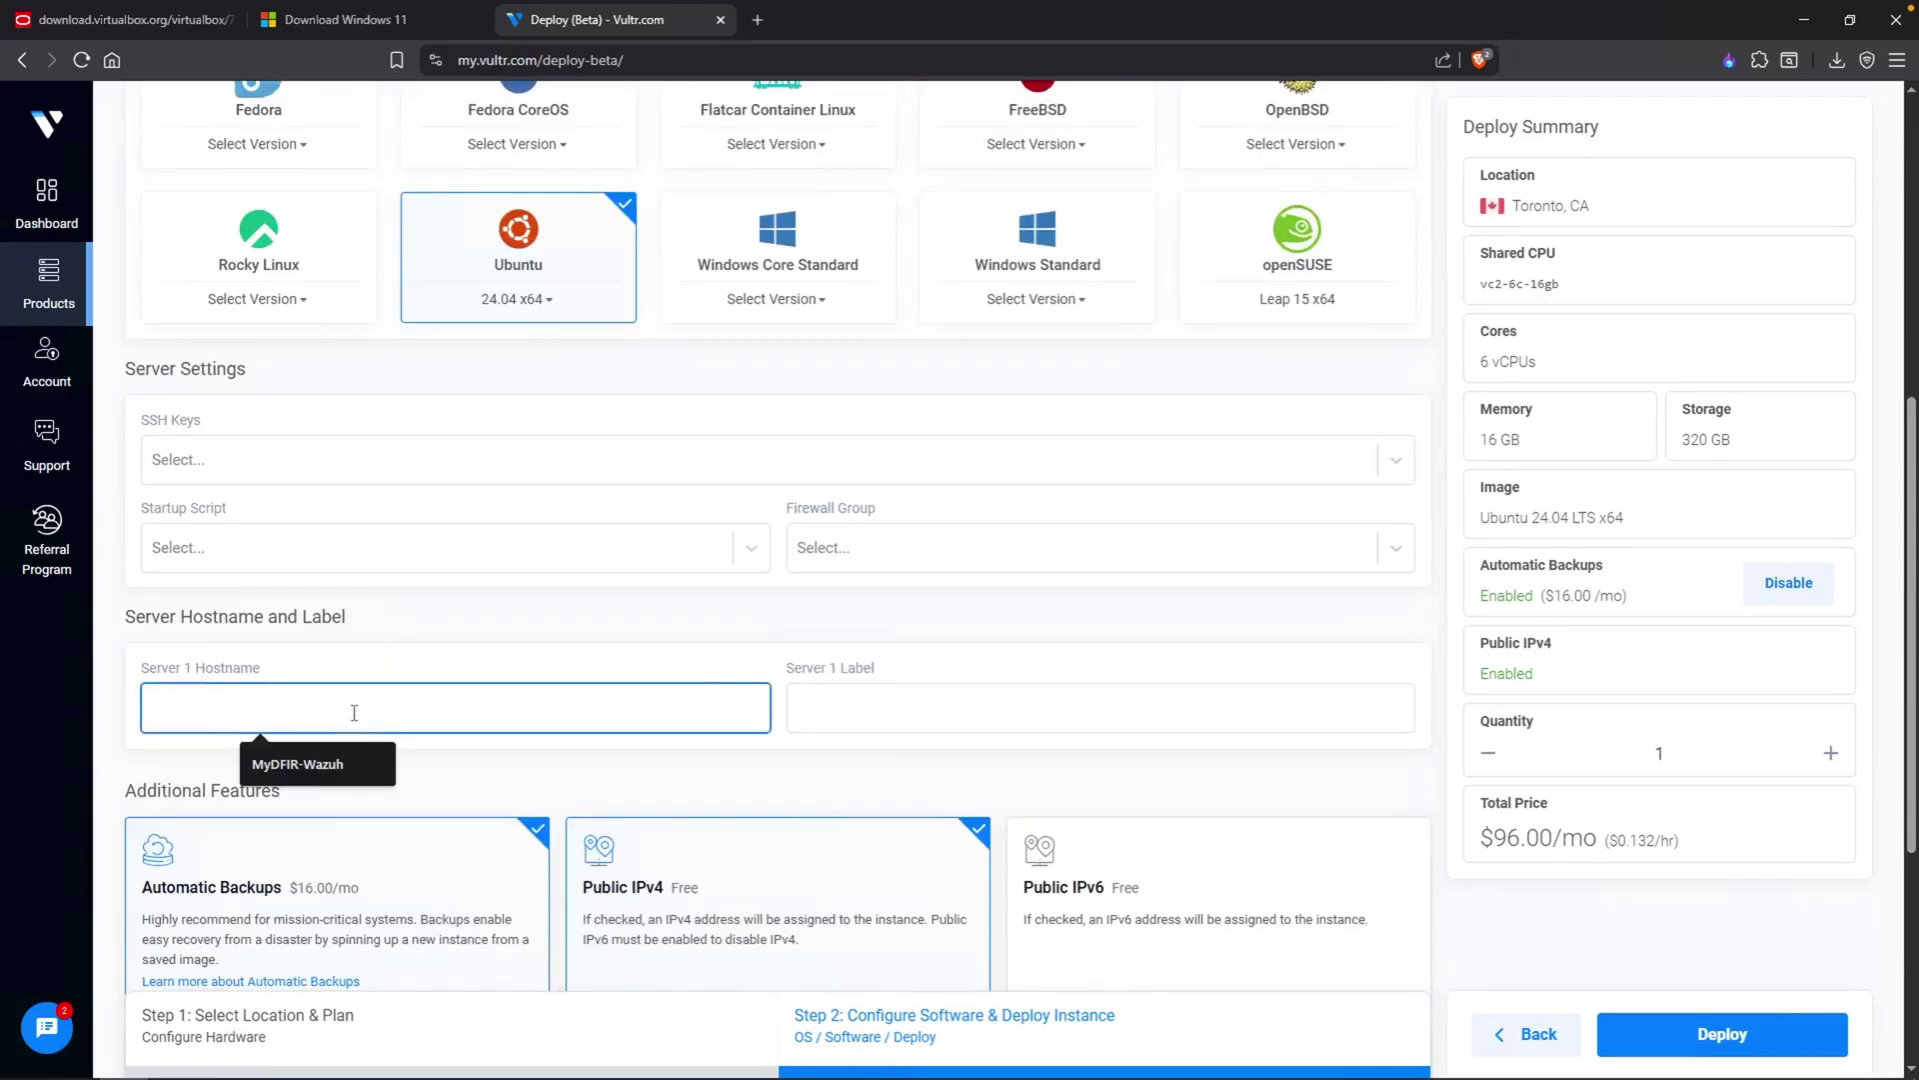
pyautogui.write('MyDFIR-TheHive')
pyautogui.scroll(-2, 601, 725)
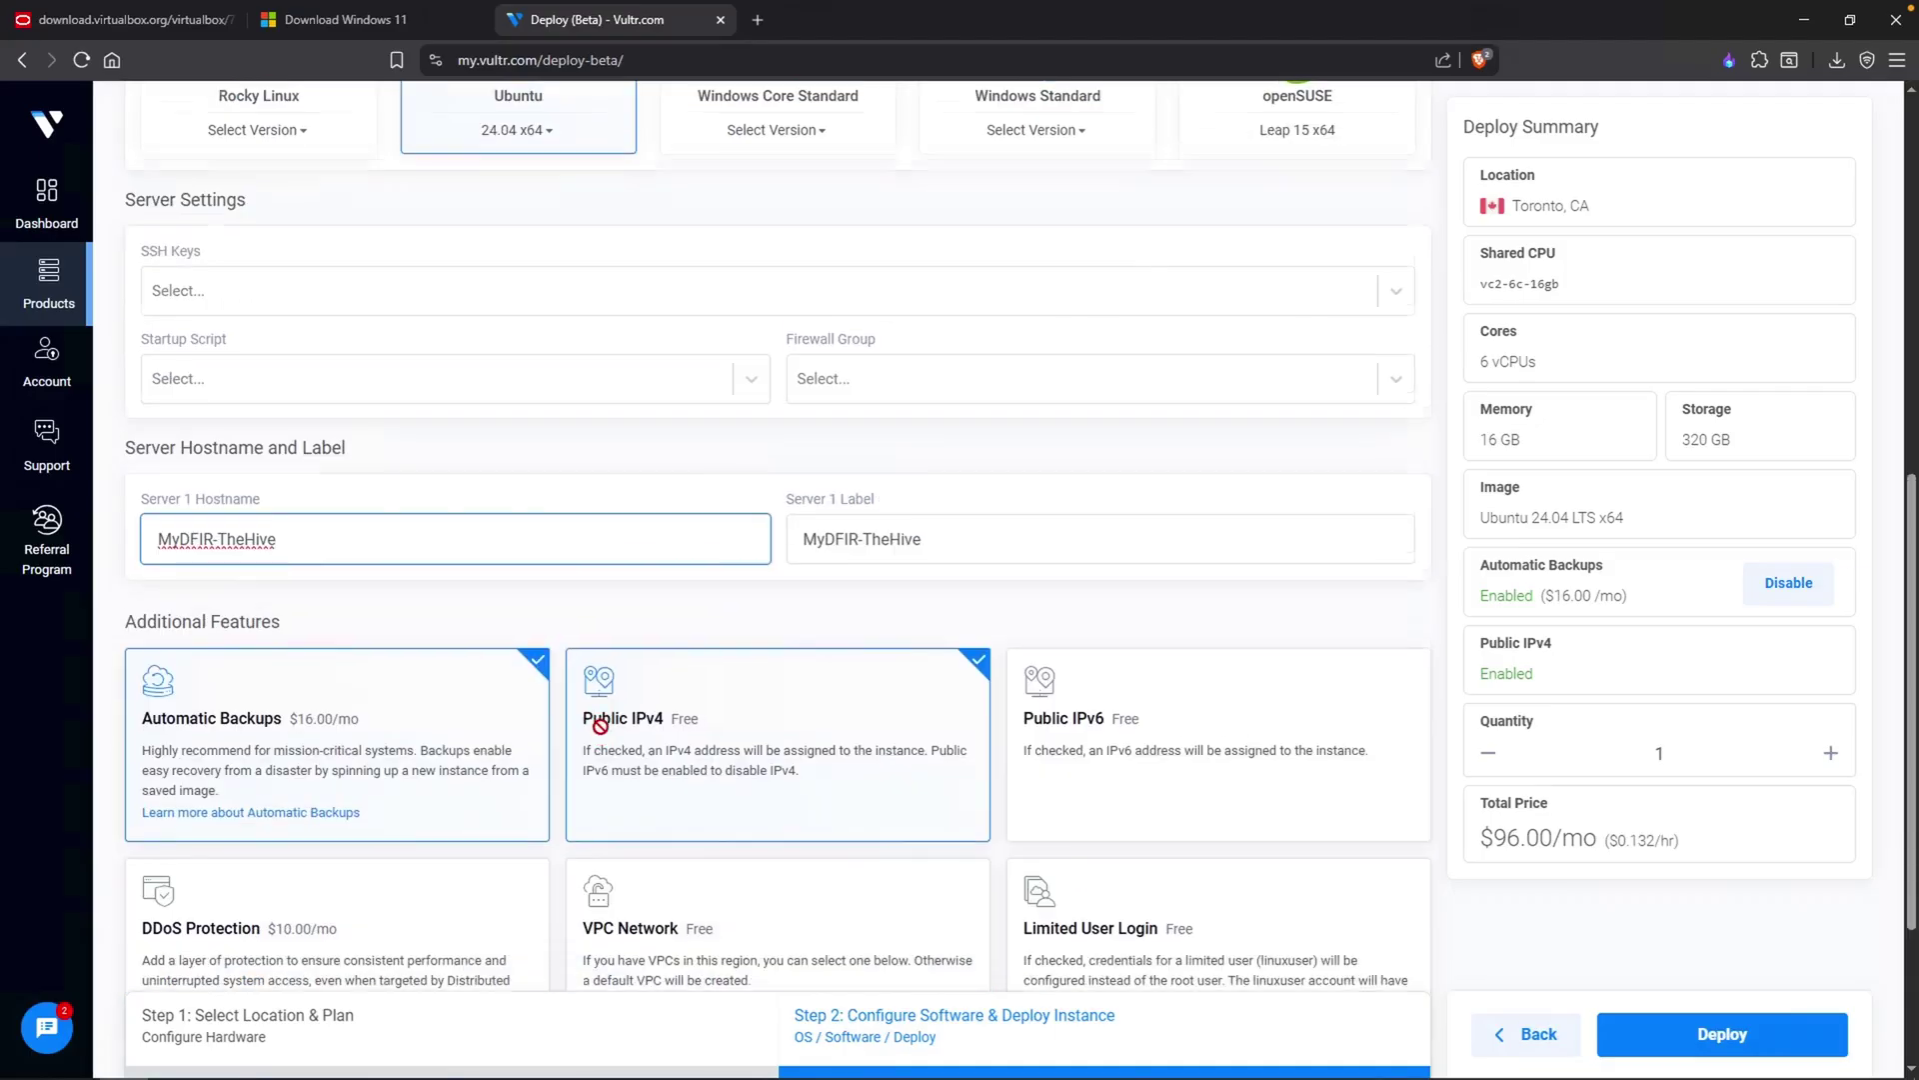
# Disable automatic backups, acknowledging the risks, and deploy the MyDFIR-TheHive server
pyautogui.click(399, 706)
pyautogui.click(831, 684)
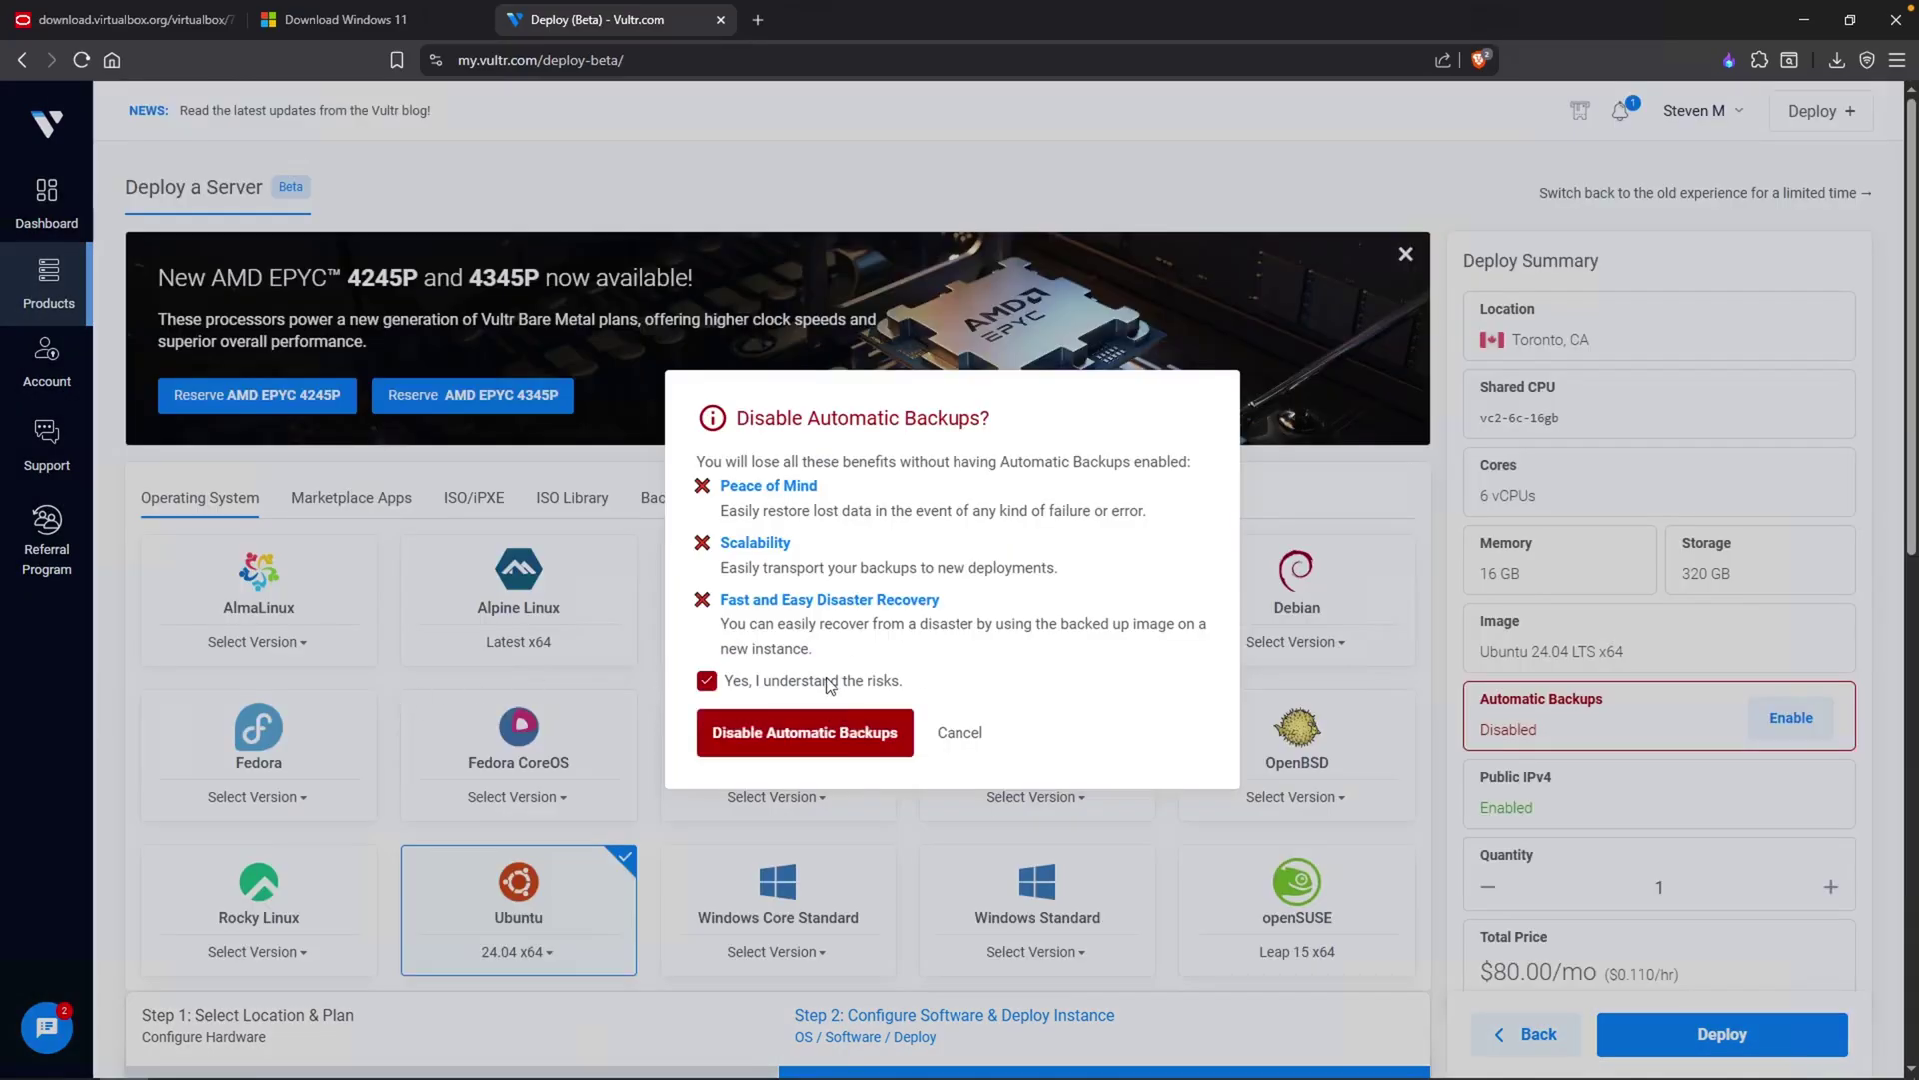
pyautogui.click(908, 735)
pyautogui.scroll(-10, 643, 784)
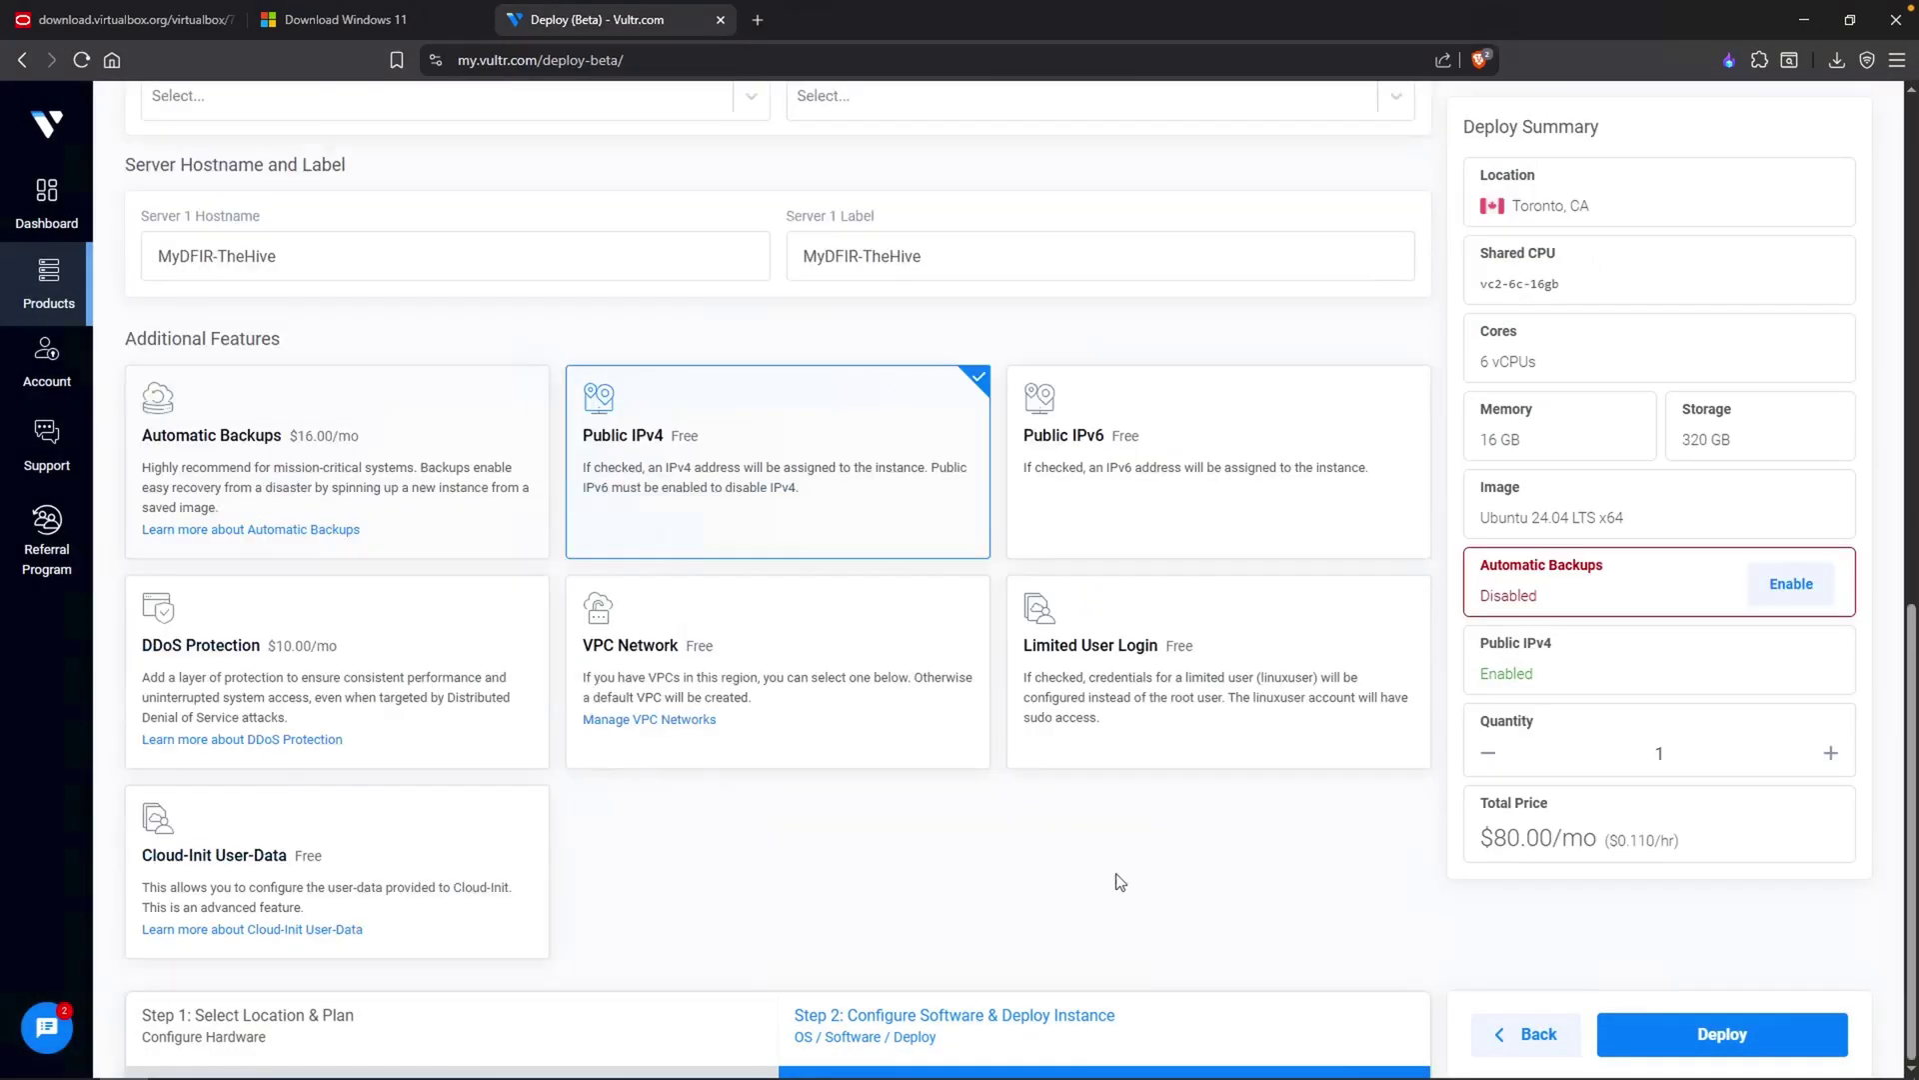
pyautogui.click(1676, 1039)
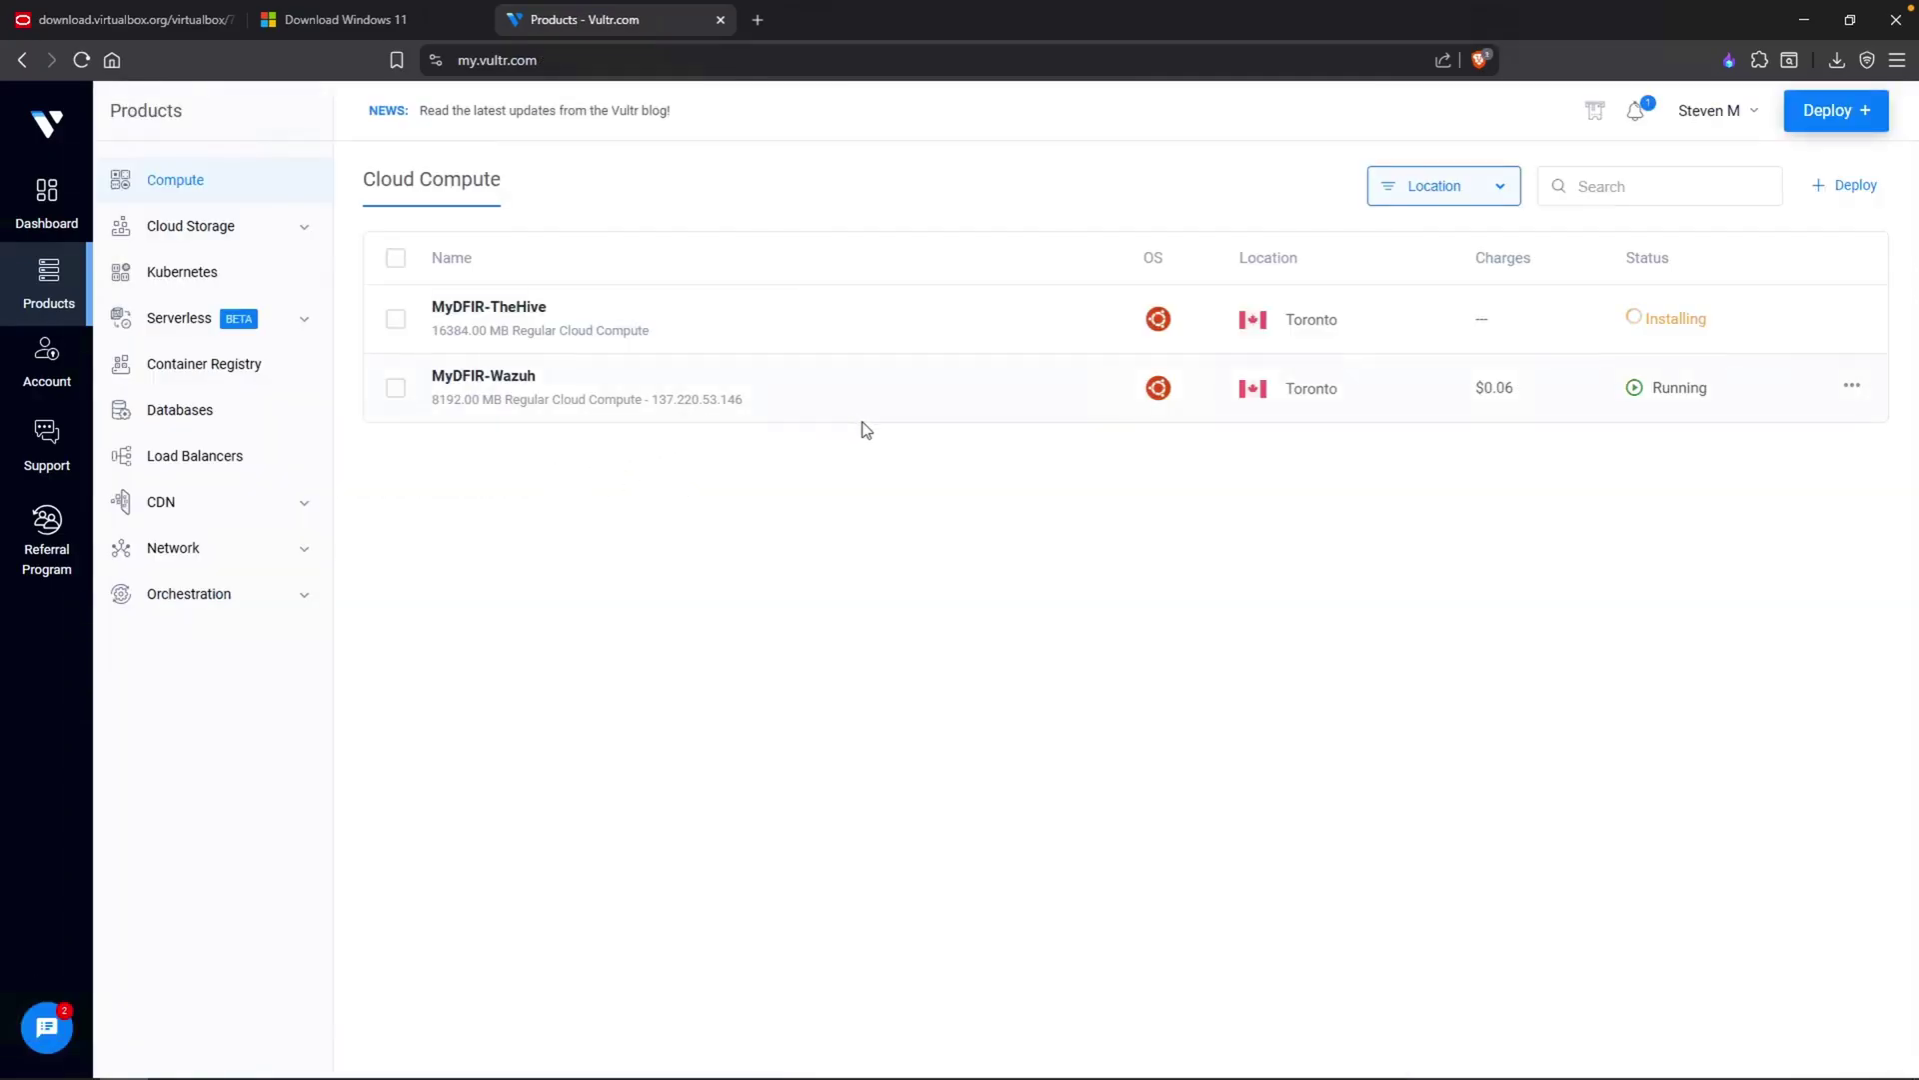
# Open the MyDFIR-Wazuh server's details, check its IP address, and view its web console
pyautogui.click(501, 384)
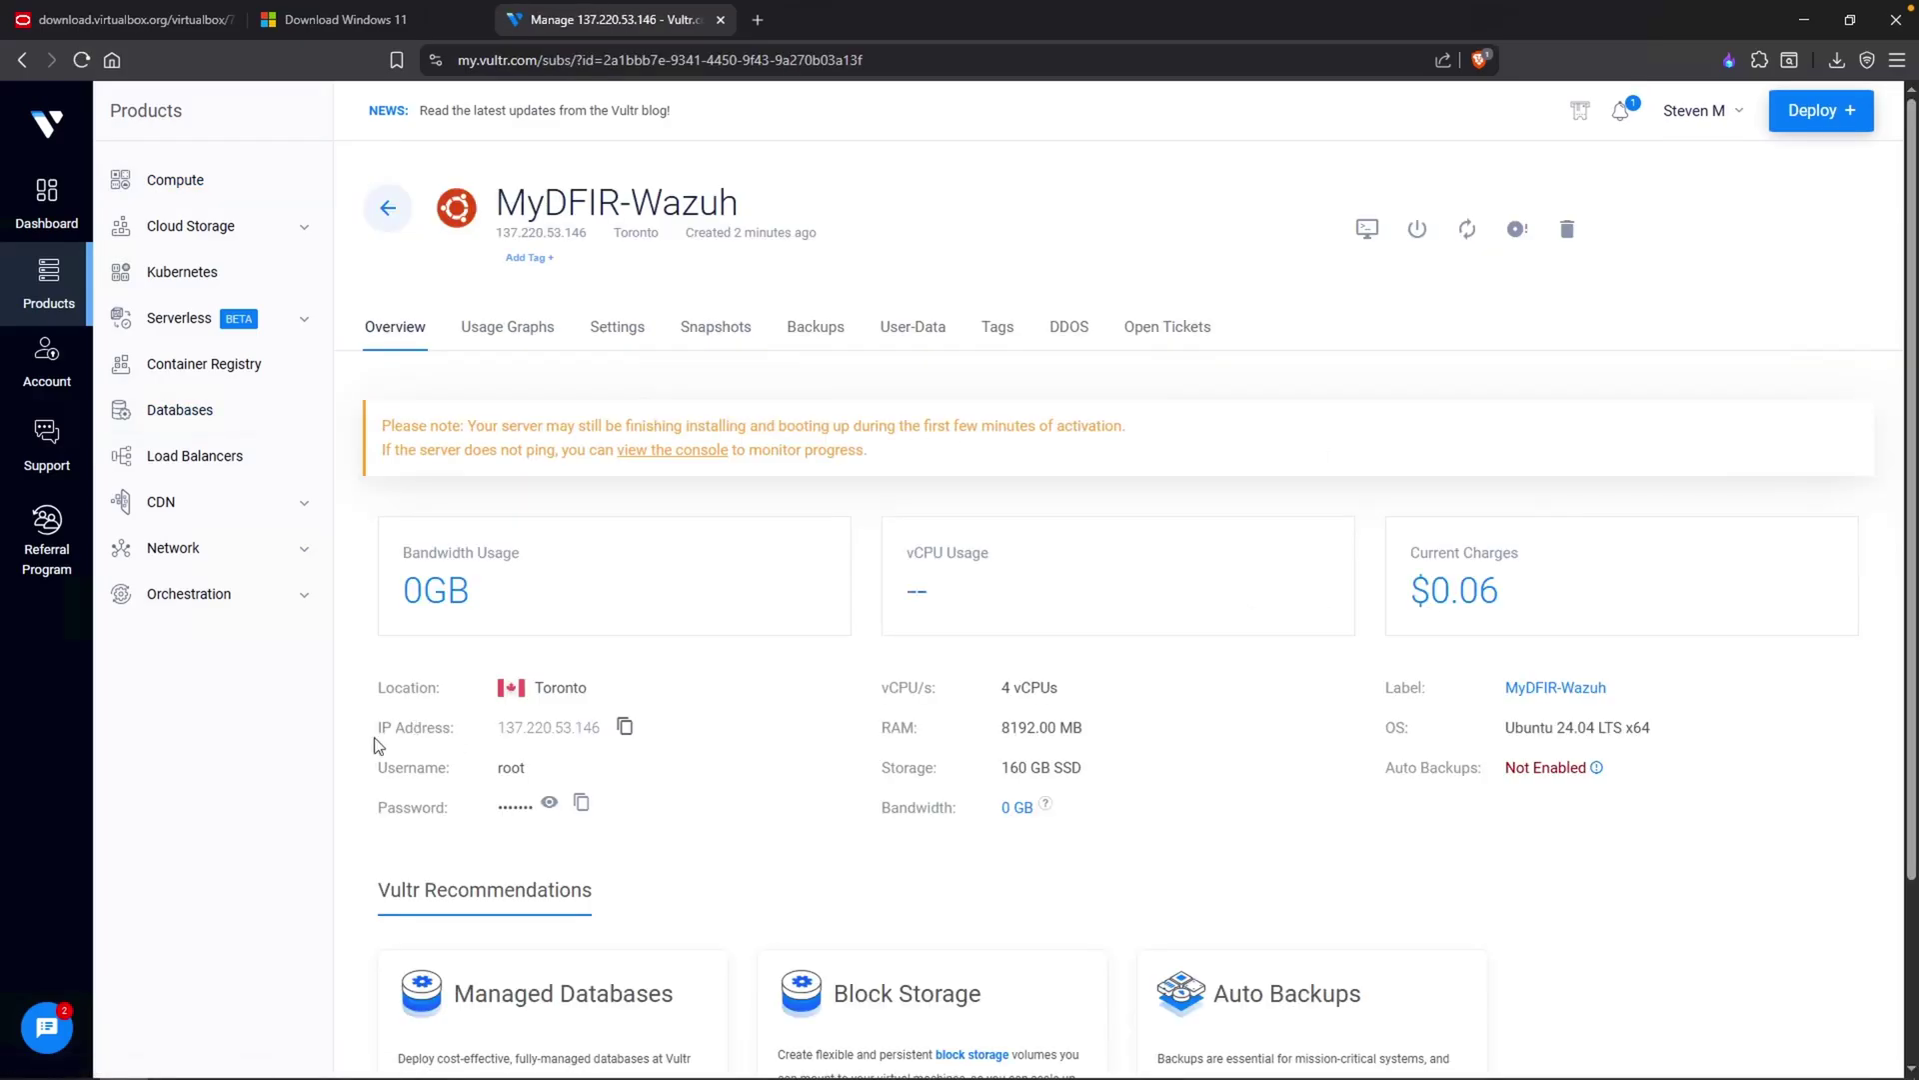
pyautogui.moveTo(377, 737); pyautogui.dragTo(486, 738)
pyautogui.moveTo(498, 727); pyautogui.dragTo(601, 730)
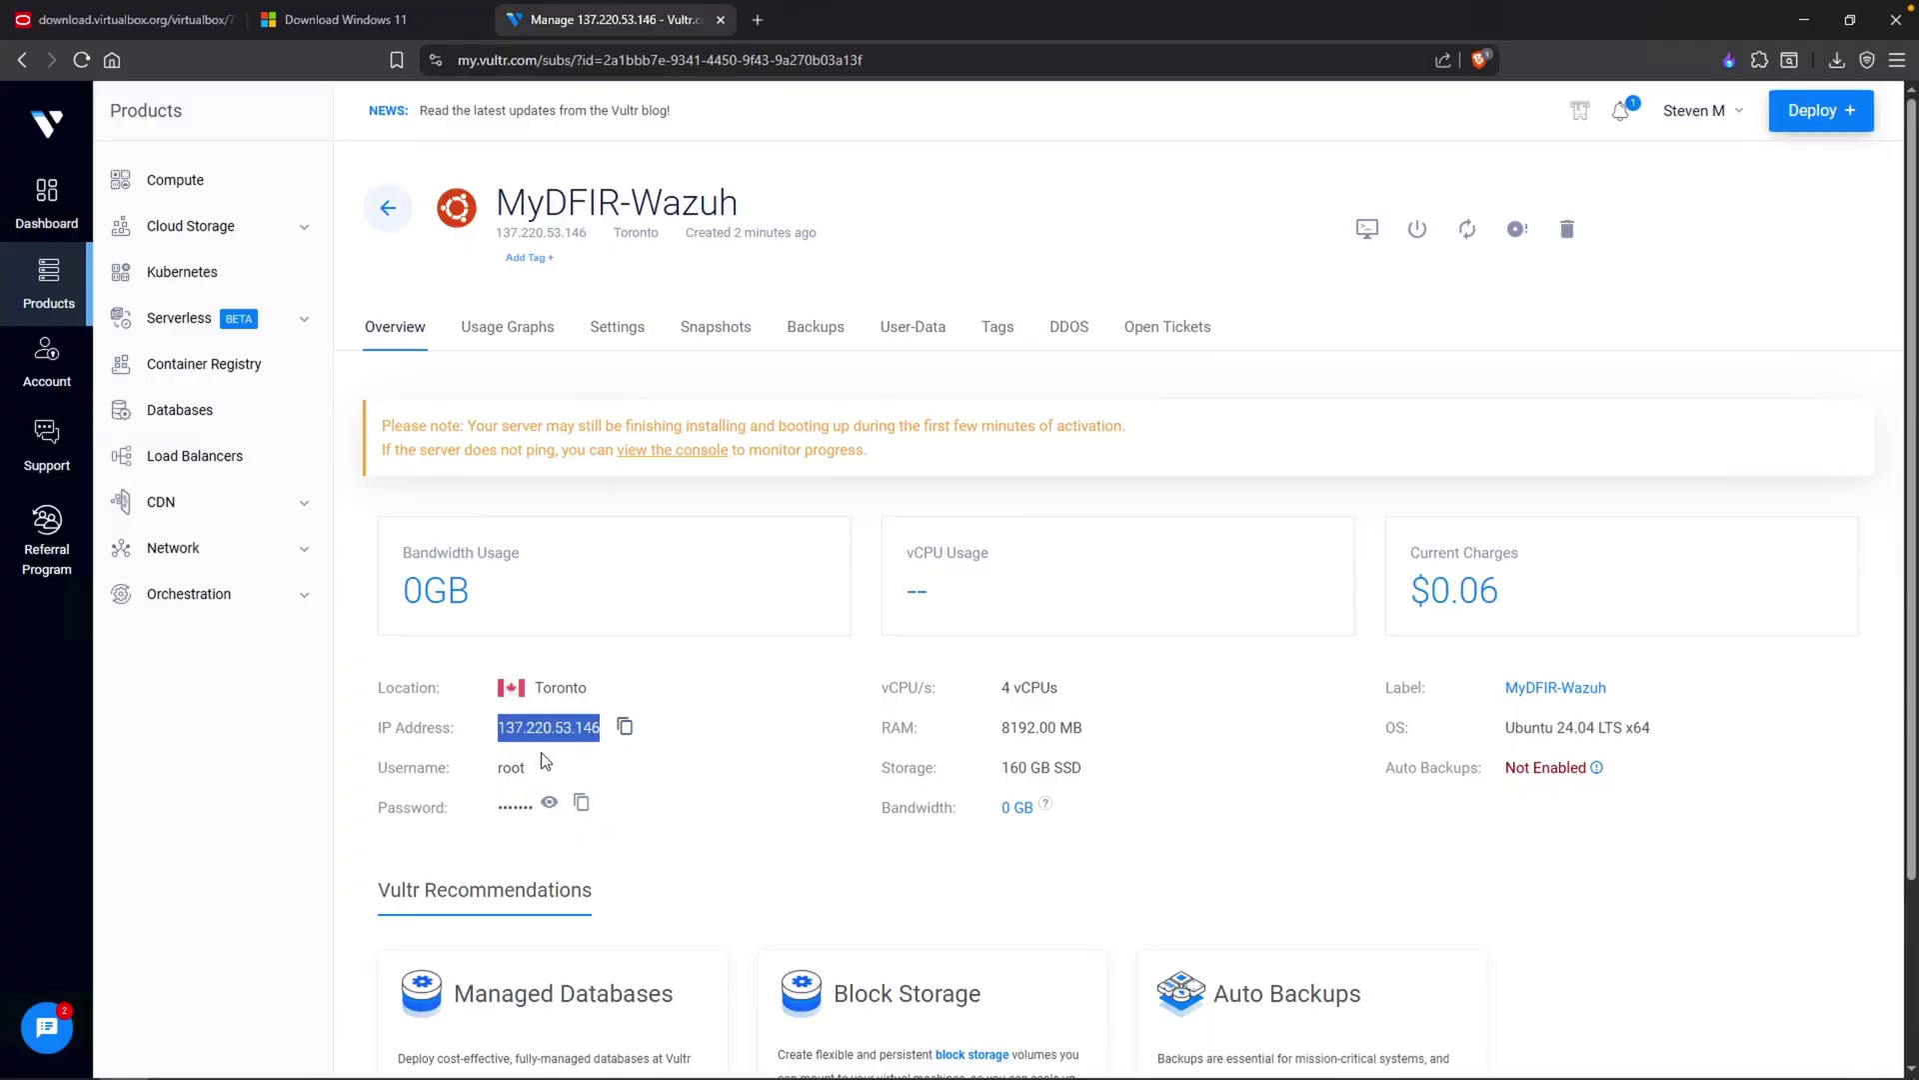
pyautogui.click(976, 274)
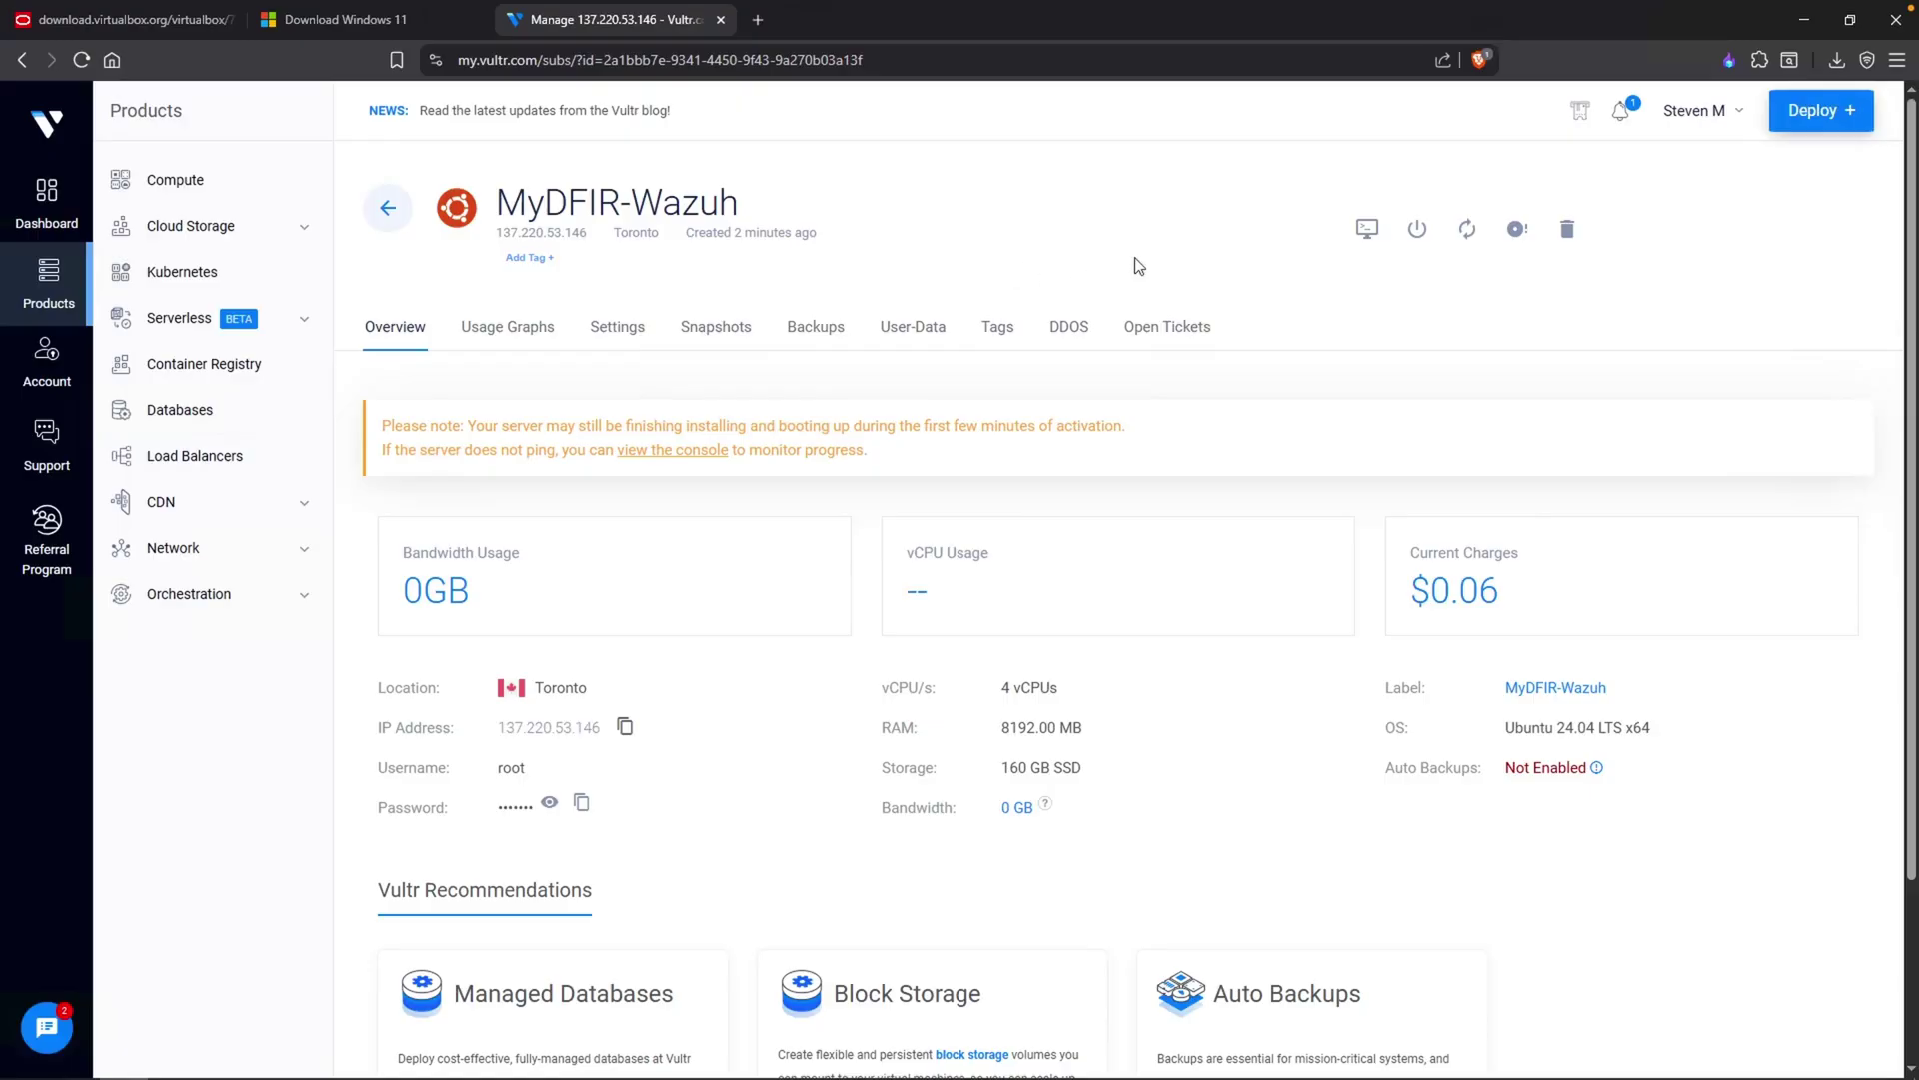
pyautogui.click(1366, 229)
pyautogui.moveTo(424, 45); pyautogui.dragTo(802, 146)
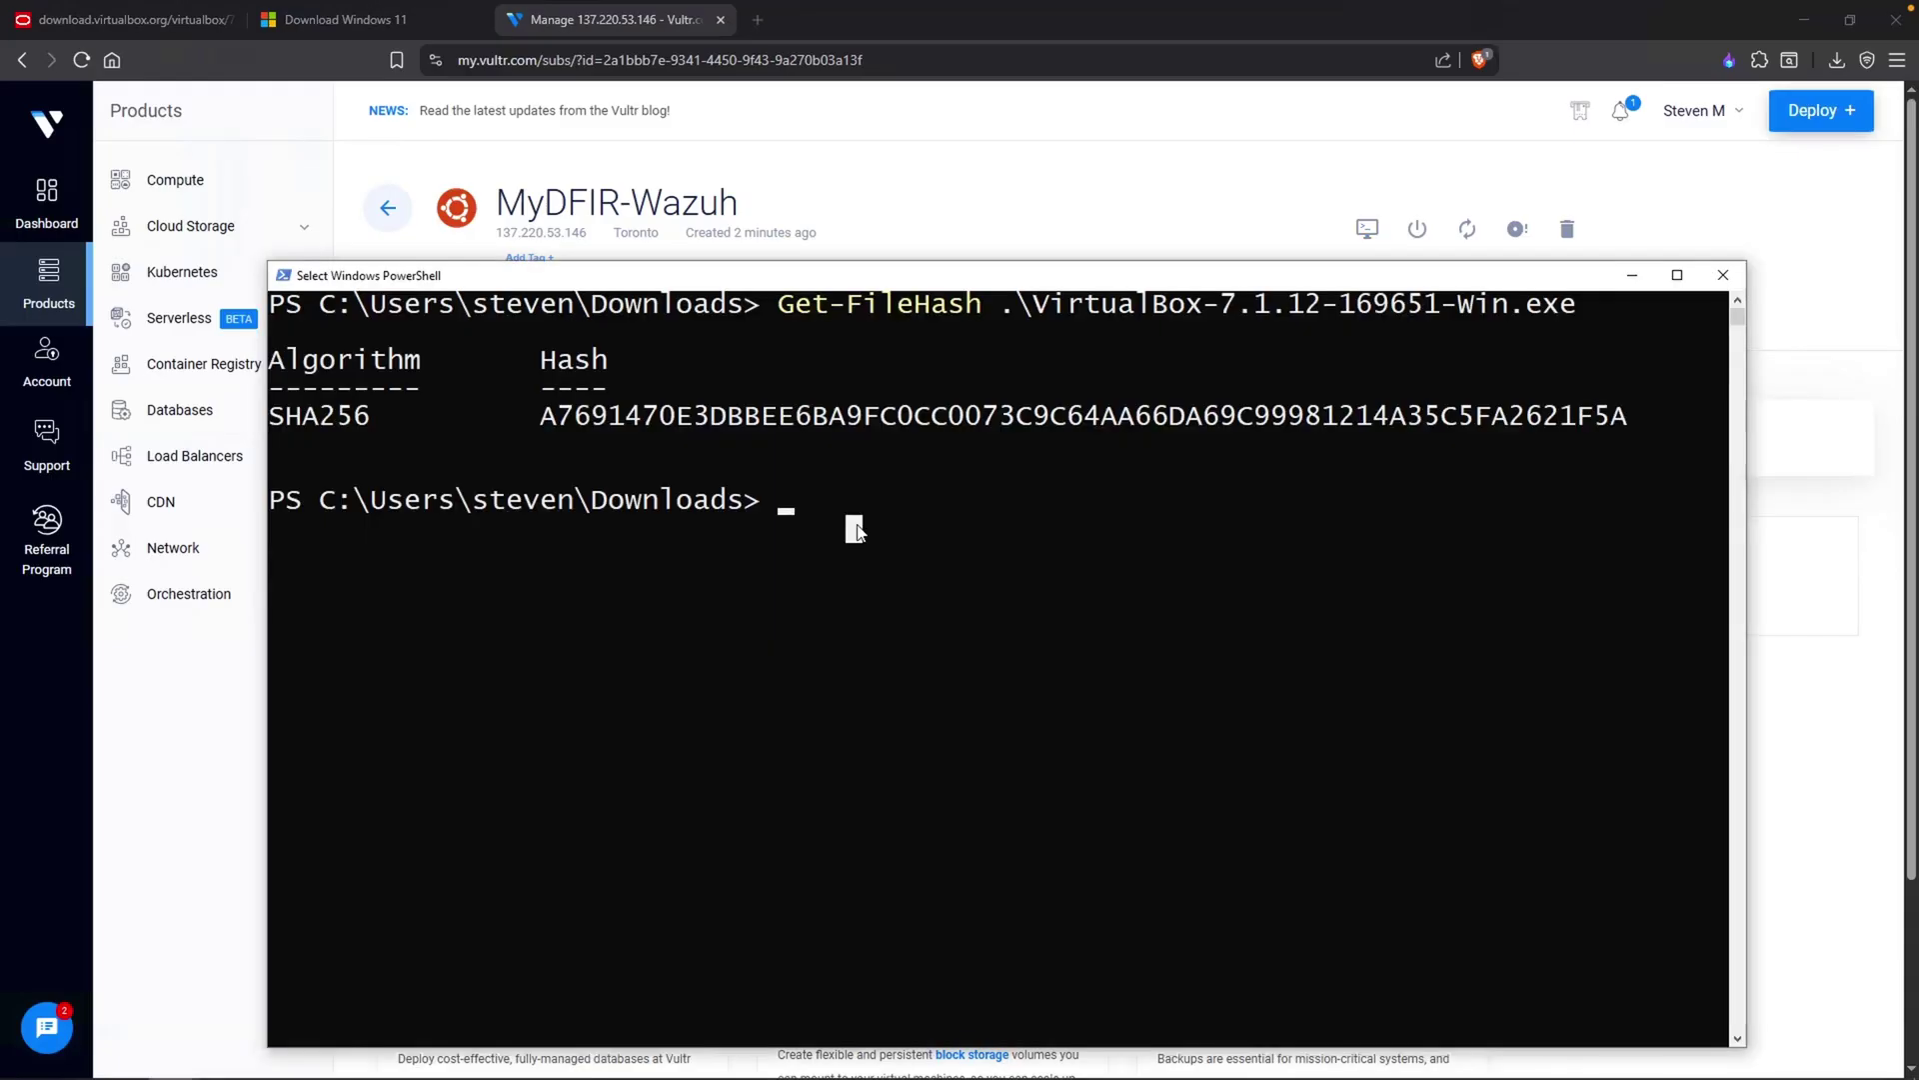
# Switch to the PowerShell window and clear its earlier output
pyautogui.press('Return')
pyautogui.press('Return')
pyautogui.write('clear')
pyautogui.press('Return')
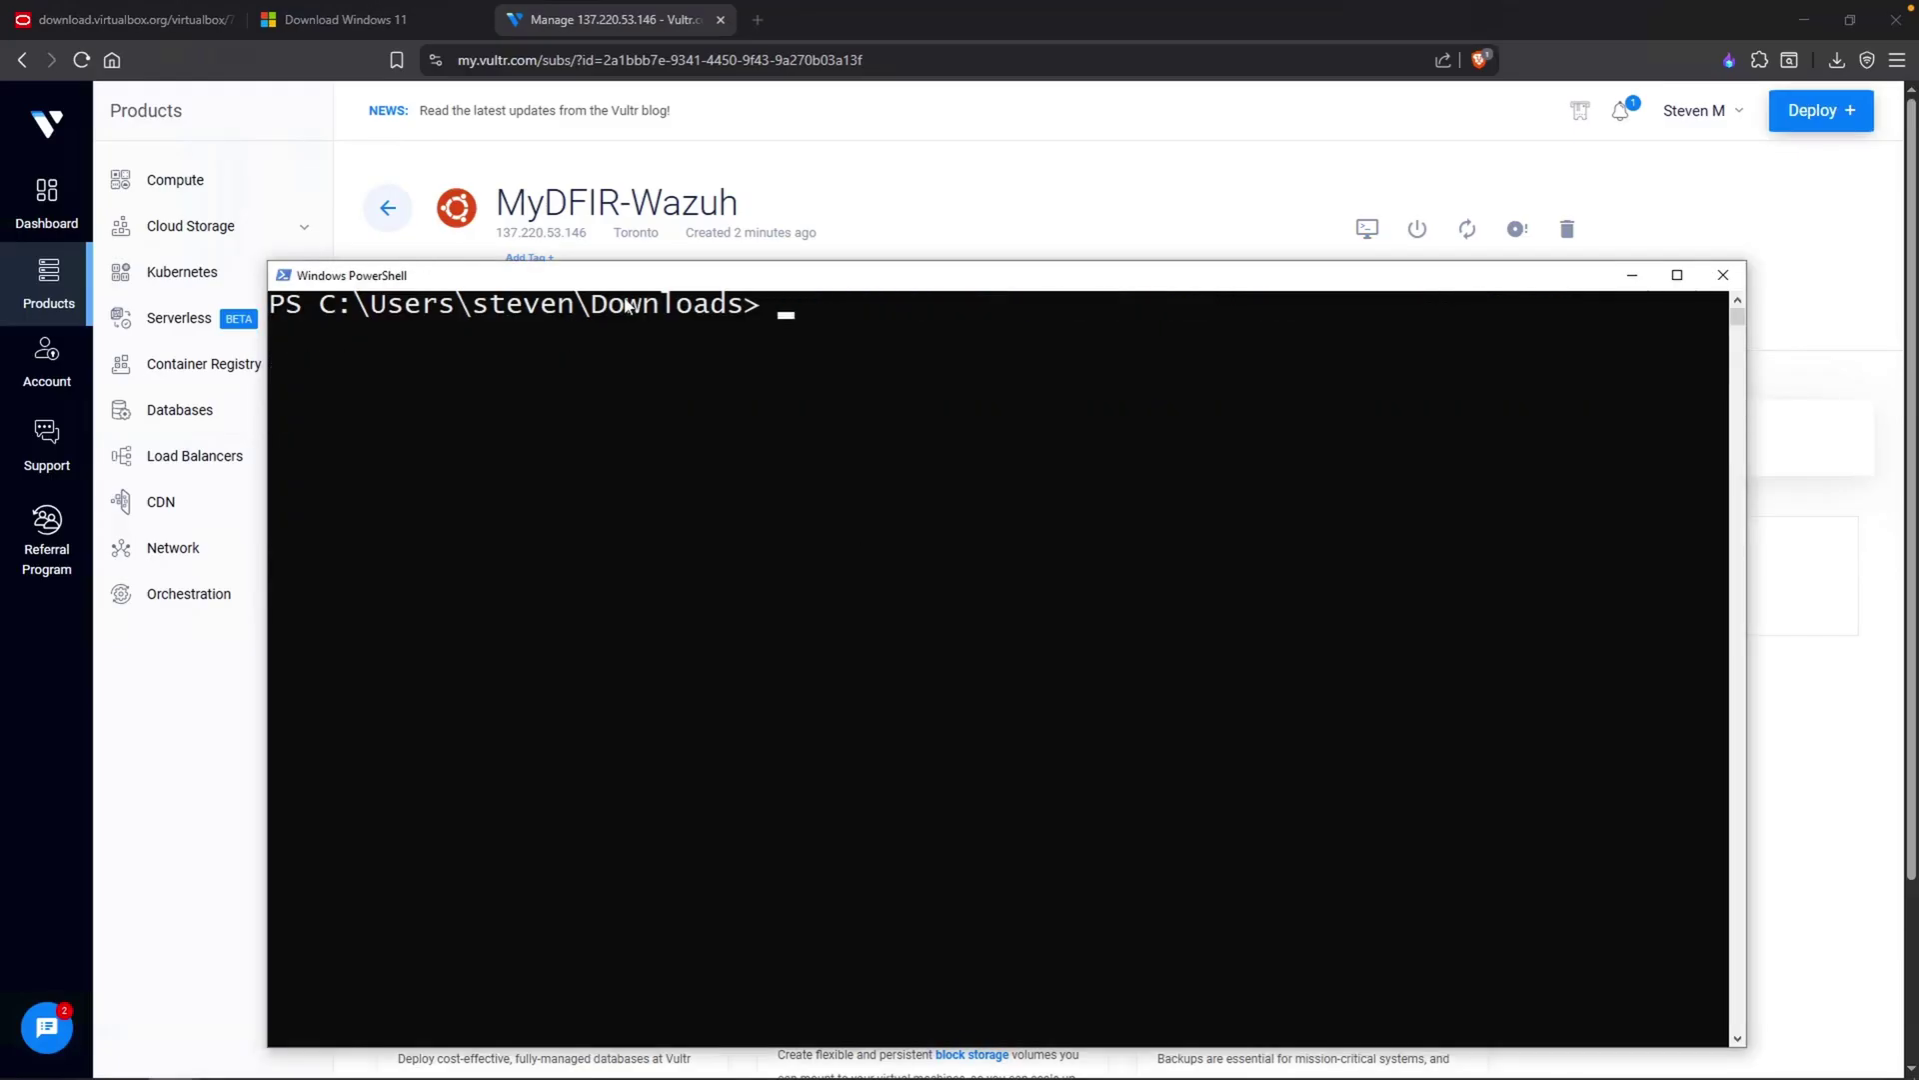
# Start an SSH connection as root to the MyDFIR-Wazuh server, using its IP address 137.220.53.146 copied from the server details
pyautogui.write('ssh root')
pyautogui.click(235, 728)
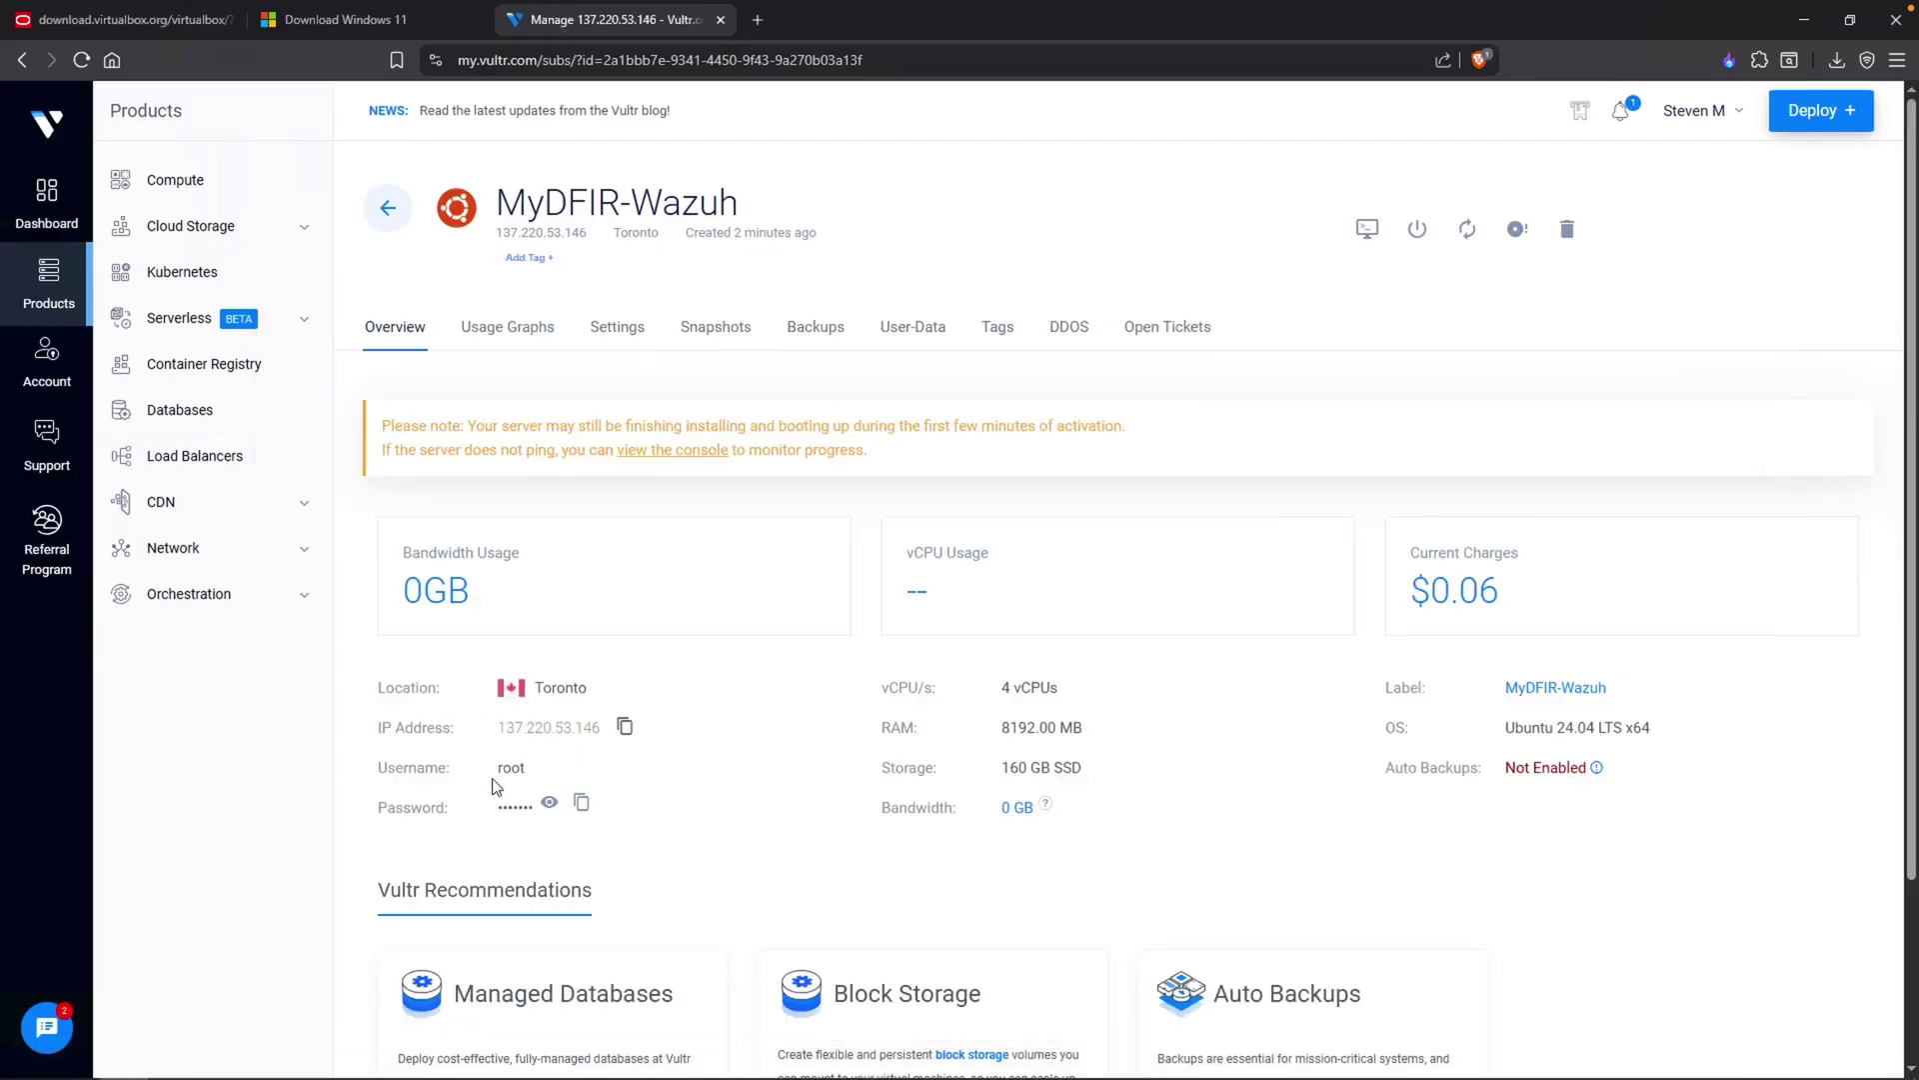
pyautogui.doubleClick(515, 768)
pyautogui.click(624, 729)
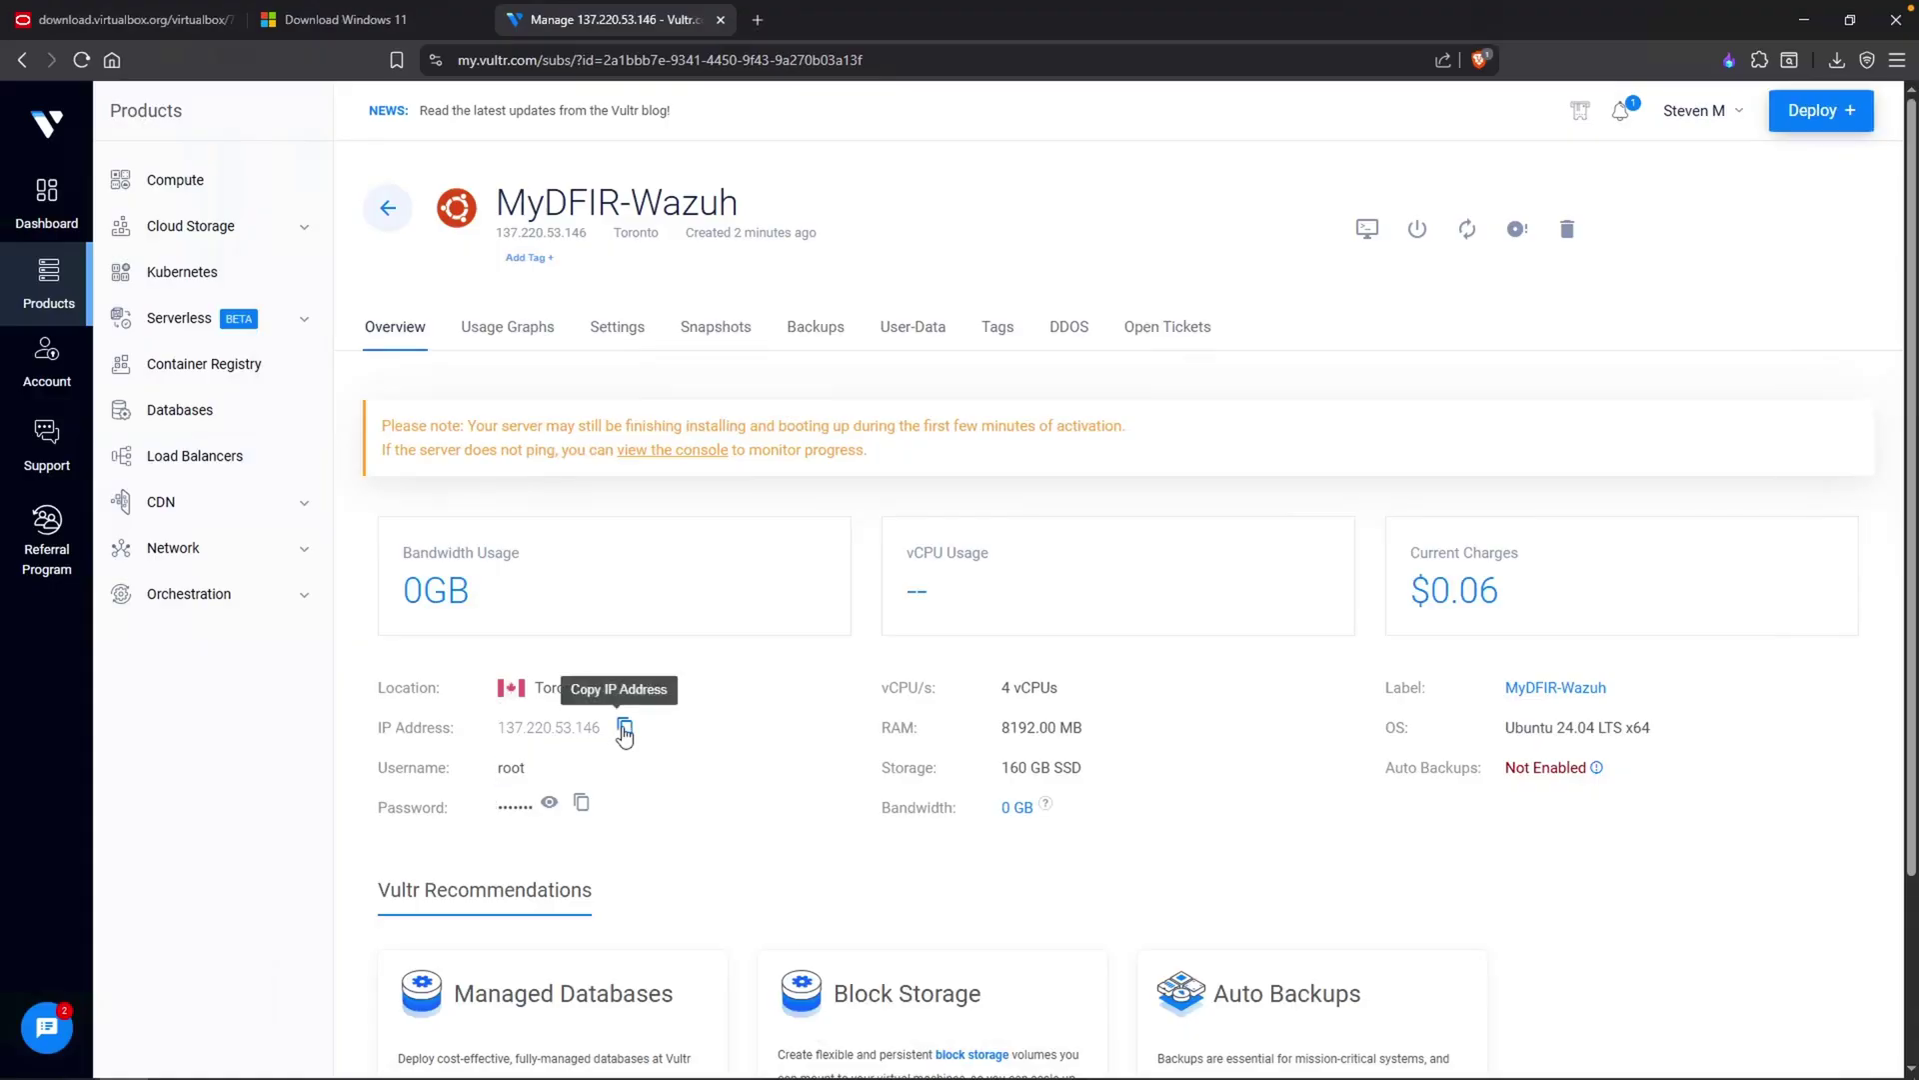
pyautogui.click(623, 731)
pyautogui.hotkey('alt', 'Tab')
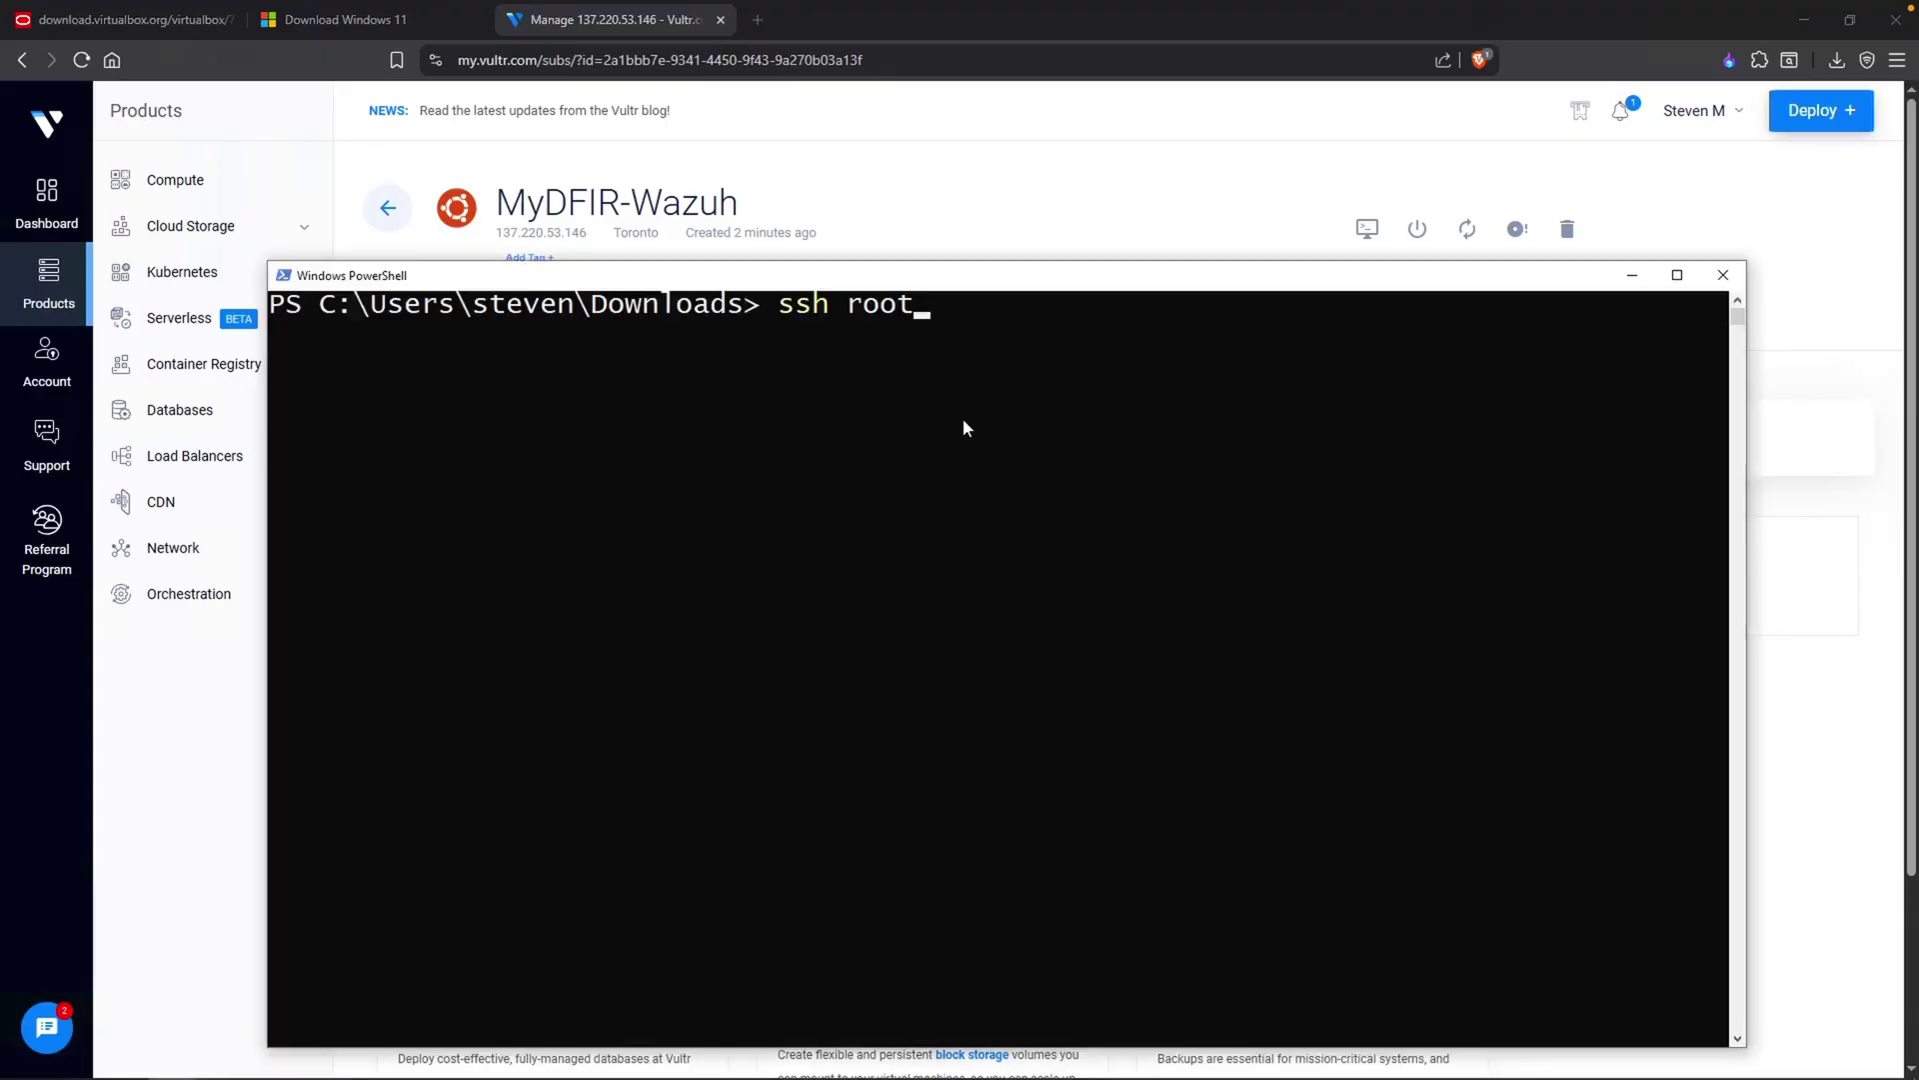
pyautogui.write('@')
pyautogui.hotkey('ctrl', 'v')
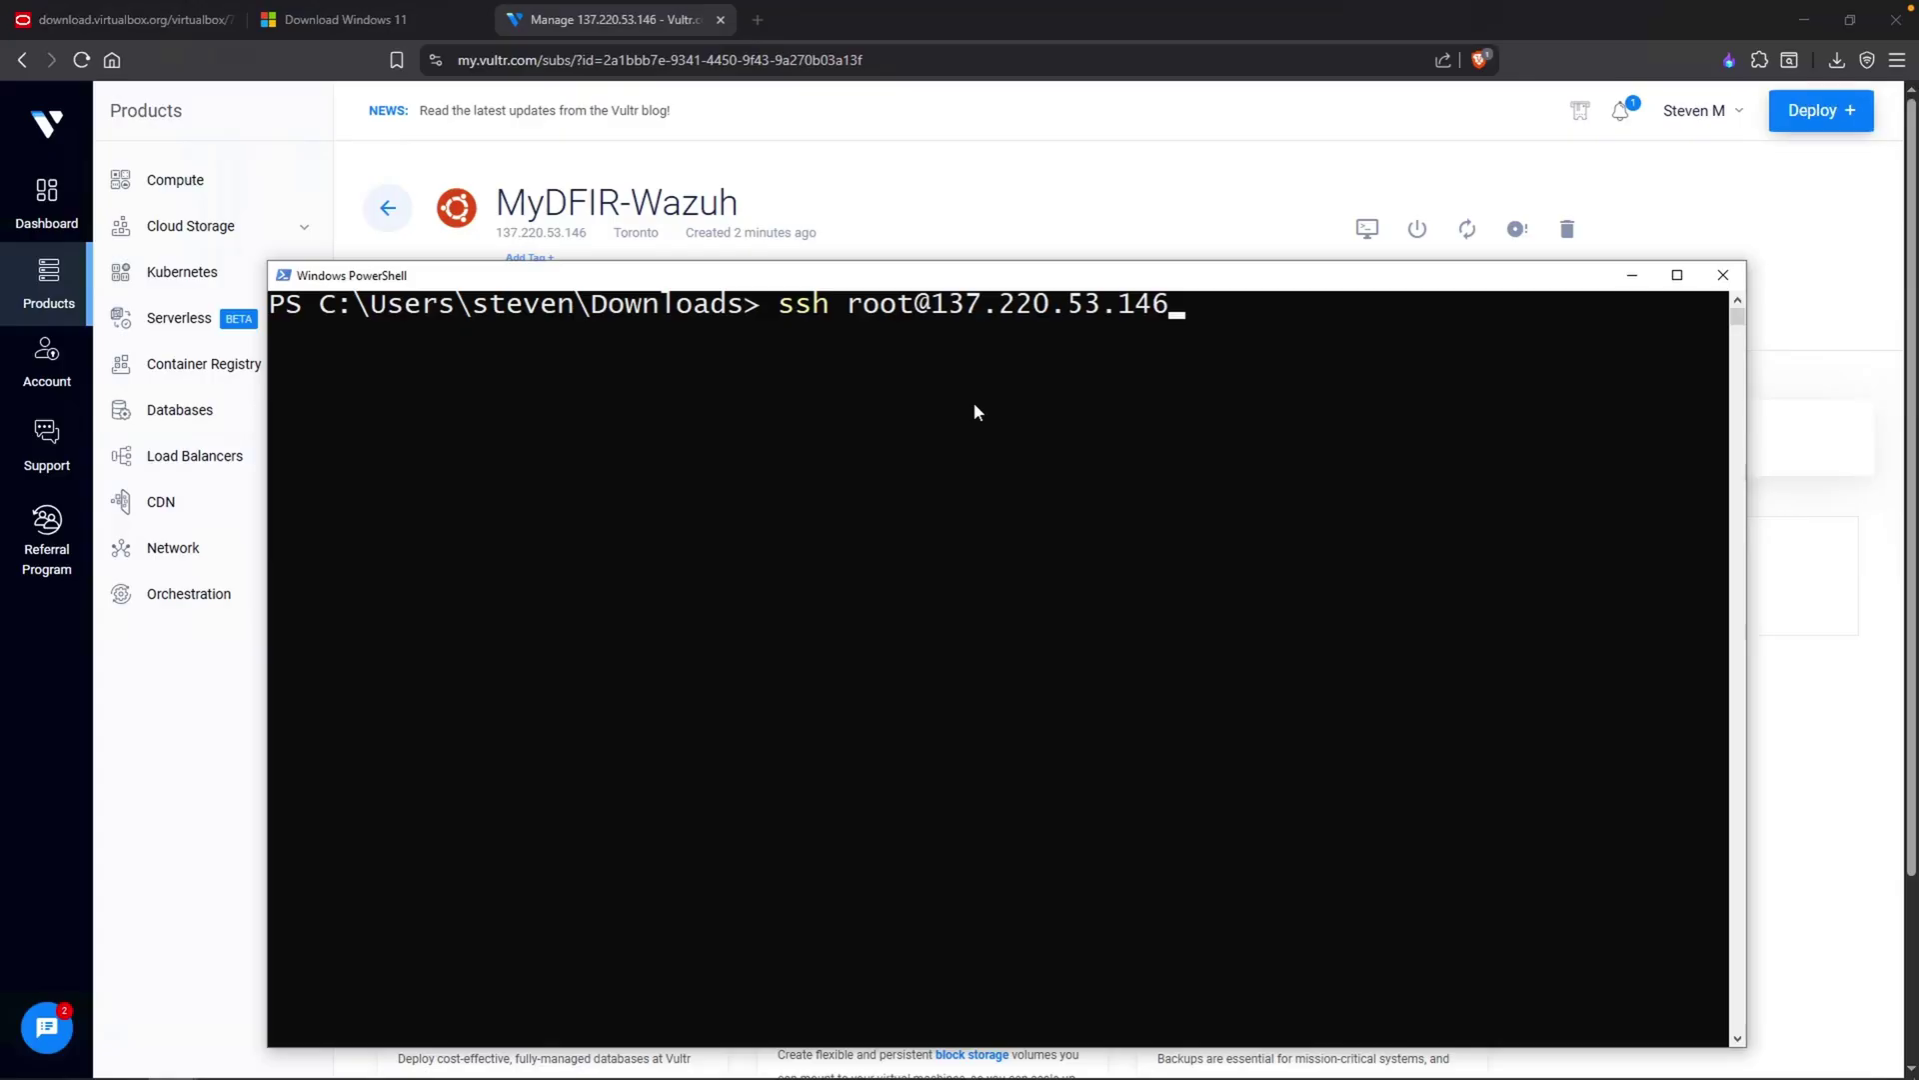
pyautogui.press('Return')
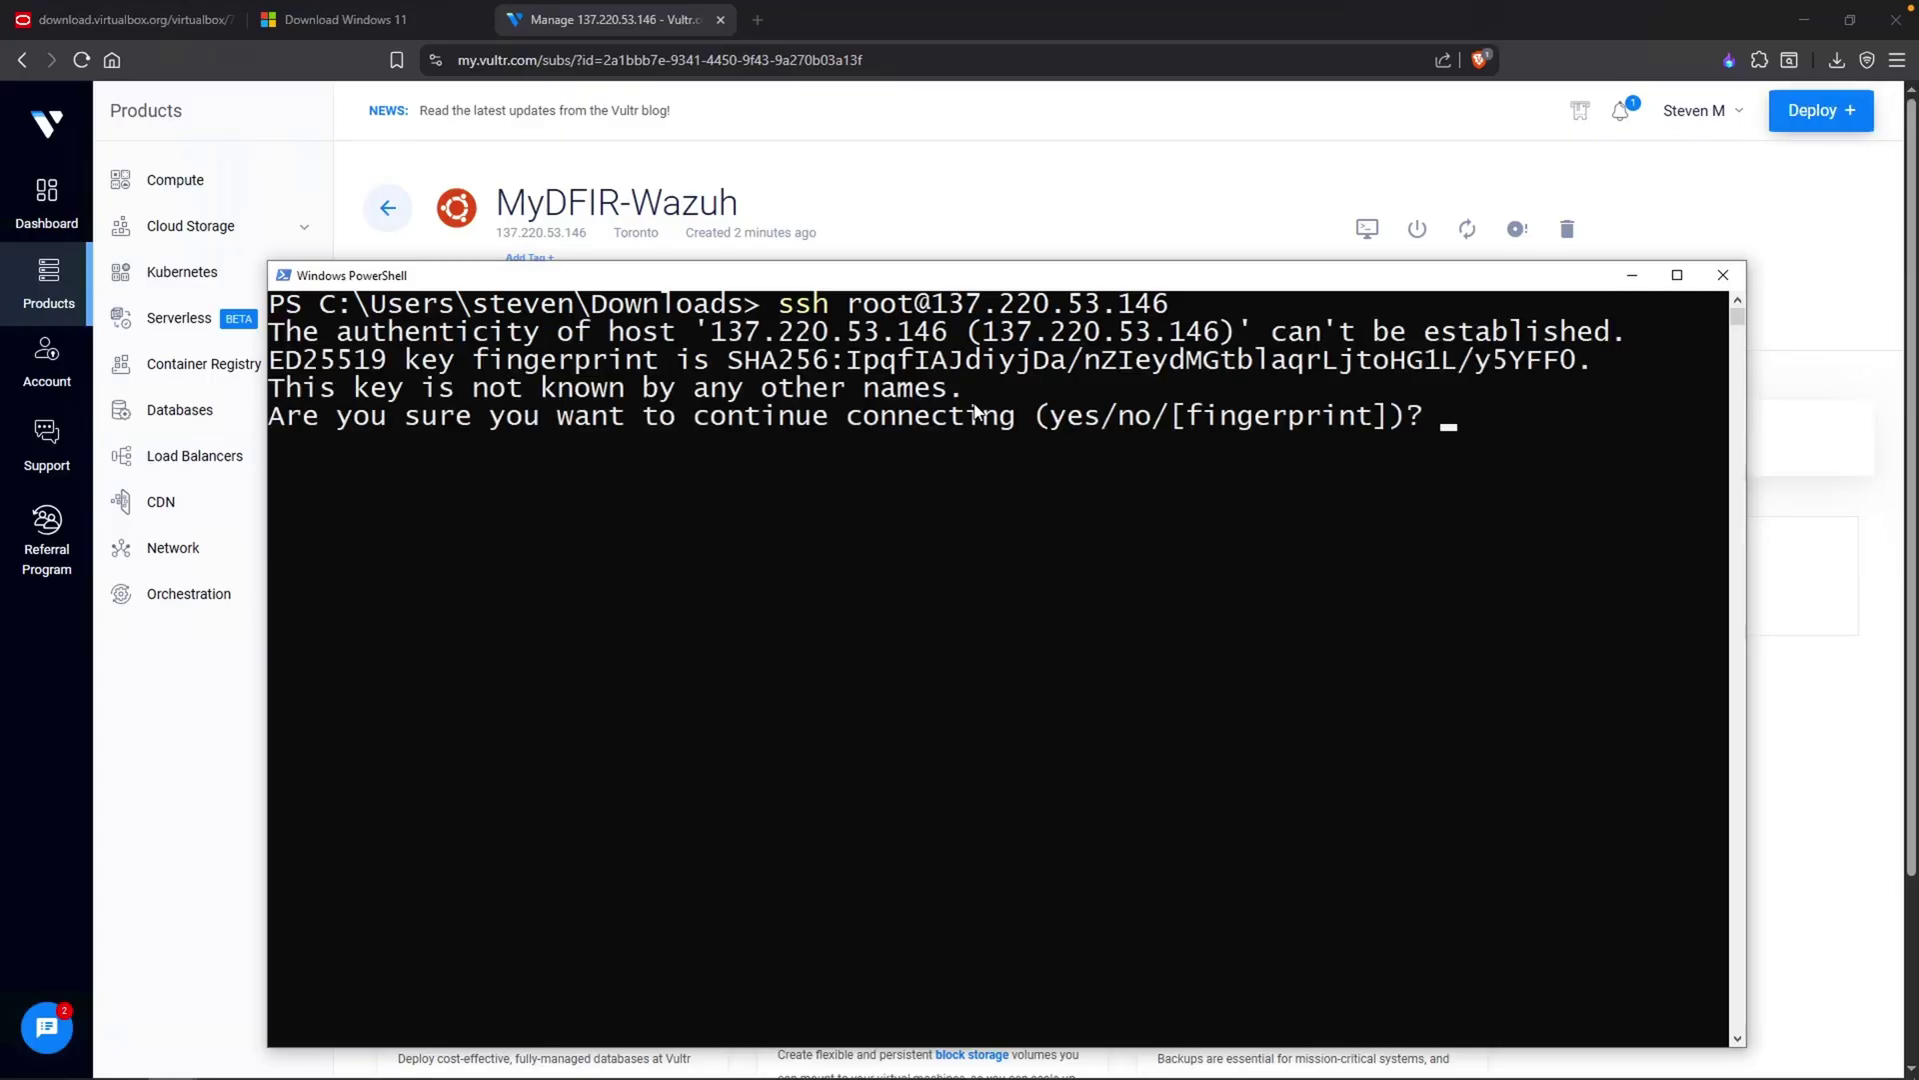
# Accept the host key with yes and log in with the root password copied from the server details
pyautogui.write('yes')
pyautogui.press('Return')
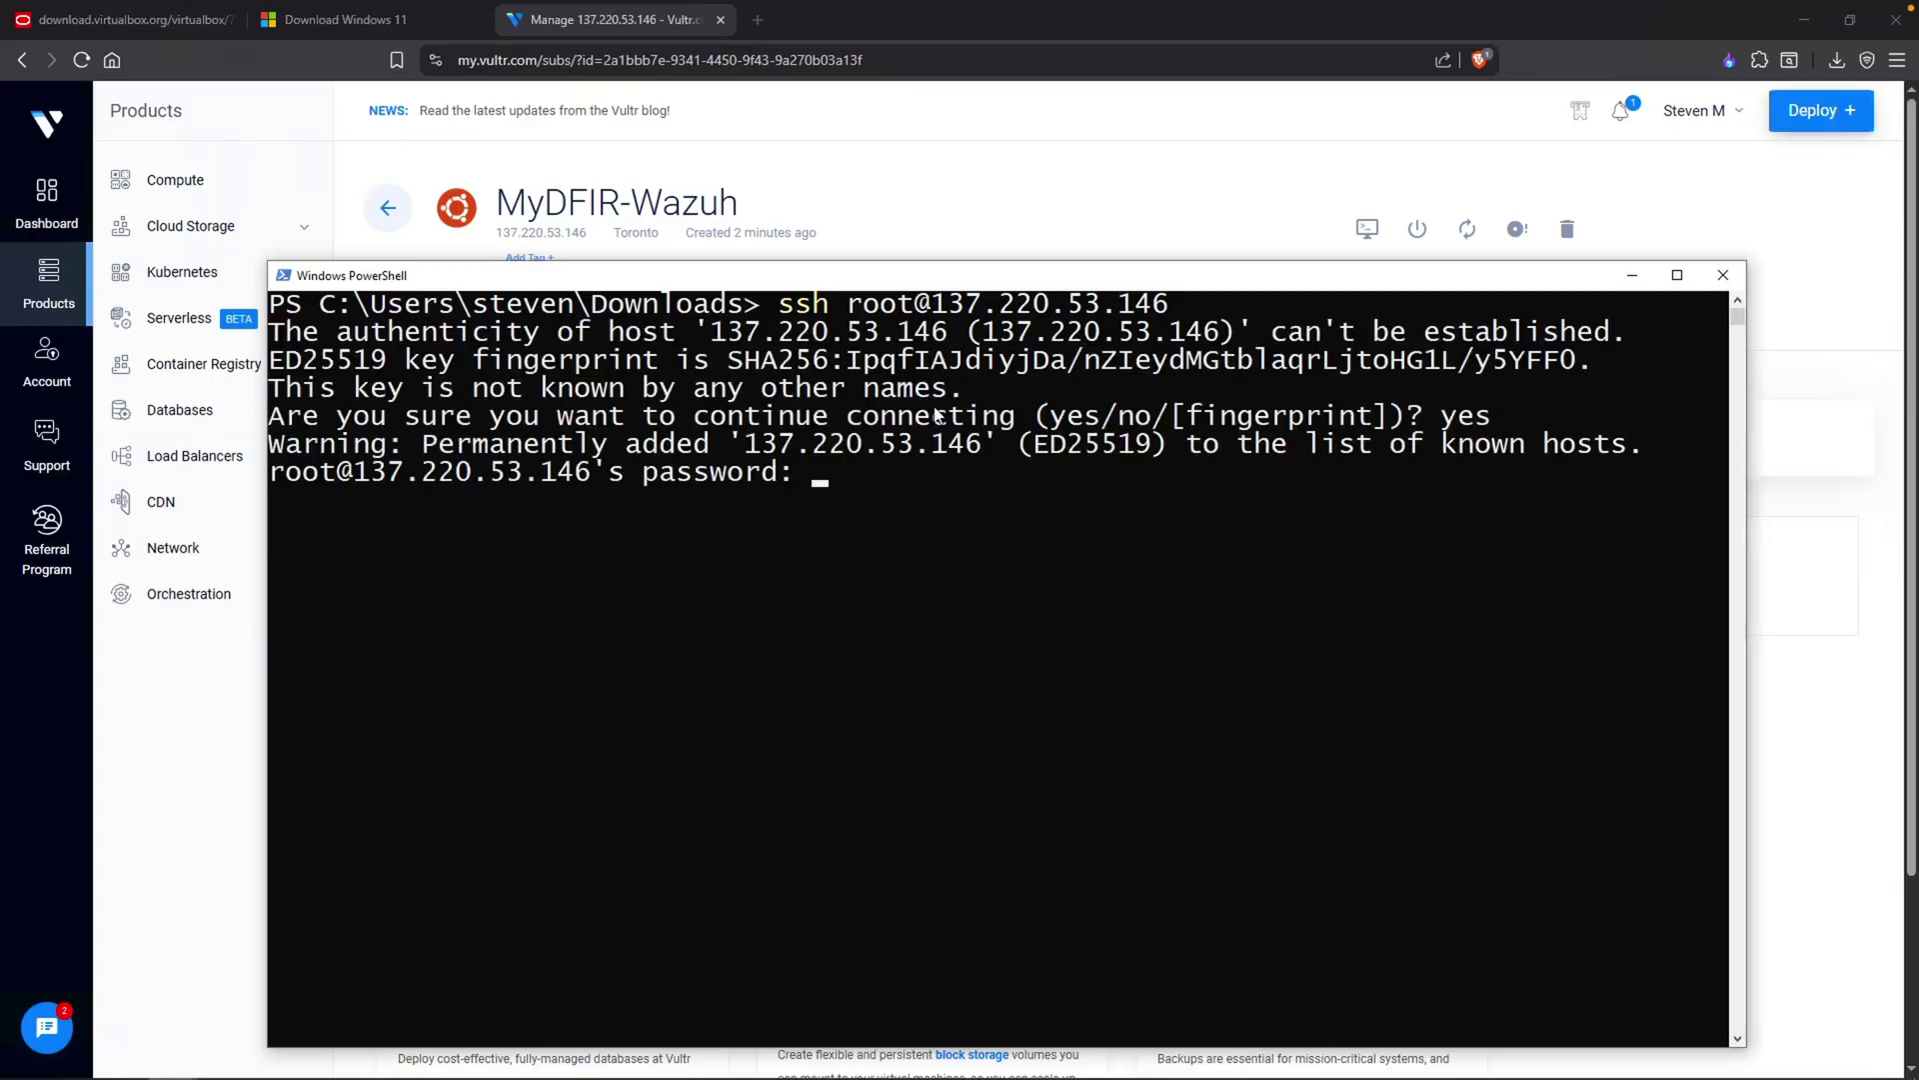
pyautogui.hotkey('alt', 'Tab')
pyautogui.click(582, 805)
pyautogui.hotkey('alt', 'Tab')
pyautogui.press('Return')
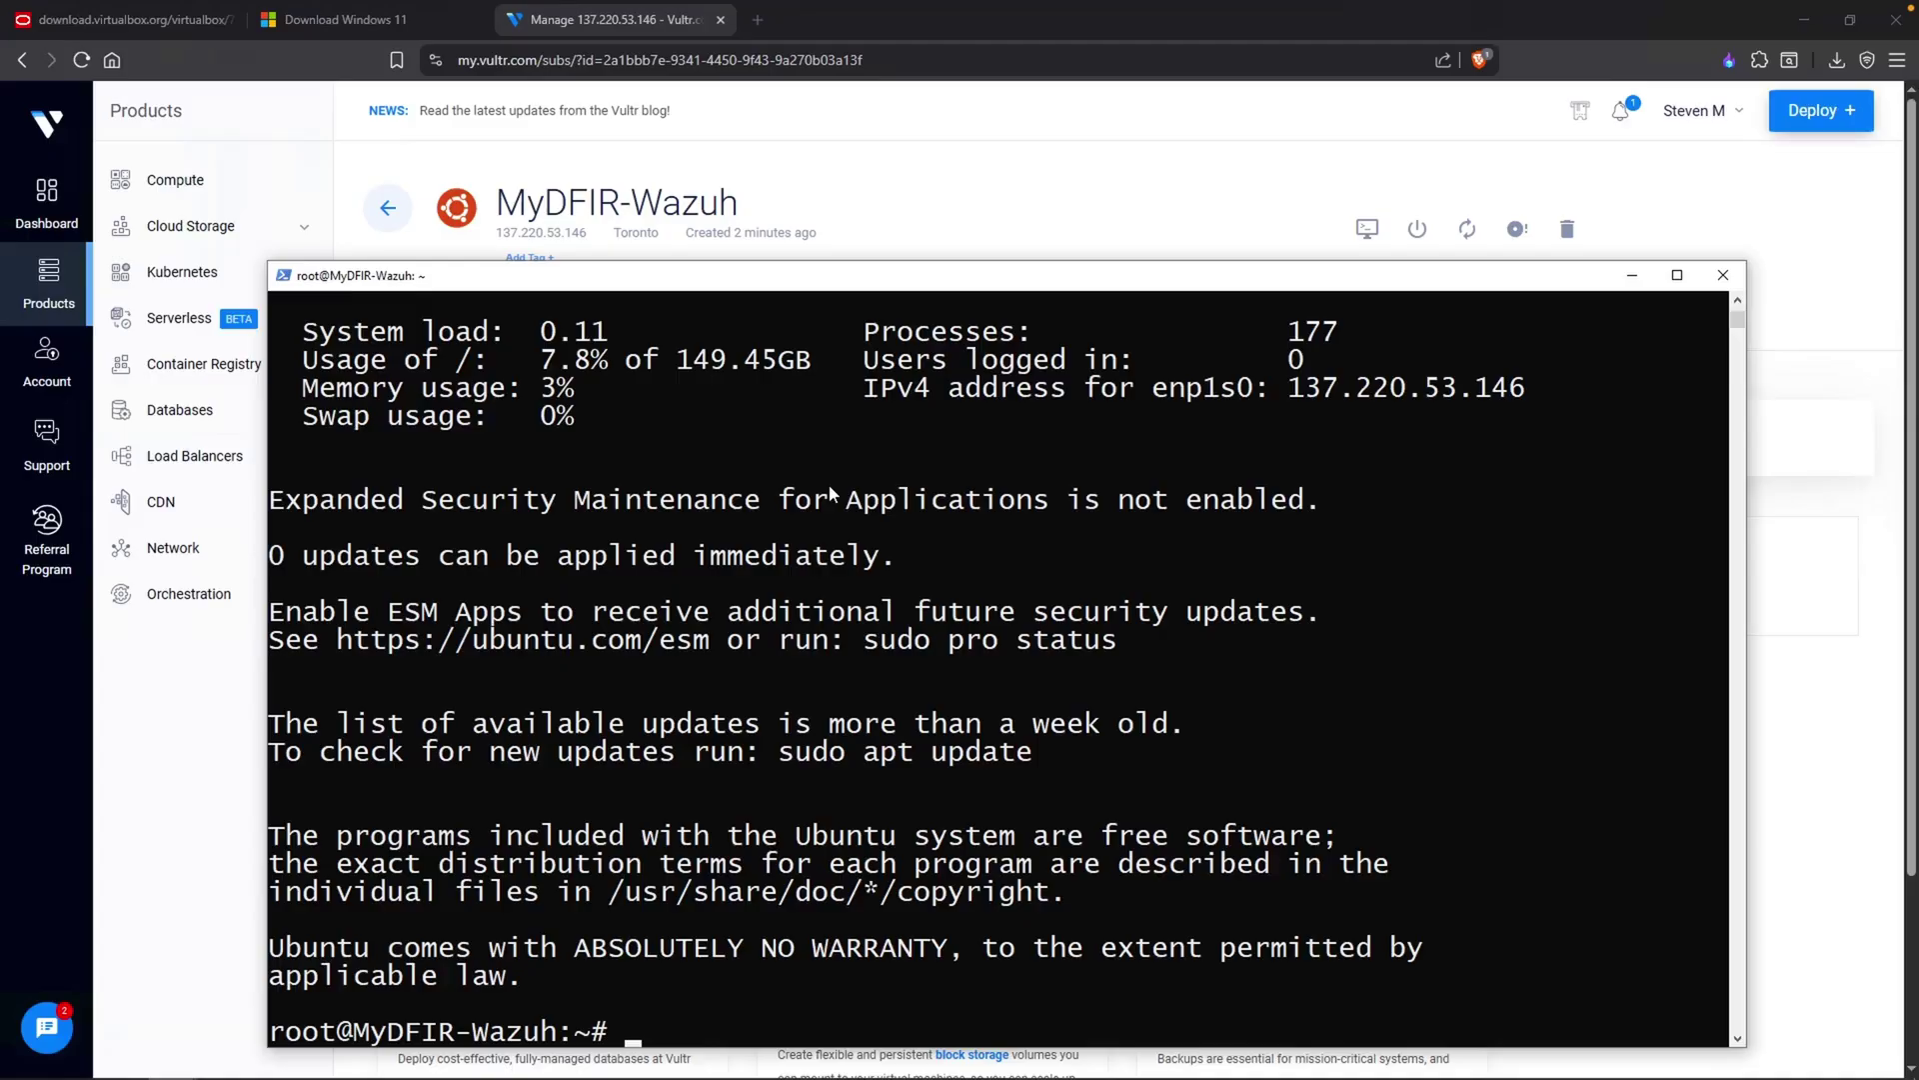
# Clear the terminal and update the Wazuh server's packages with "apt-get update && apt-get upgrade -y"
pyautogui.write('clear')
pyautogui.press('Return')
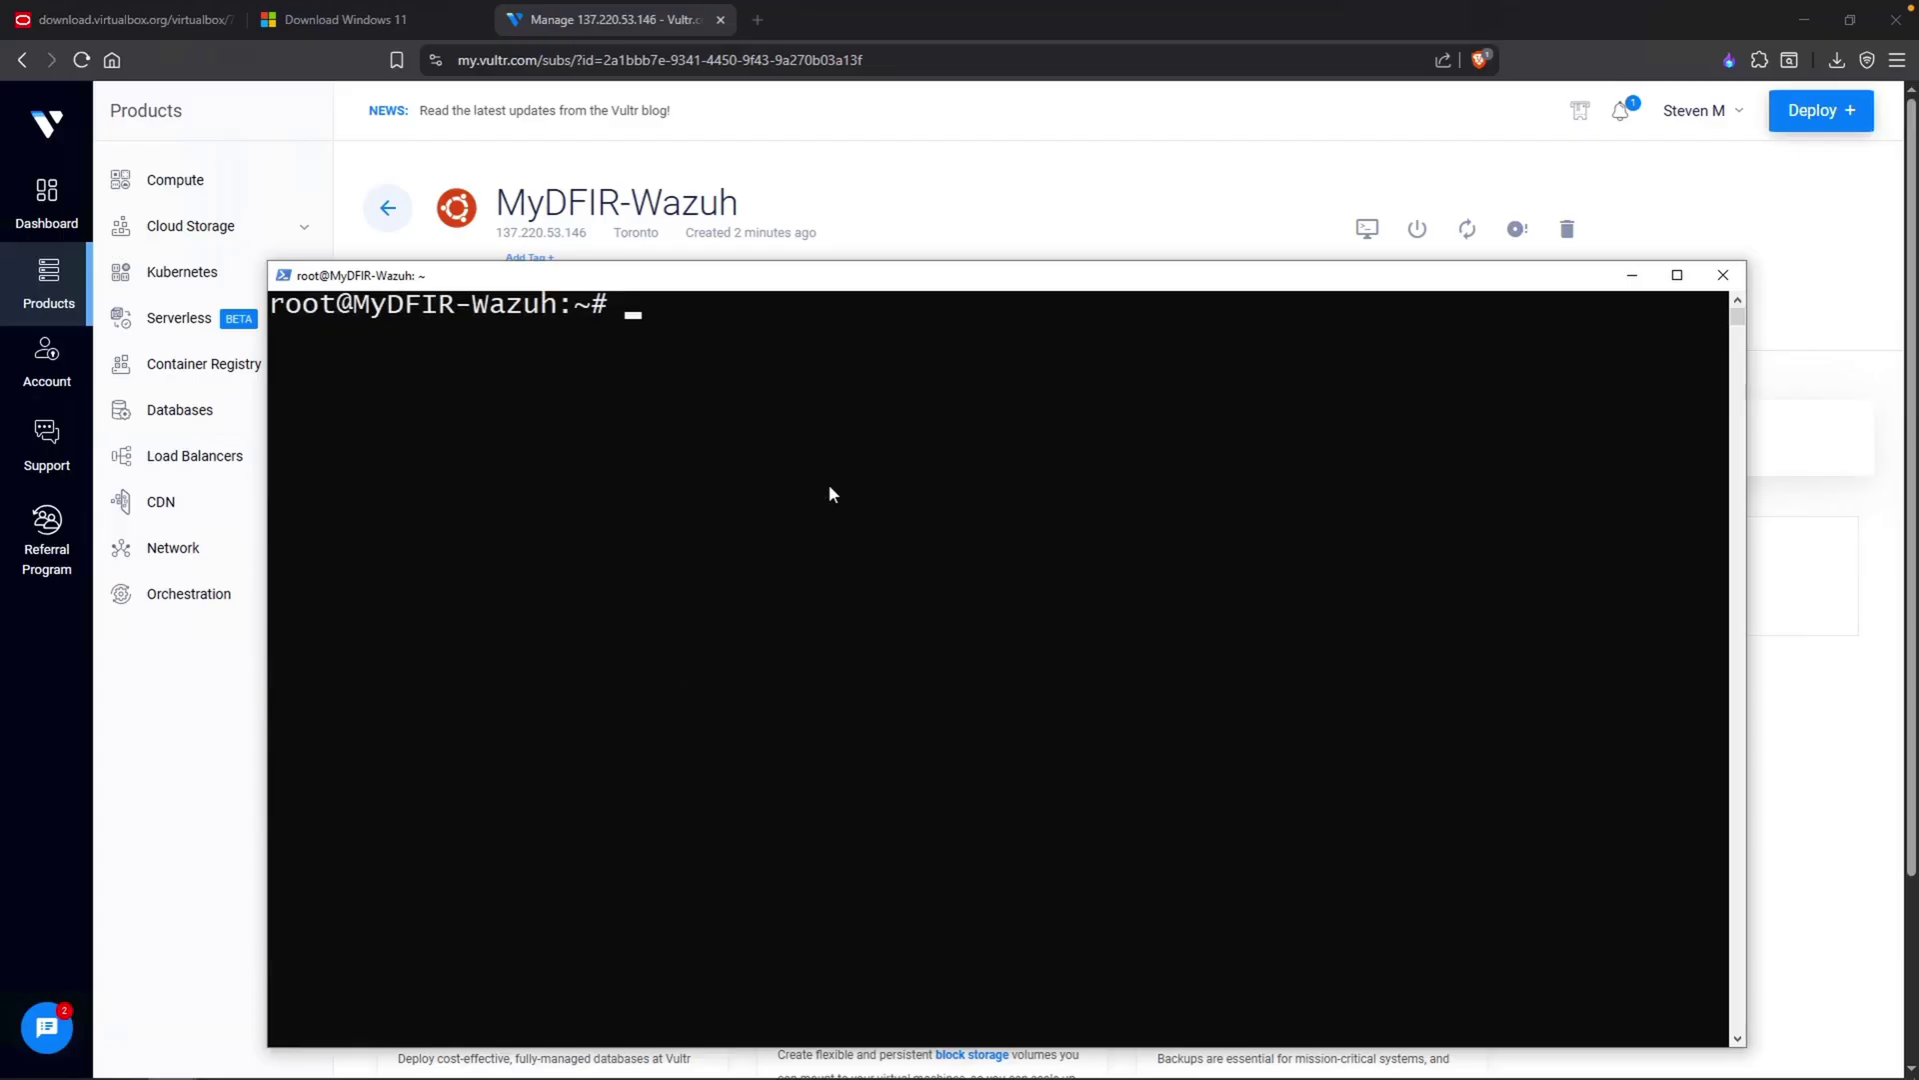
pyautogui.write('apt-get update')
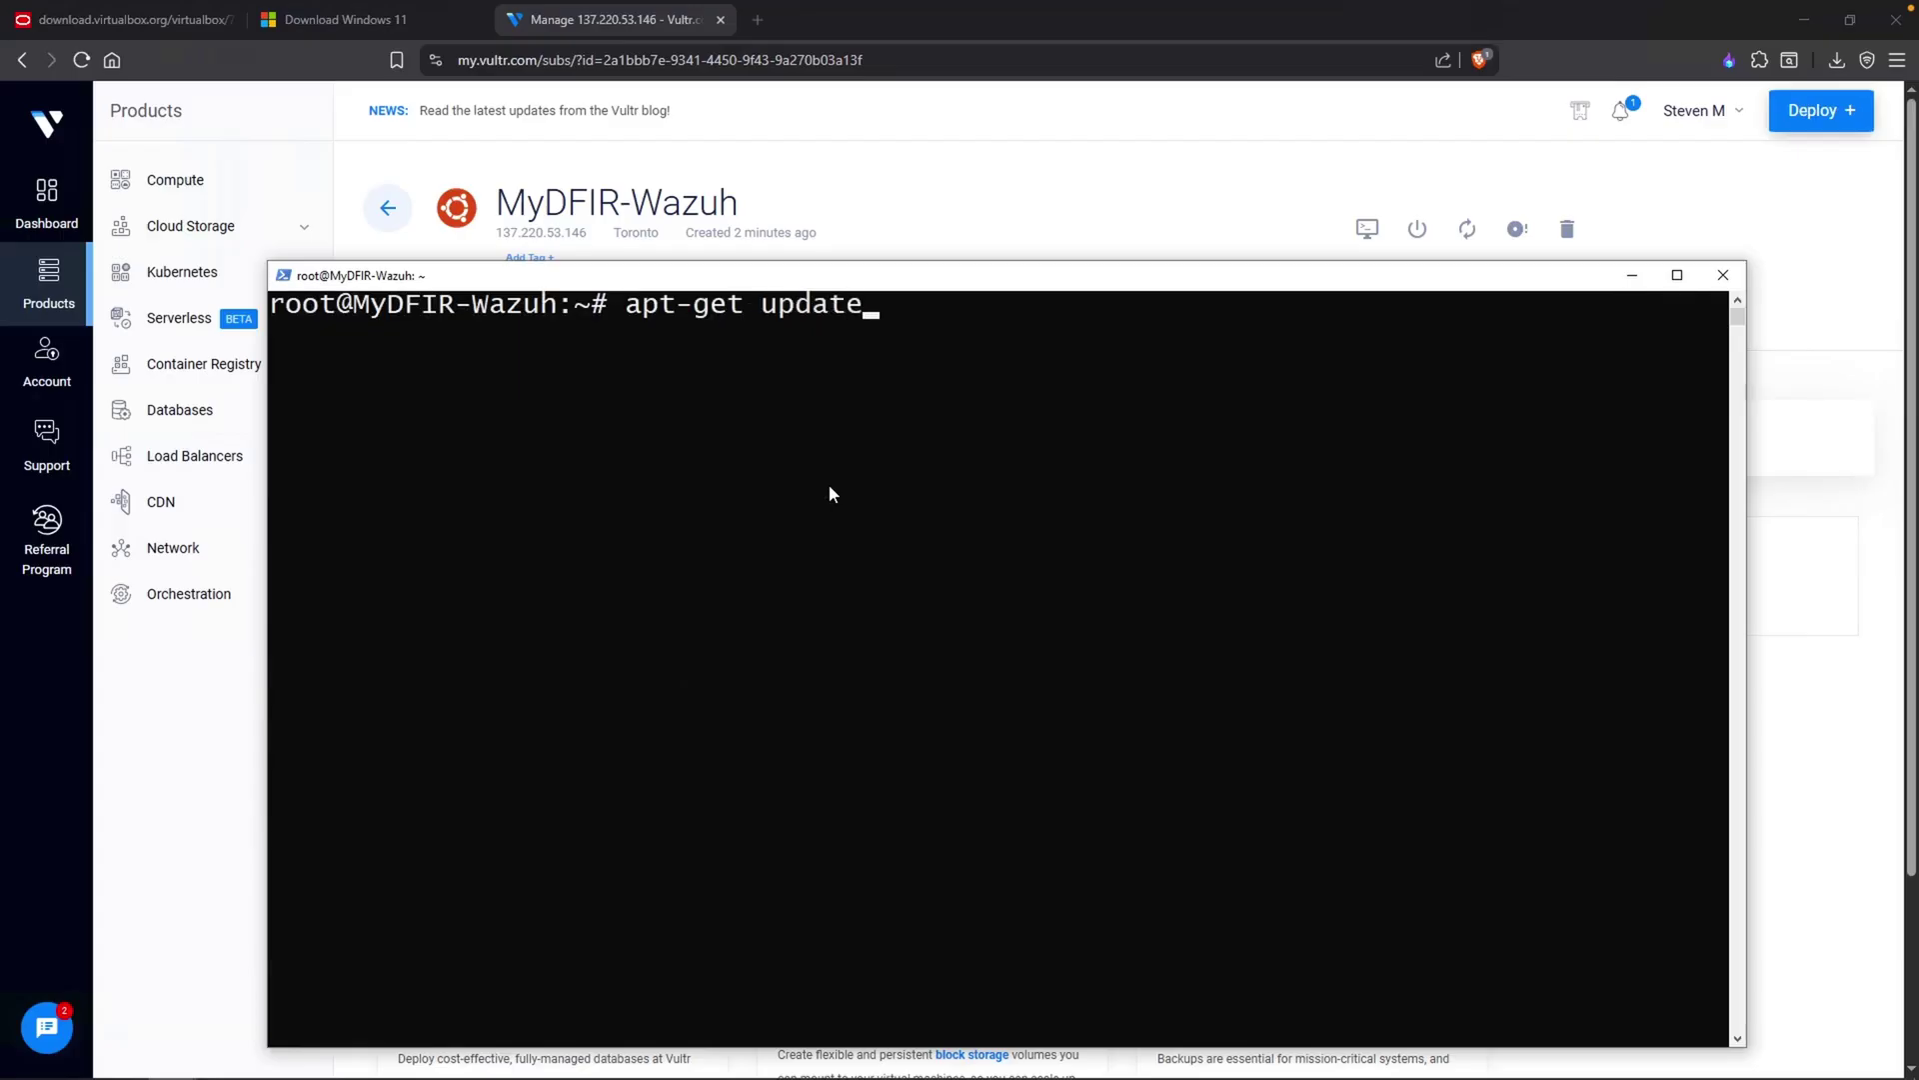
pyautogui.write(' && apt-get upgrade -y')
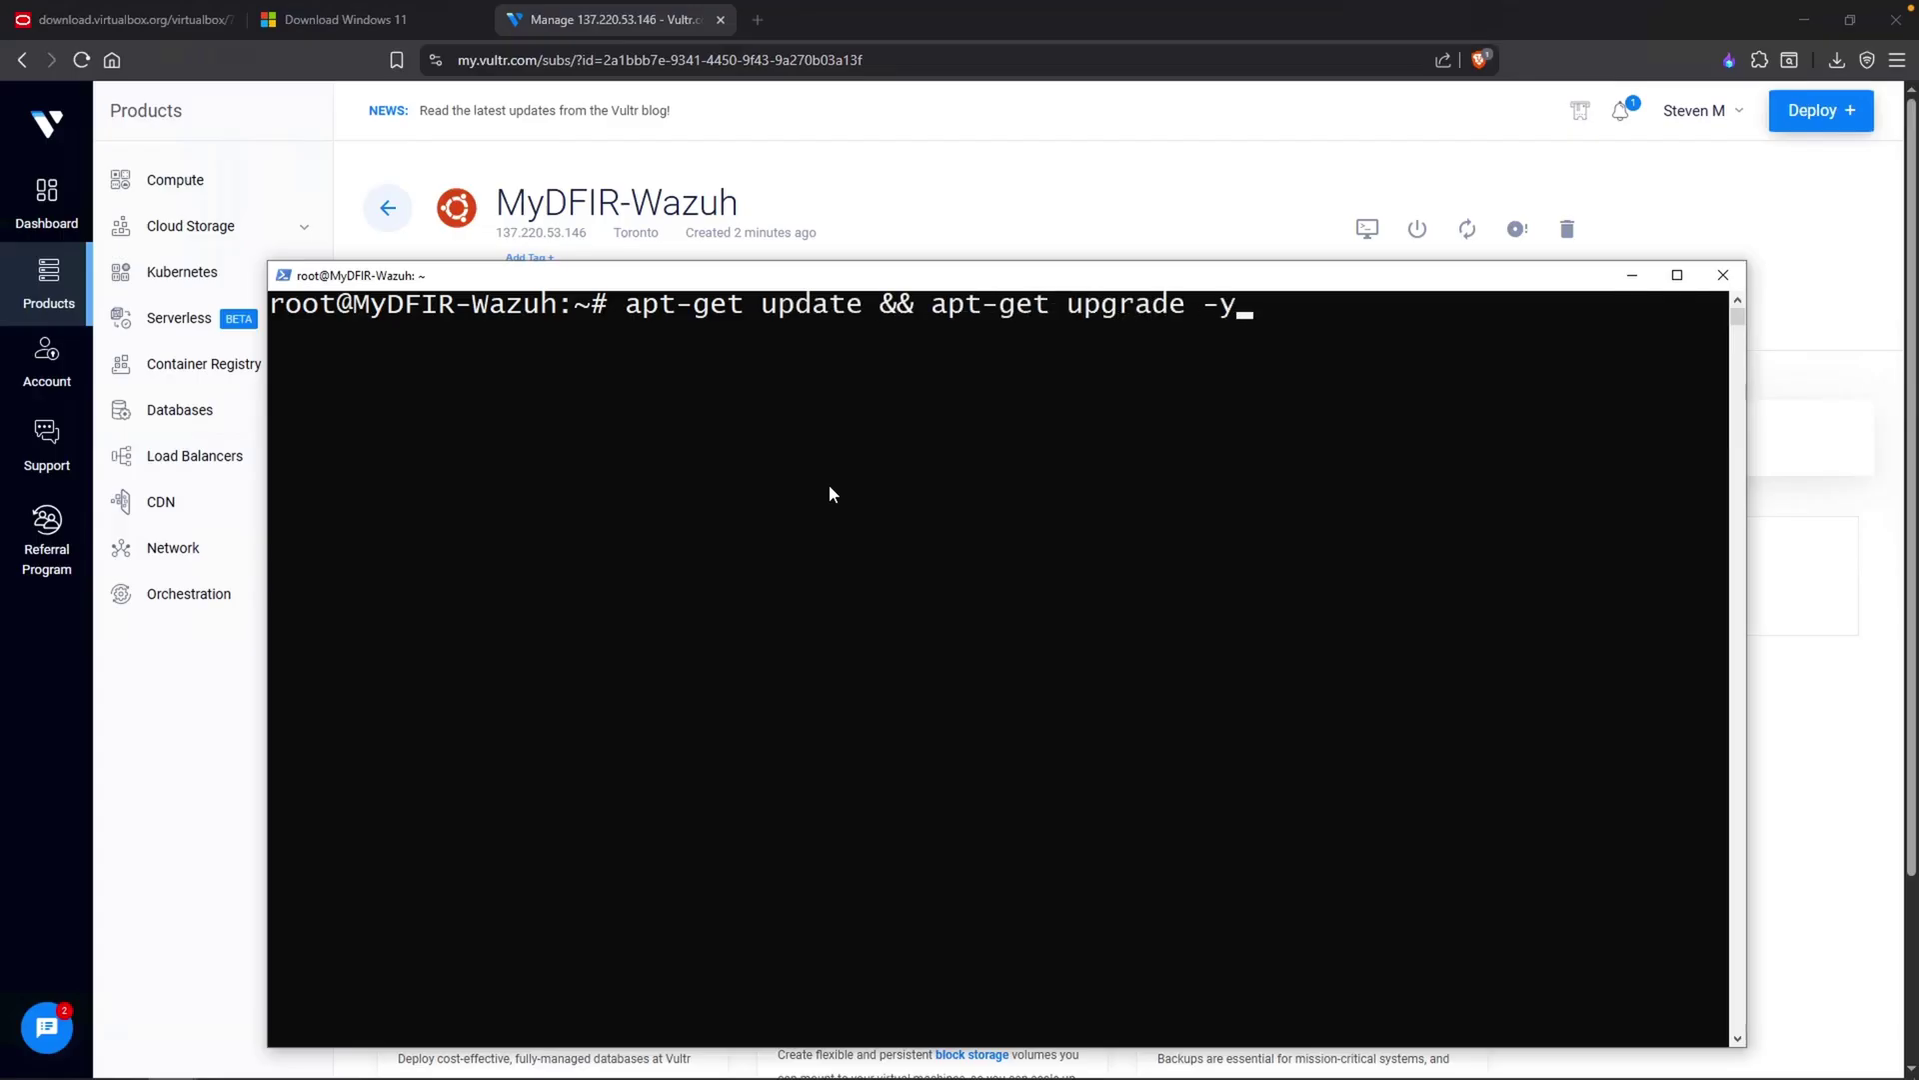
pyautogui.press('Return')
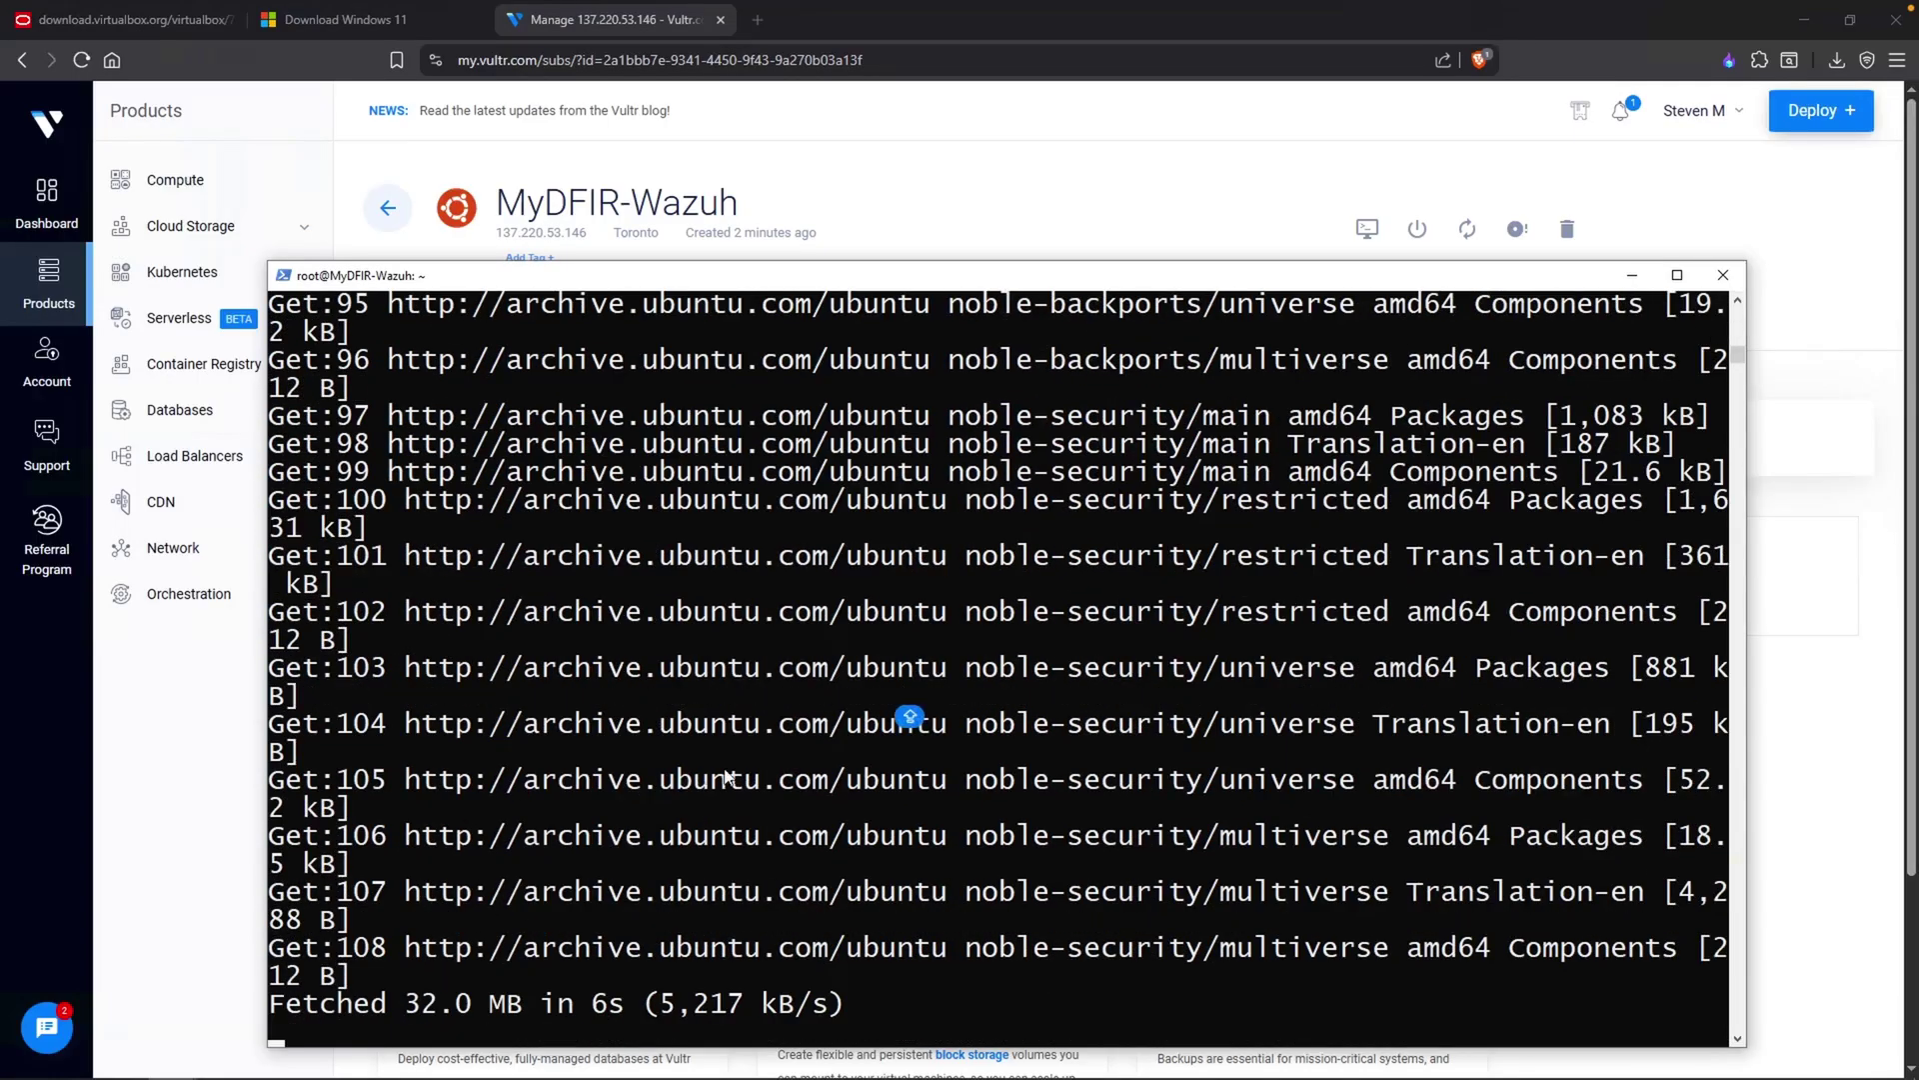
# Search the web for wazuh in a new browser tab and open the Quickstart documentation from the Wazuh install page
pyautogui.click(739, 30)
pyautogui.click(757, 20)
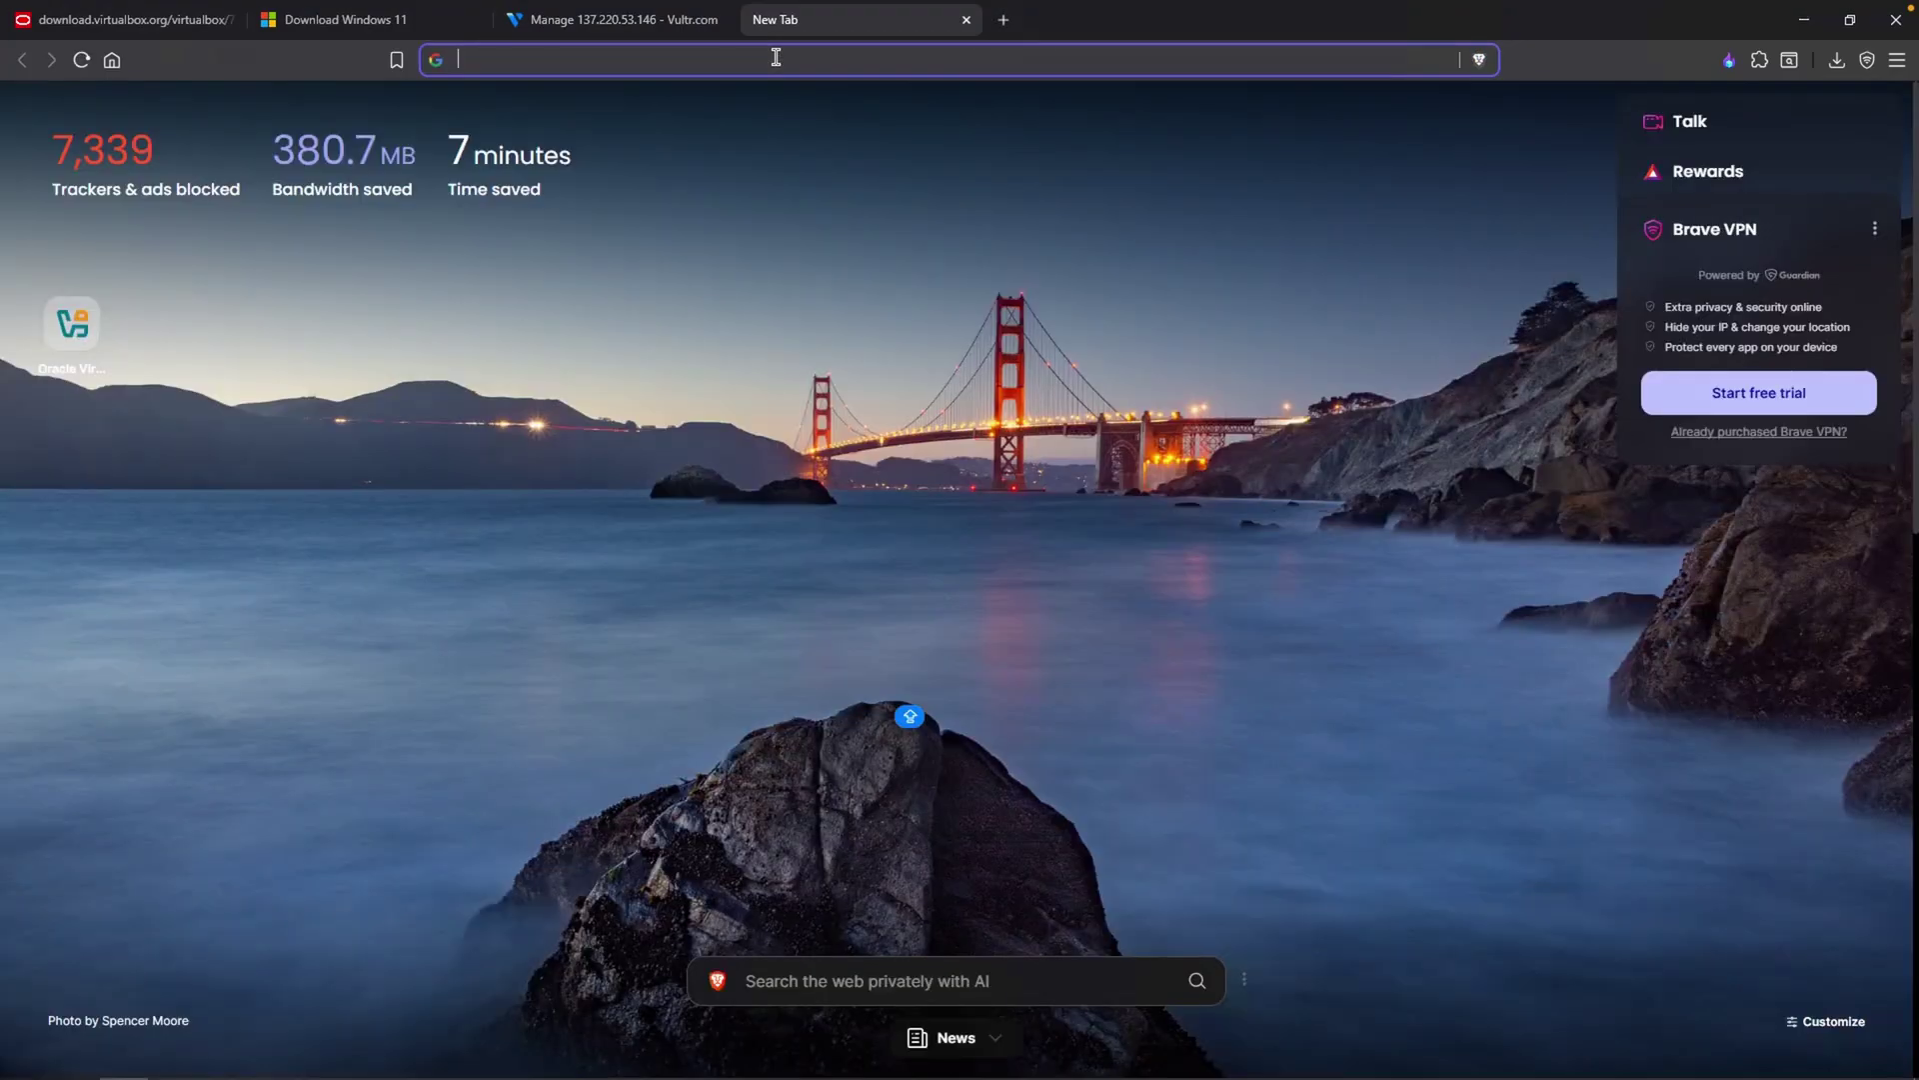
pyautogui.write('wazuh')
pyautogui.press('Return')
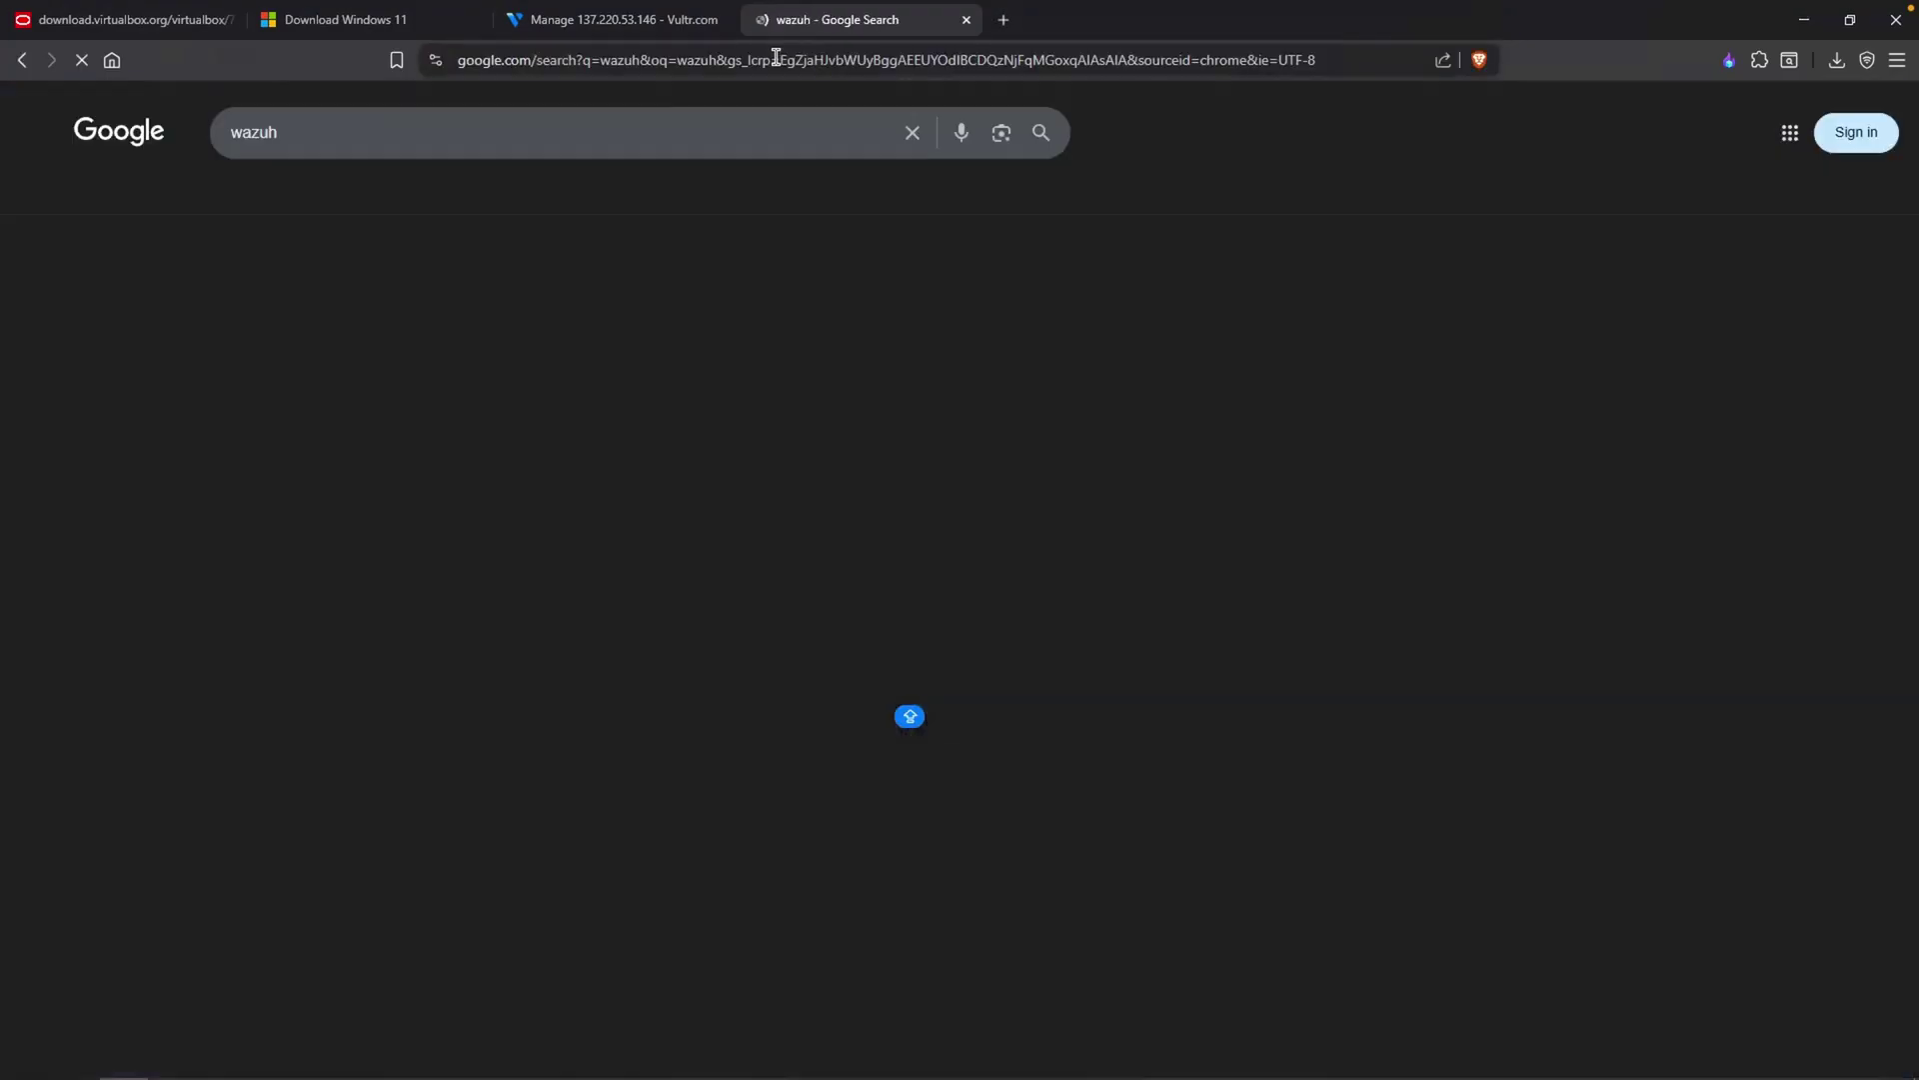
pyautogui.click(333, 410)
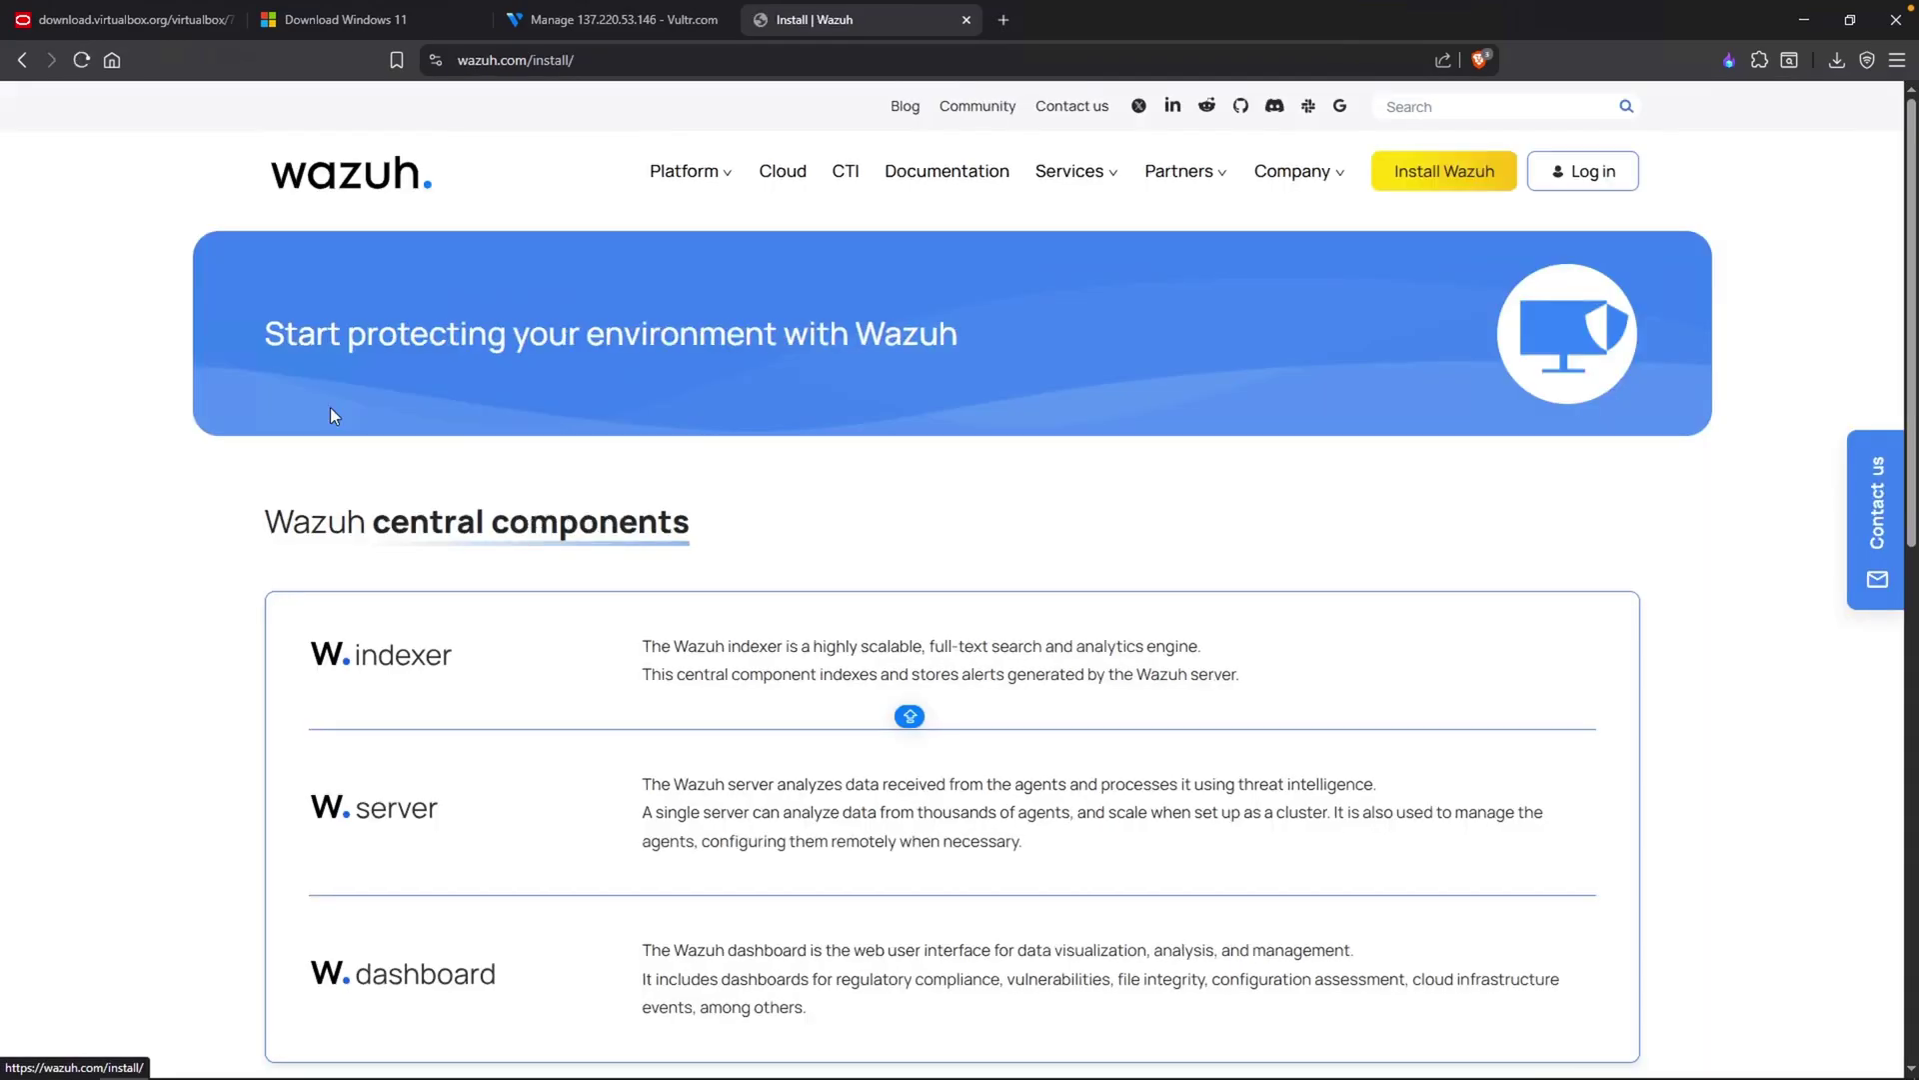
pyautogui.scroll(-3, 967, 463)
pyautogui.scroll(-2, 967, 463)
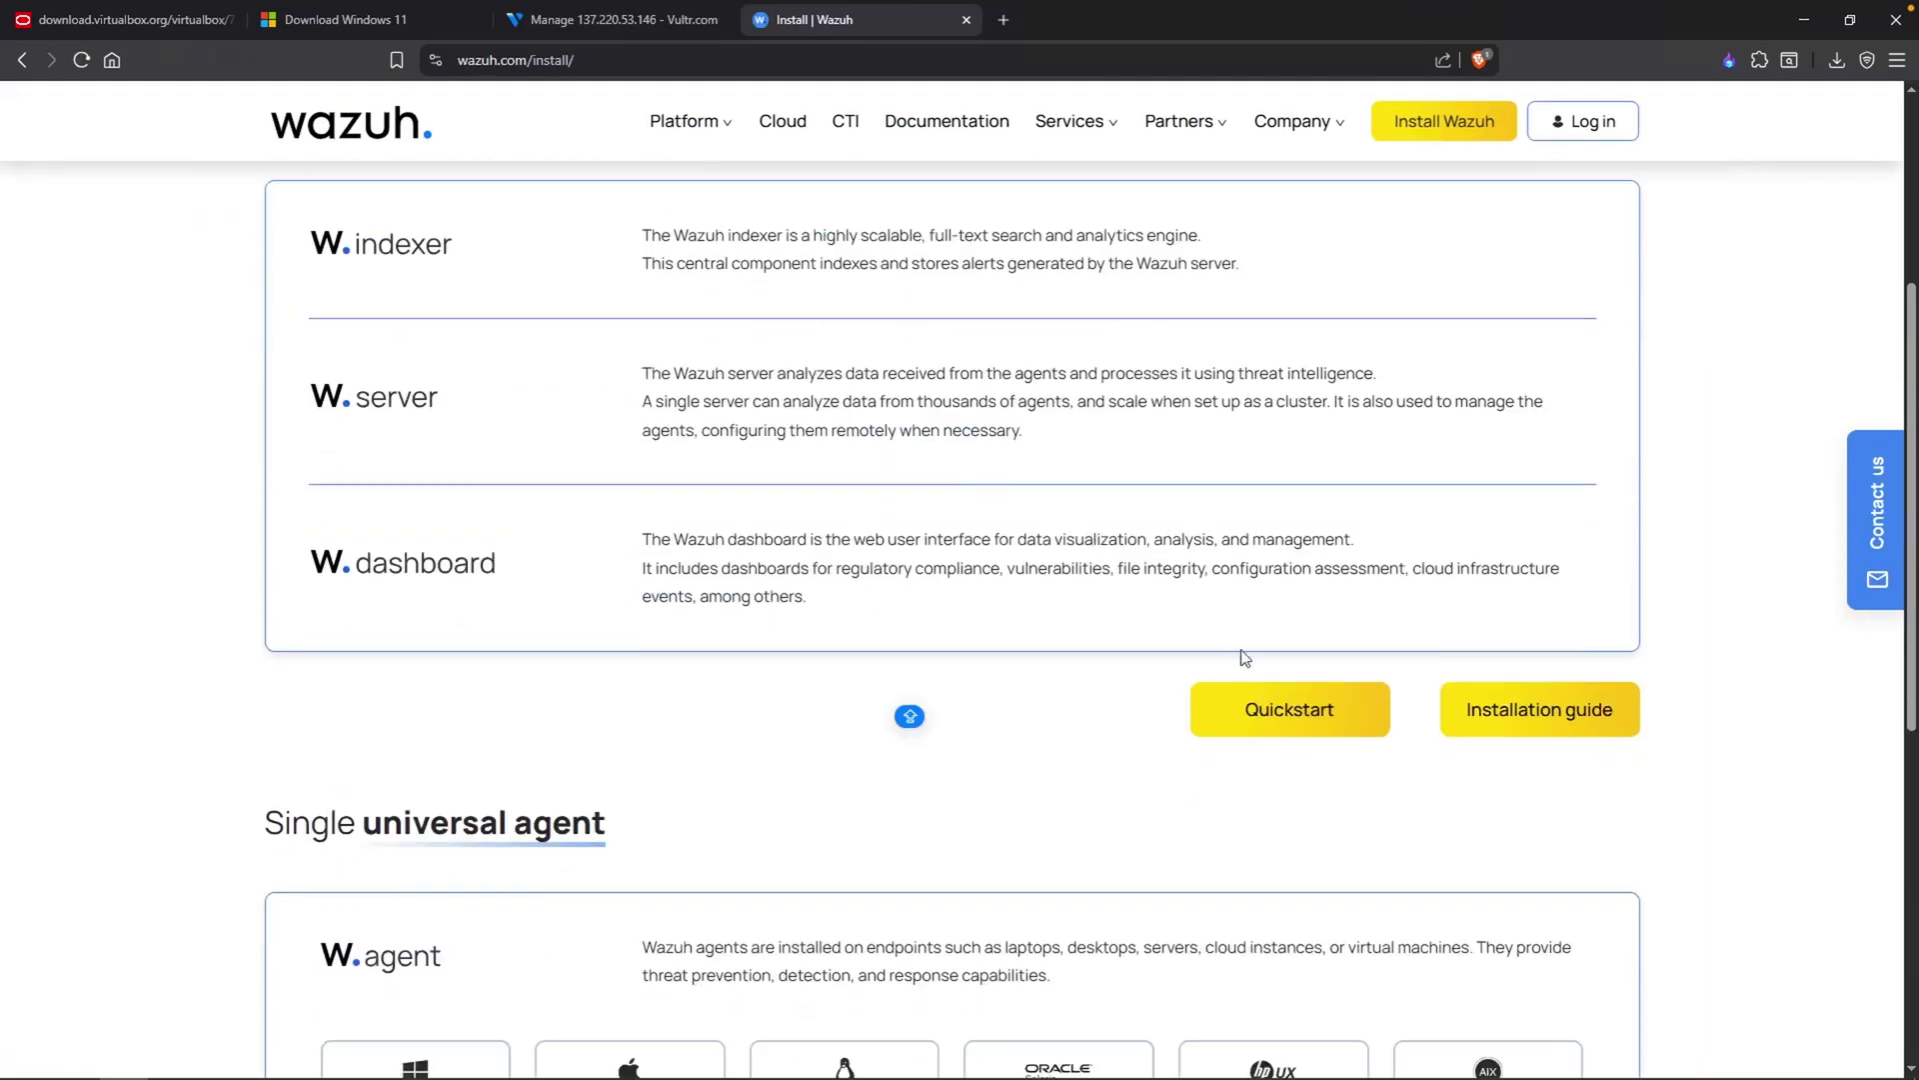
pyautogui.click(1272, 714)
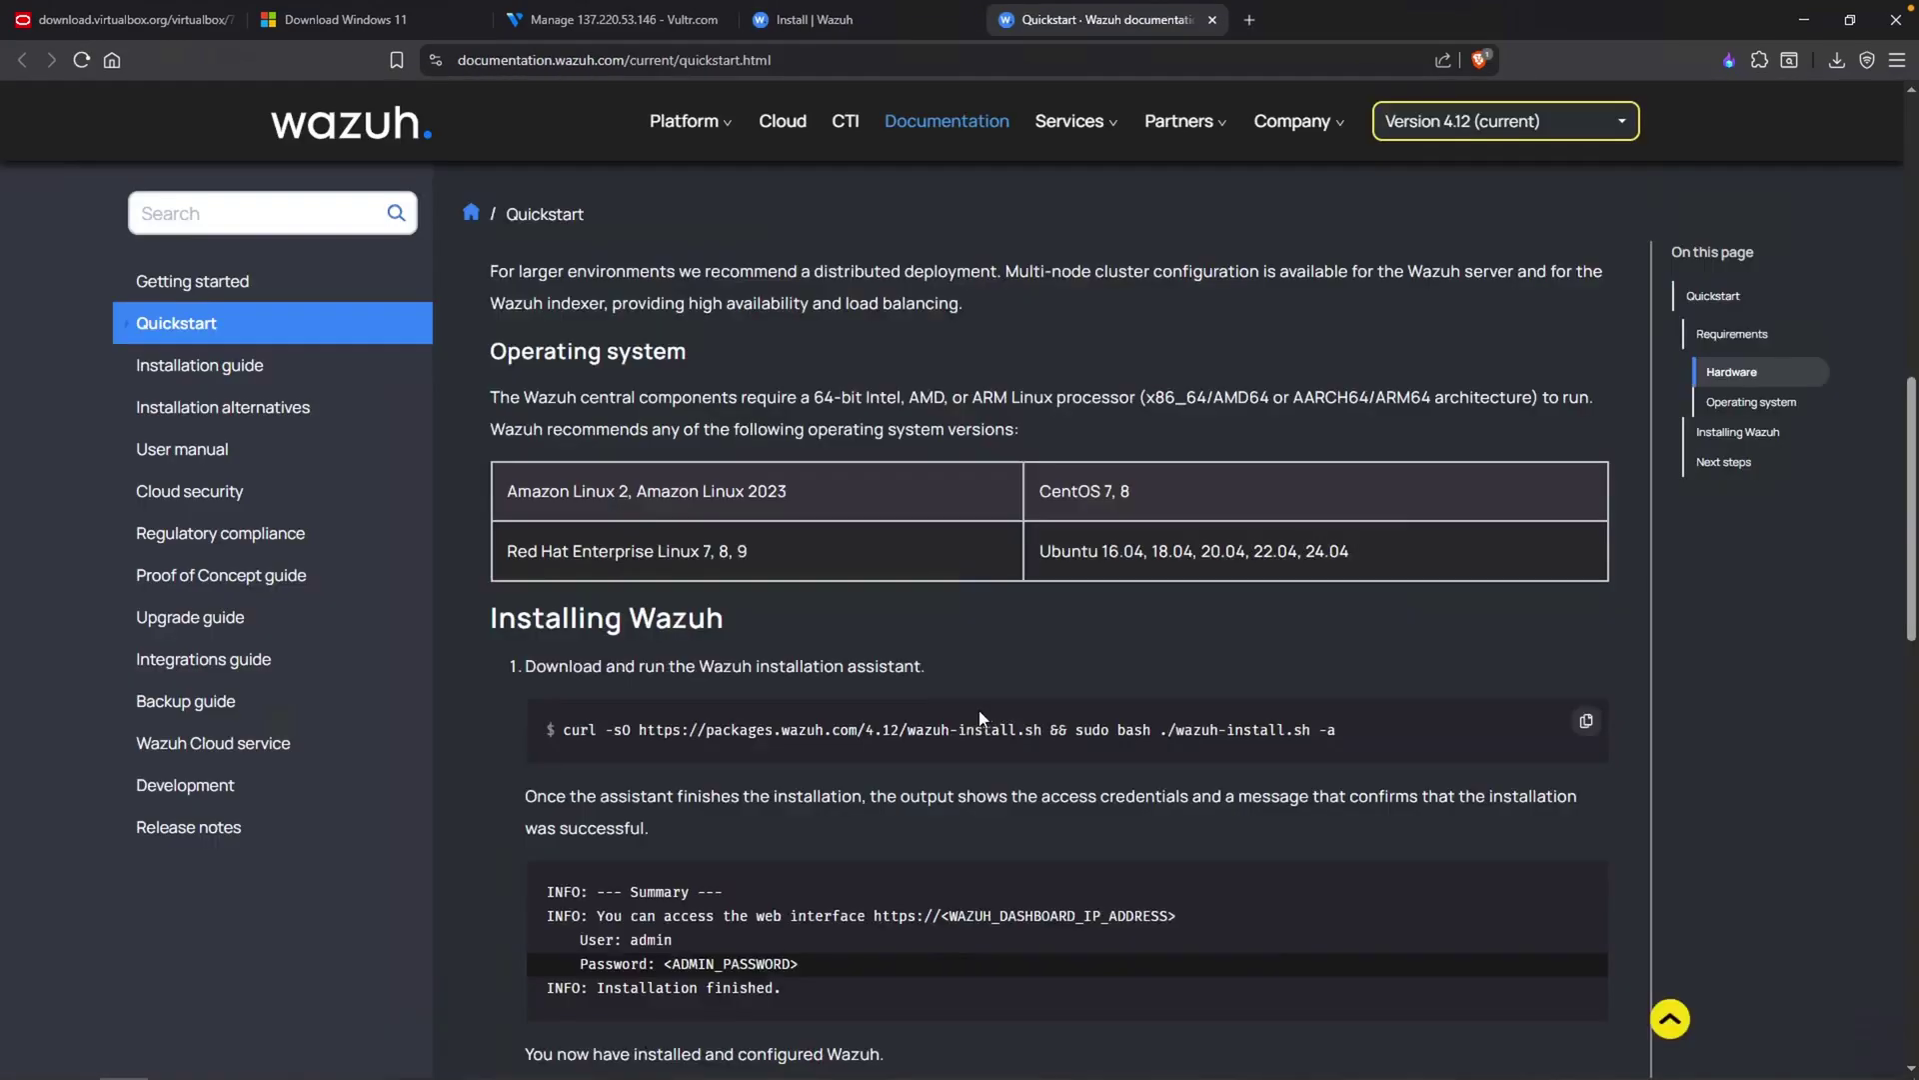
# Find the Installing Wazuh section in the Quickstart and copy the installation assistant command
pyautogui.scroll(-2, 644, 614)
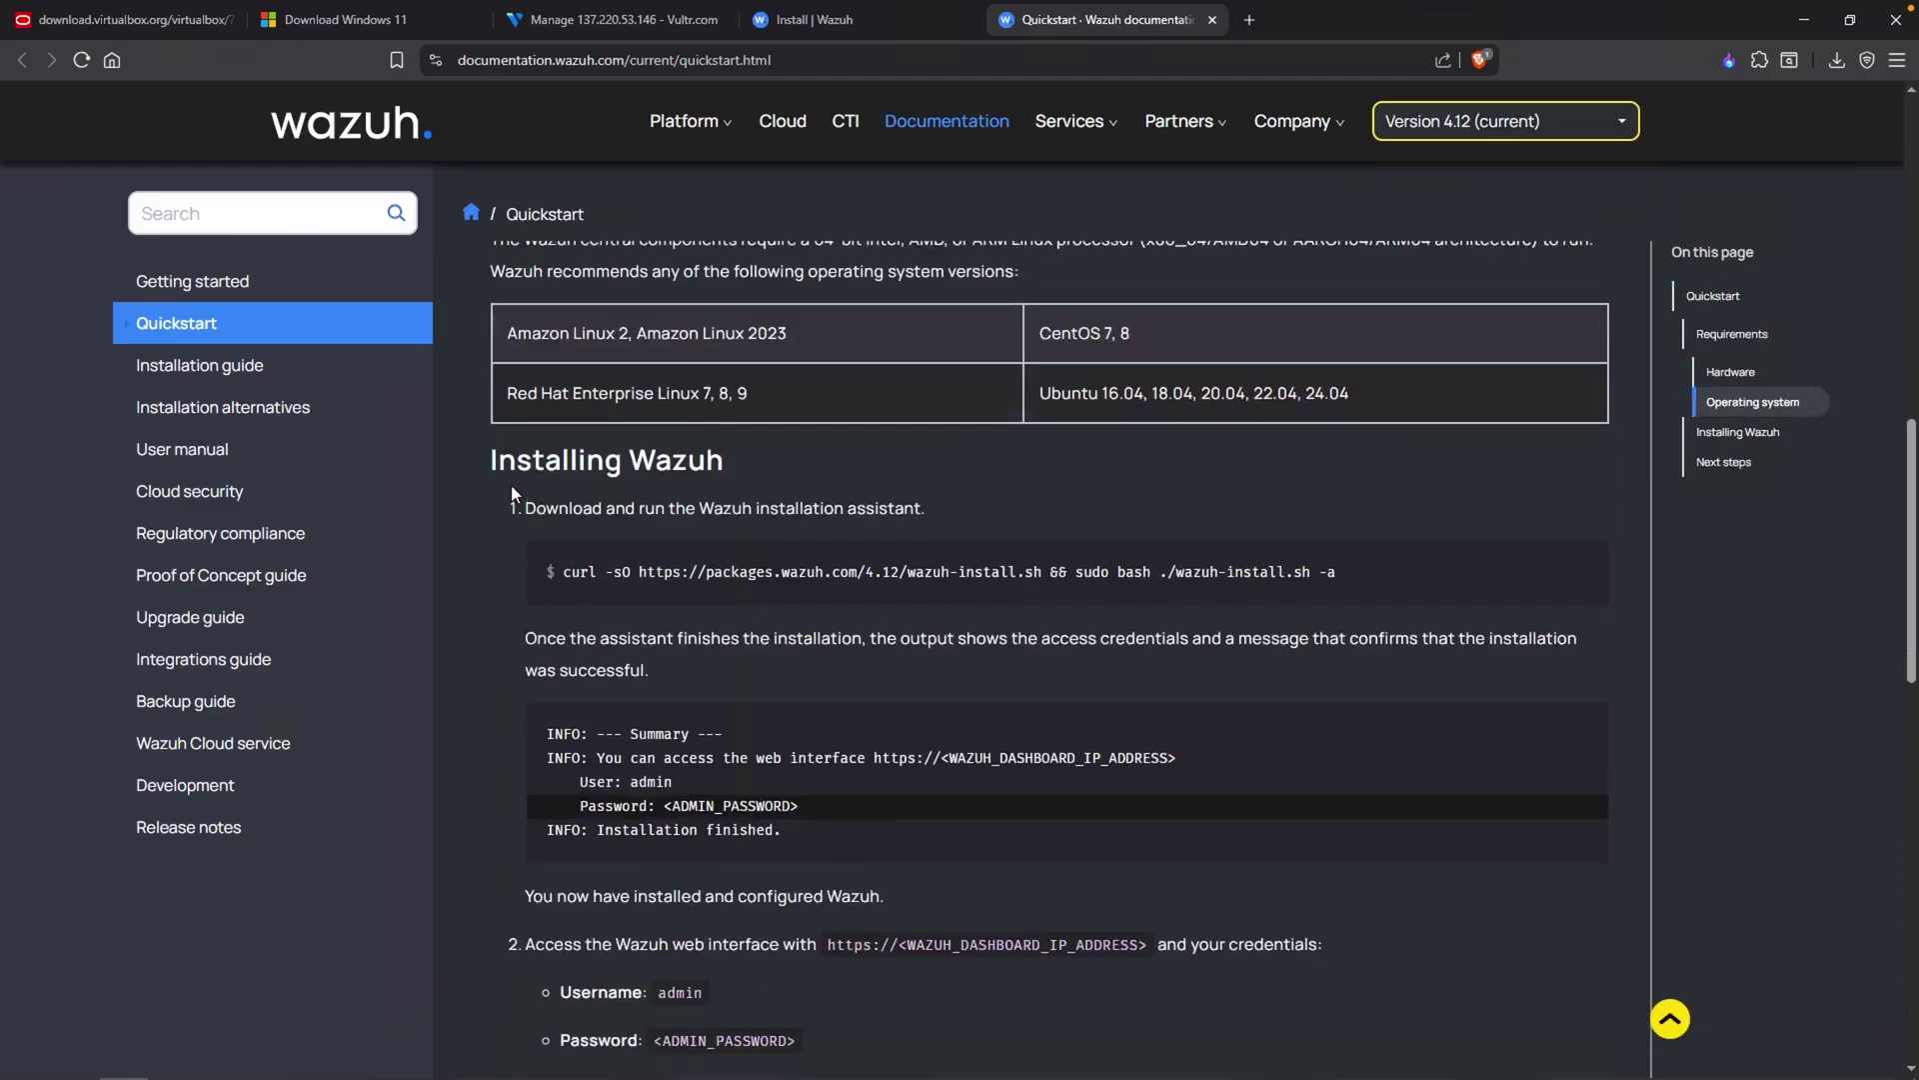
pyautogui.moveTo(525, 510); pyautogui.dragTo(920, 512)
pyautogui.click(1479, 598)
pyautogui.click(1588, 565)
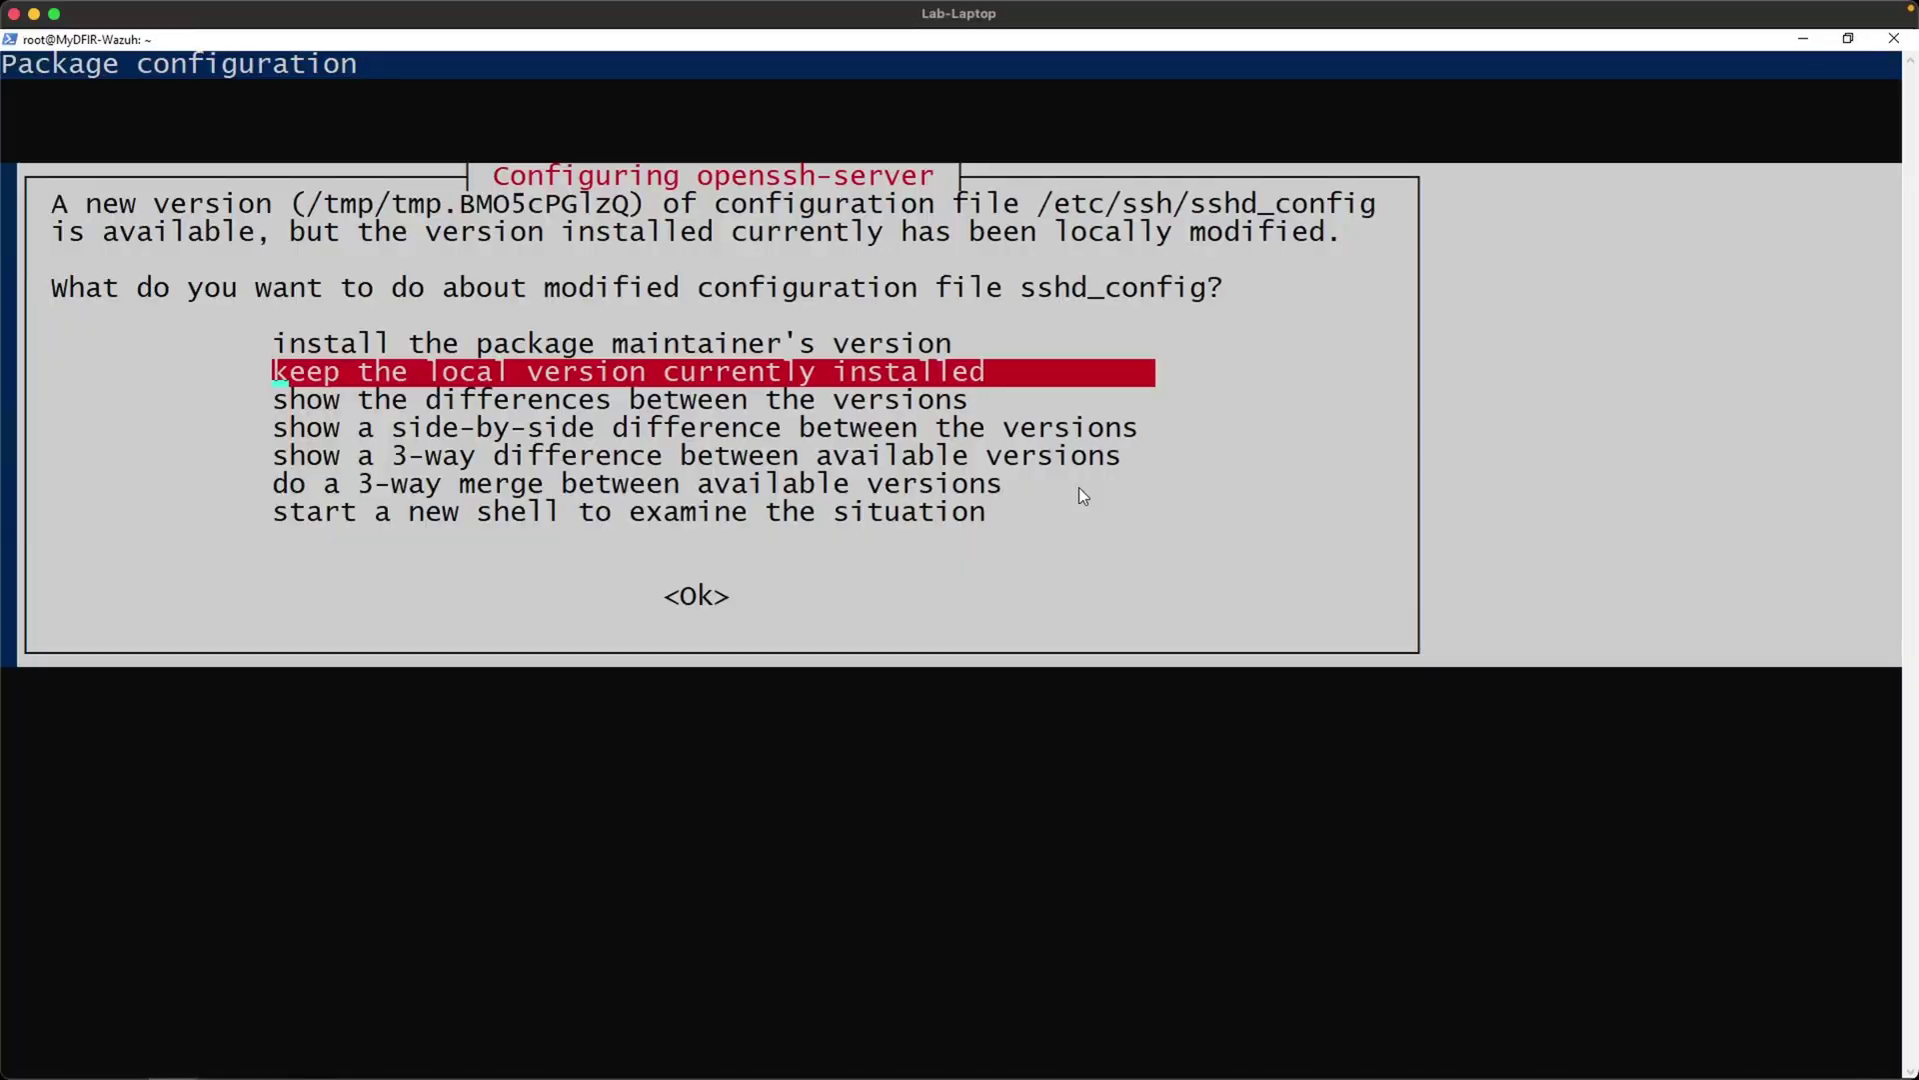
# Keep the locally installed version of sshd_config during the package upgrade and clear the terminal when it finishes
pyautogui.press('Return')
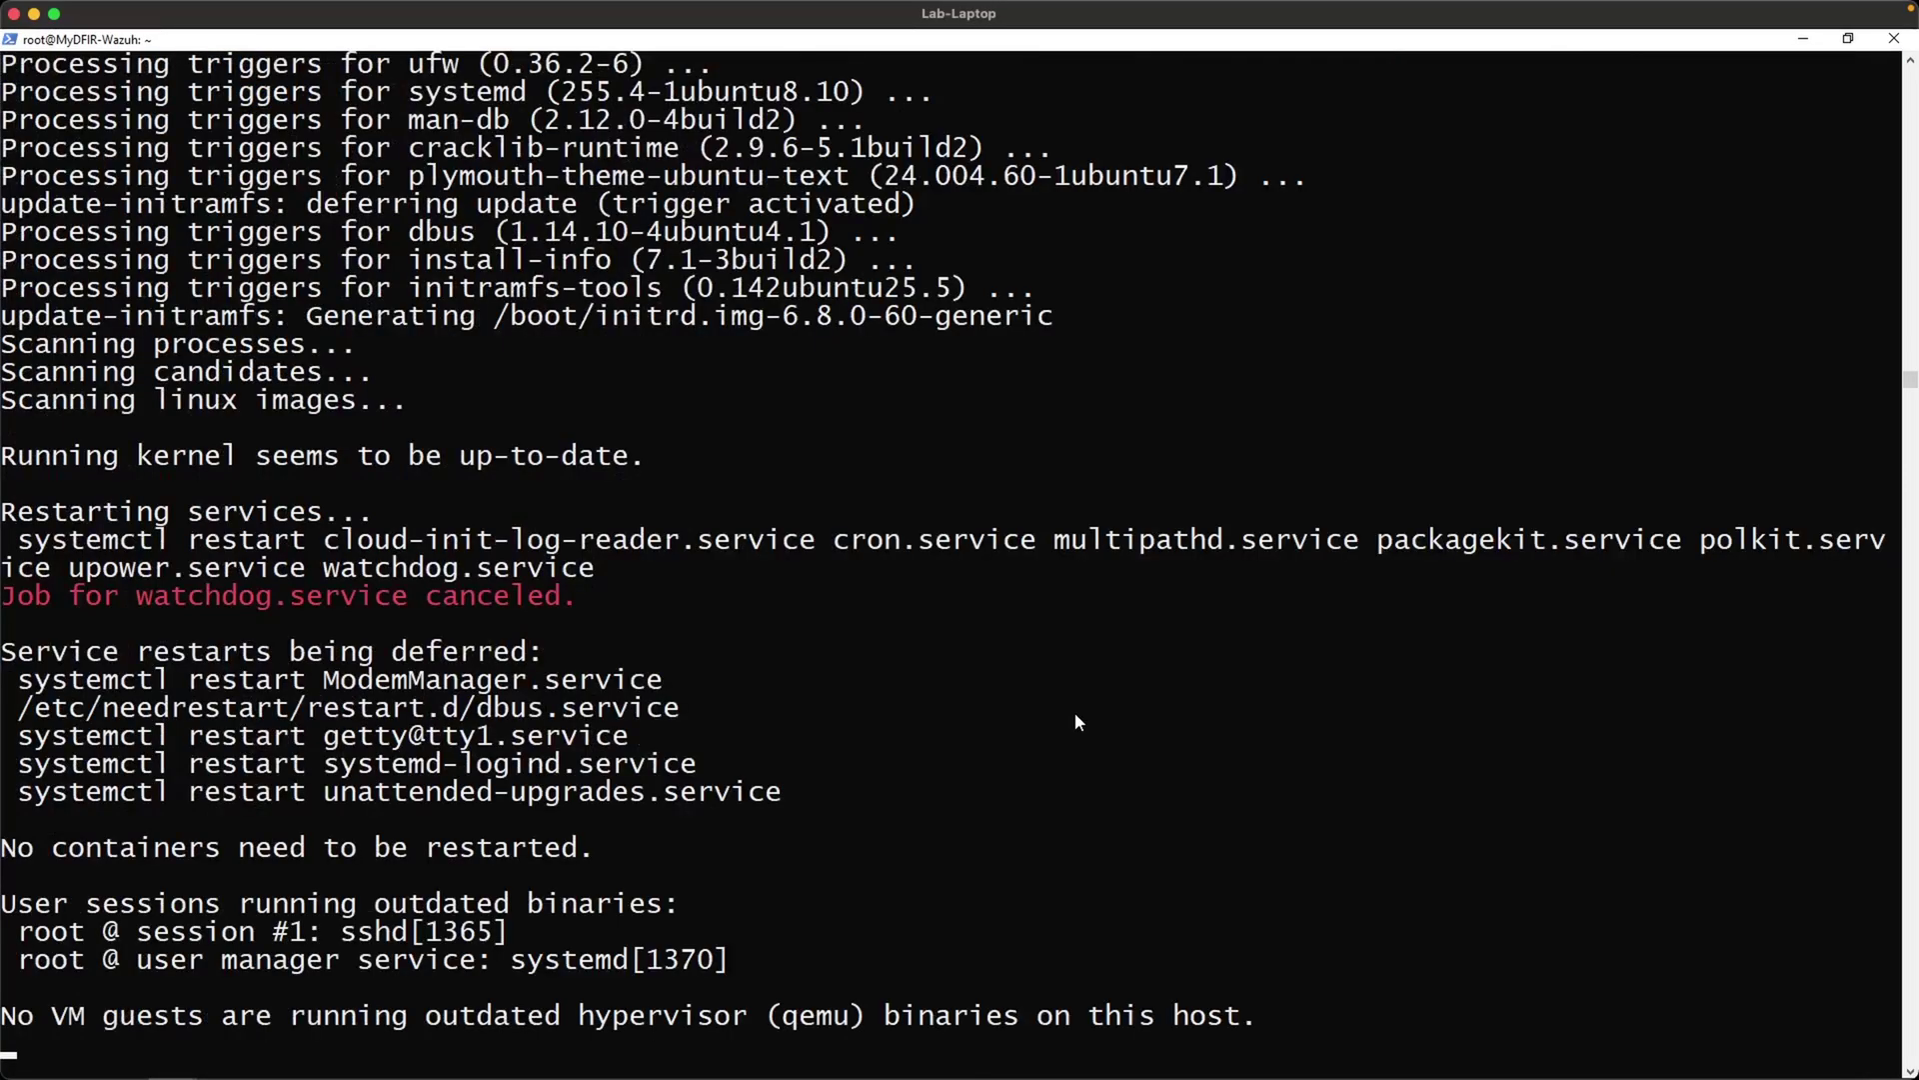
pyautogui.press('Return')
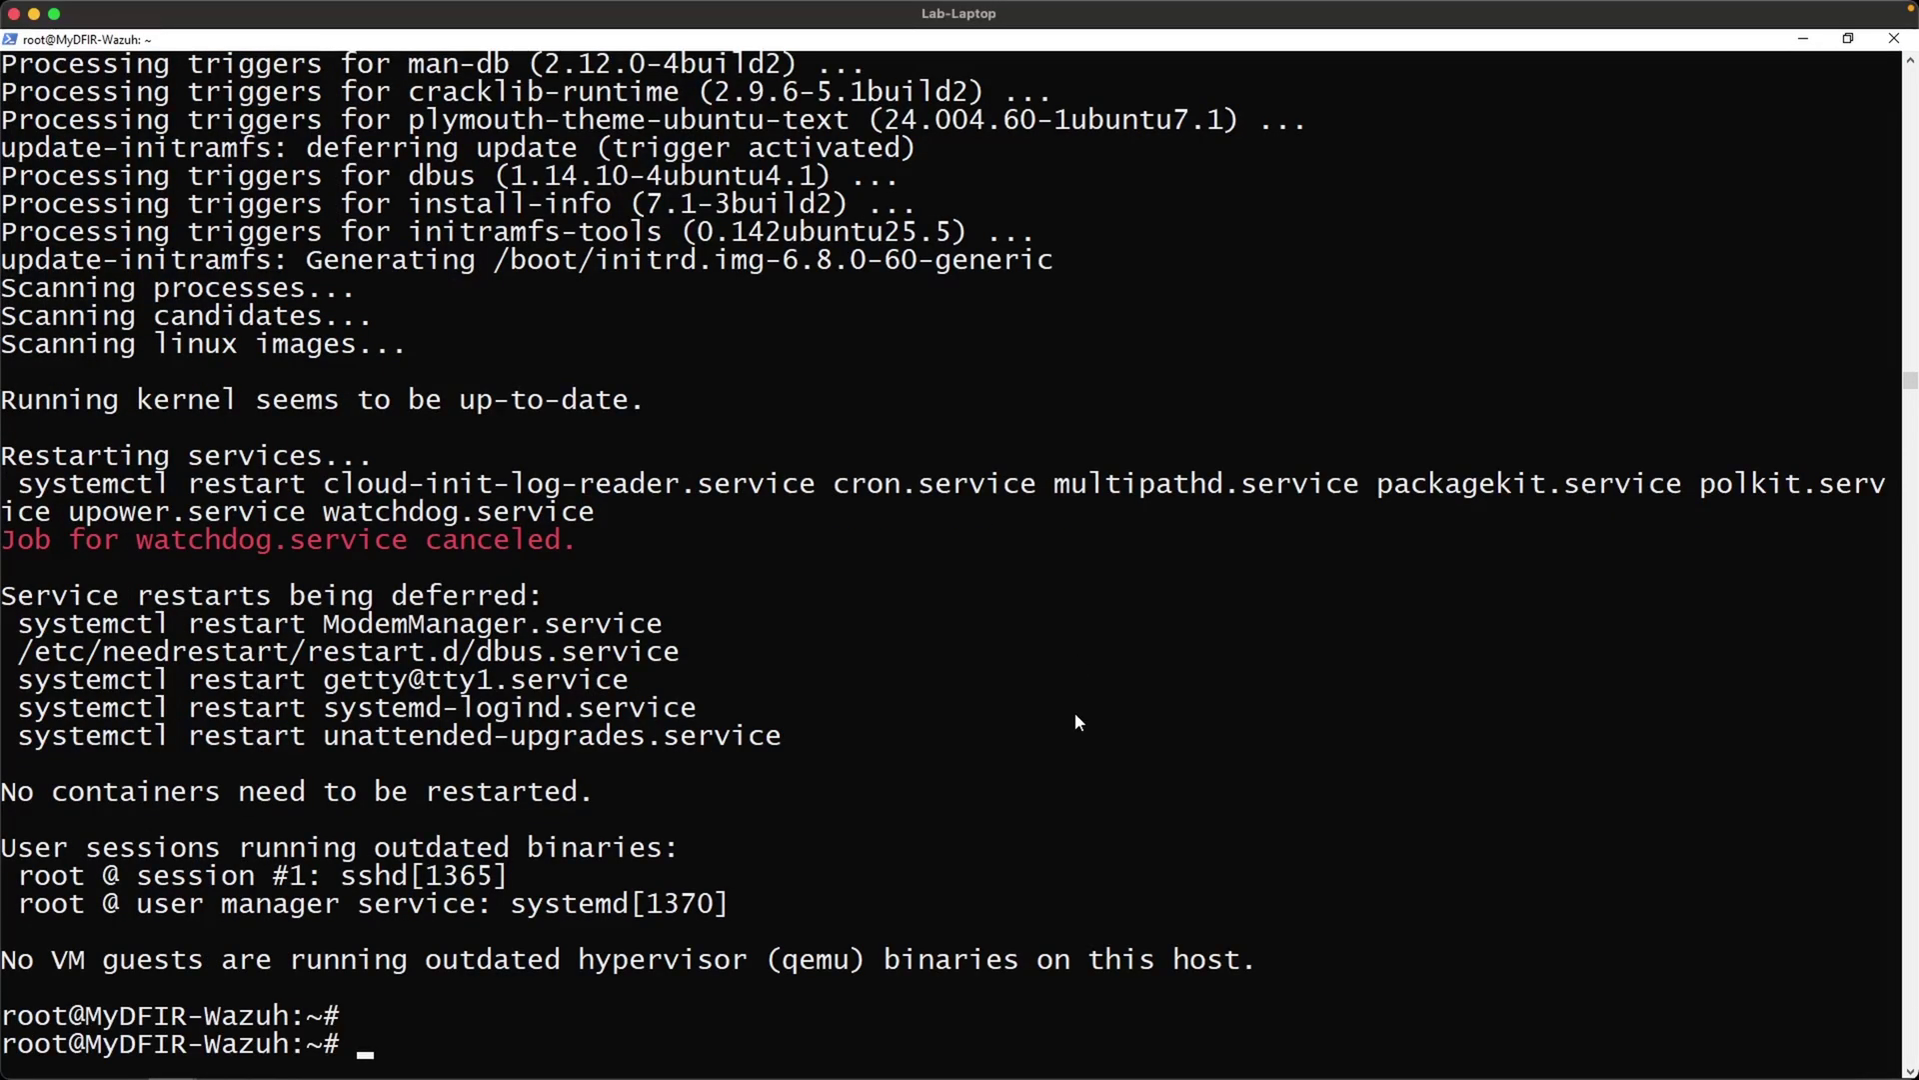
pyautogui.write('clear')
pyautogui.press('Return')
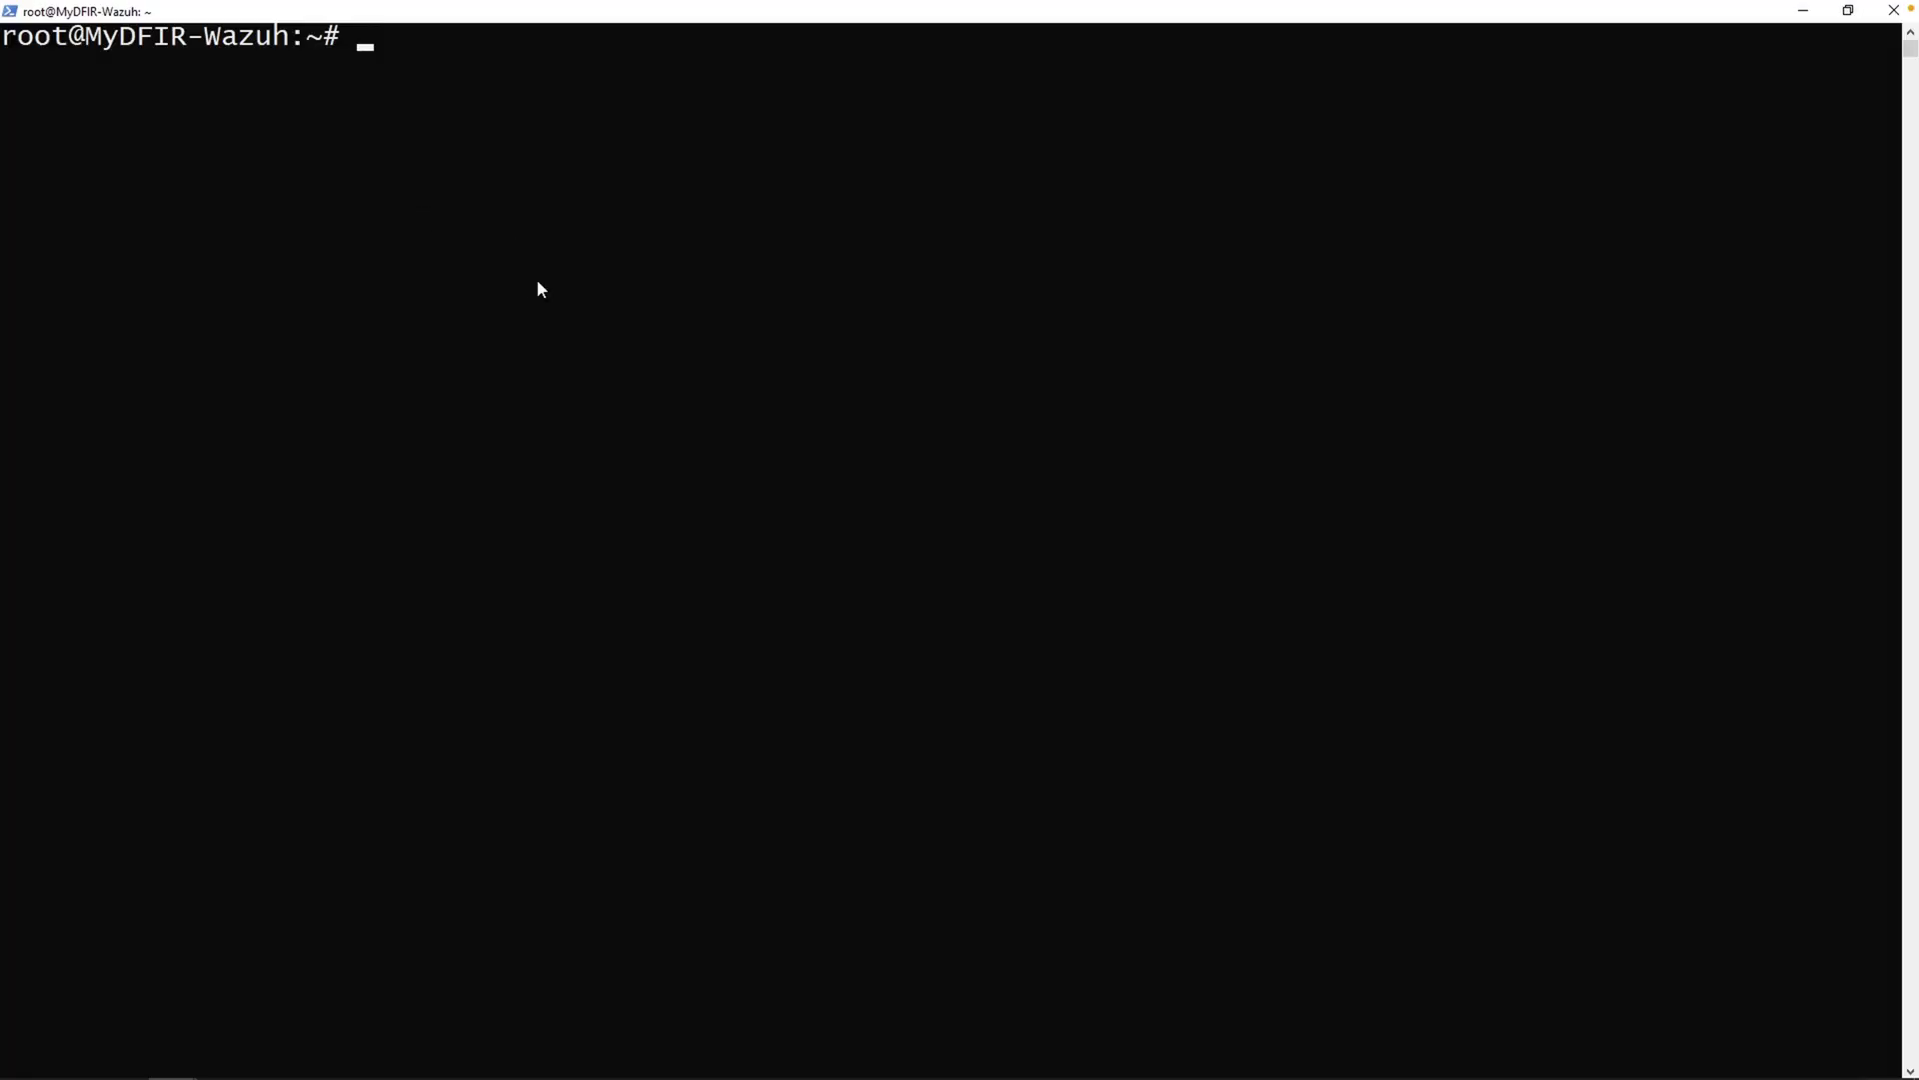
# Copy the installation assistant command from the Wazuh Quickstart and run it in the Wazuh server's terminal
pyautogui.click(536, 285)
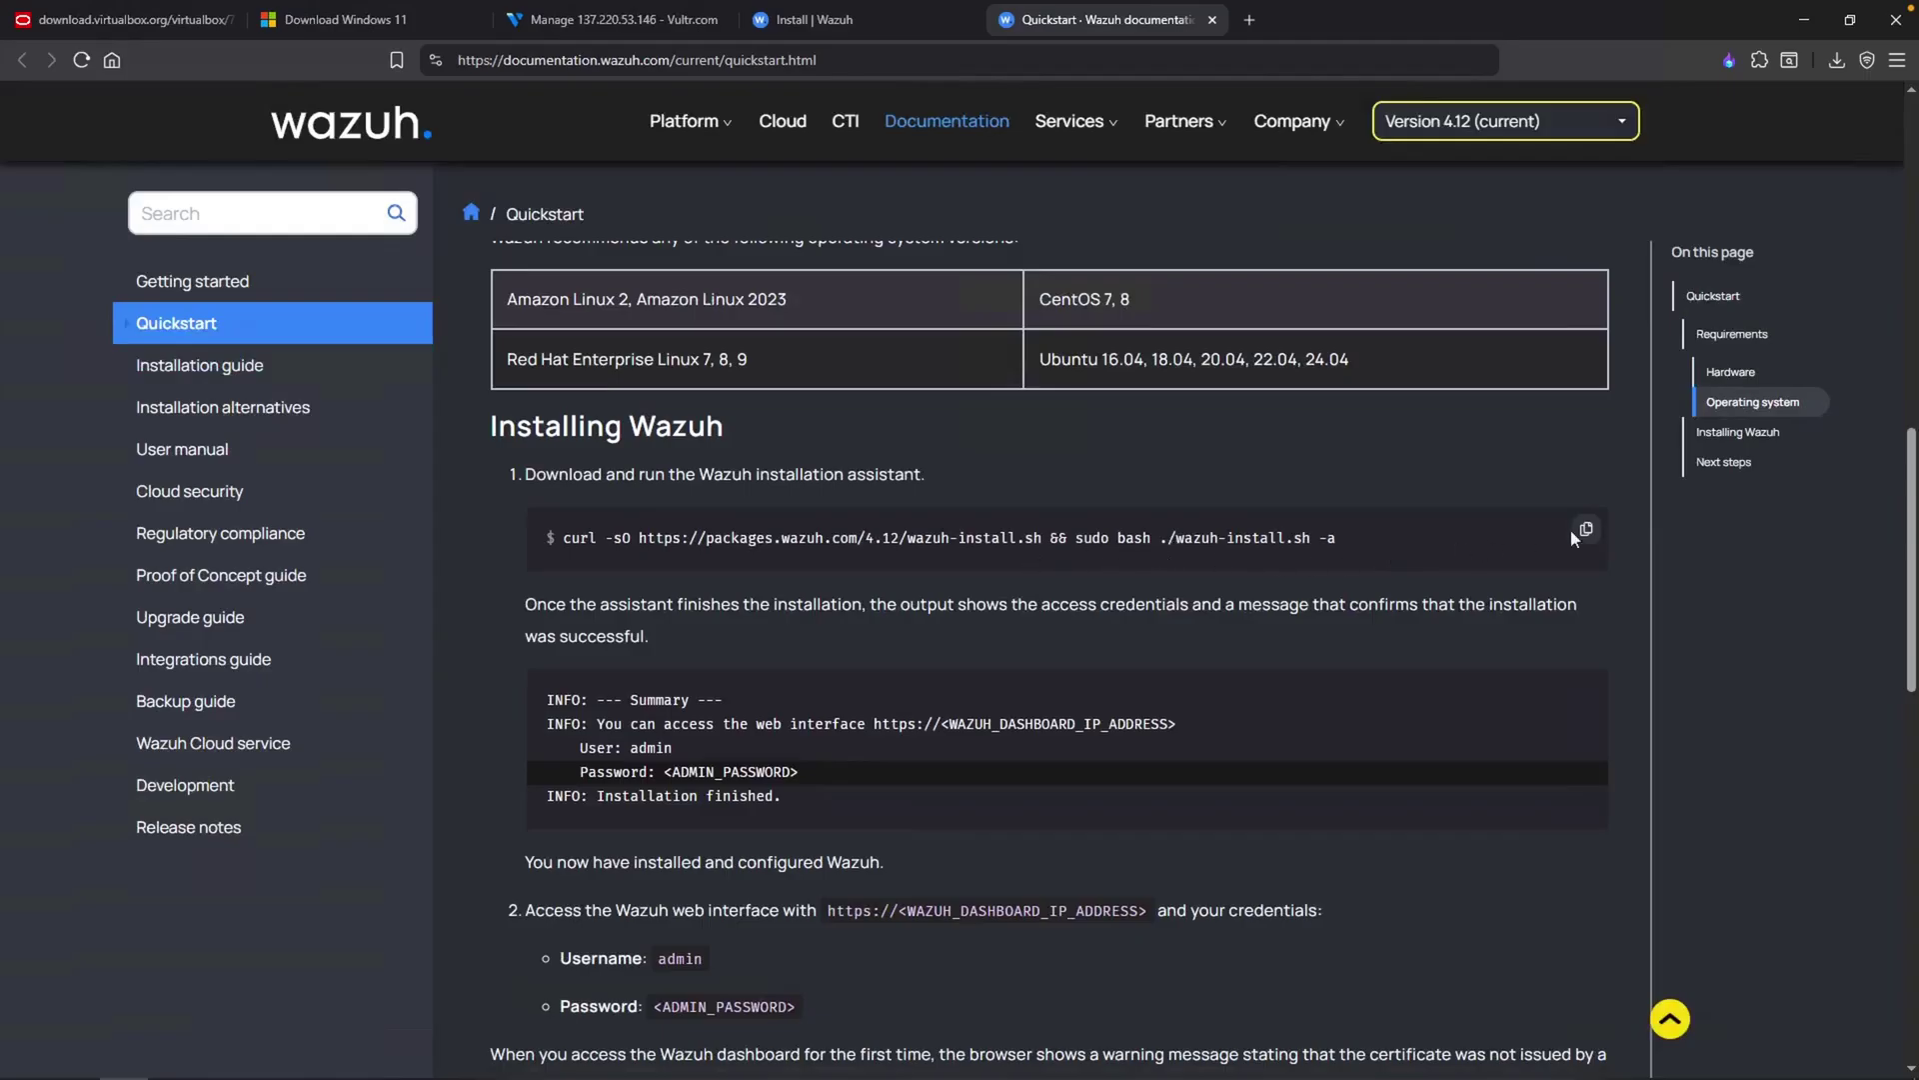
pyautogui.click(1586, 529)
pyautogui.tripleClick(1002, 538)
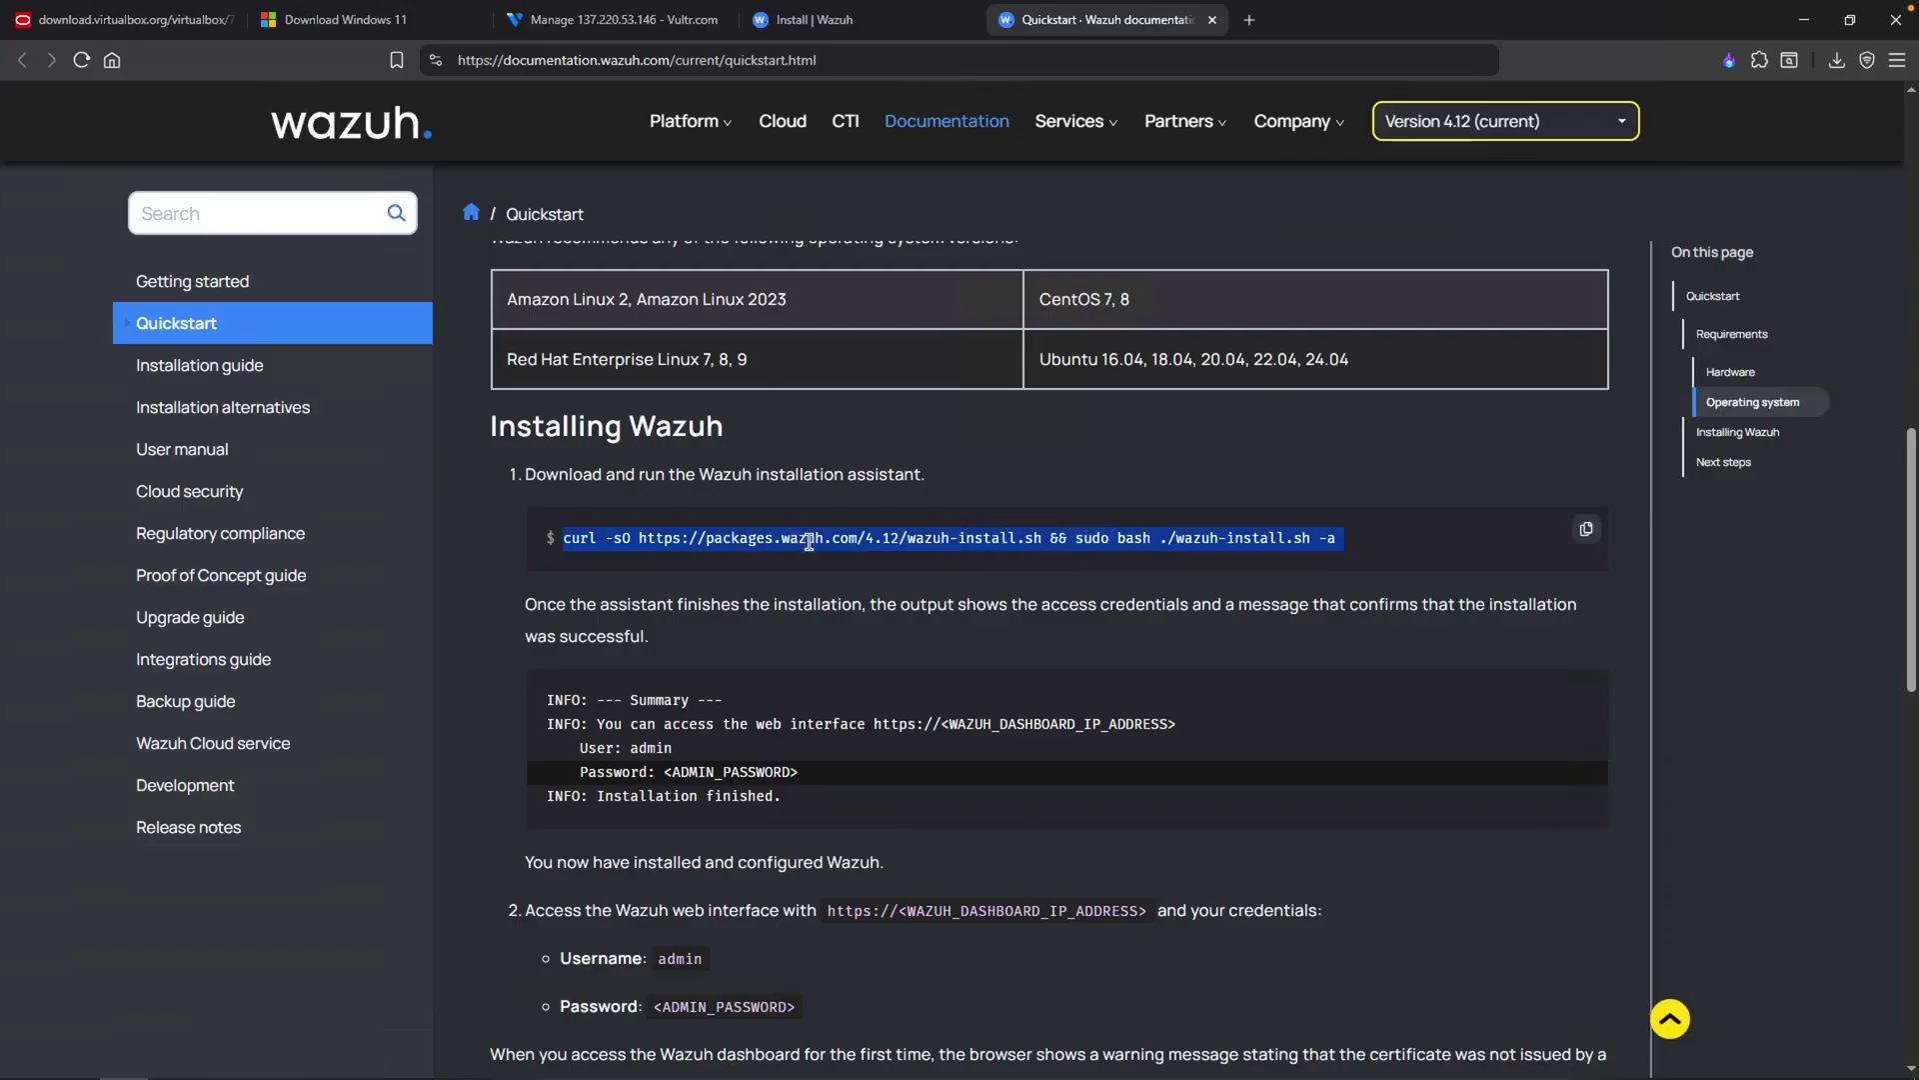
pyautogui.rightClick(808, 541)
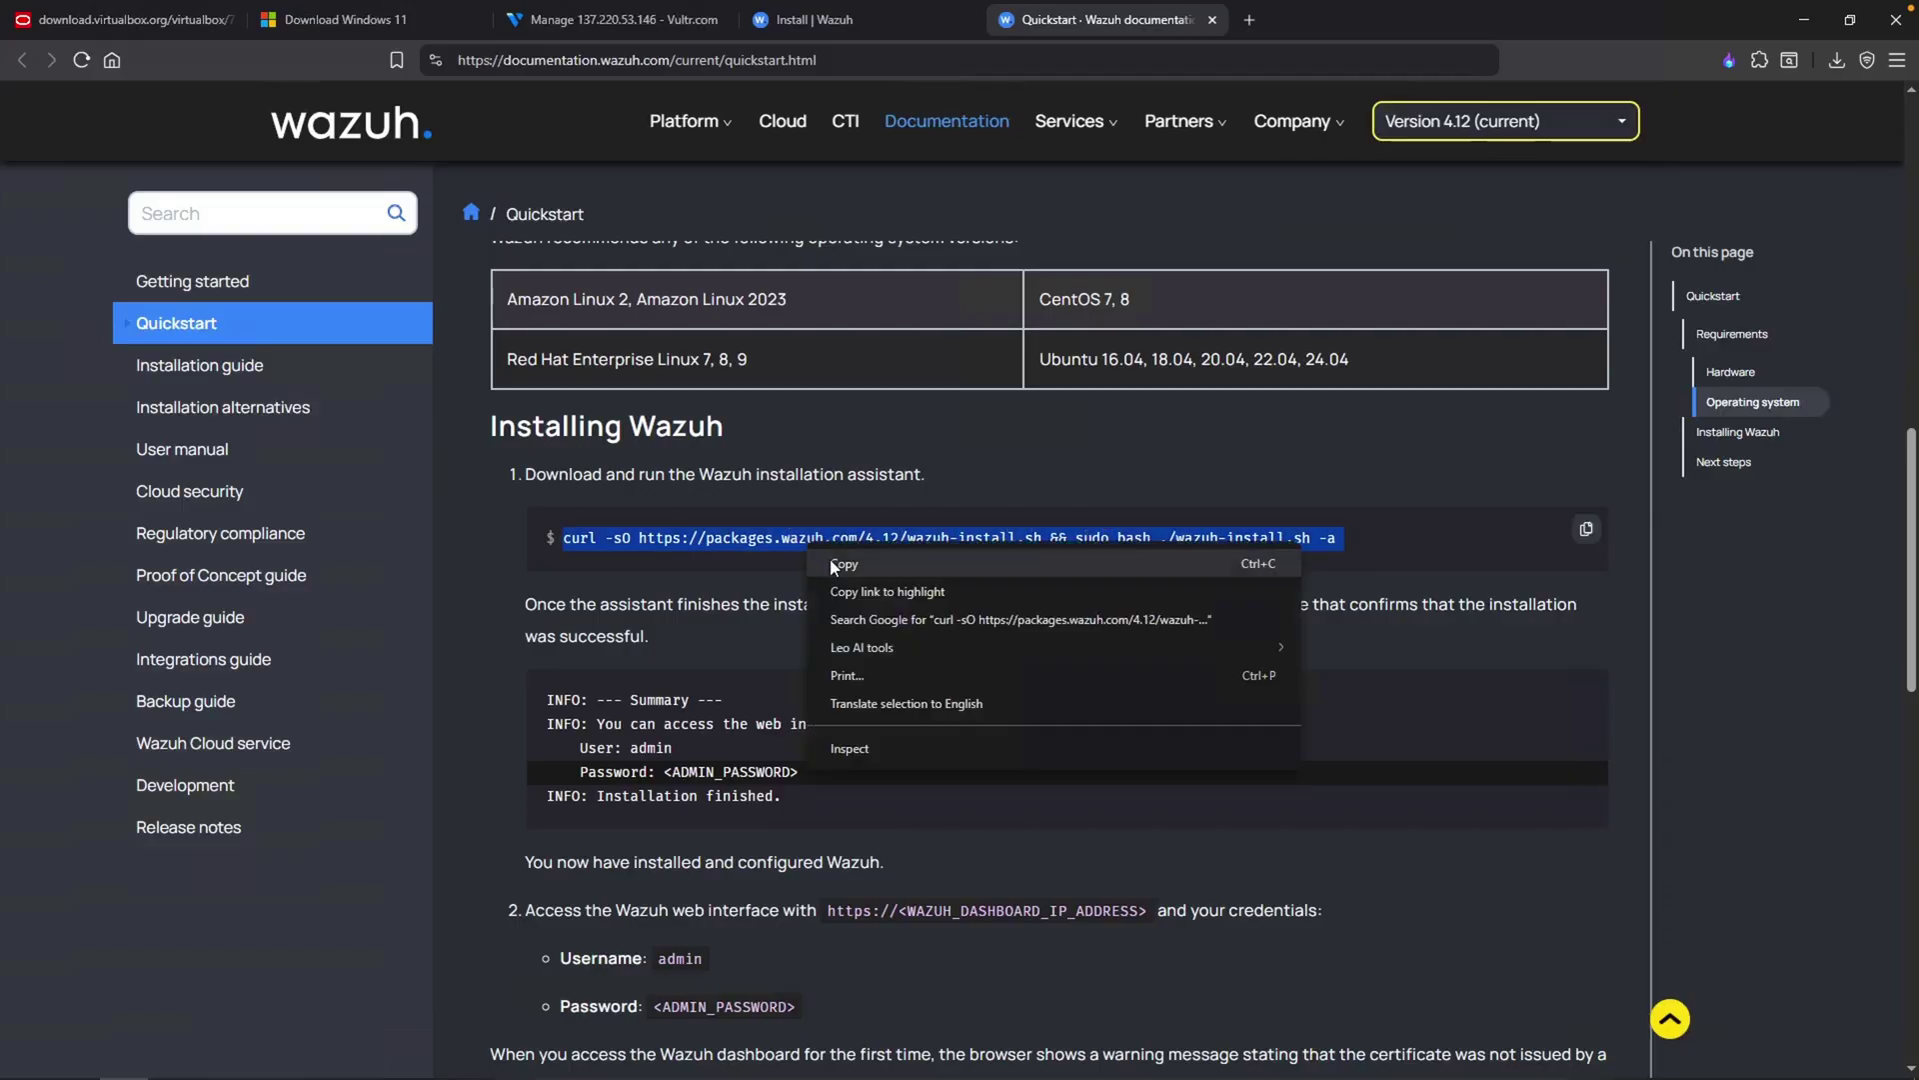
pyautogui.click(838, 563)
pyautogui.hotkey('alt', 'Tab')
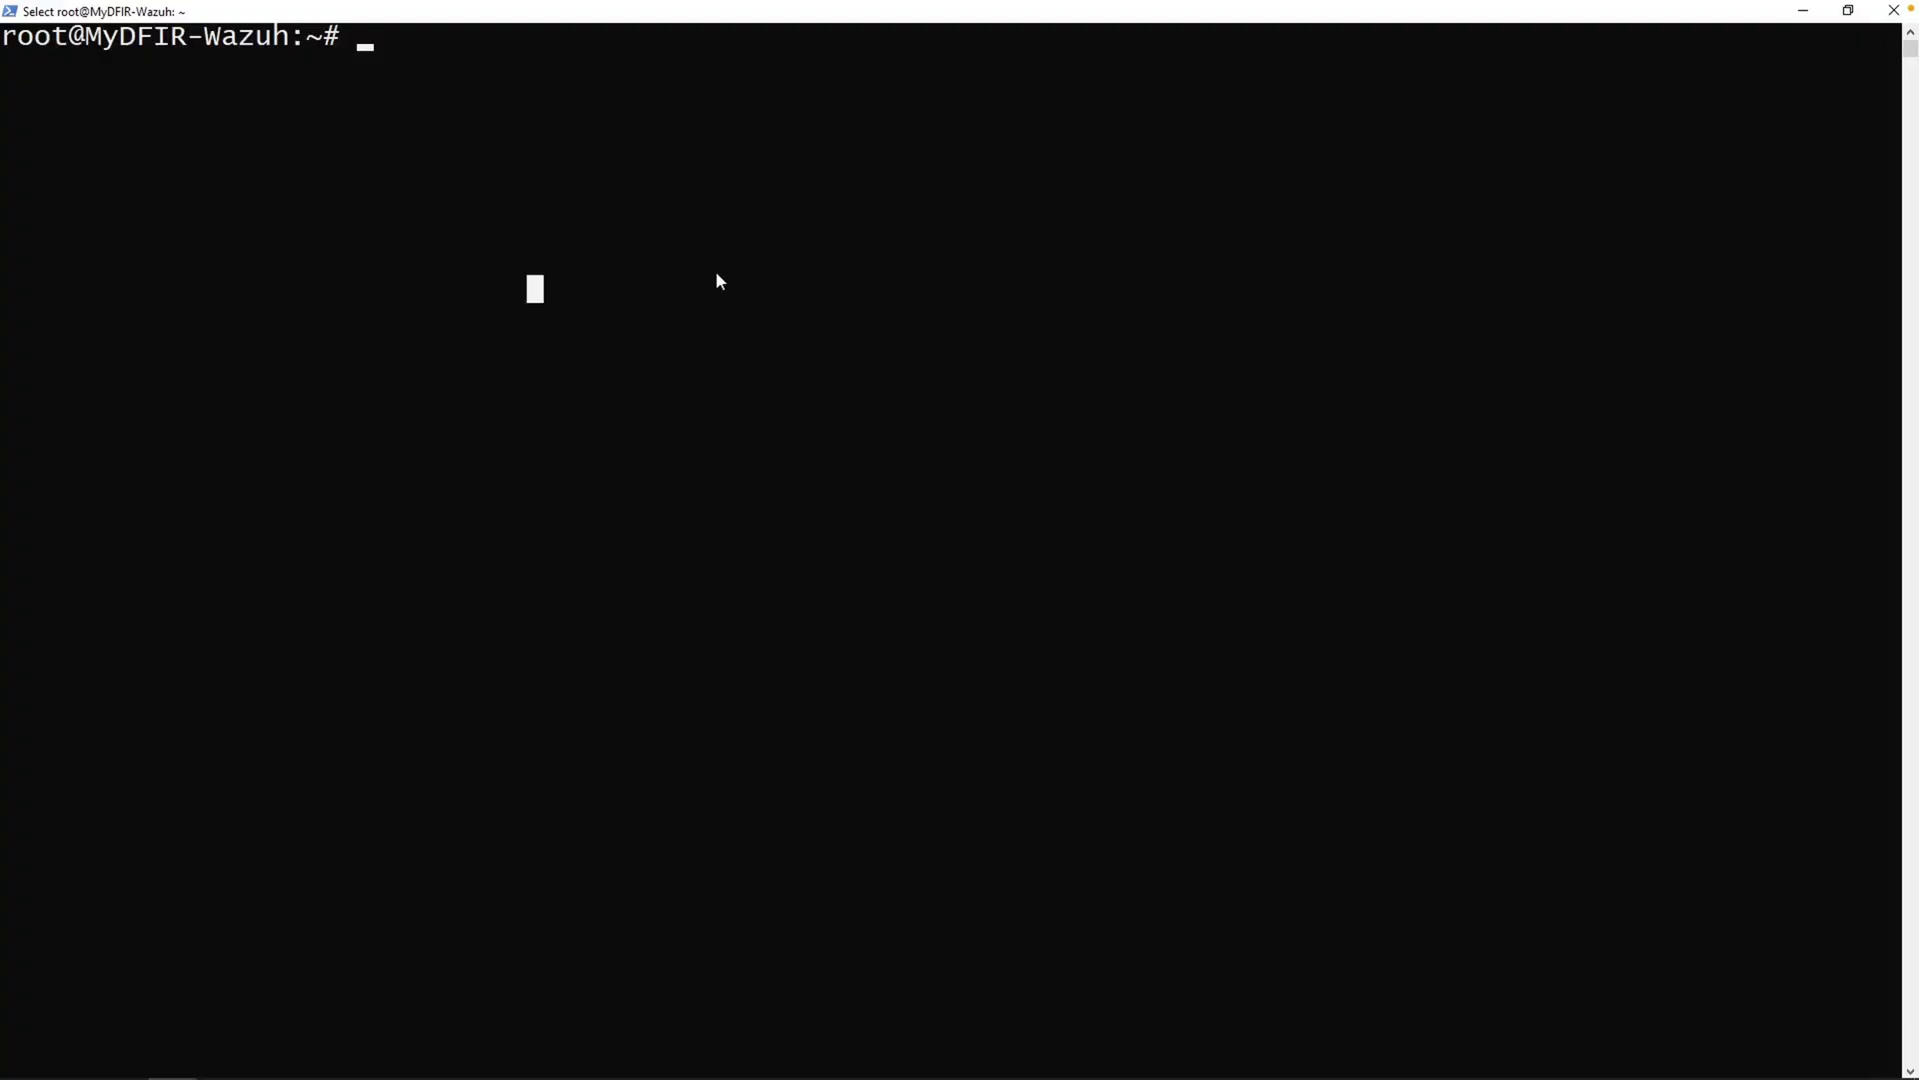
pyautogui.rightClick(563, 315)
pyautogui.press('Return')
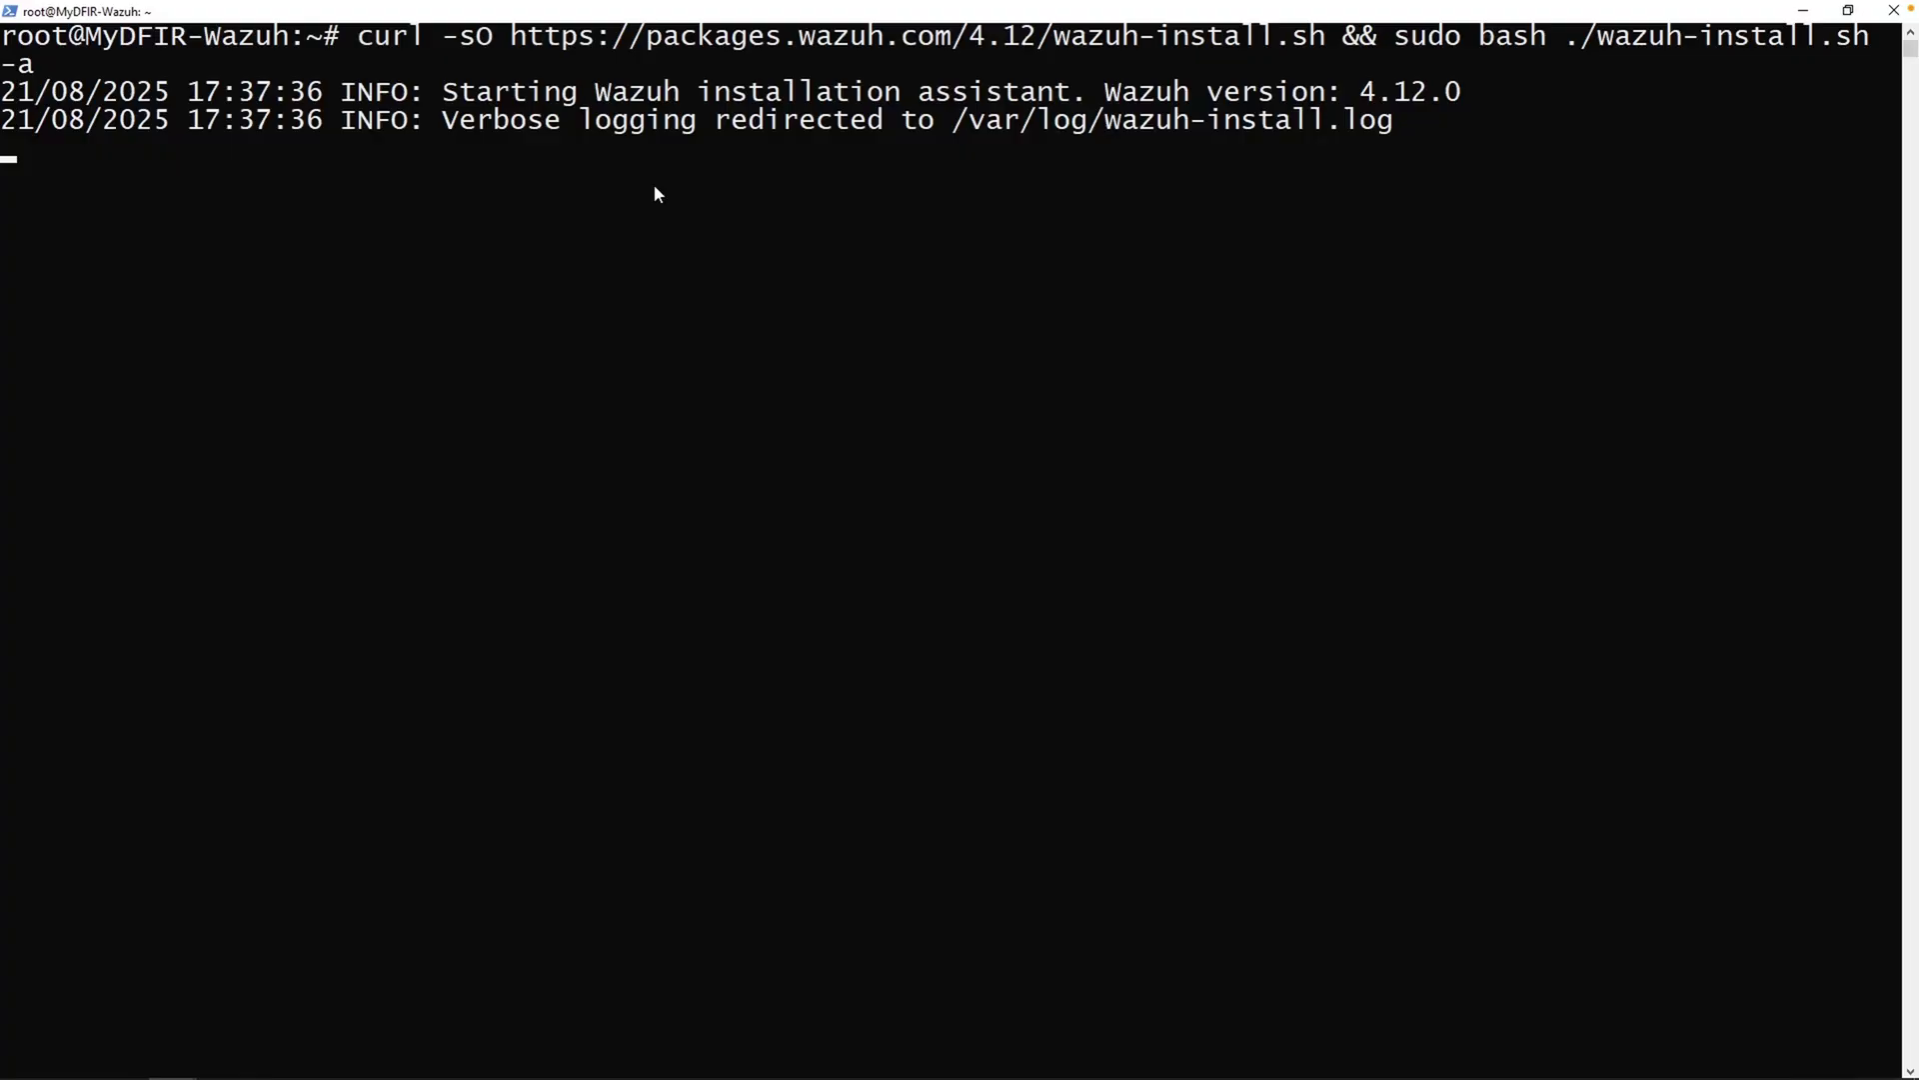
pyautogui.click(810, 346)
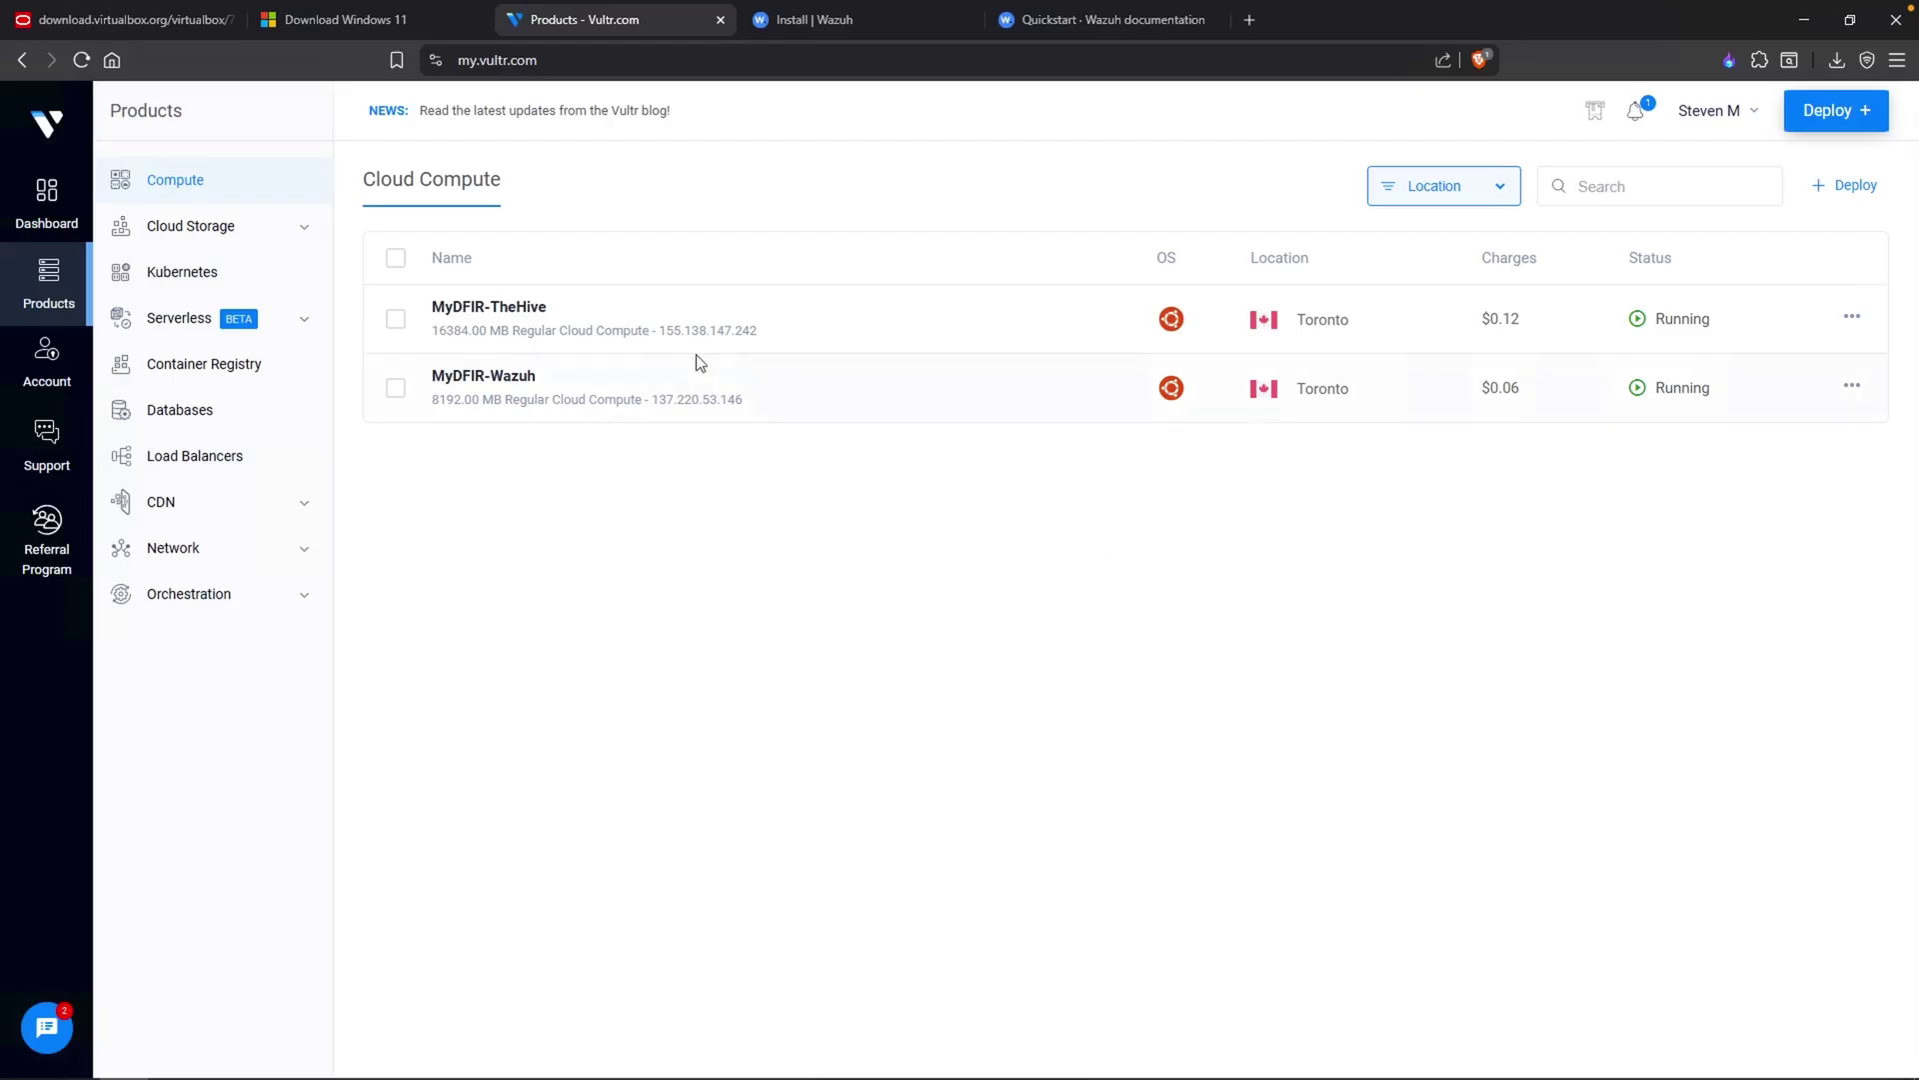
pyautogui.click(522, 313)
pyautogui.moveTo(377, 612); pyautogui.dragTo(455, 615)
pyautogui.click(633, 611)
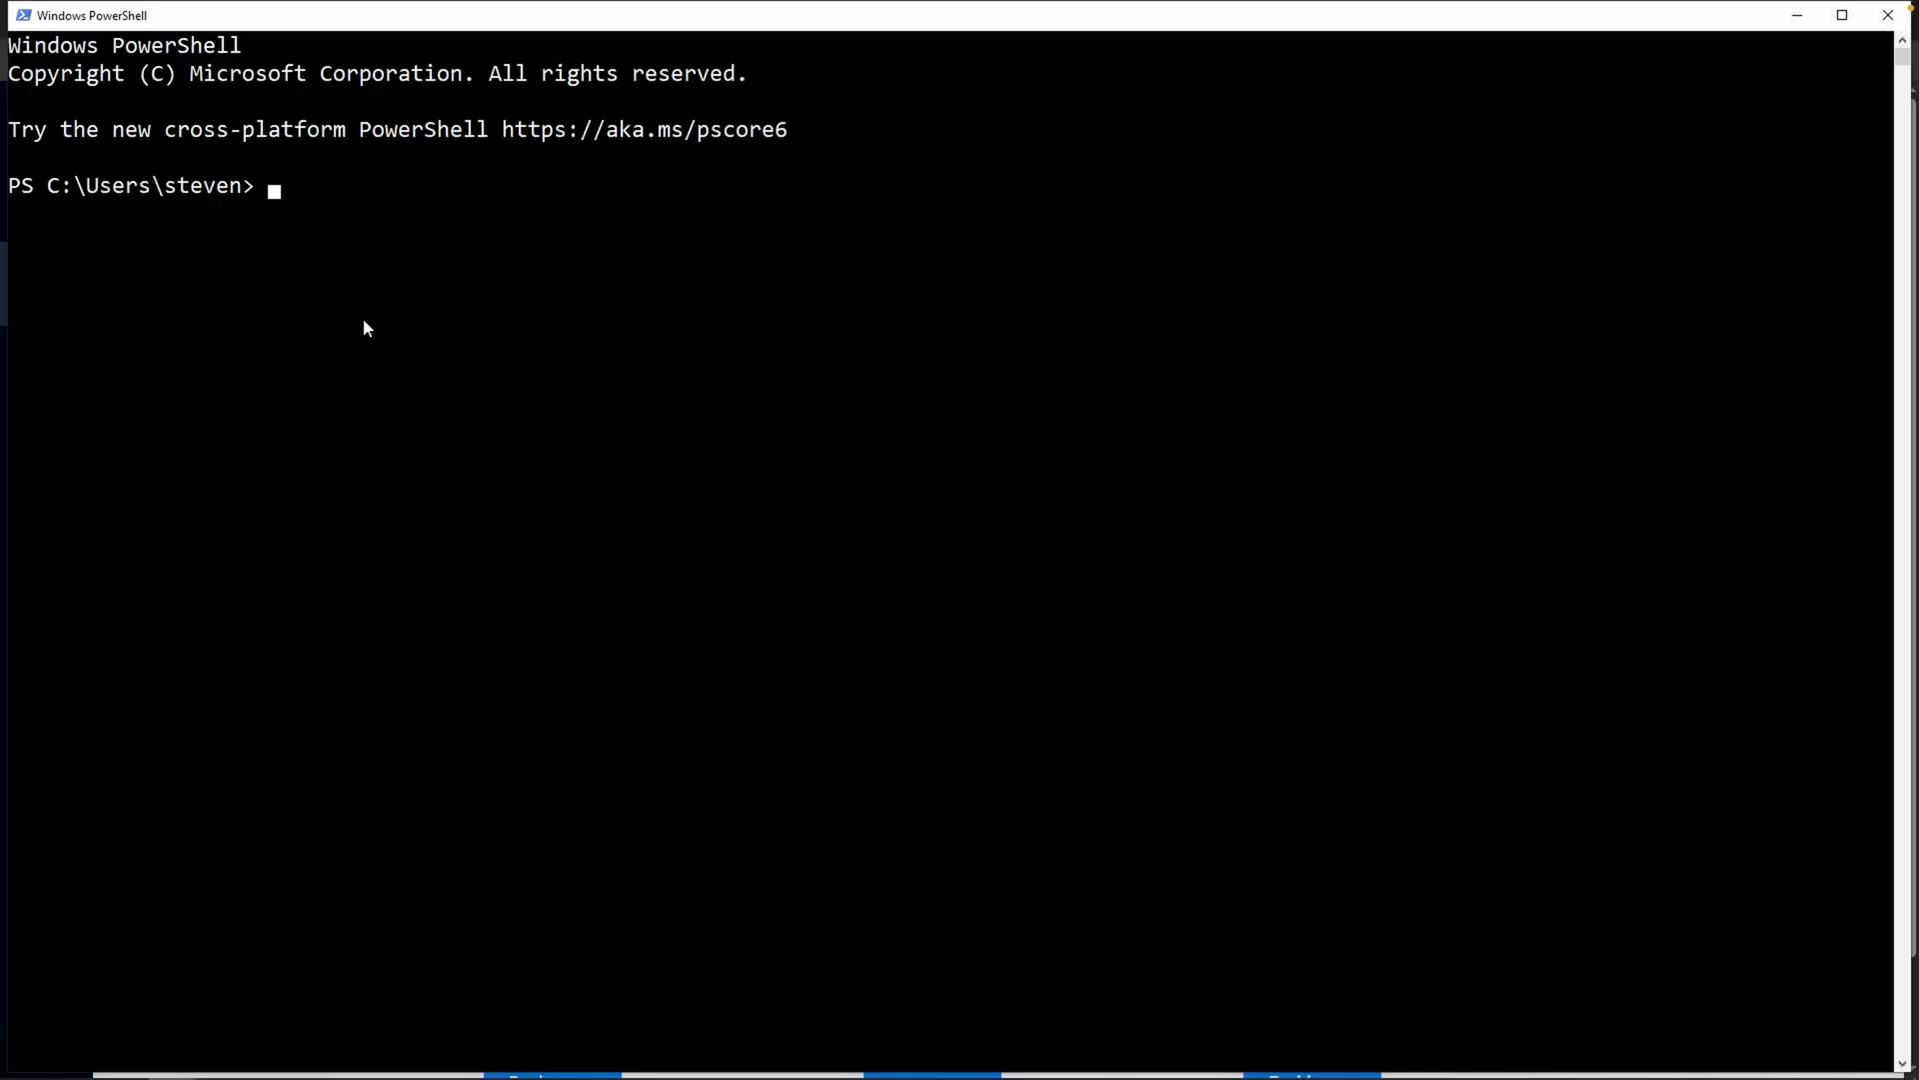
pyautogui.write('ssh root@')
pyautogui.hotkey('ctrl', 'v')
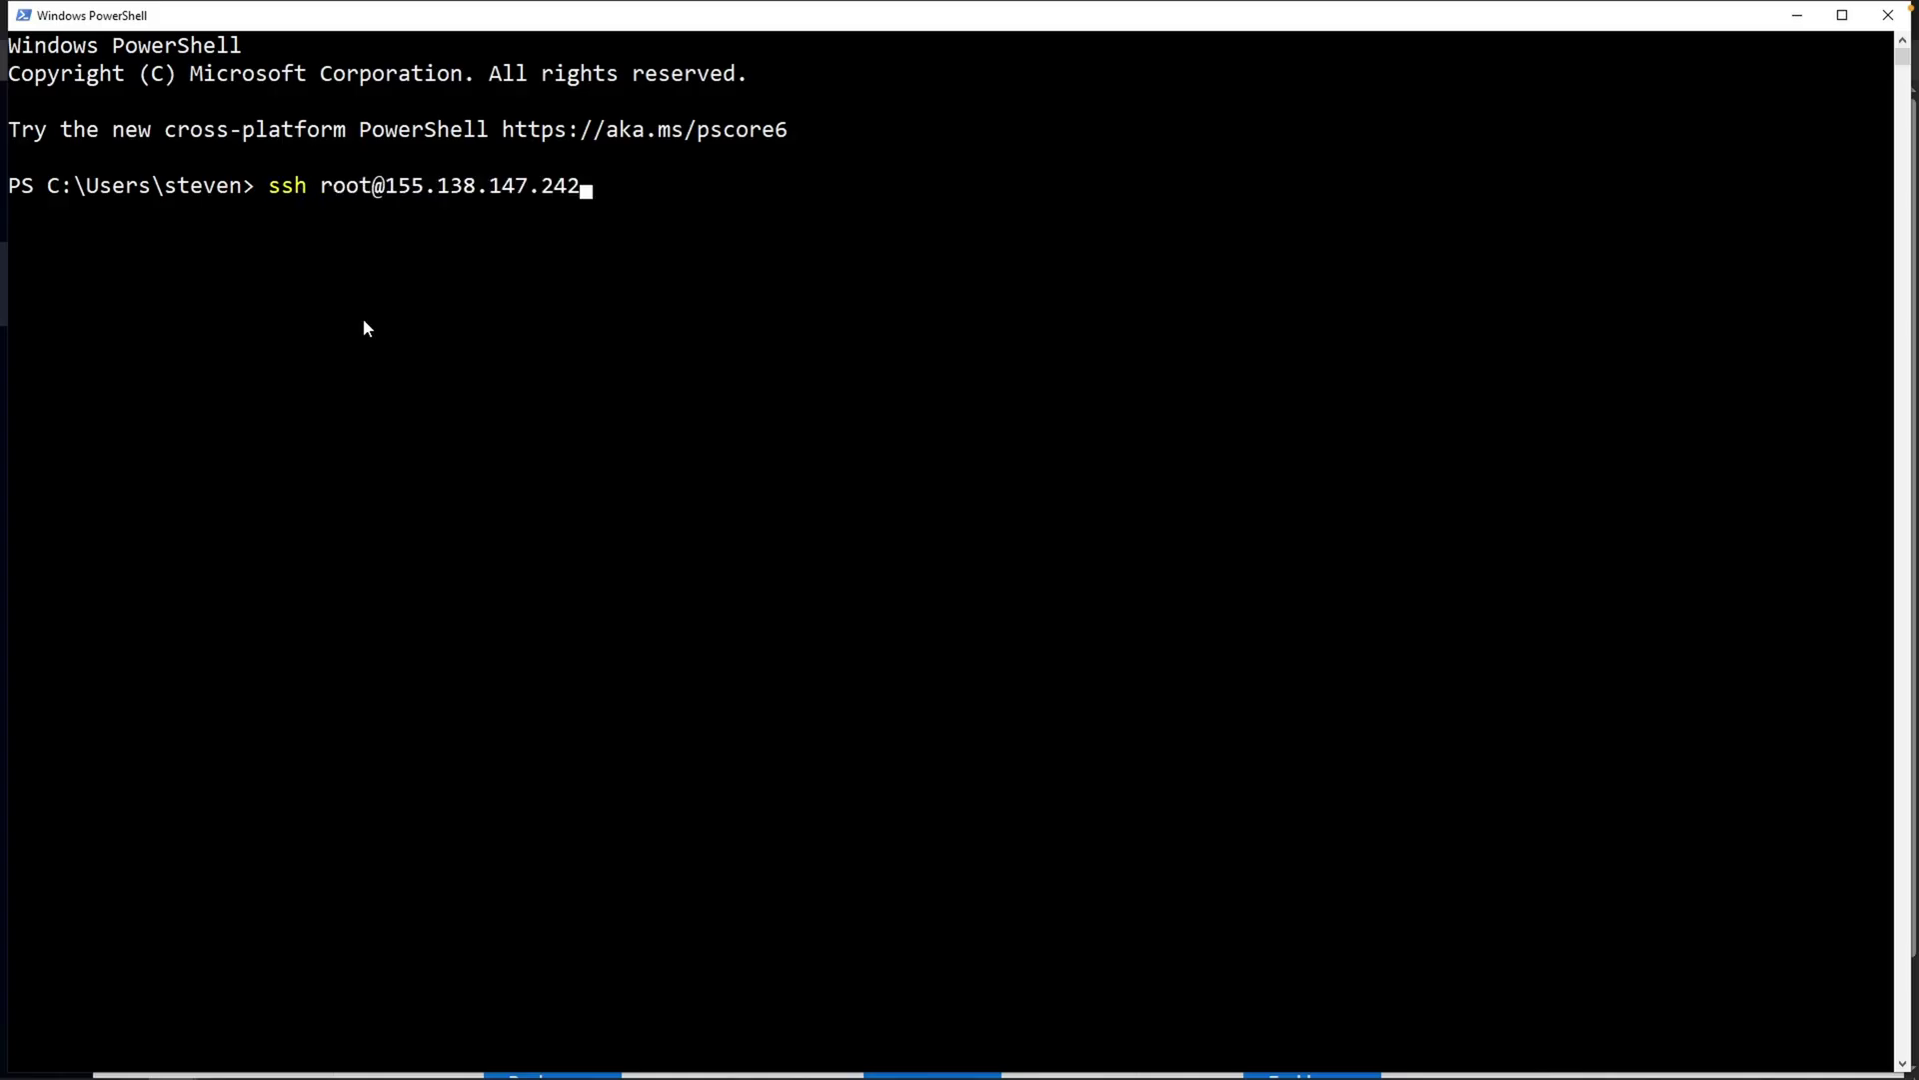
pyautogui.press('Return')
pyautogui.write('yes')
pyautogui.press('Return')
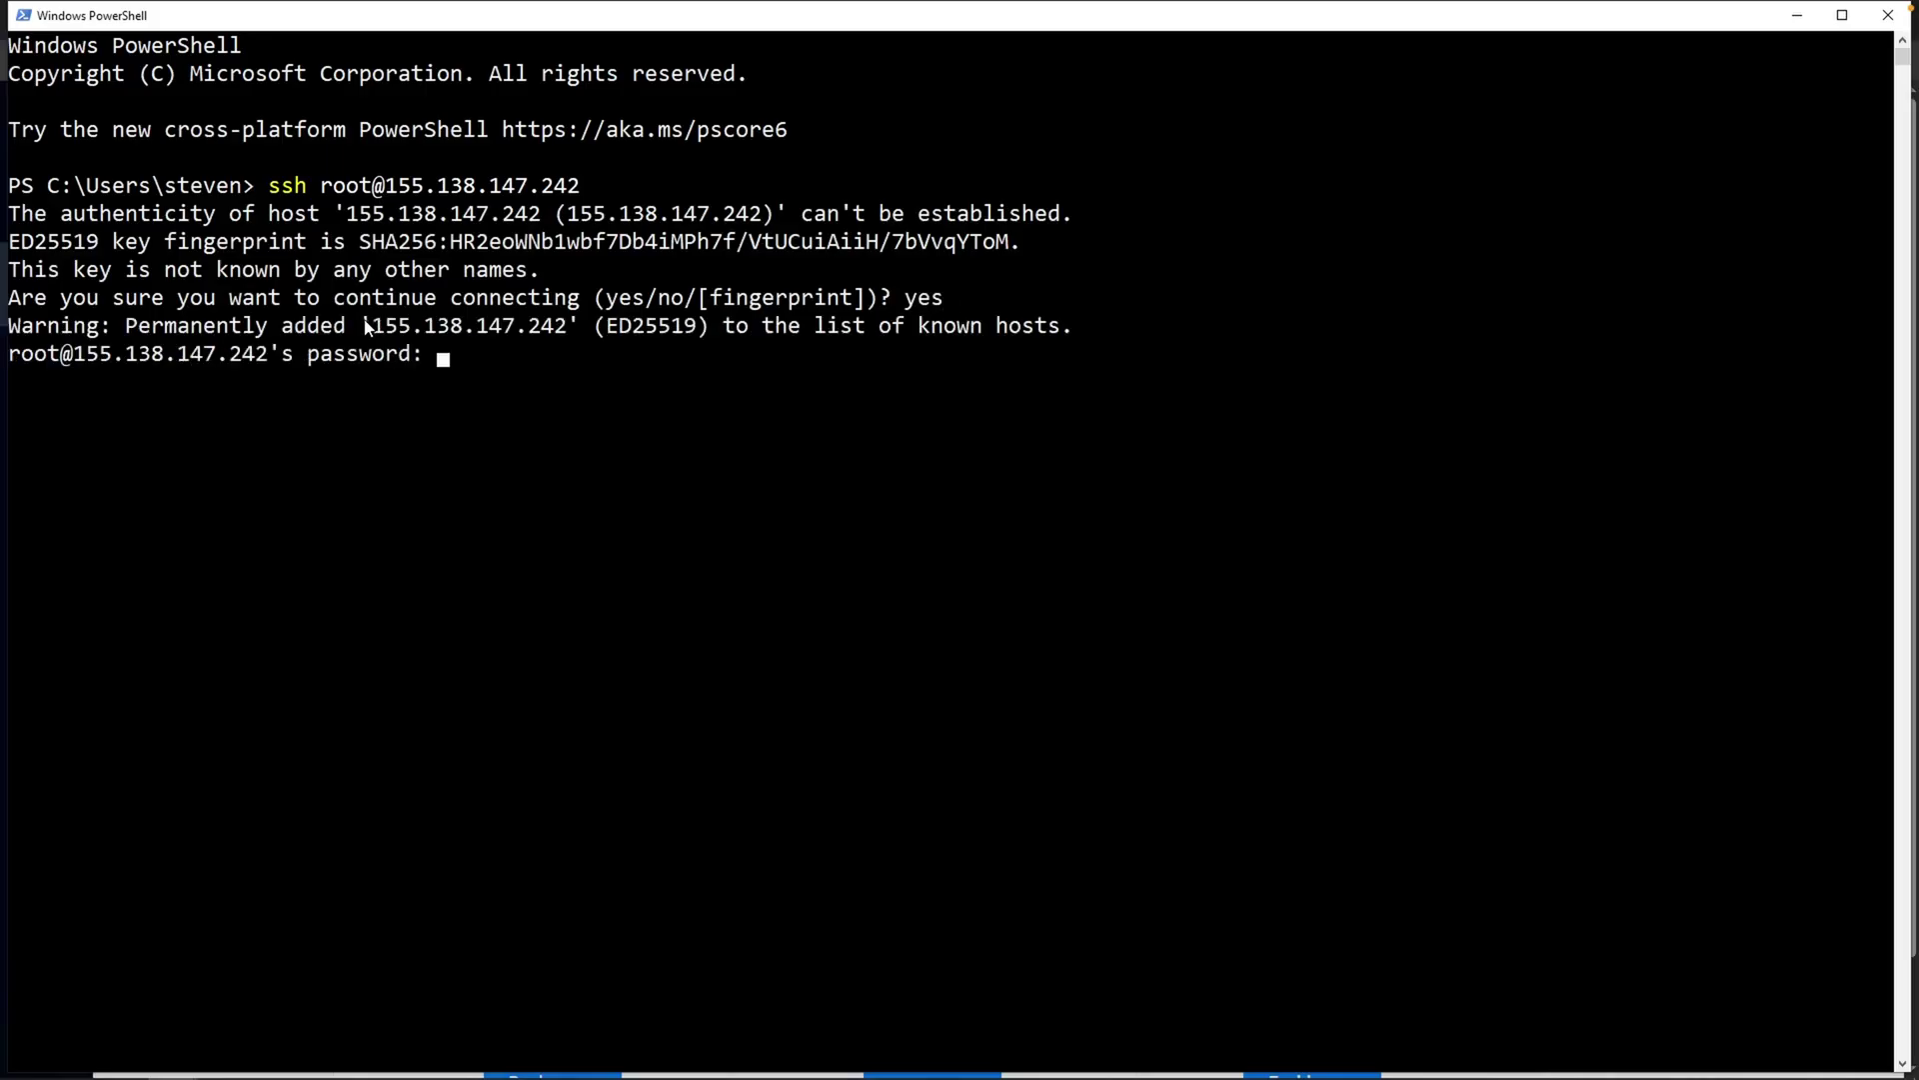
# Copy the root password from TheHive's Vultr overview and enter it to log in over SSH
pyautogui.hotkey('alt', 'Tab')
pyautogui.click(582, 689)
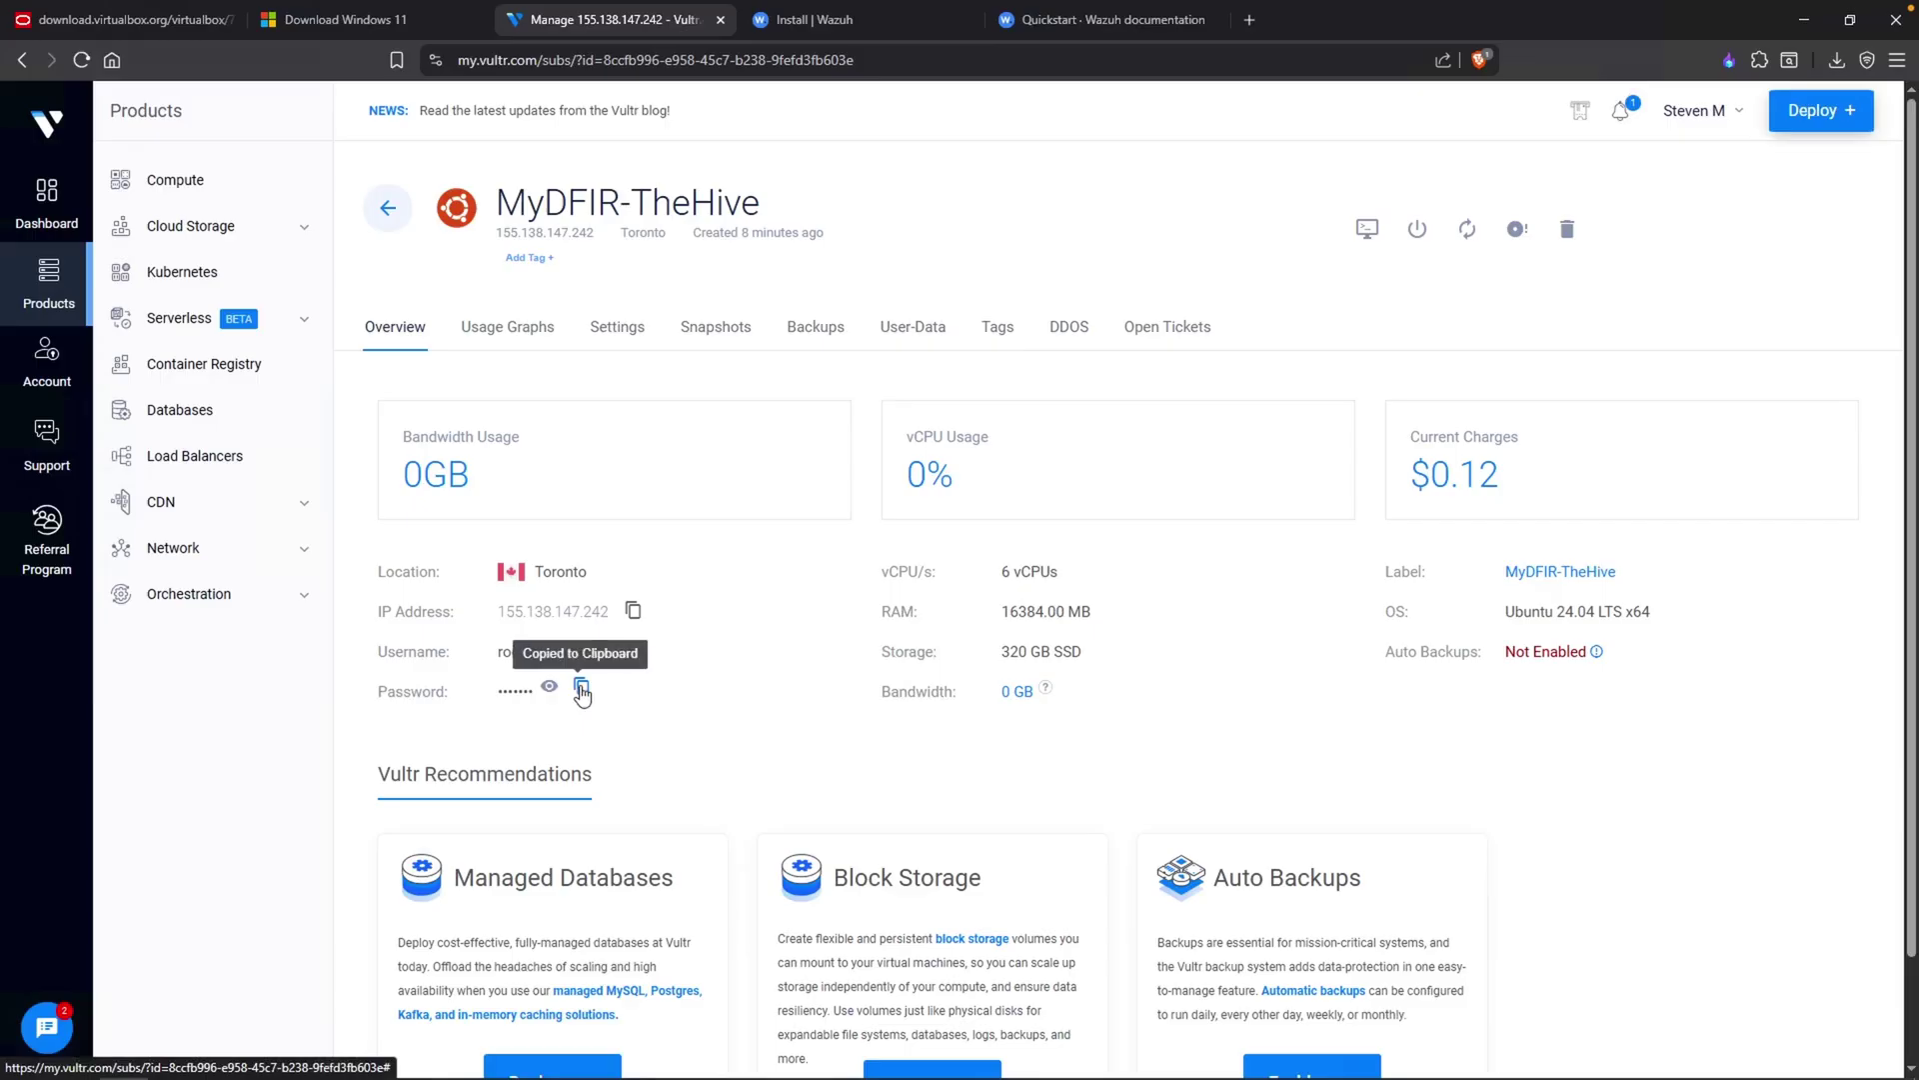
pyautogui.hotkey('alt', 'Tab')
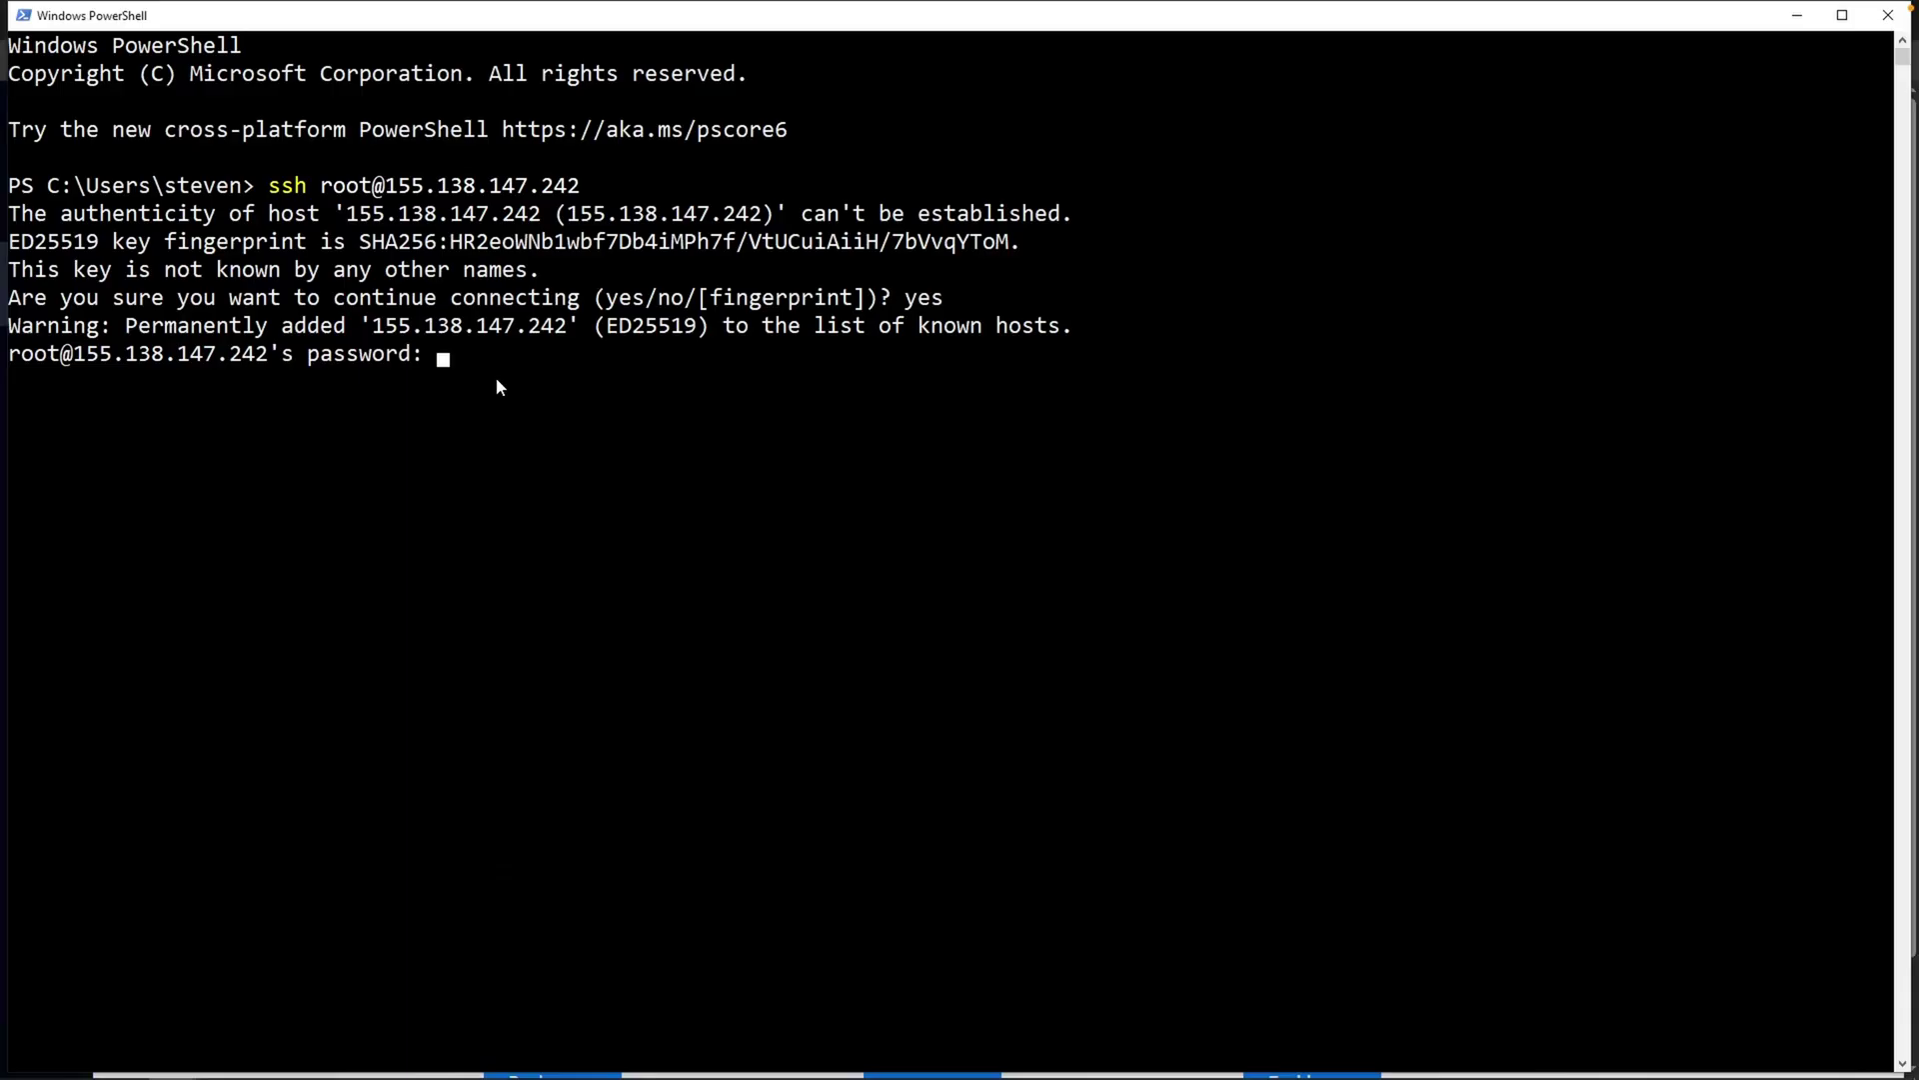
pyautogui.press('Return')
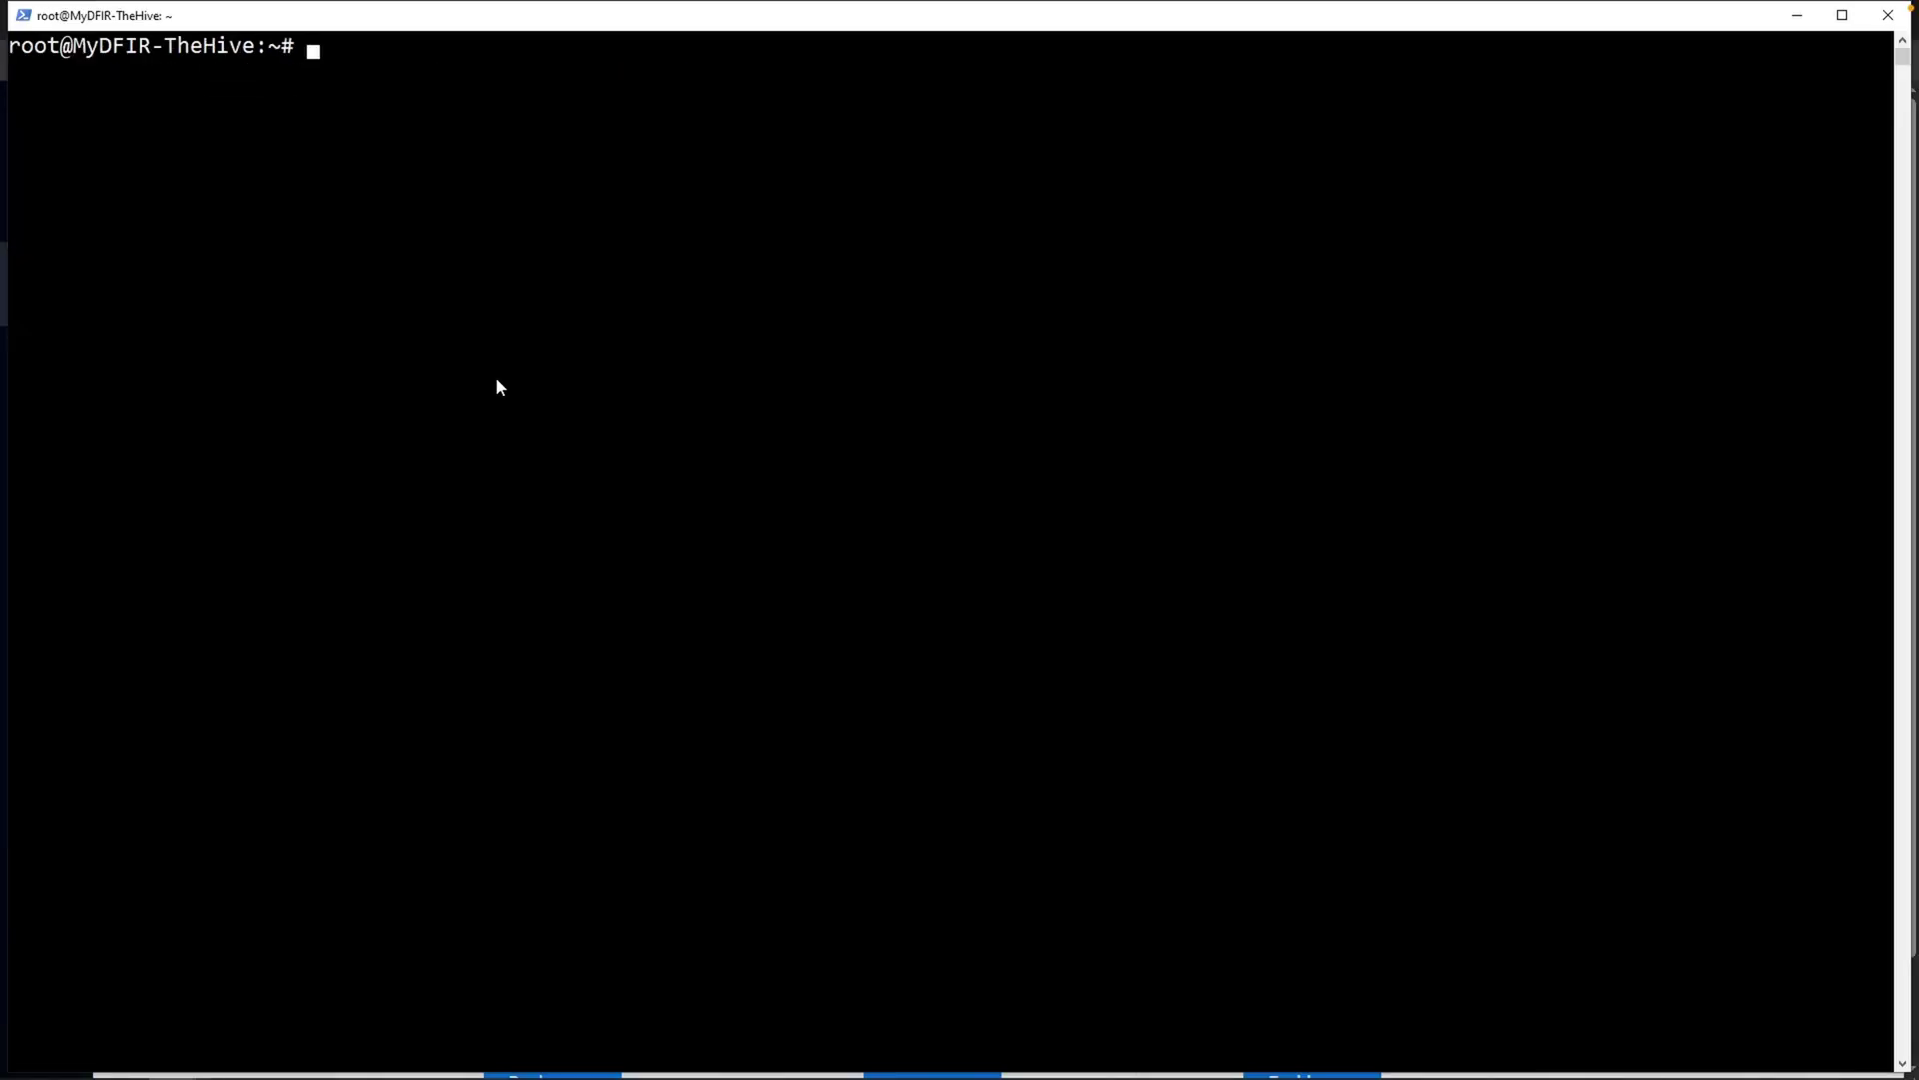
# Update TheHive server's packages with "apt-get update && apt-get upgrade -y"
pyautogui.write('apt-get update && apt-get upgra')
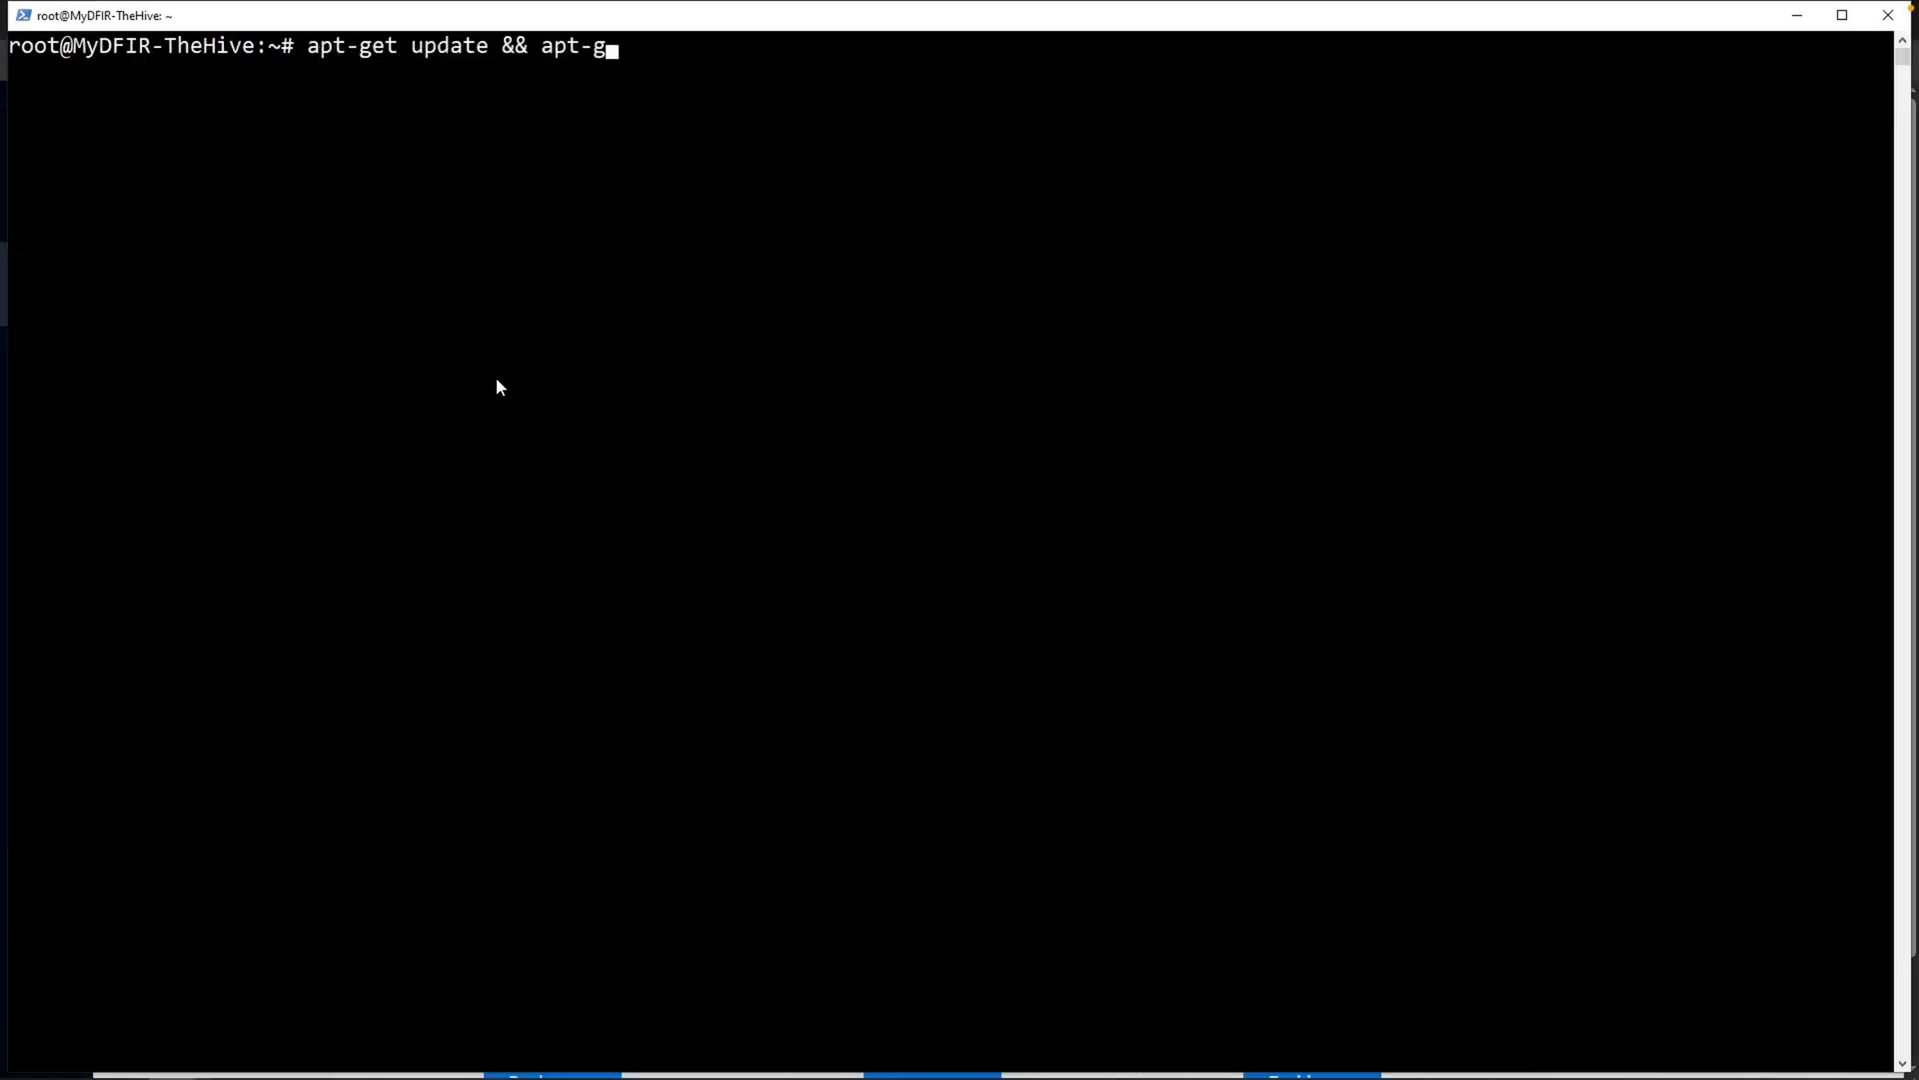
pyautogui.write('de -y')
pyautogui.press('Return')
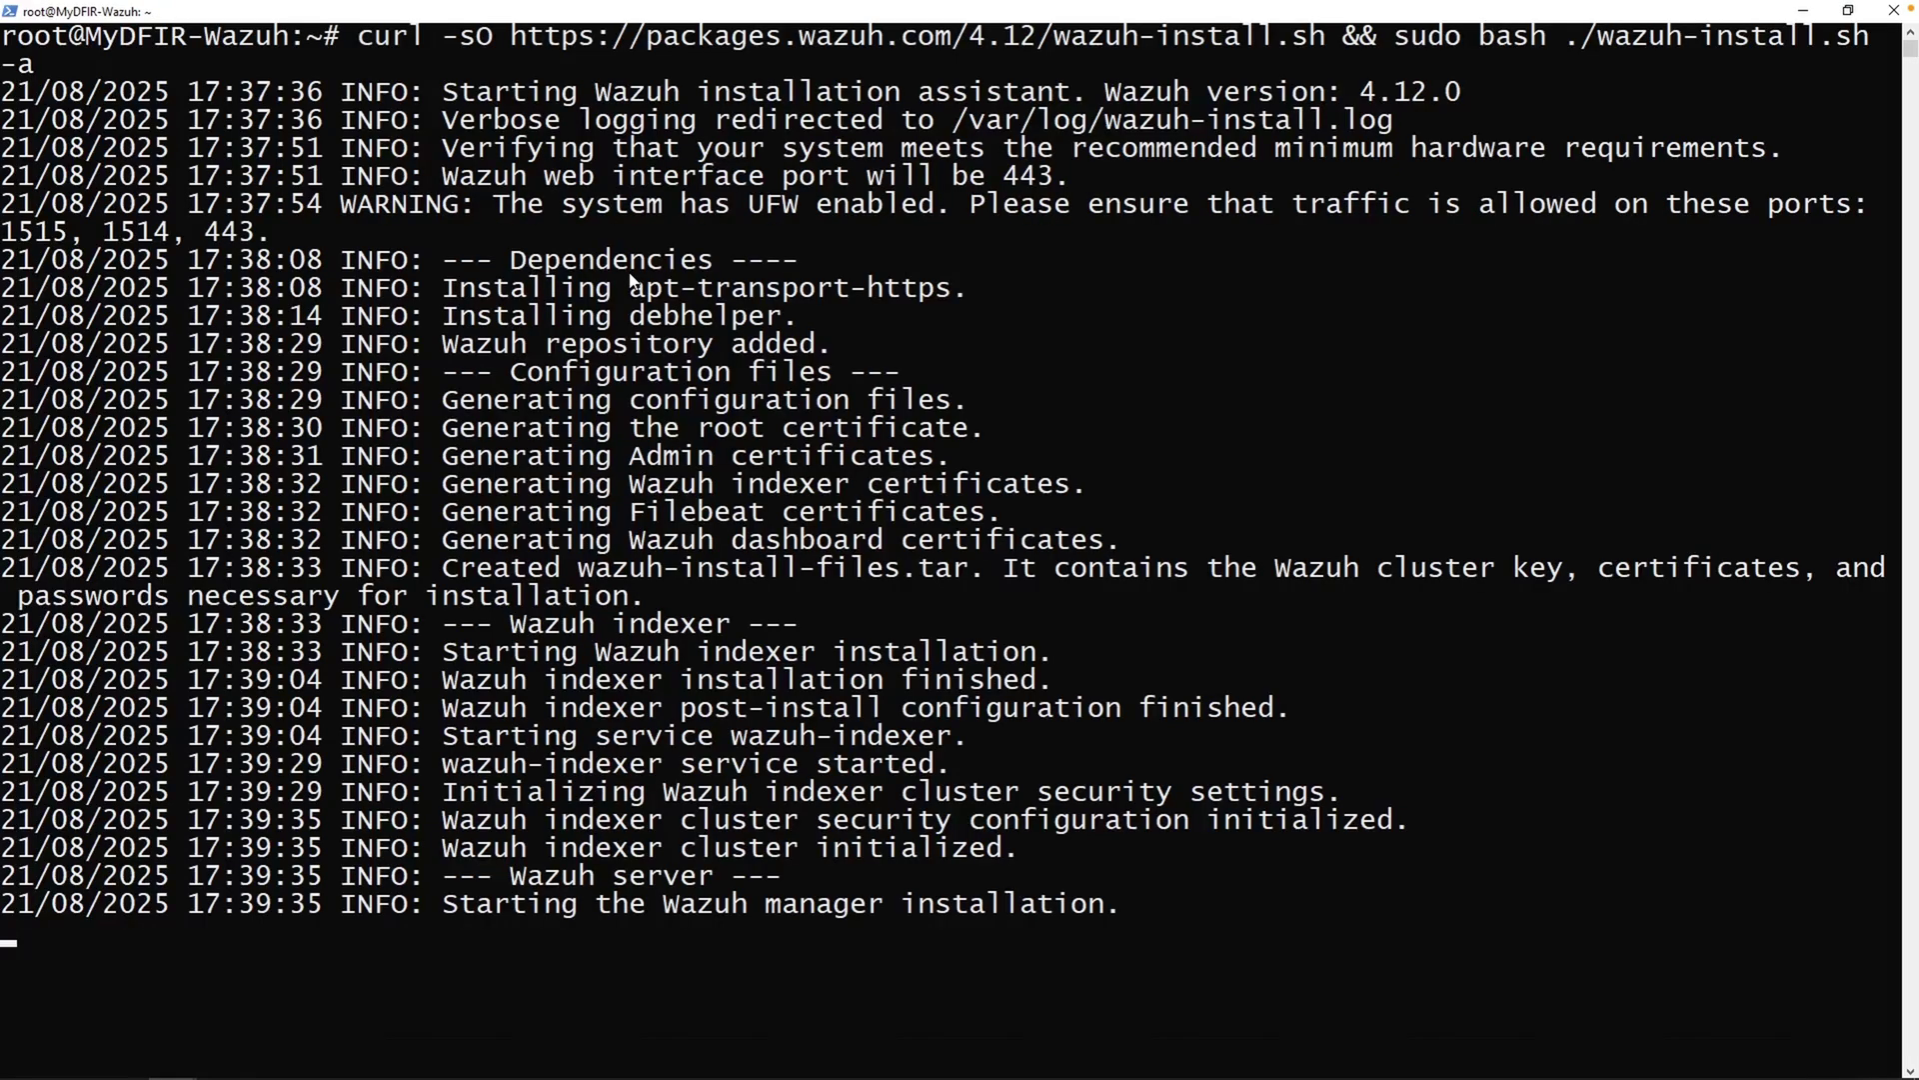
# Review the Wazuh indexer, Wazuh server and manager entries in the installation output
pyautogui.moveTo(514, 630); pyautogui.dragTo(659, 632)
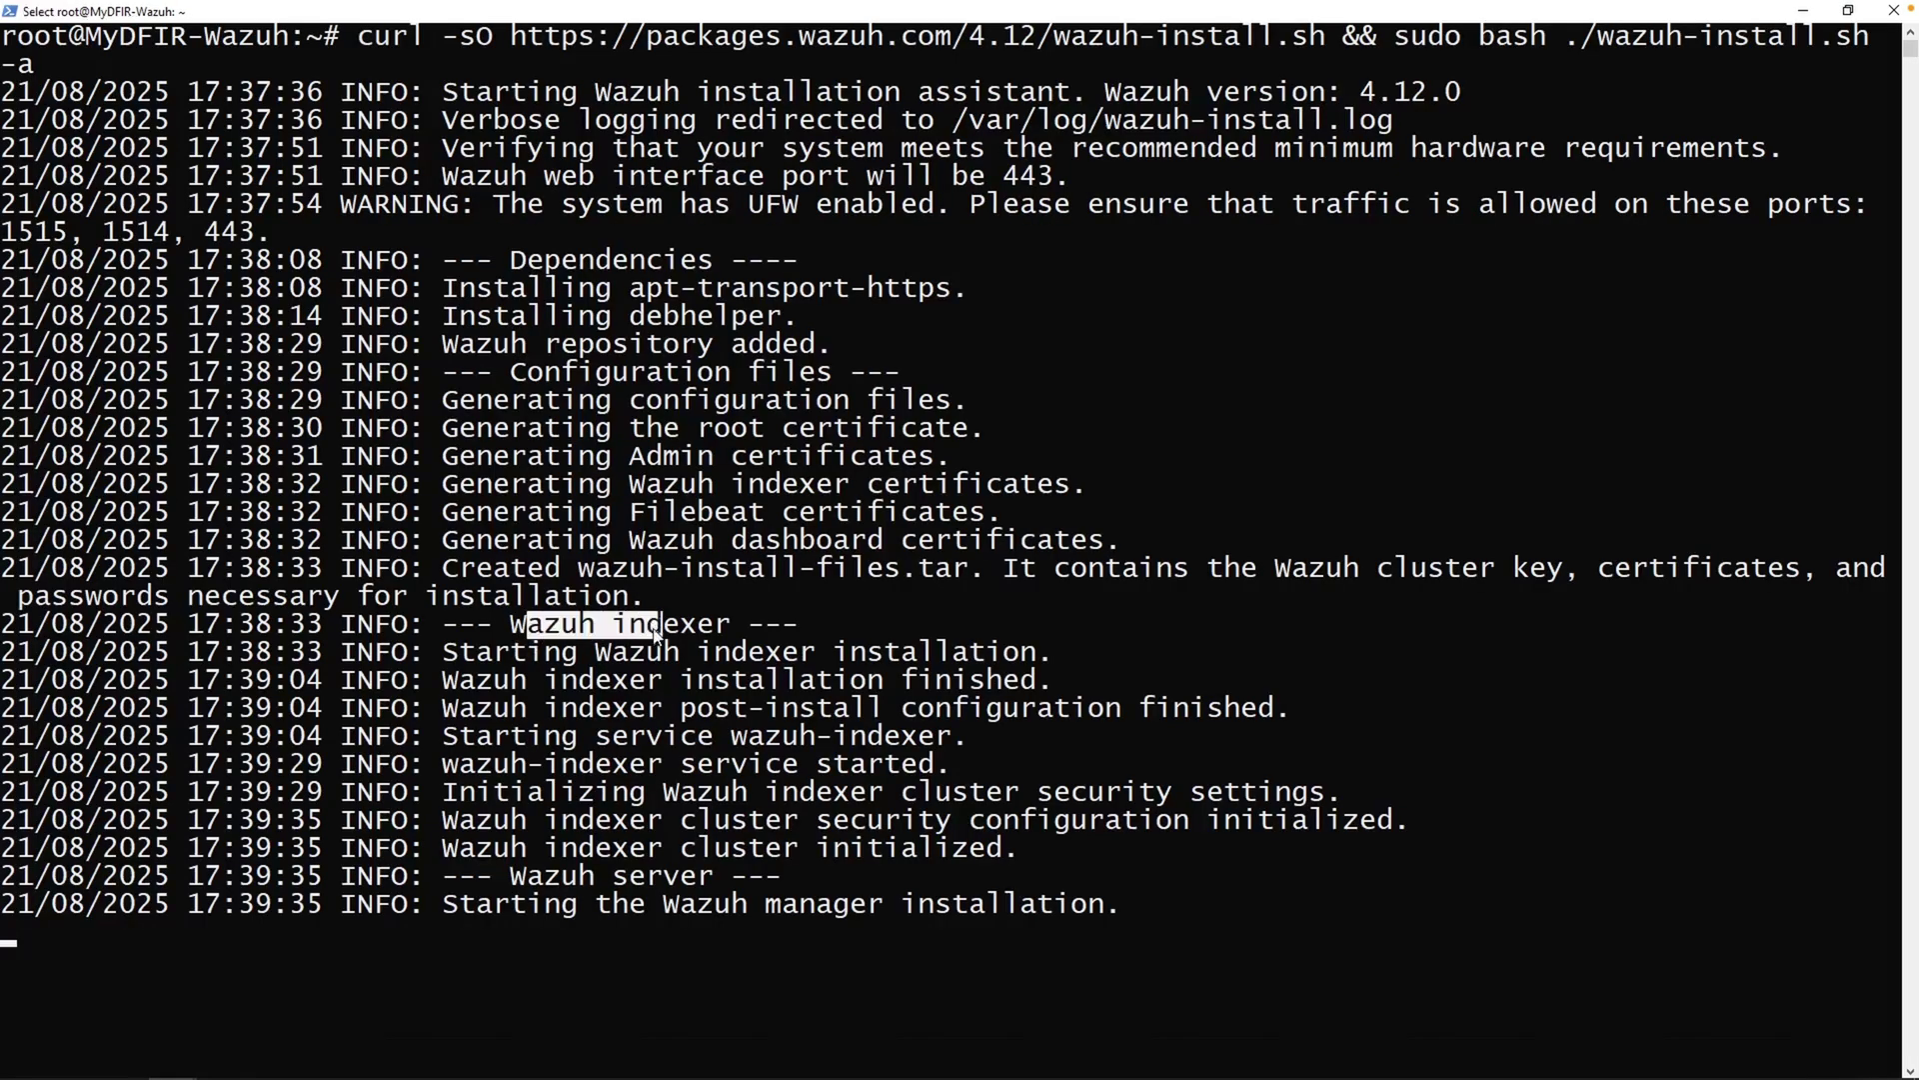
pyautogui.click(538, 879)
pyautogui.moveTo(538, 881); pyautogui.dragTo(668, 879)
pyautogui.click(537, 932)
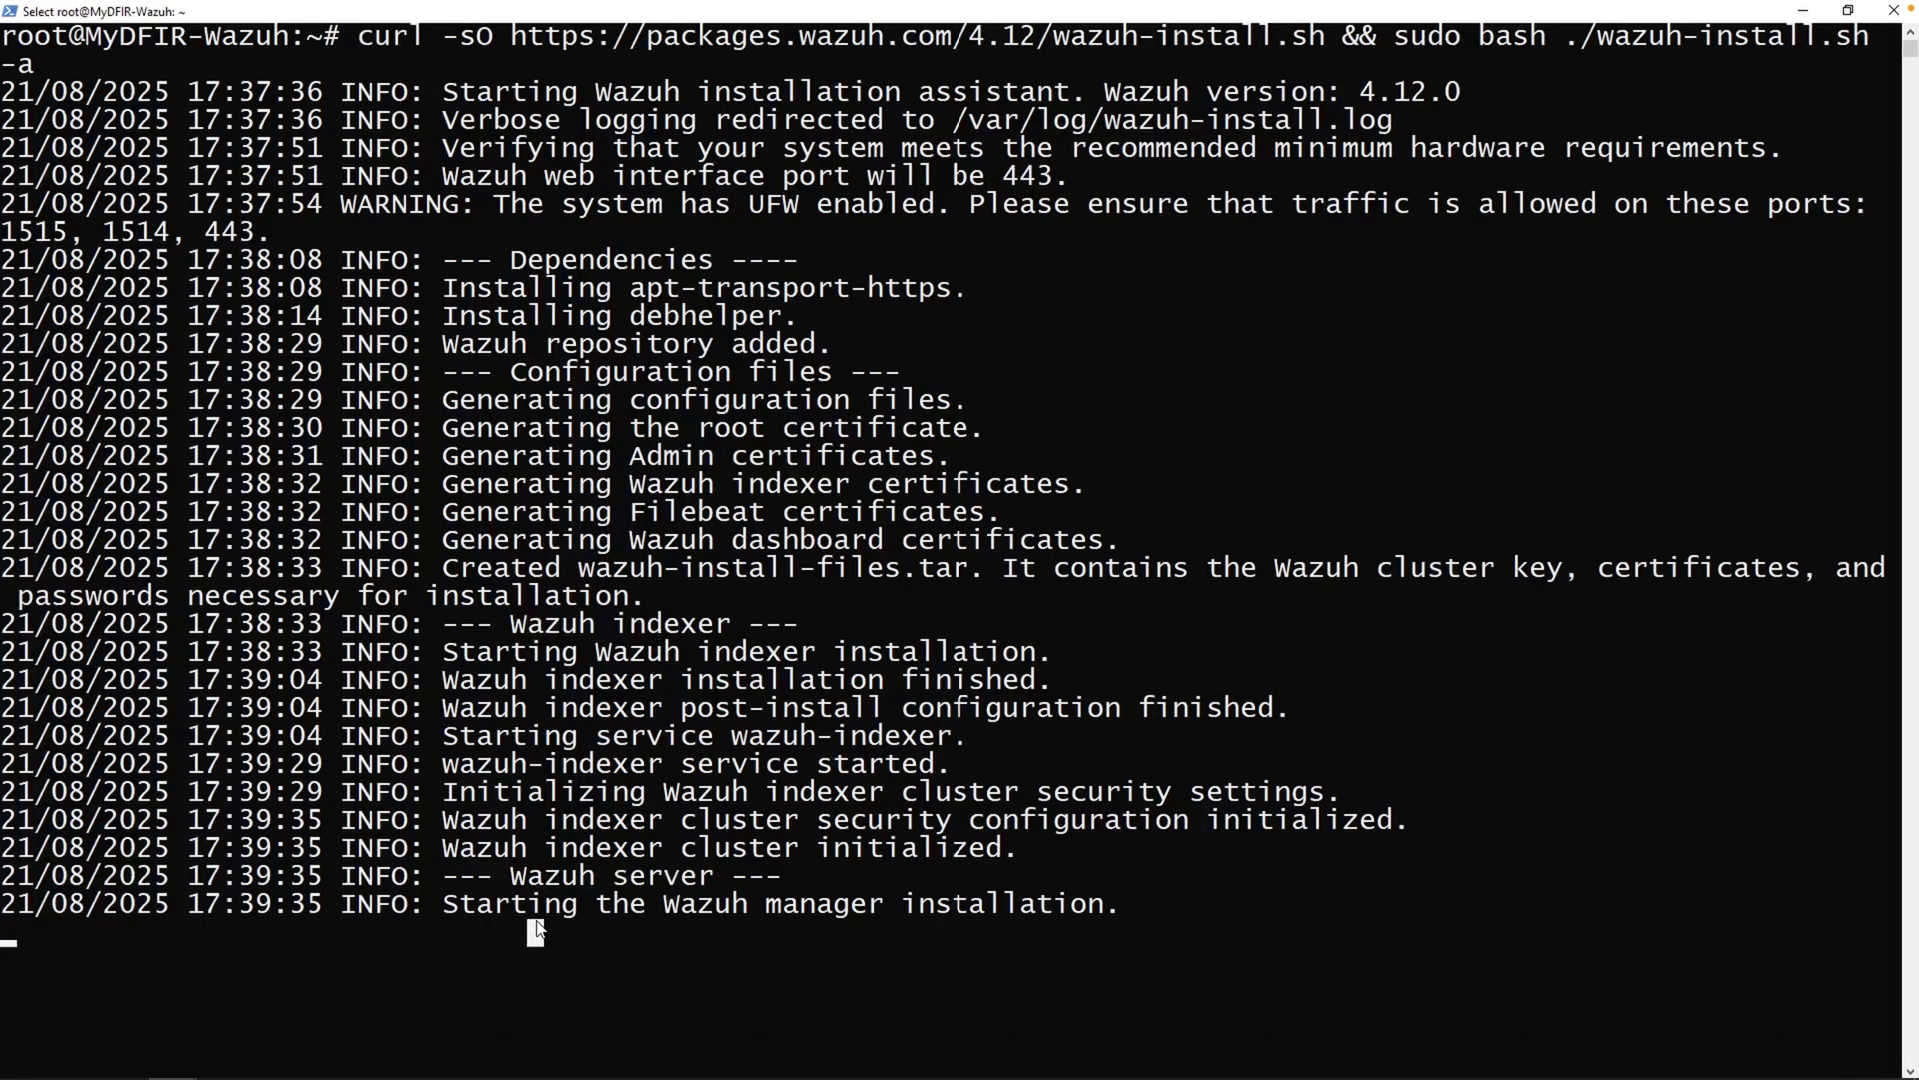
pyautogui.moveTo(457, 912); pyautogui.dragTo(899, 904)
pyautogui.click(1135, 904)
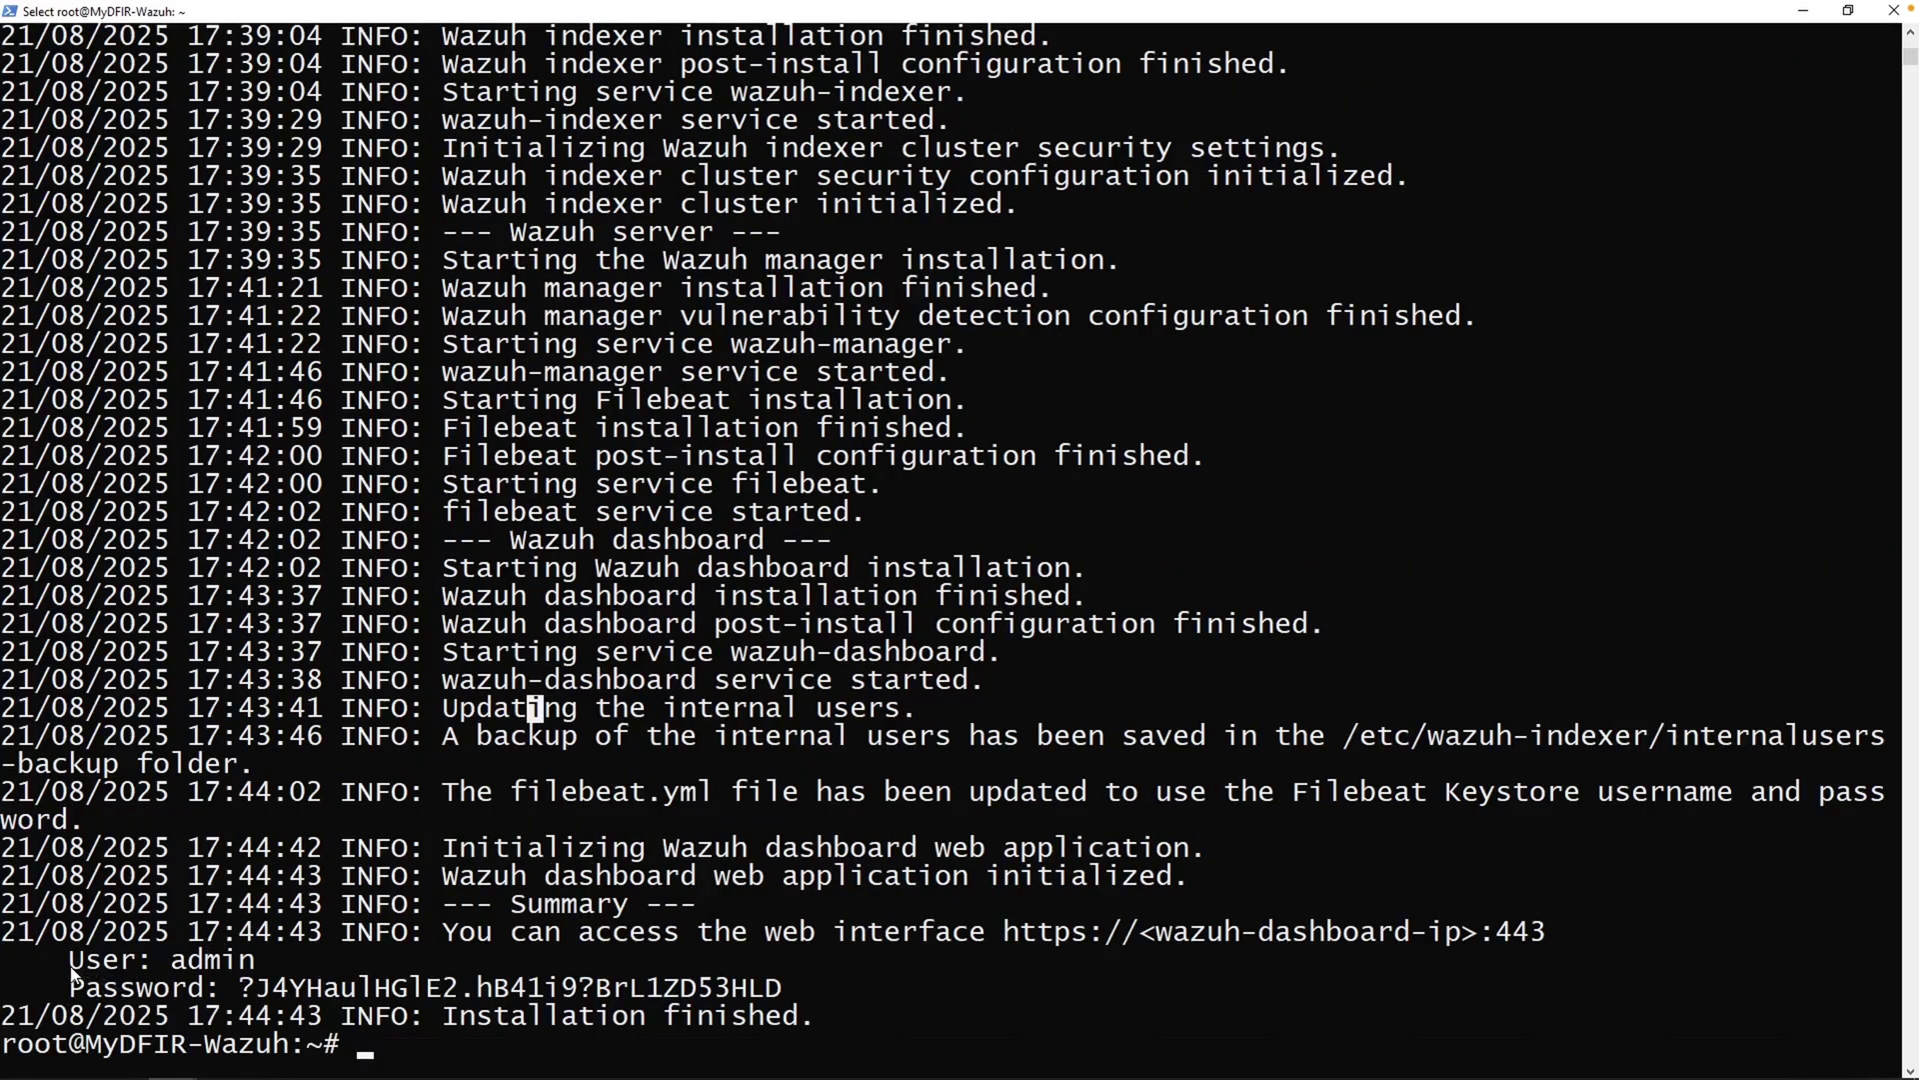
# Copy the generated Wazuh admin password from the installation summary and paste it after "Password:" in a new Notepad document
pyautogui.moveTo(71, 967); pyautogui.dragTo(257, 967)
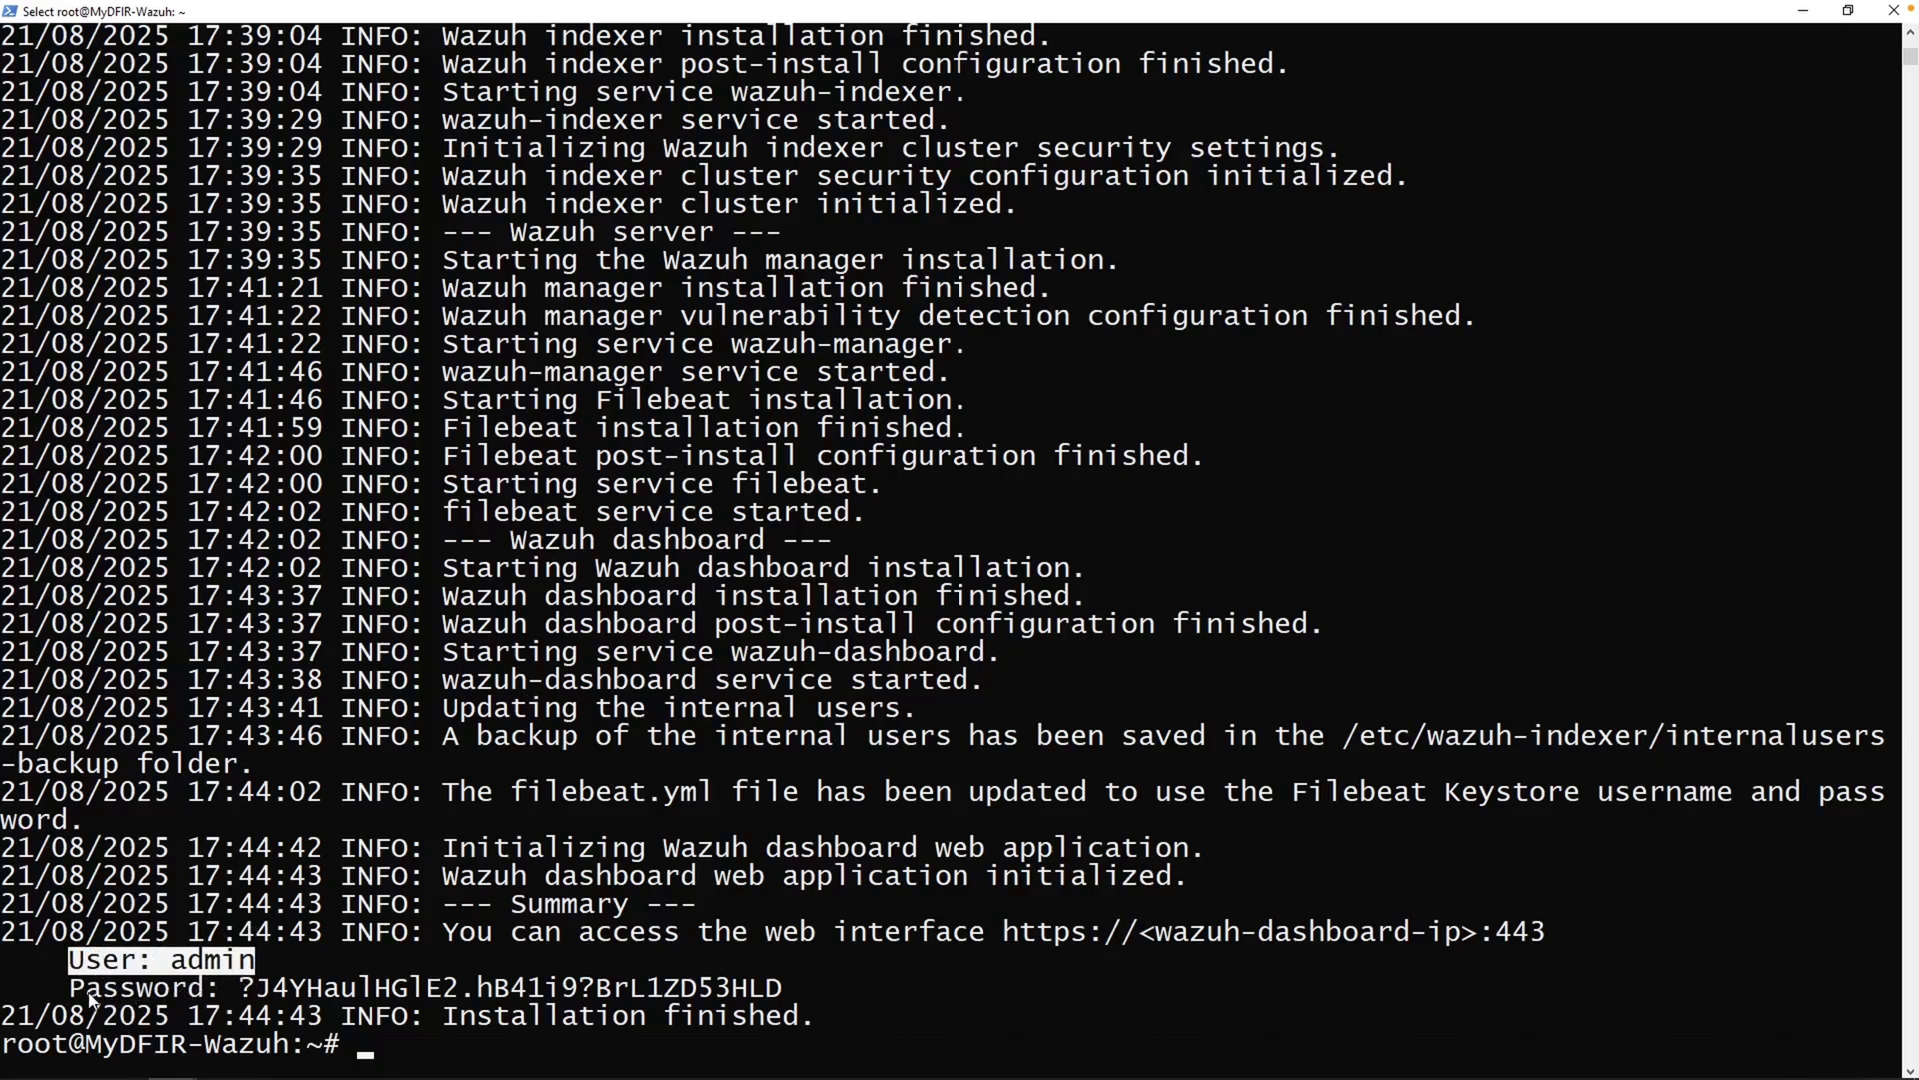
pyautogui.moveTo(72, 990); pyautogui.dragTo(255, 989)
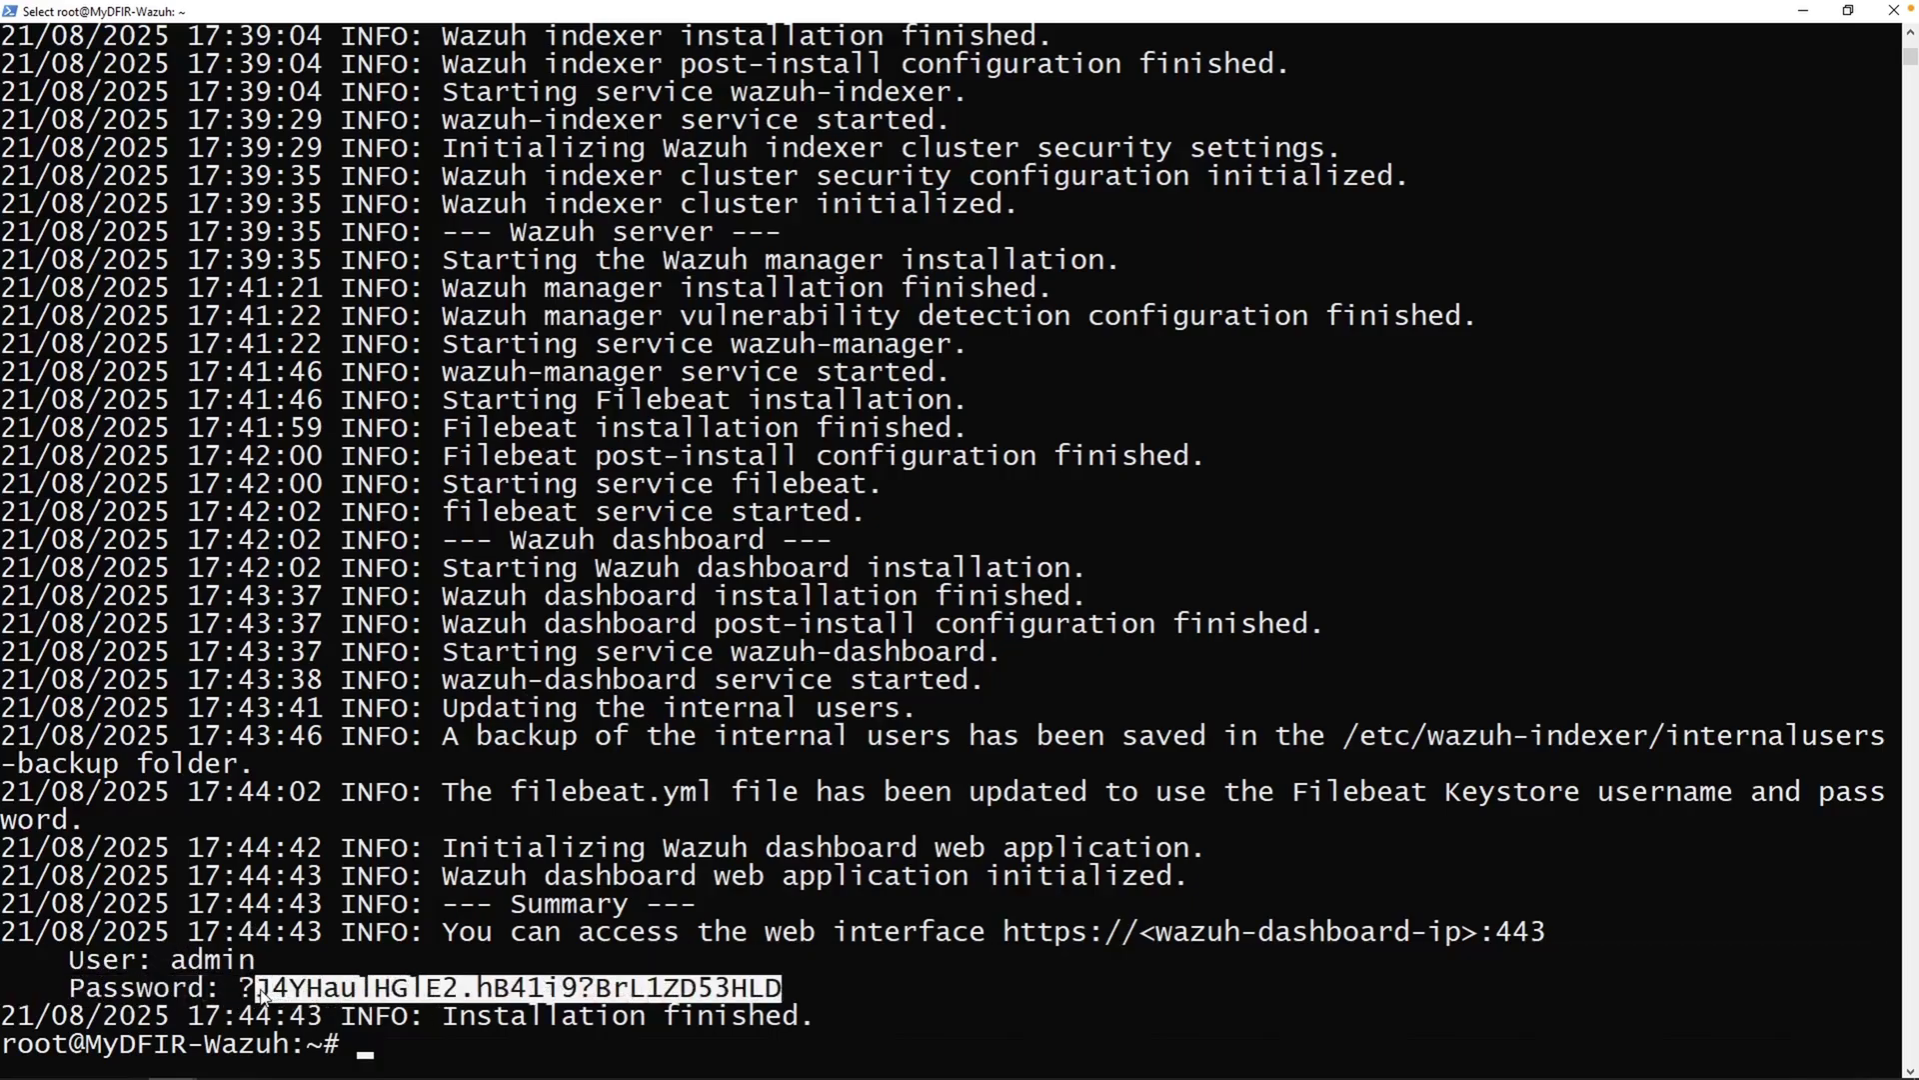
pyautogui.moveTo(255, 989); pyautogui.dragTo(240, 989)
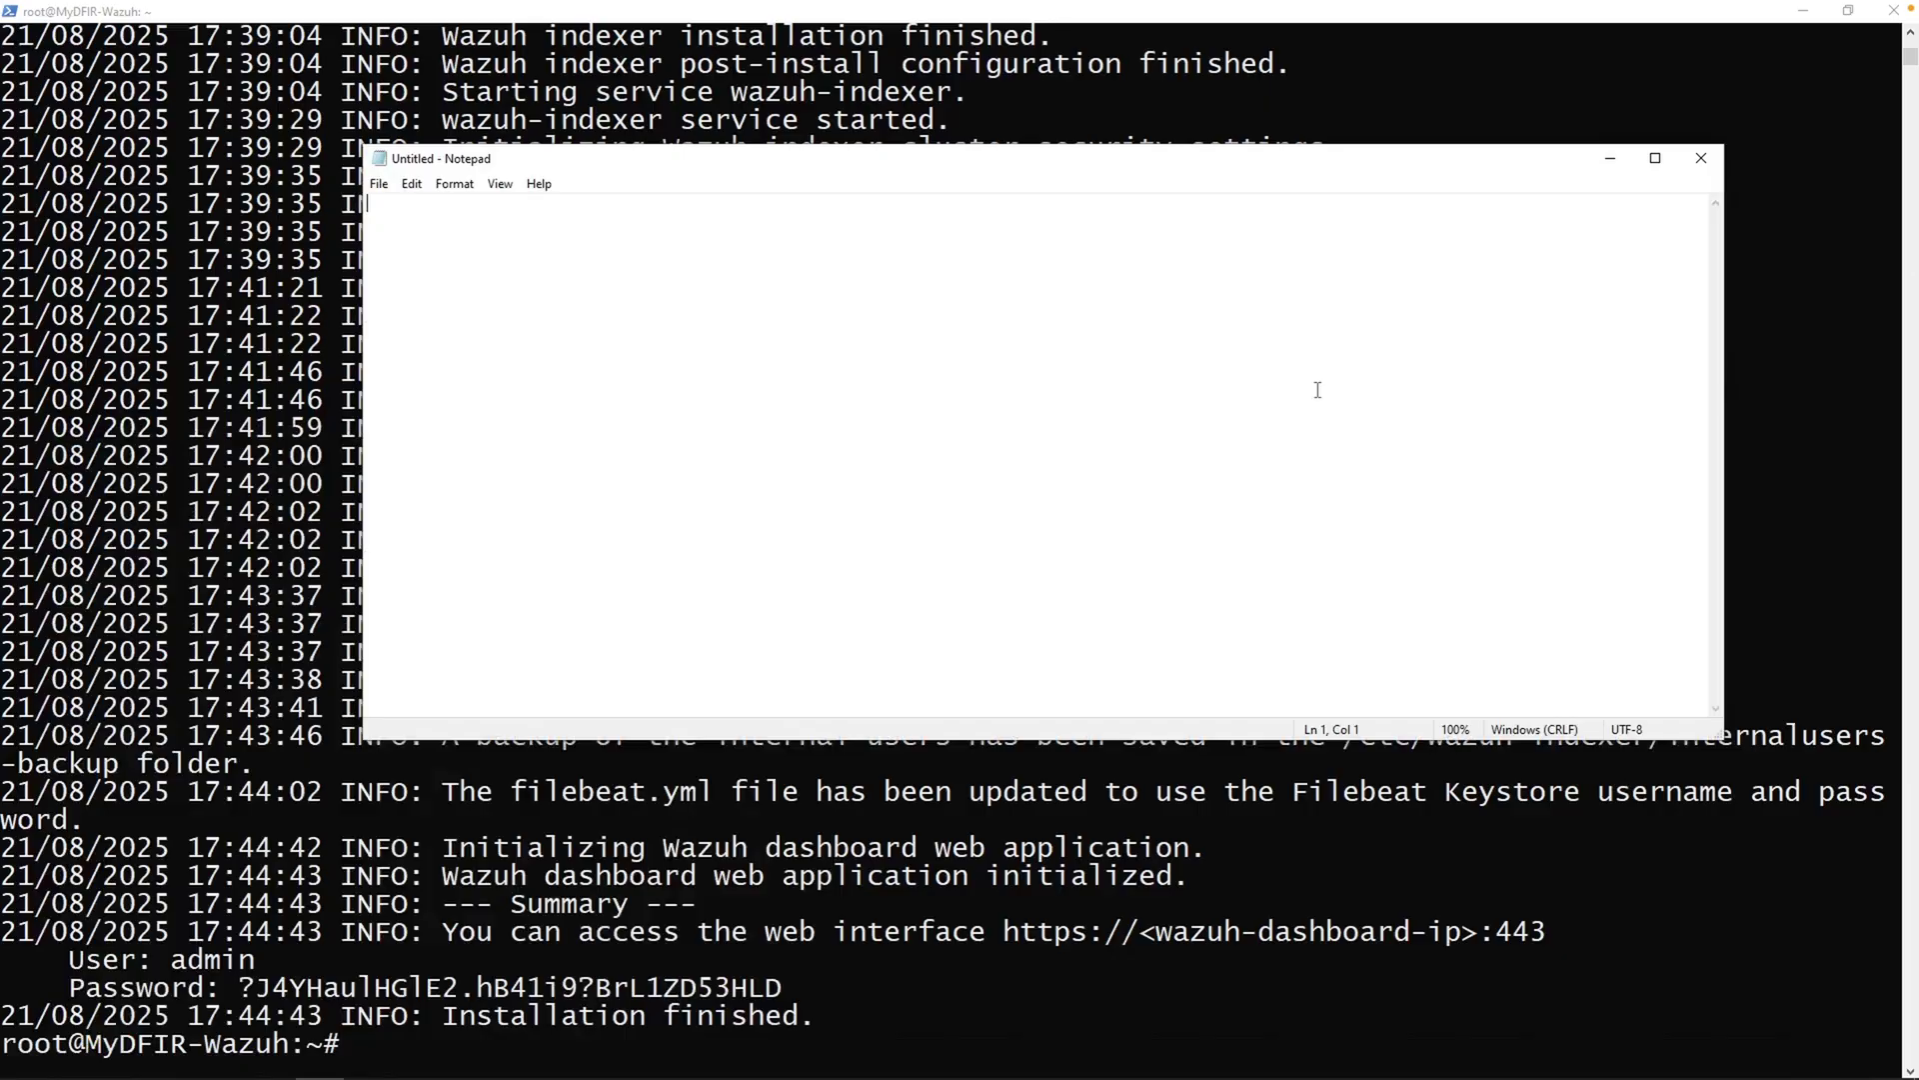
pyautogui.press('Return')
pyautogui.write('Password:')
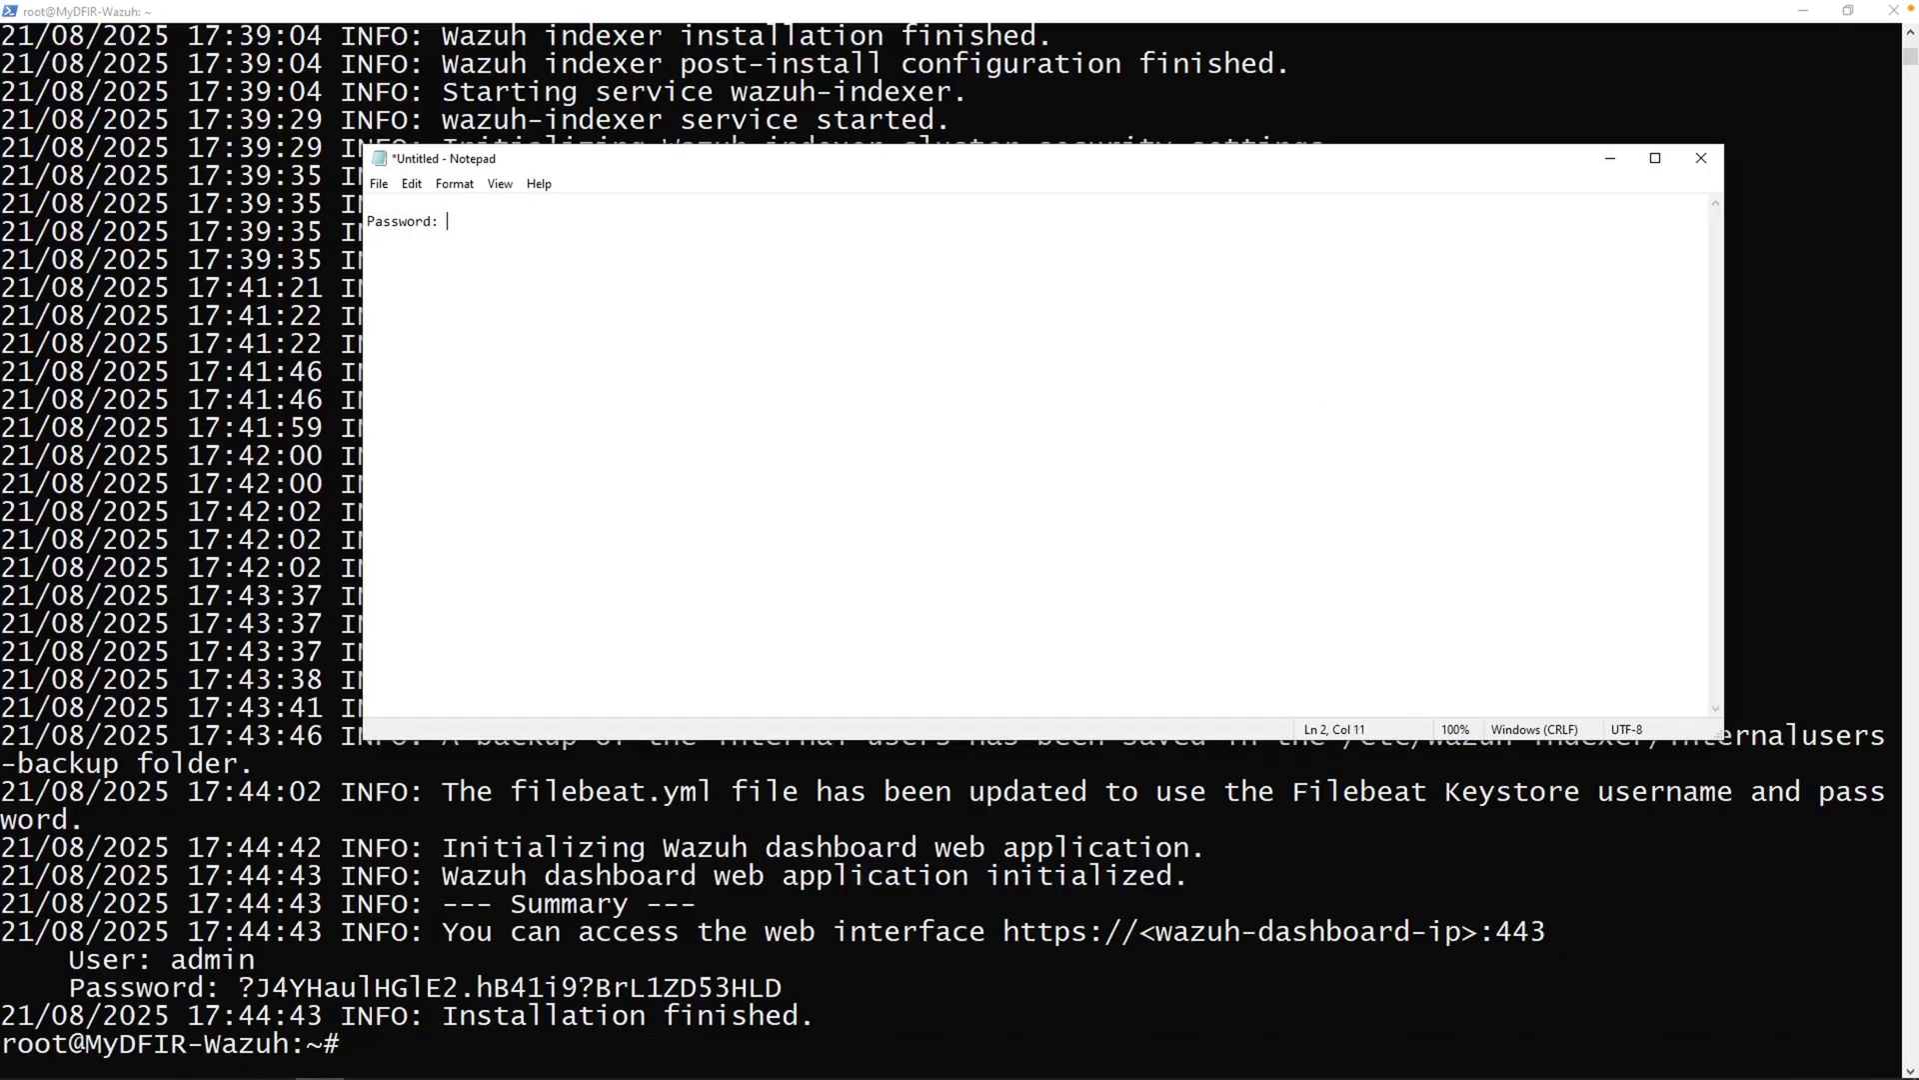
pyautogui.hotkey('ctrl', 'v')
# Add "User: admin" above the password in the note and head the entry with "Wazuh"
pyautogui.press('Up')
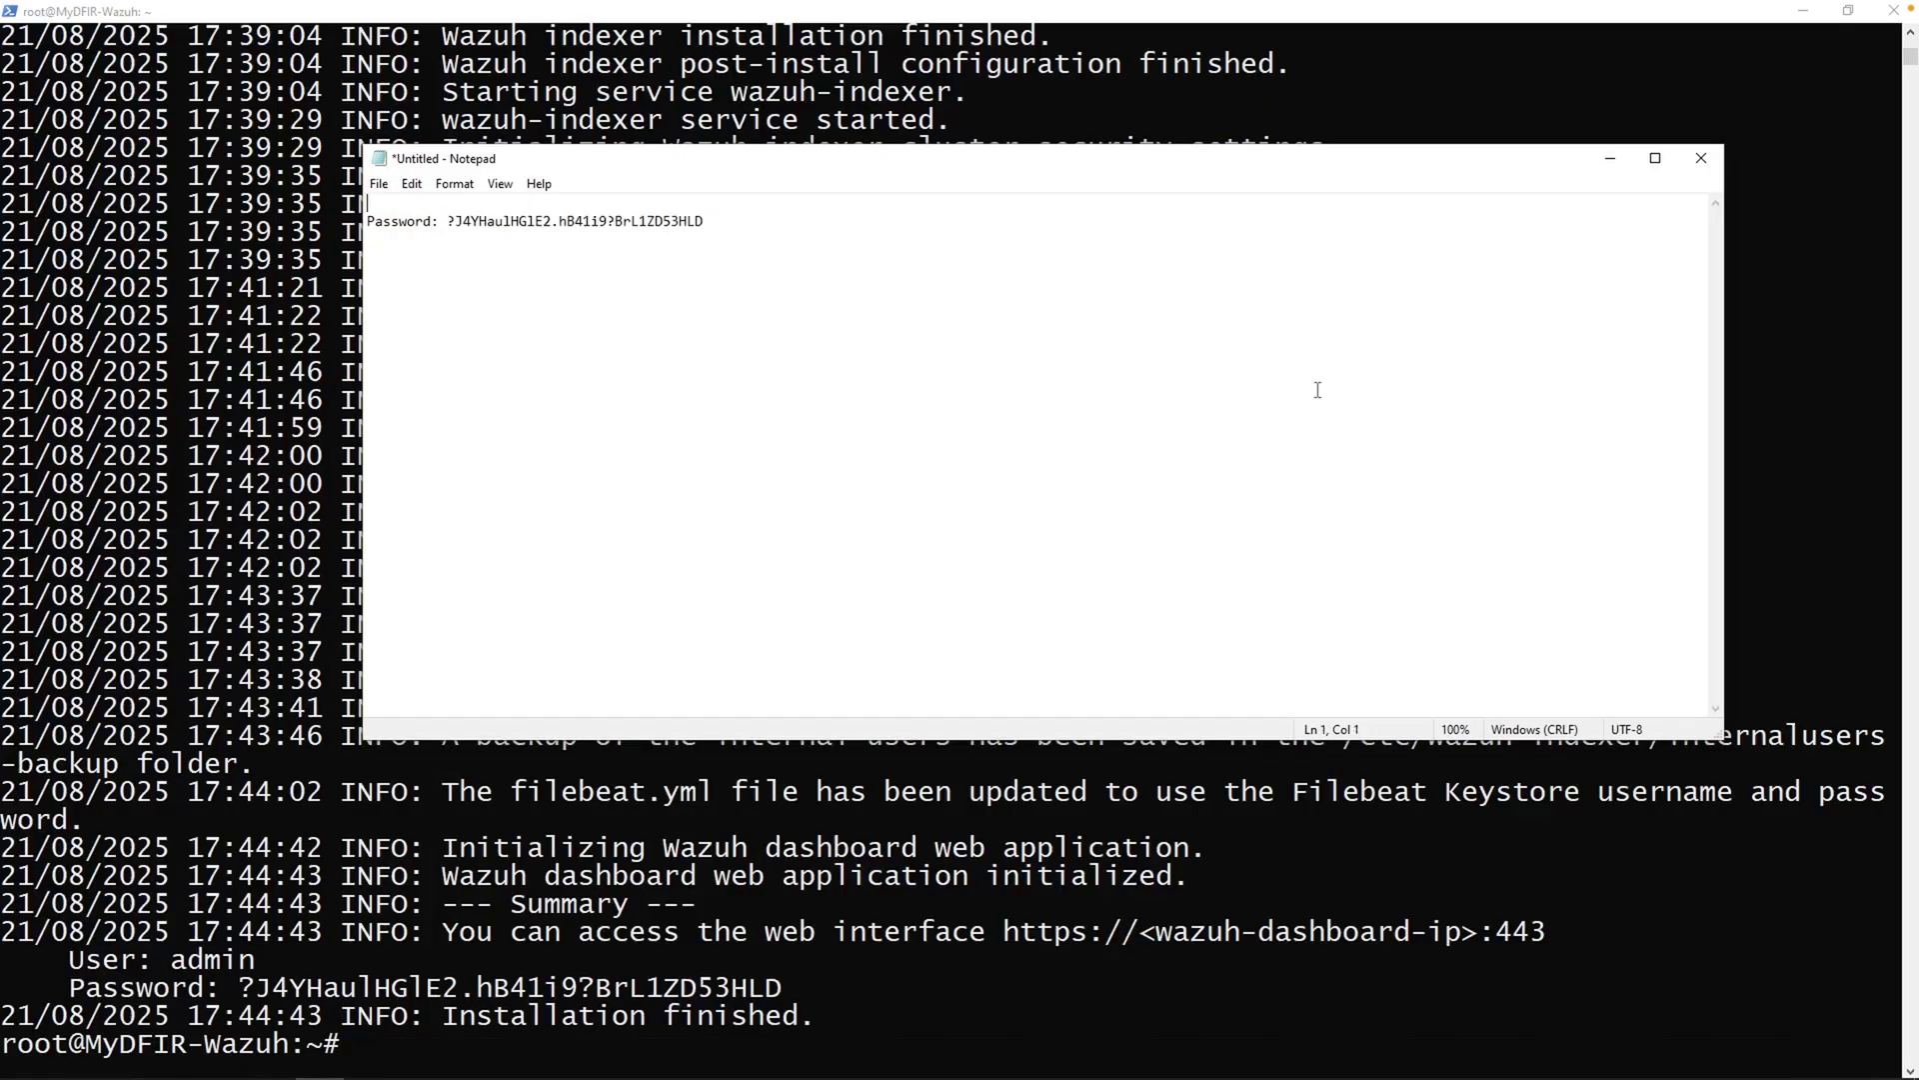
pyautogui.write('User: admin')
pyautogui.press('Home')
pyautogui.press('Return')
pyautogui.press('Return')
pyautogui.press('Up')
pyautogui.write('Wazuh')
pyautogui.click(474, 930)
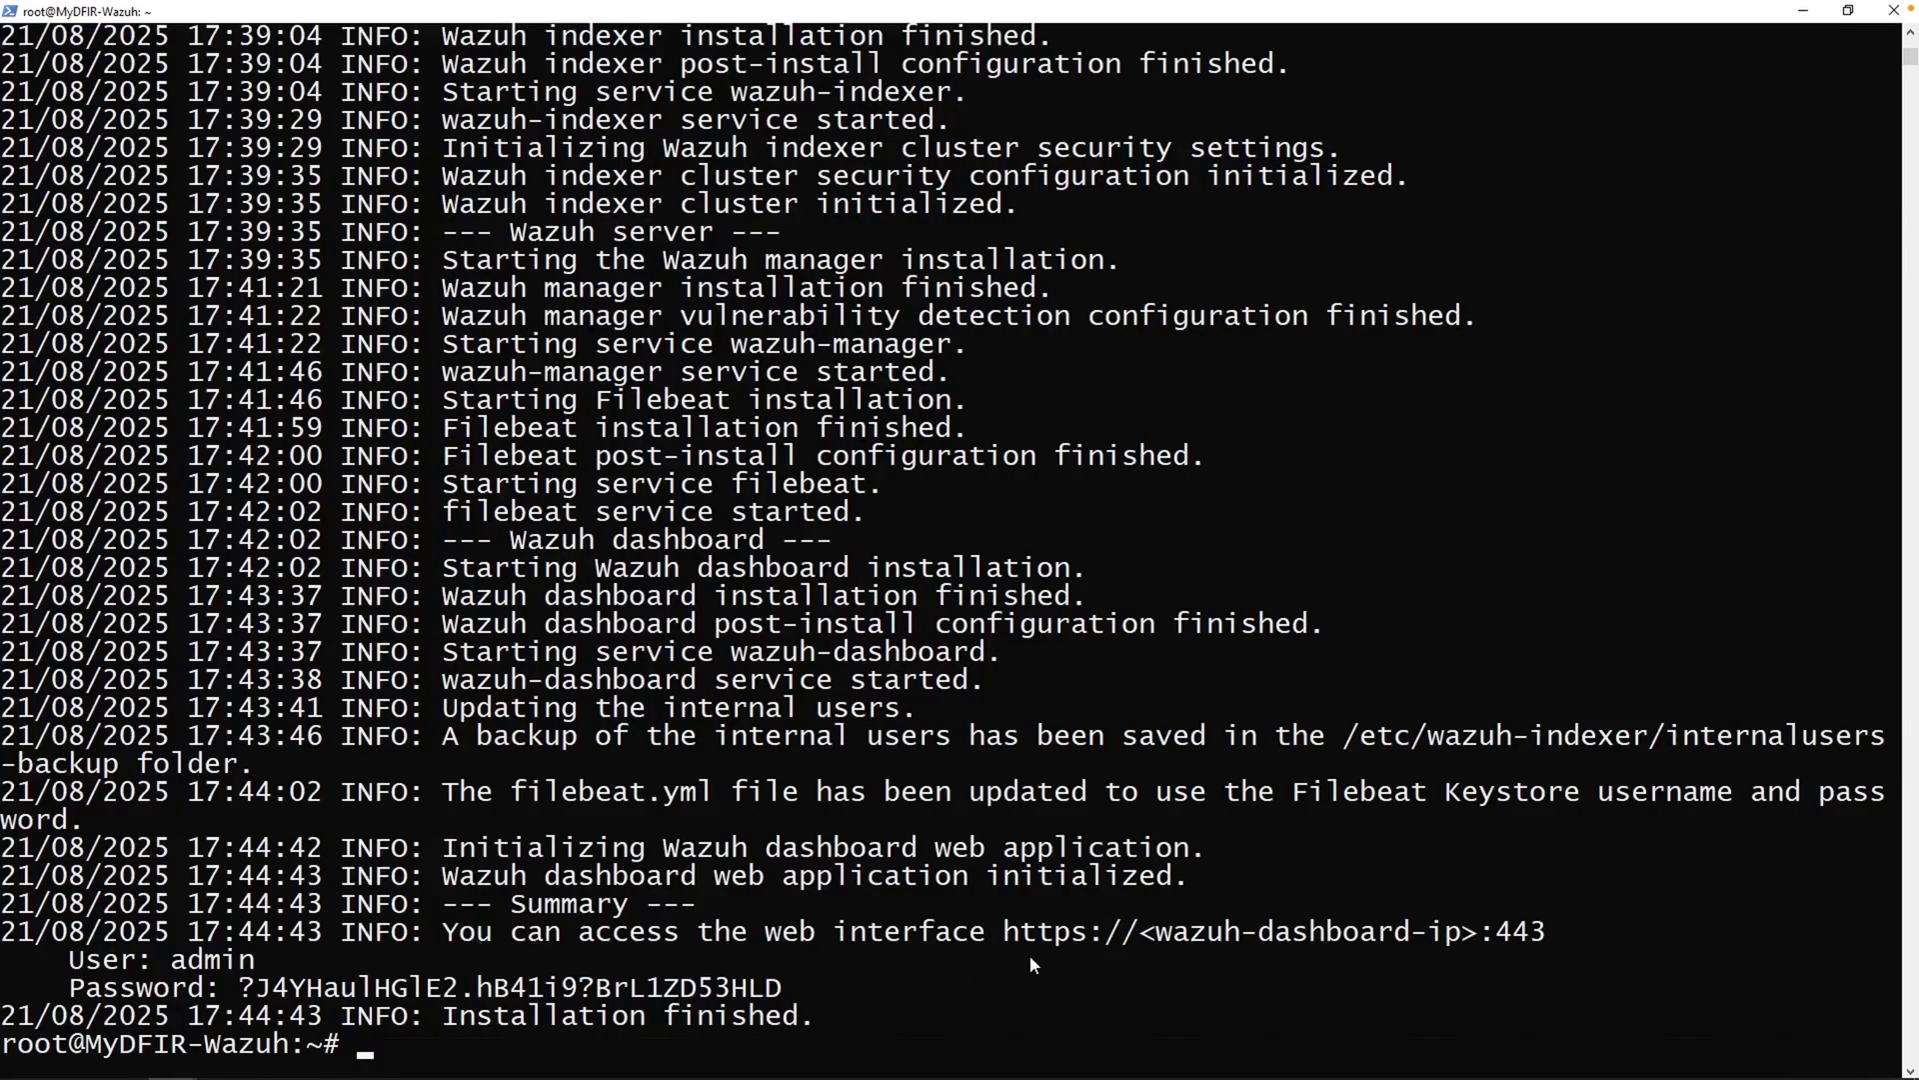
pyautogui.hotkey('alt', 'Tab')
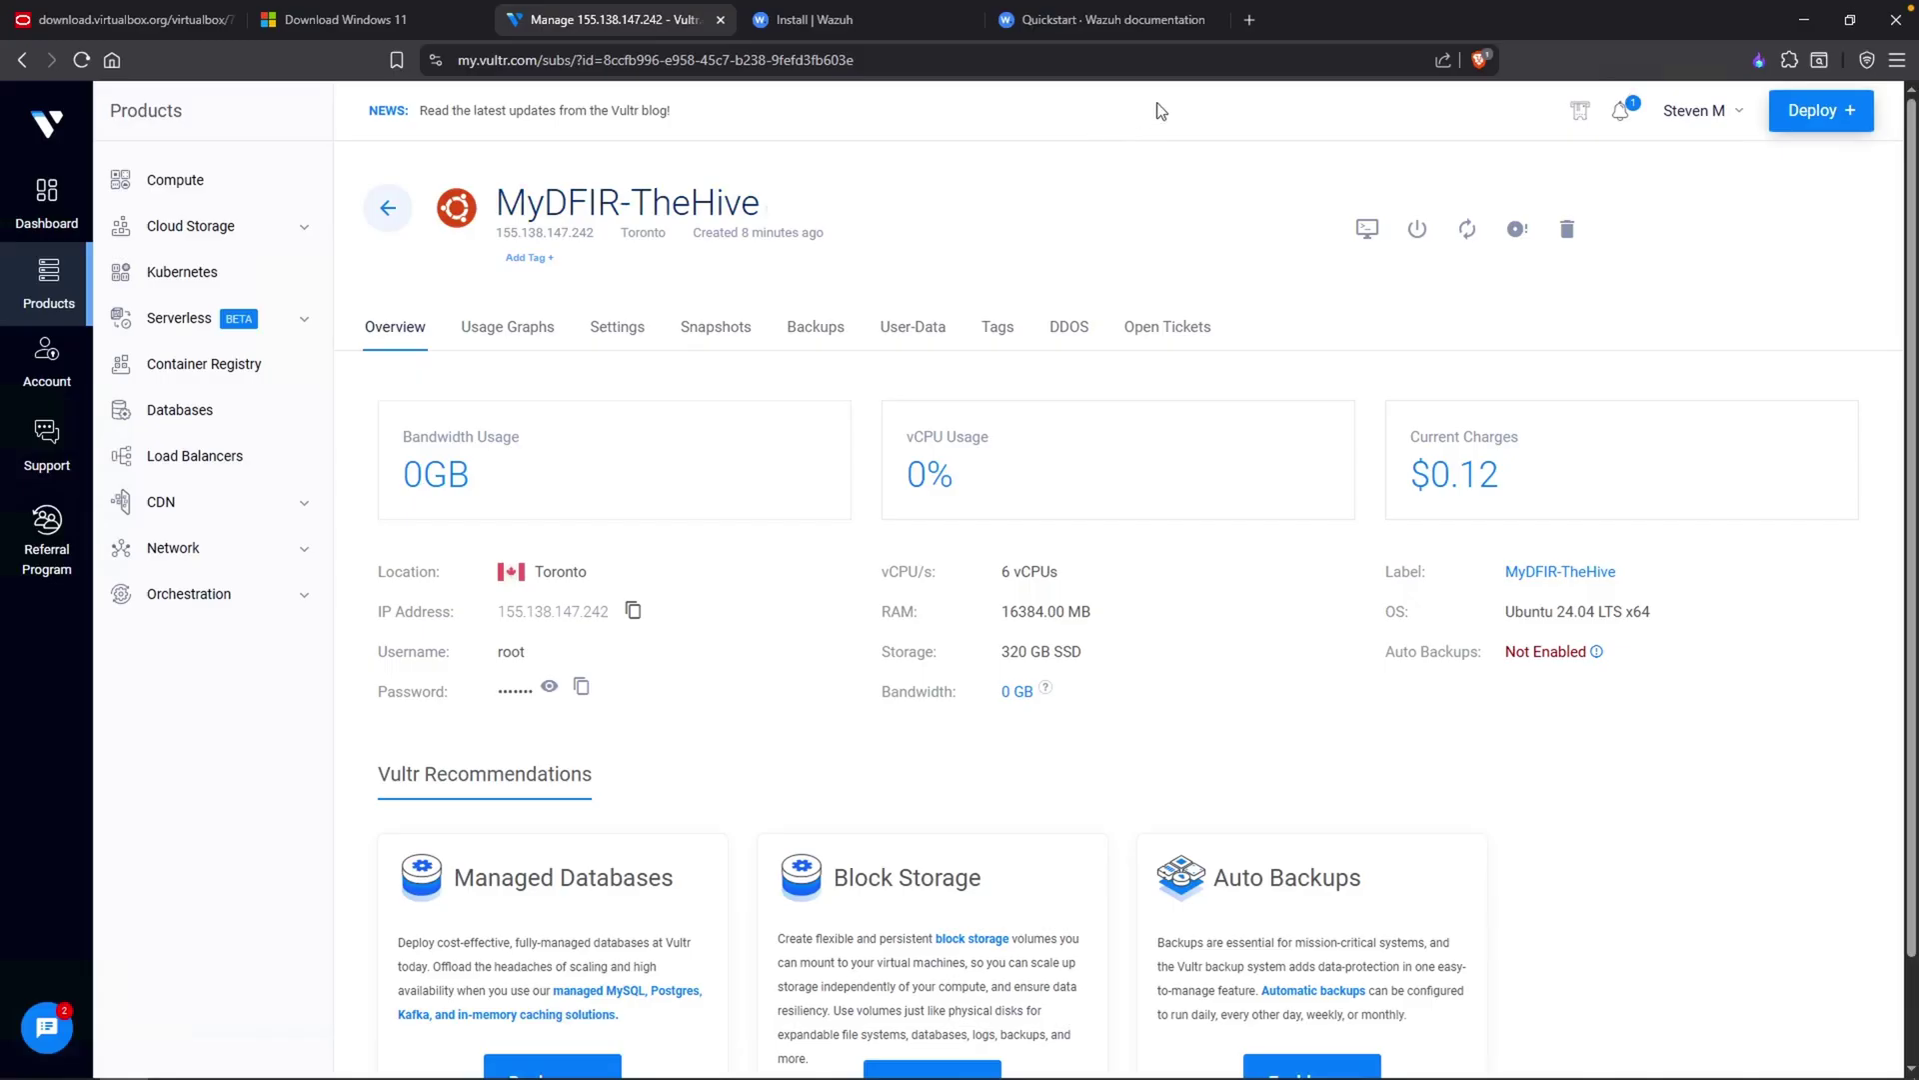
pyautogui.click(1249, 20)
pyautogui.write('https://')
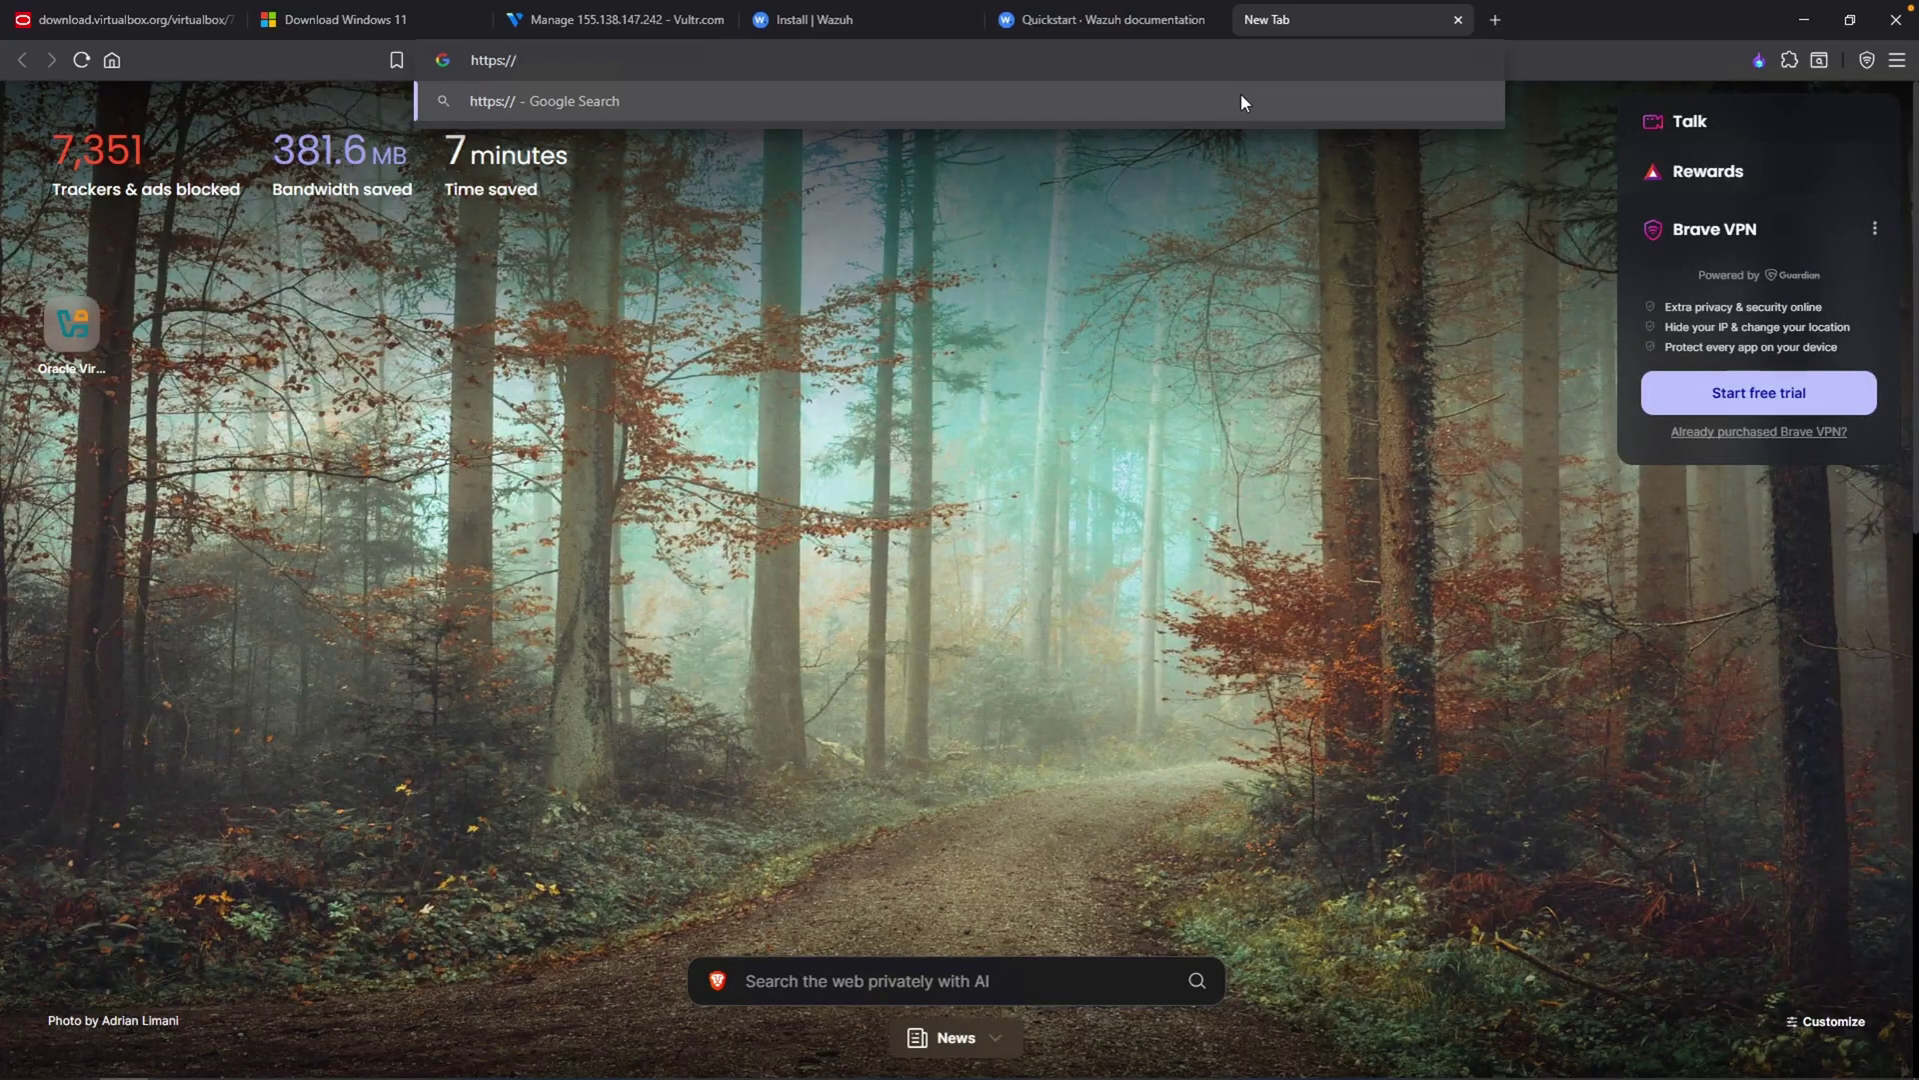
pyautogui.click(612, 22)
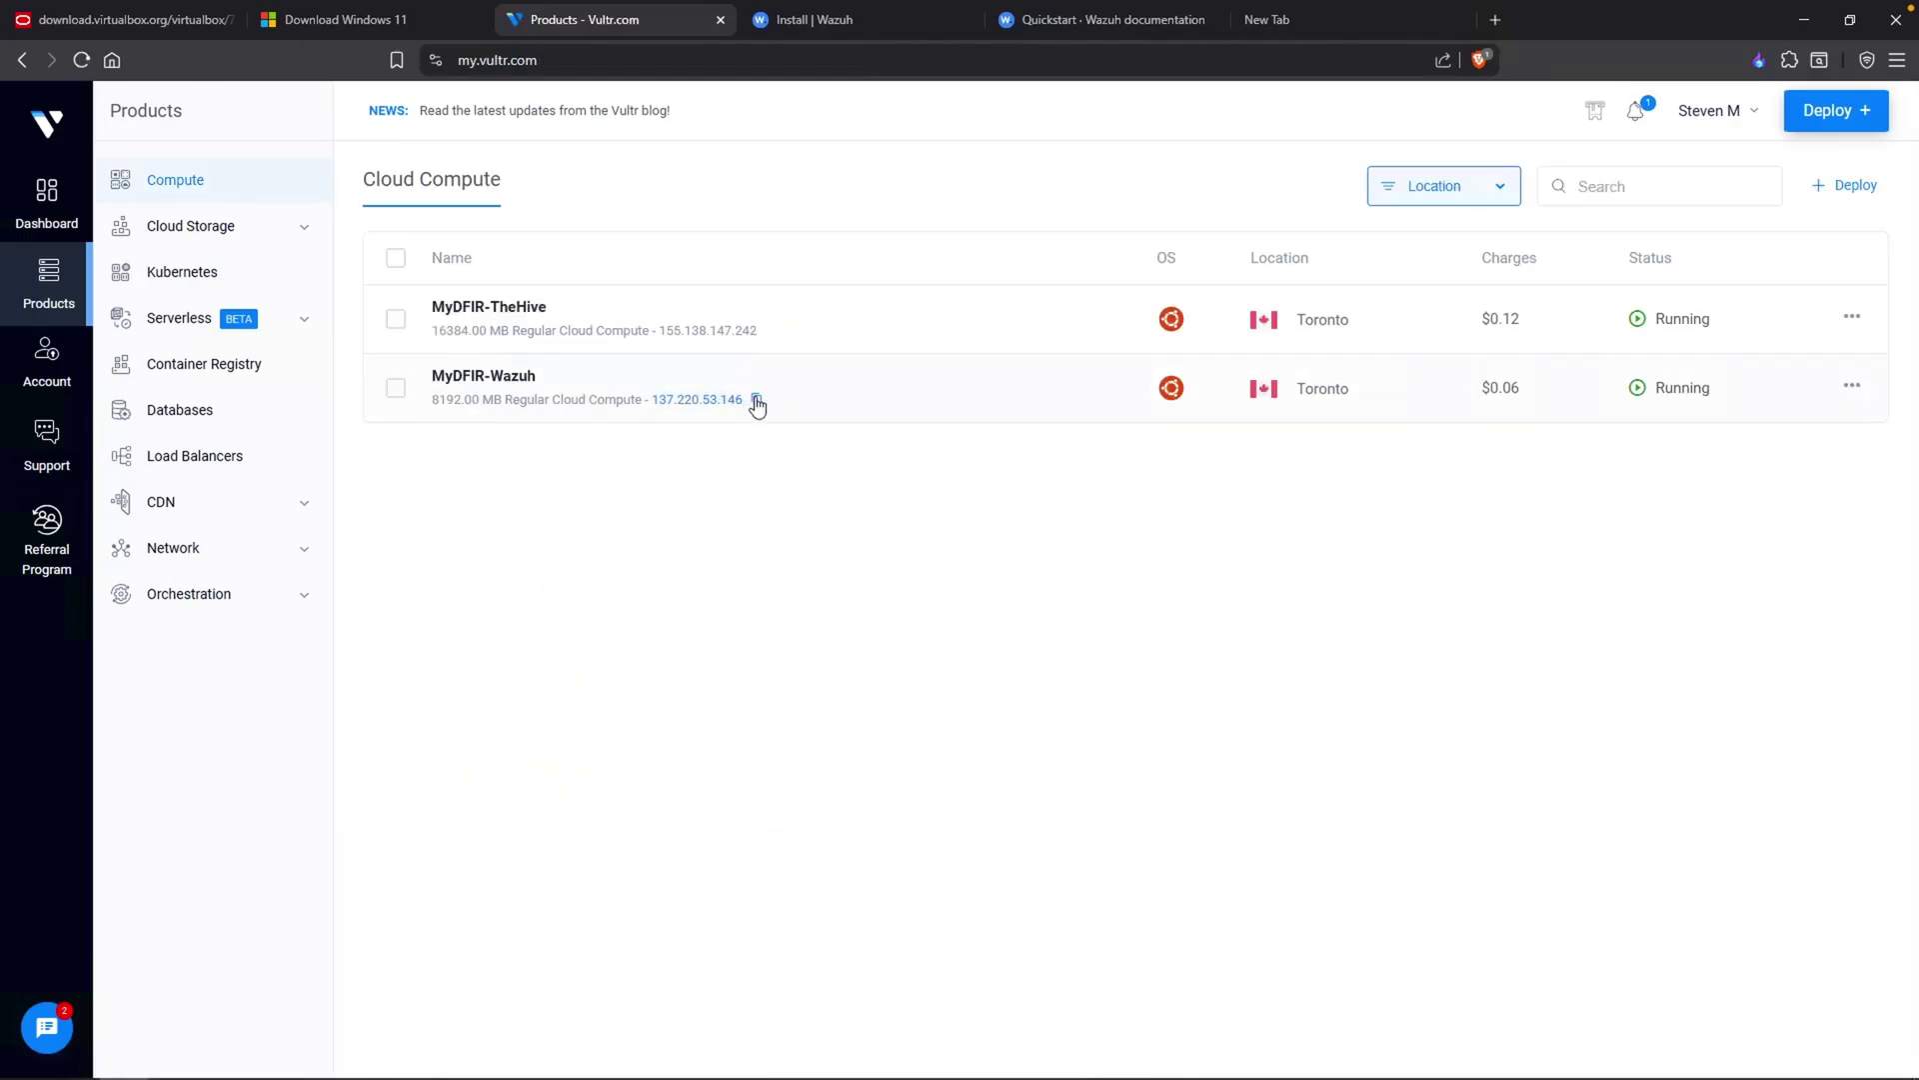
pyautogui.click(1291, 30)
pyautogui.write('https://')
pyautogui.hotkey('ctrl', 'v')
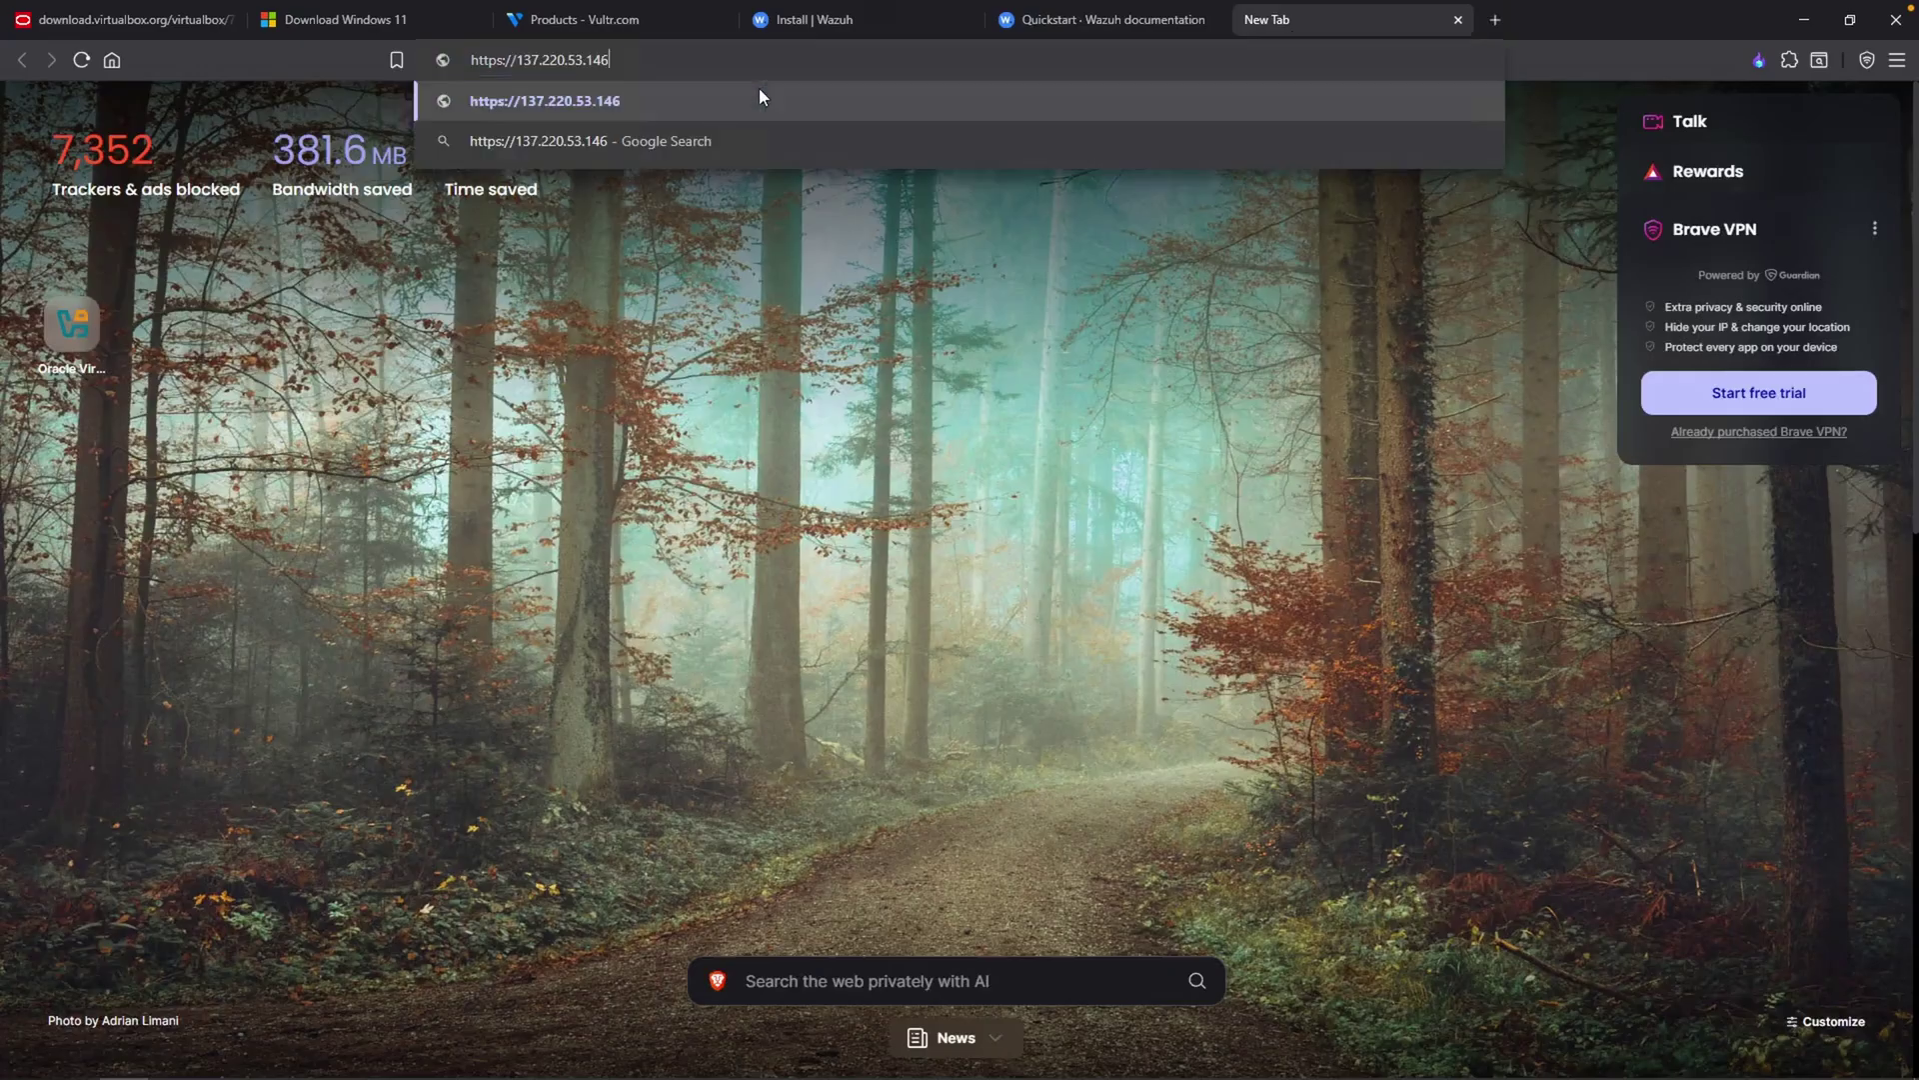
pyautogui.press('Return')
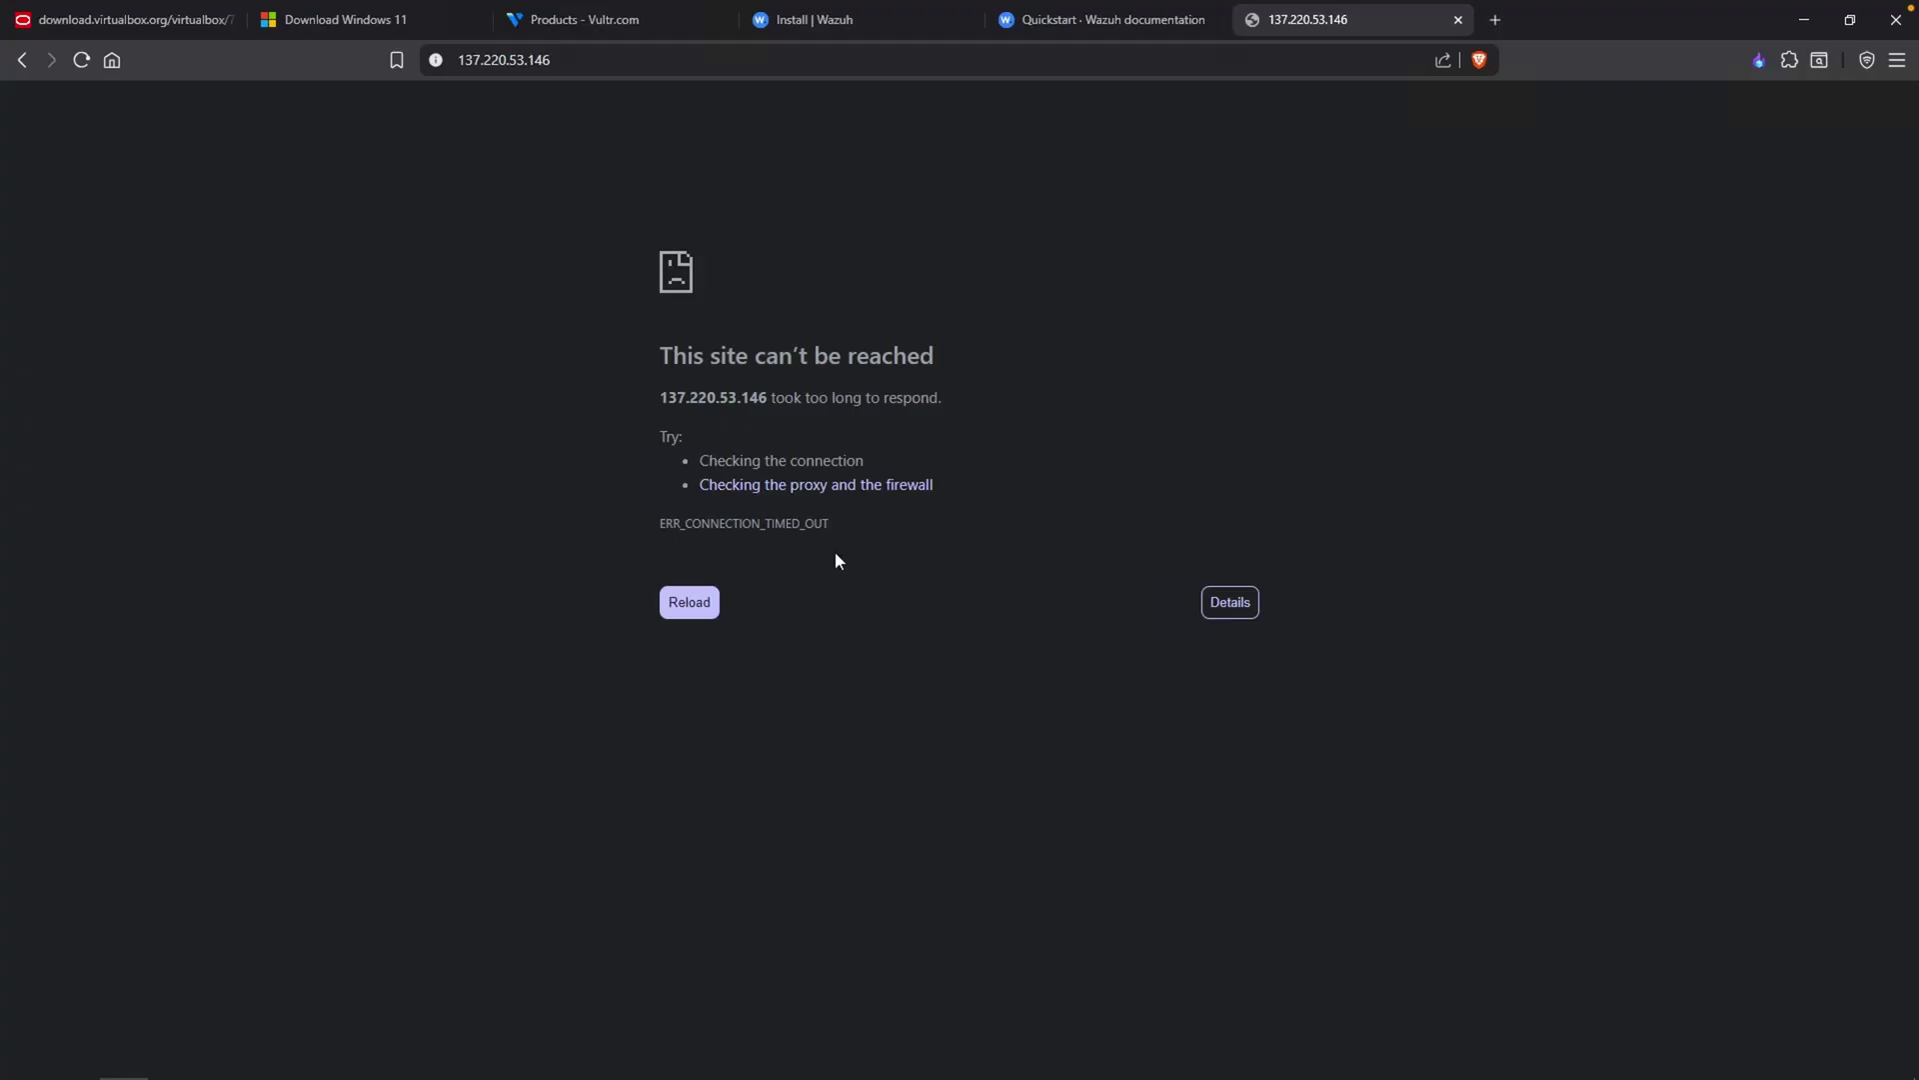
pyautogui.press('F5')
# Open the MyDFIR-Wazuh server's settings in Vultr to check its configuration
pyautogui.click(628, 28)
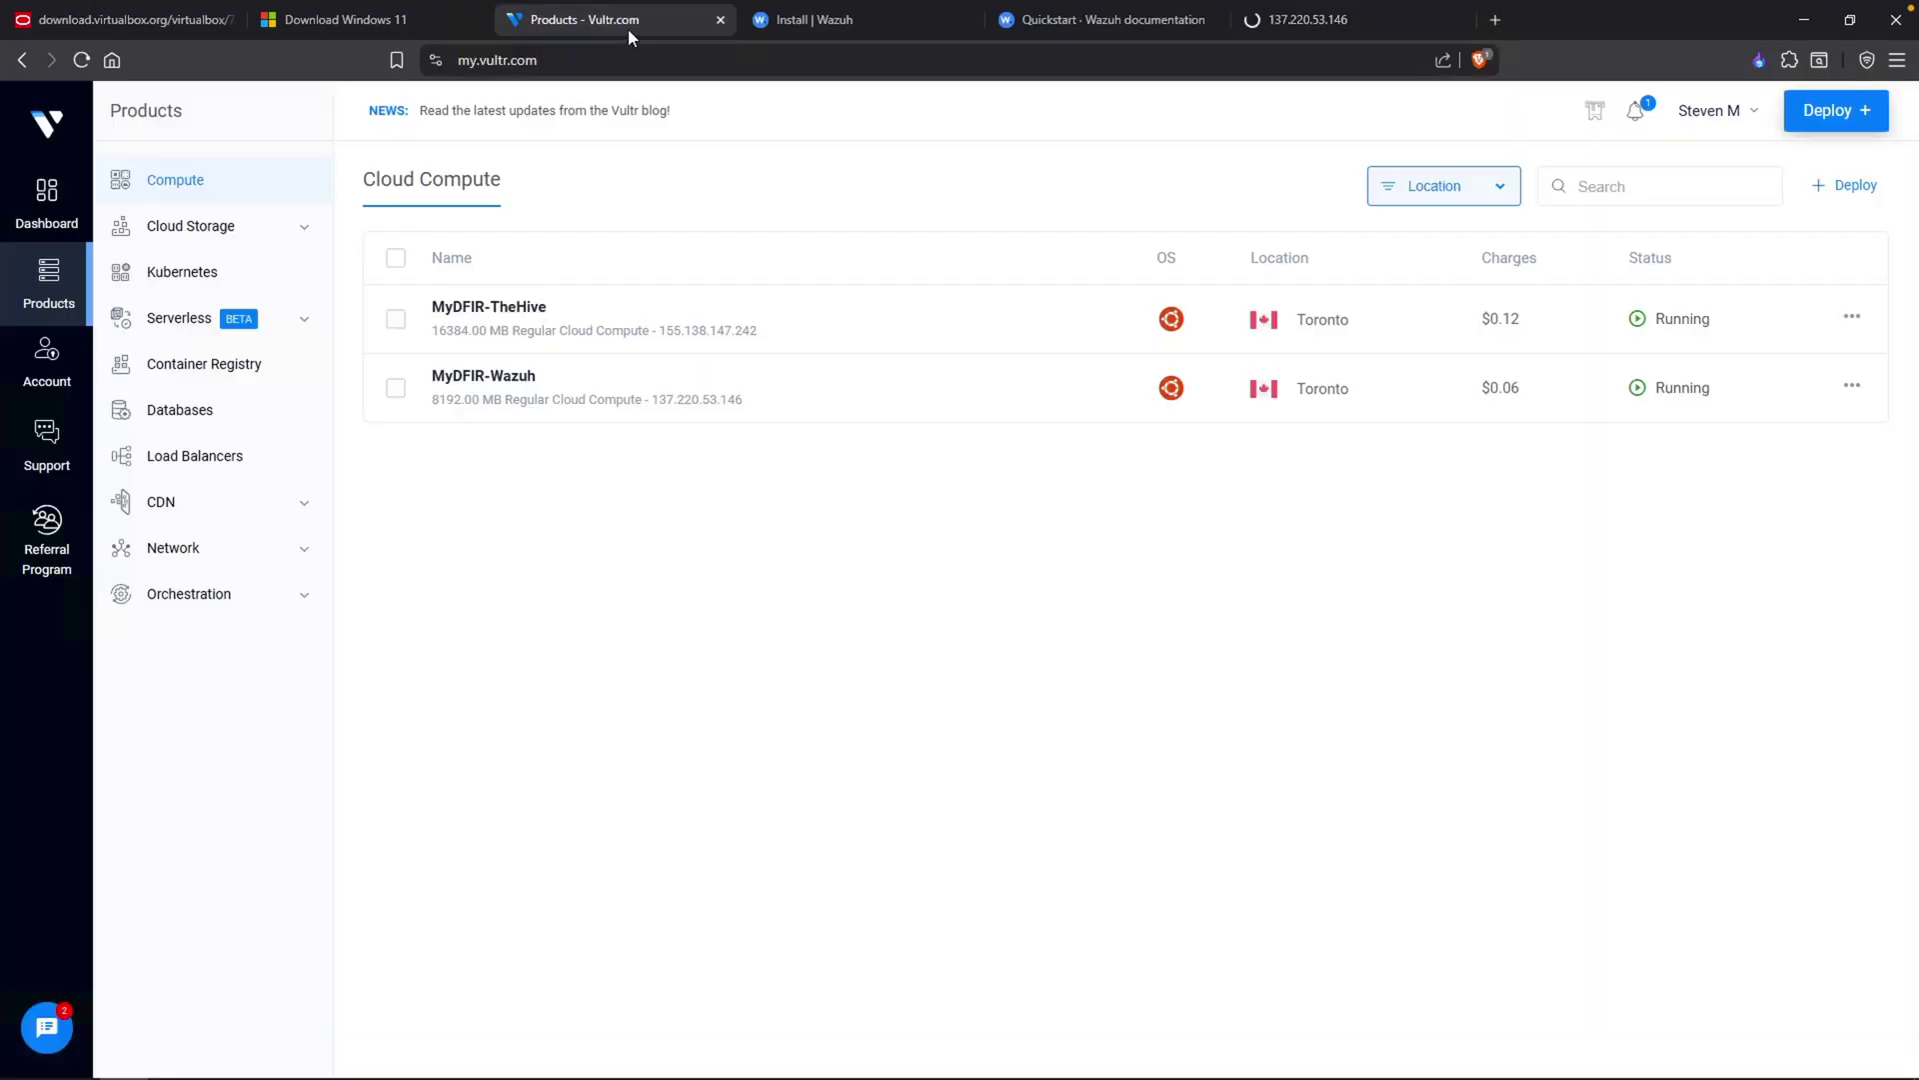
pyautogui.click(519, 388)
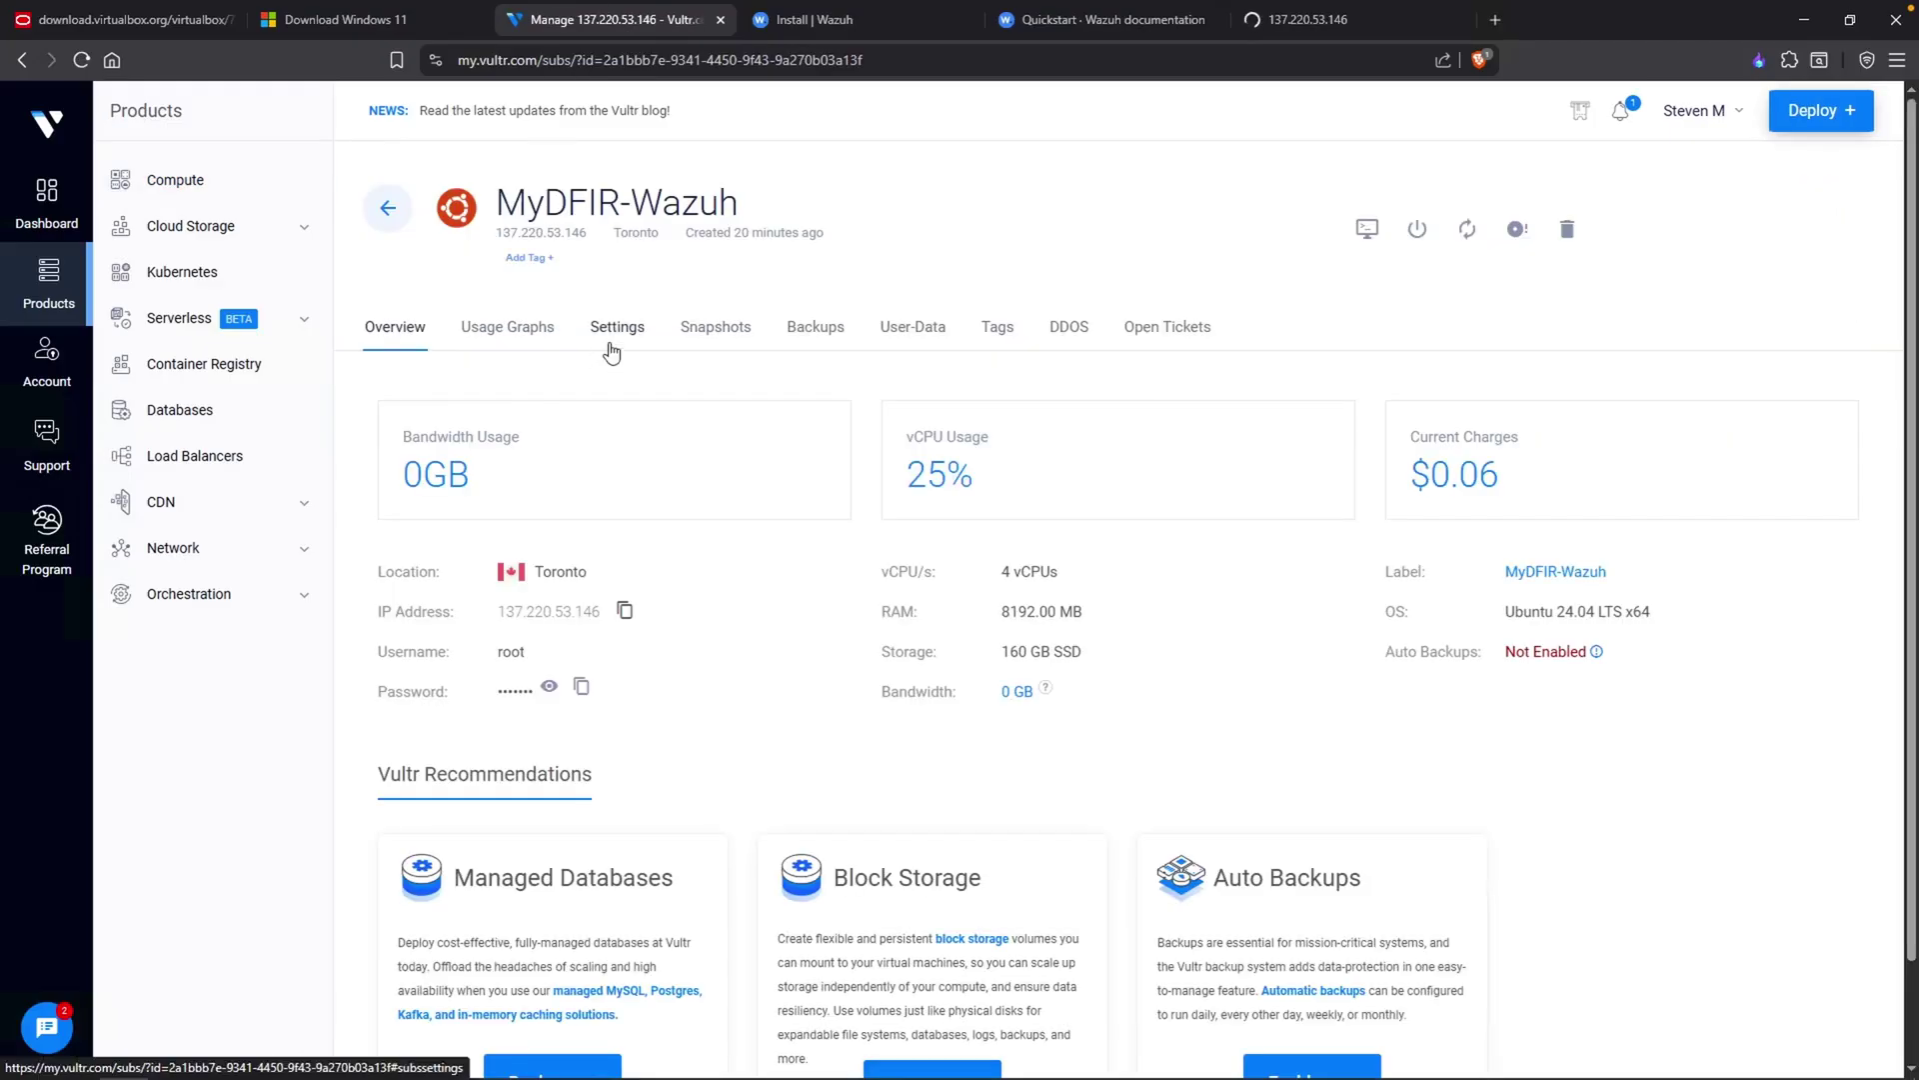
pyautogui.click(607, 345)
pyautogui.click(388, 602)
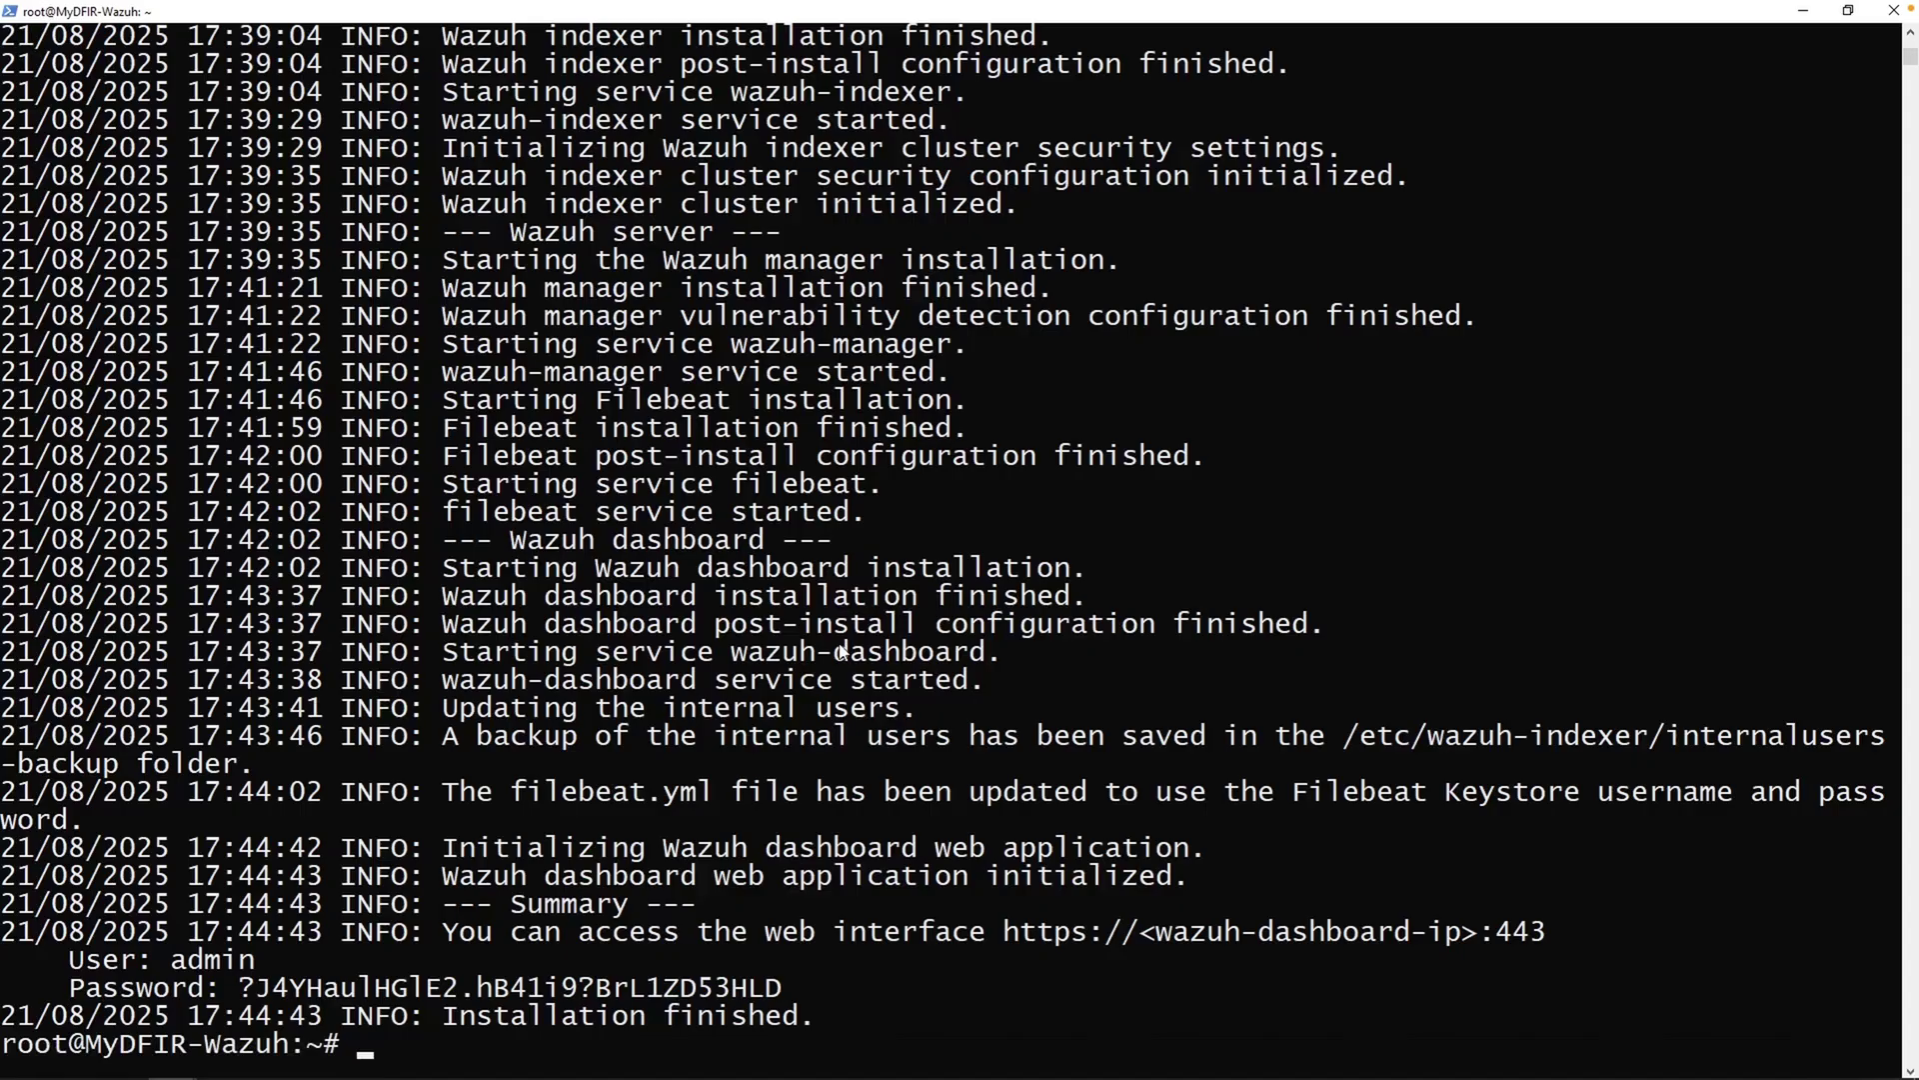
# Check the status of wazuh-manager.service with systemctl on the MyDFIR-Wazuh server after clearing its terminal
pyautogui.press('Return')
pyautogui.write('clear')
pyautogui.press('Return')
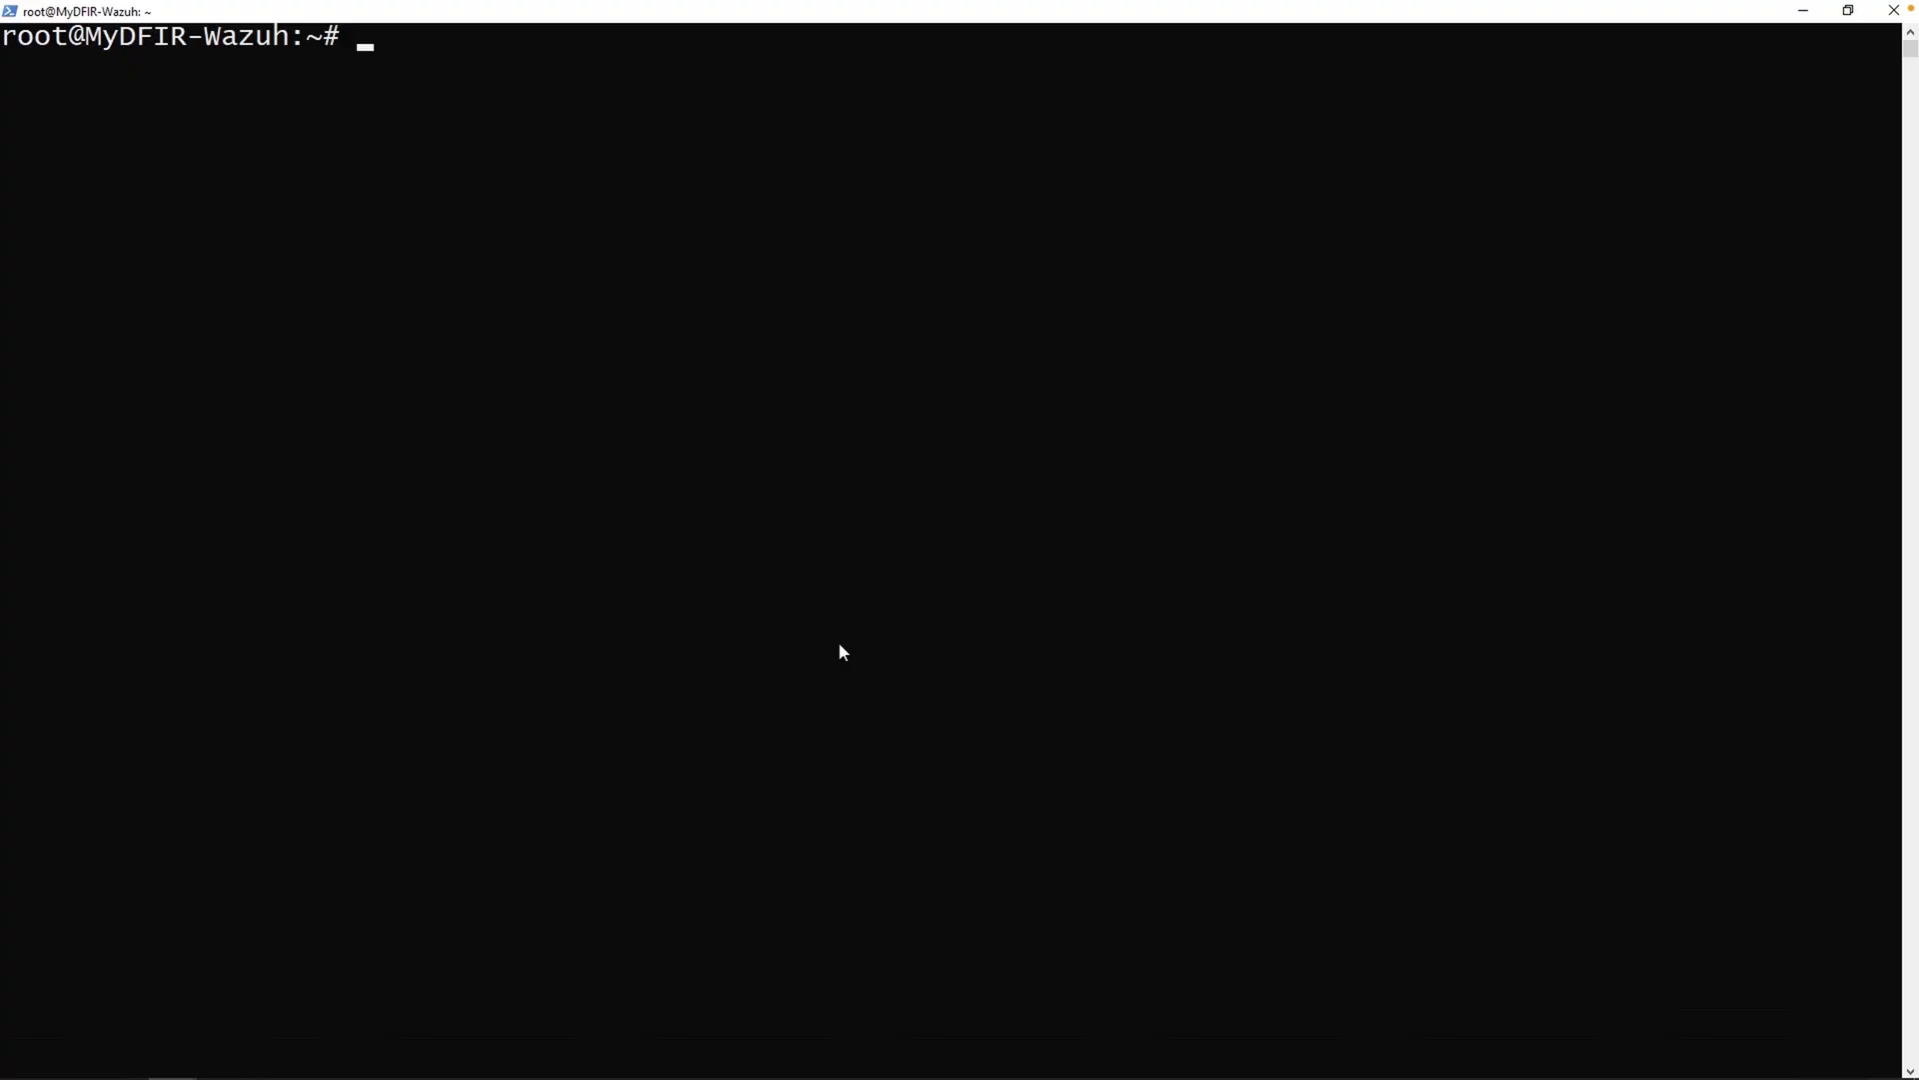
pyautogui.write('systemctl status wazuh-')
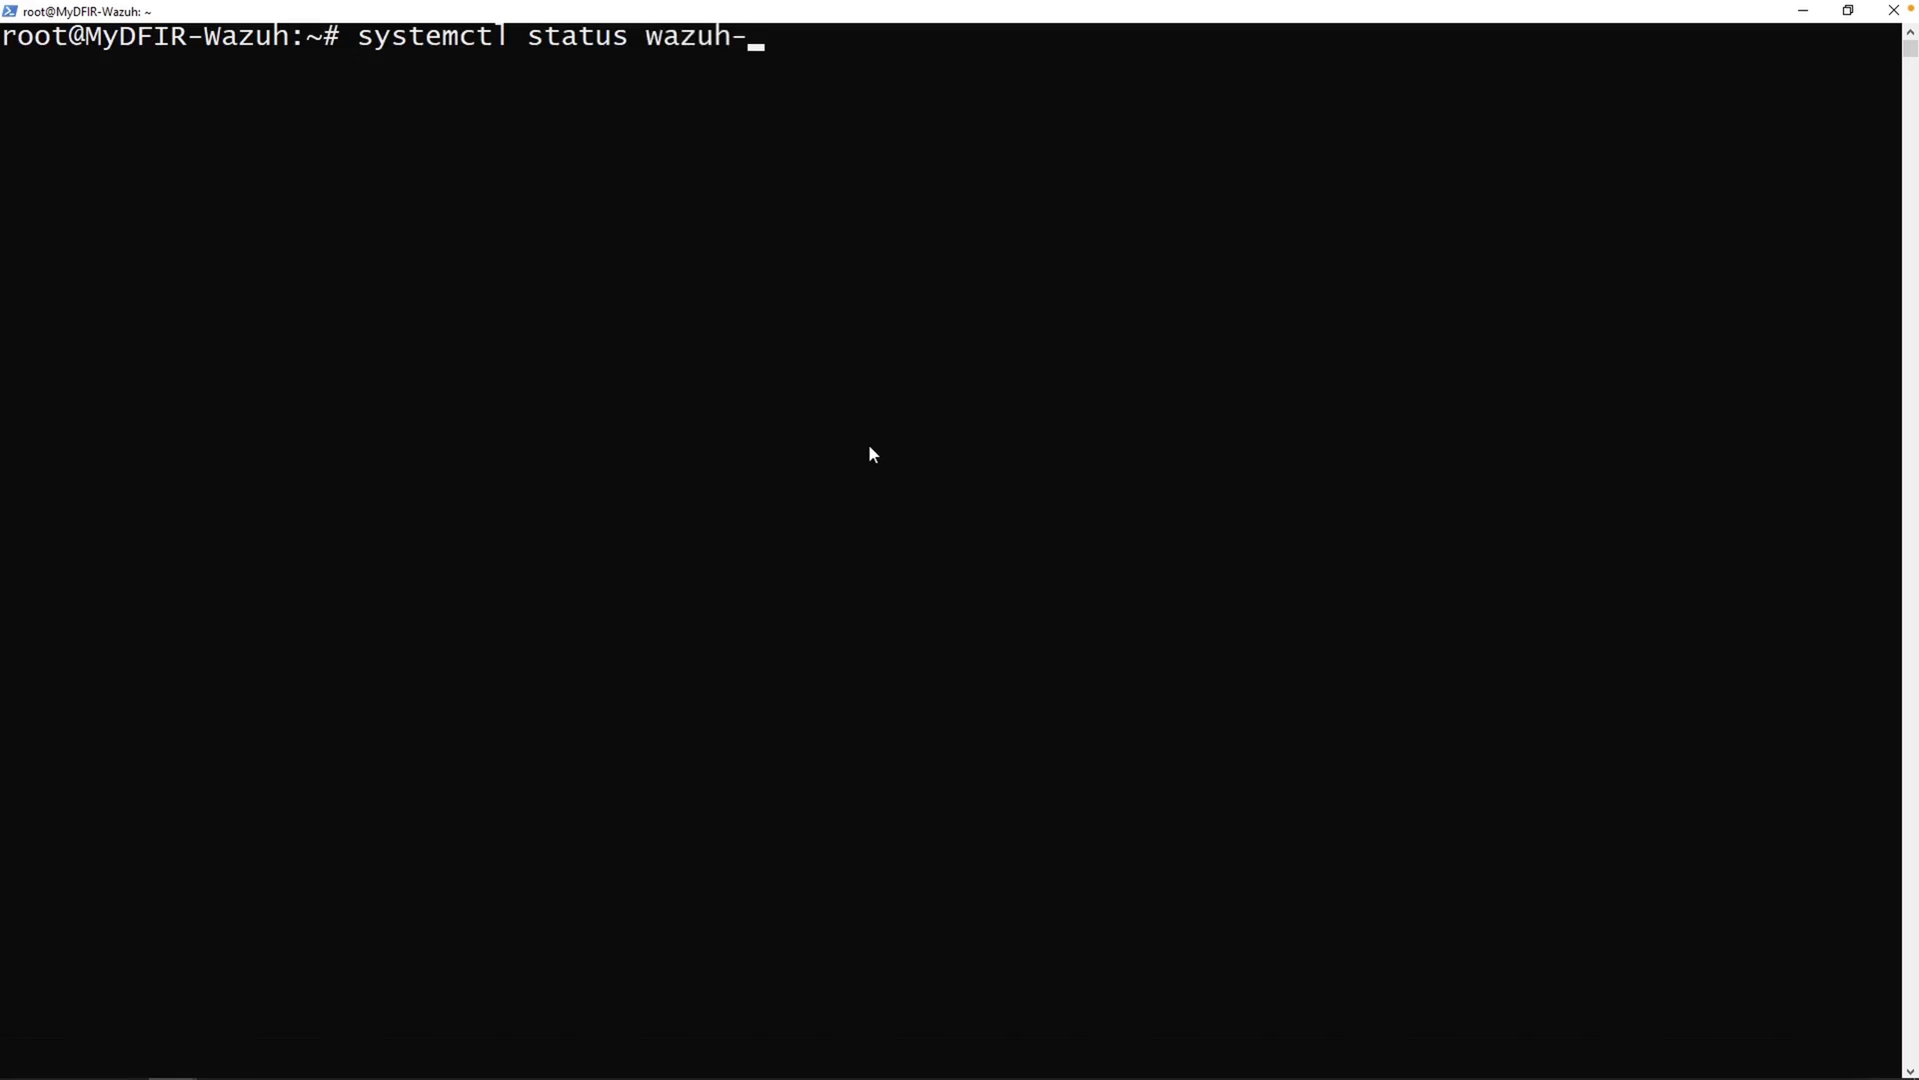
pyautogui.press('Tab')
pyautogui.press('Tab')
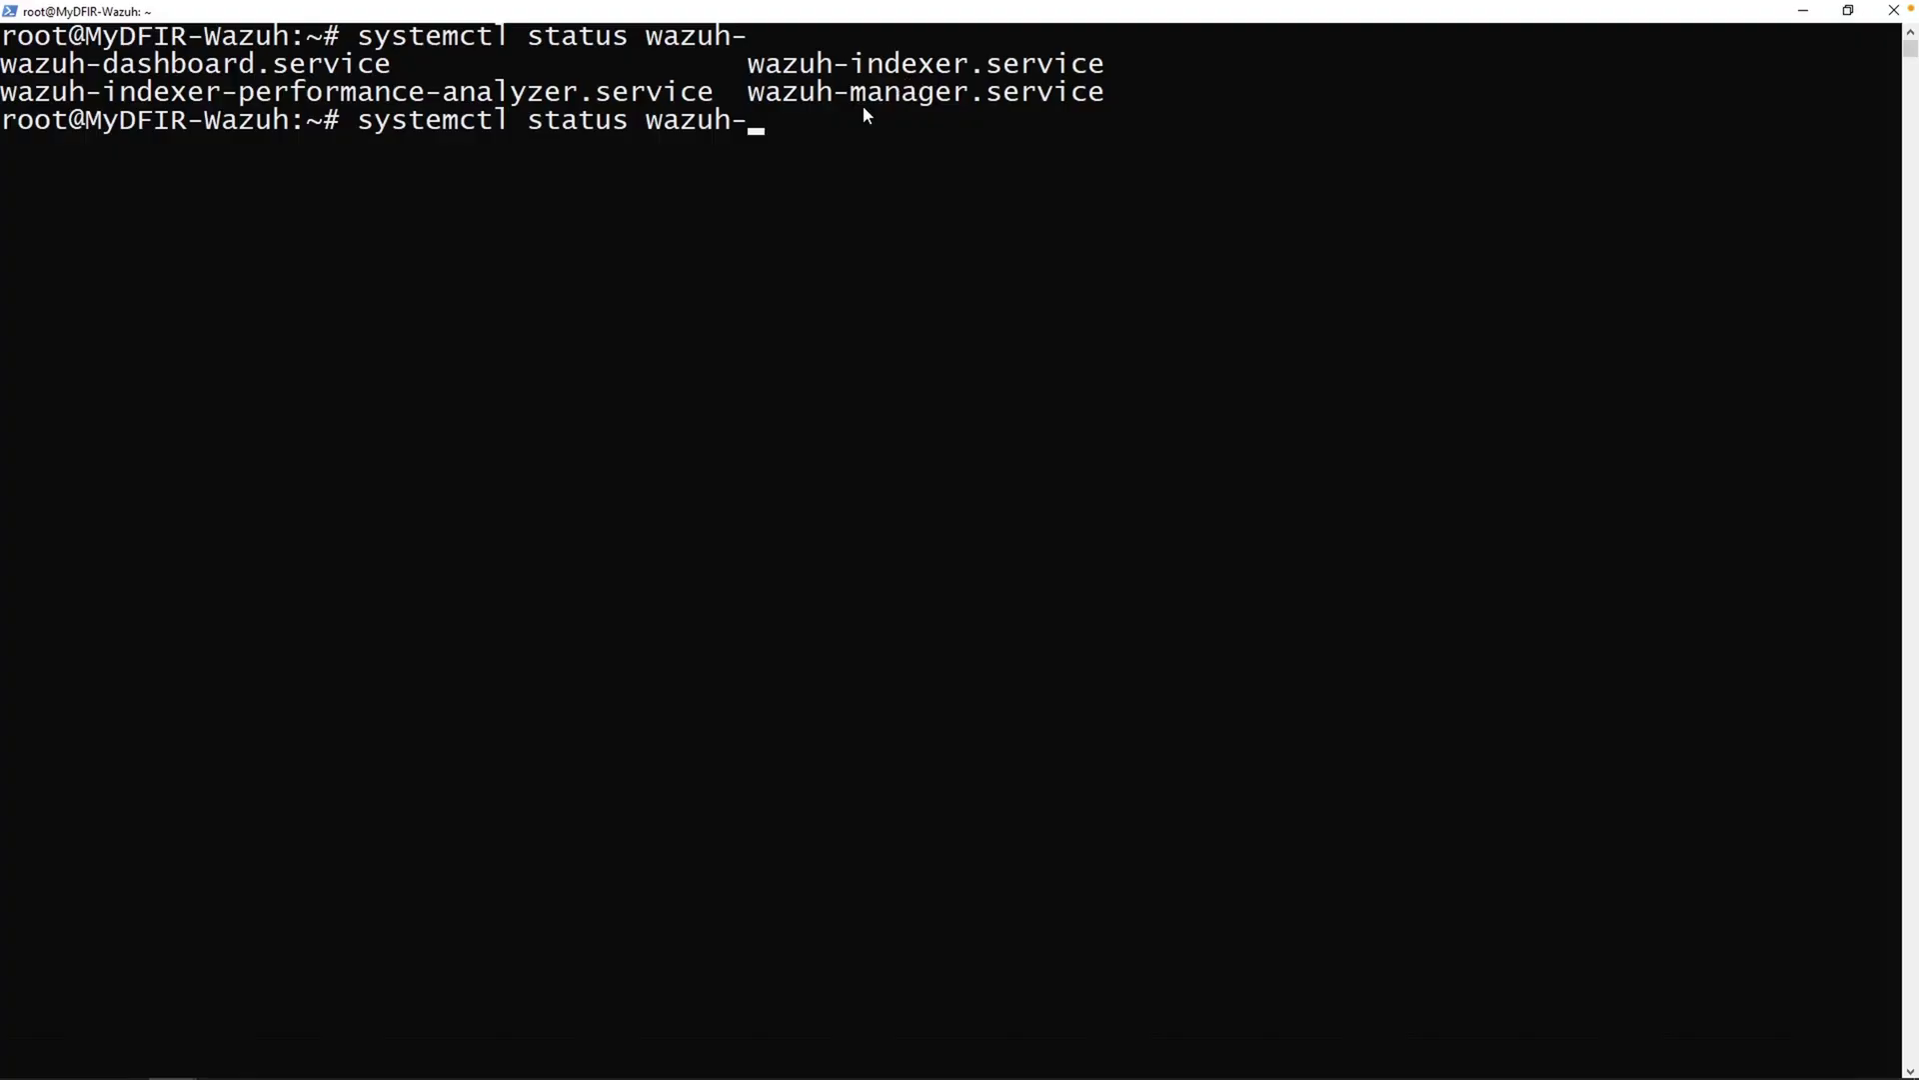
pyautogui.write('ma')
pyautogui.press('Tab')
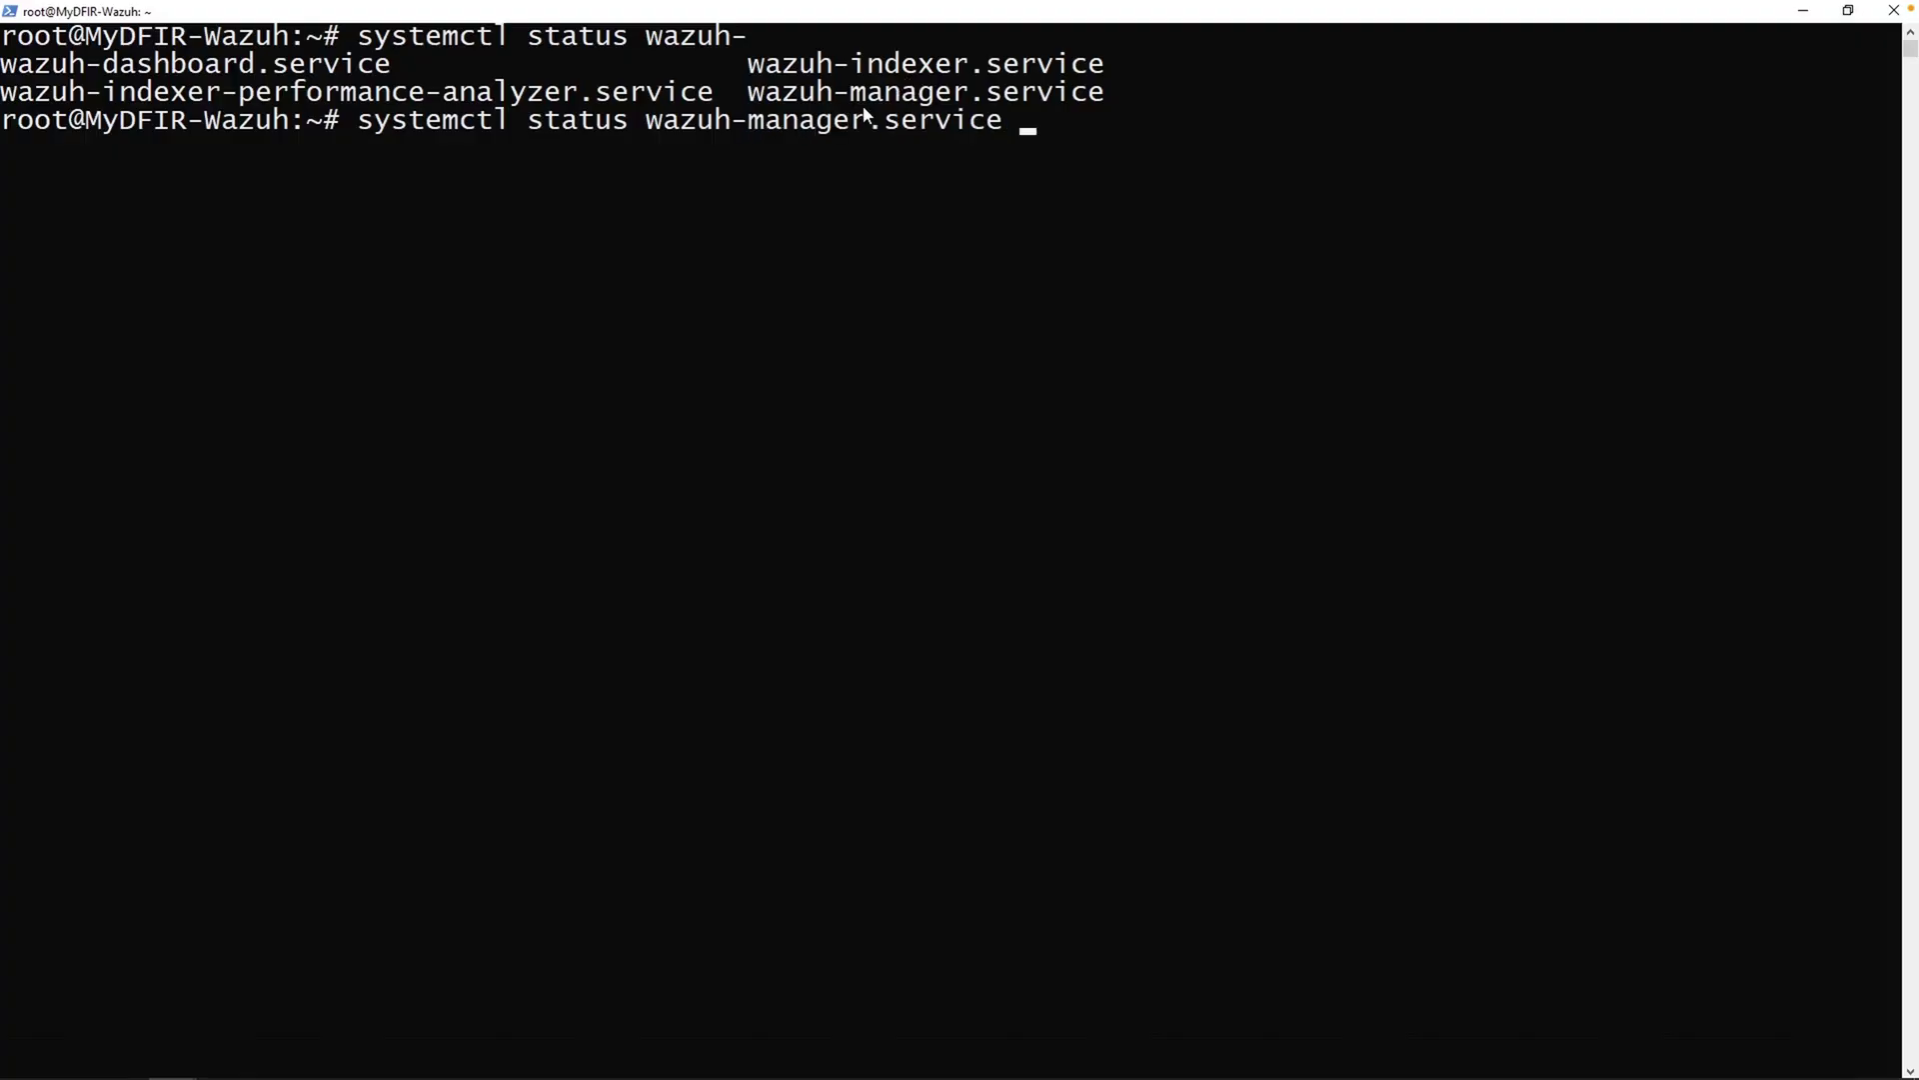
pyautogui.press('Return')
pyautogui.moveTo(240, 206); pyautogui.dragTo(435, 213)
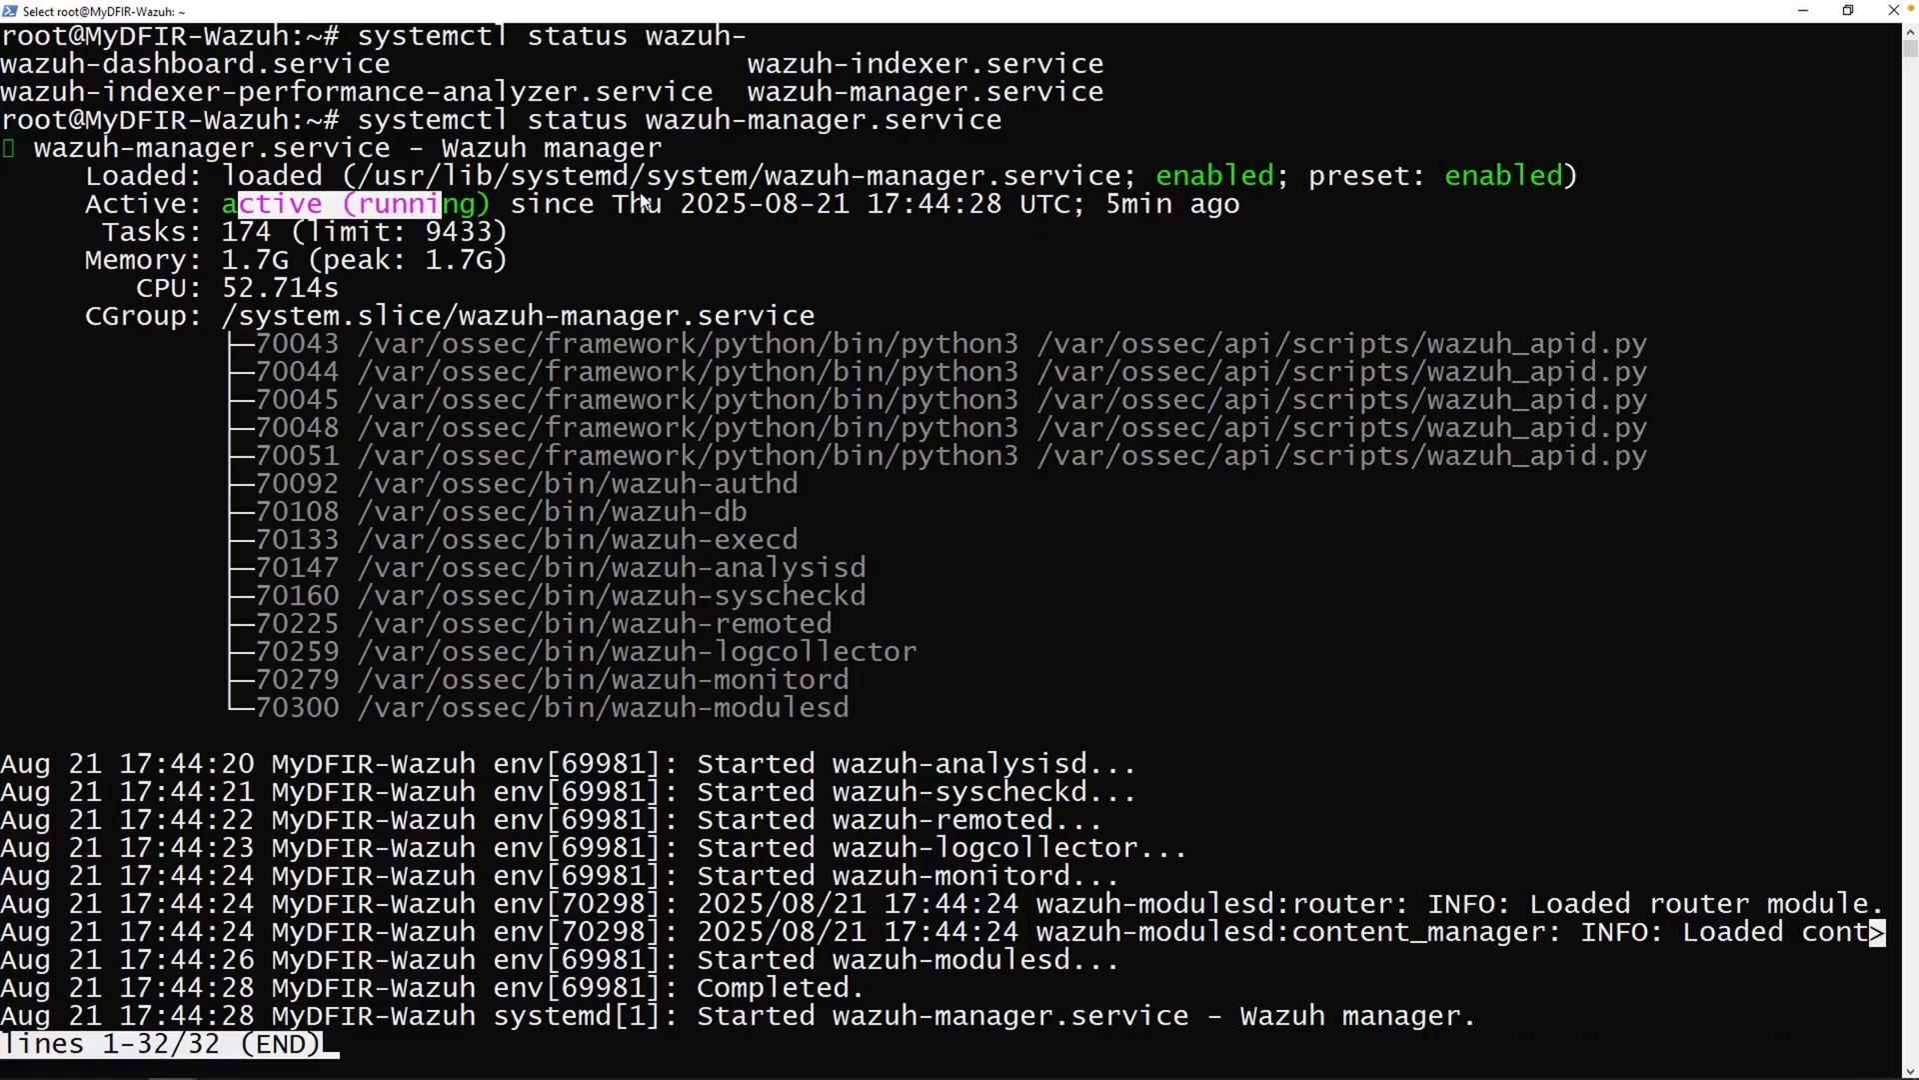
# Switch to the browser and reload the Wazuh web interface page at 137.220.53.146
pyautogui.hotkey('alt', 'Tab')
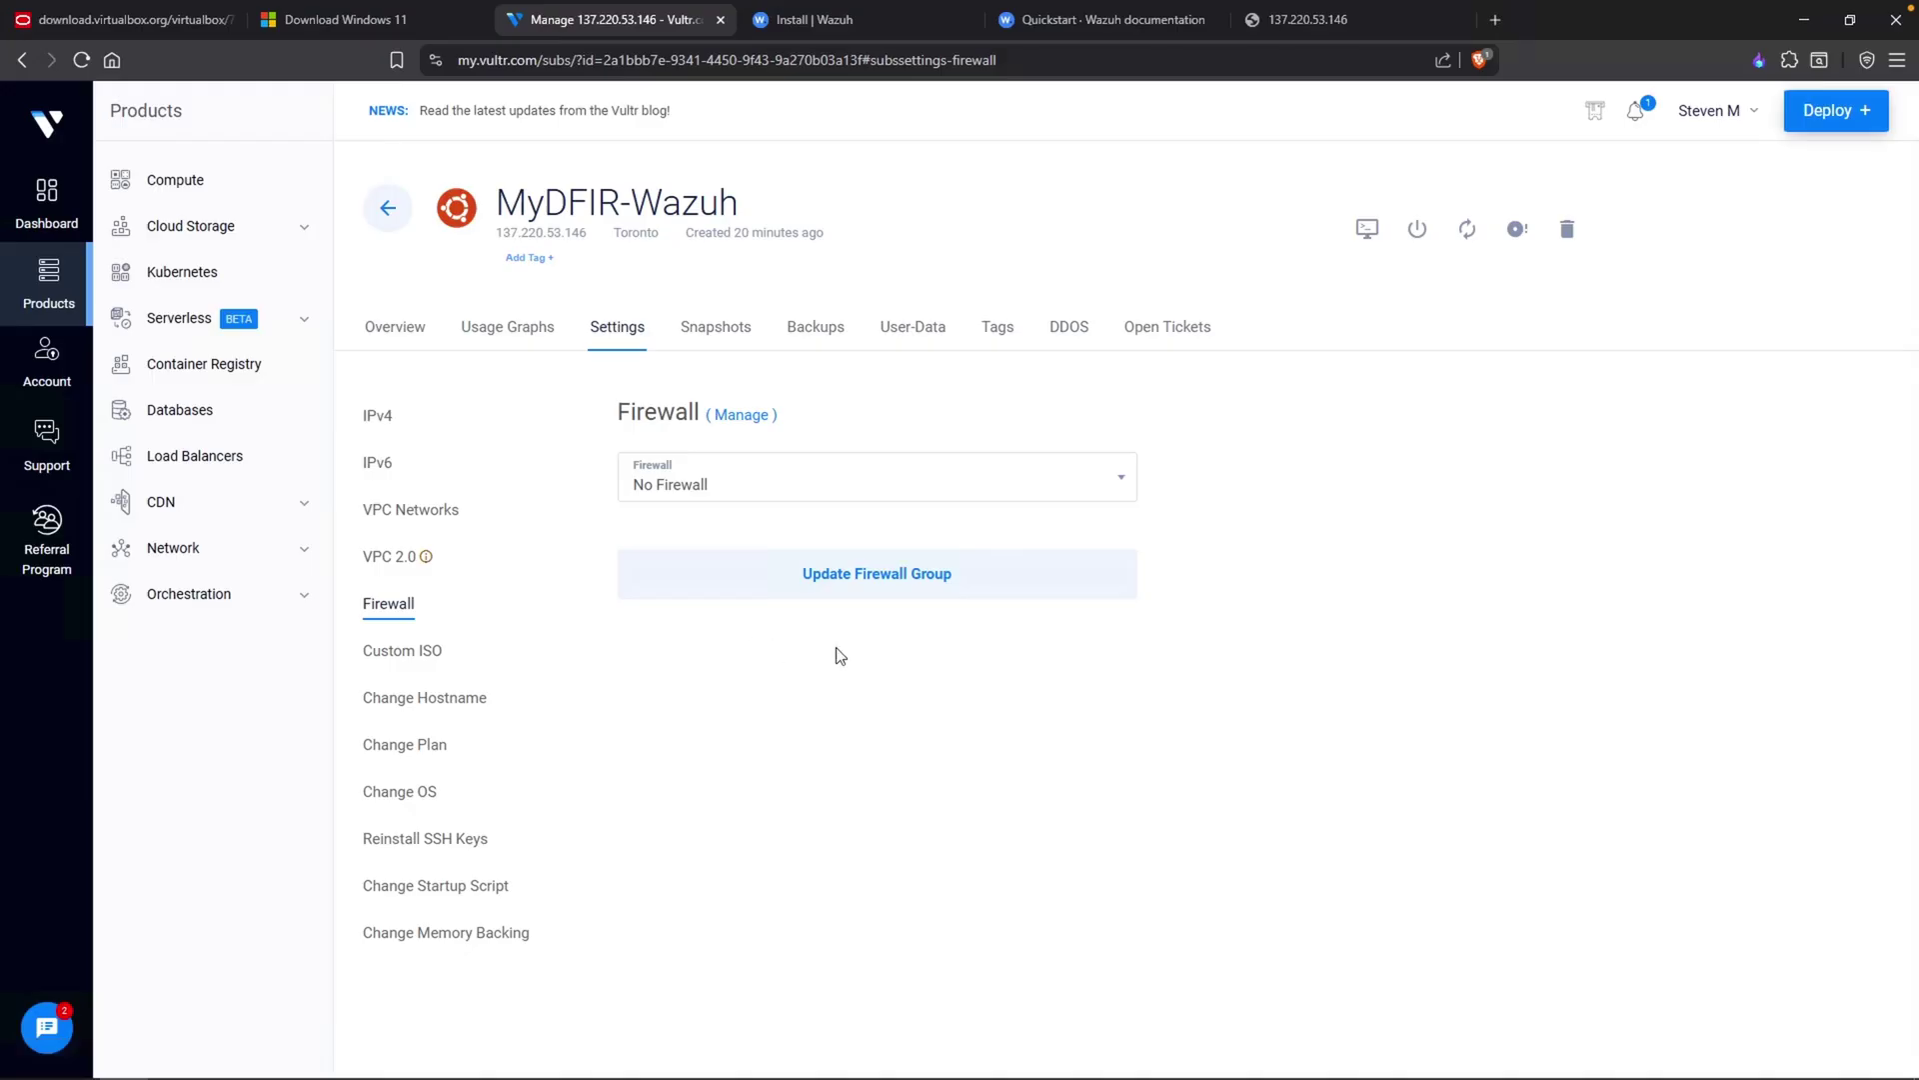
pyautogui.click(1300, 28)
pyautogui.click(81, 61)
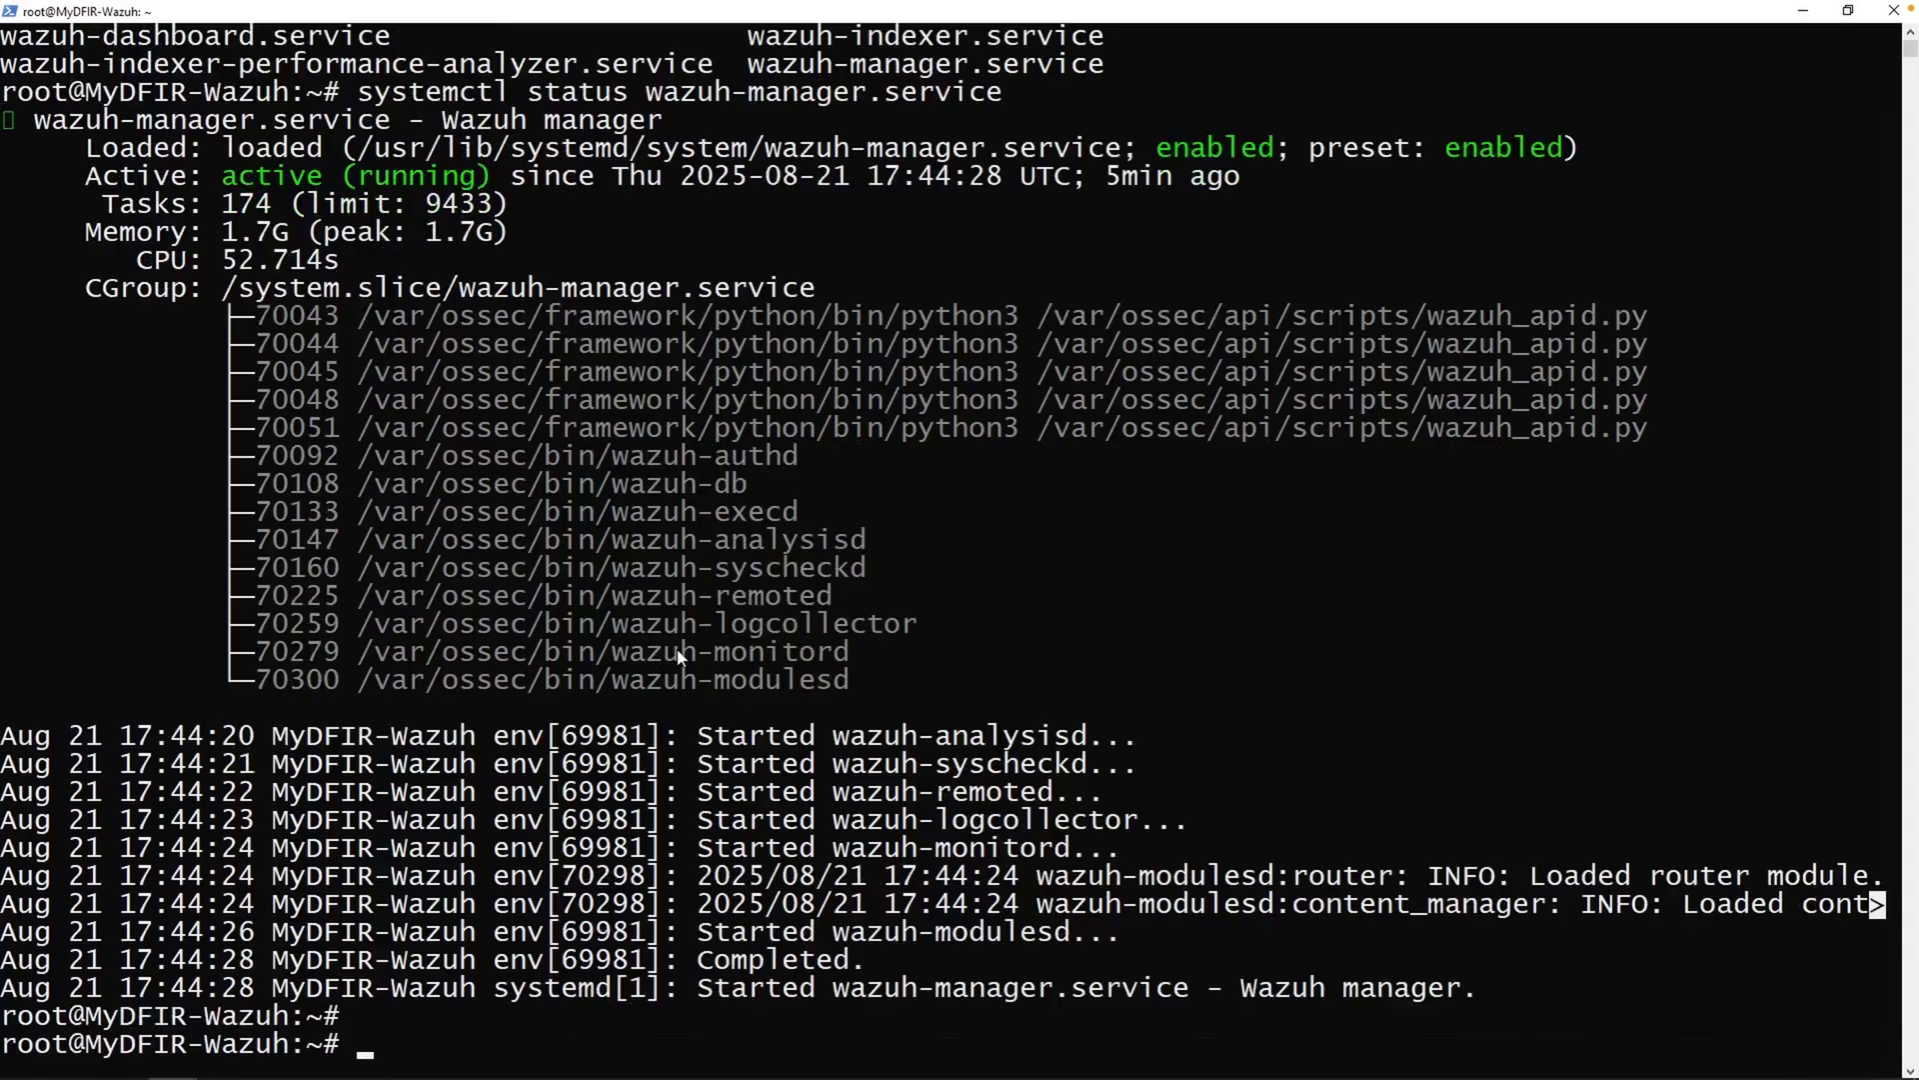
# Clear the MyDFIR-Wazuh terminal and allow port 443 through the server's firewall with ufw
pyautogui.write('clear')
pyautogui.press('Return')
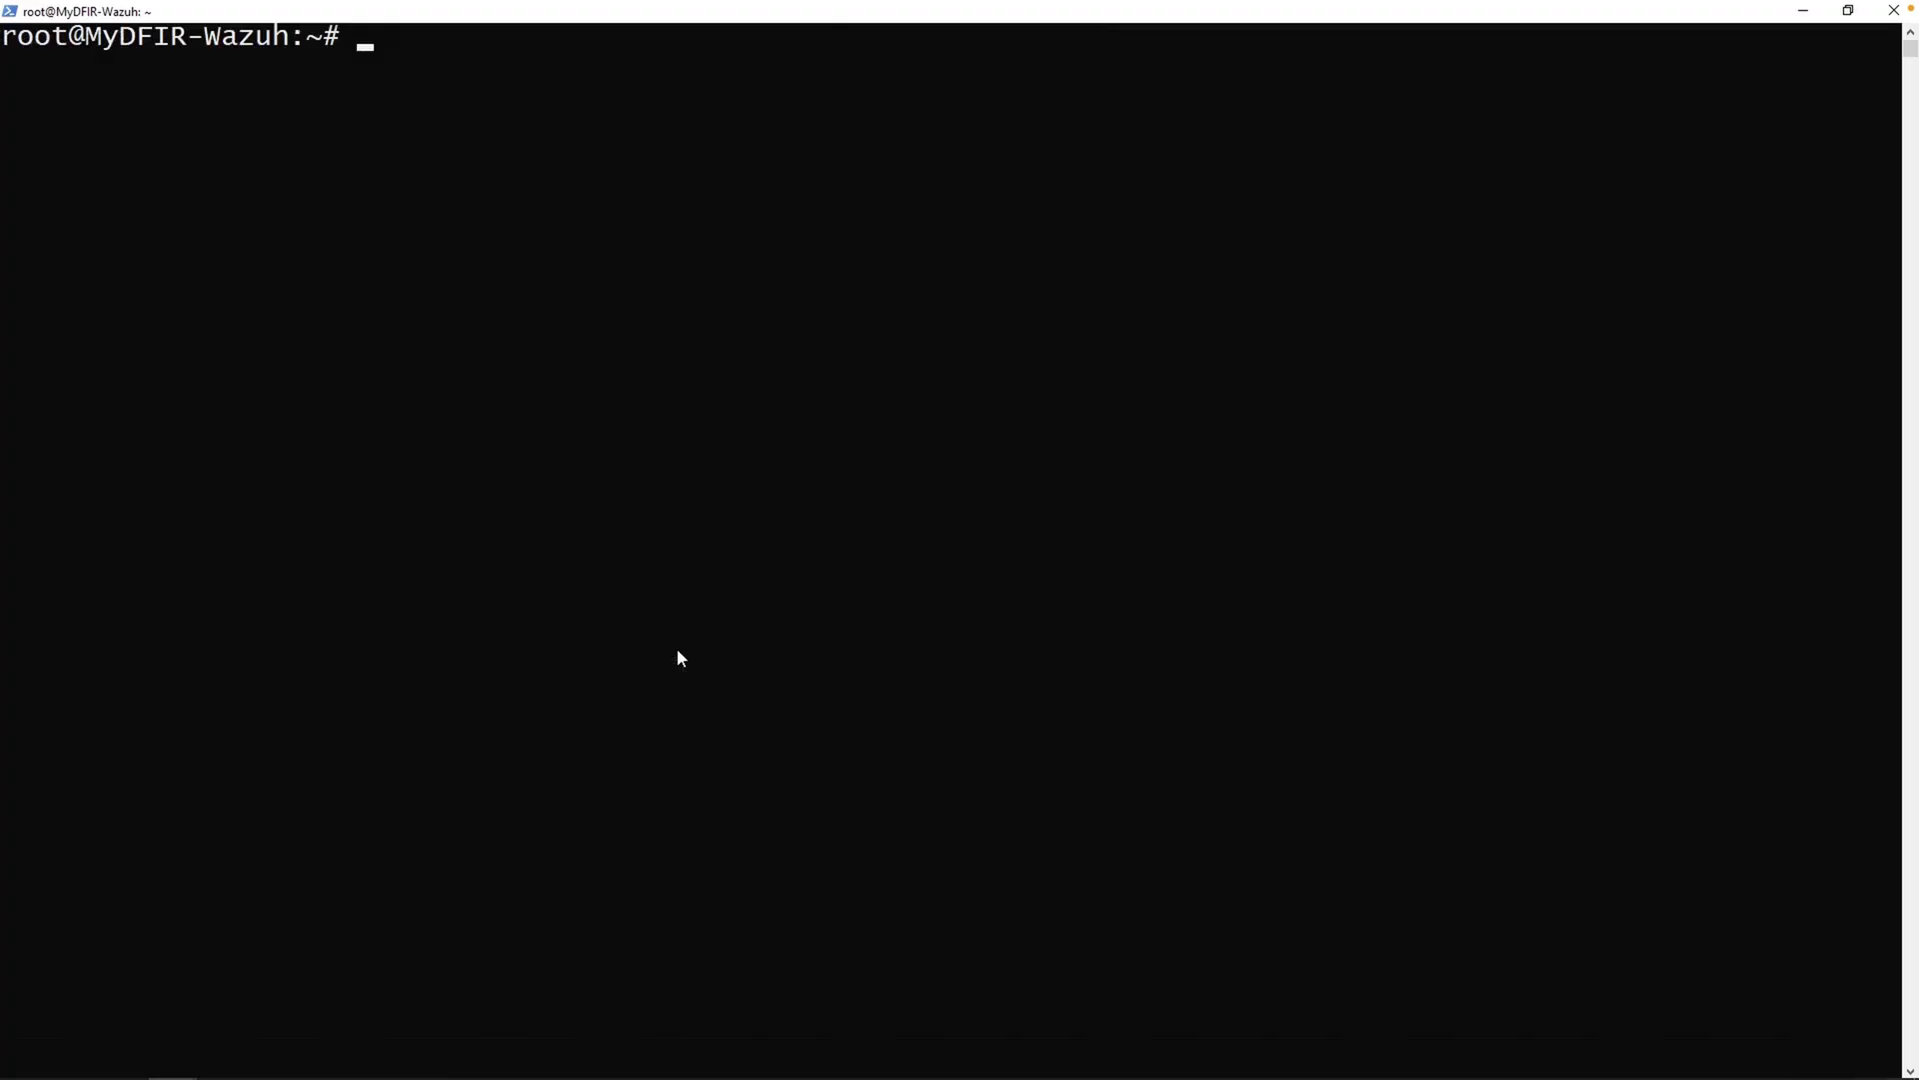
pyautogui.write('ufw')
pyautogui.write('allow 443')
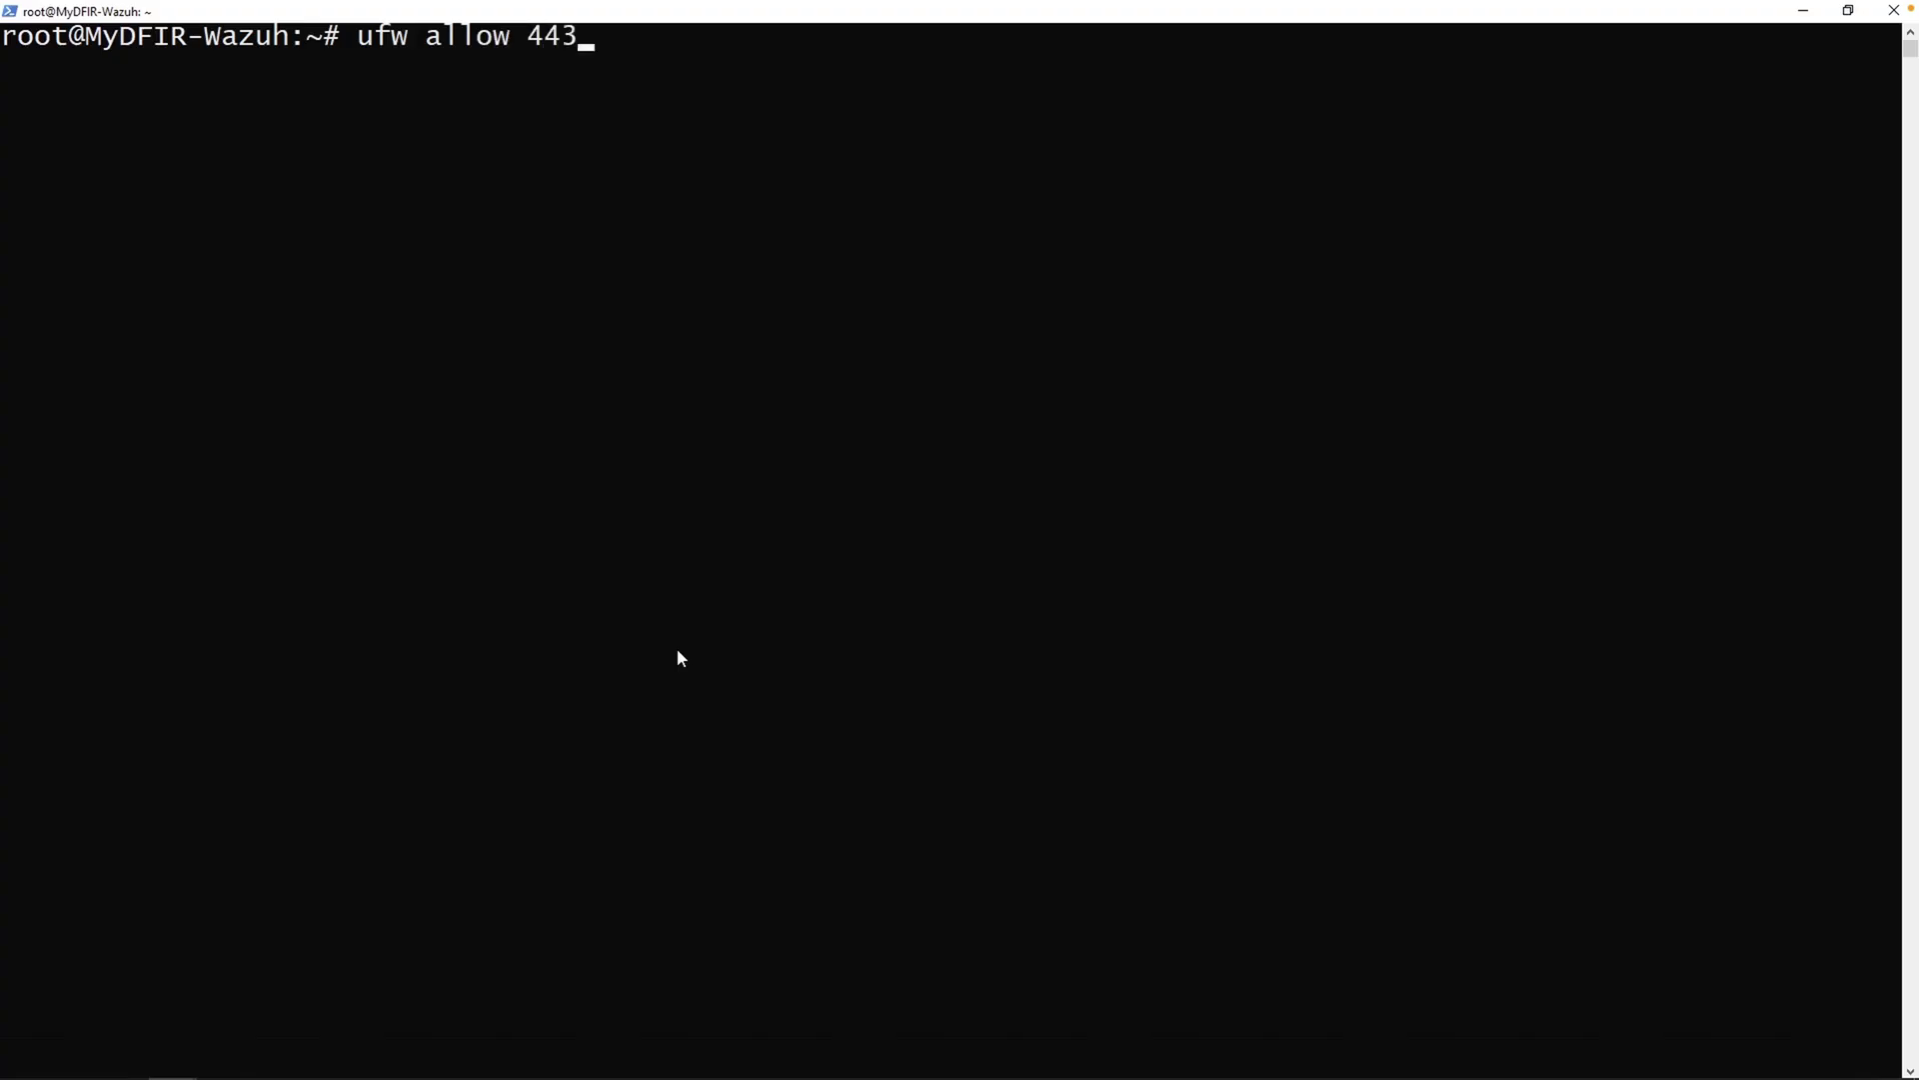
pyautogui.press('Return')
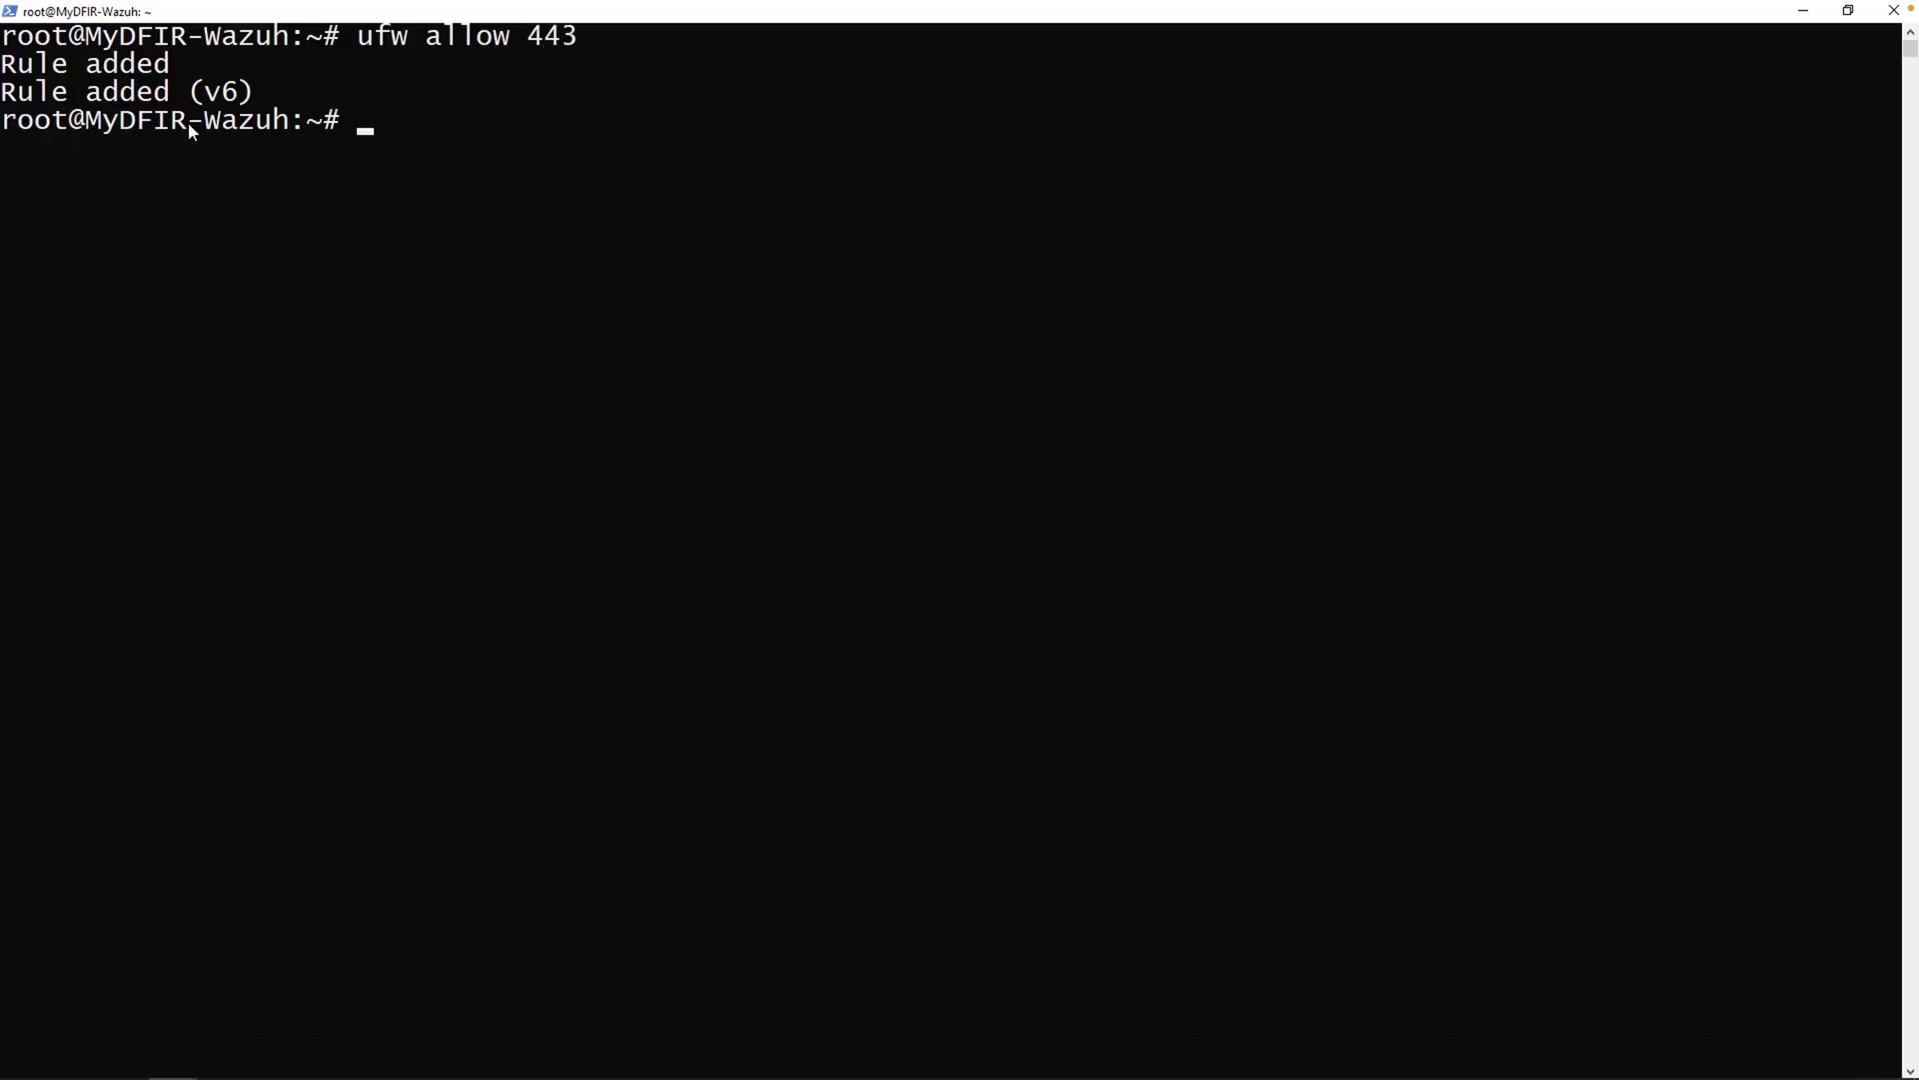
pyautogui.moveTo(196, 69); pyautogui.dragTo(109, 71)
pyautogui.click(144, 72)
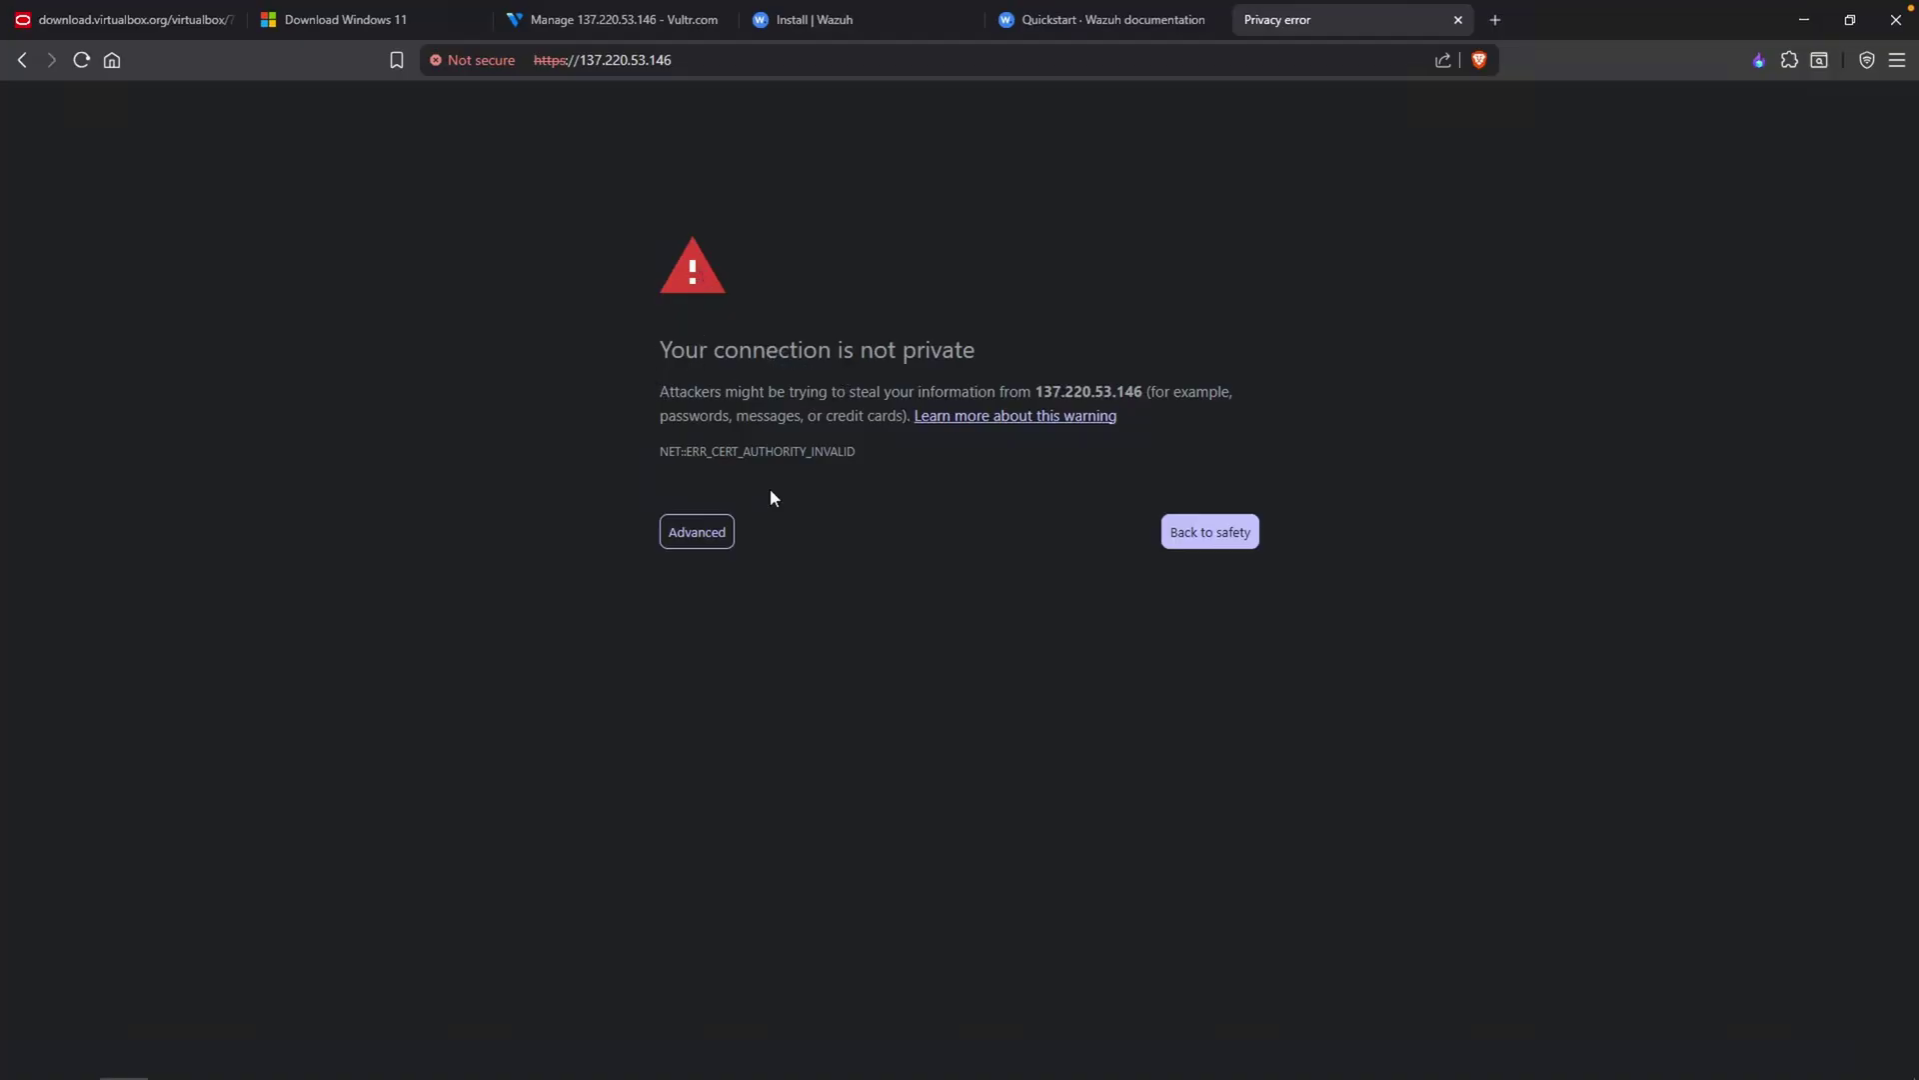
# Proceed past the browser's certificate warning for 137.220.53.146 and enter admin as the Wazuh username
pyautogui.click(705, 540)
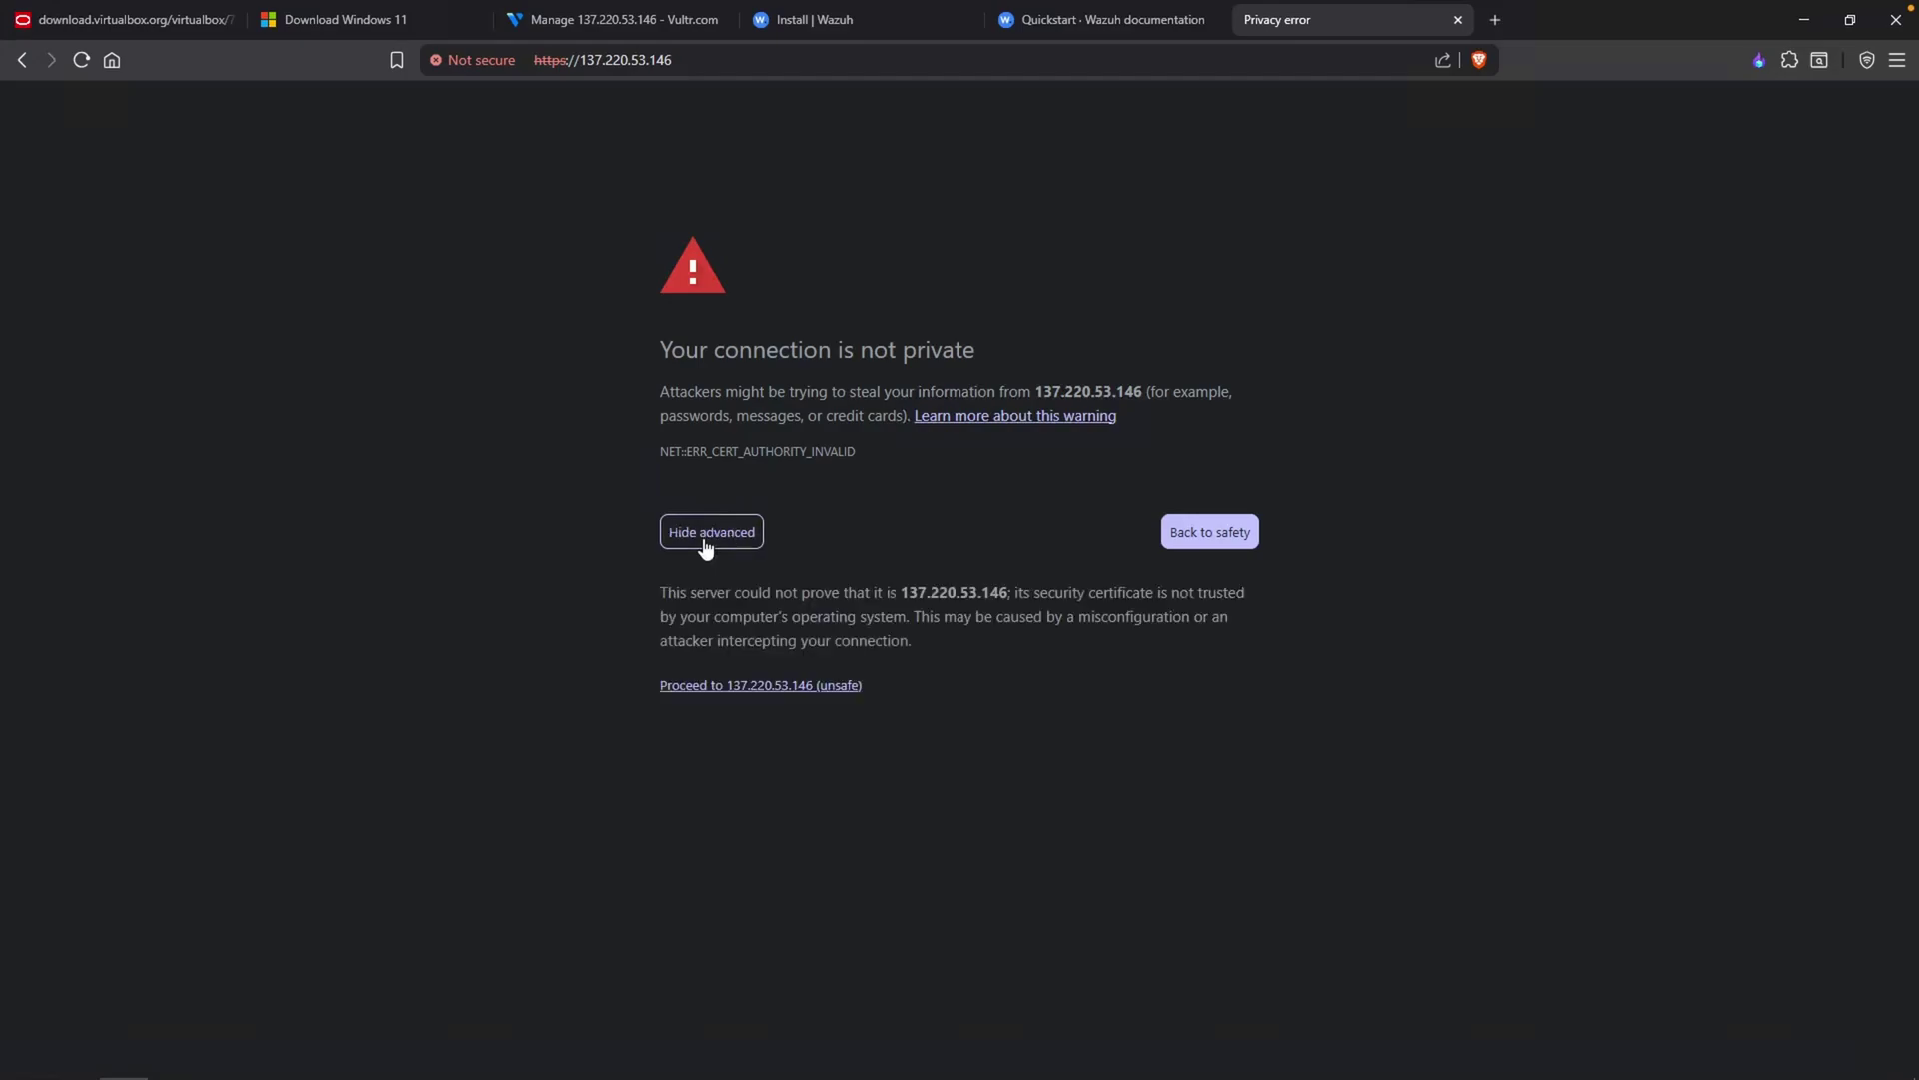
pyautogui.click(751, 687)
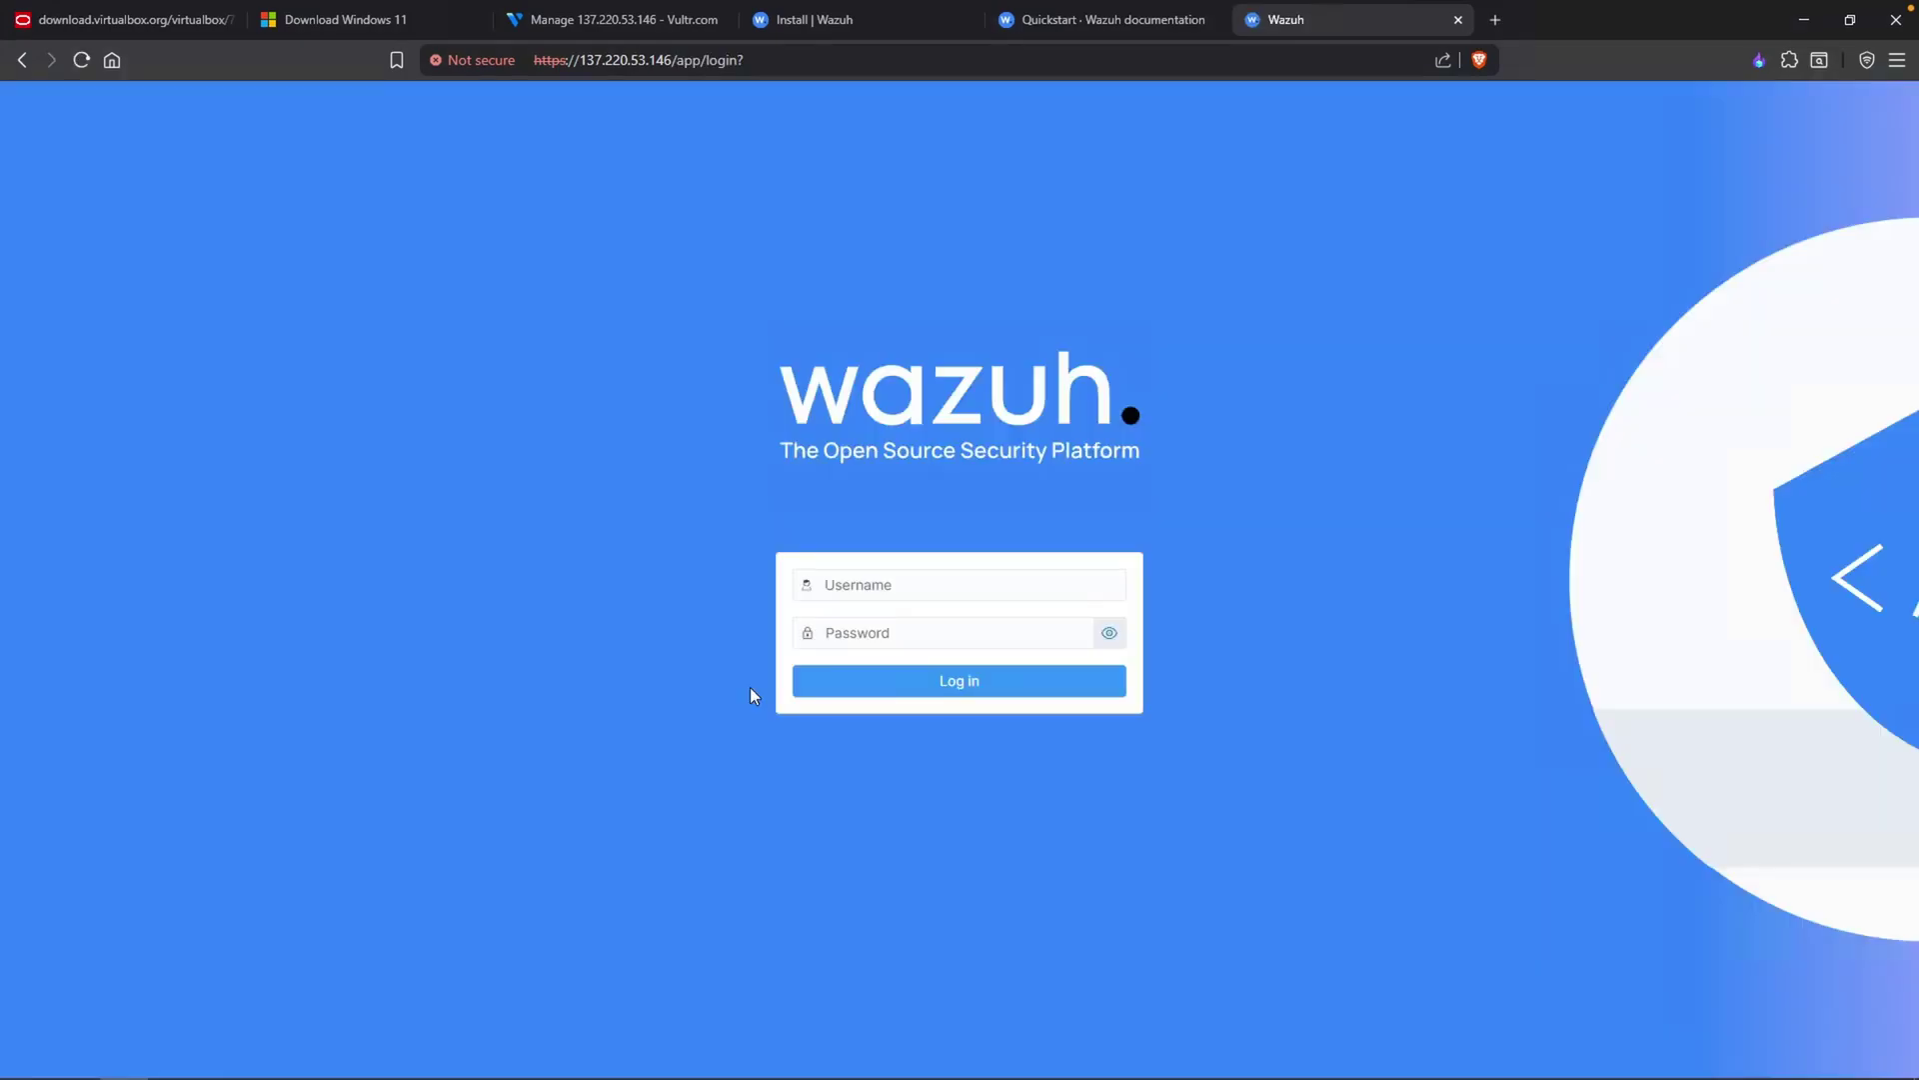
pyautogui.click(956, 579)
pyautogui.write('admin')
pyautogui.press('Tab')
# Copy the Wazuh password from the Credentials.txt note into the login form's password field and log in
pyautogui.hotkey('alt', 'Tab')
pyautogui.moveTo(720, 250); pyautogui.dragTo(448, 243)
pyautogui.rightClick(459, 244)
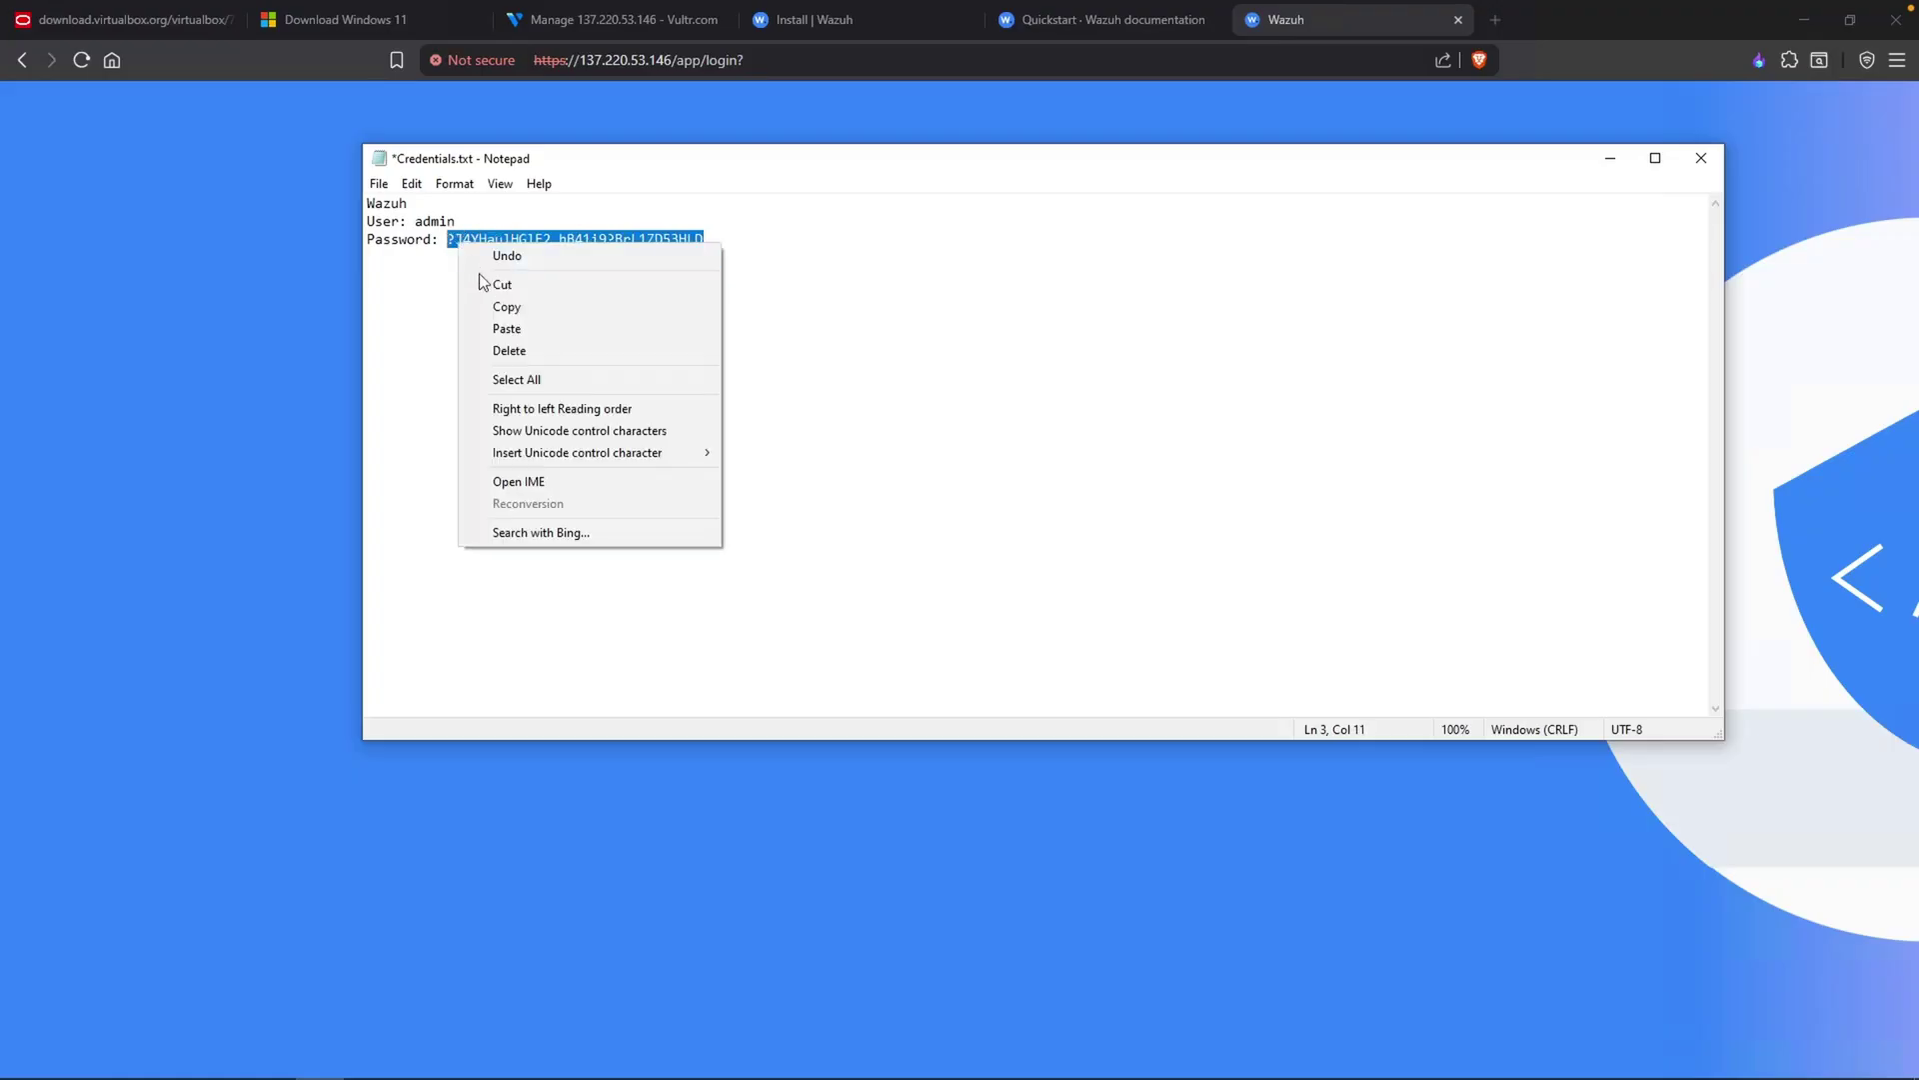
pyautogui.click(505, 306)
pyautogui.hotkey('alt', 'Tab')
pyautogui.hotkey('ctrl', 'v')
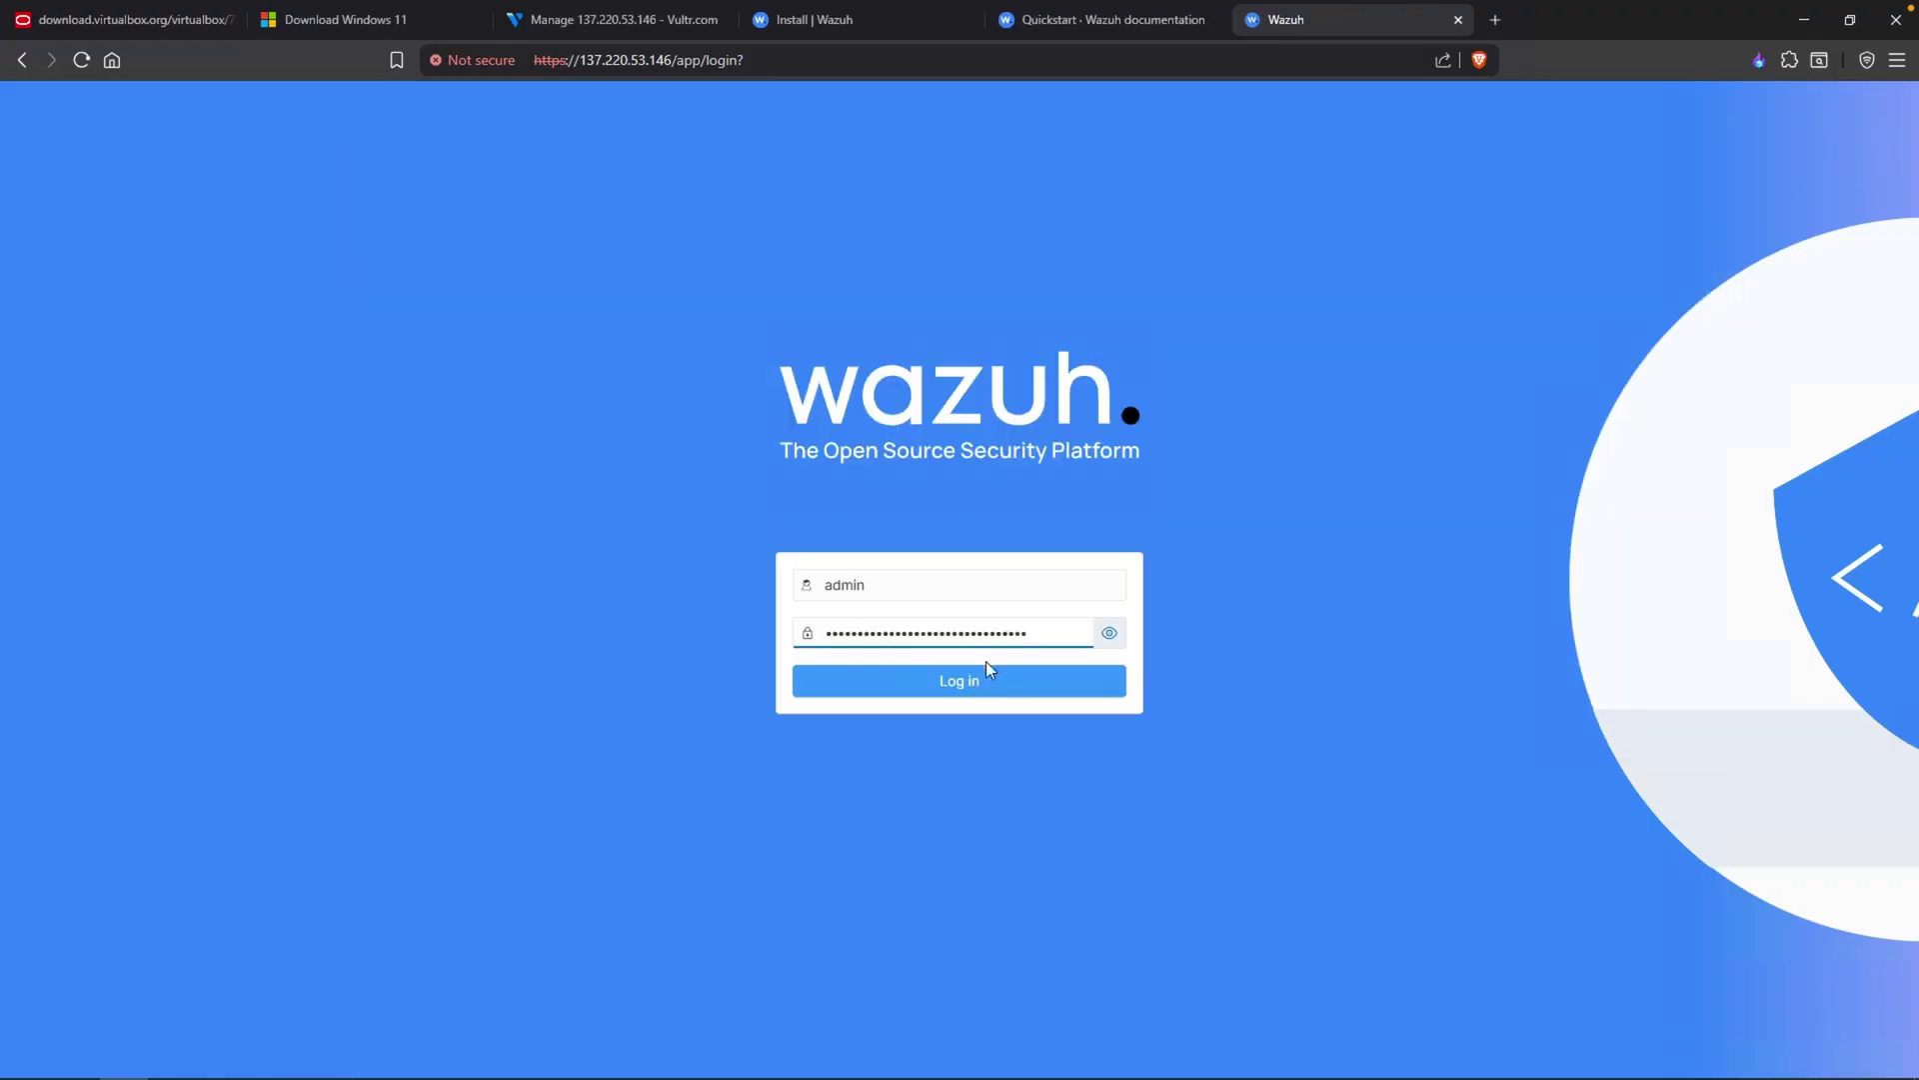
pyautogui.click(985, 672)
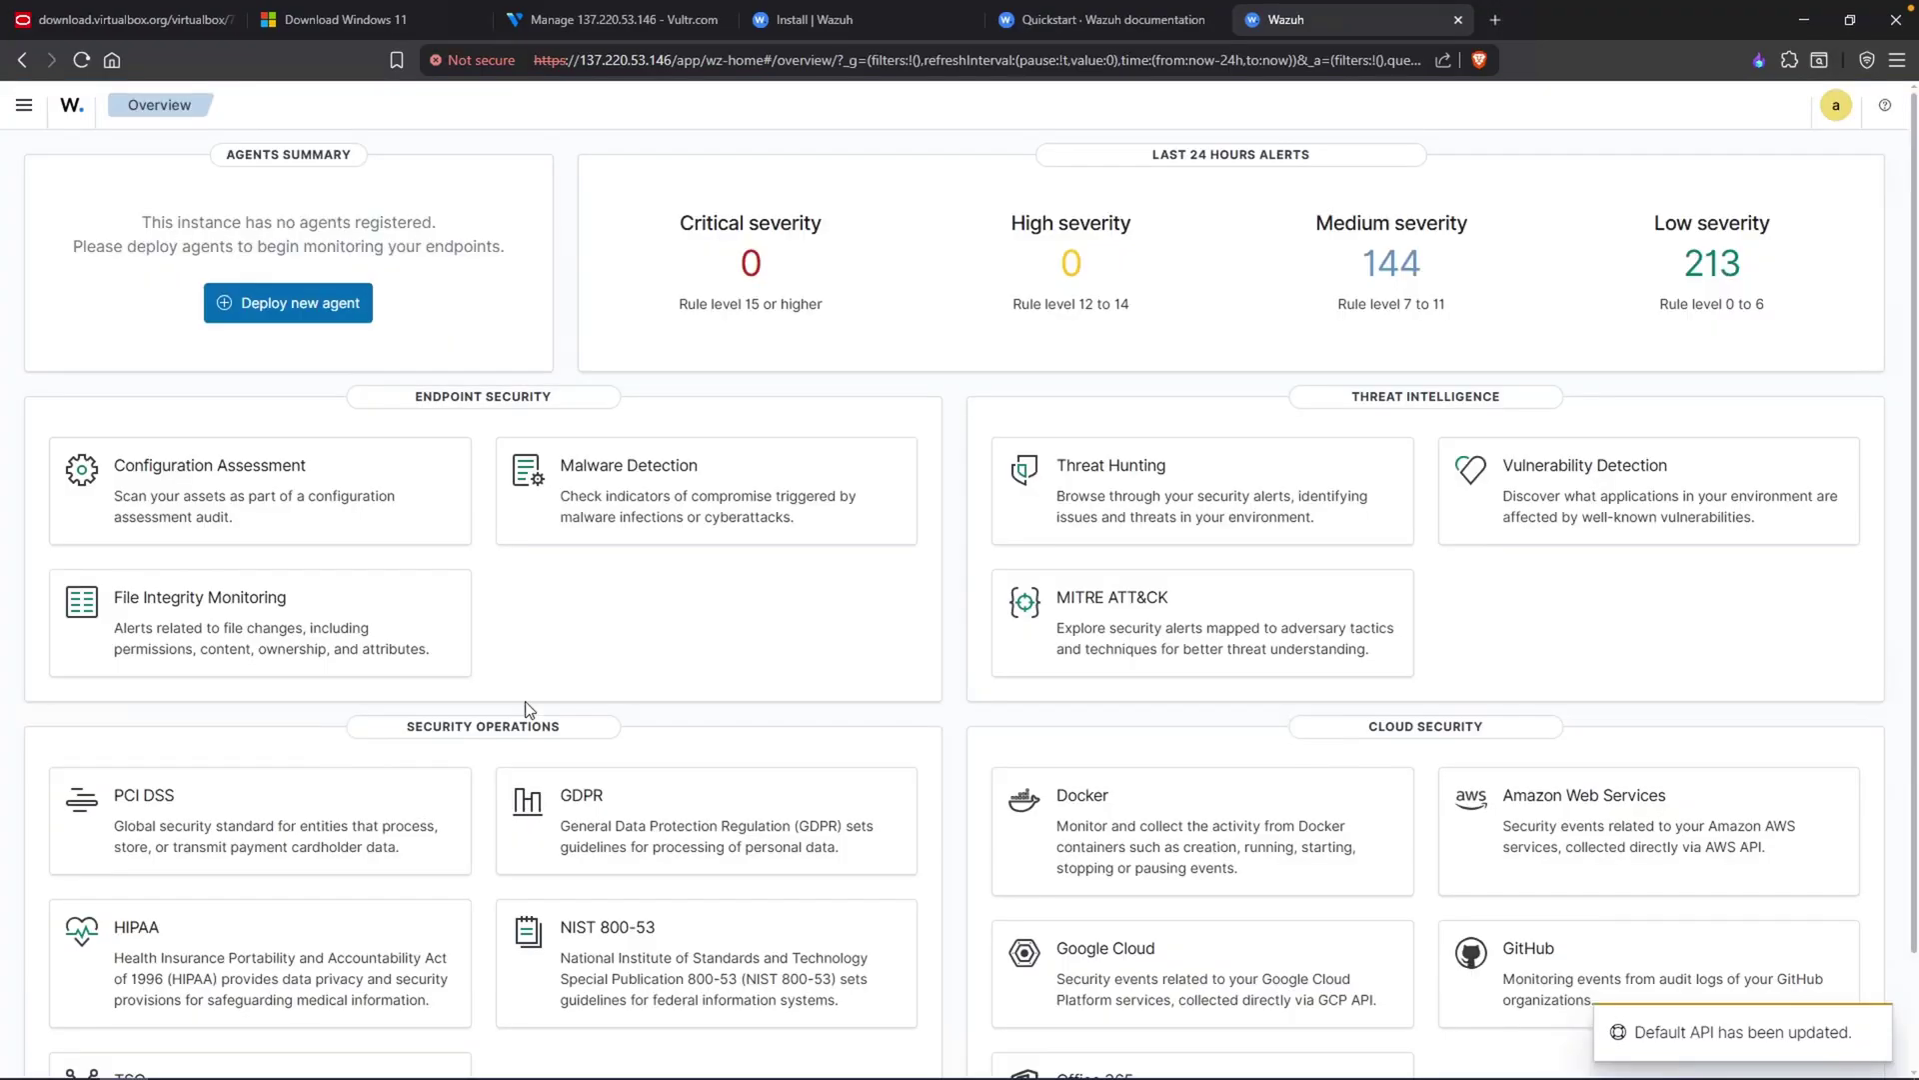
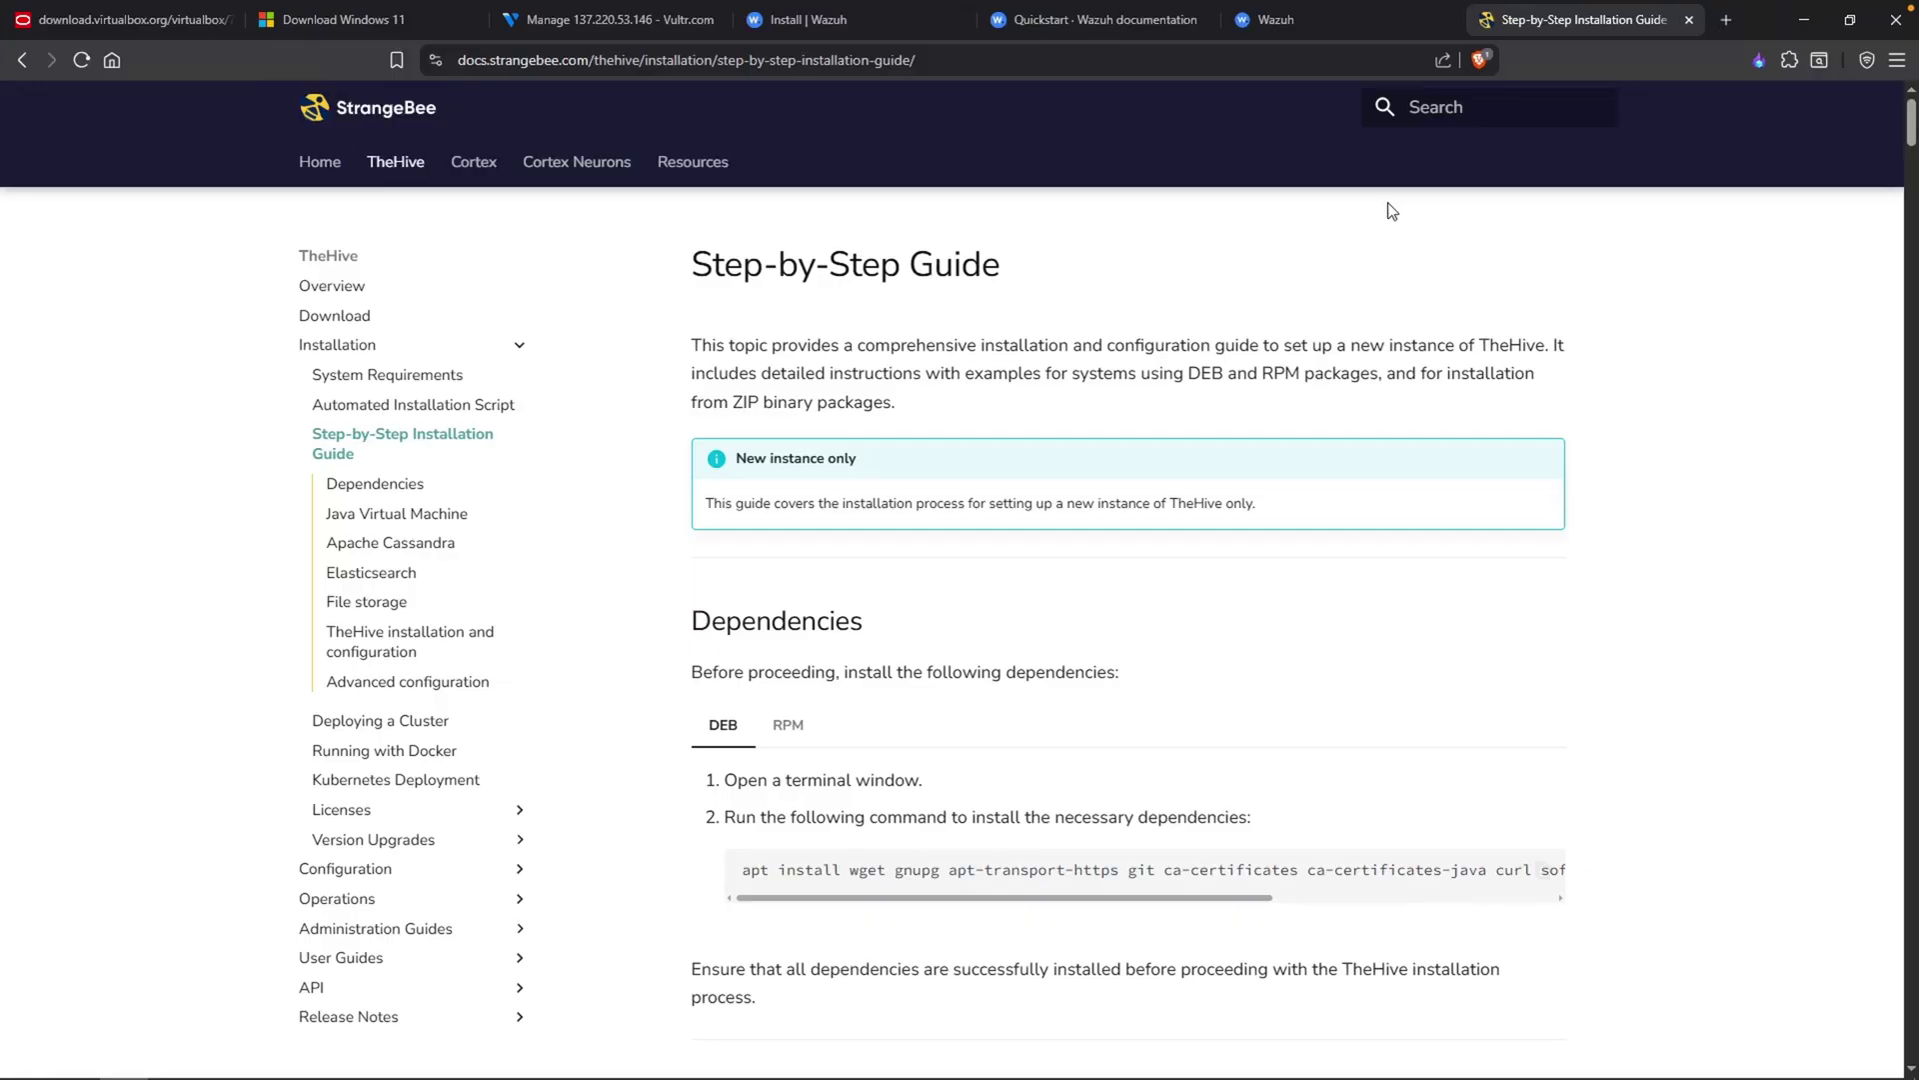
# Copy the DEB command that installs the dependencies from TheHive's Step-by-Step Guide
pyautogui.scroll(-3, 1080, 497)
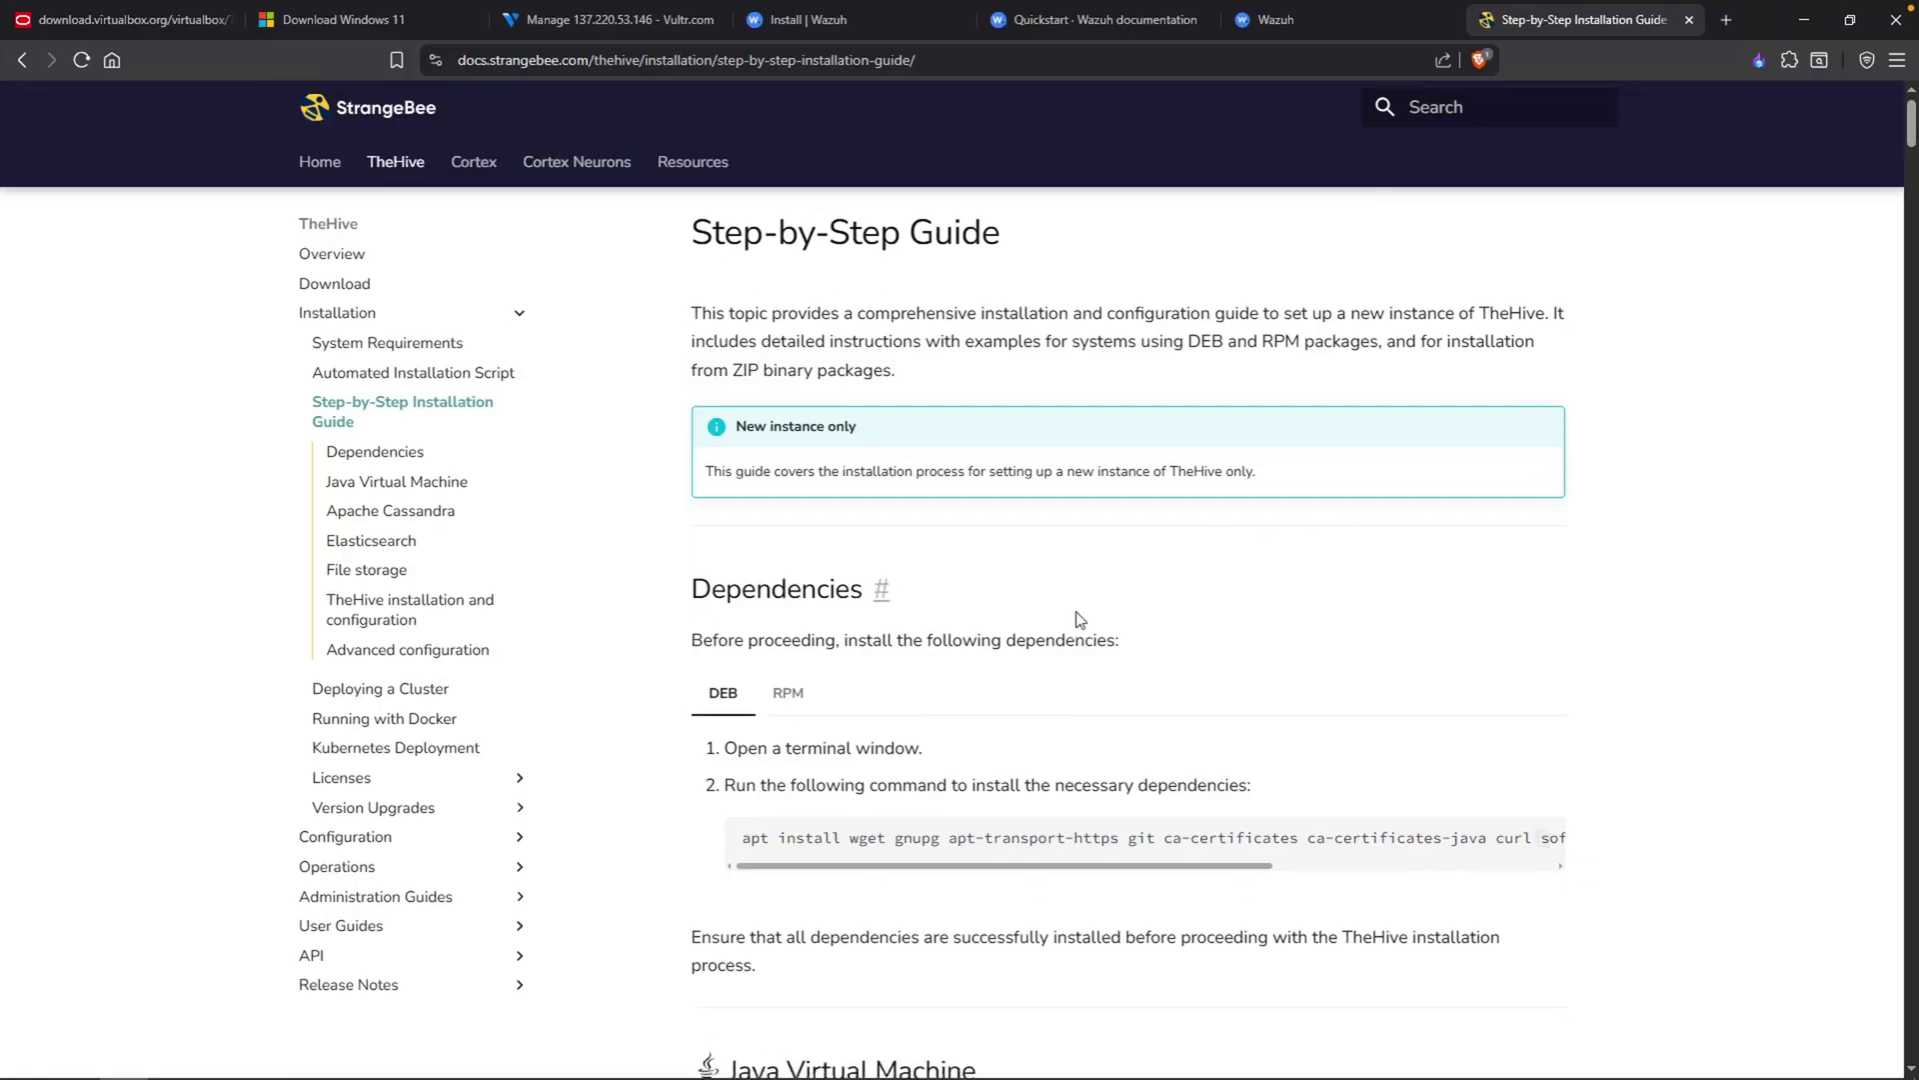
pyautogui.moveTo(745, 566); pyautogui.dragTo(825, 566)
pyautogui.click(1249, 594)
pyautogui.moveTo(1083, 554)
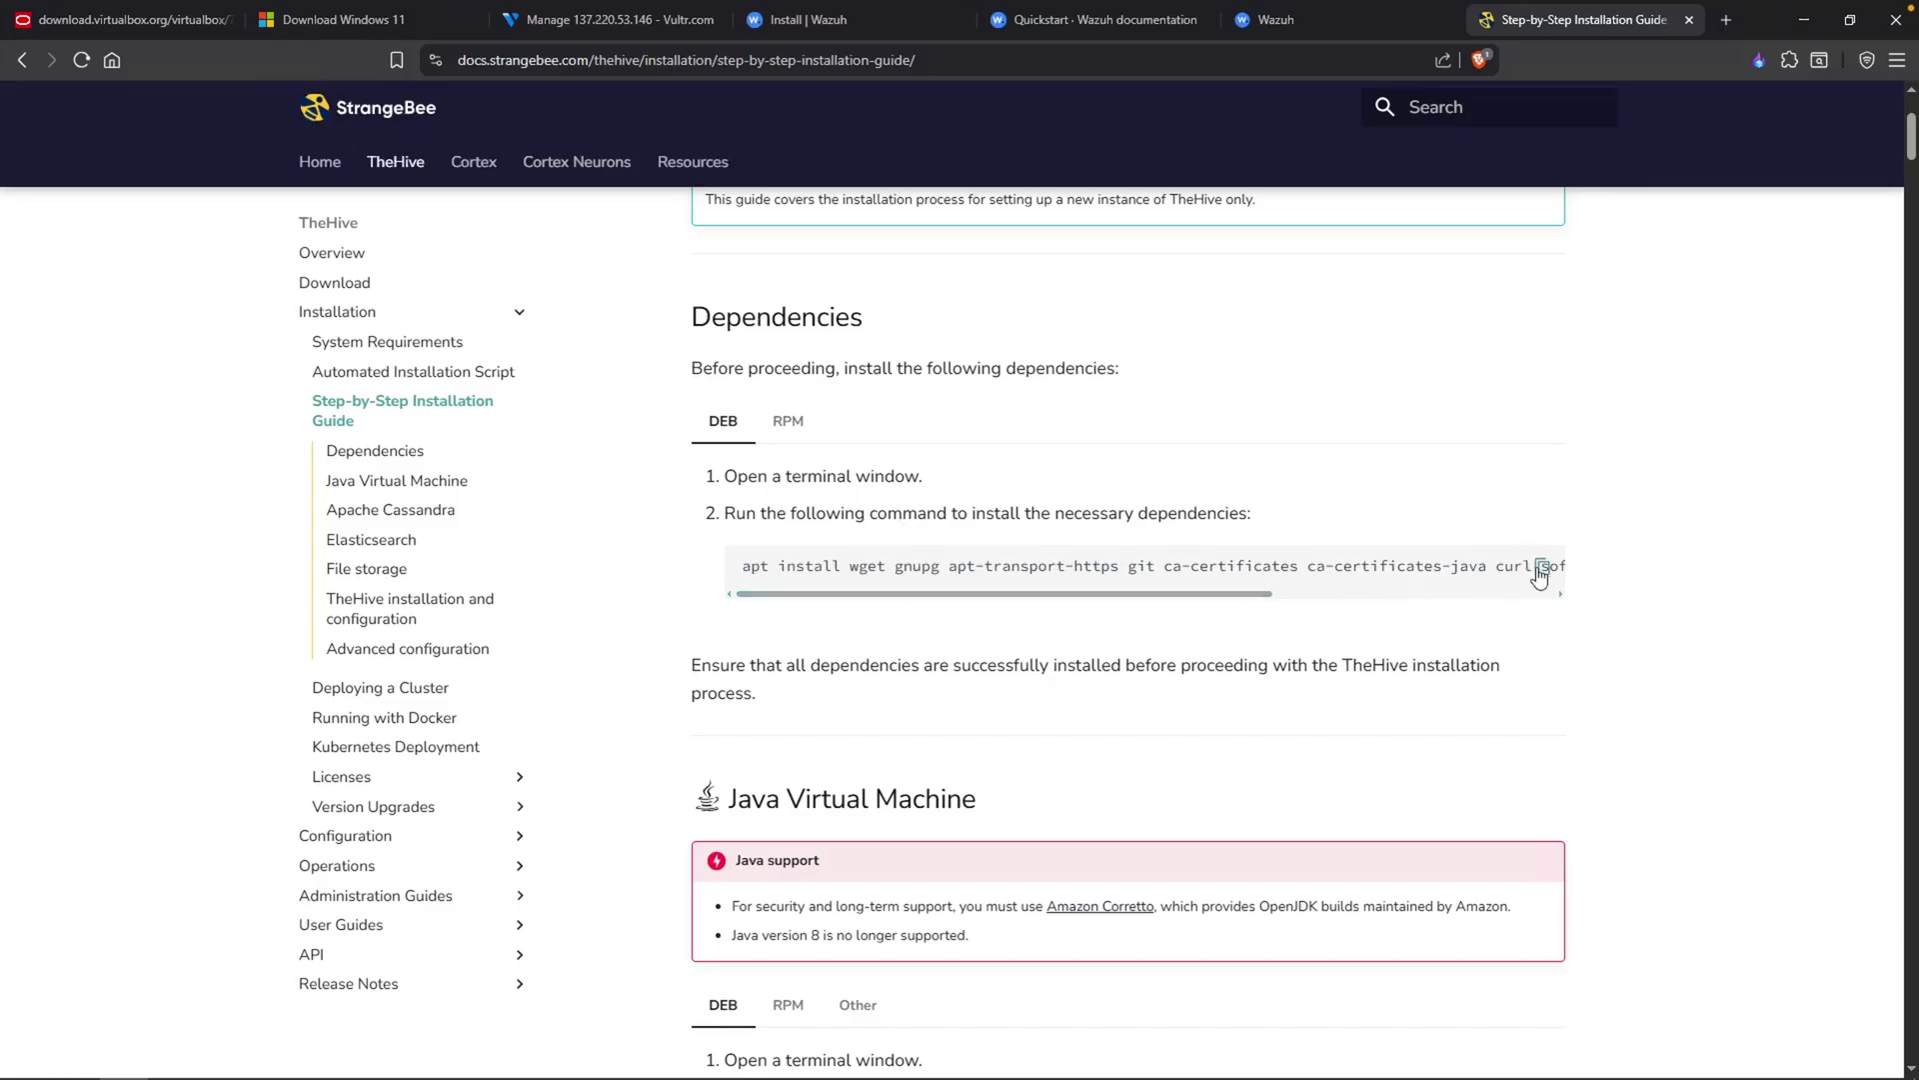
pyautogui.click(1542, 567)
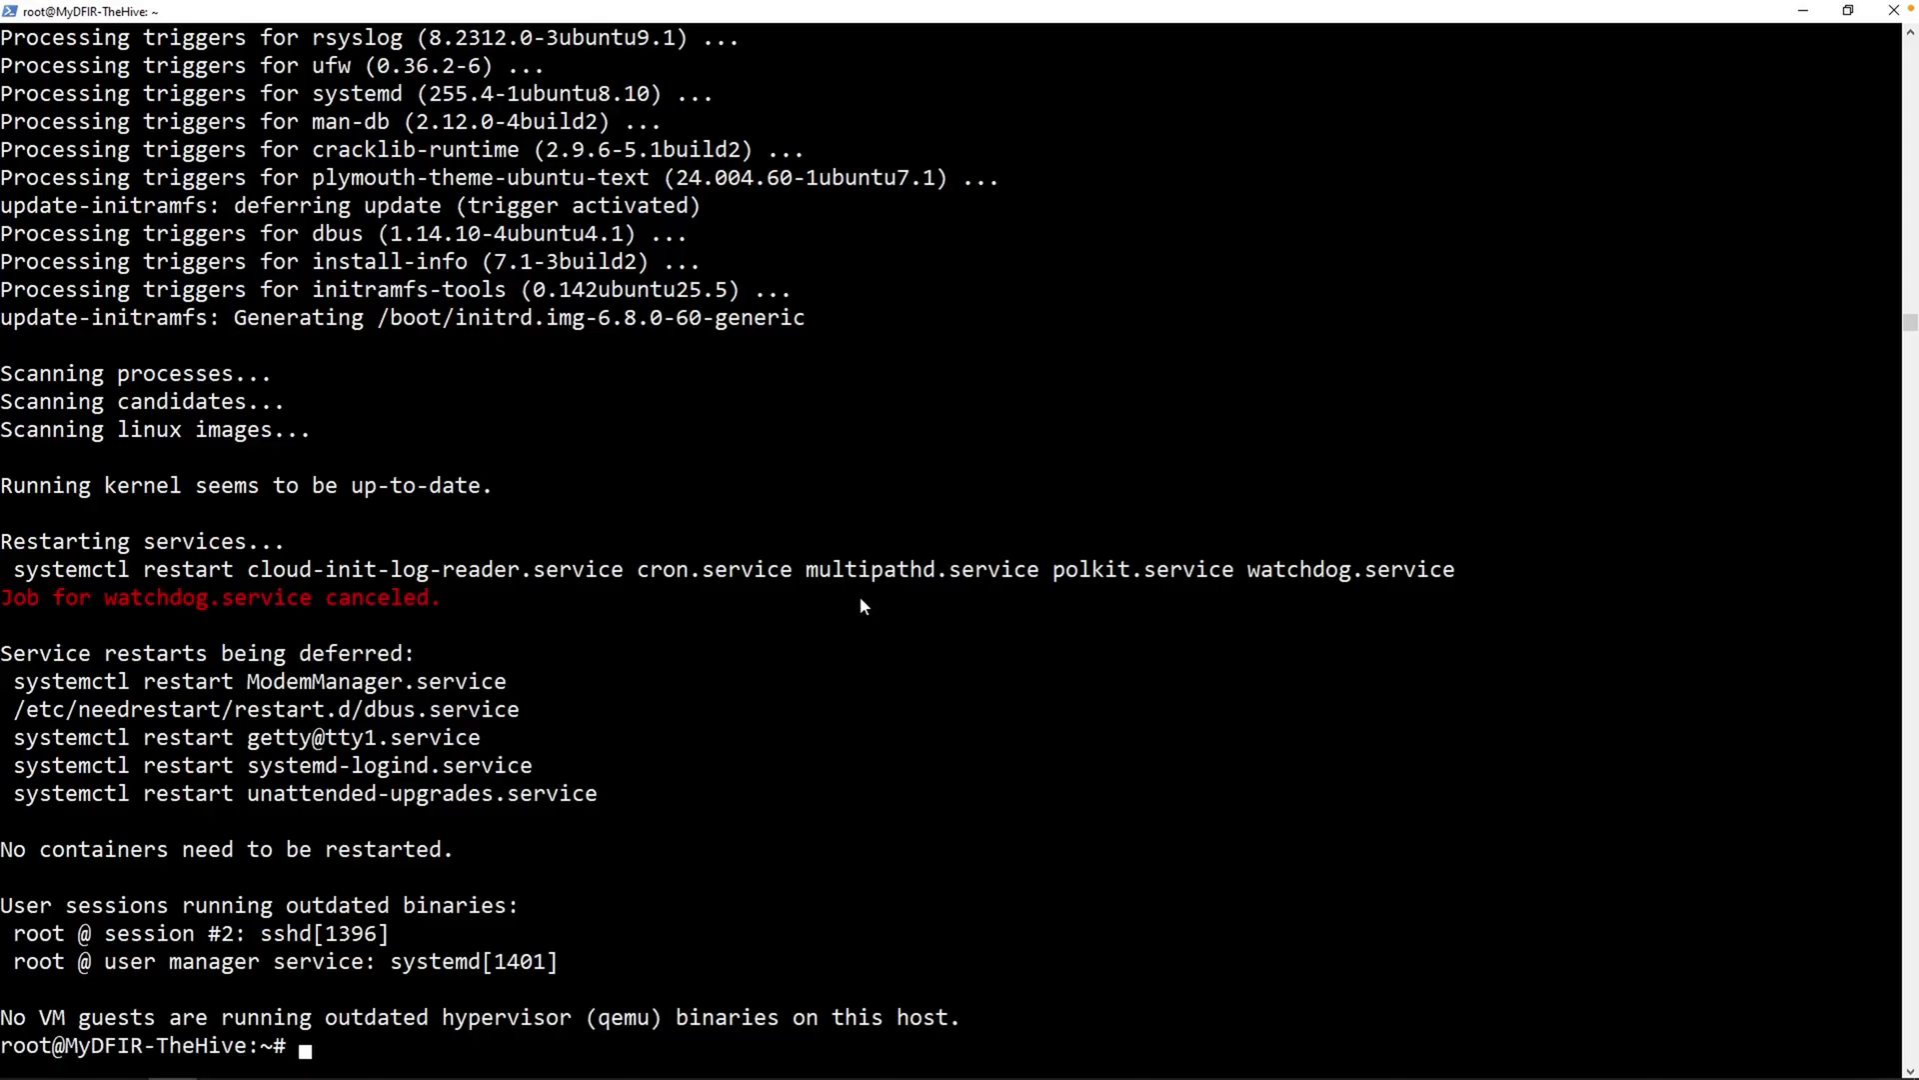
# Clear the MyDFIR-TheHive terminal, run the copied apt install command for the dependencies, and confirm the installation with y
pyautogui.press('Return')
pyautogui.write('clear')
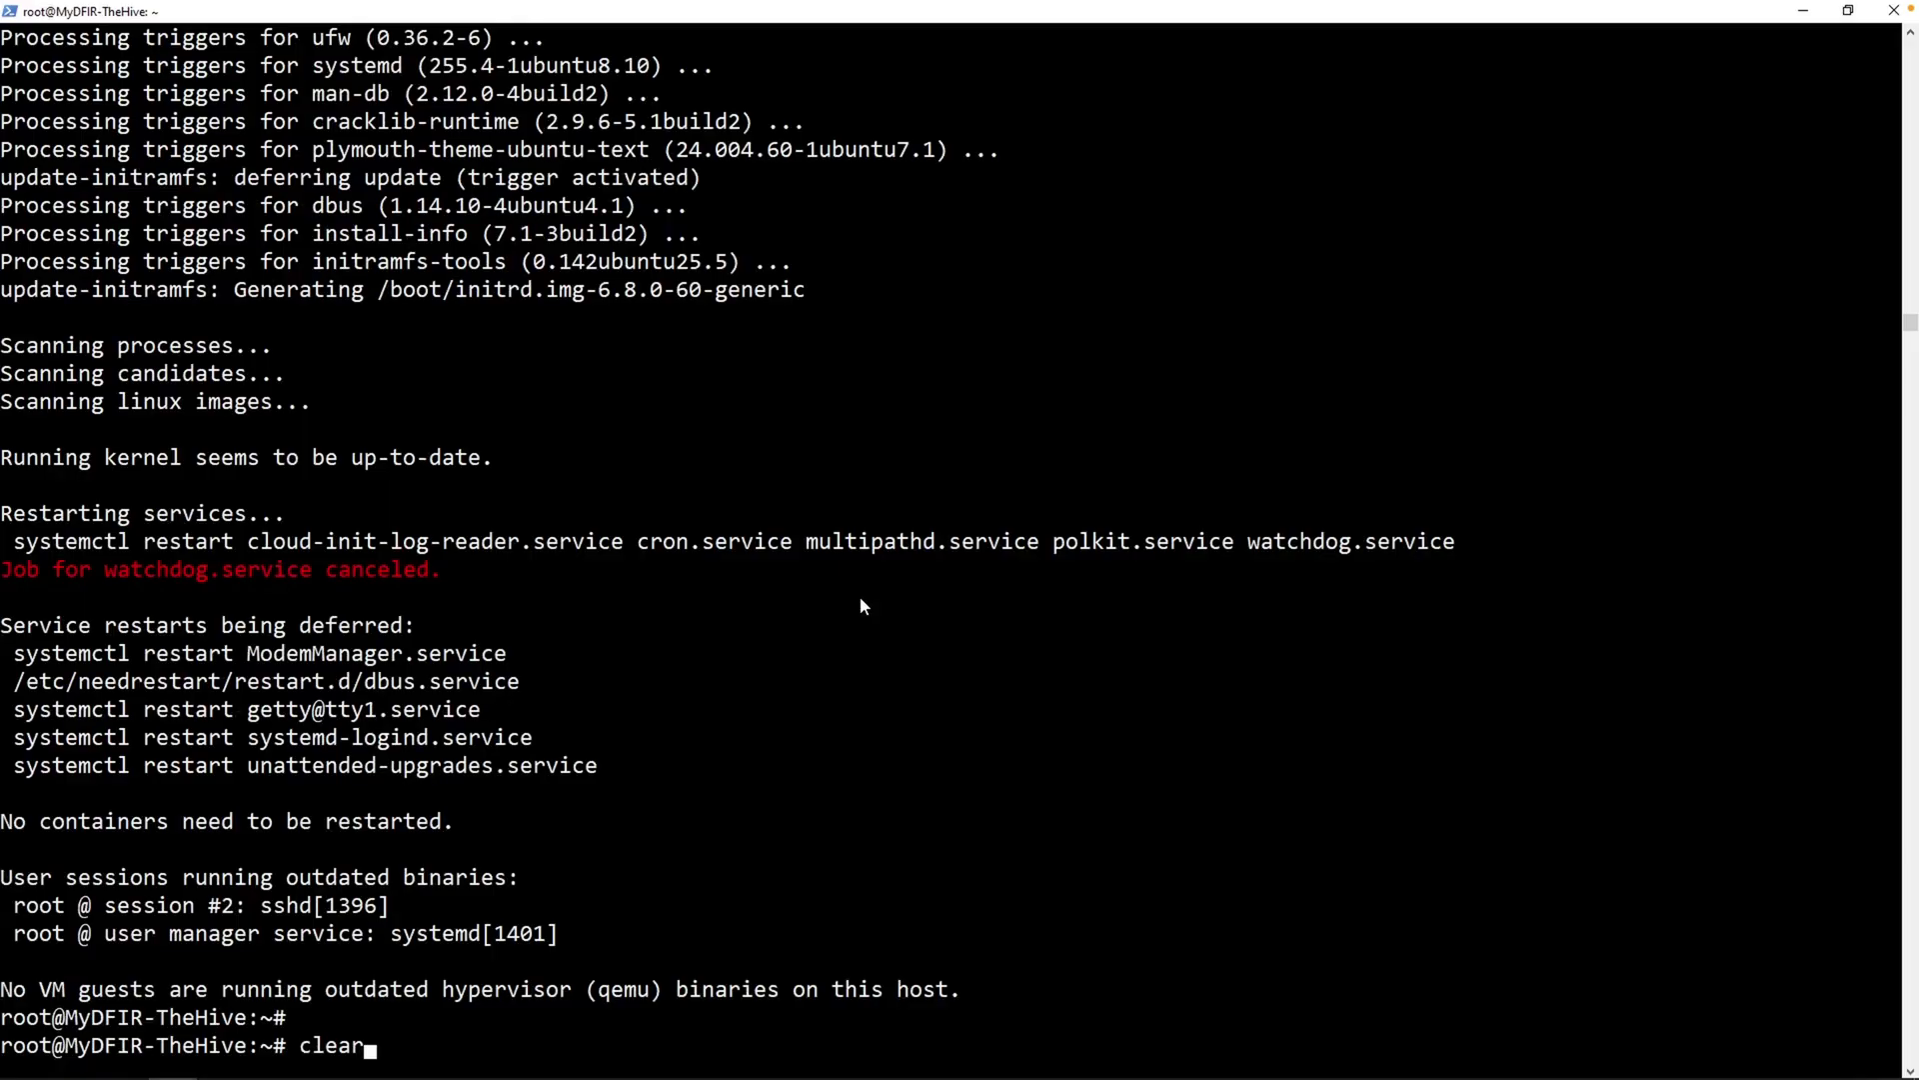
pyautogui.press('Return')
pyautogui.rightClick(807, 472)
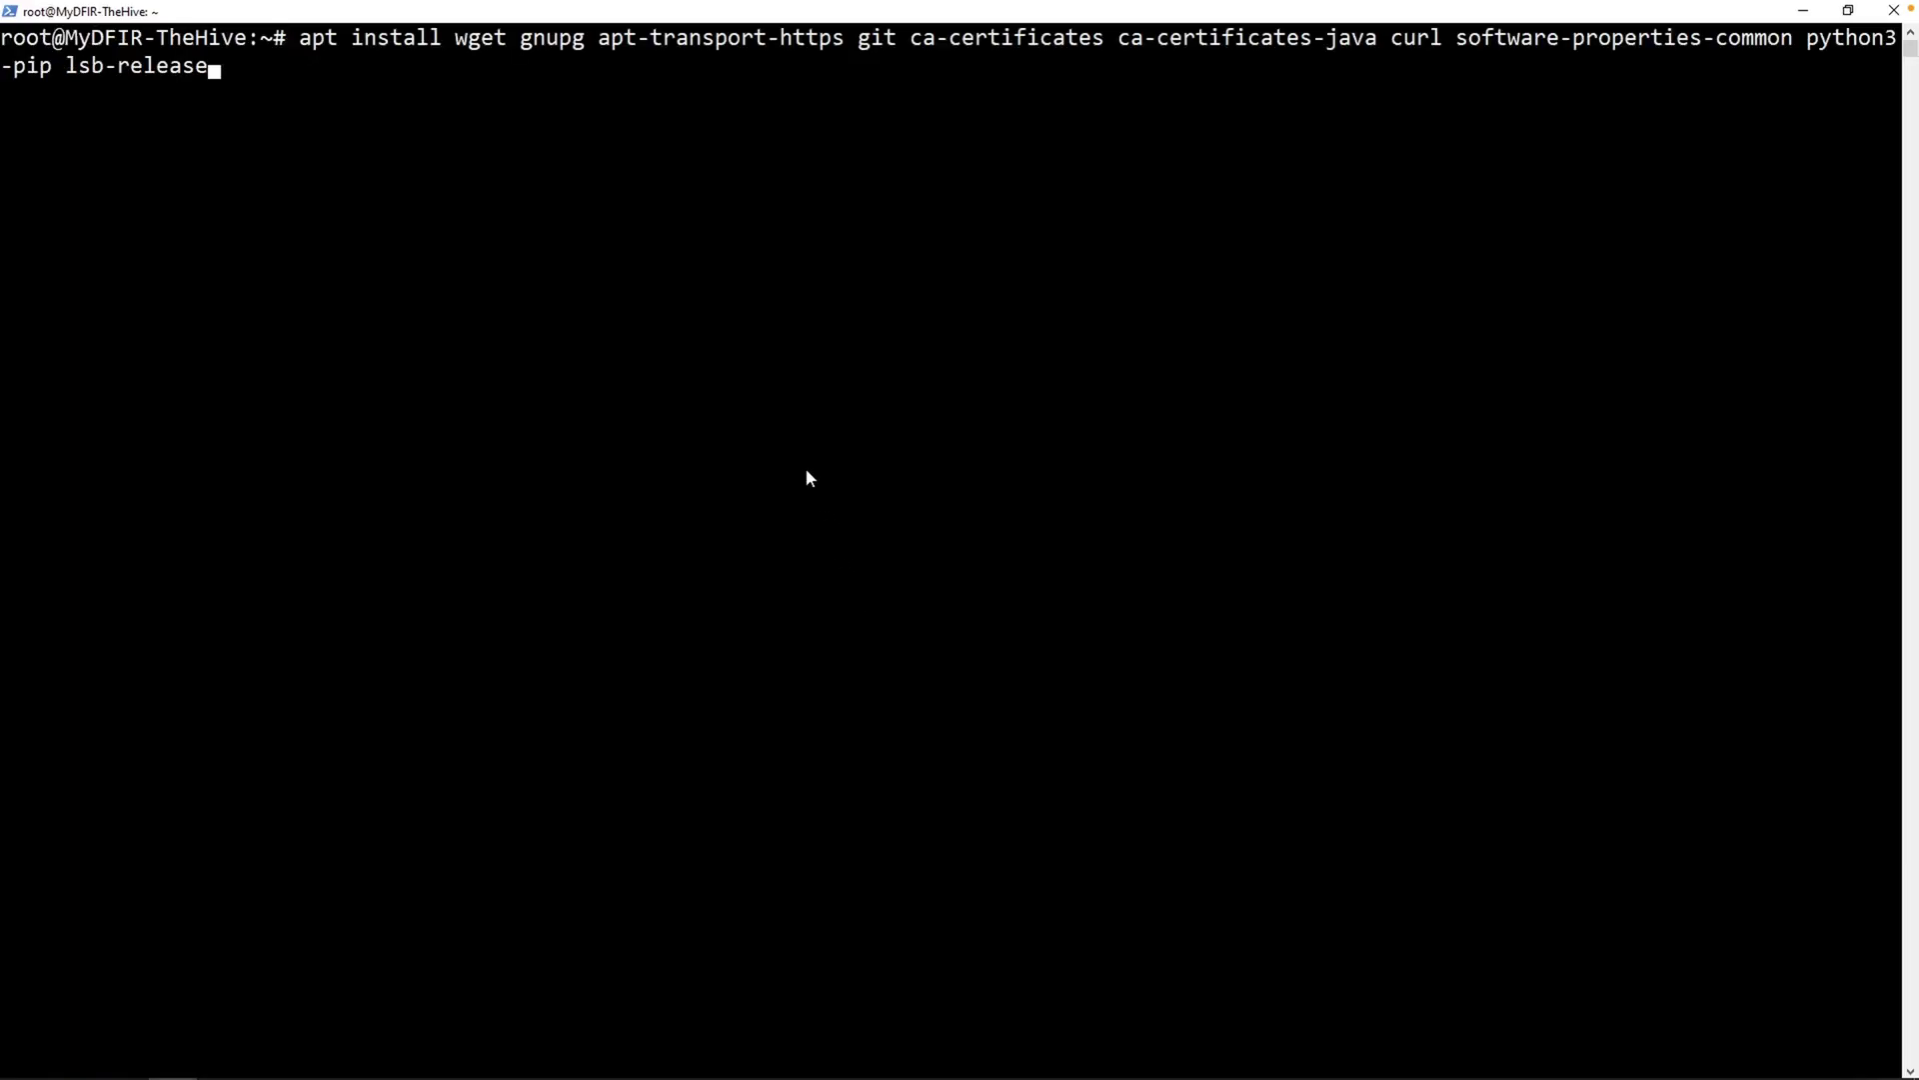
pyautogui.press('Return')
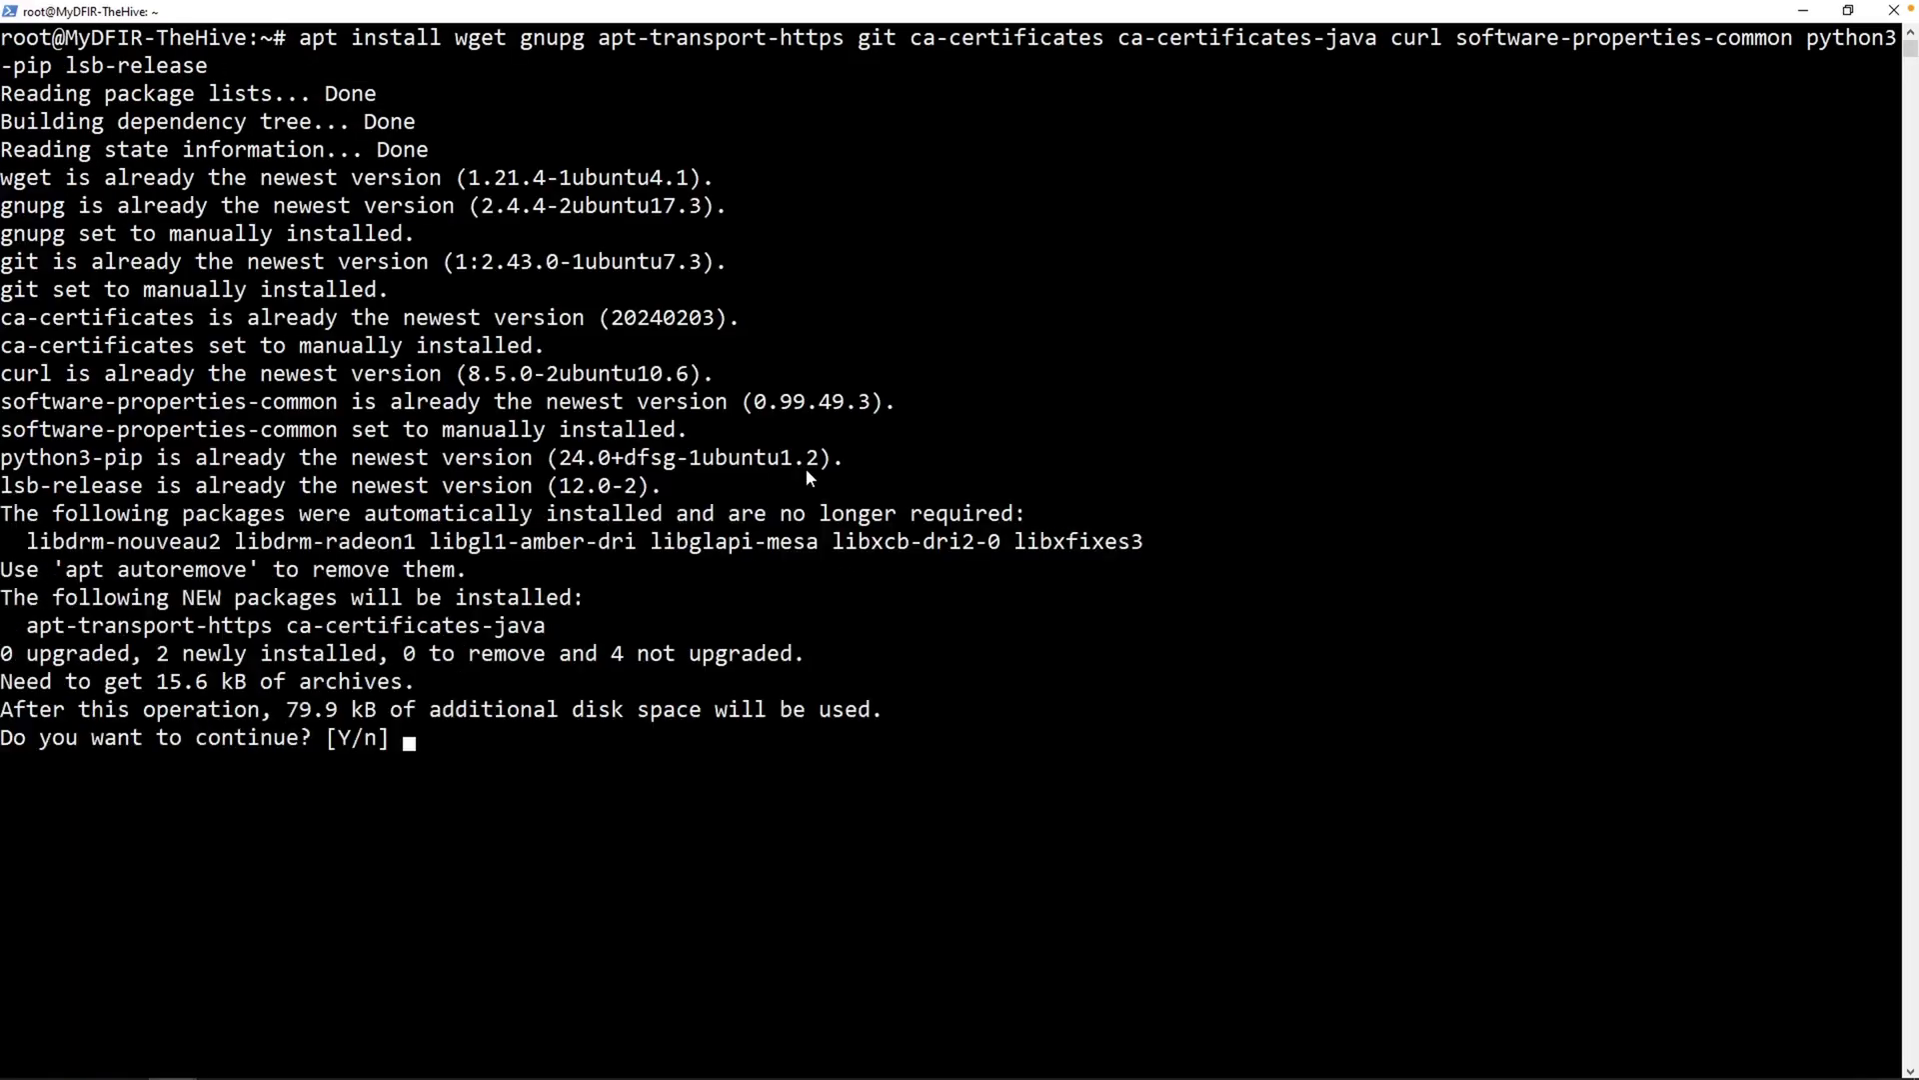
pyautogui.write('y')
pyautogui.press('Return')
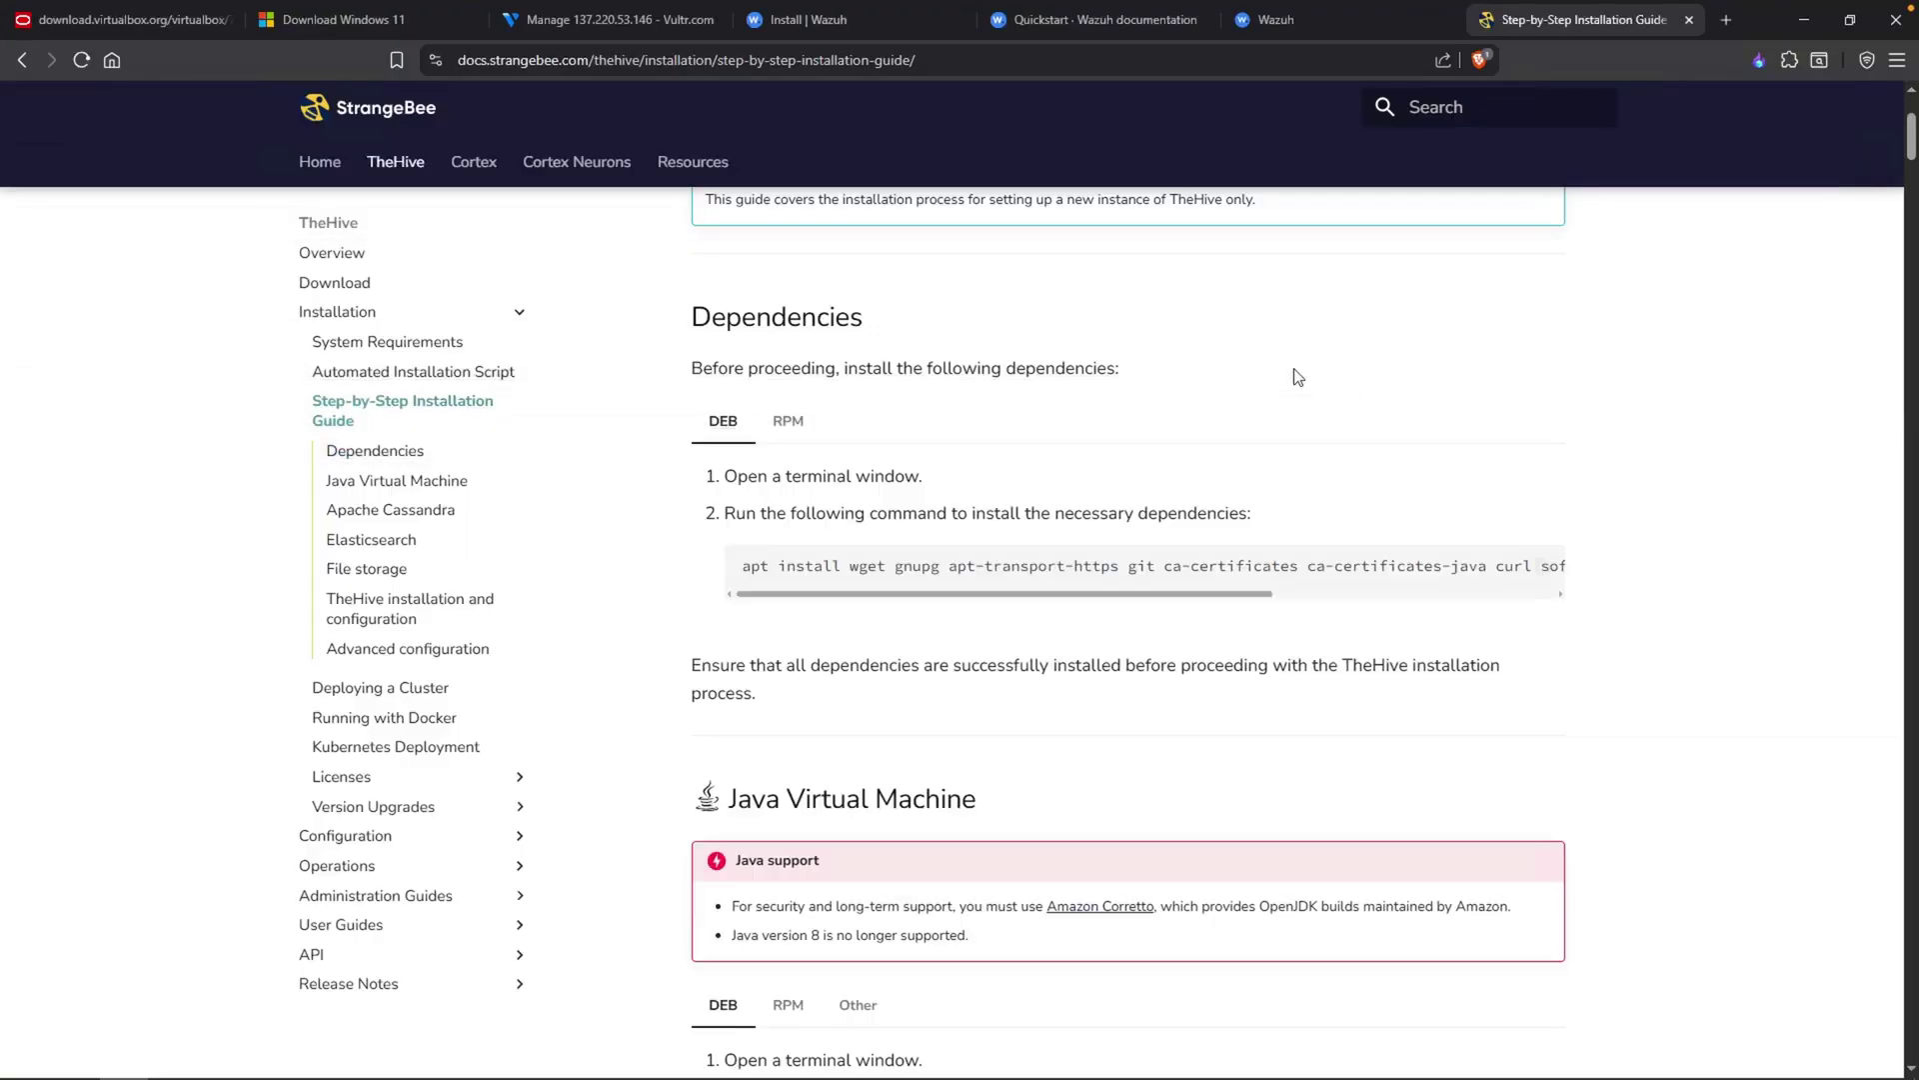
# Copy the guide's DEB commands for the Java Virtual Machine (java-11-amazon-corretto) and paste them into the MyDFIR-TheHive terminal
pyautogui.scroll(-3, 1217, 429)
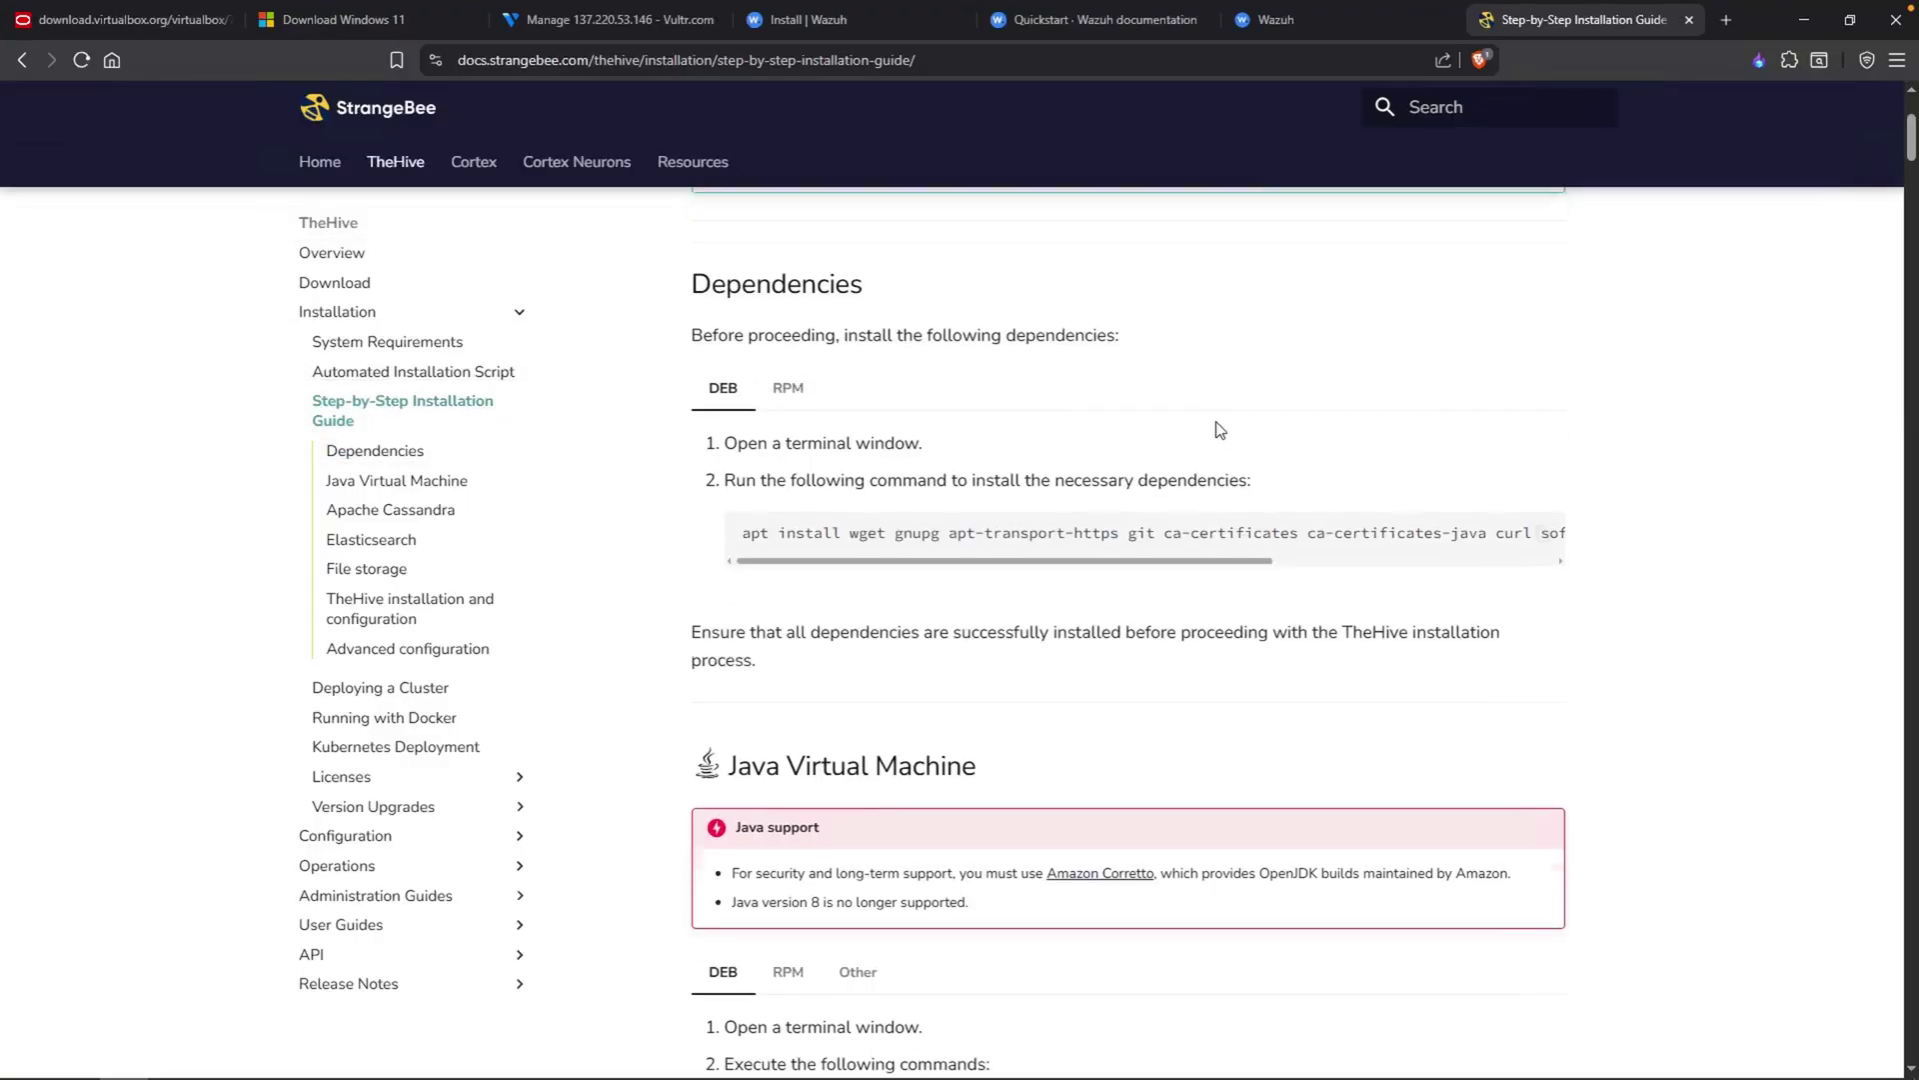
pyautogui.moveTo(729, 549); pyautogui.dragTo(966, 552)
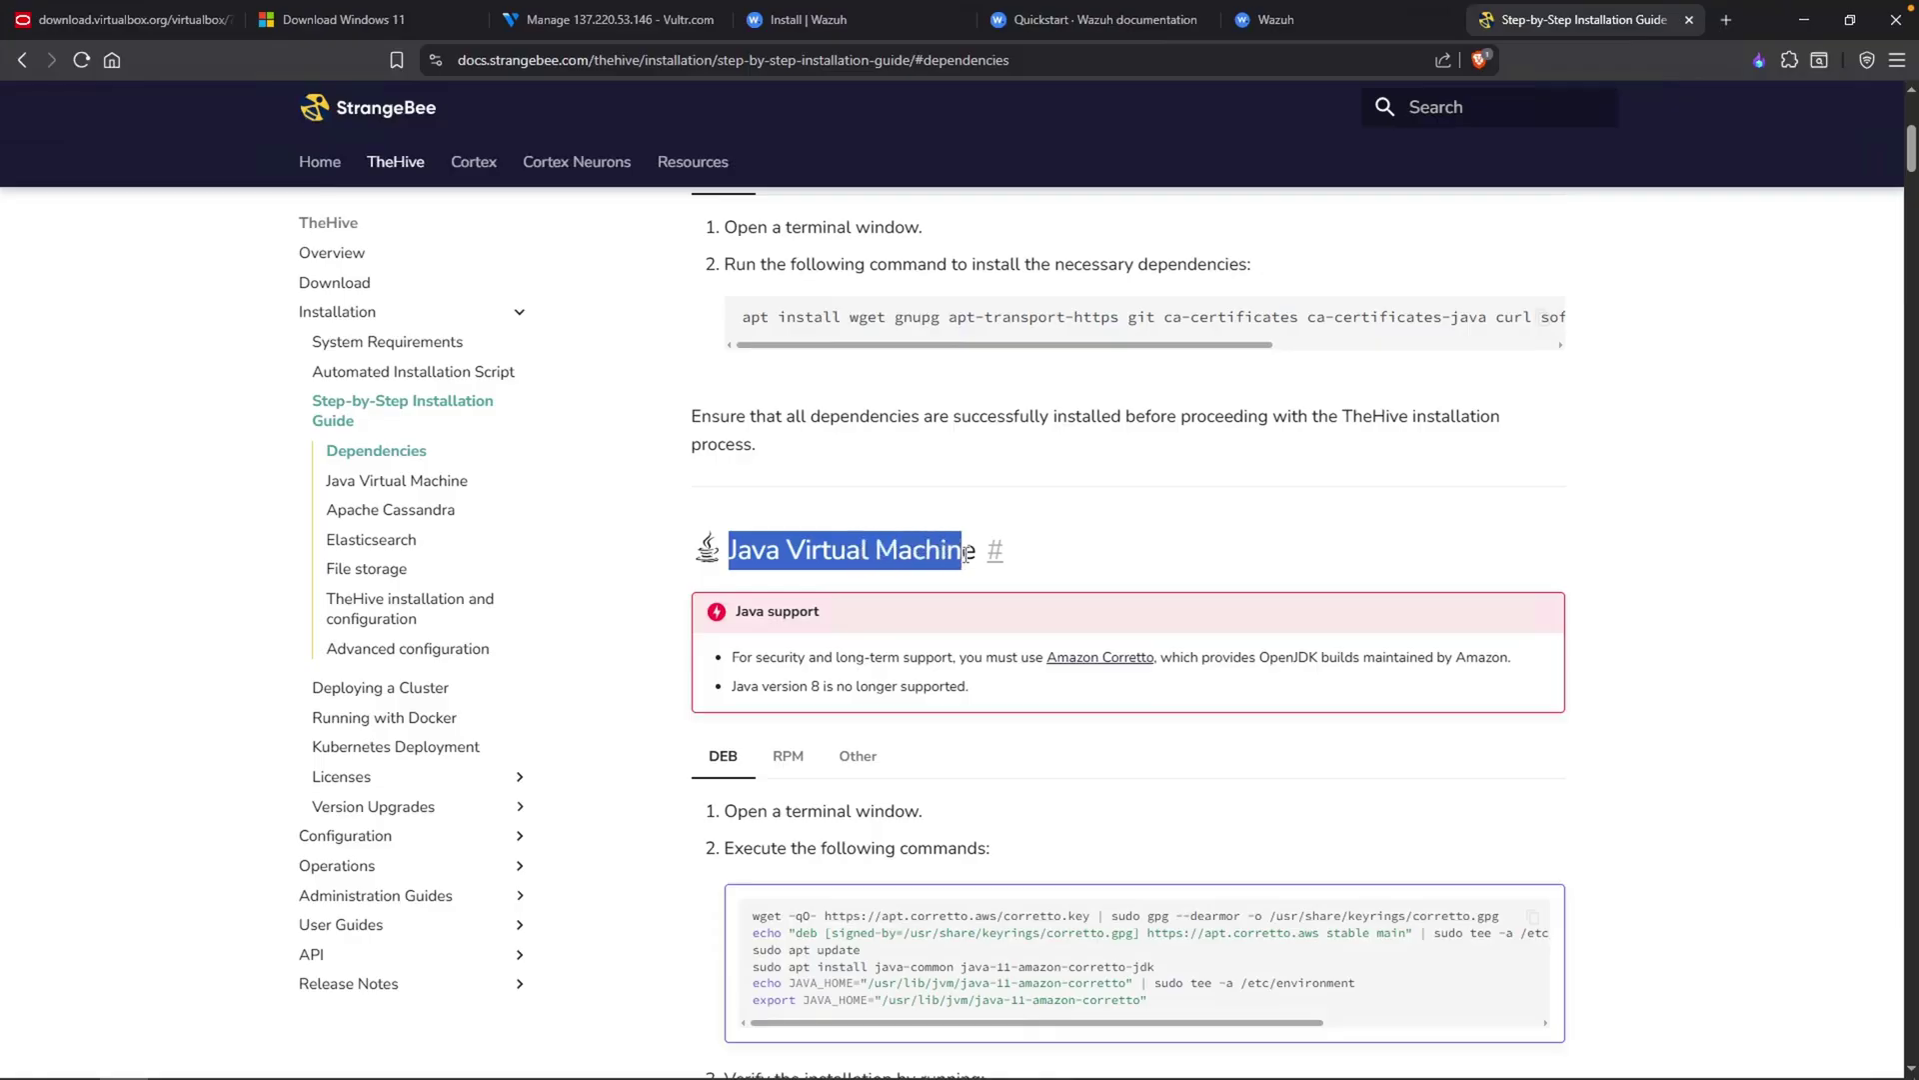
pyautogui.click(1065, 561)
pyautogui.scroll(-3, 727, 520)
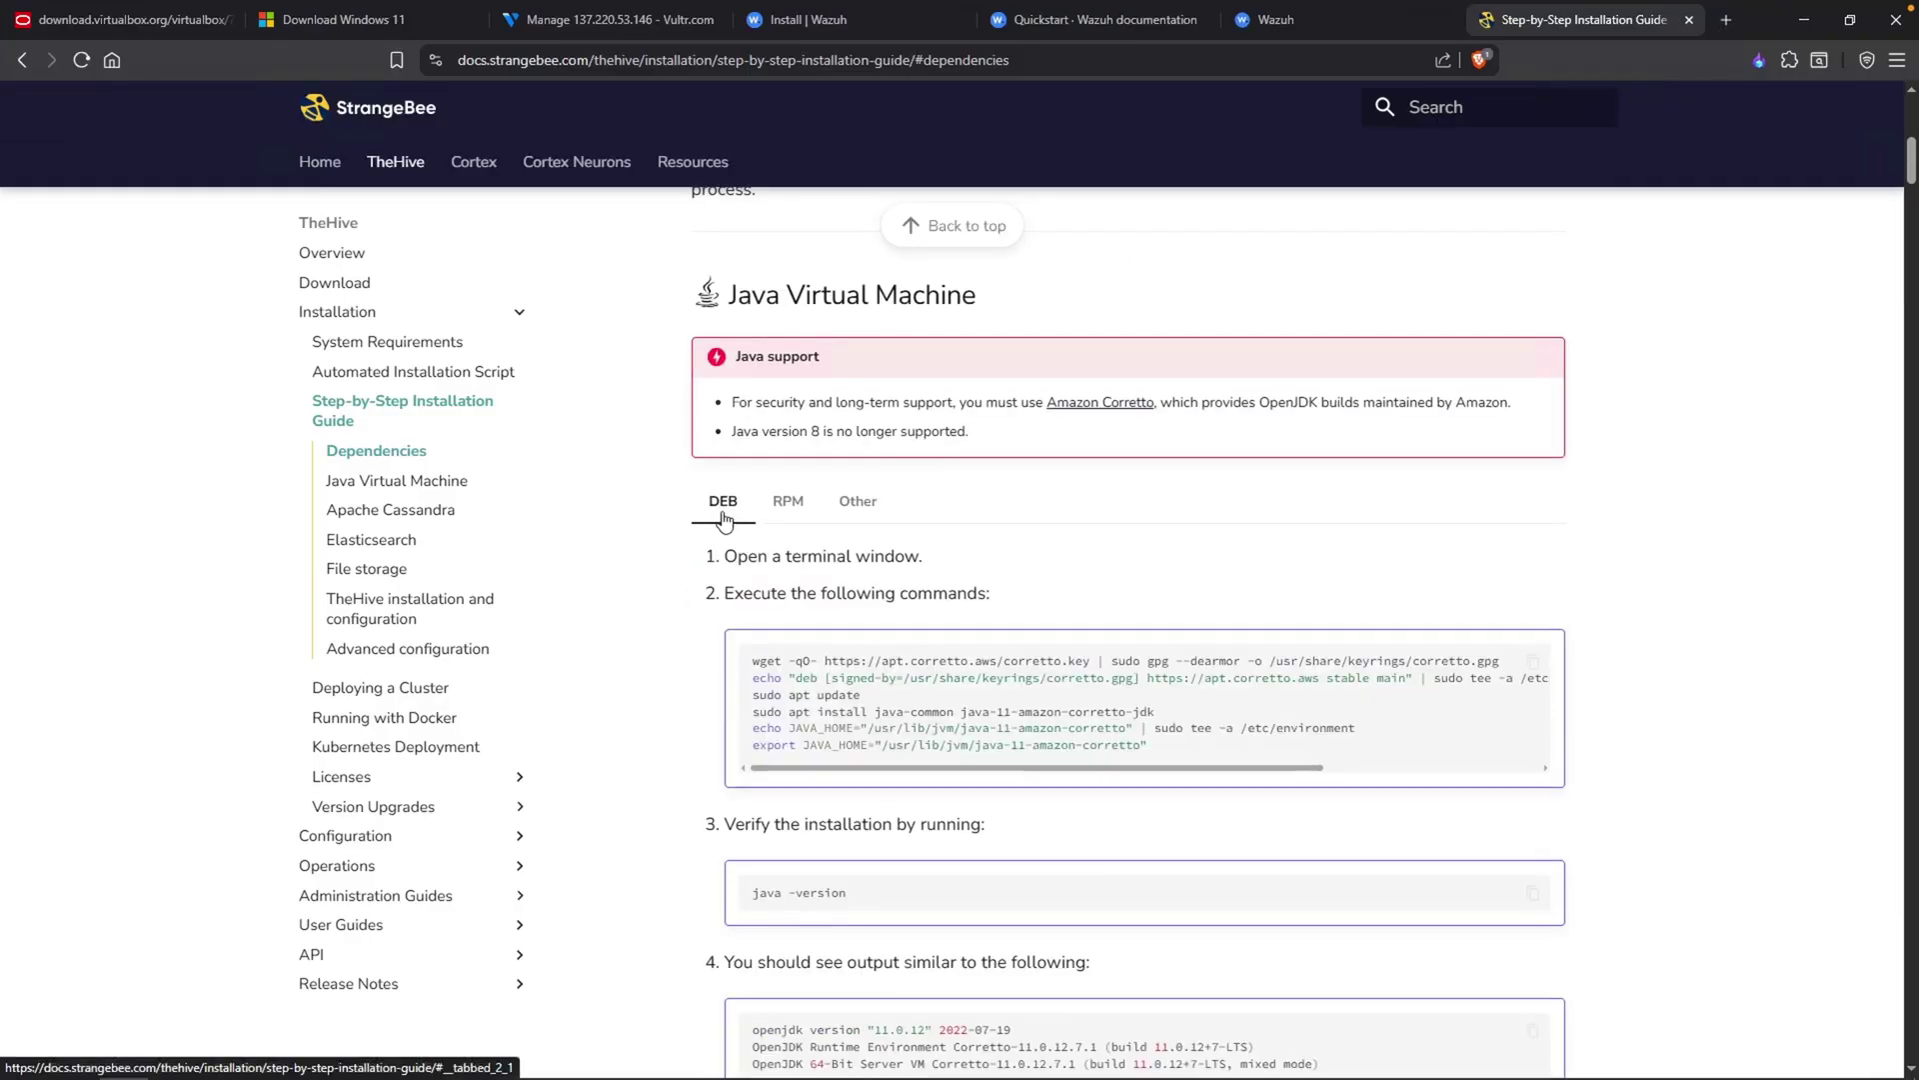
pyautogui.click(1534, 668)
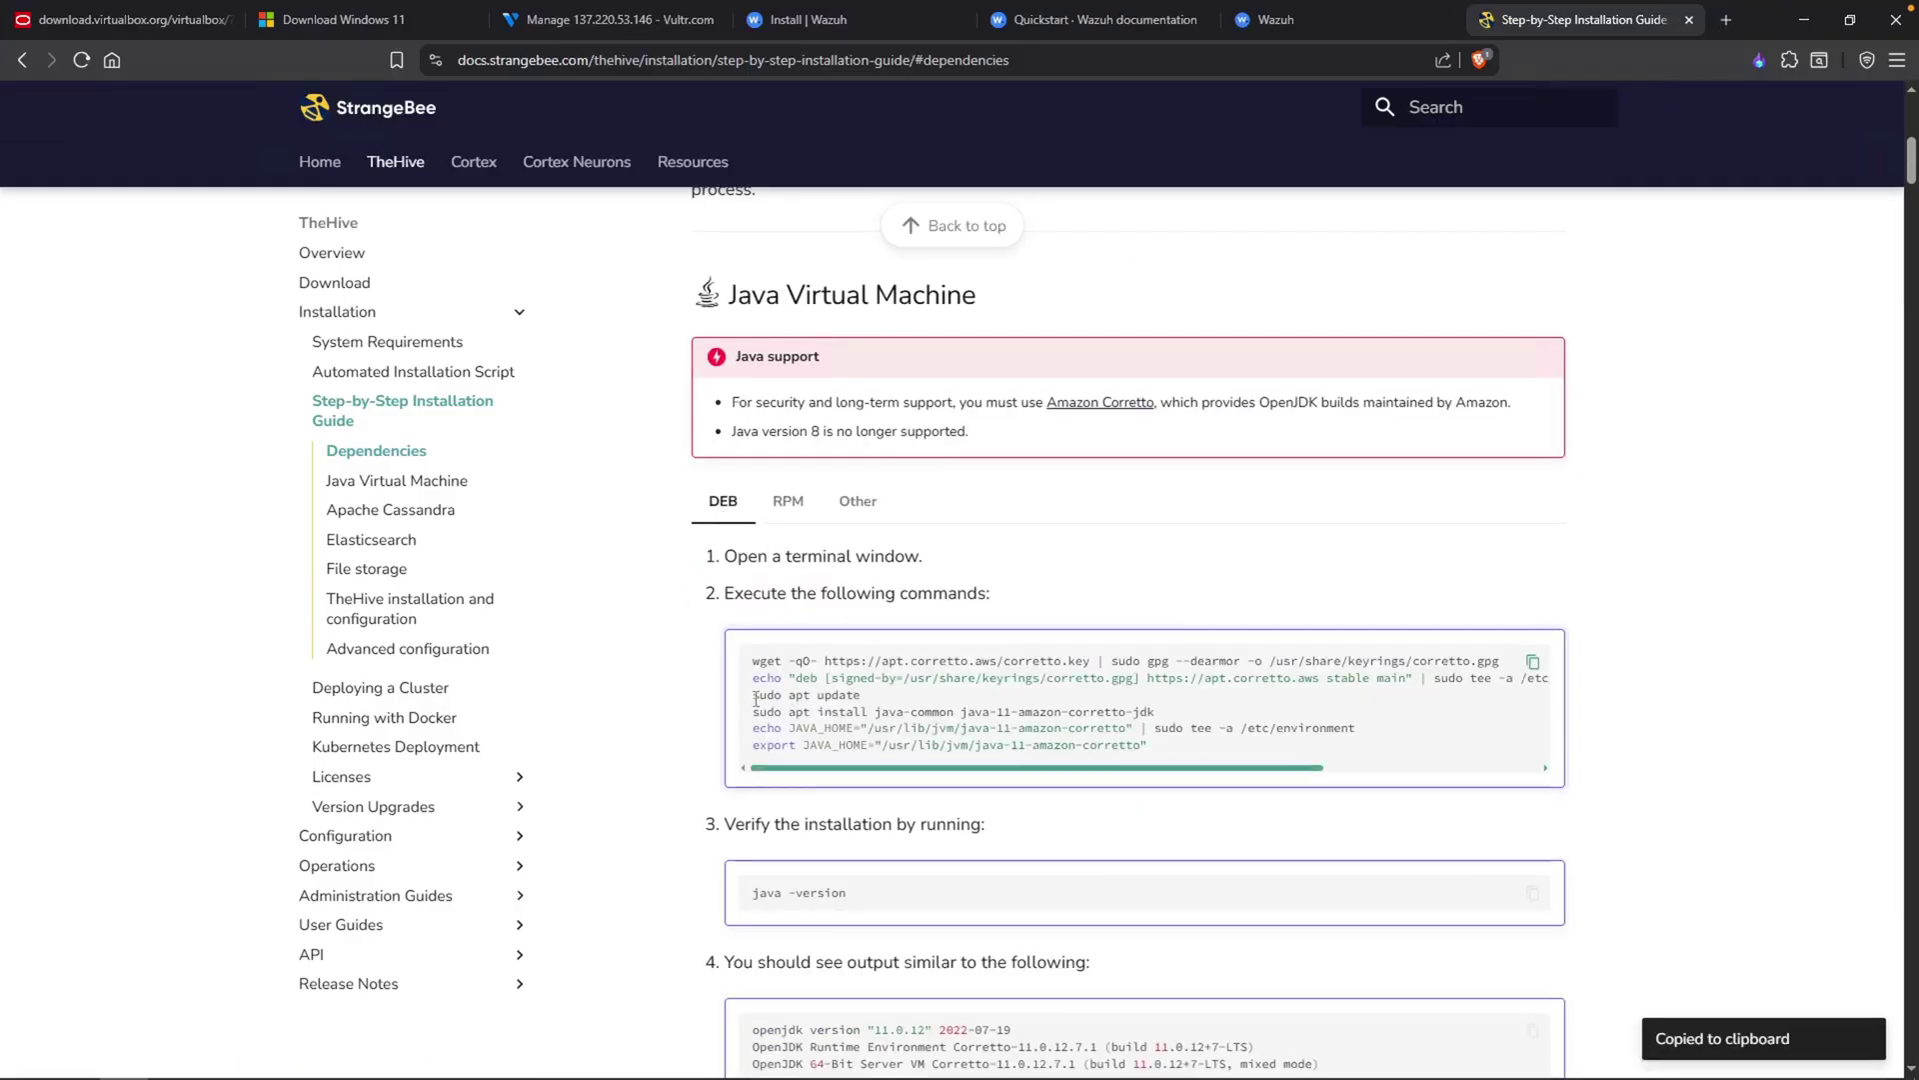
pyautogui.hotkey('alt', 'Tab')
pyautogui.rightClick(845, 540)
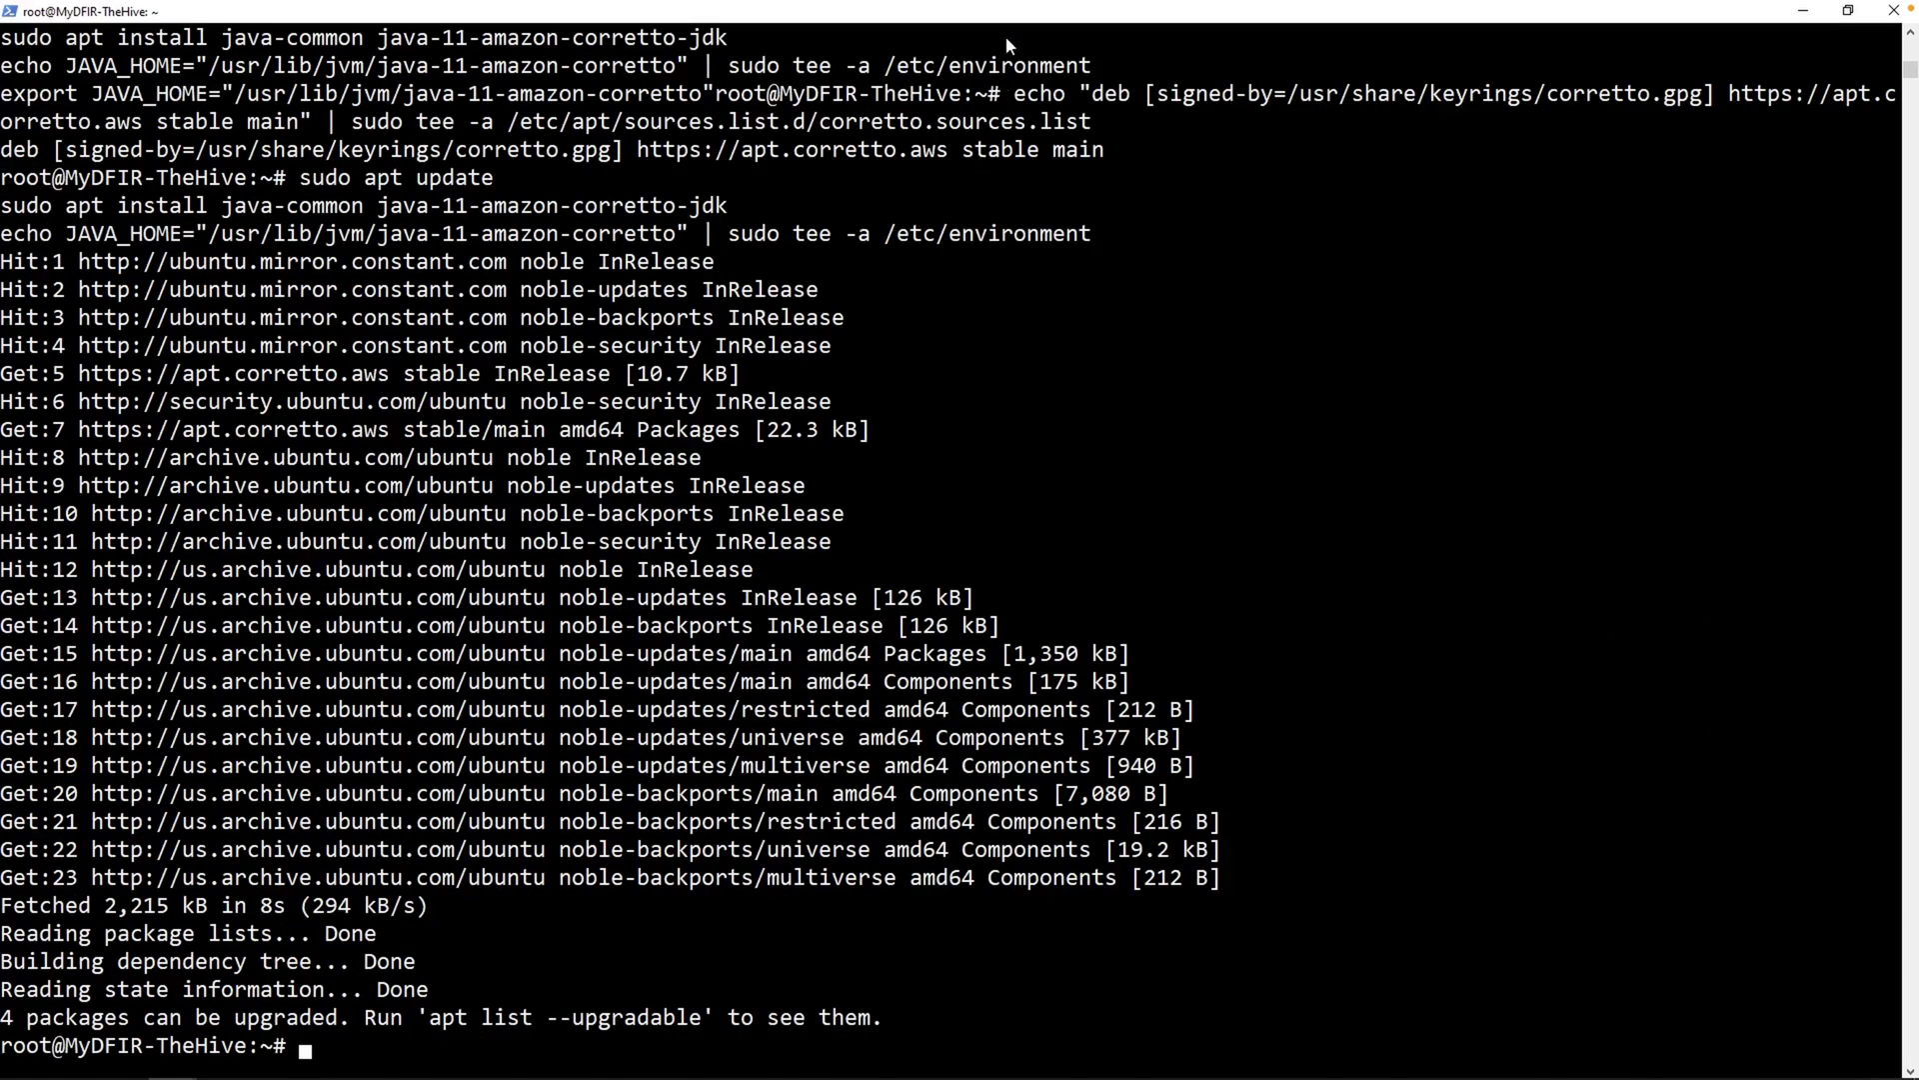
pyautogui.moveTo(1005, 12); pyautogui.dragTo(985, 430)
# Run the guide's verification command java -version in the cleared MyDFIR-TheHive terminal, check its output, and return to the guide
pyautogui.click(1198, 341)
pyautogui.scroll(-3, 1100, 420)
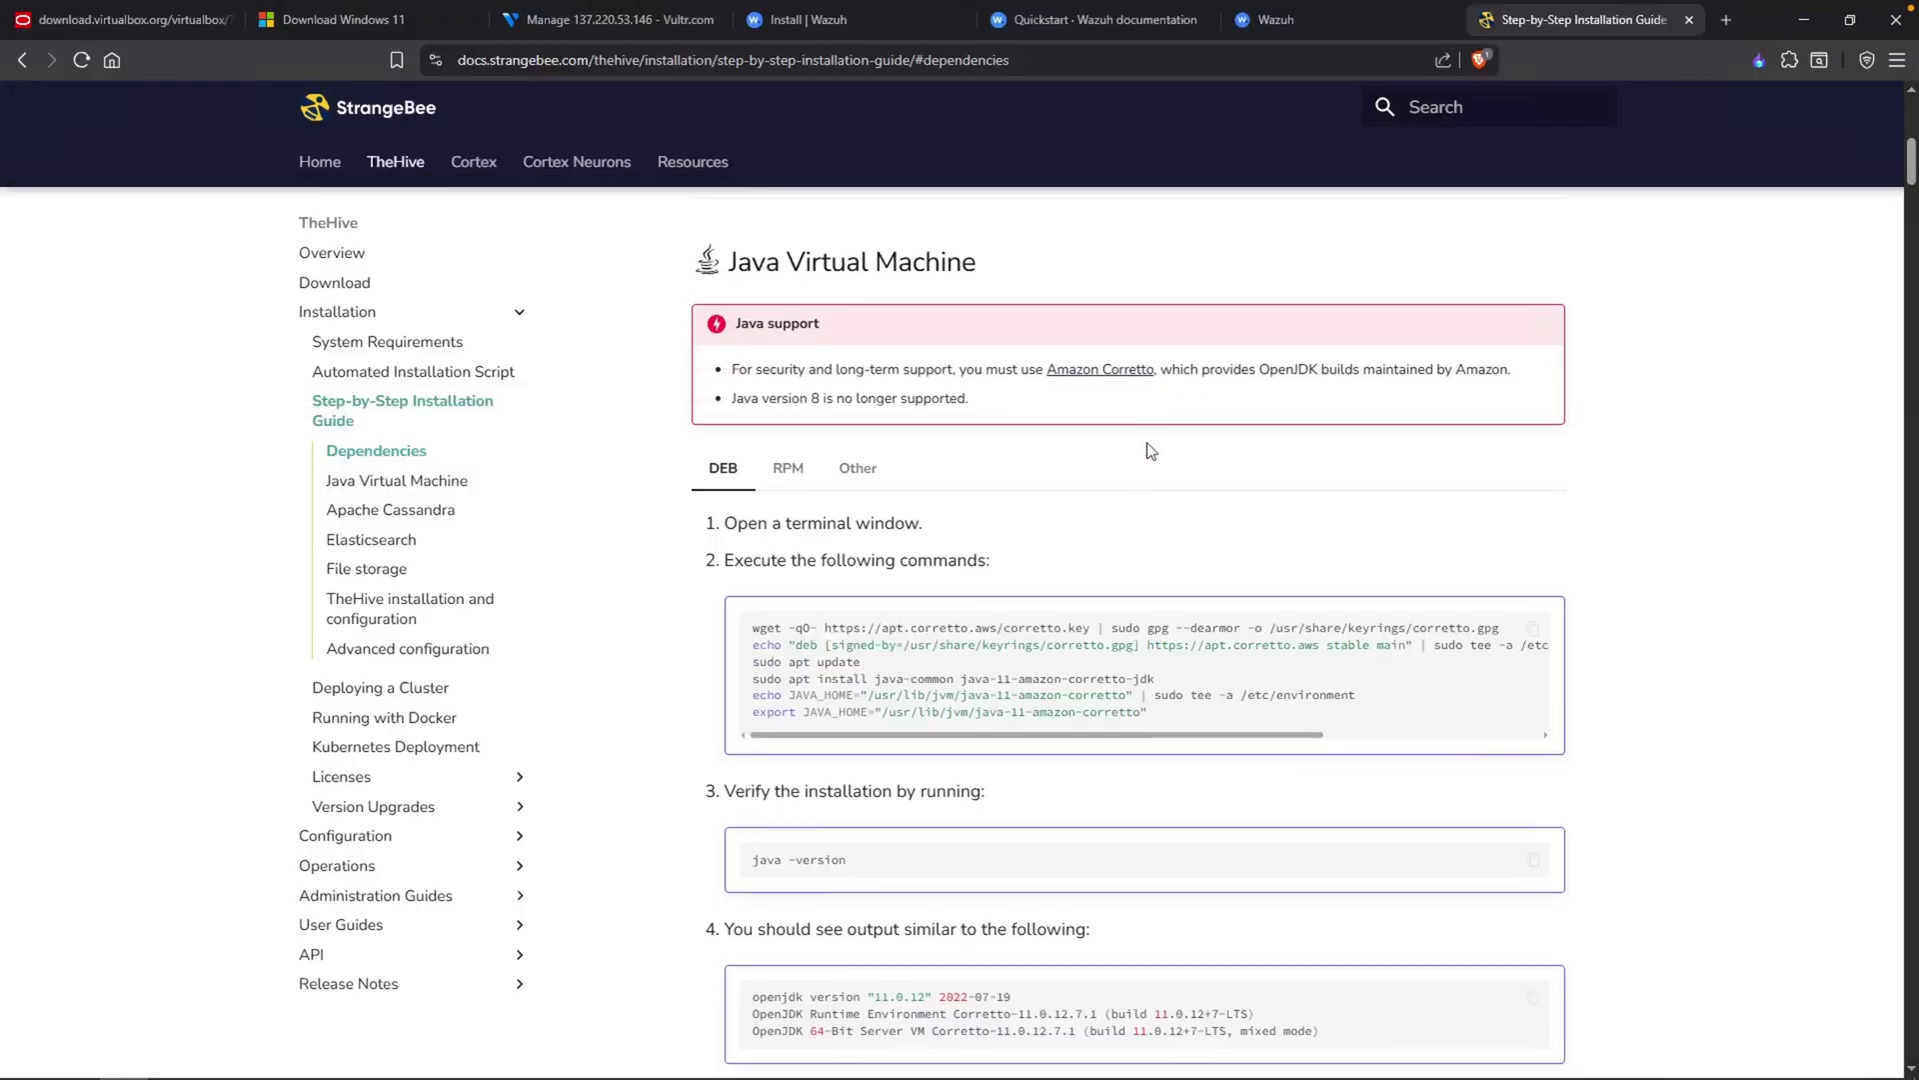
pyautogui.tripleClick(810, 522)
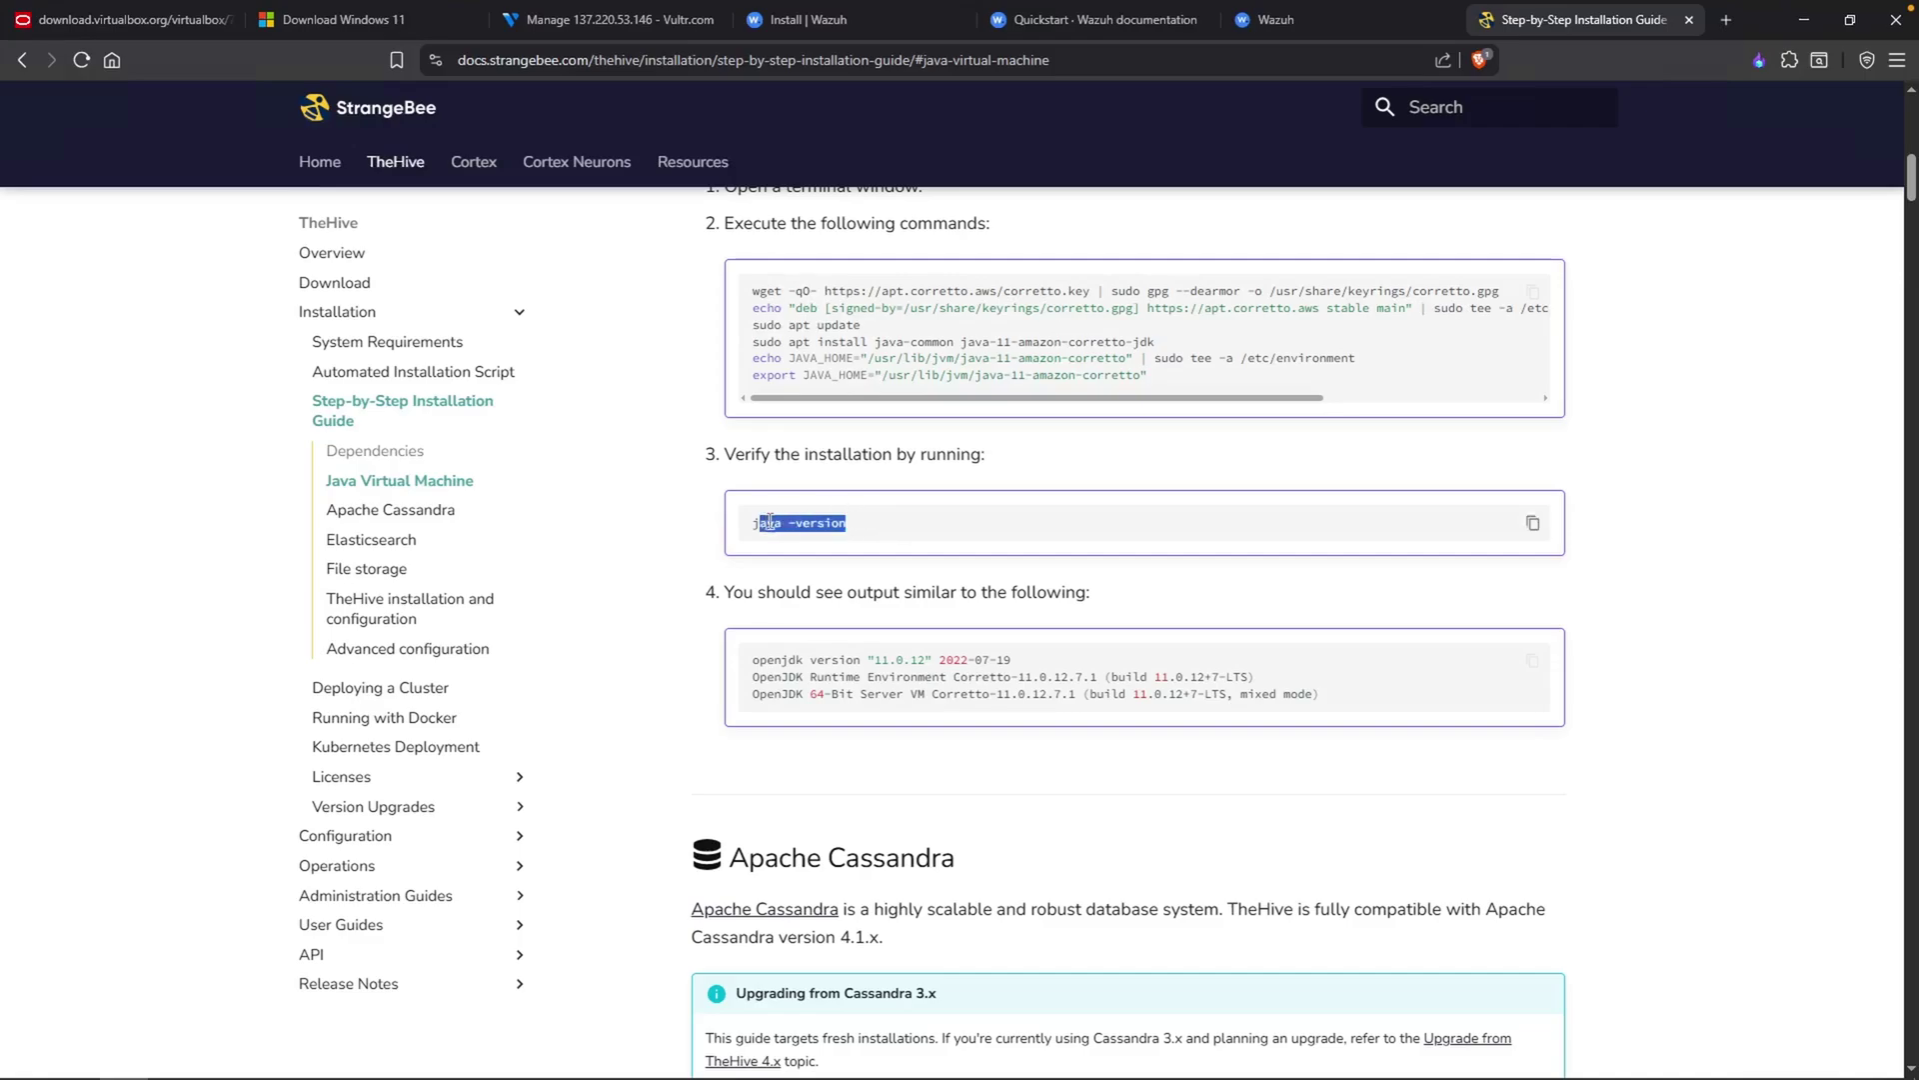
pyautogui.click(775, 540)
pyautogui.hotkey('alt', 'Tab')
pyautogui.write('clear')
pyautogui.press('Return')
pyautogui.write('jav')
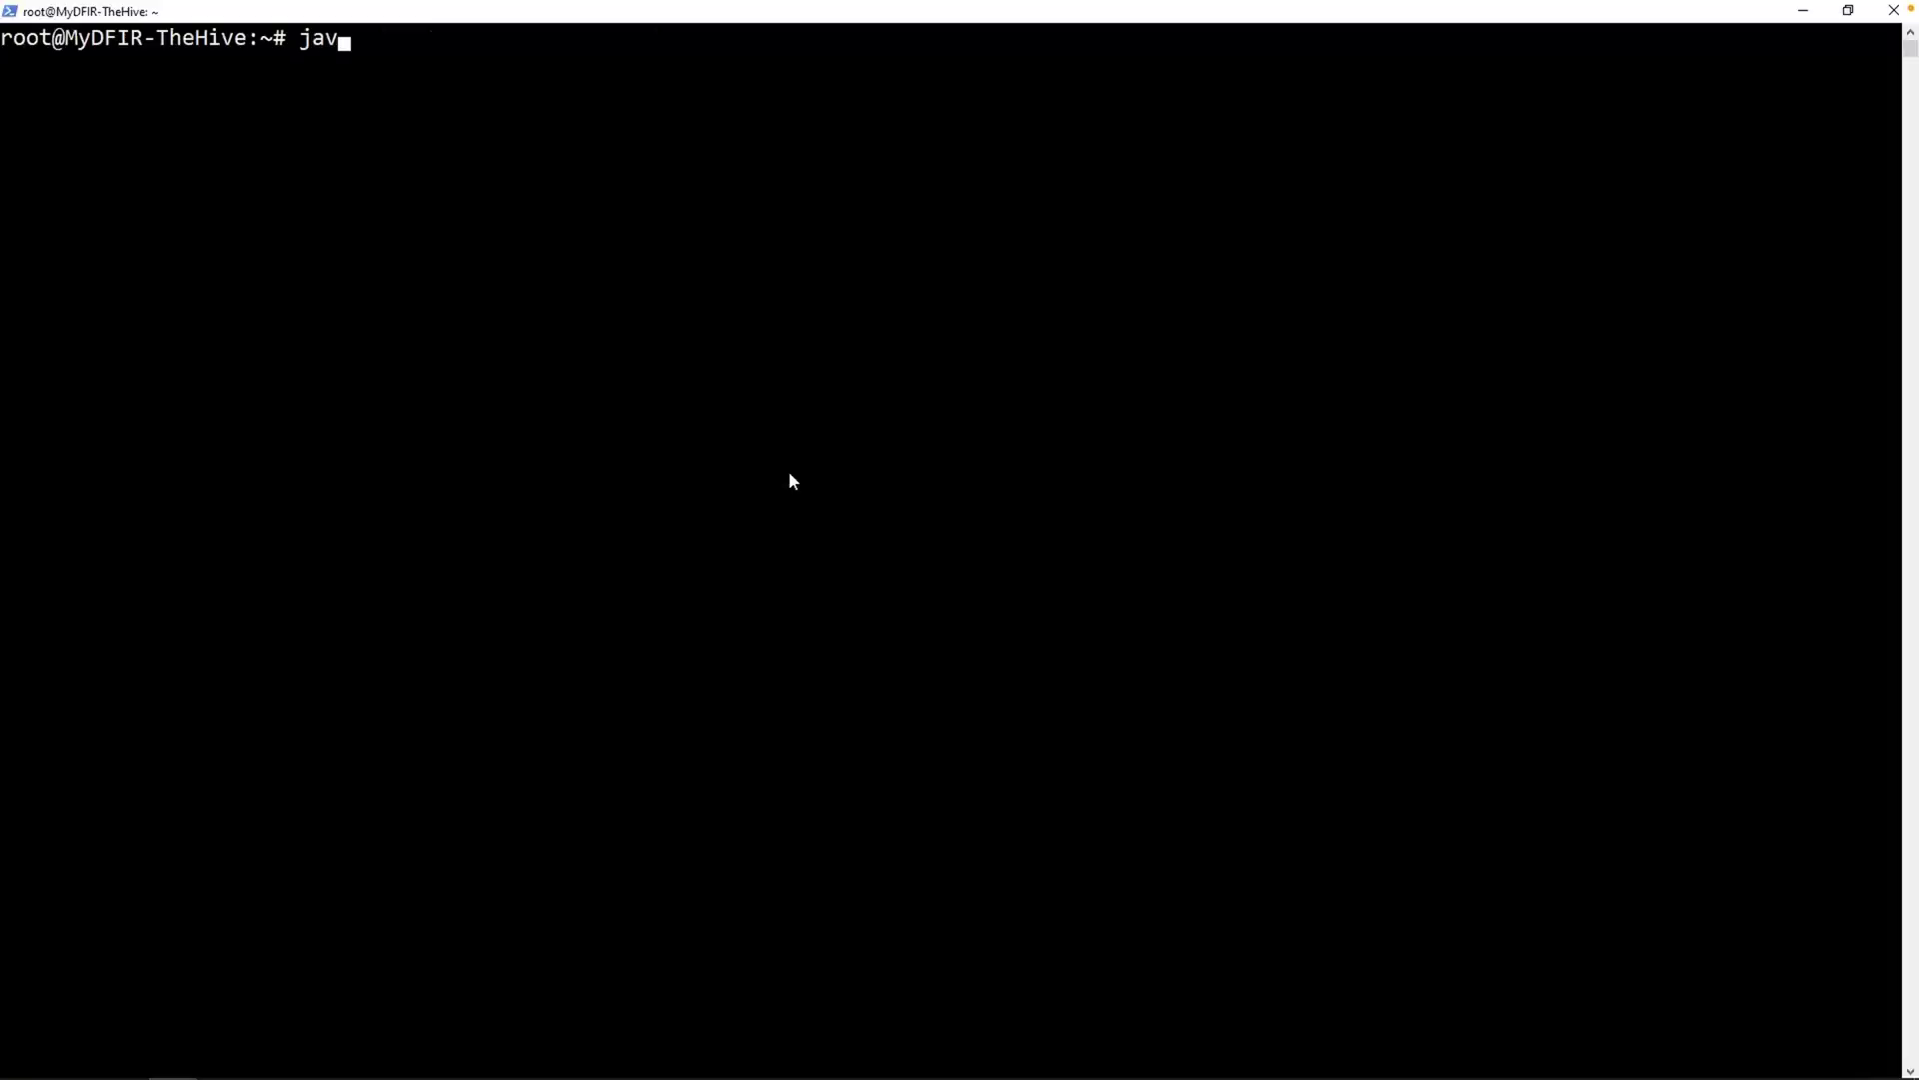
pyautogui.write('a -version')
pyautogui.press('Return')
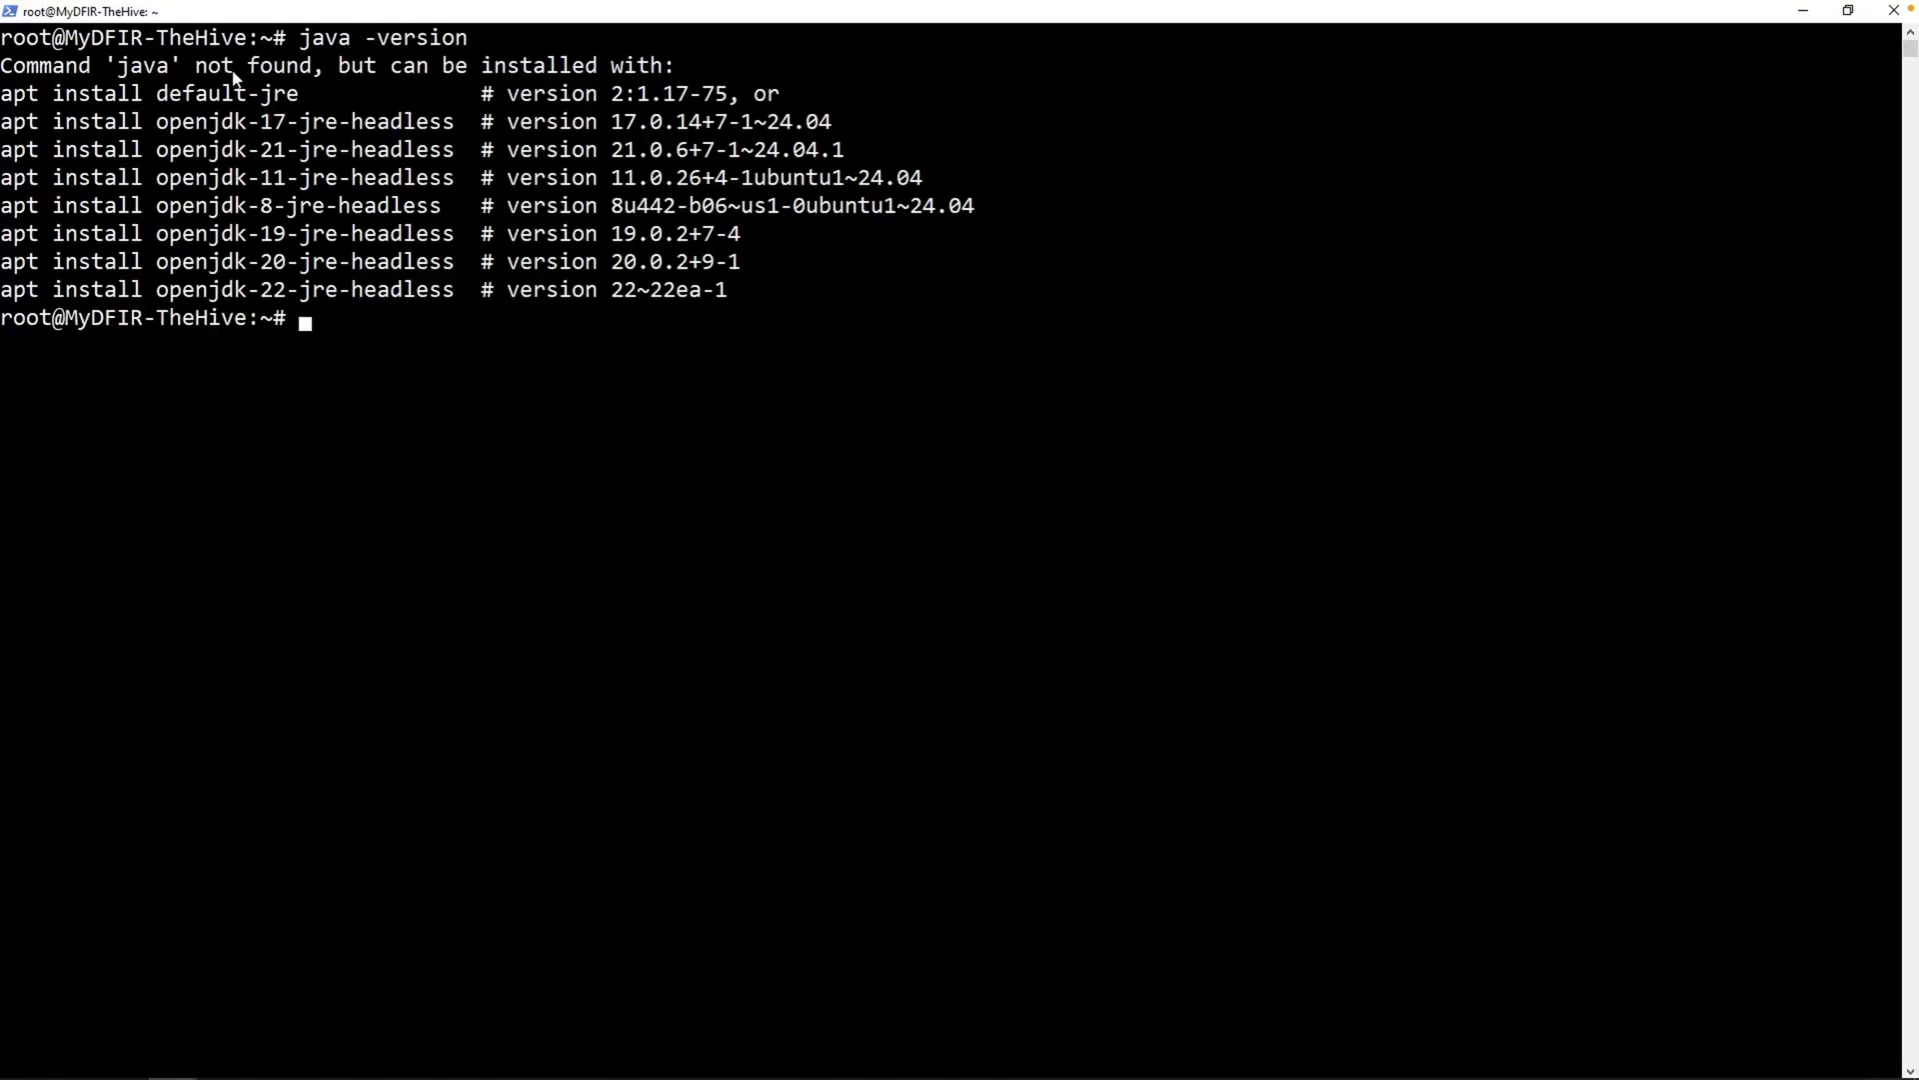
pyautogui.moveTo(229, 72); pyautogui.dragTo(325, 72)
pyautogui.click(721, 121)
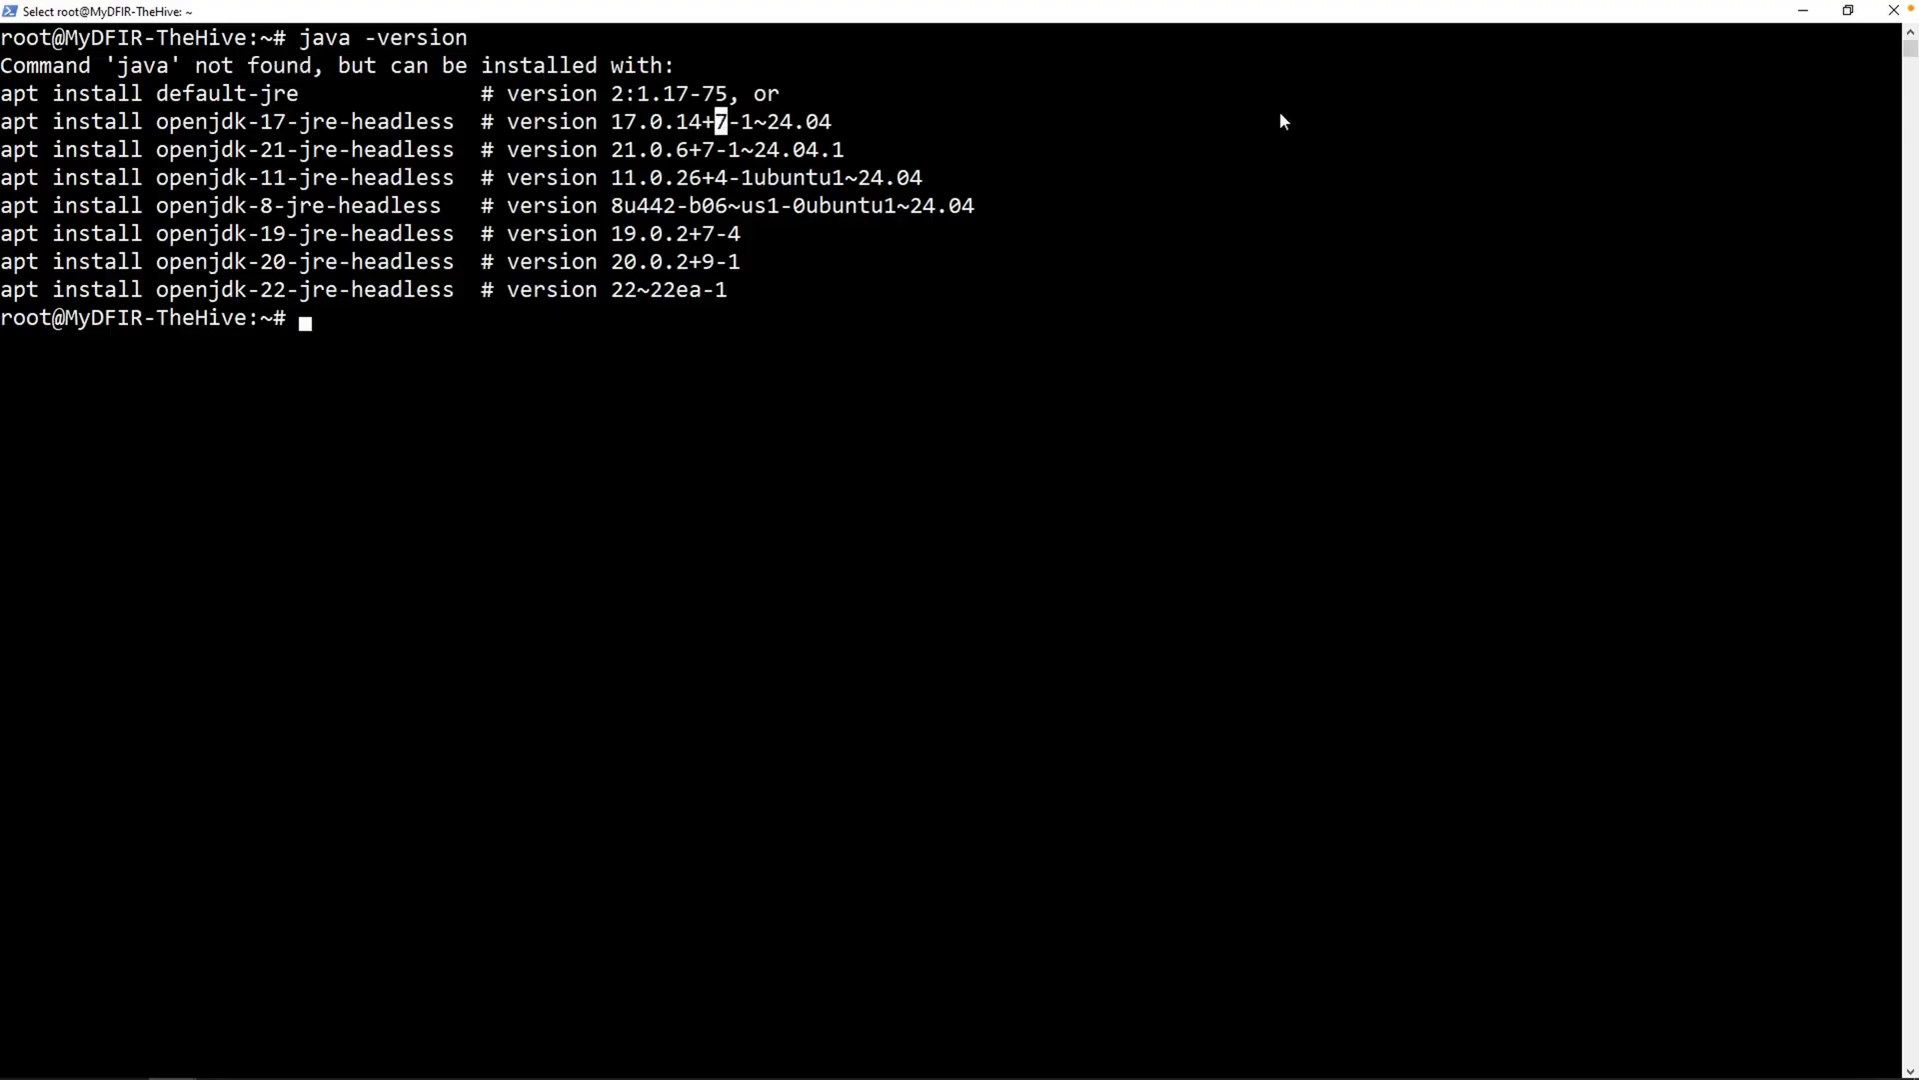
pyautogui.click(1804, 11)
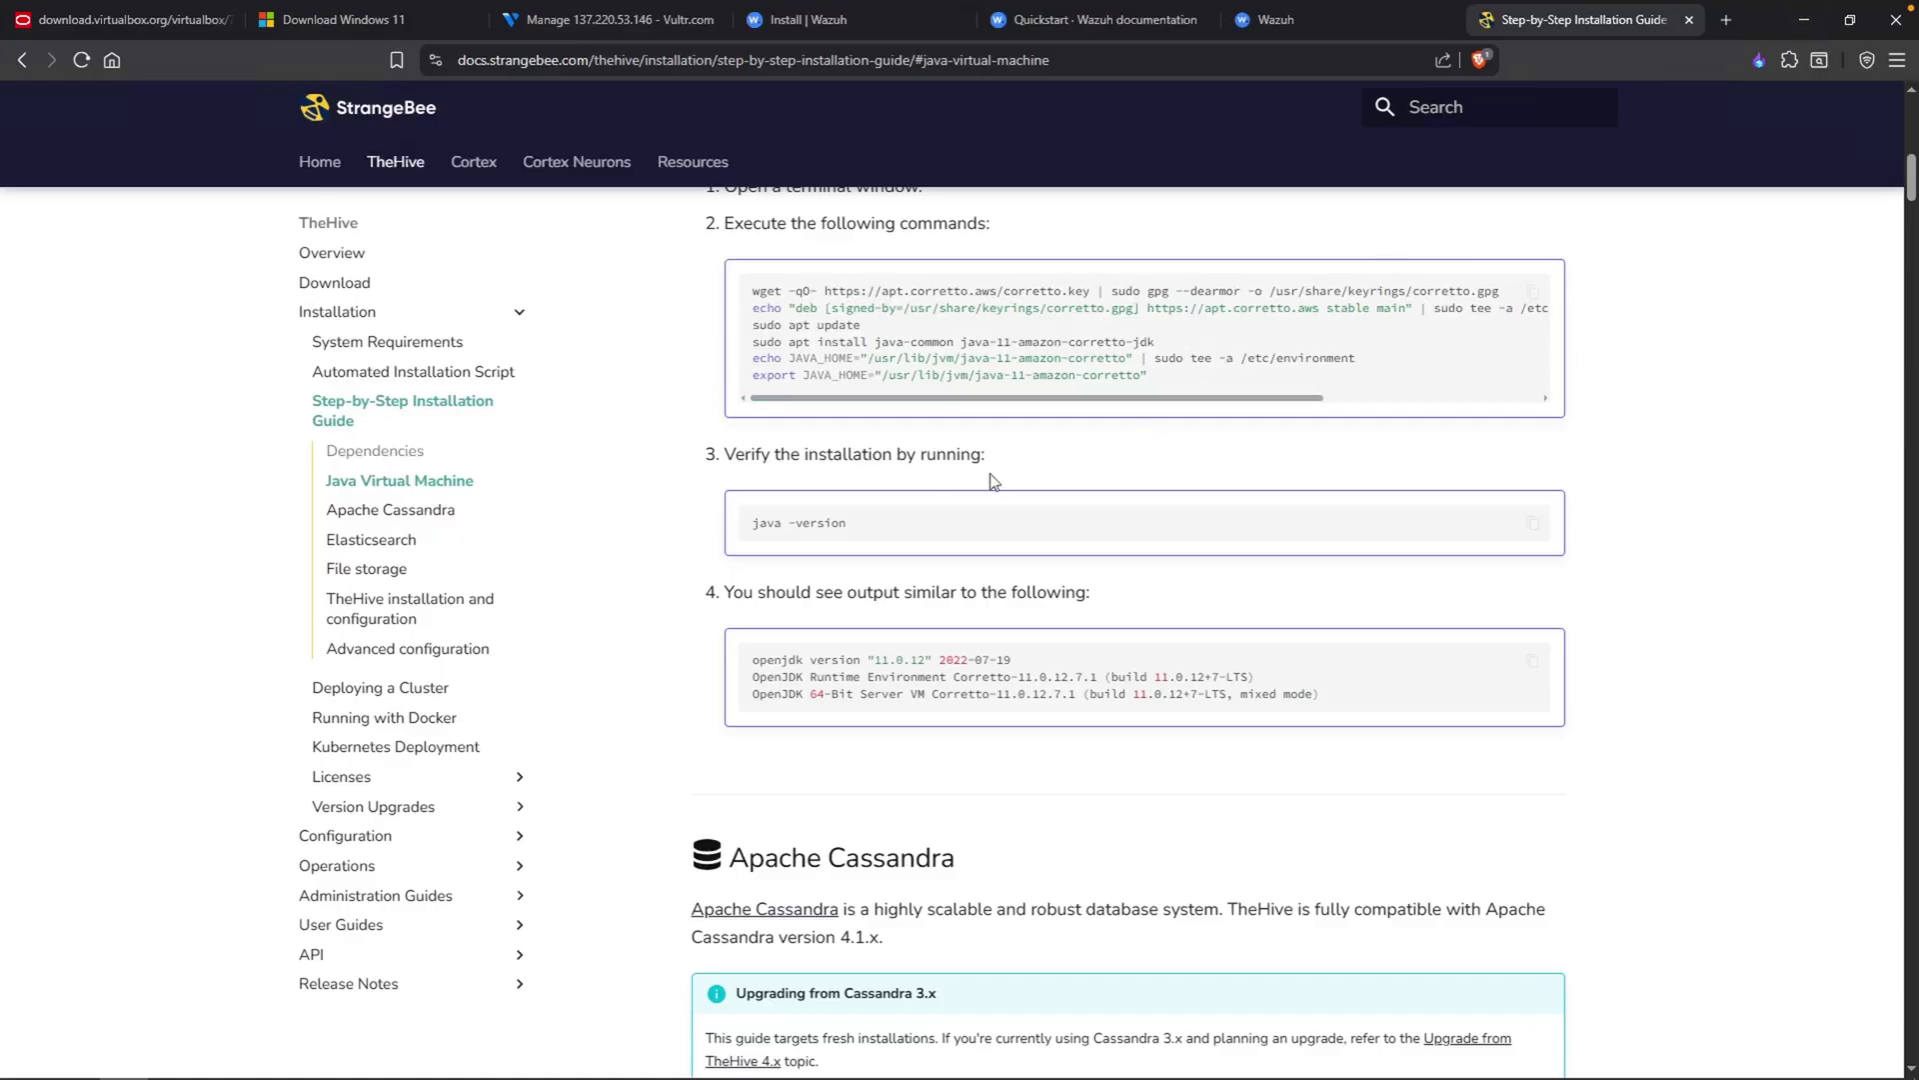
# Refresh the package index on the MyDFIR-TheHive server with apt update, following the guide's Java Virtual Machine commands
pyautogui.scroll(3, 1058, 616)
pyautogui.tripleClick(830, 655)
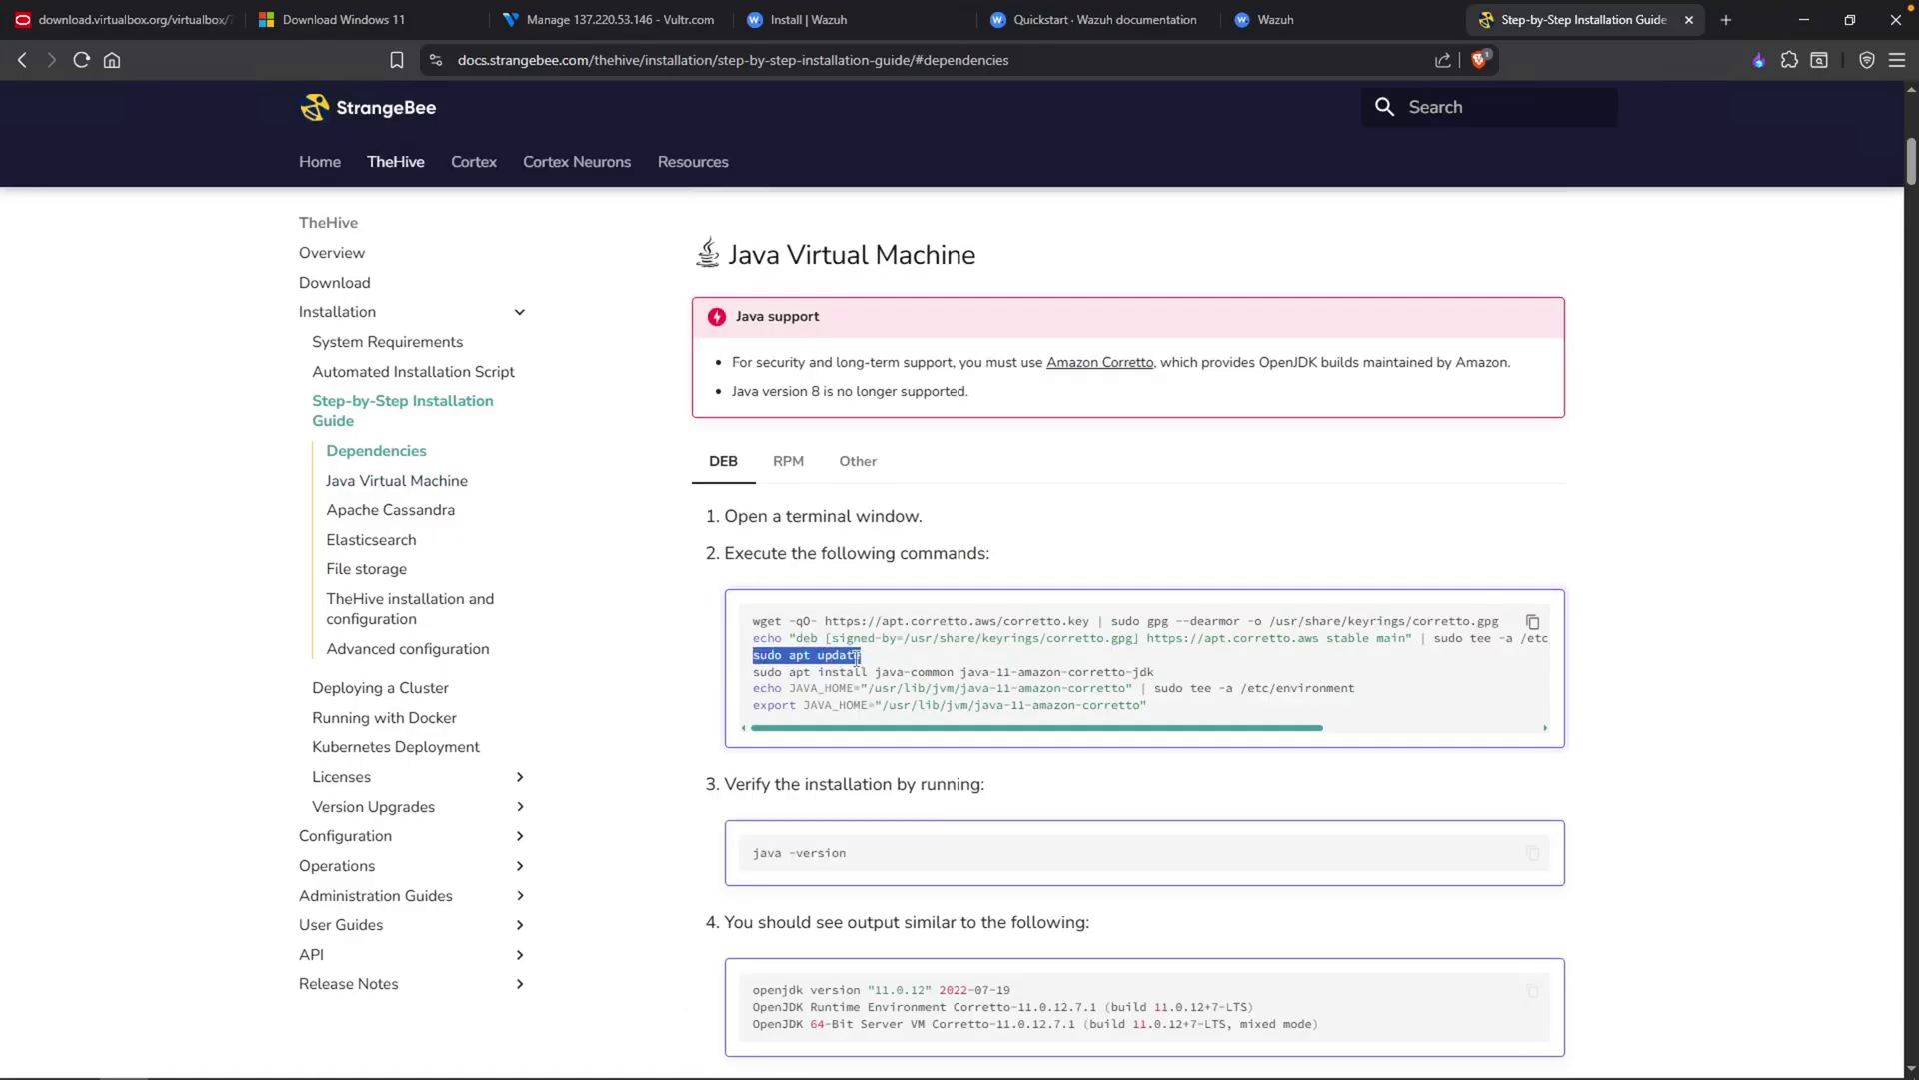
pyautogui.moveTo(811, 673)
pyautogui.mouseDown()
pyautogui.moveTo(947, 675)
pyautogui.moveTo(789, 655)
pyautogui.mouseUp()
pyautogui.click(1183, 680)
pyautogui.hotkey('alt', 'Tab')
pyautogui.write('apt update')
pyautogui.press('Return')
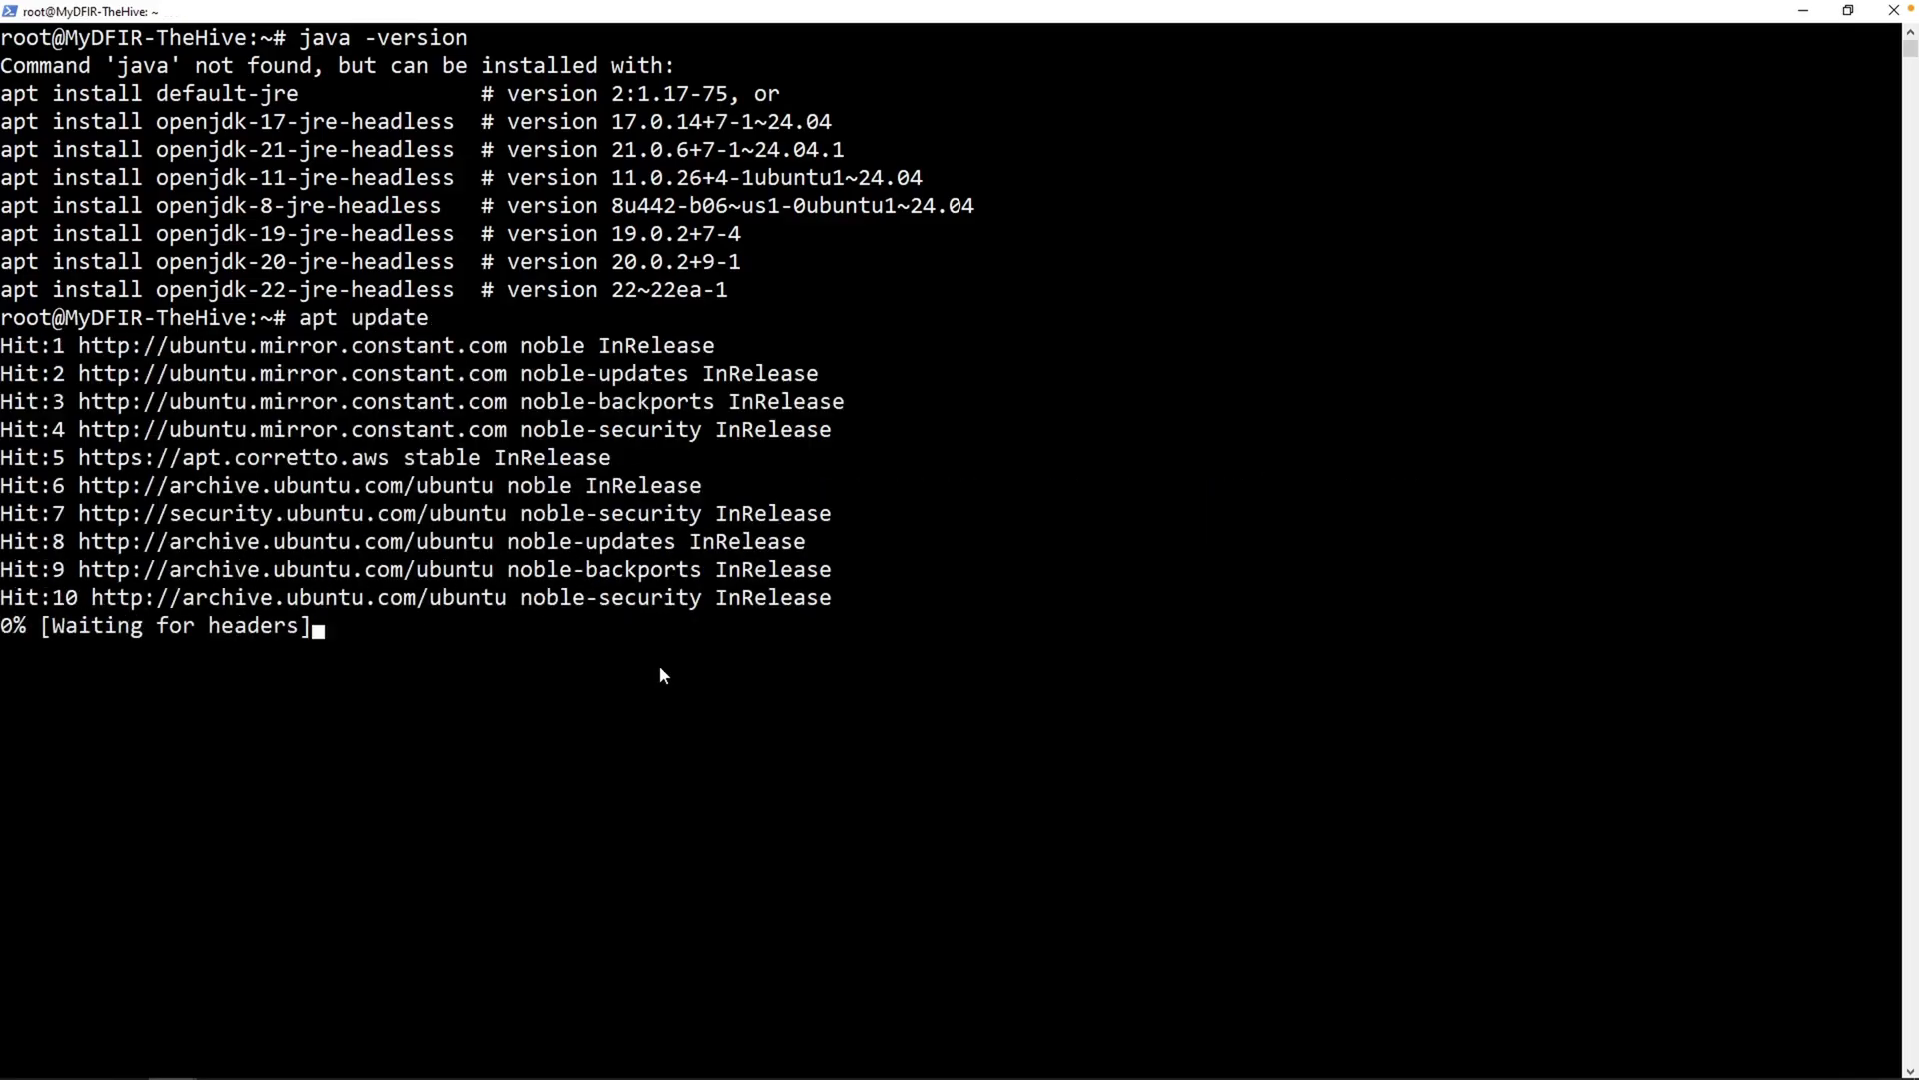
pyautogui.press('Return')
# Run apt upgrade in the MyDFIR-TheHive terminal and confirm the package upgrades with y
pyautogui.moveTo(27, 797); pyautogui.dragTo(302, 805)
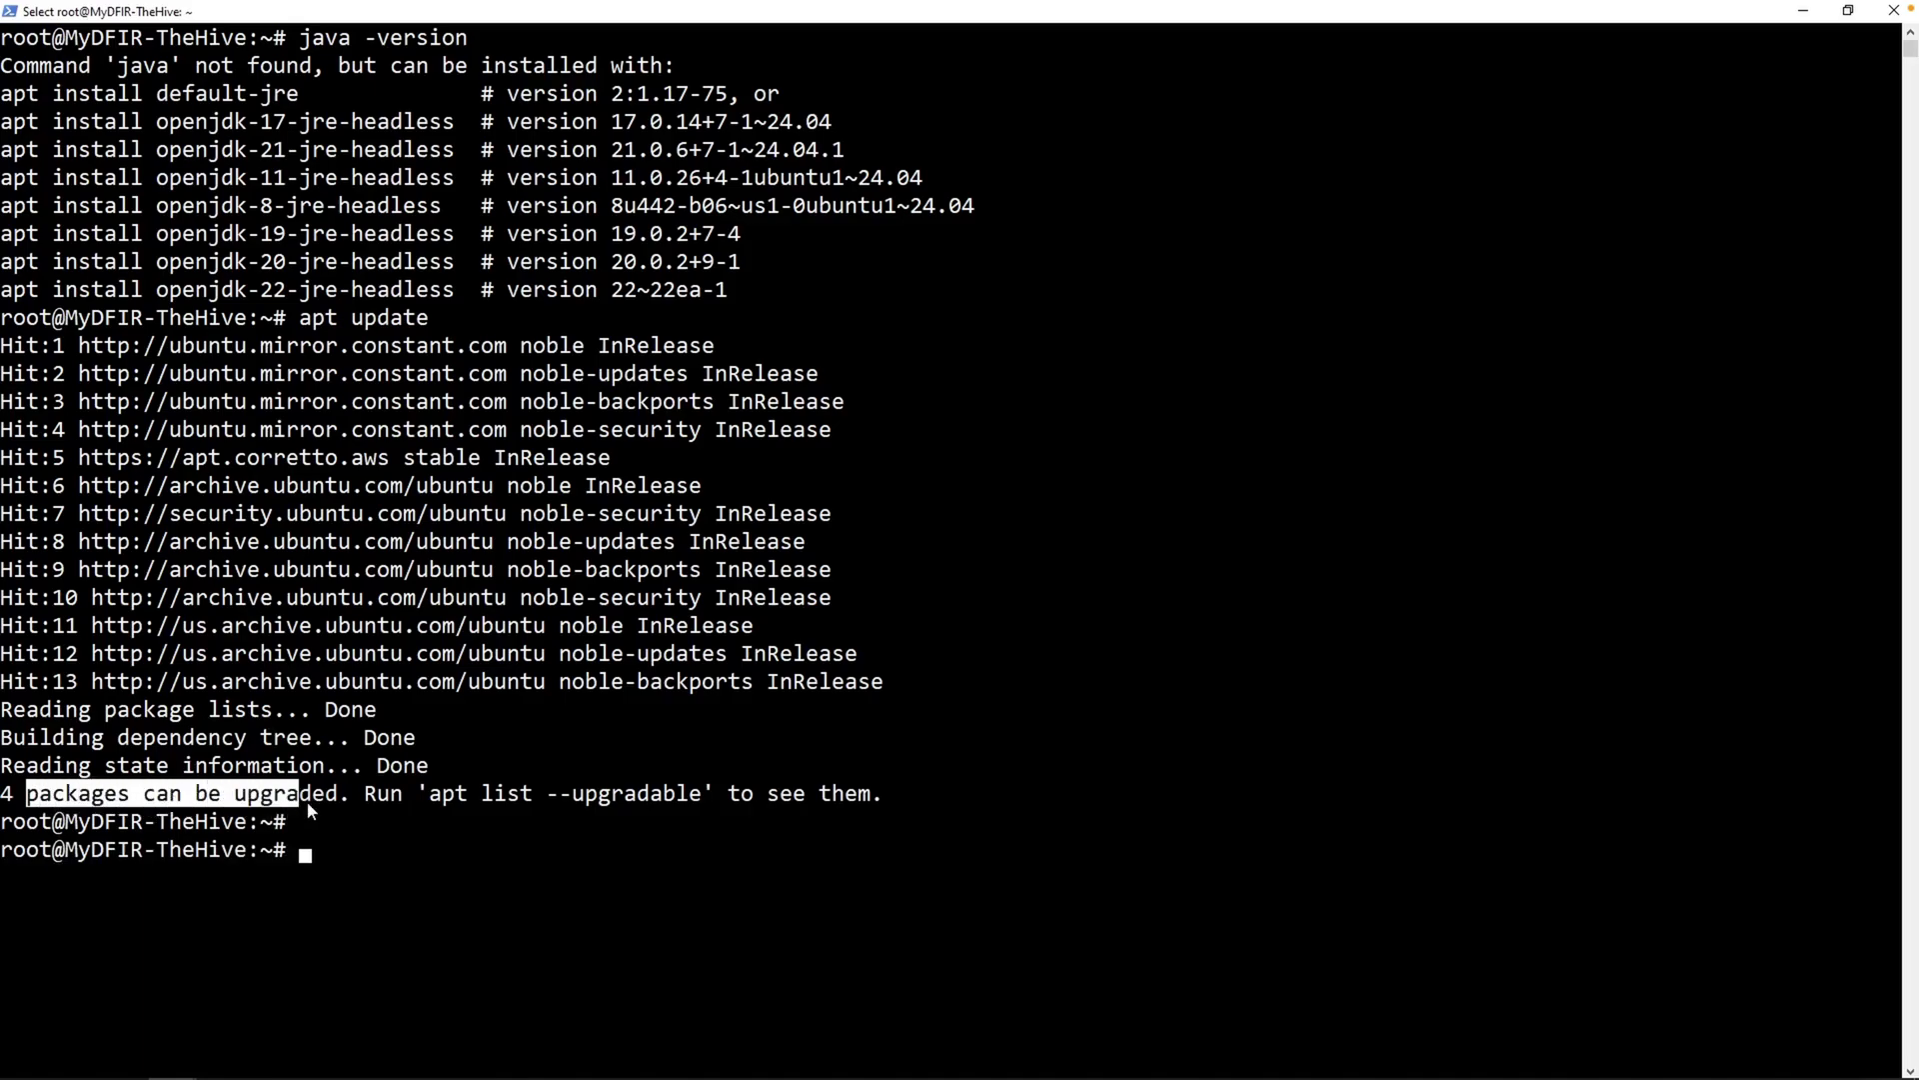
pyautogui.click(331, 800)
pyautogui.write('apt upgrade')
pyautogui.press('Return')
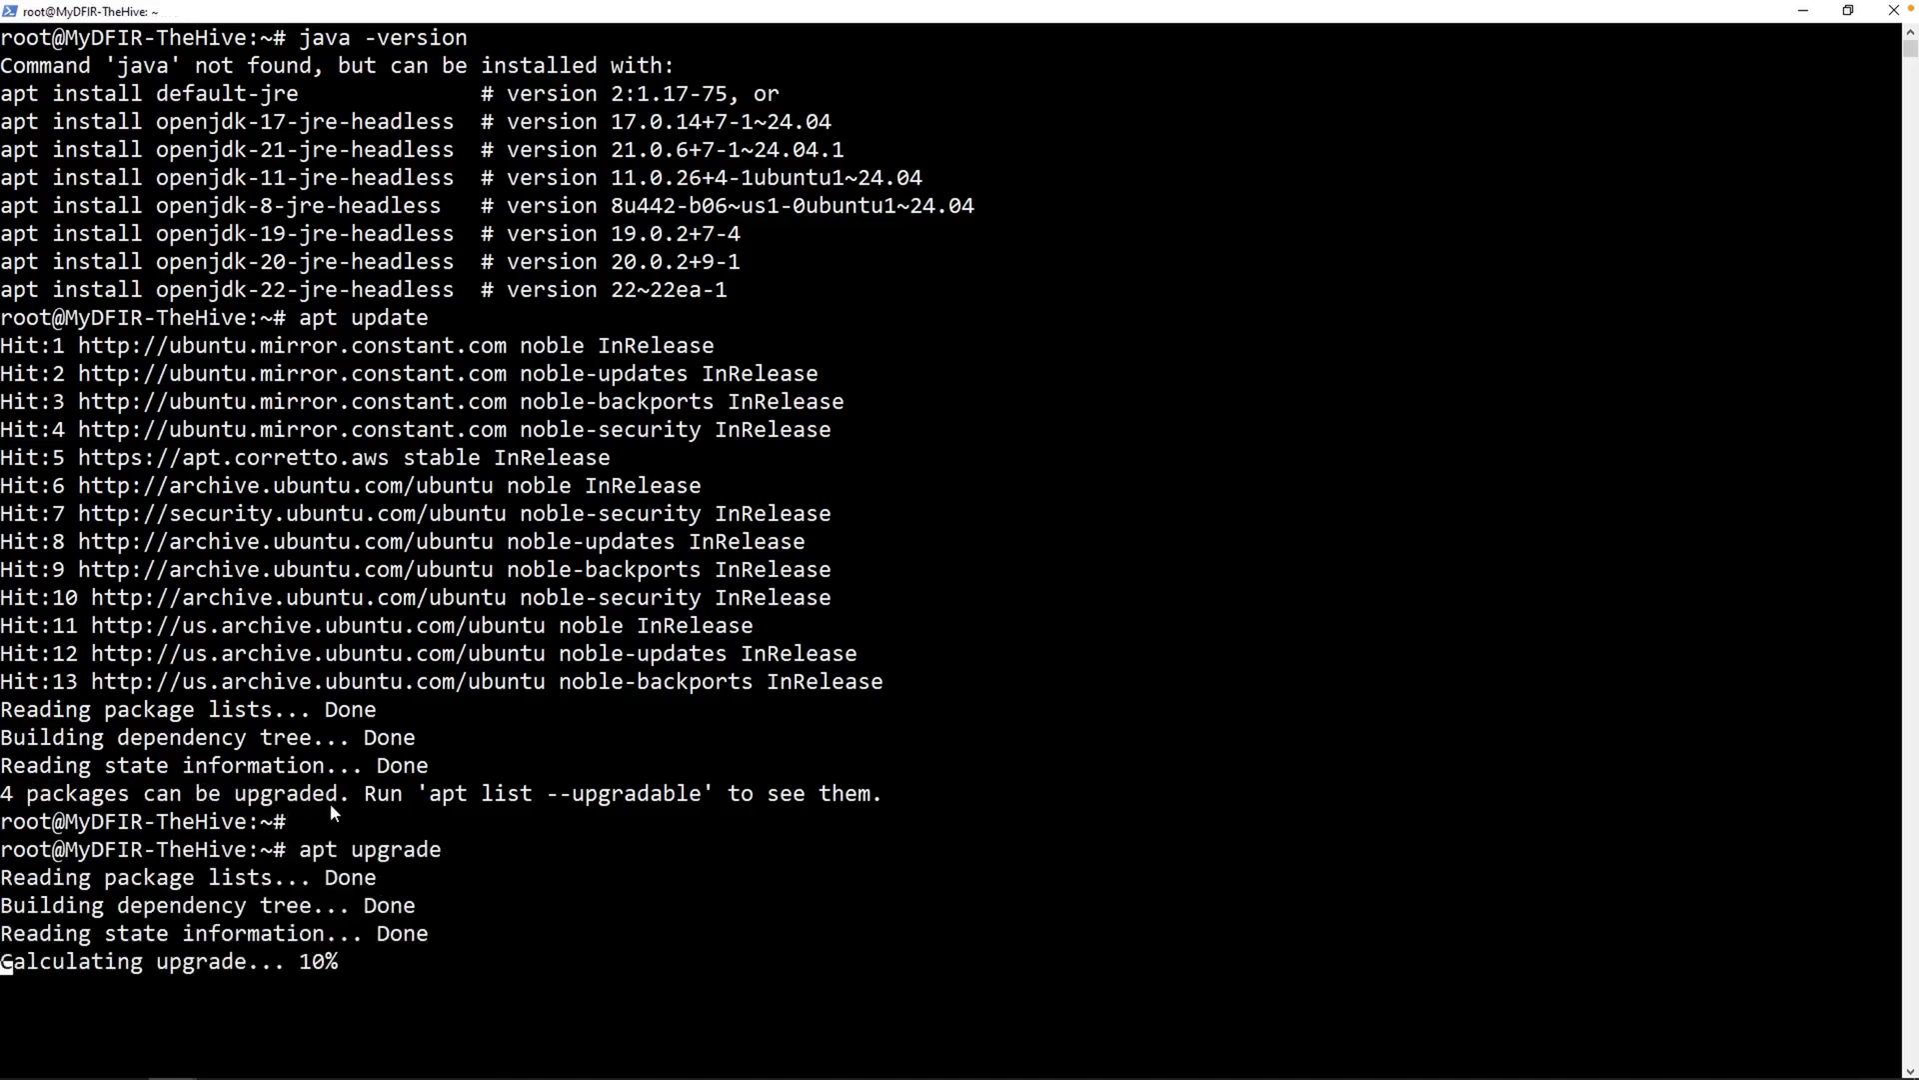
pyautogui.write('y')
pyautogui.press('Return')
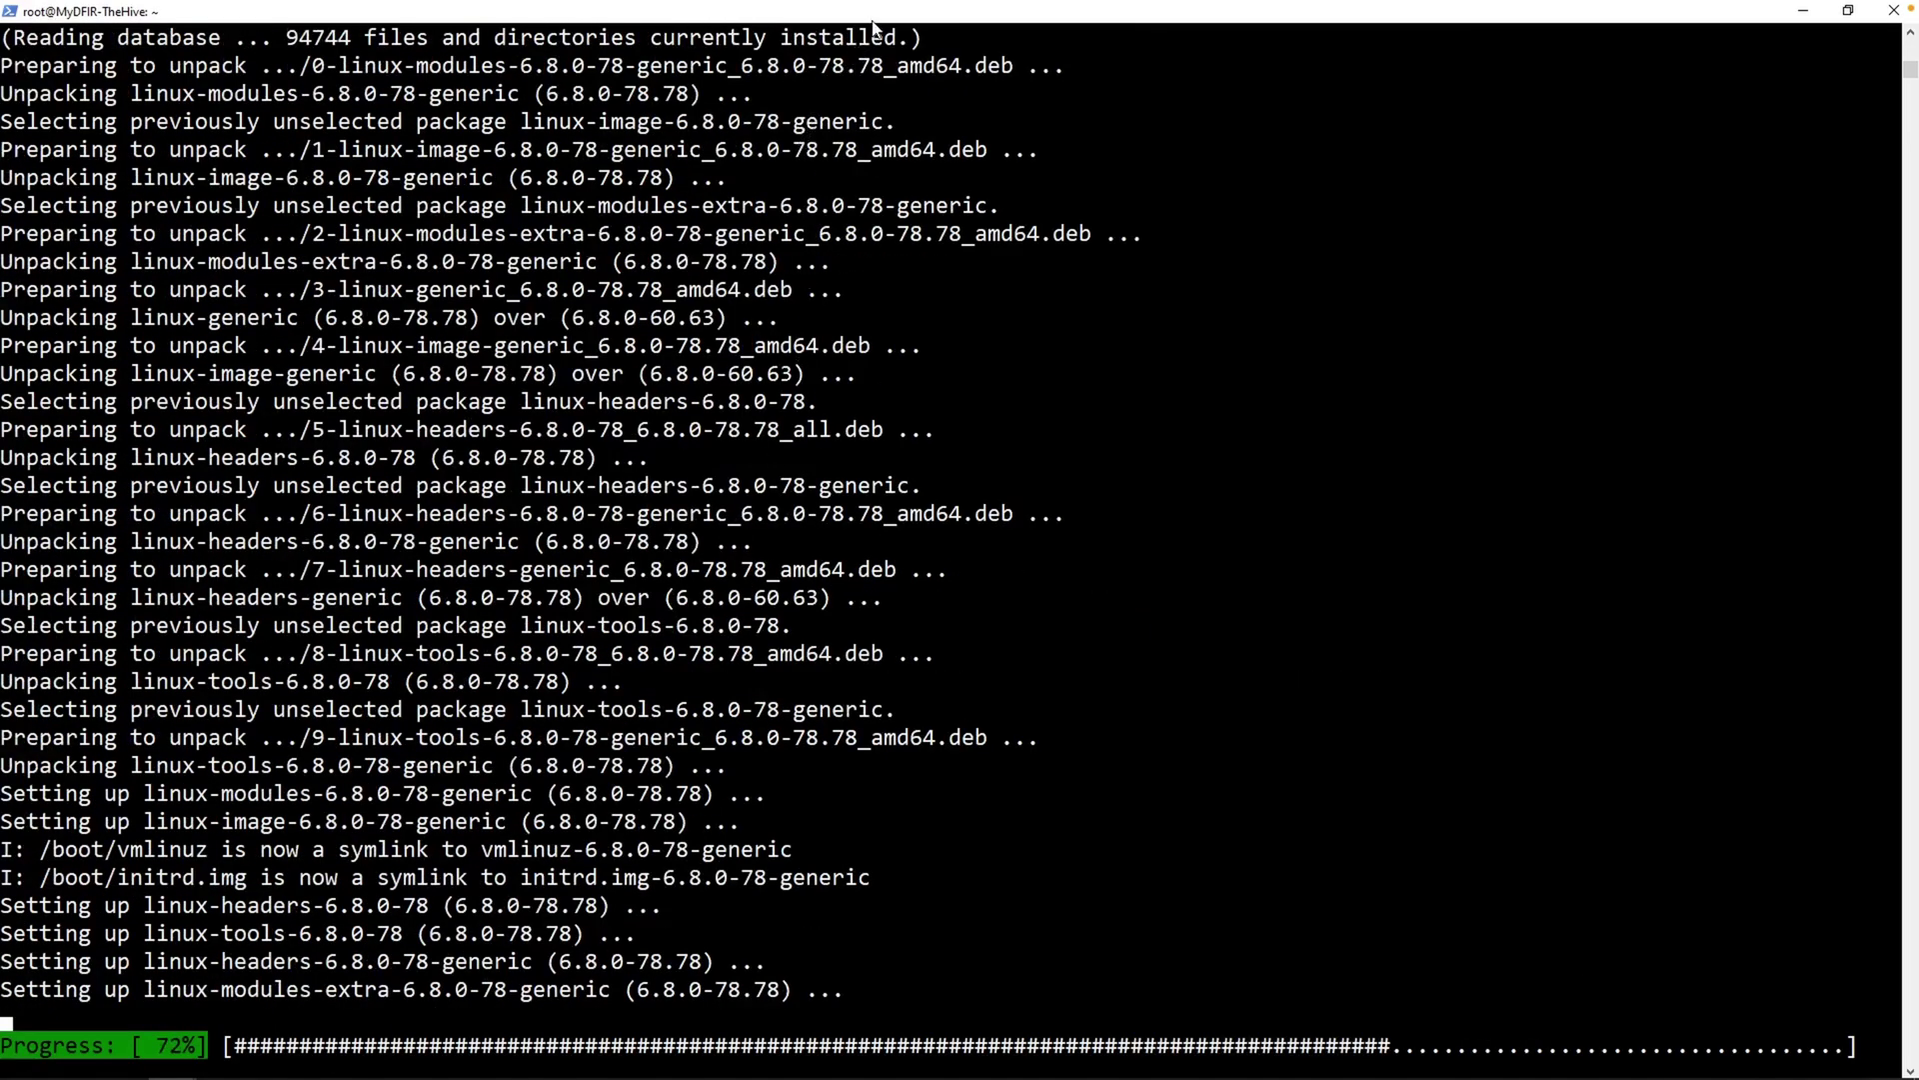
# Copy the package names java-common java-11-amazon-corretto-jdk from the guide's Java commands and return to the MyDFIR-TheHive terminal
pyautogui.moveTo(873, 12); pyautogui.dragTo(817, 600)
pyautogui.click(952, 520)
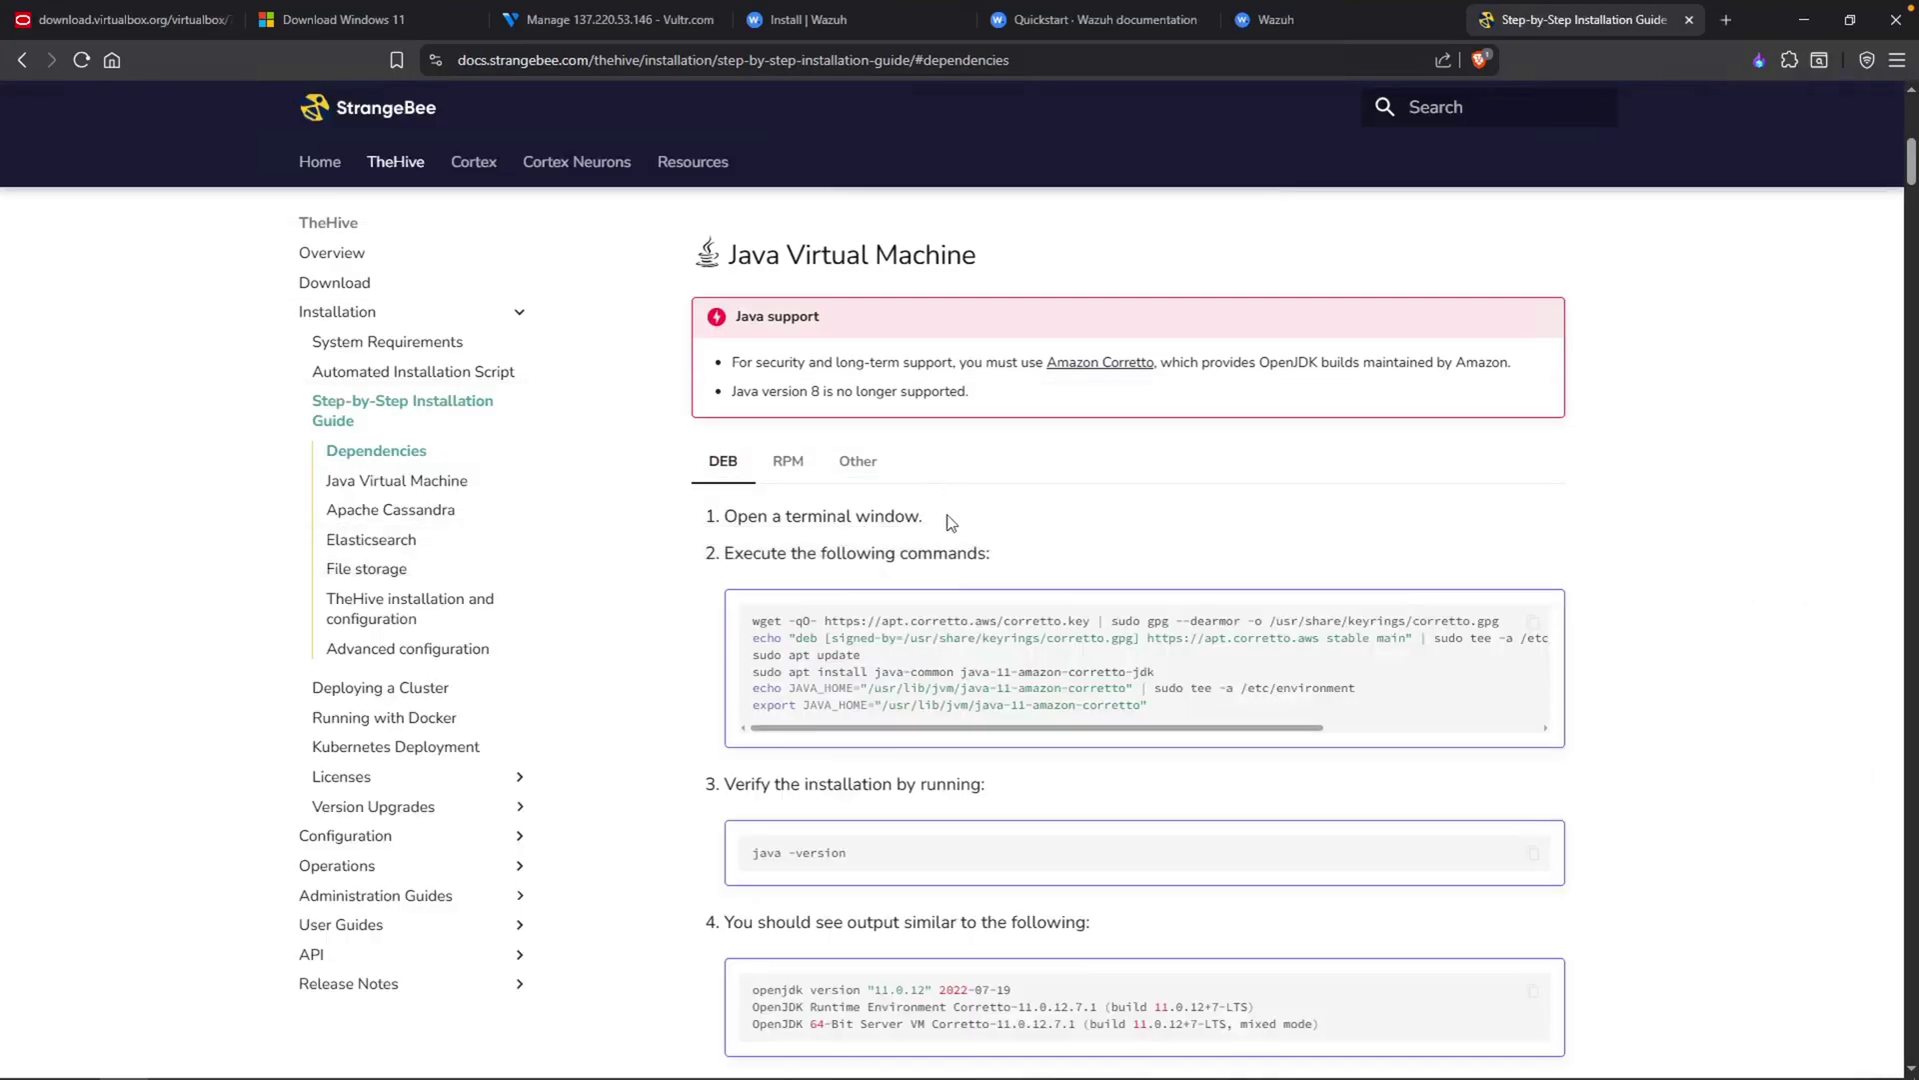
pyautogui.moveTo(1162, 672); pyautogui.dragTo(878, 672)
pyautogui.rightClick(886, 675)
pyautogui.click(918, 697)
pyautogui.hotkey('alt', 'Tab')
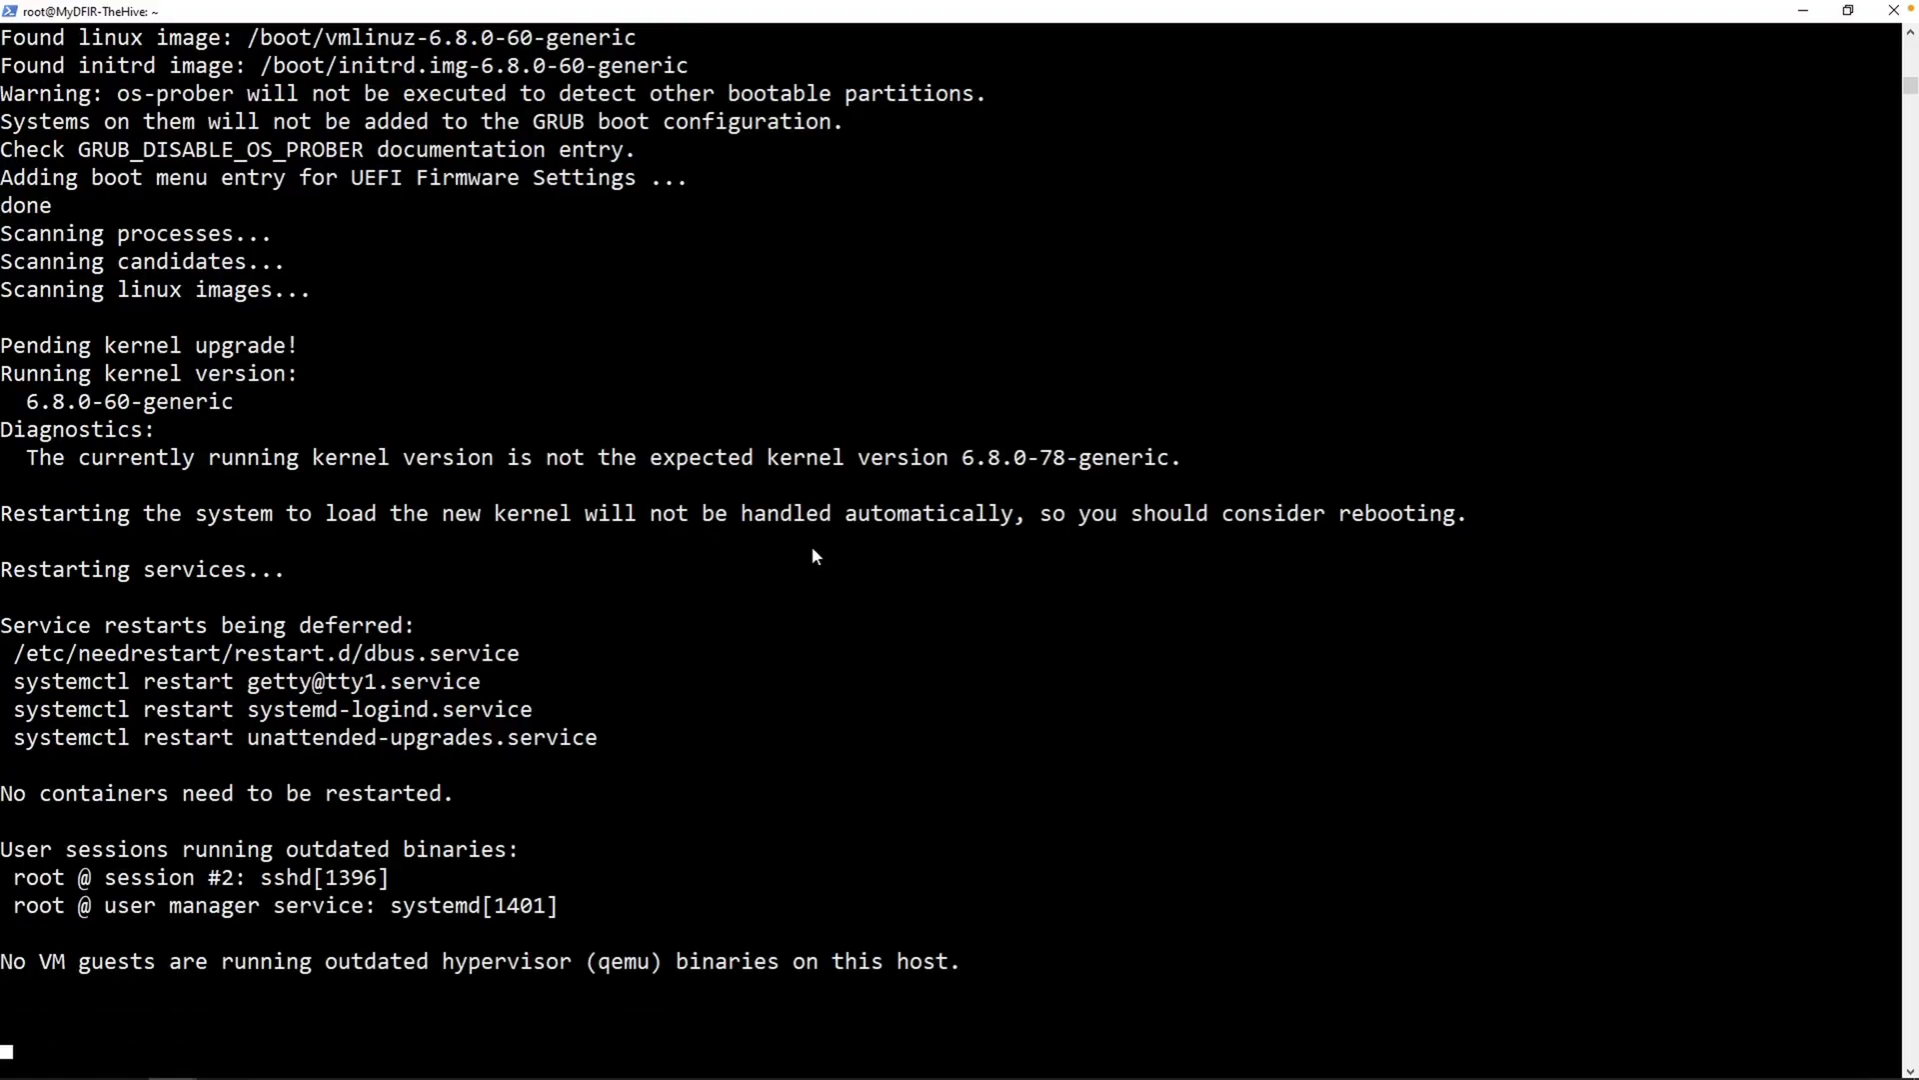
# Clear the MyDFIR-TheHive terminal and run apt install java-common java-11-amazon-corretto-jdk
pyautogui.press('Return')
pyautogui.press('Return')
pyautogui.press('Return')
pyautogui.press('Return')
pyautogui.press('Return')
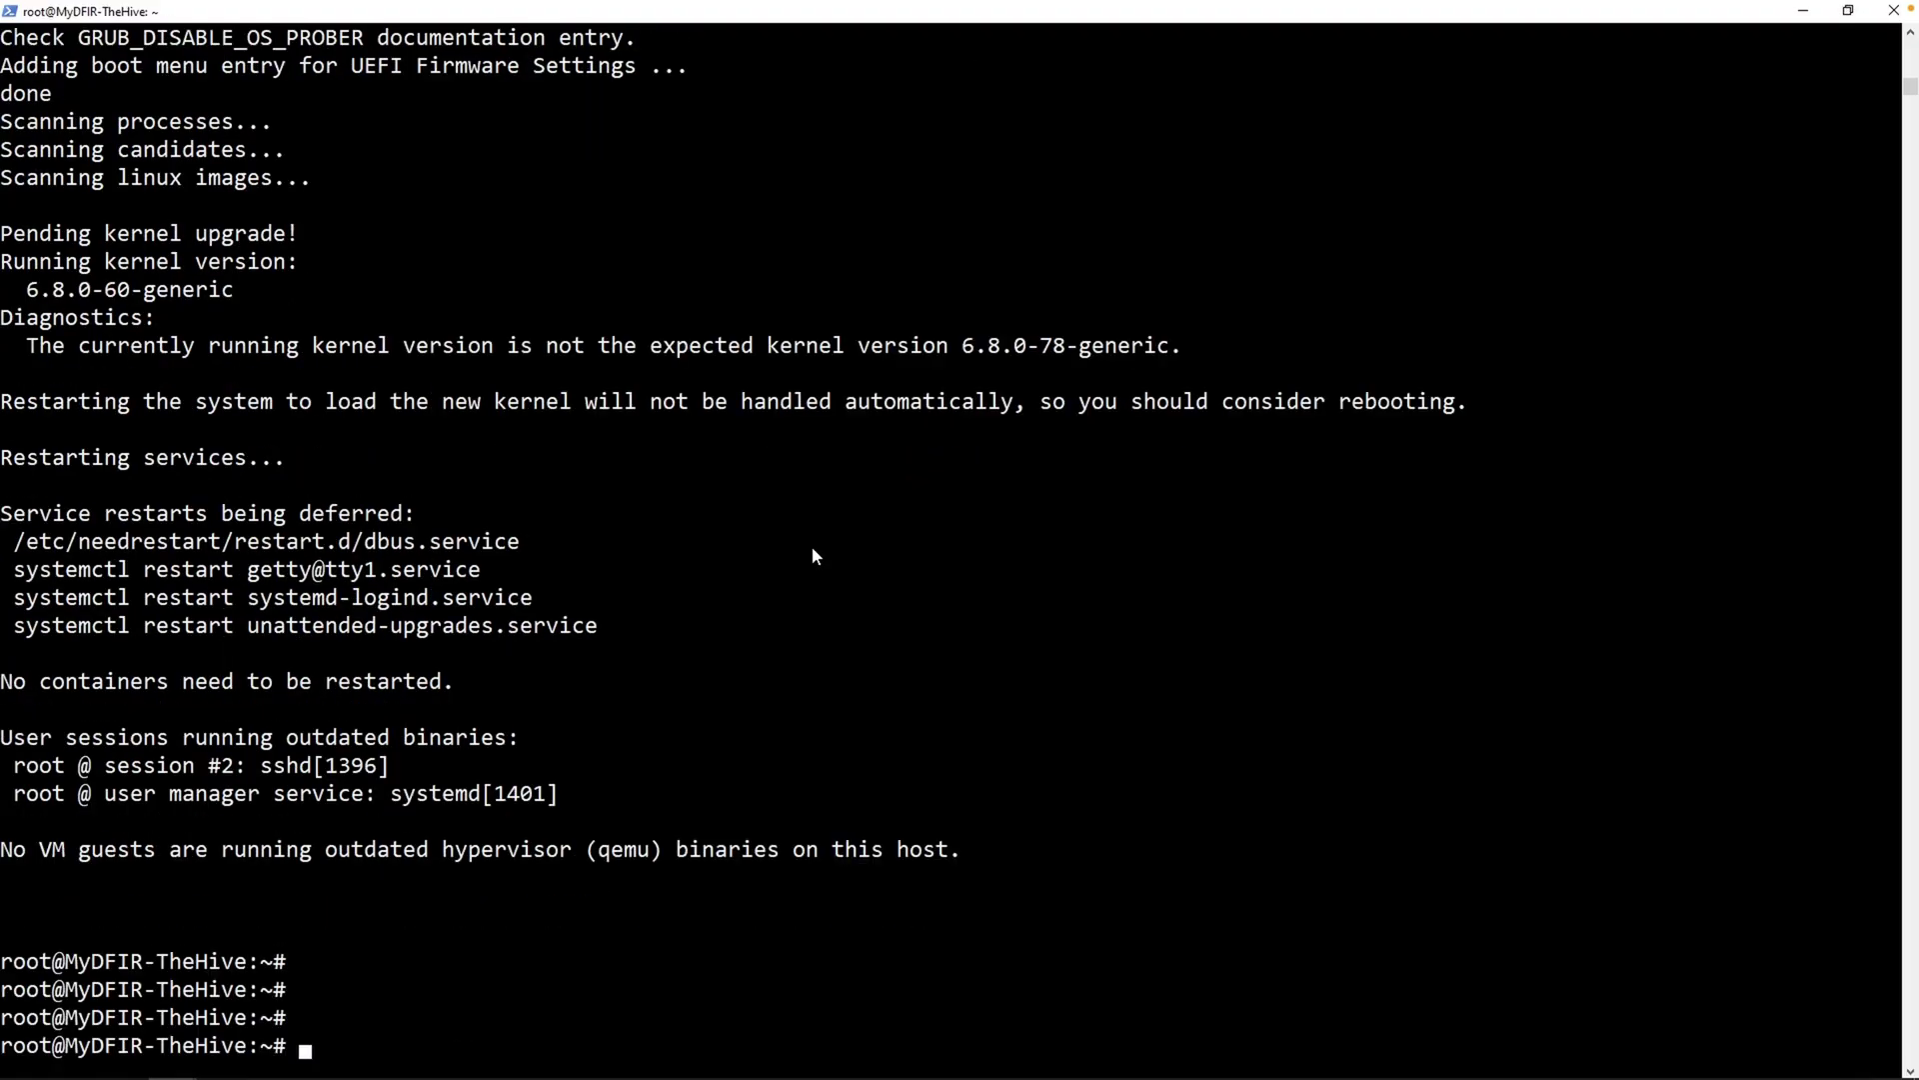
pyautogui.write('clear')
pyautogui.press('Return')
pyautogui.write('apt ')
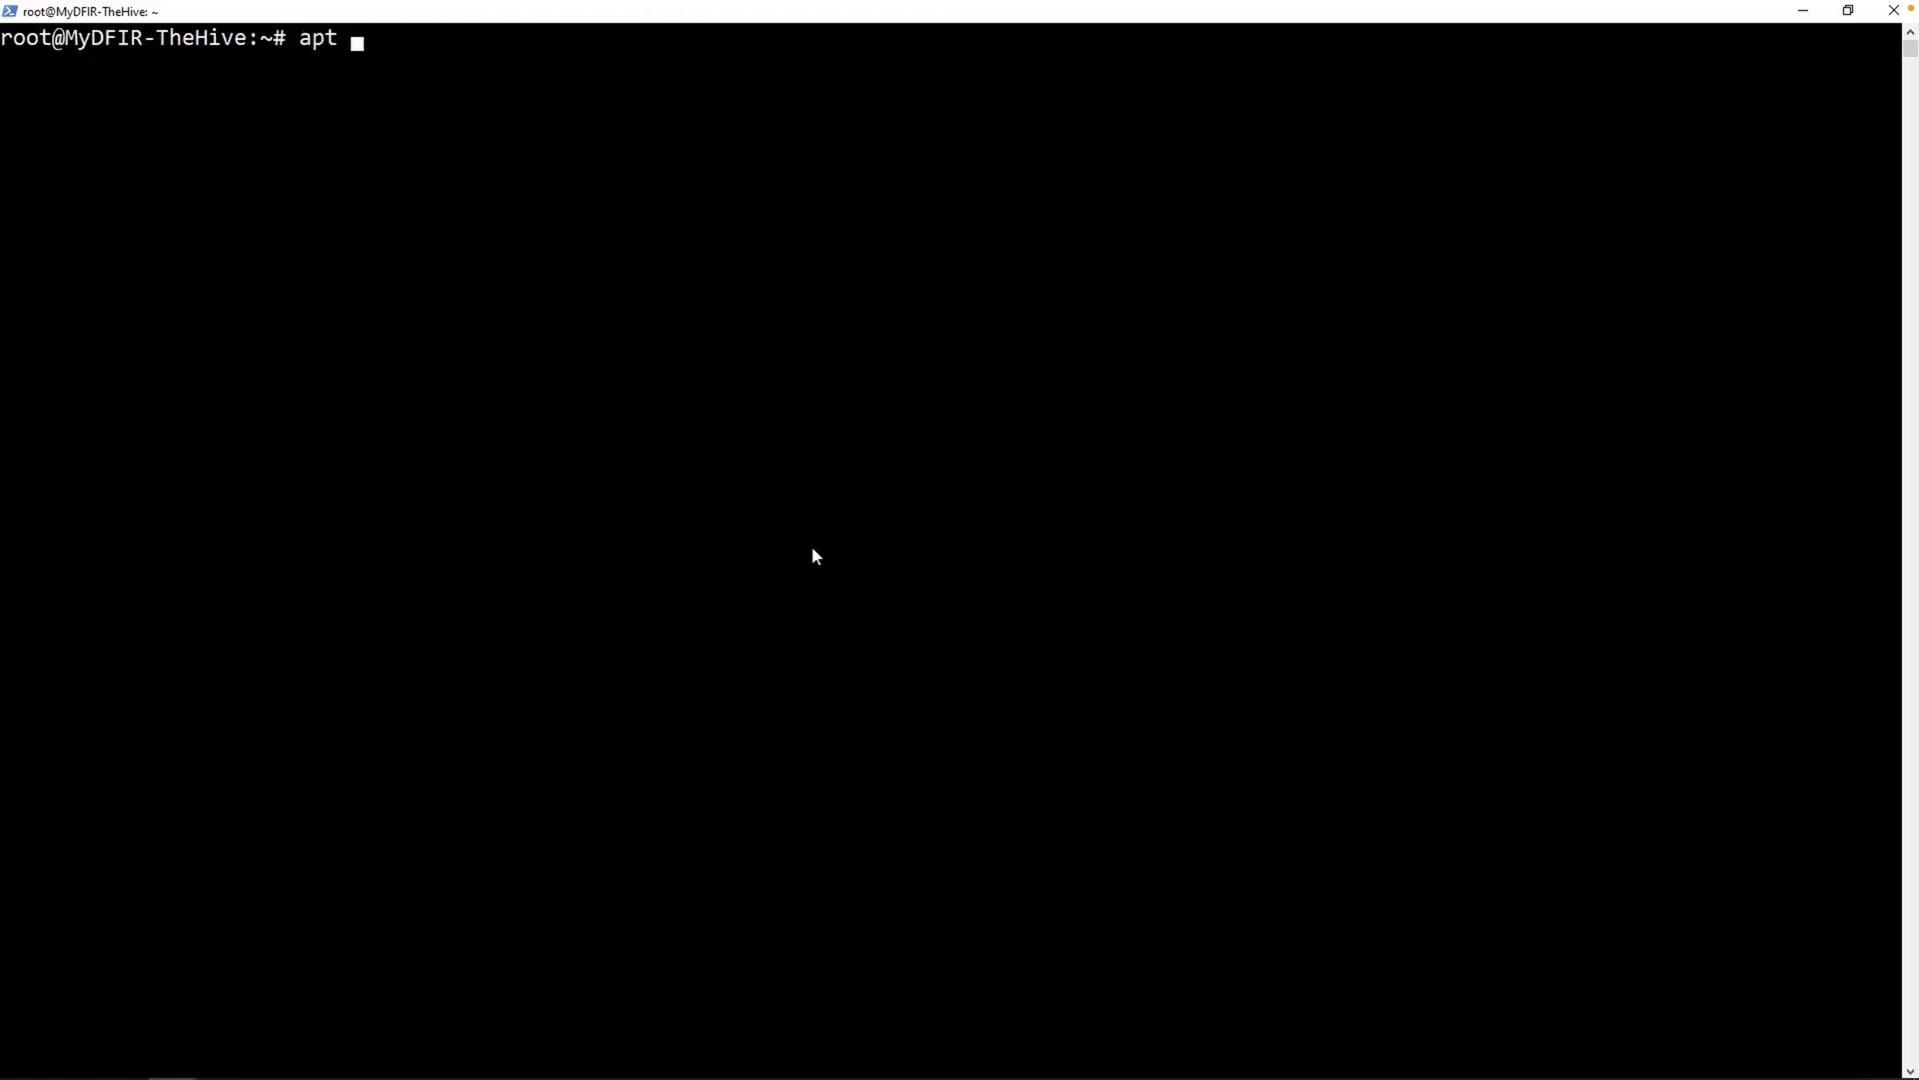
pyautogui.write('install')
pyautogui.rightClick(763, 388)
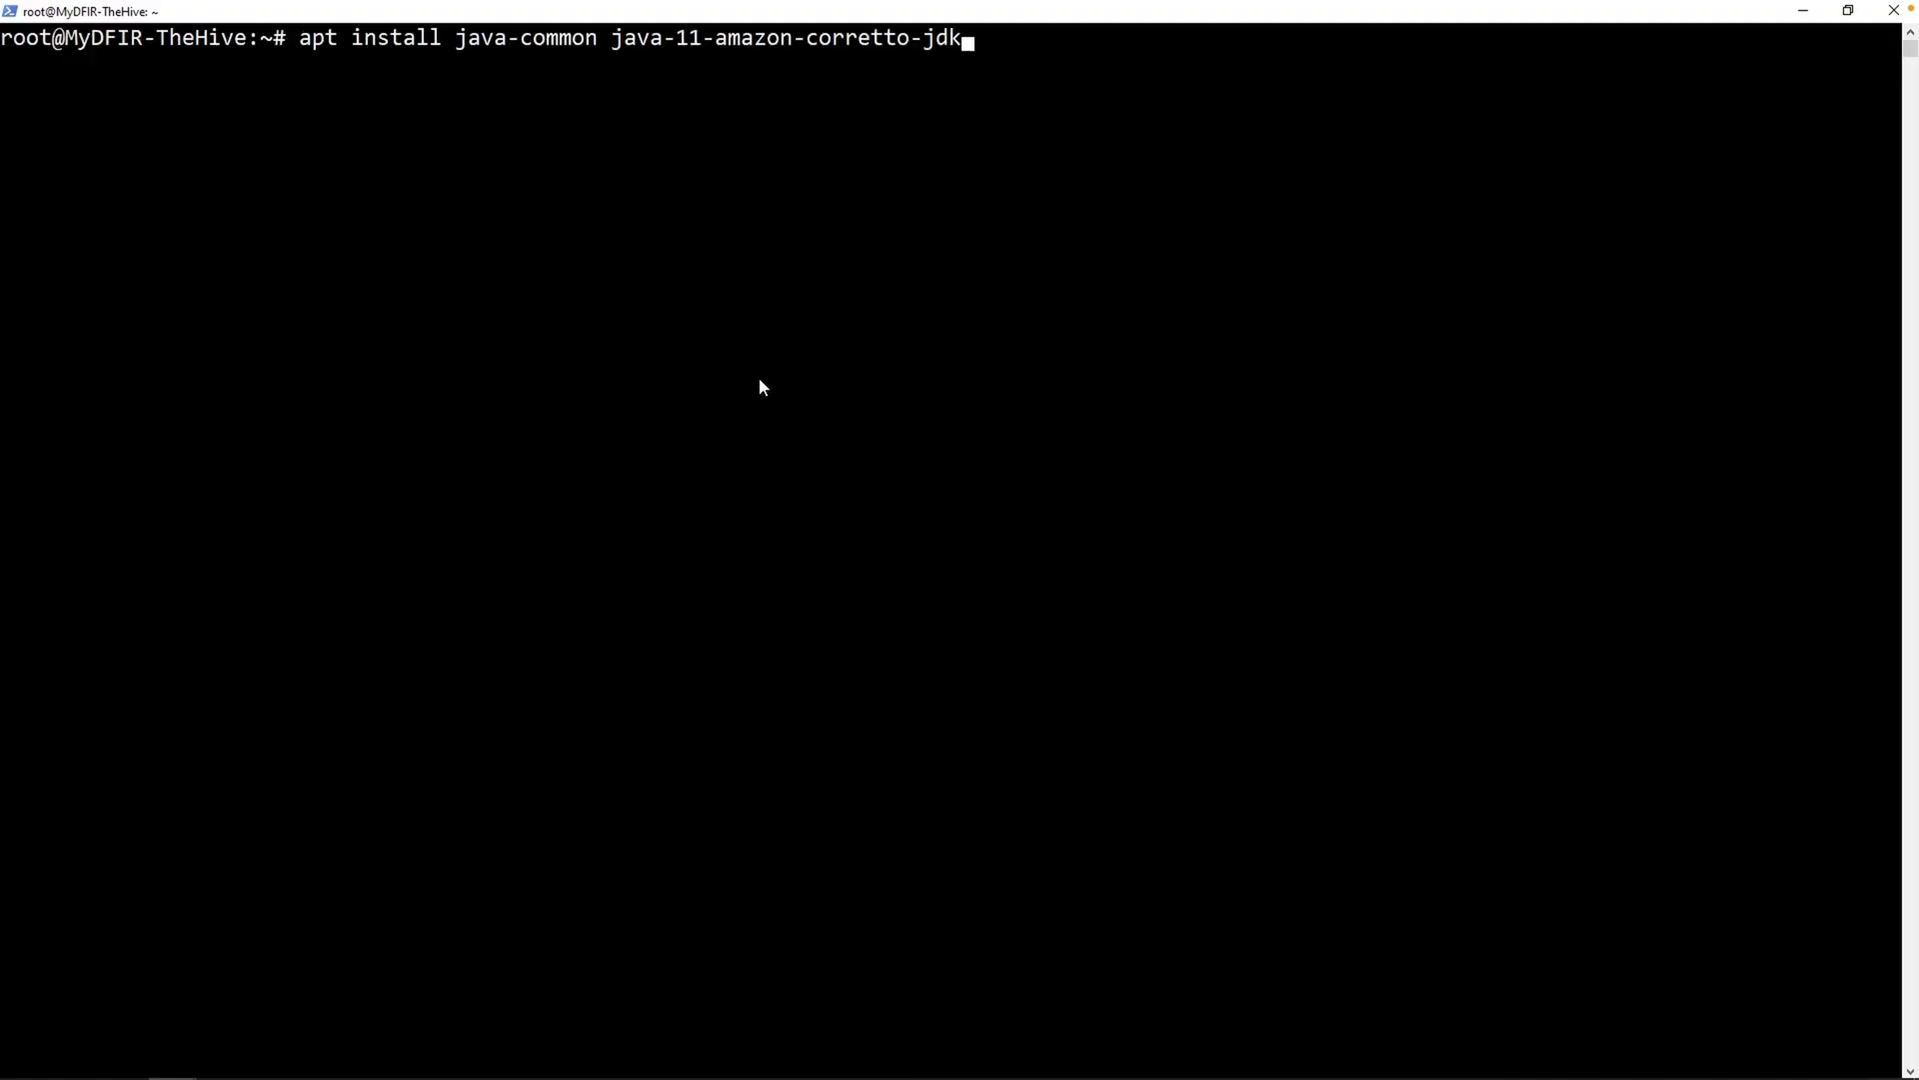
pyautogui.press('Return')
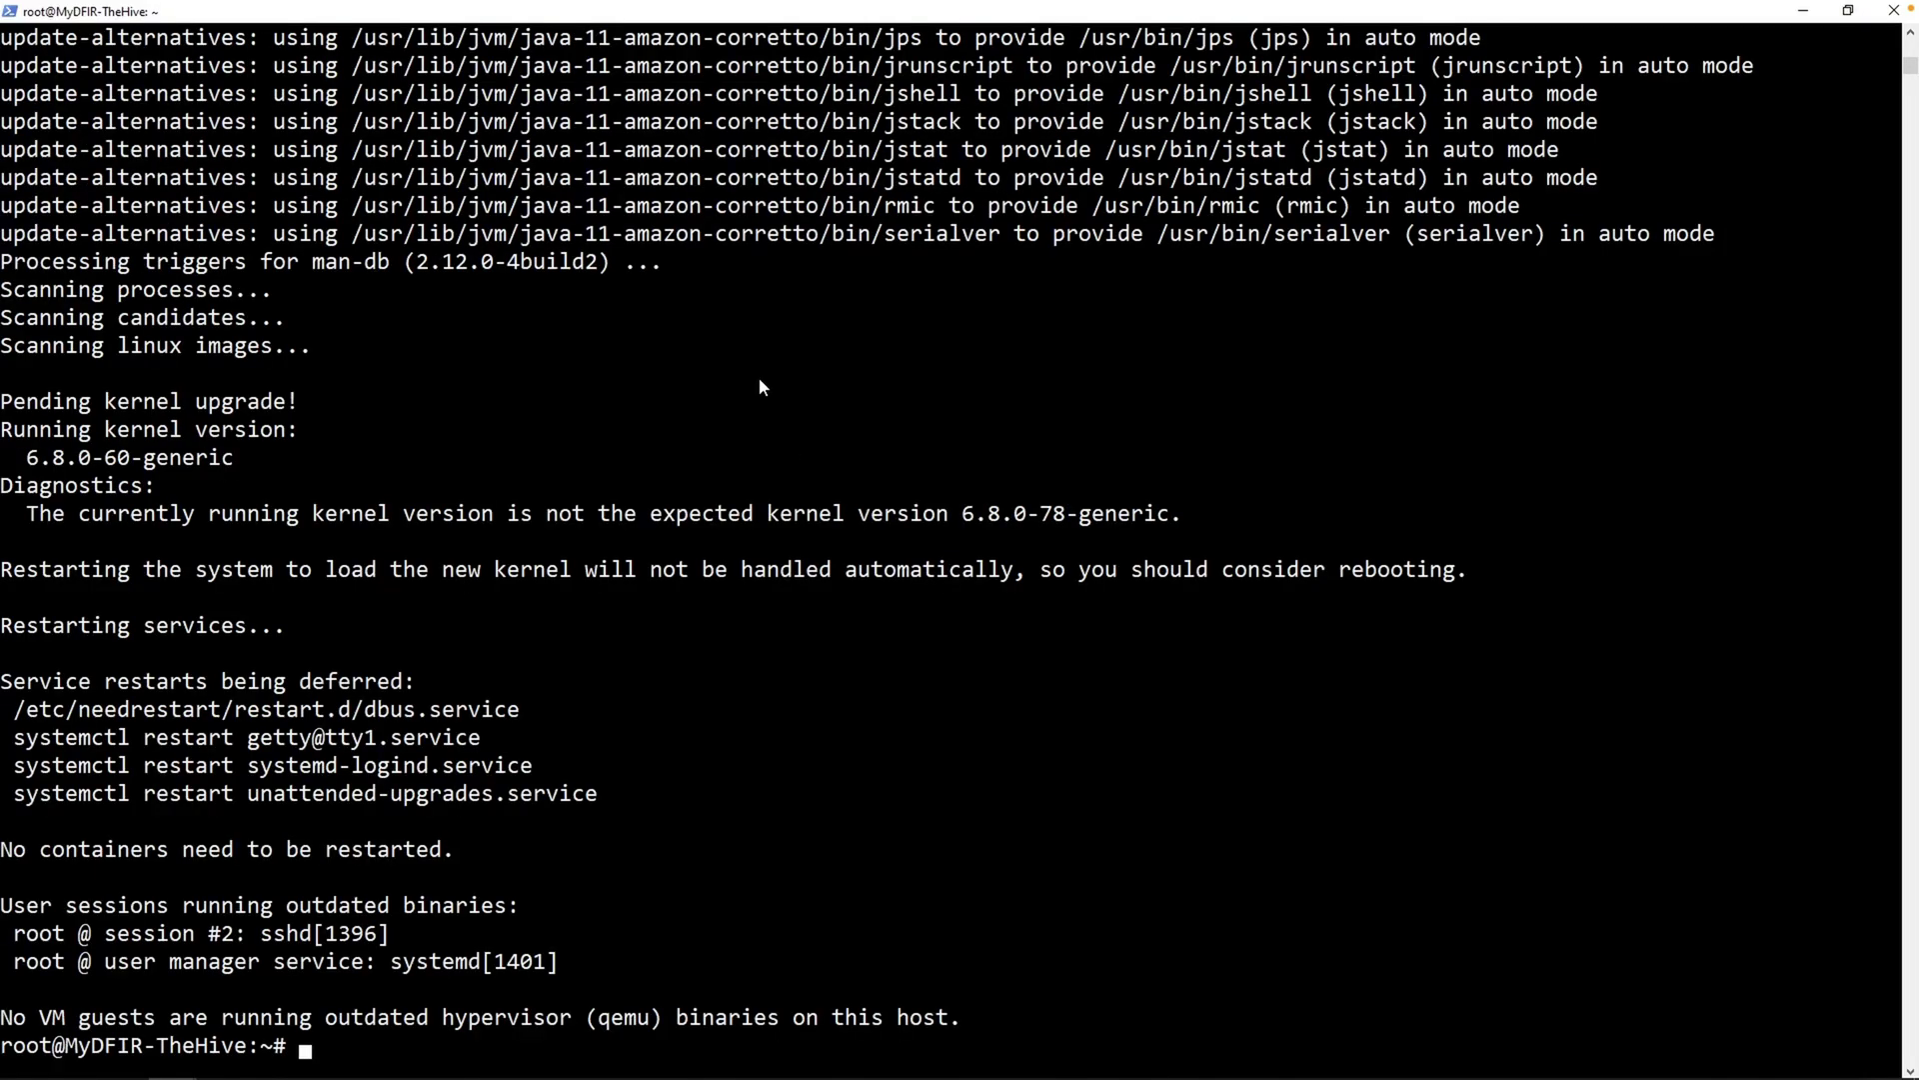
# Check the installed Java with java -version and return to TheHive's installation guide
pyautogui.write('va -version')
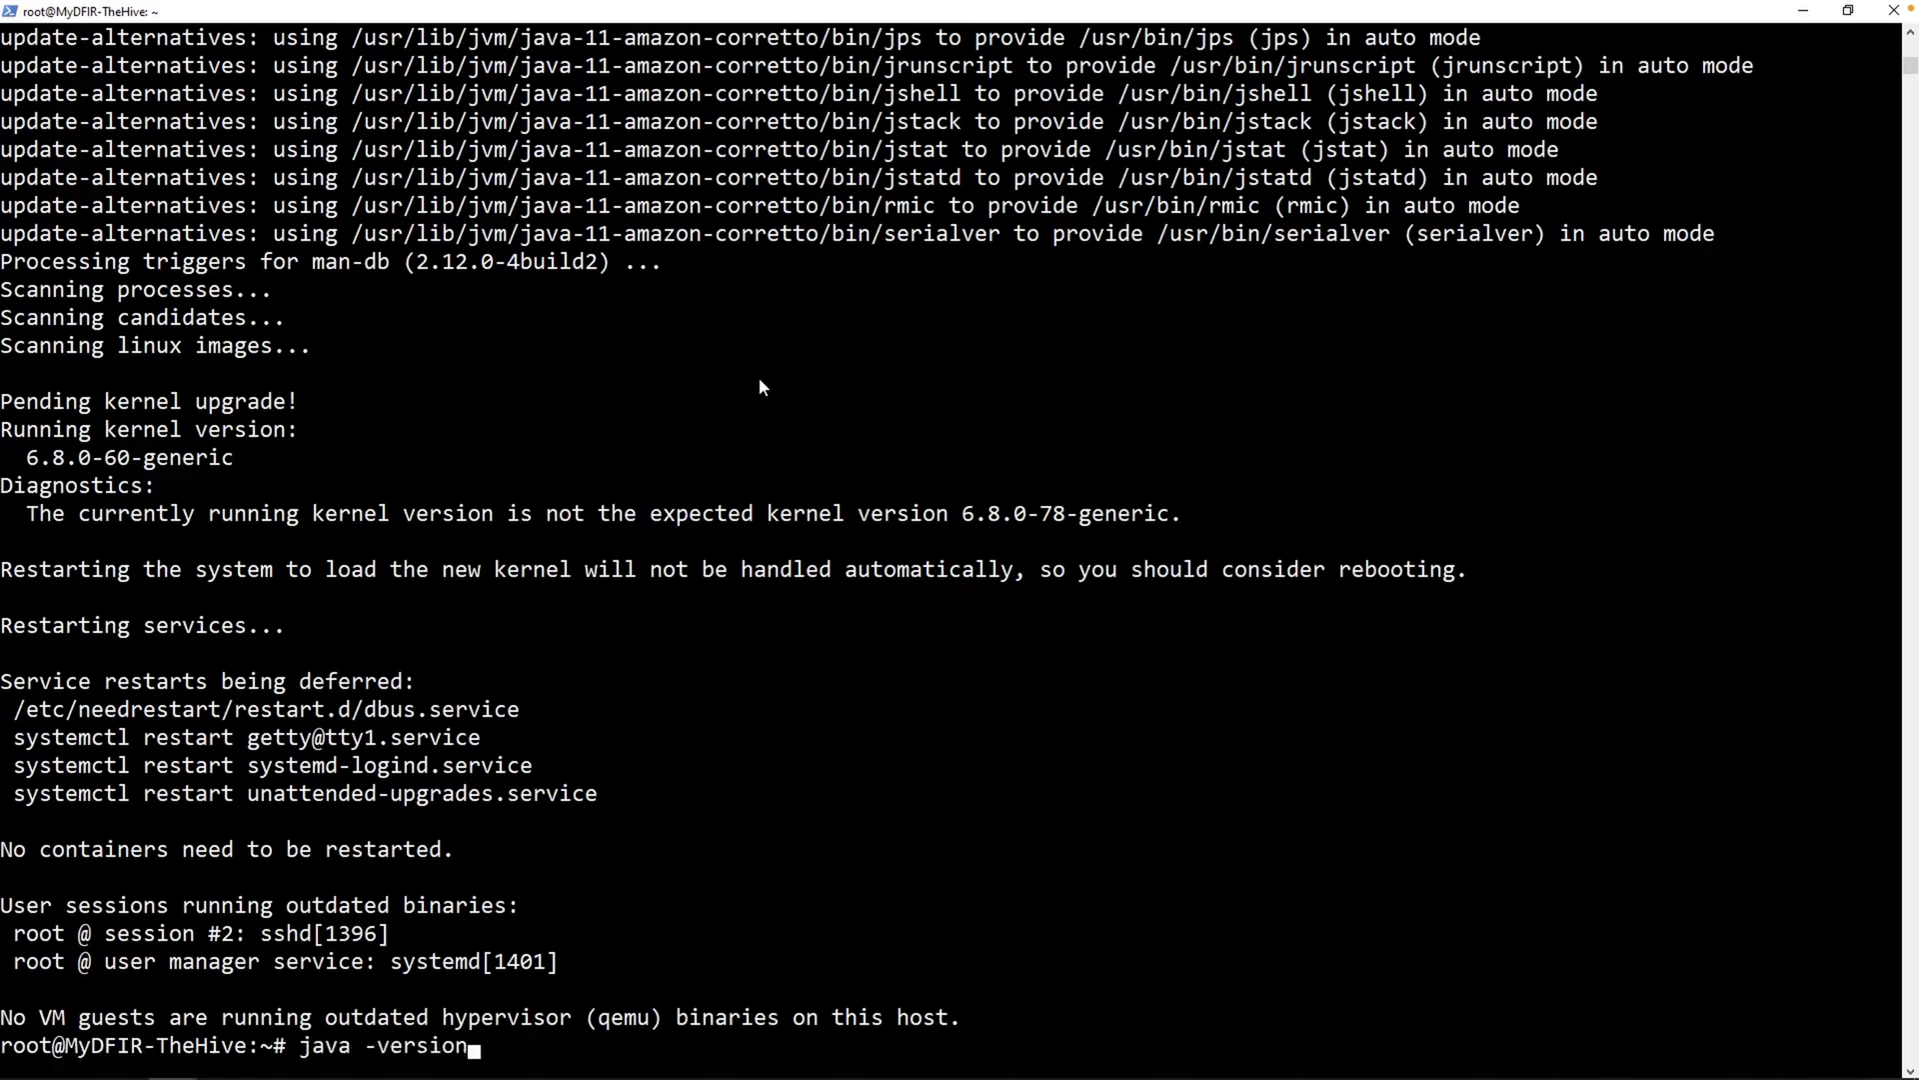
pyautogui.press('Return')
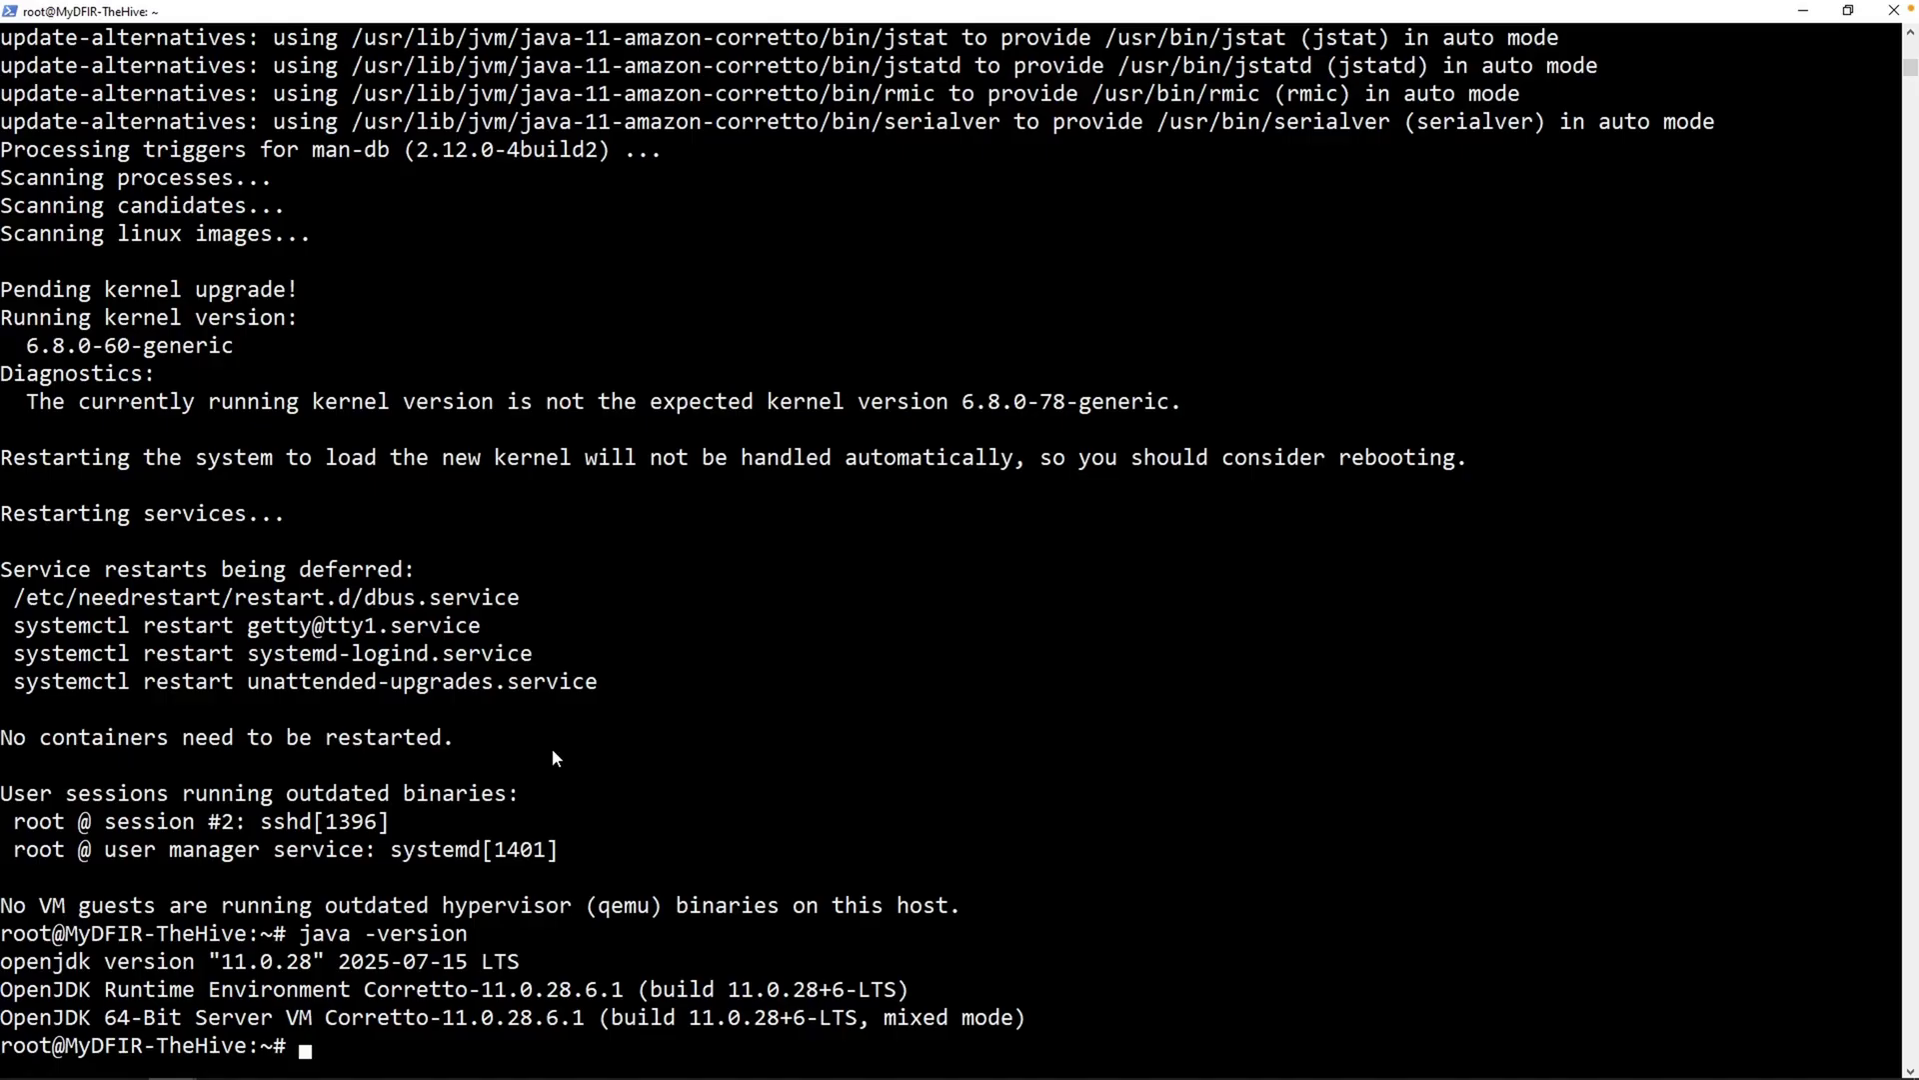
pyautogui.hotkey('alt', 'Tab')
# Copy the guide's DEB command that downloads the Apache Cassandra repository keys and run it in the cleared MyDFIR-TheHive terminal
pyautogui.scroll(1, 936, 480)
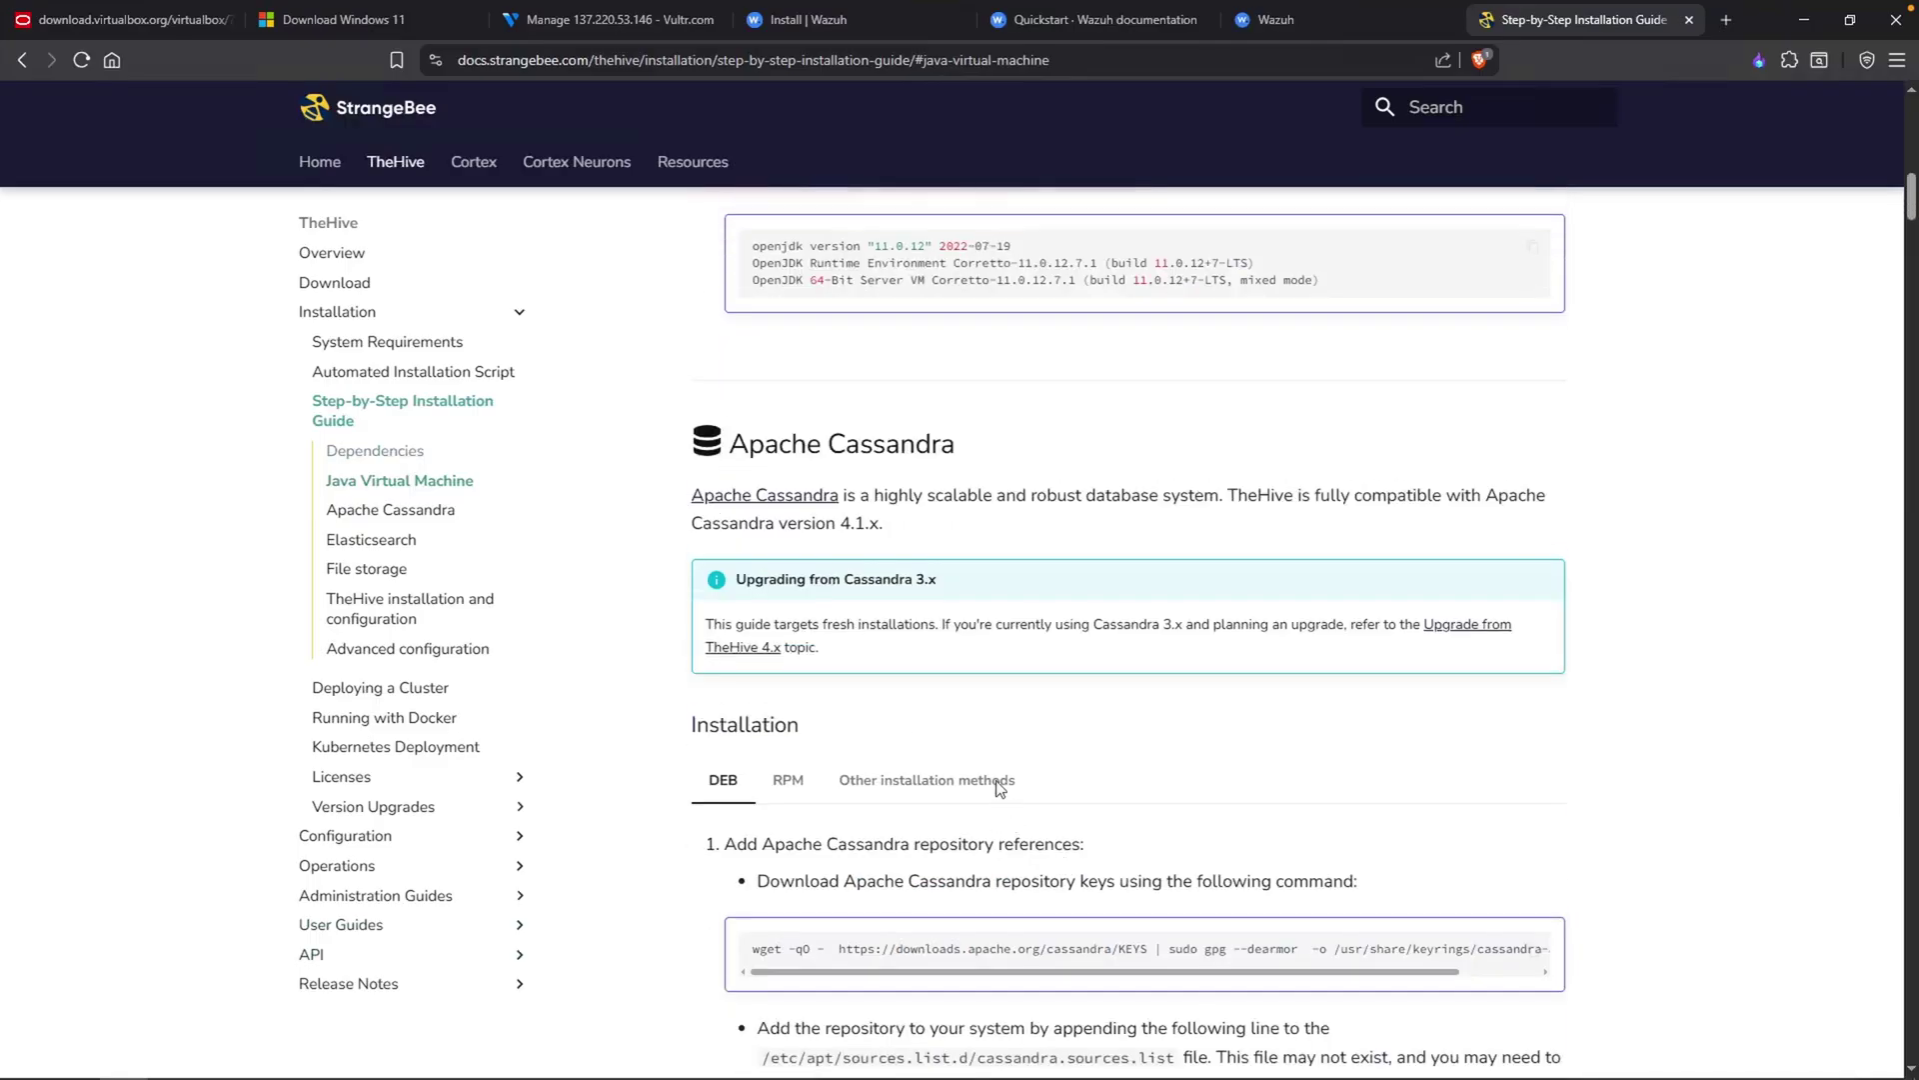
pyautogui.moveTo(957, 445); pyautogui.dragTo(779, 443)
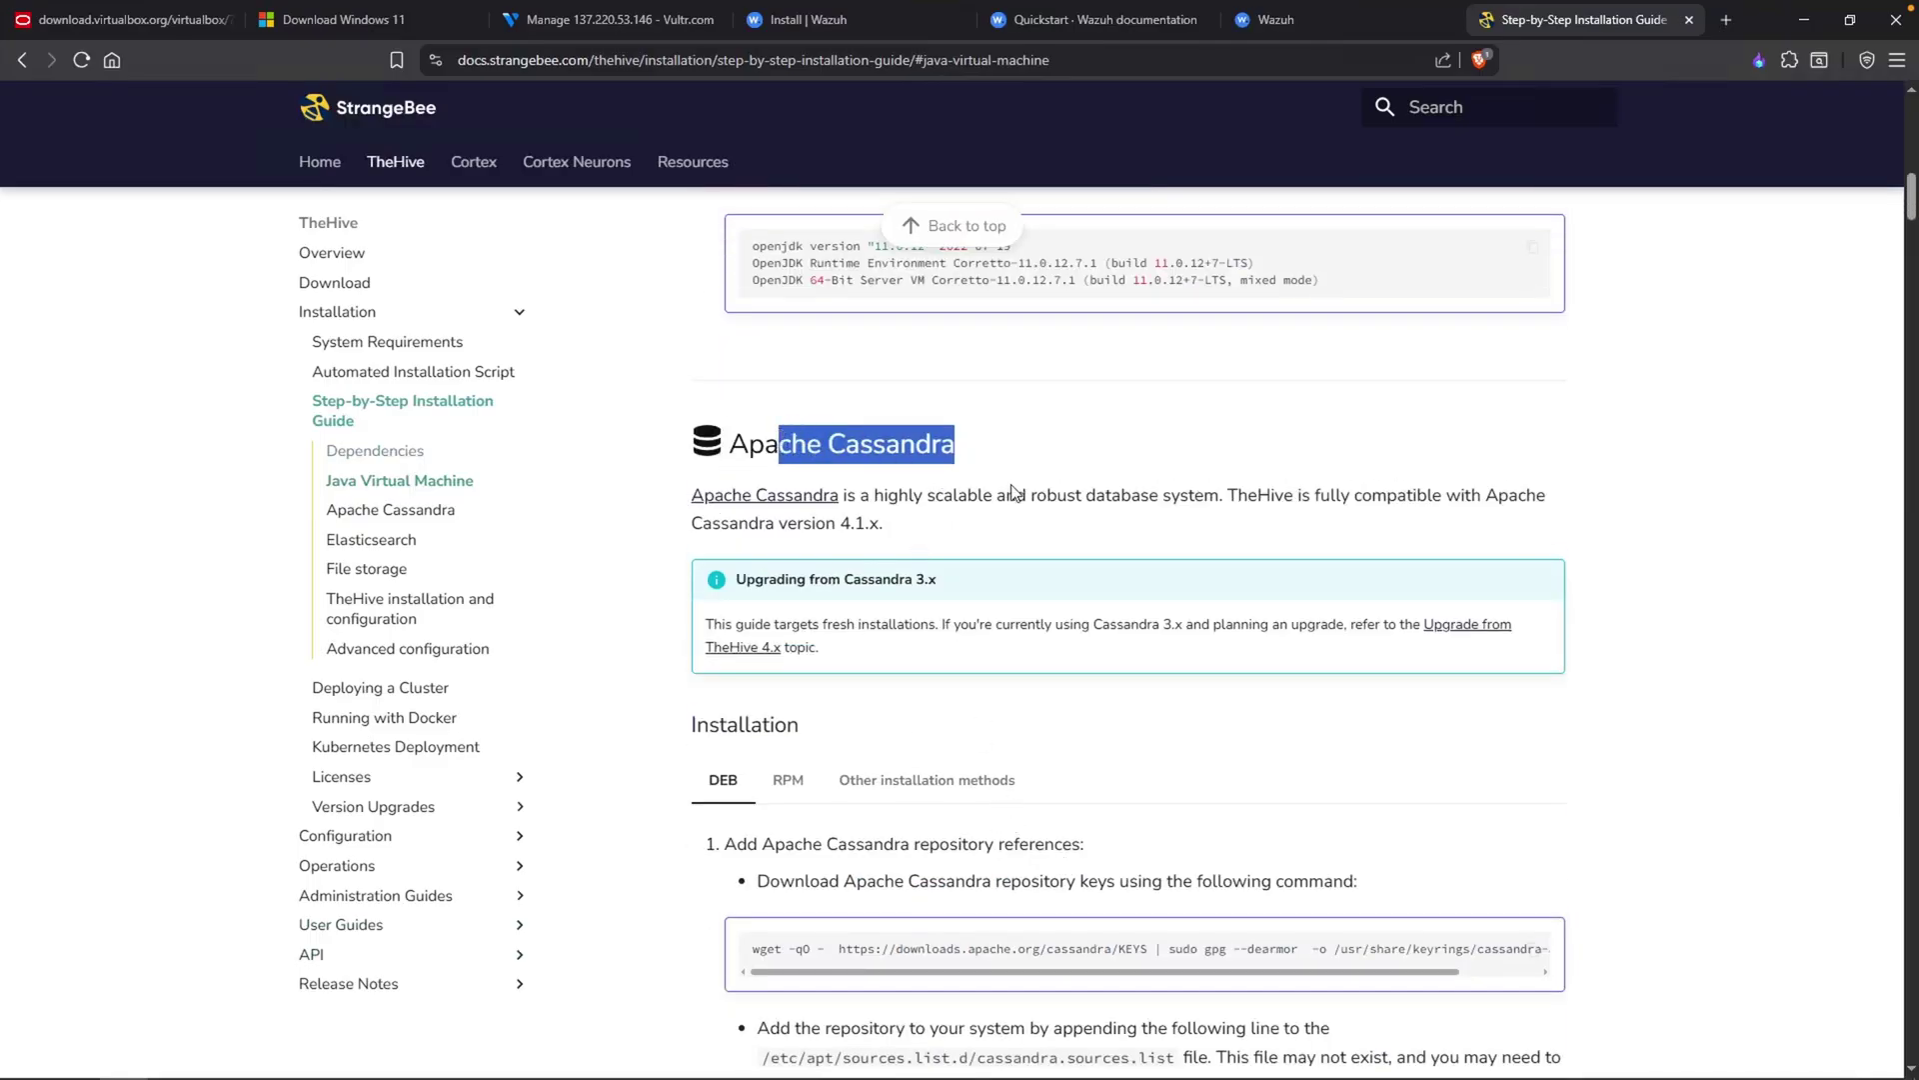
pyautogui.click(1002, 518)
pyautogui.scroll(-3, 1001, 518)
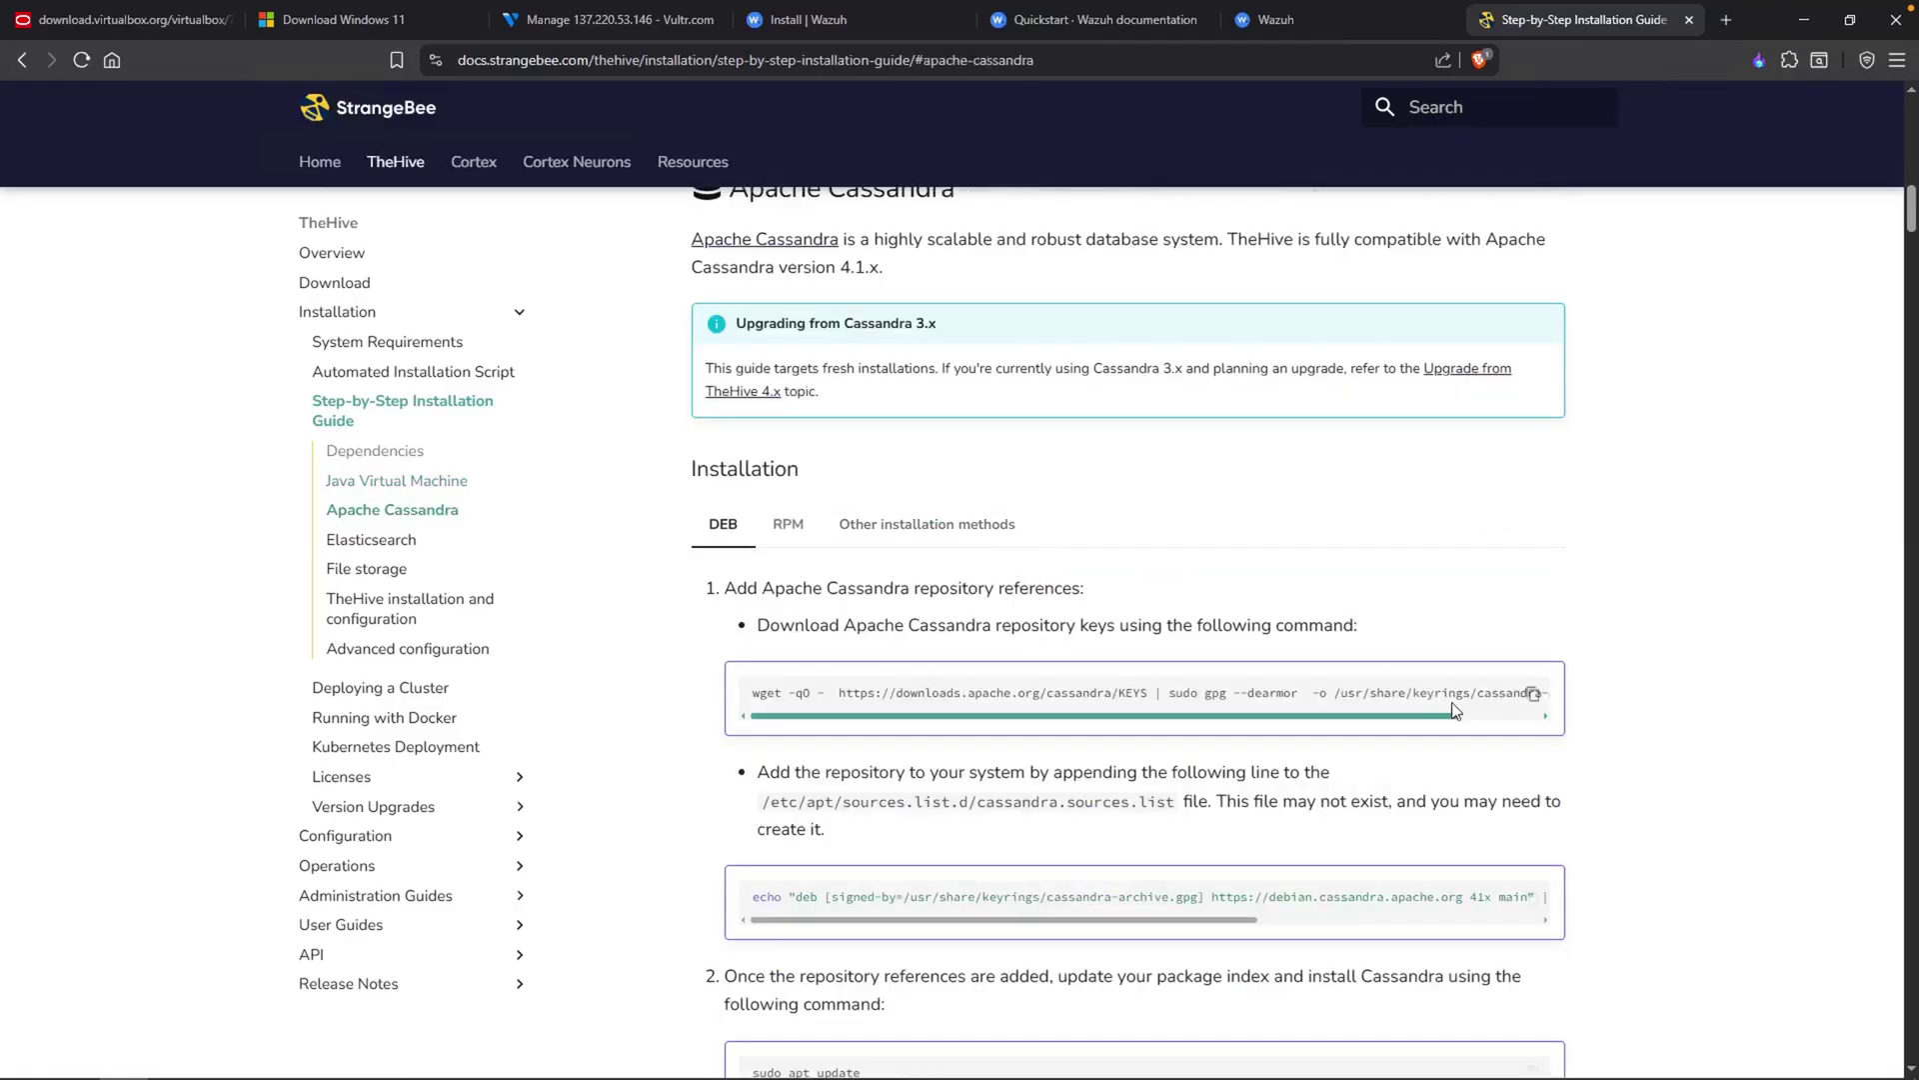
pyautogui.click(1532, 692)
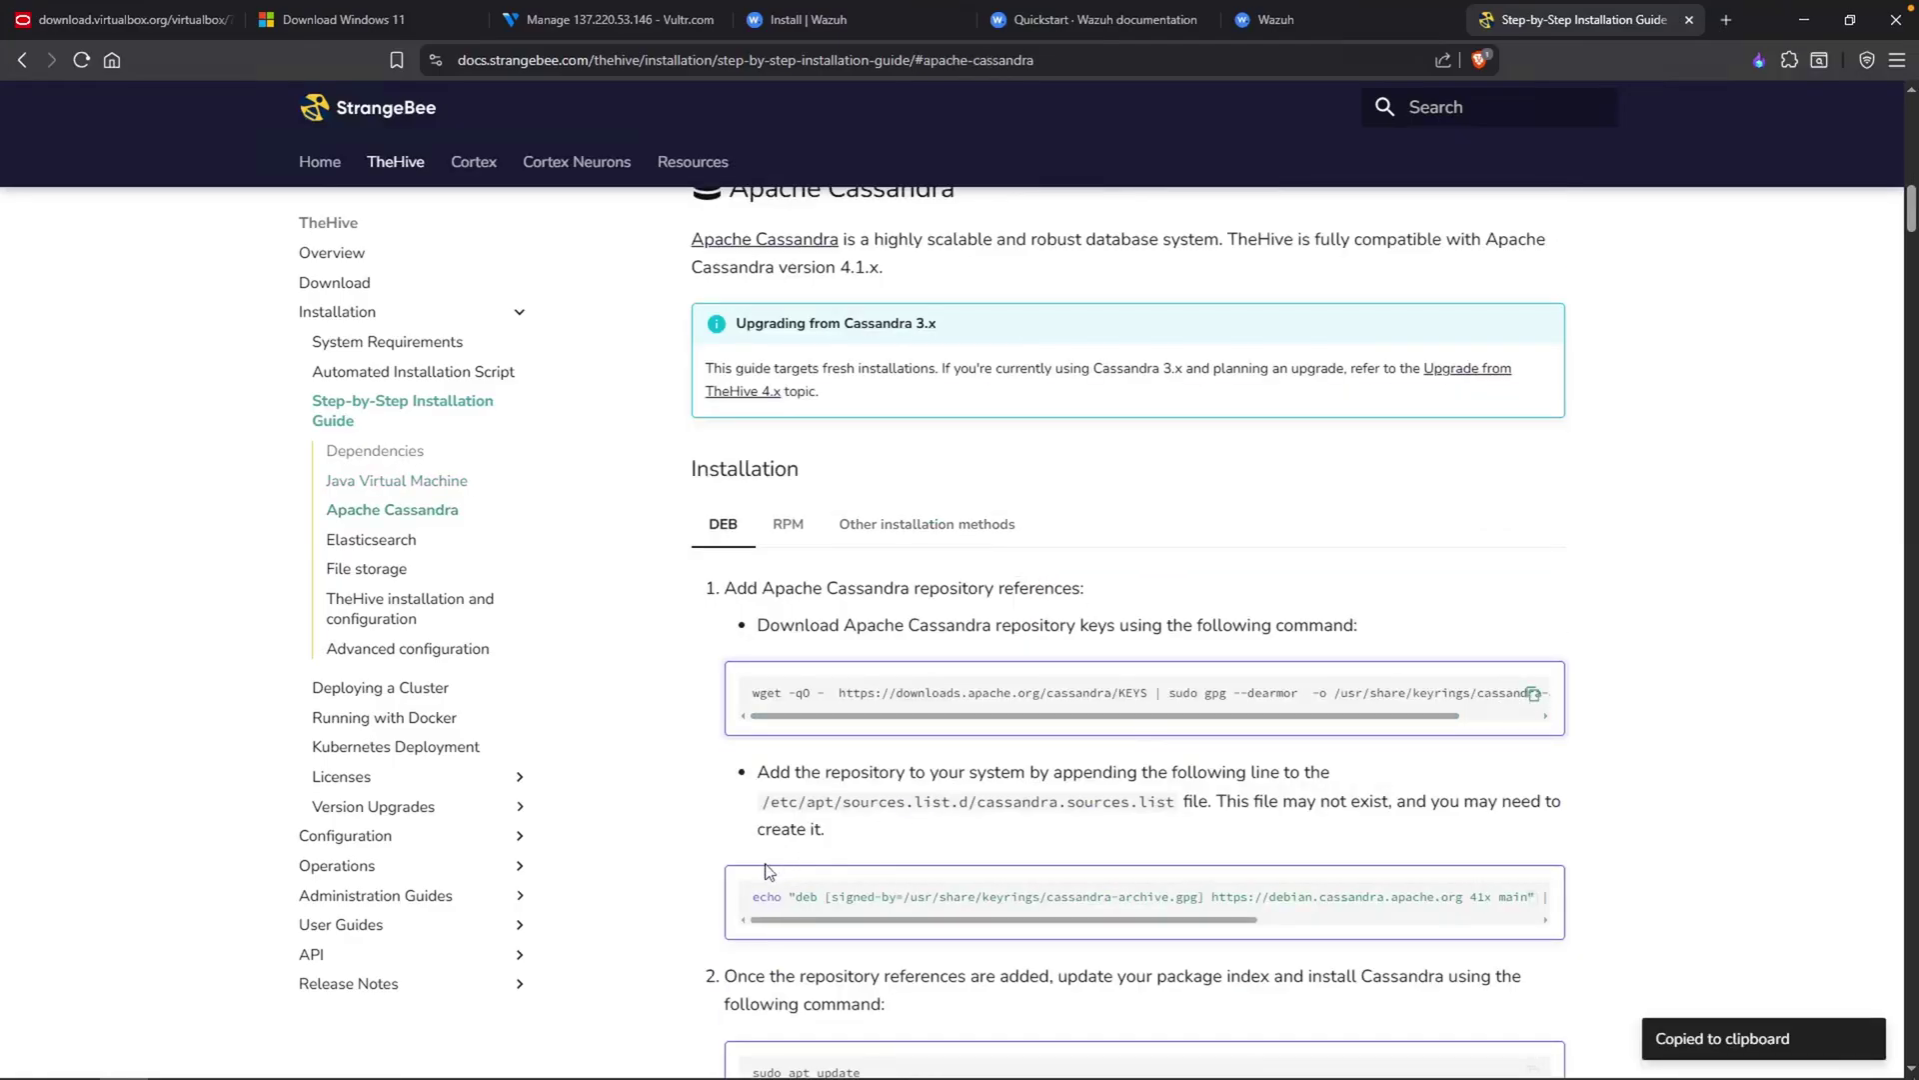
pyautogui.hotkey('alt', 'Tab')
pyautogui.write('clear')
pyautogui.press('Return')
pyautogui.rightClick(563, 604)
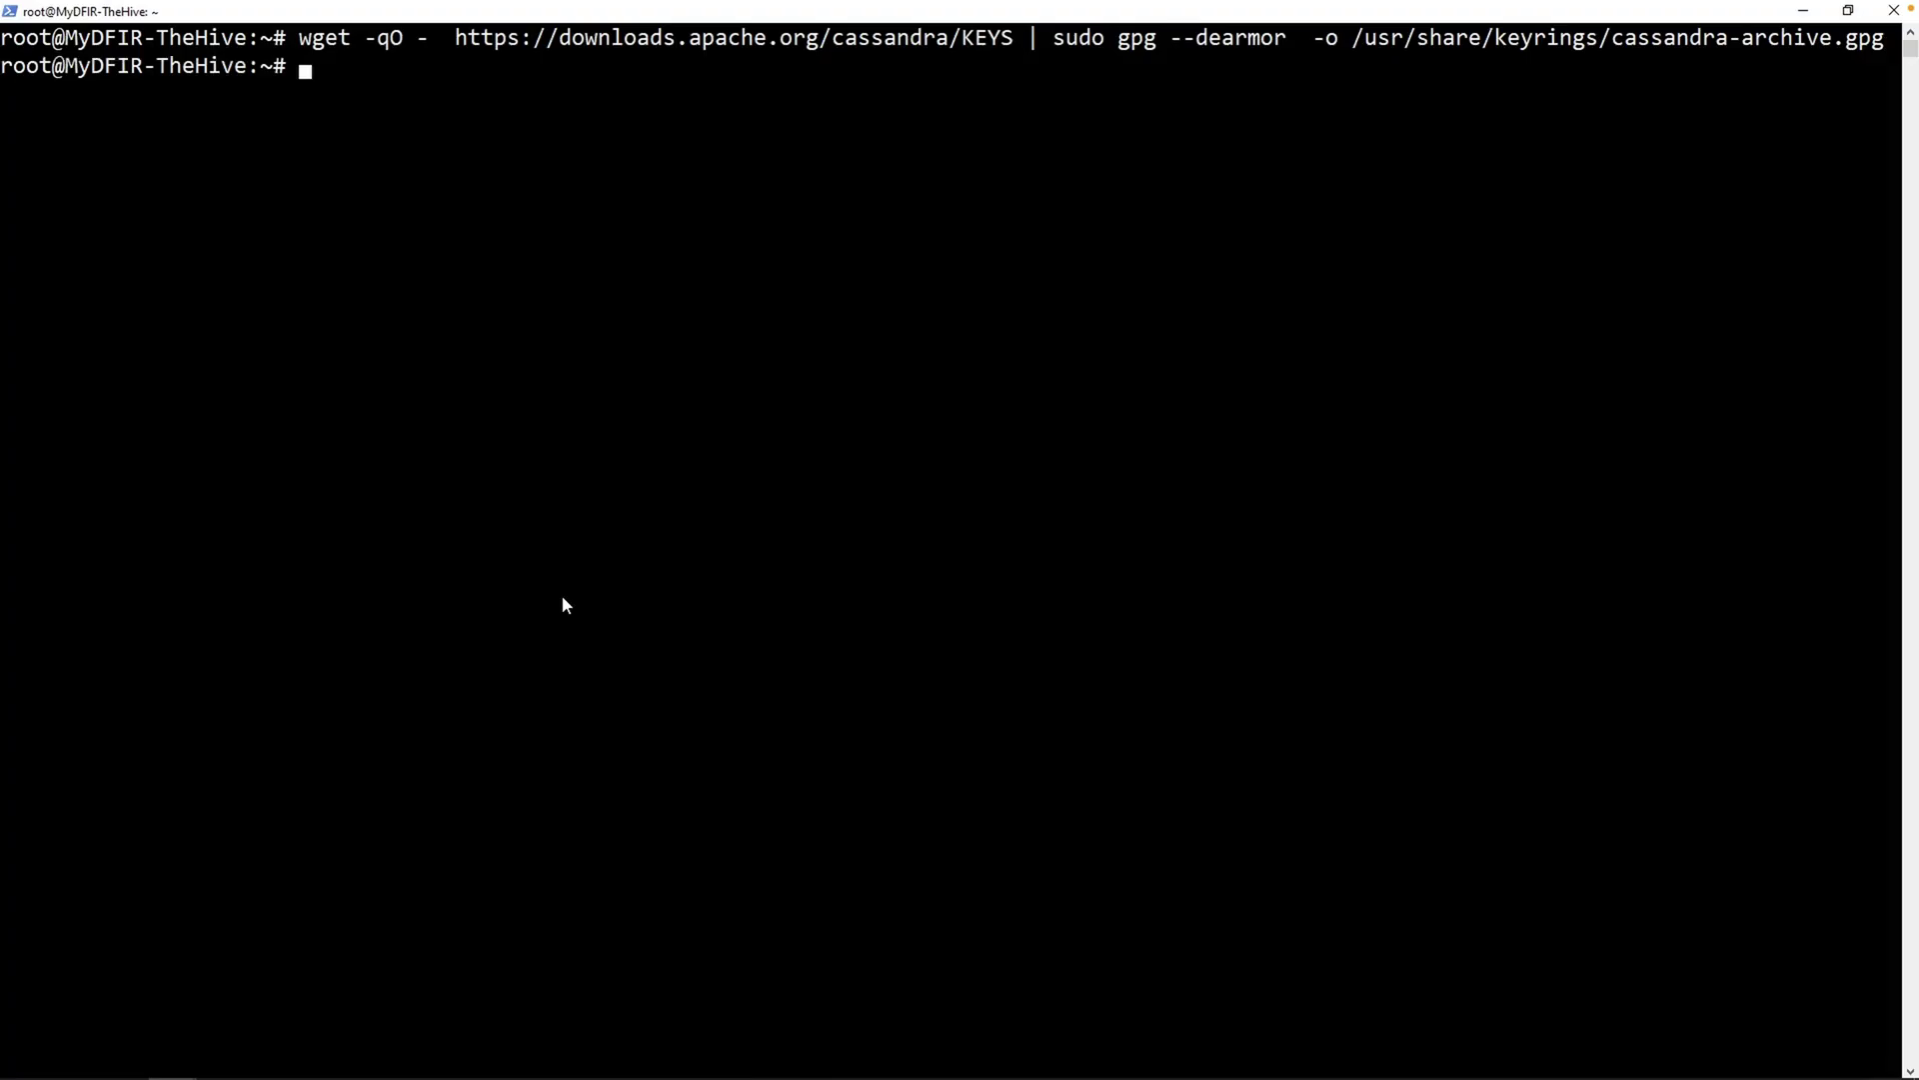
# Copy the guide's echo command for the Cassandra 41x repository and run it to write /etc/apt/sources.list.d/cassandra.sources.list
pyautogui.hotkey('alt', 'Tab')
pyautogui.scroll(-1, 1552, 718)
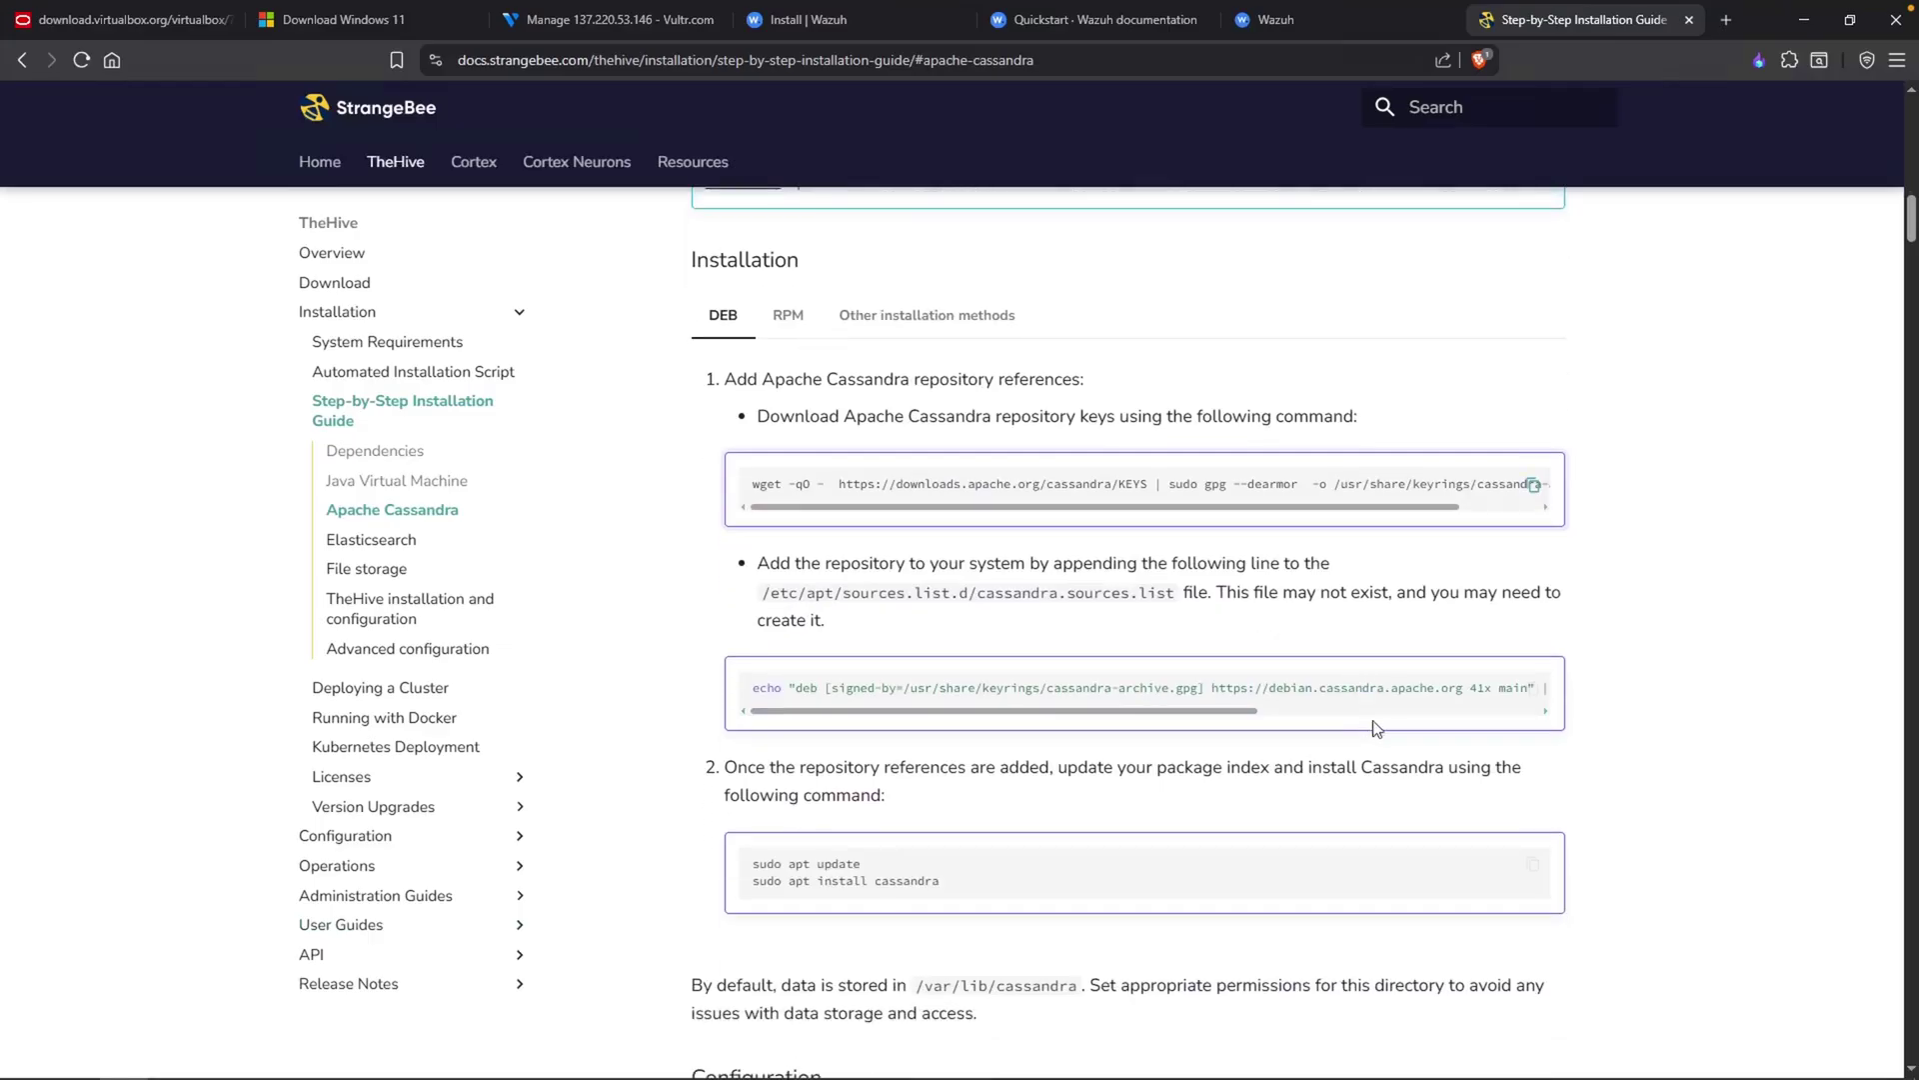
pyautogui.click(1534, 689)
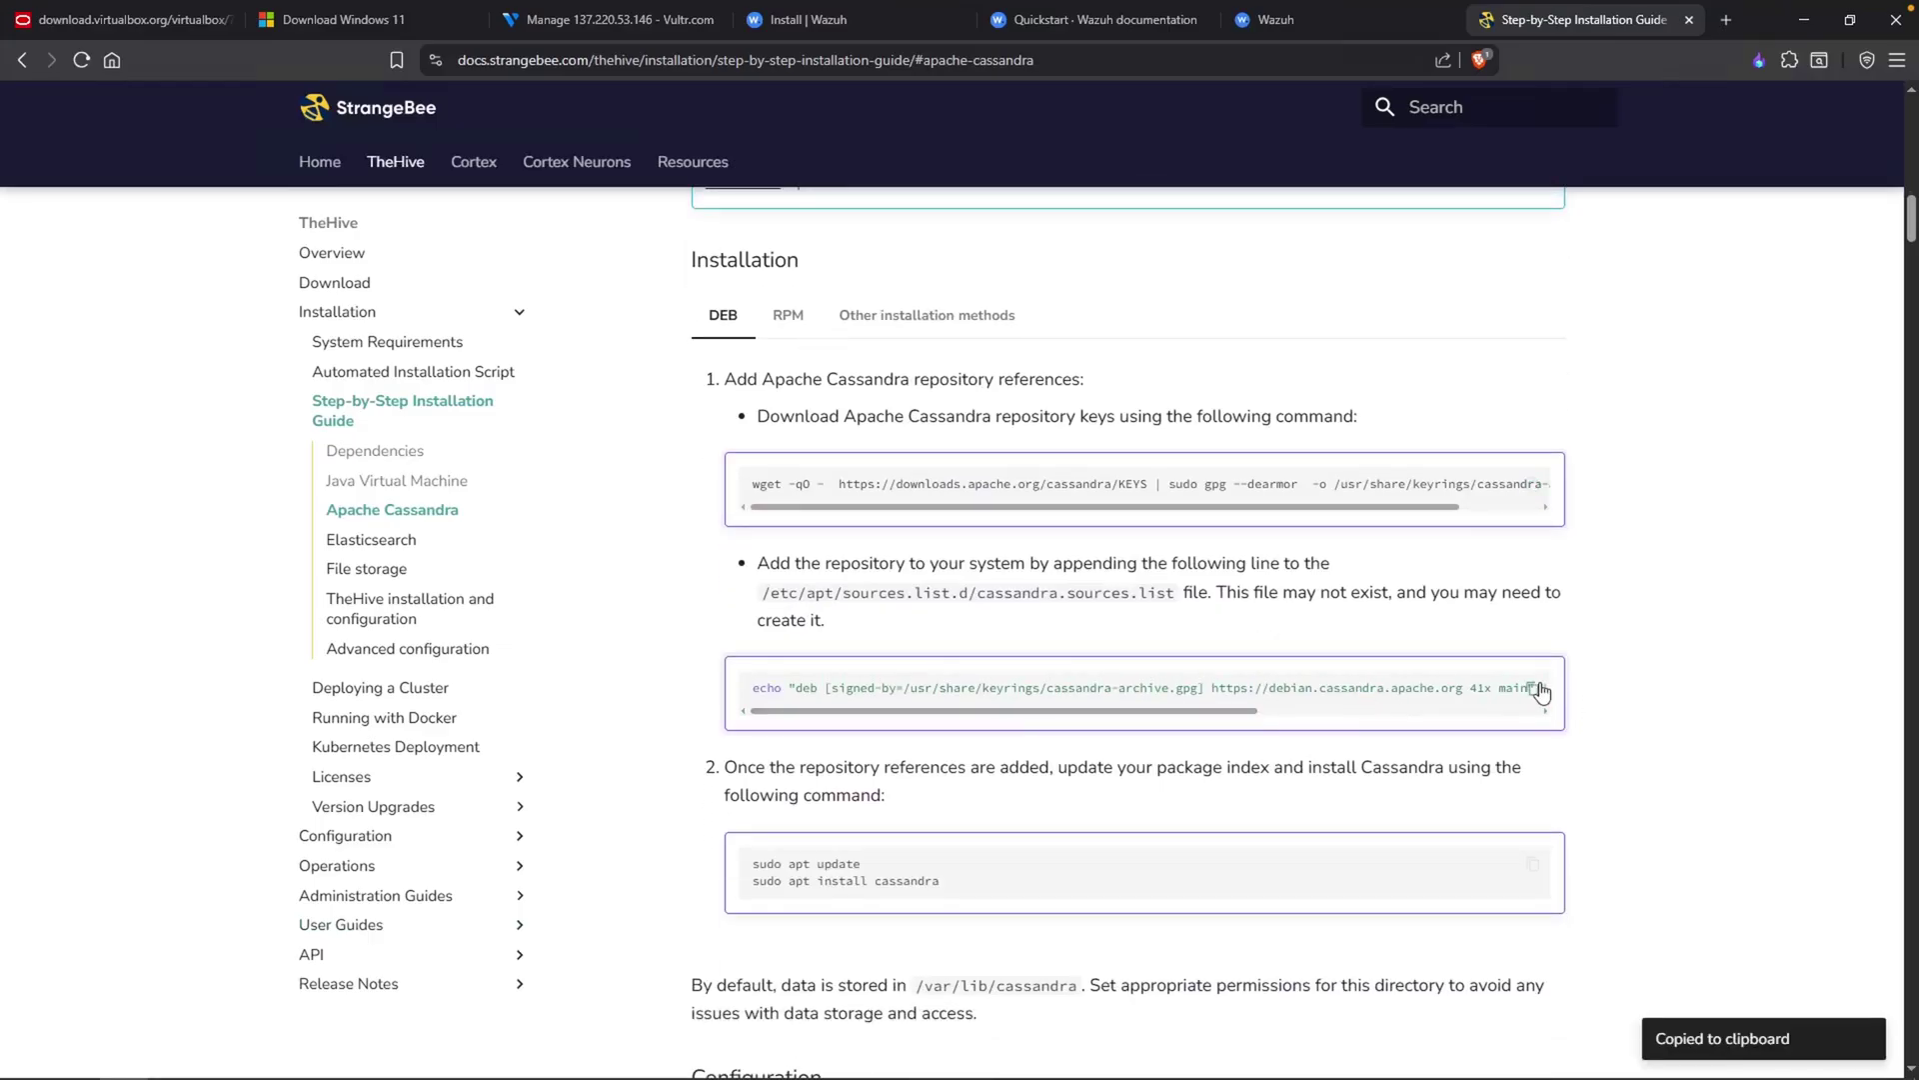
pyautogui.hotkey('alt', 'Tab')
pyautogui.rightClick(489, 460)
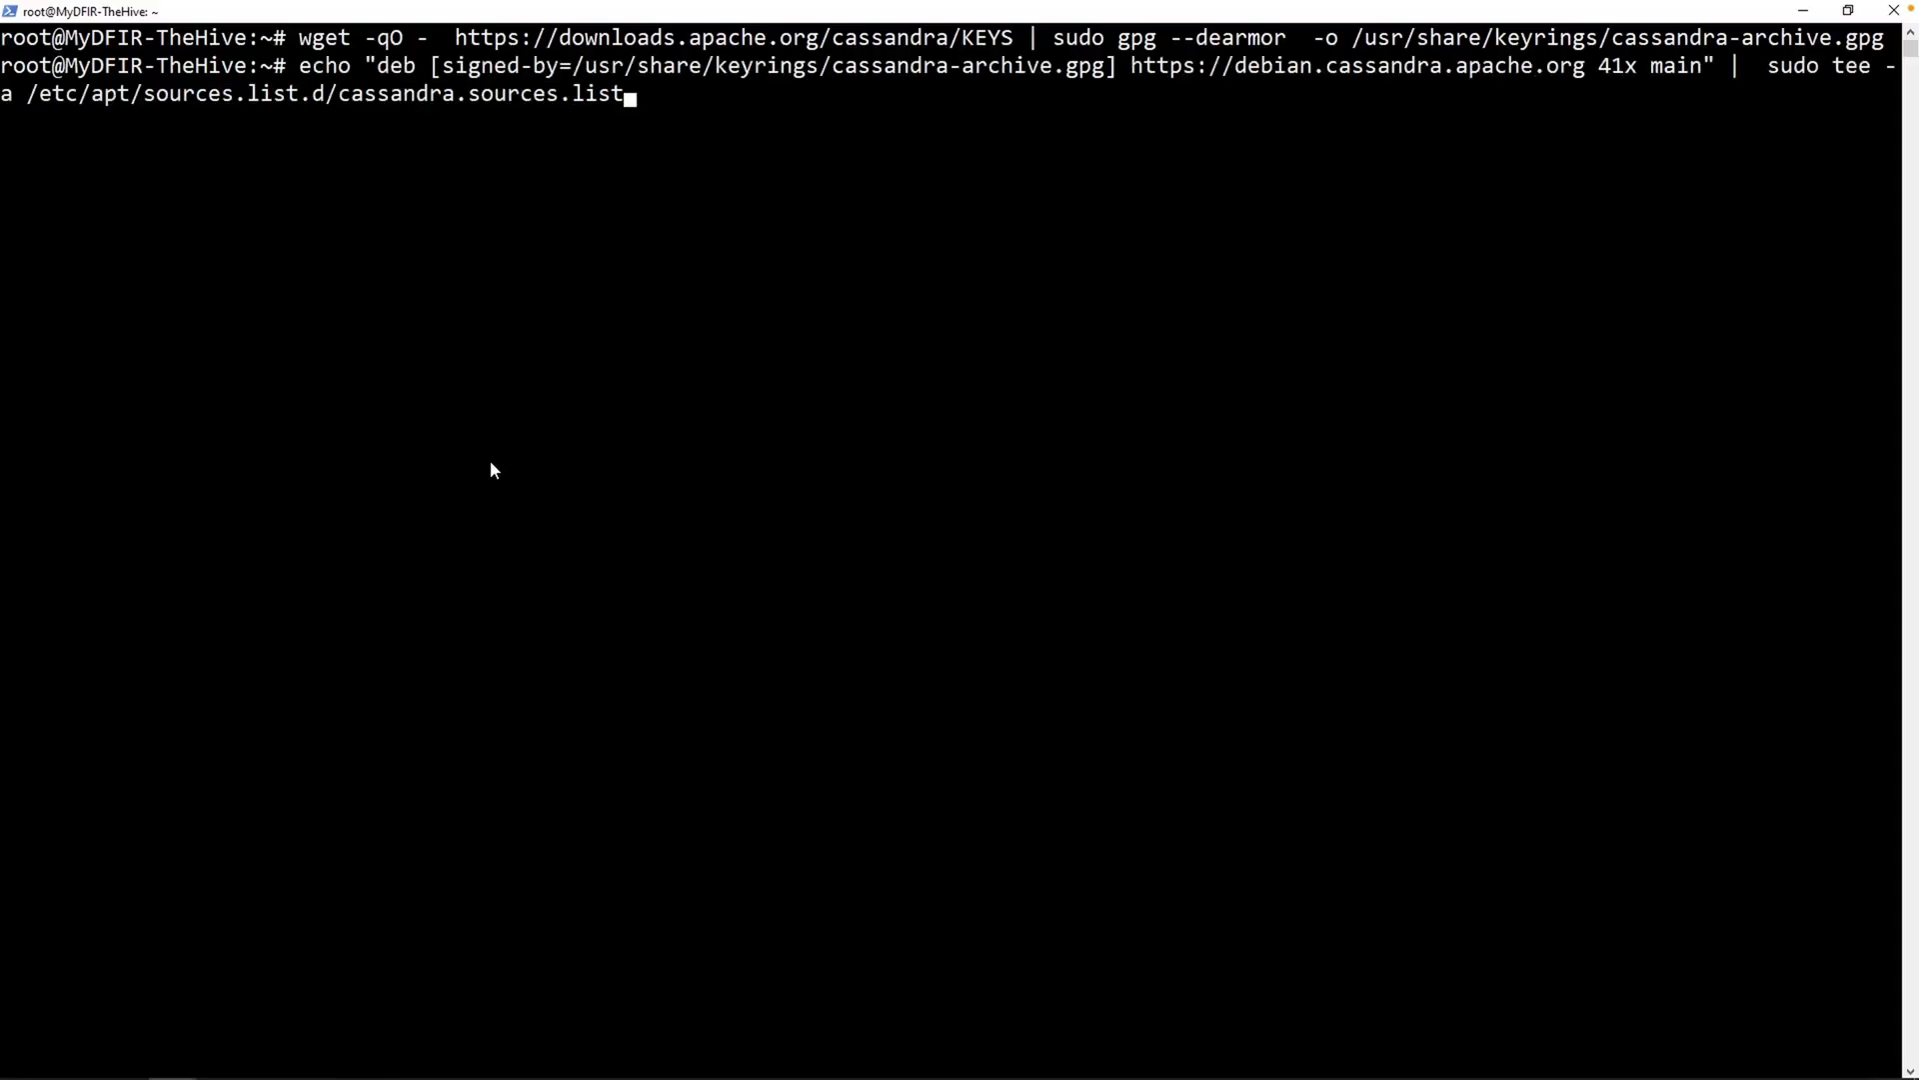
pyautogui.press('Return')
# Run apt update && apt upgrade -y on the MyDFIR-TheHive server and clear the terminal
pyautogui.write('apt update && apt upgrade -y')
pyautogui.press('Return')
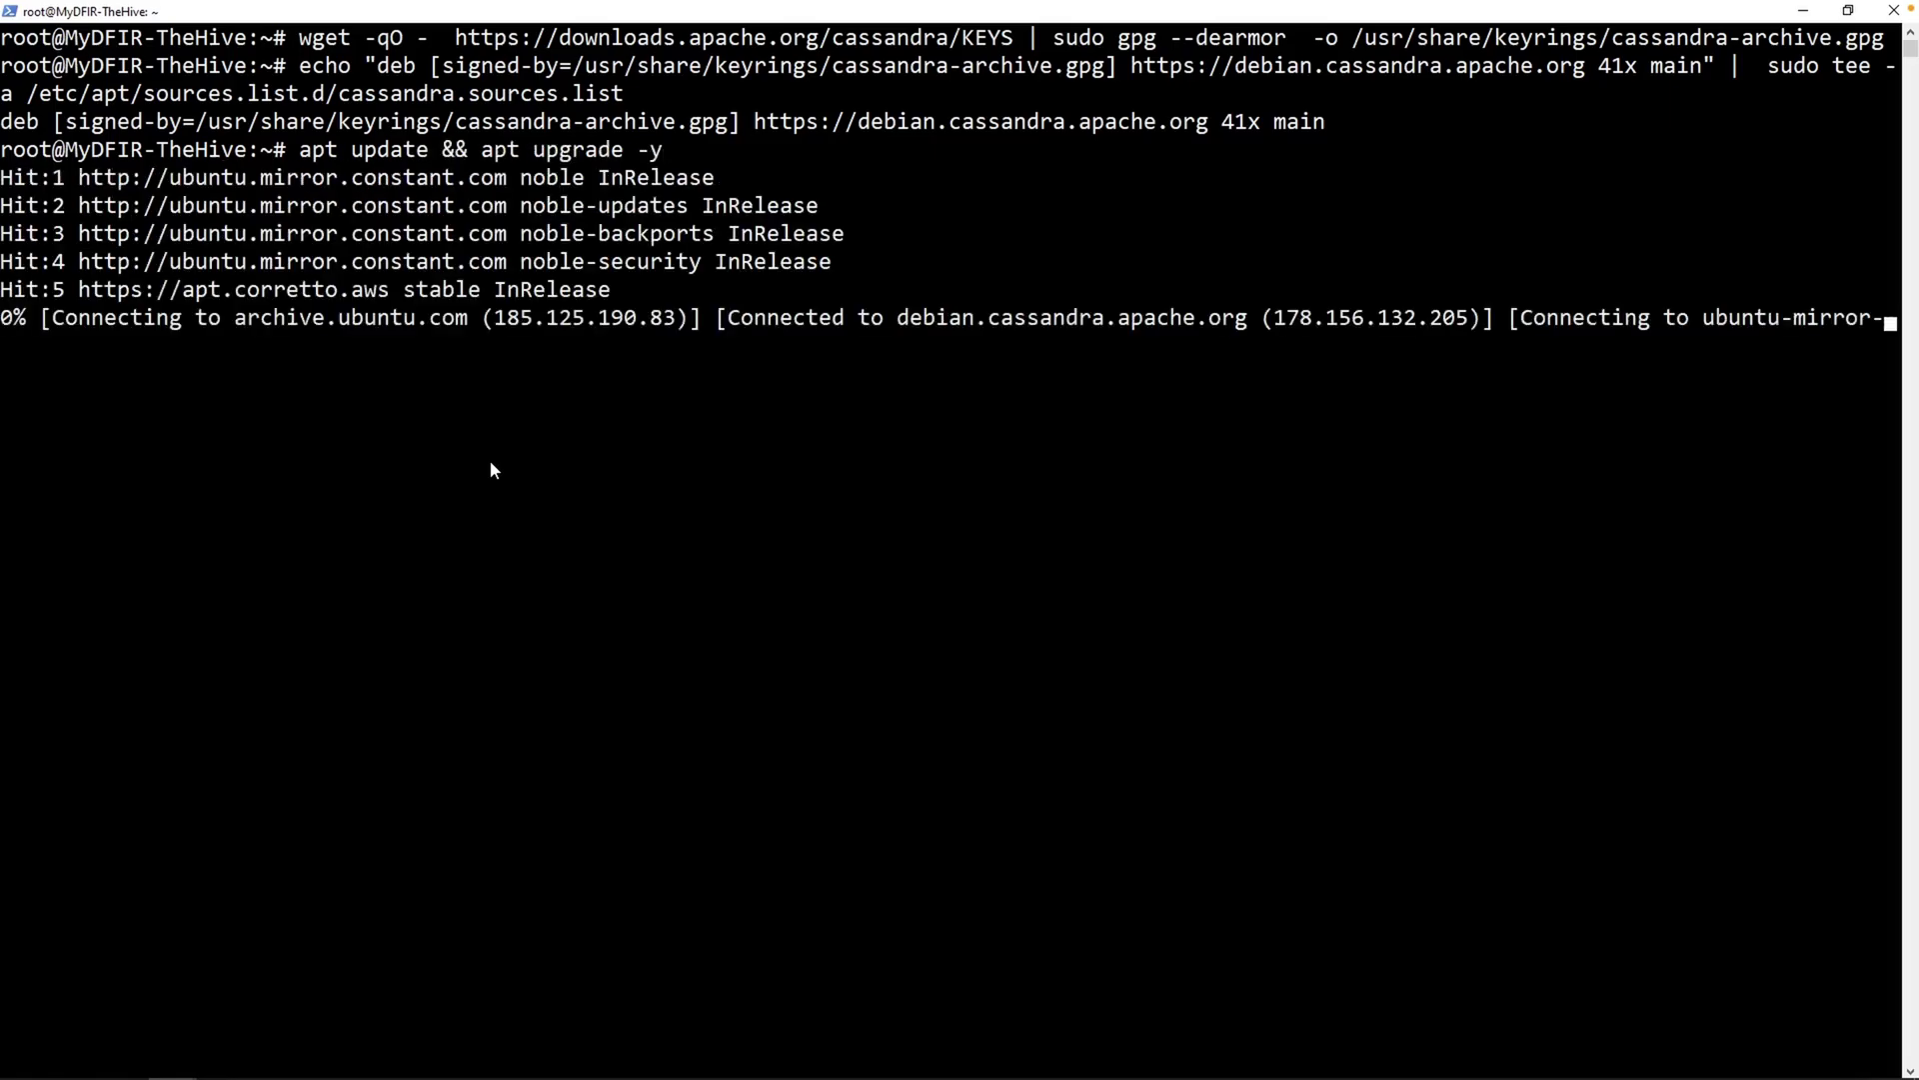
pyautogui.write('clear')
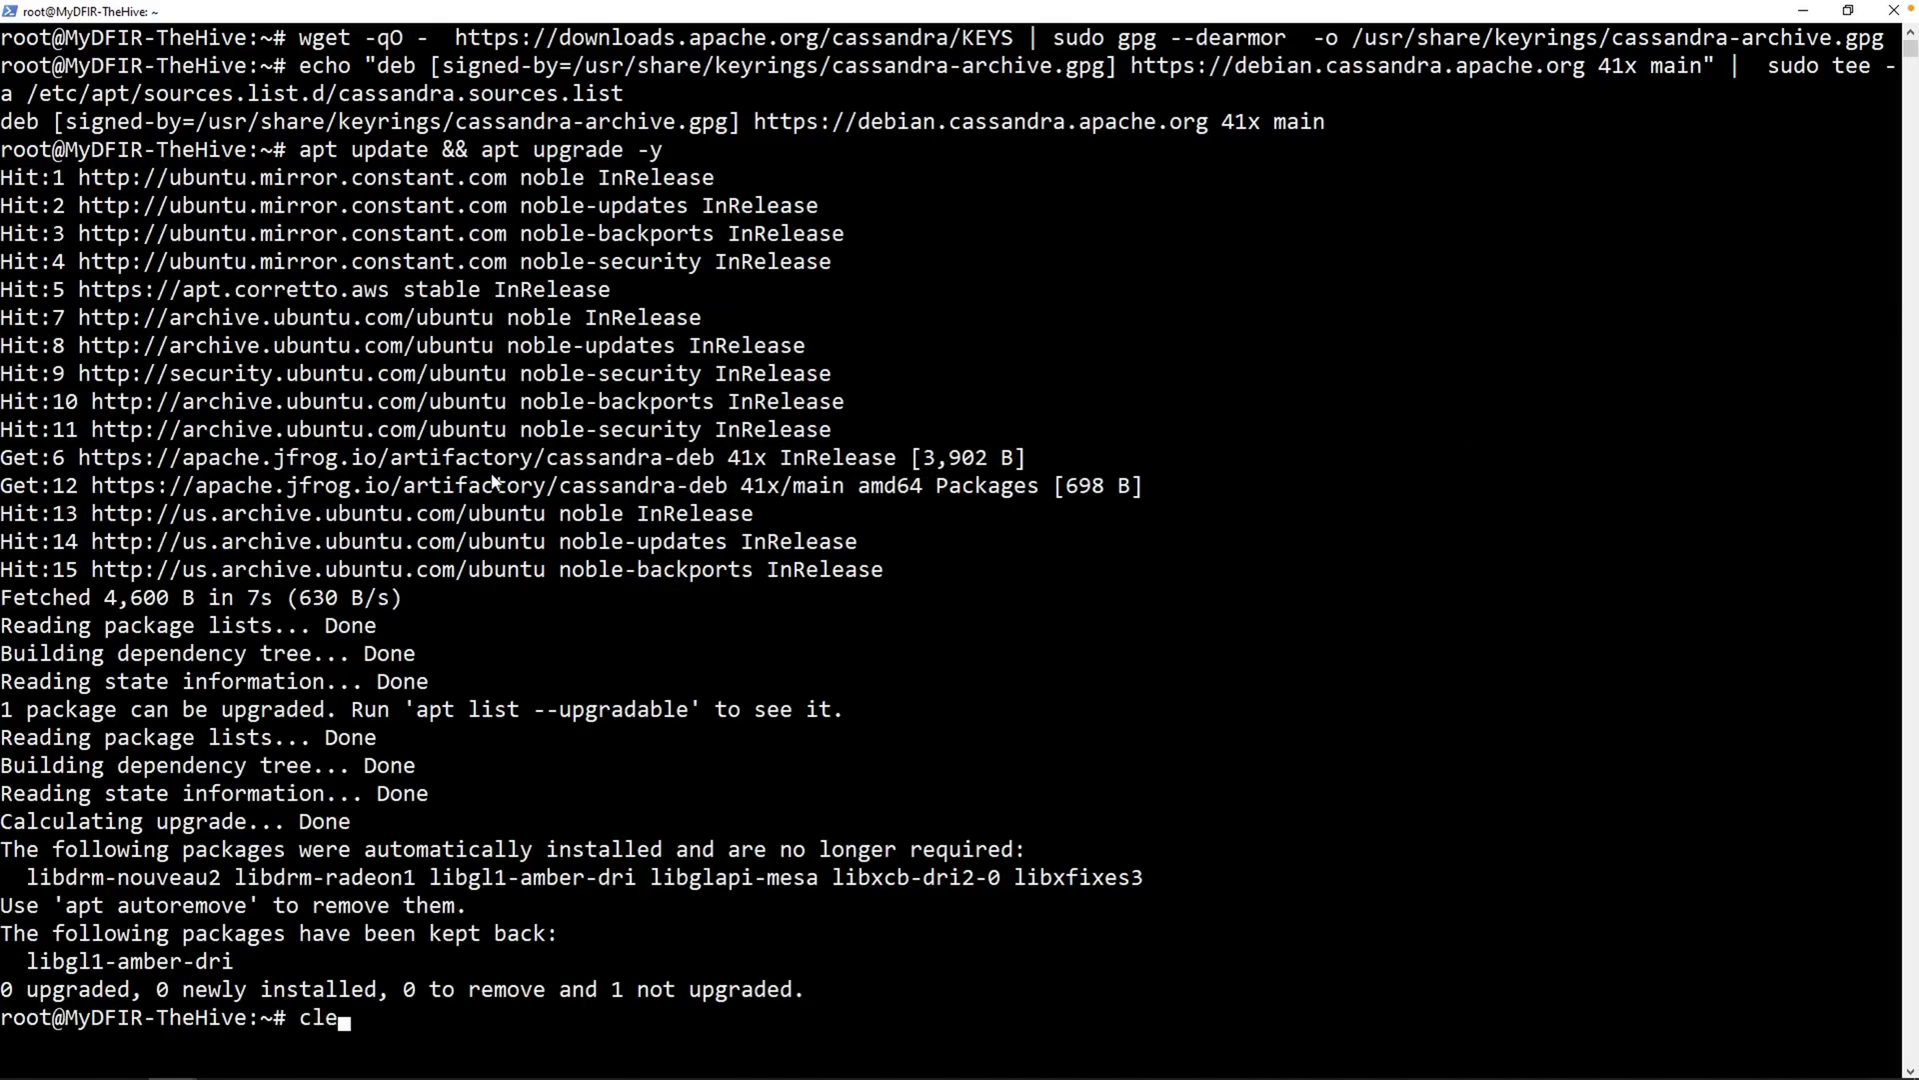
pyautogui.press('Return')
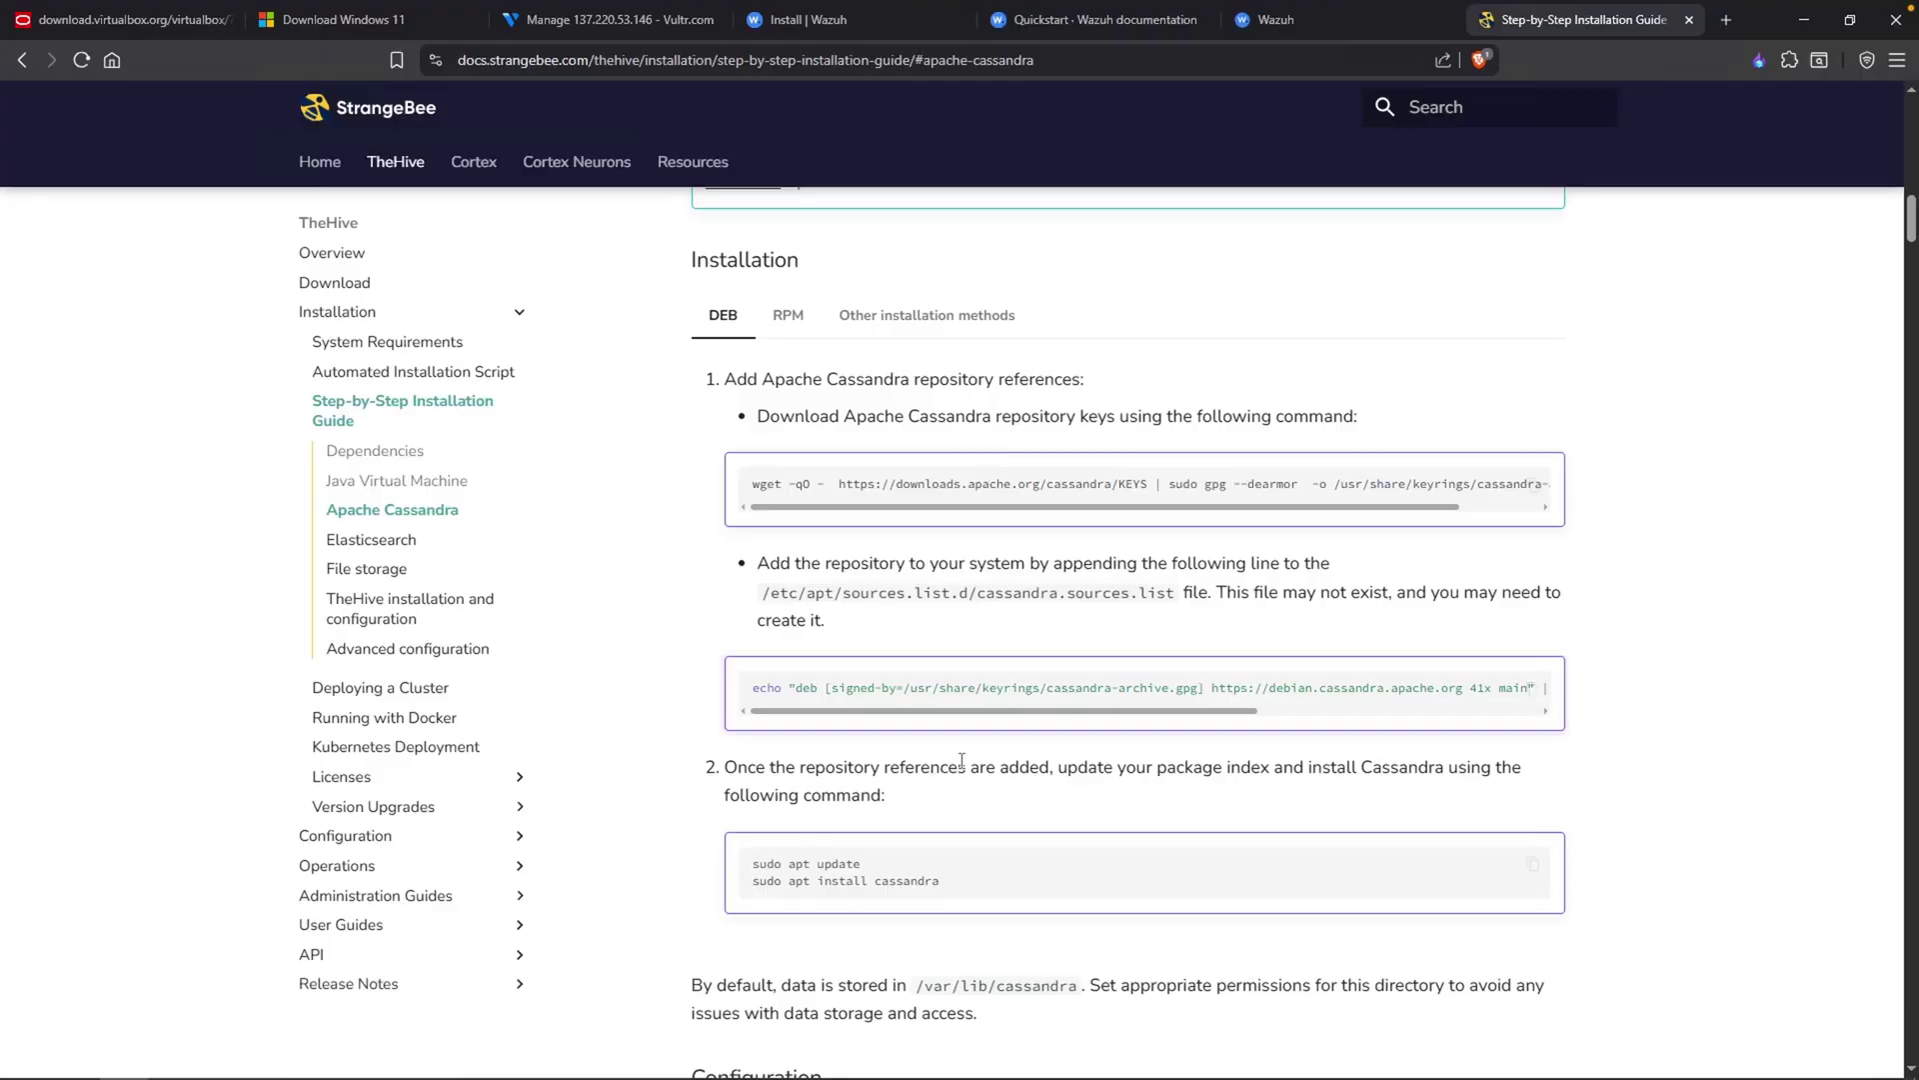
# Copy the Cassandra installation command from the guide without sudo and run apt install cassandra in the MyDFIR-TheHive terminal
pyautogui.scroll(-2, 970, 770)
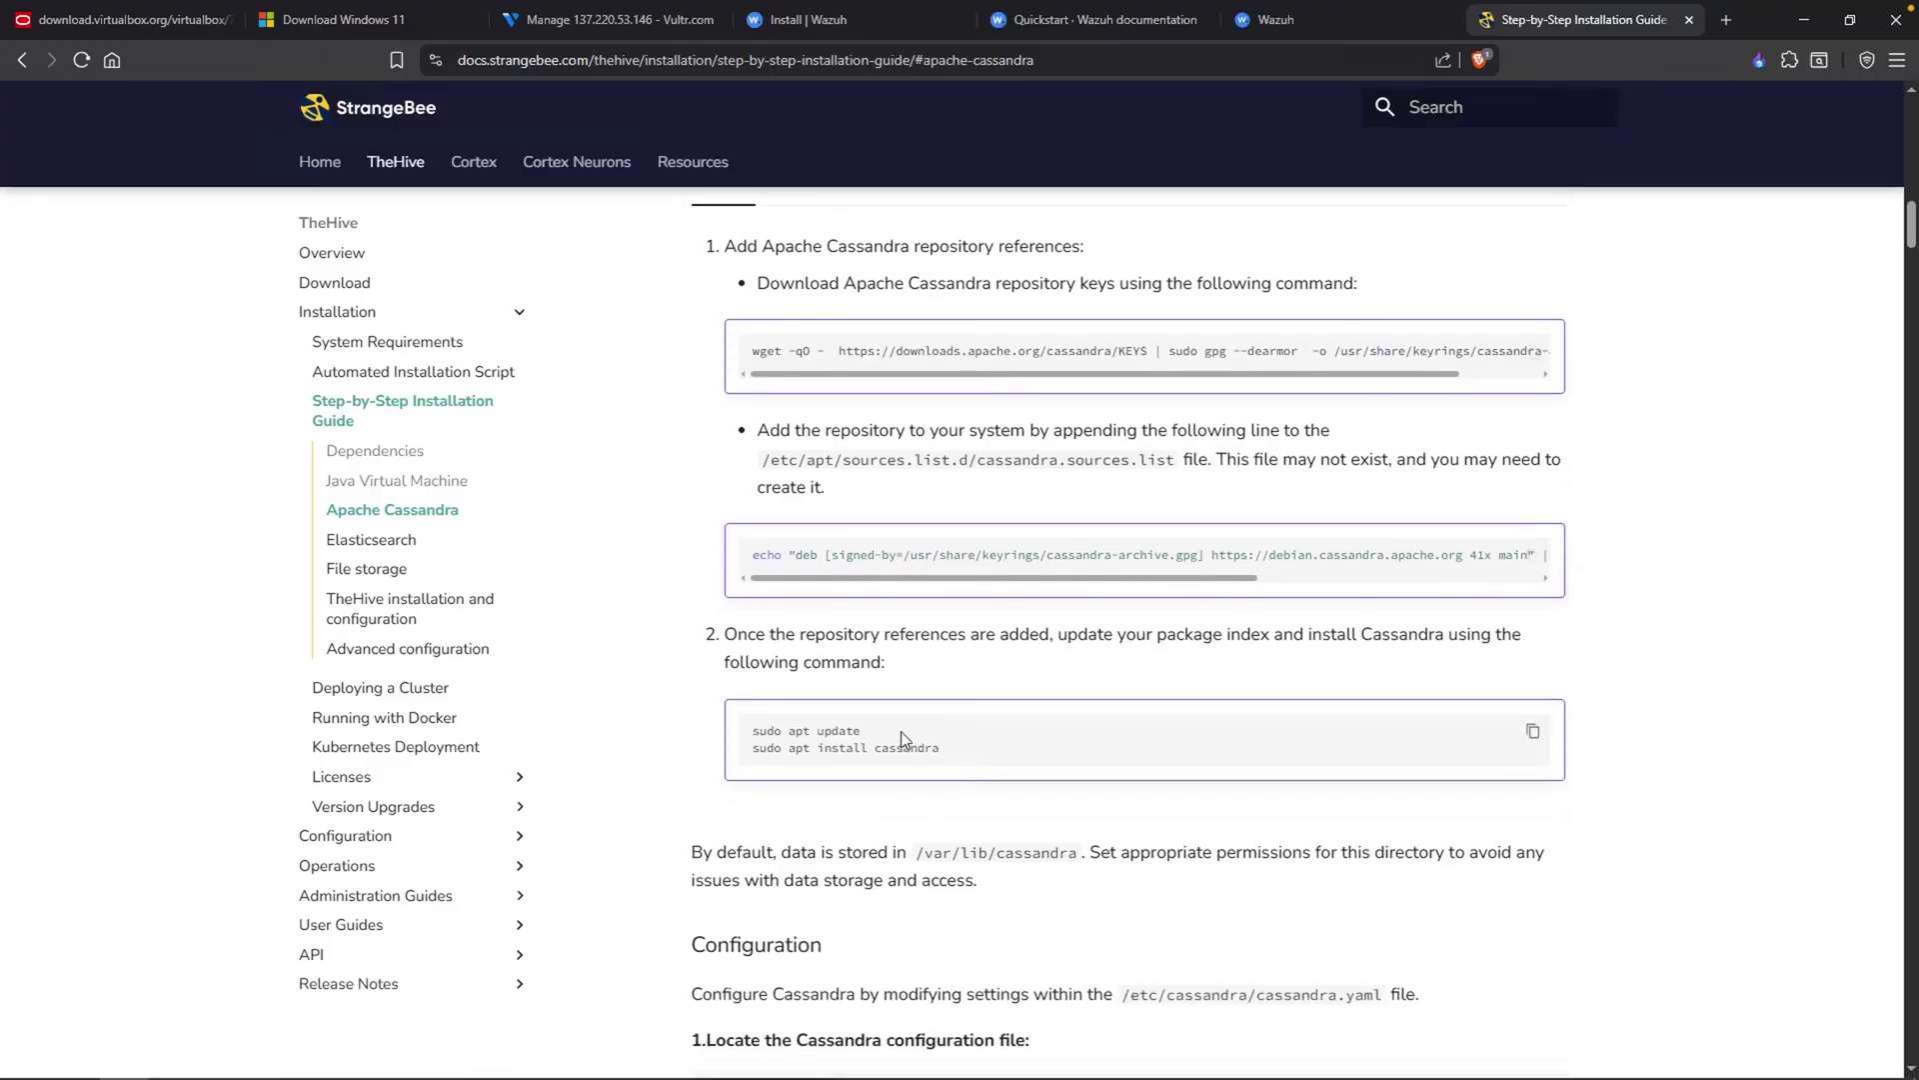
pyautogui.click(915, 746)
pyautogui.moveTo(976, 752); pyautogui.dragTo(790, 749)
pyautogui.rightClick(817, 748)
pyautogui.click(840, 775)
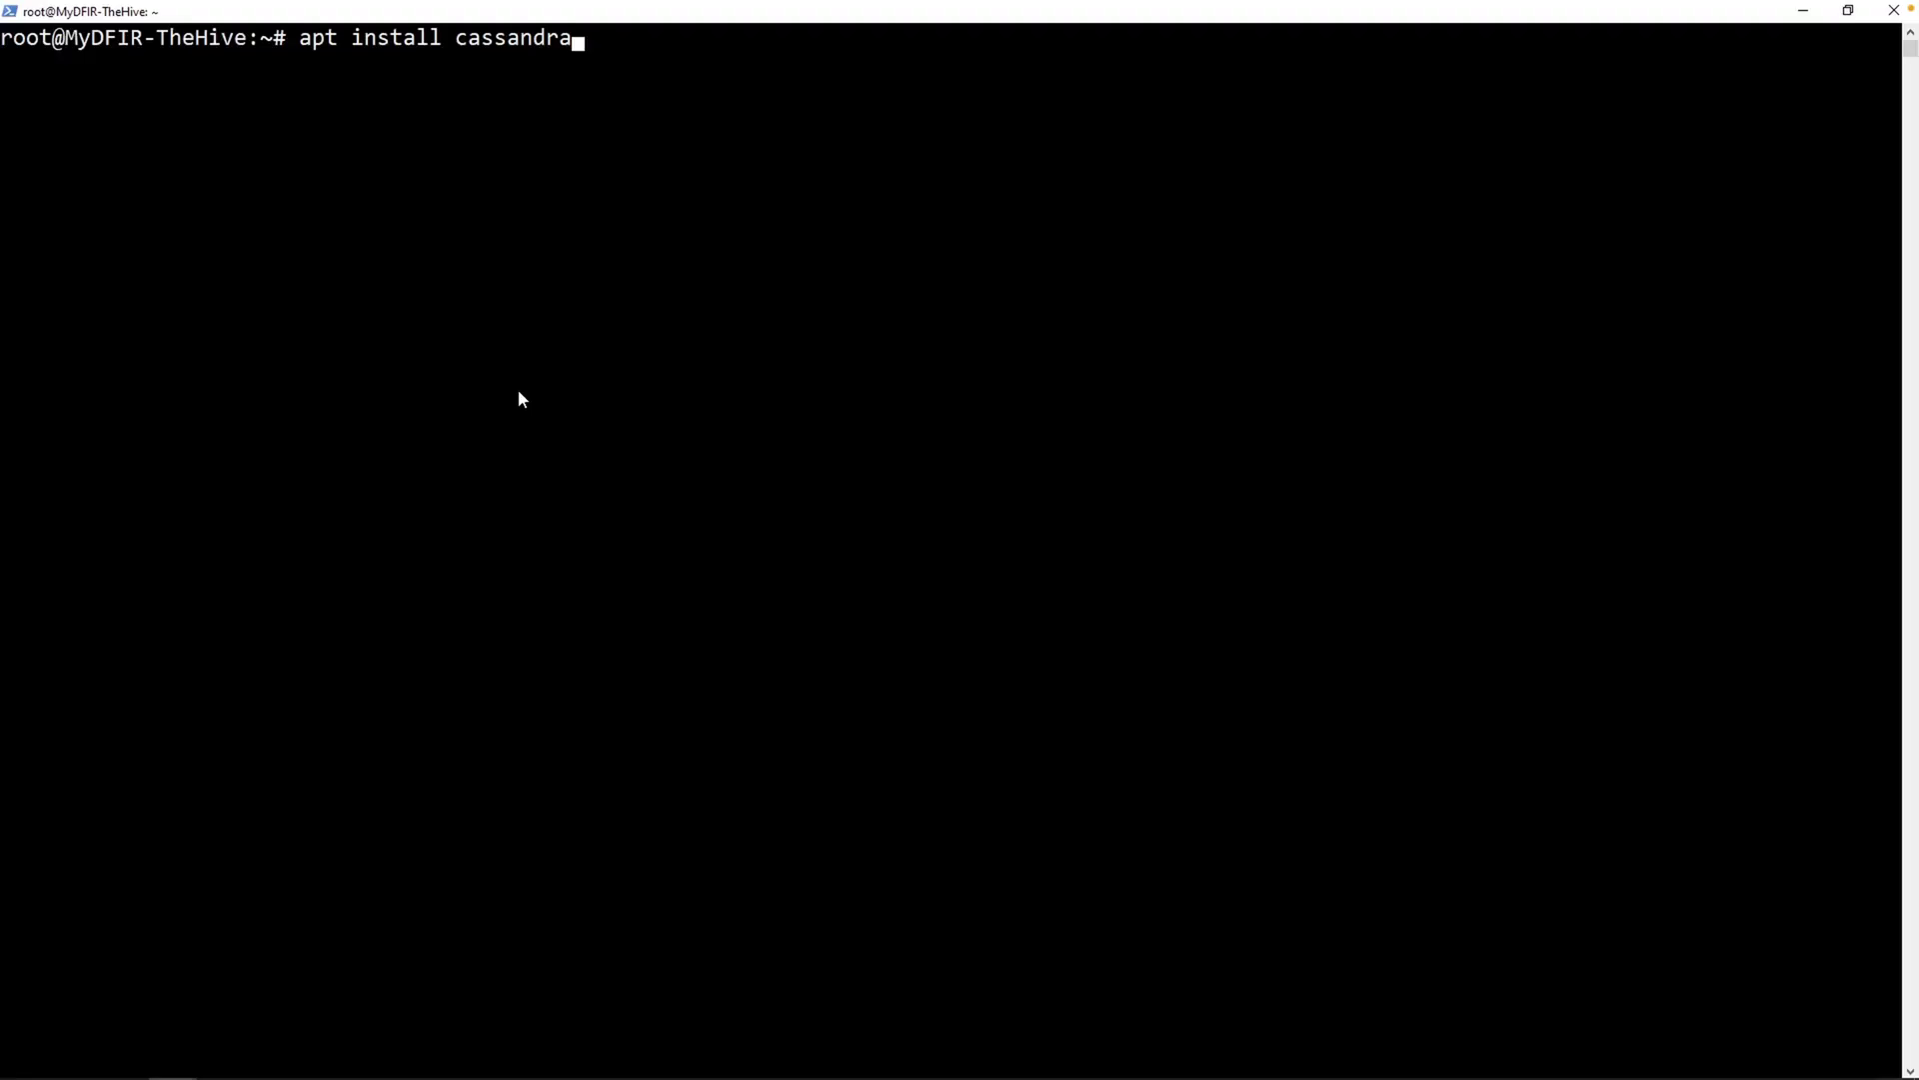
pyautogui.press('Return')
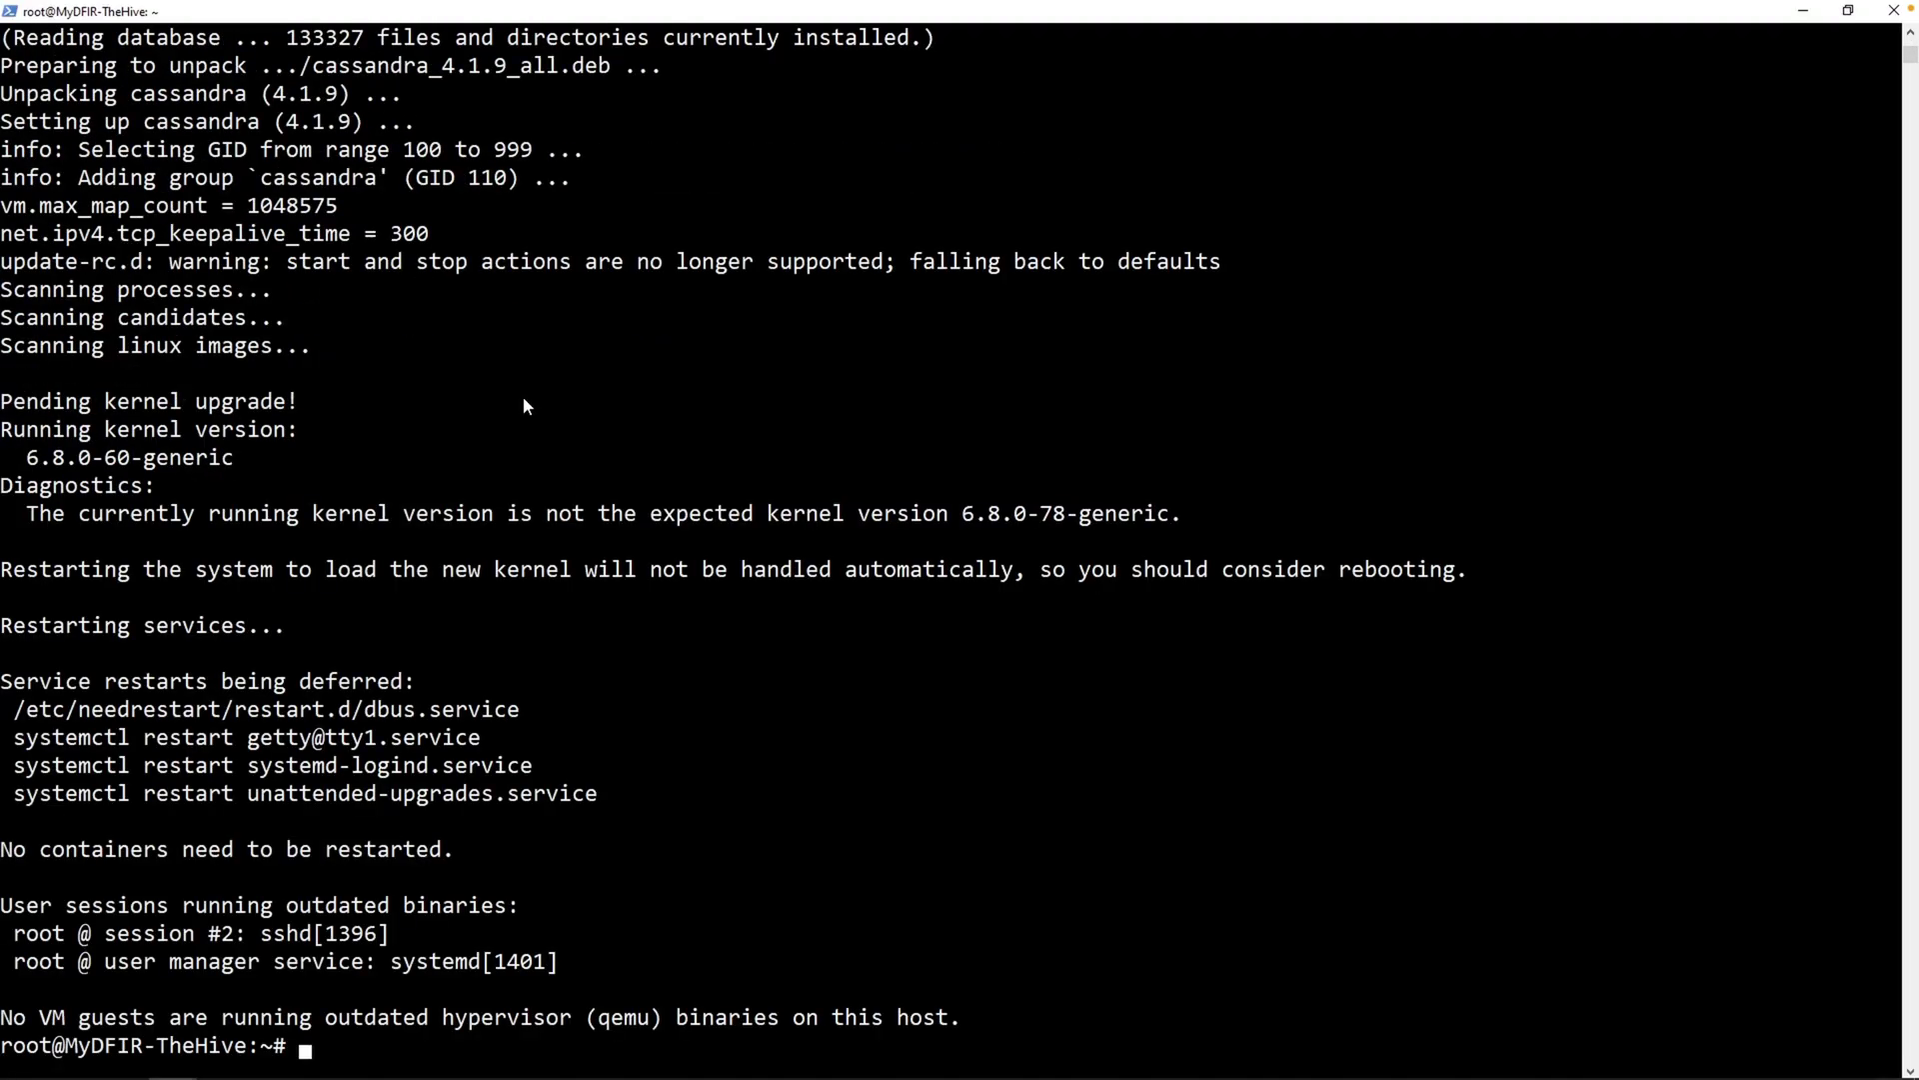
# Copy the guide's DEB commands for the Elasticsearch repository keys and apt-transport-https, and run them in the MyDFIR-TheHive terminal
pyautogui.scroll(-1, 750, 727)
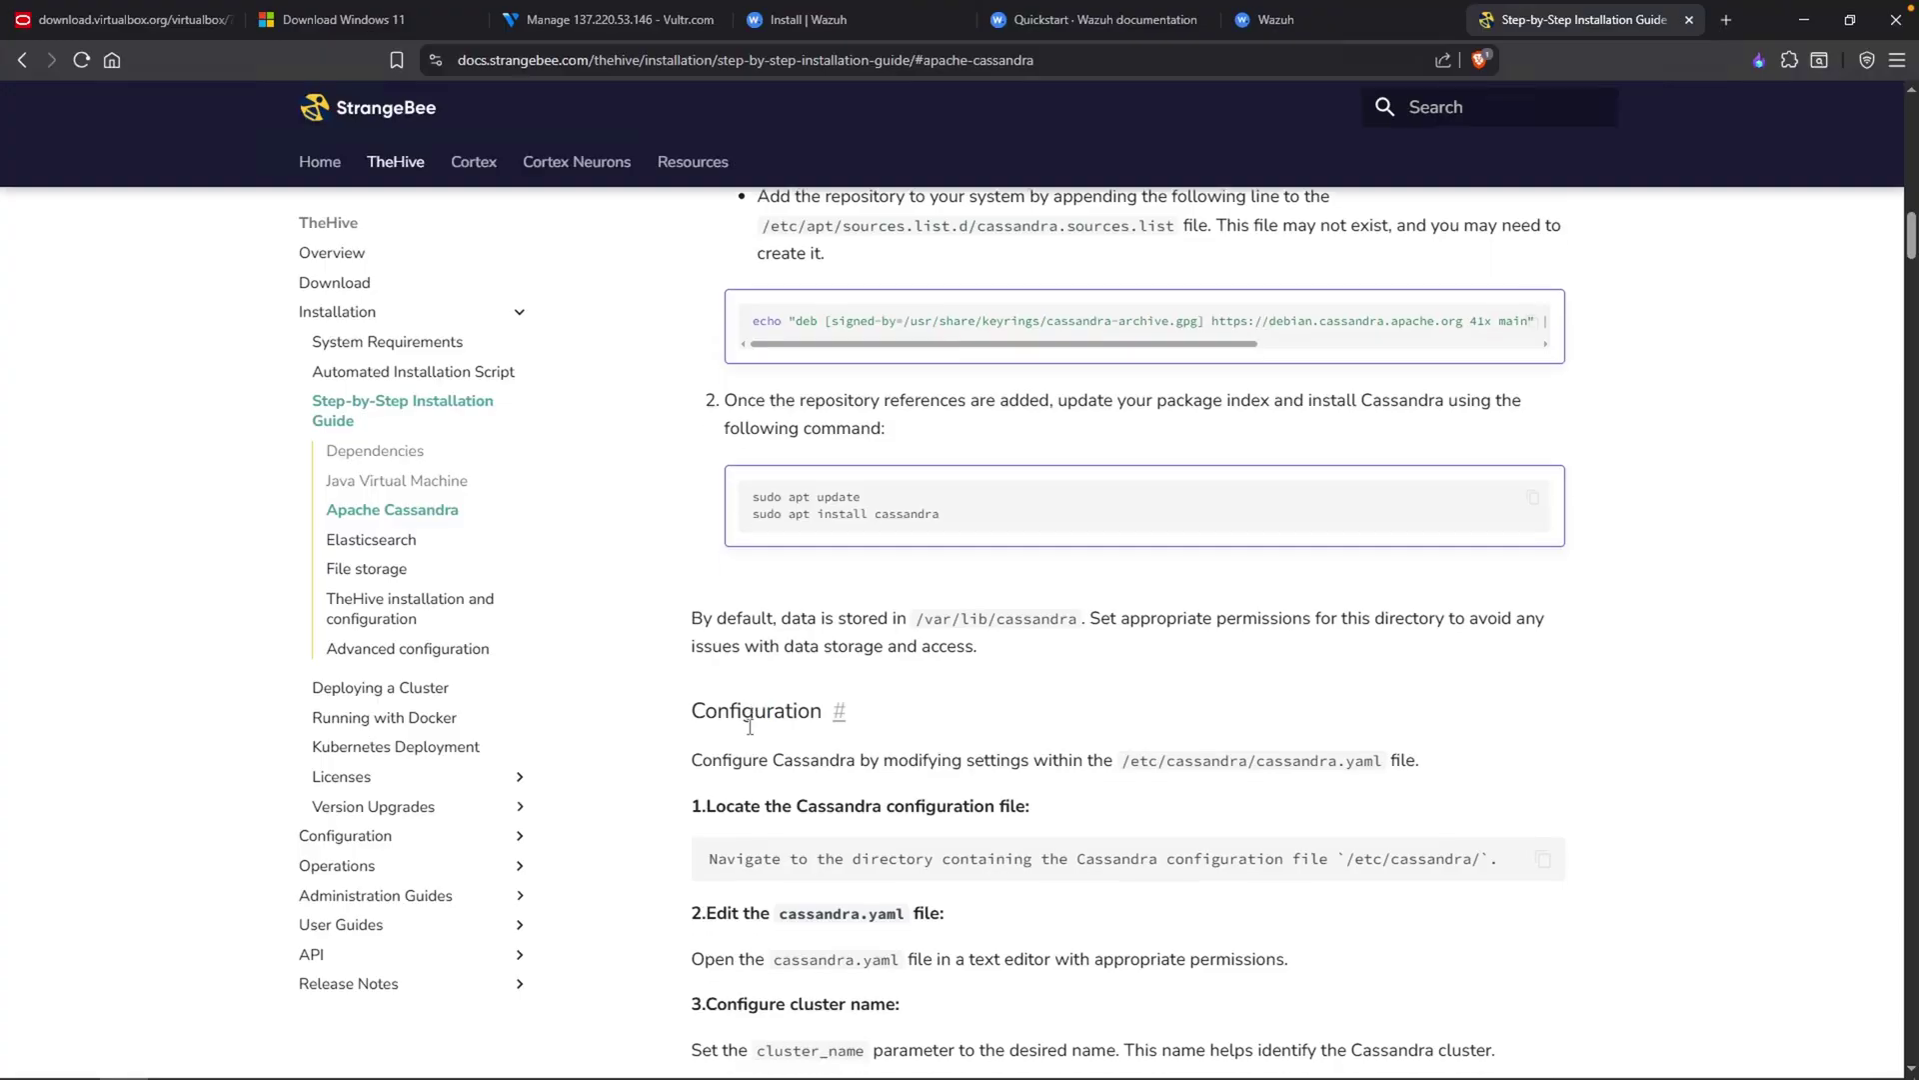
pyautogui.scroll(-3, 749, 727)
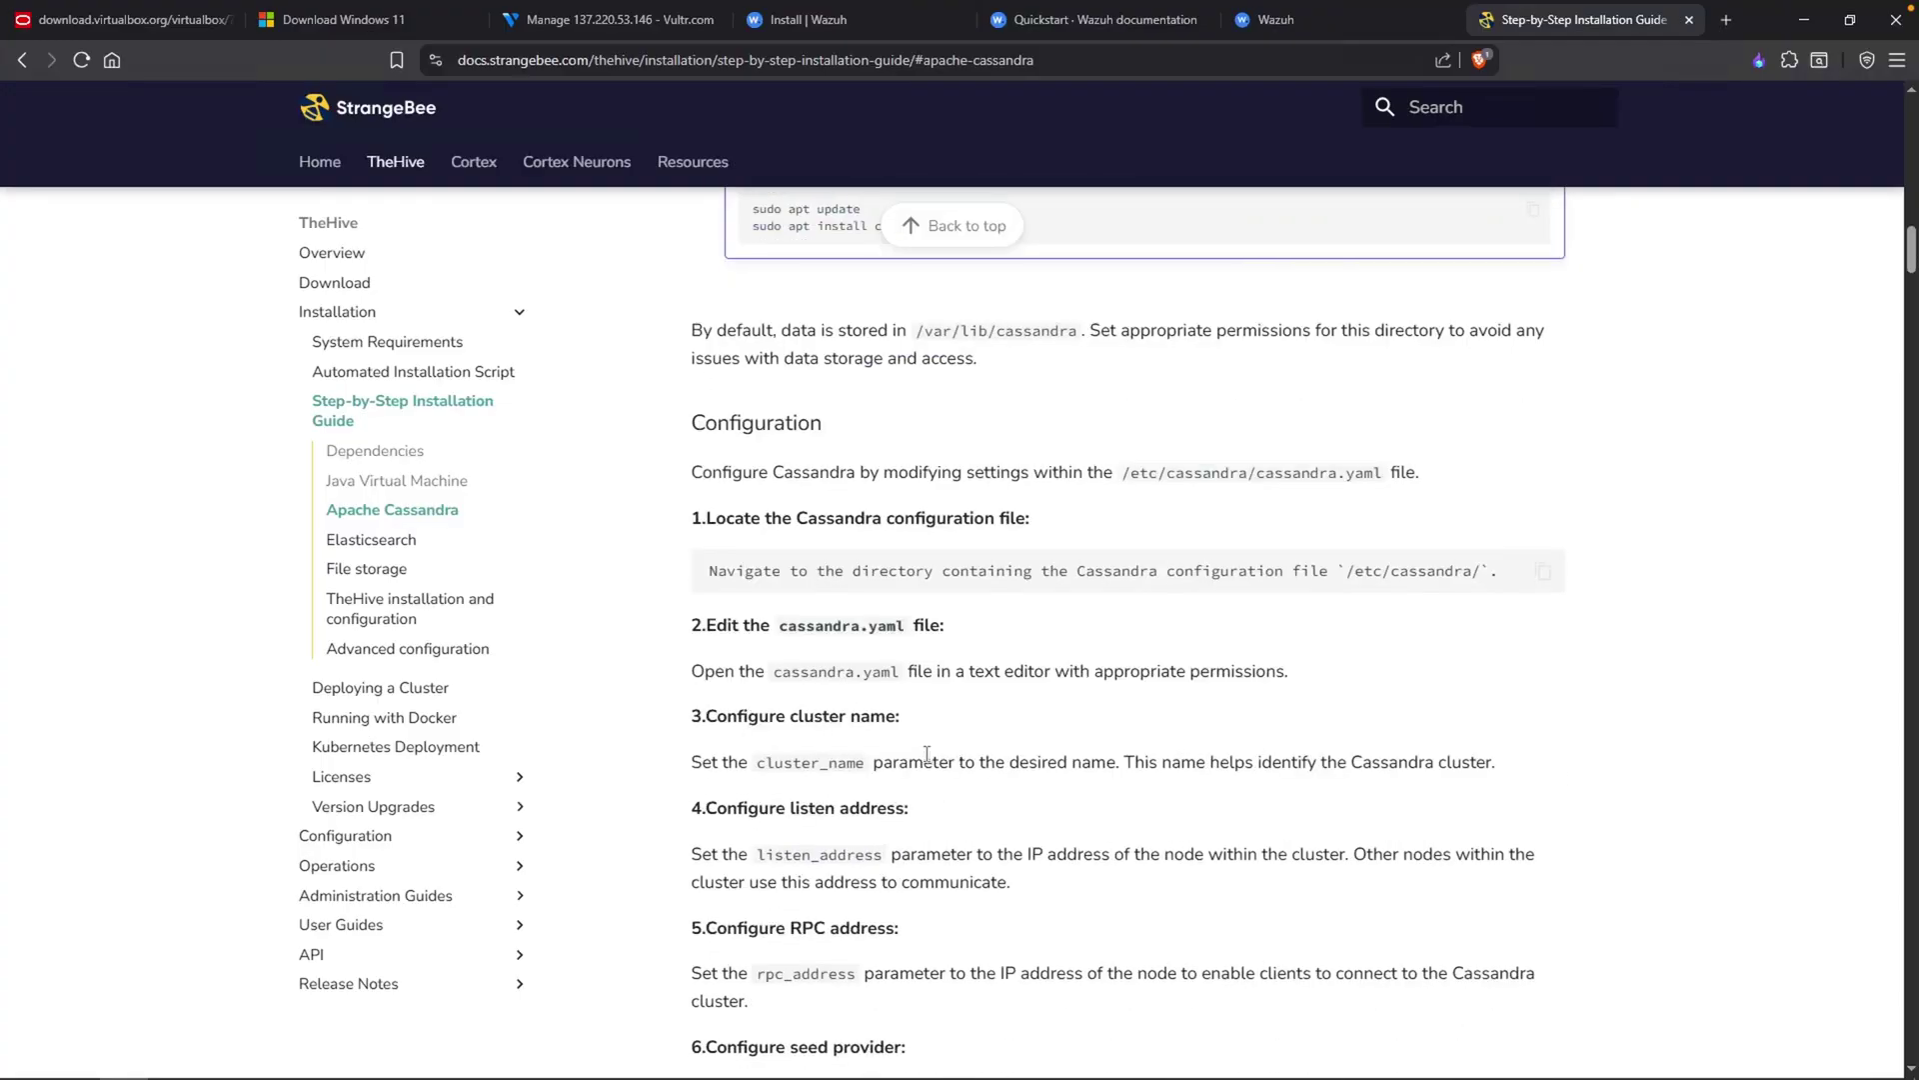
pyautogui.scroll(-15, 927, 754)
pyautogui.scroll(-5, 927, 760)
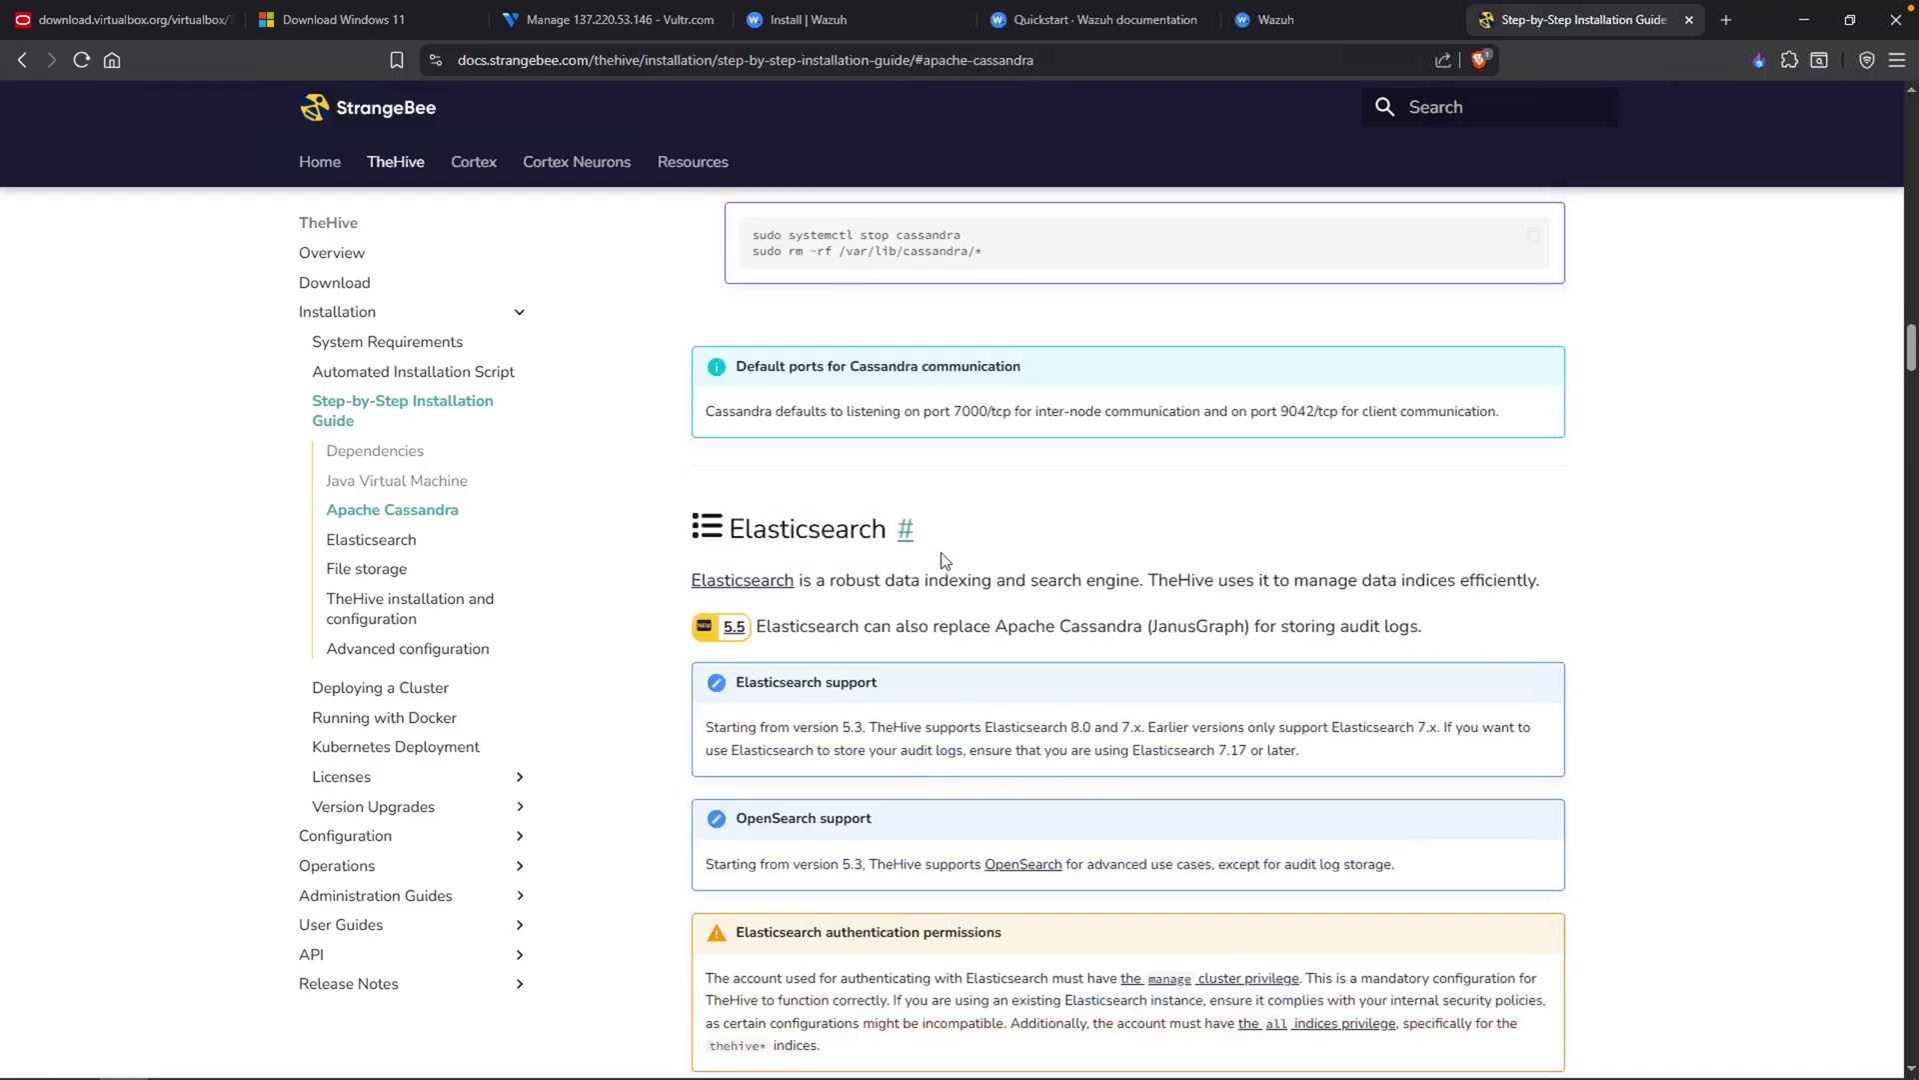
pyautogui.scroll(-7, 973, 570)
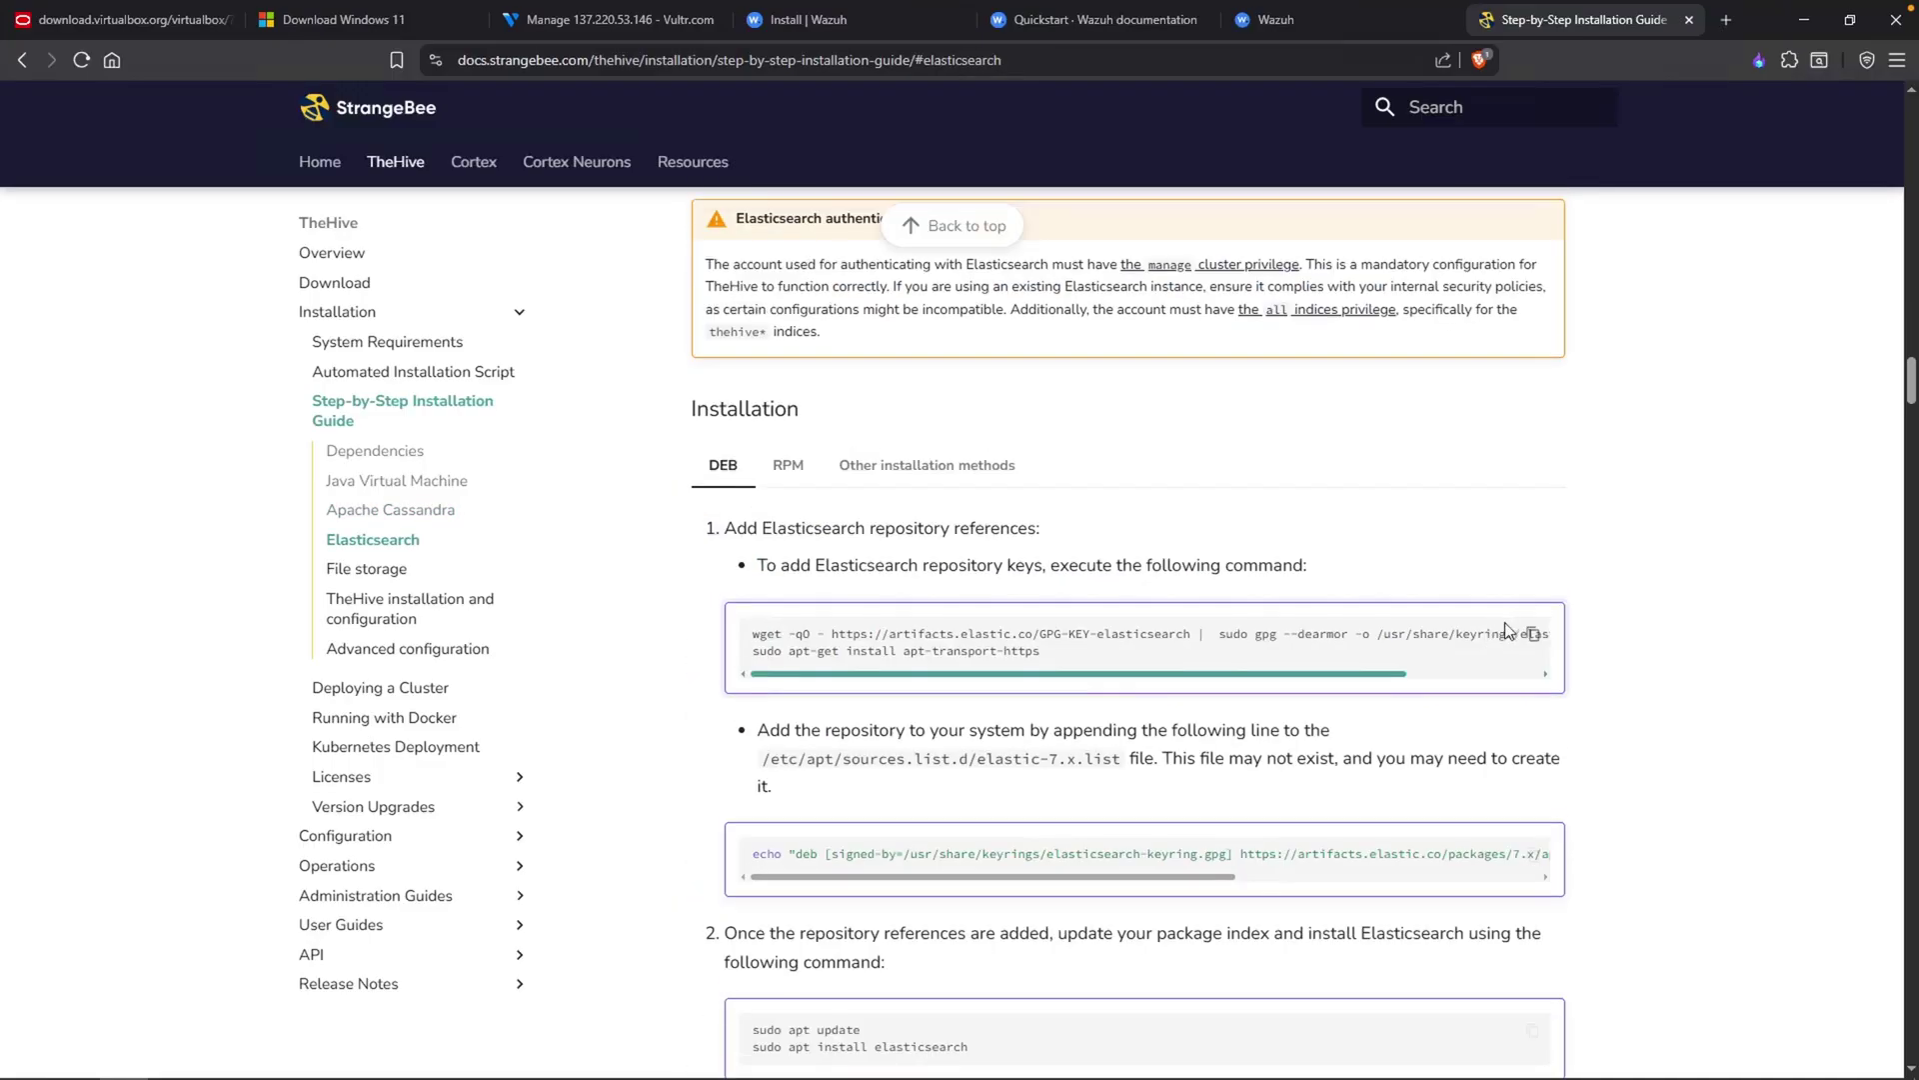
pyautogui.click(1528, 628)
pyautogui.hotkey('alt', 'Tab')
pyautogui.rightClick(716, 662)
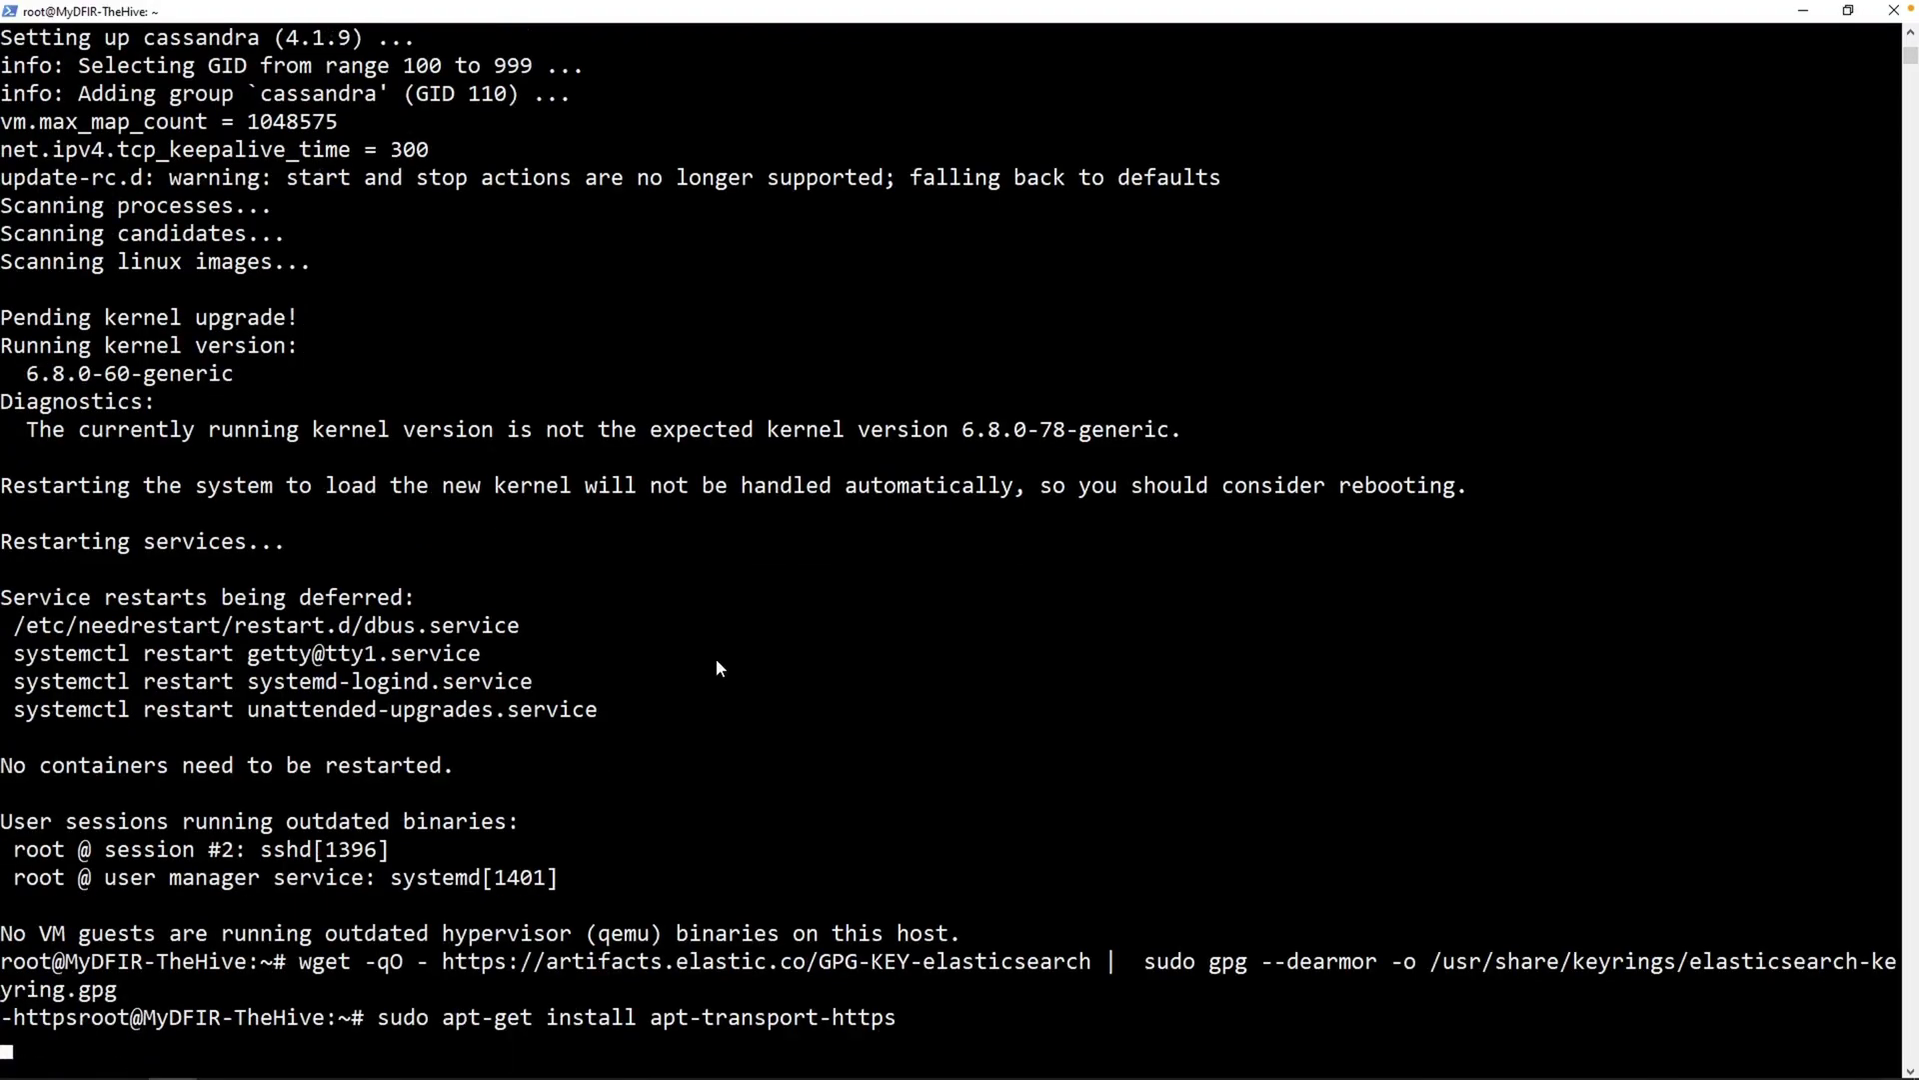
# Copy the guide's echo command for the Elasticsearch repository, run it to write /etc/apt/sources.list.d/elastic-7.x.list, and return to the guide
pyautogui.hotkey('alt', 'Tab')
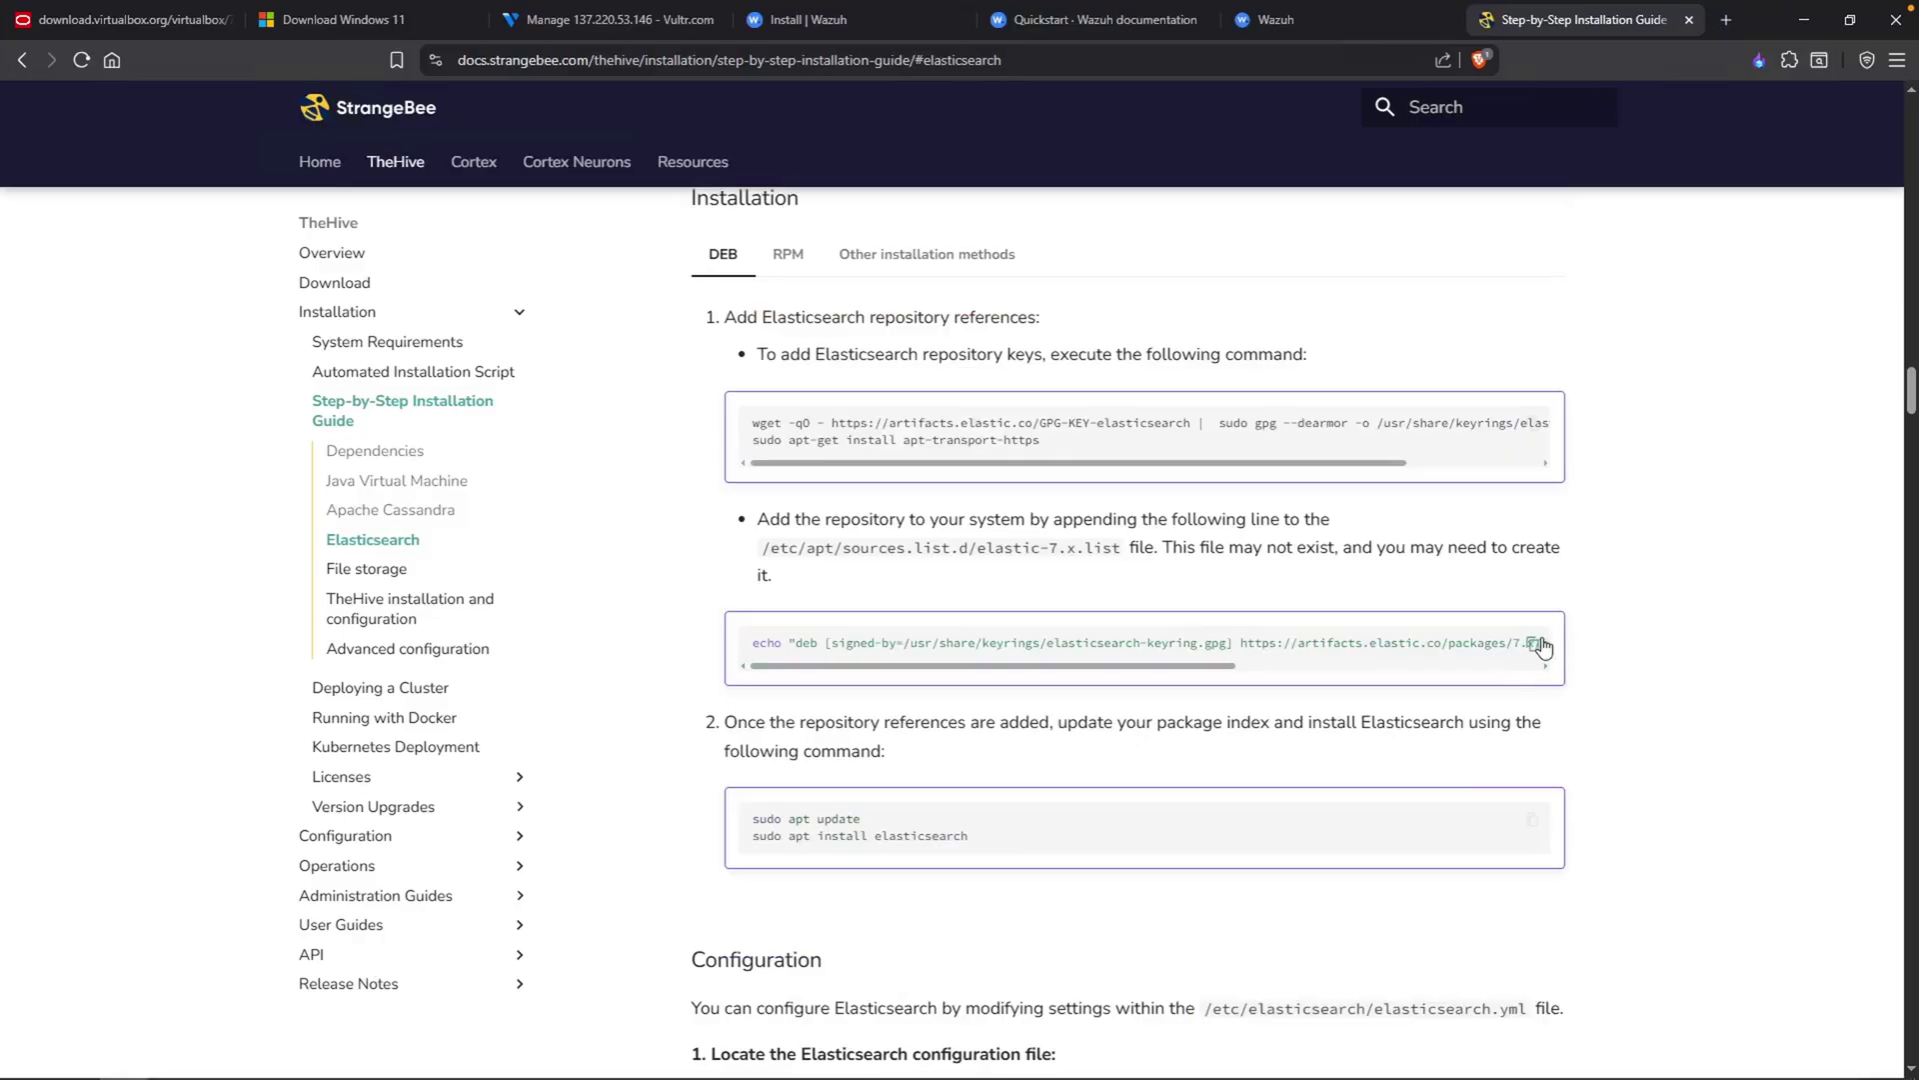
pyautogui.click(1540, 645)
pyautogui.hotkey('alt', 'Tab')
pyautogui.rightClick(631, 897)
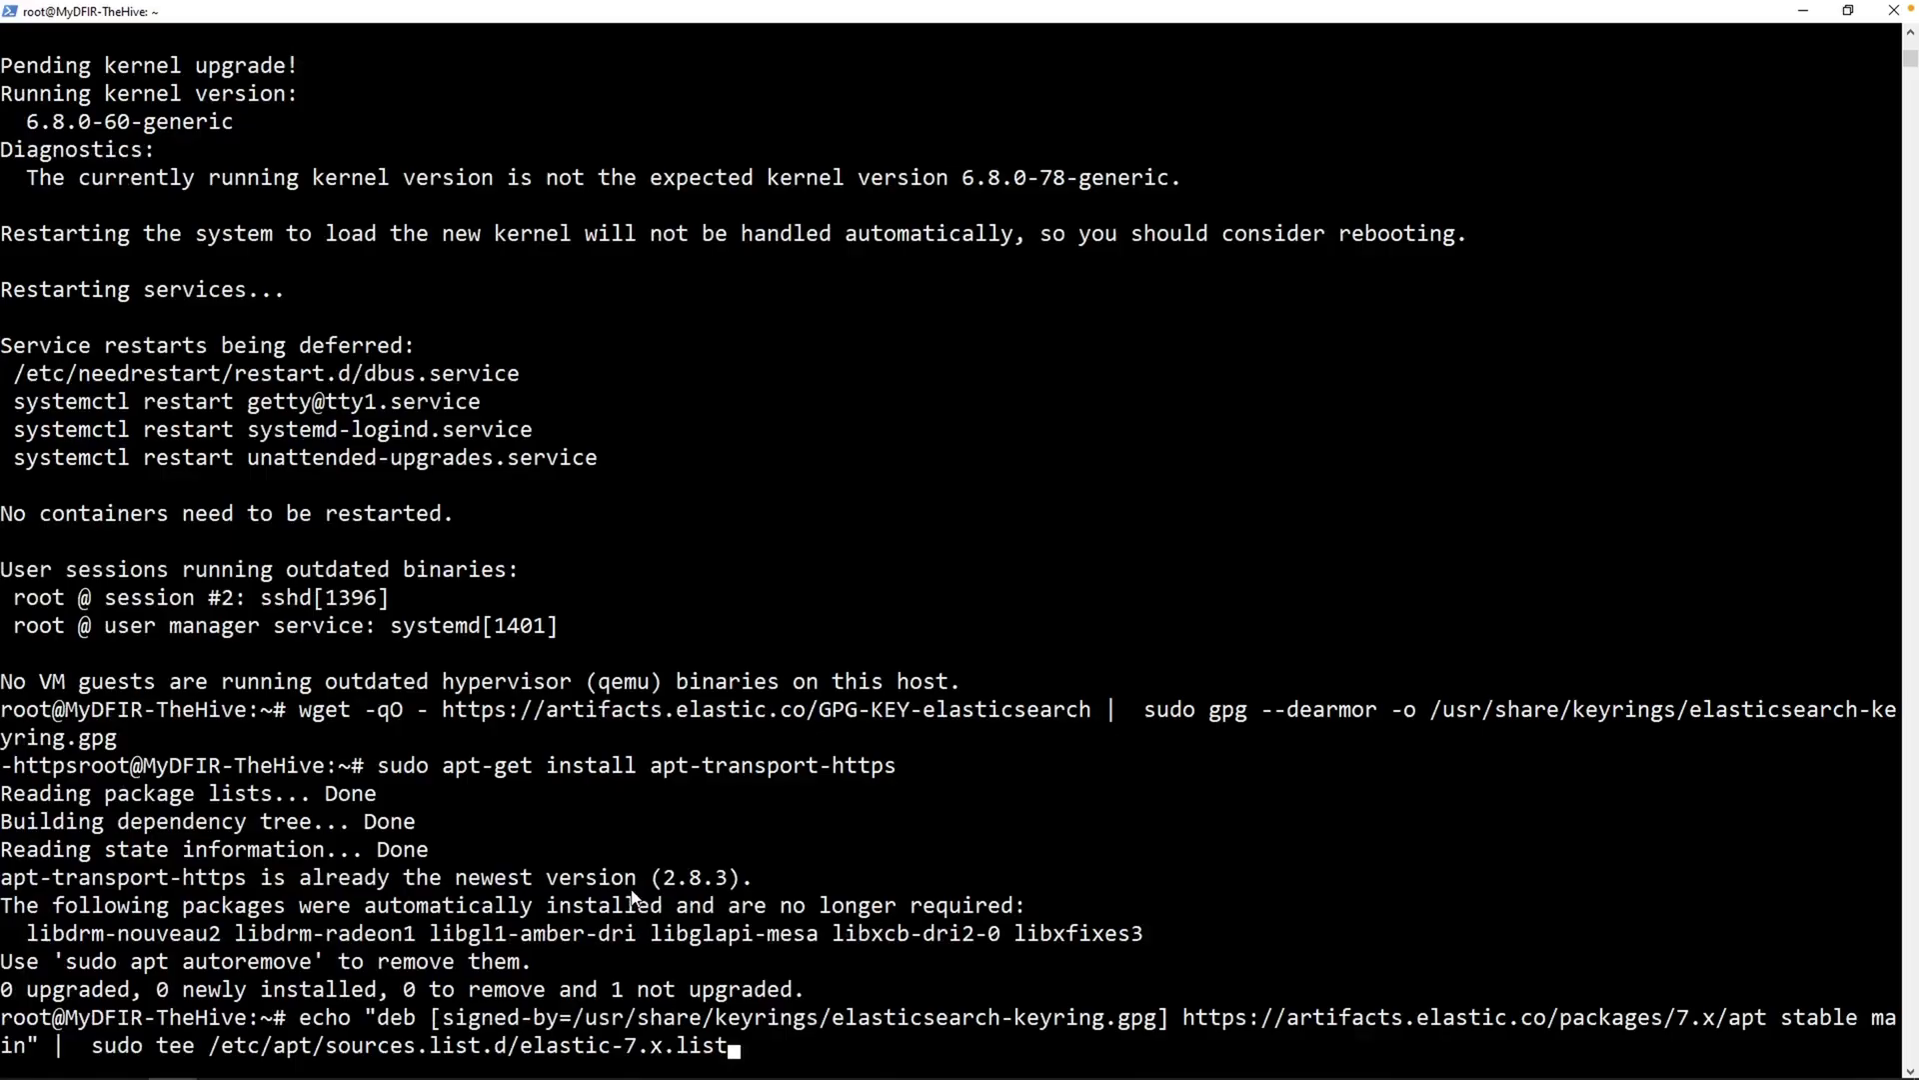
pyautogui.press('Return')
pyautogui.hotkey('alt', 'Tab')
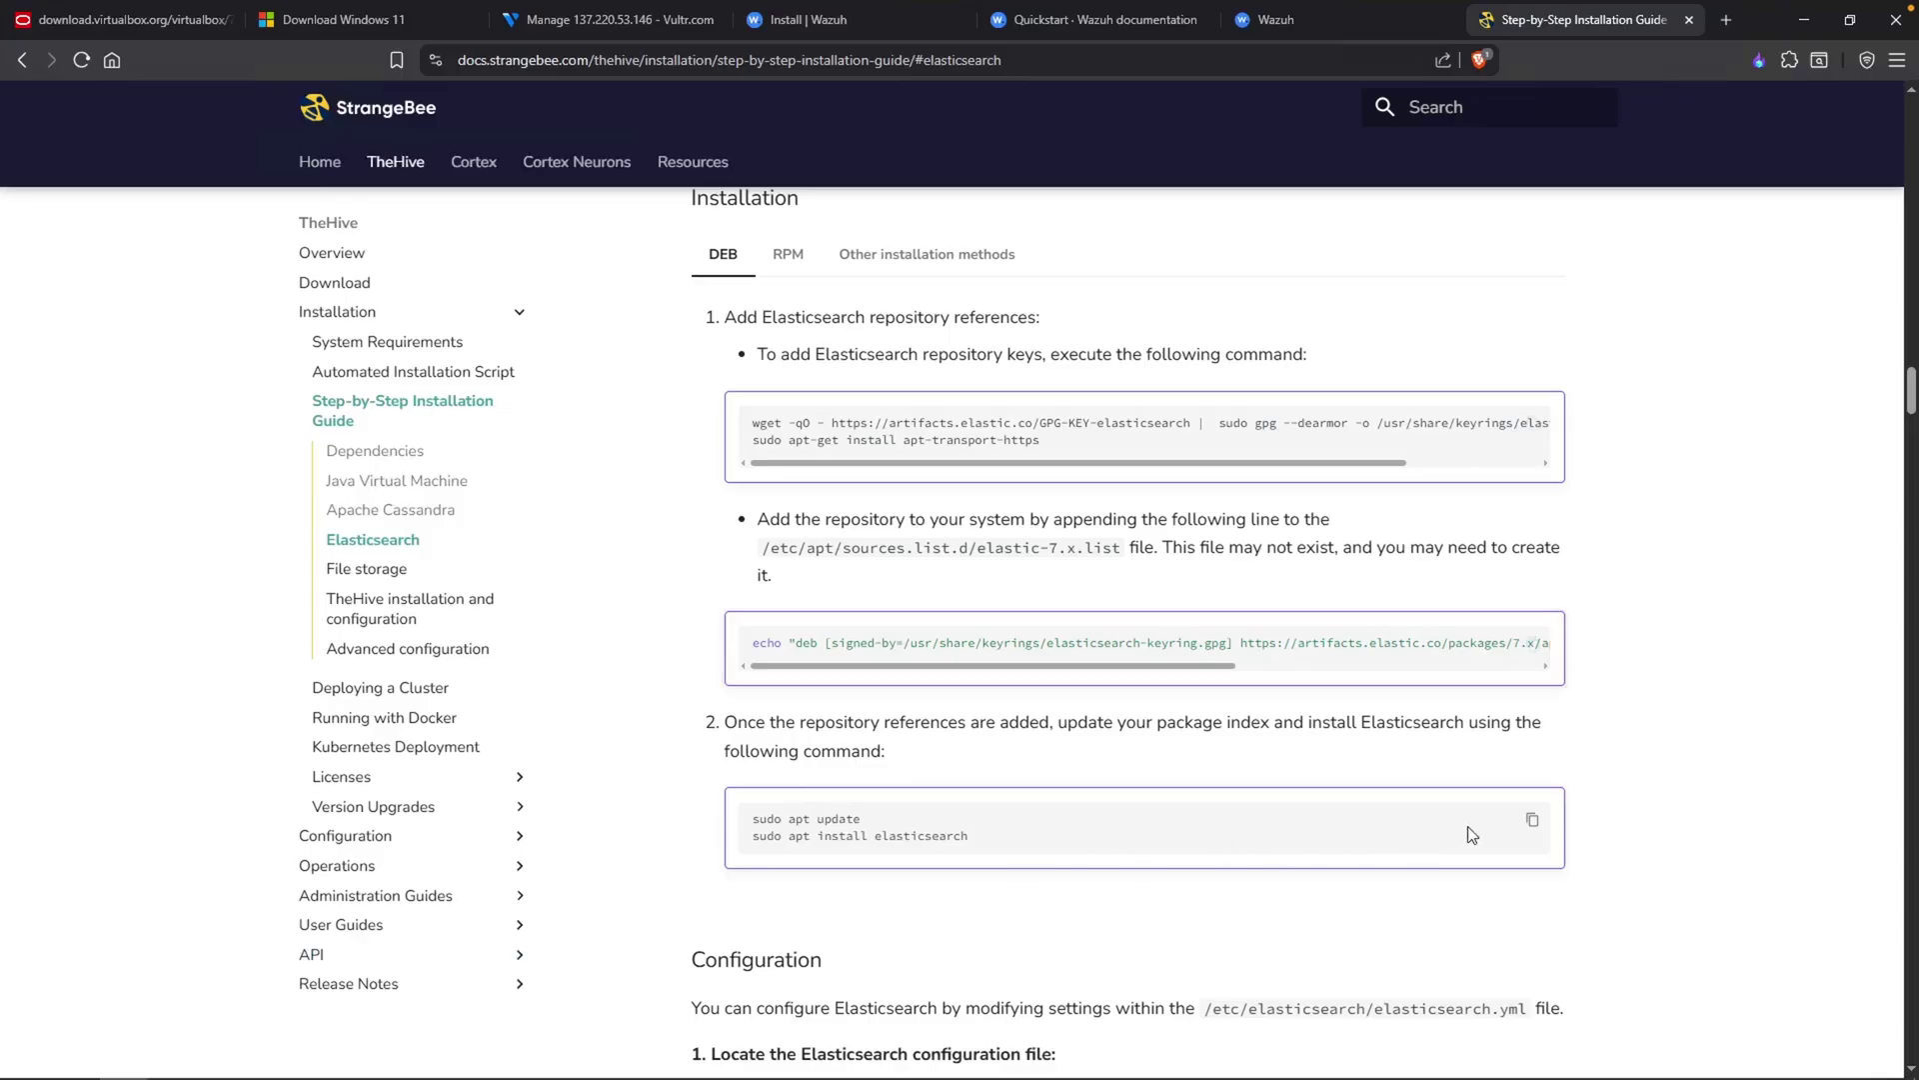
# Copy the guide's Elasticsearch update and install commands, run sudo apt update in the MyDFIR-TheHive terminal, and run apt upgrade -y
pyautogui.click(1532, 824)
pyautogui.hotkey('alt', 'Tab')
pyautogui.rightClick(537, 458)
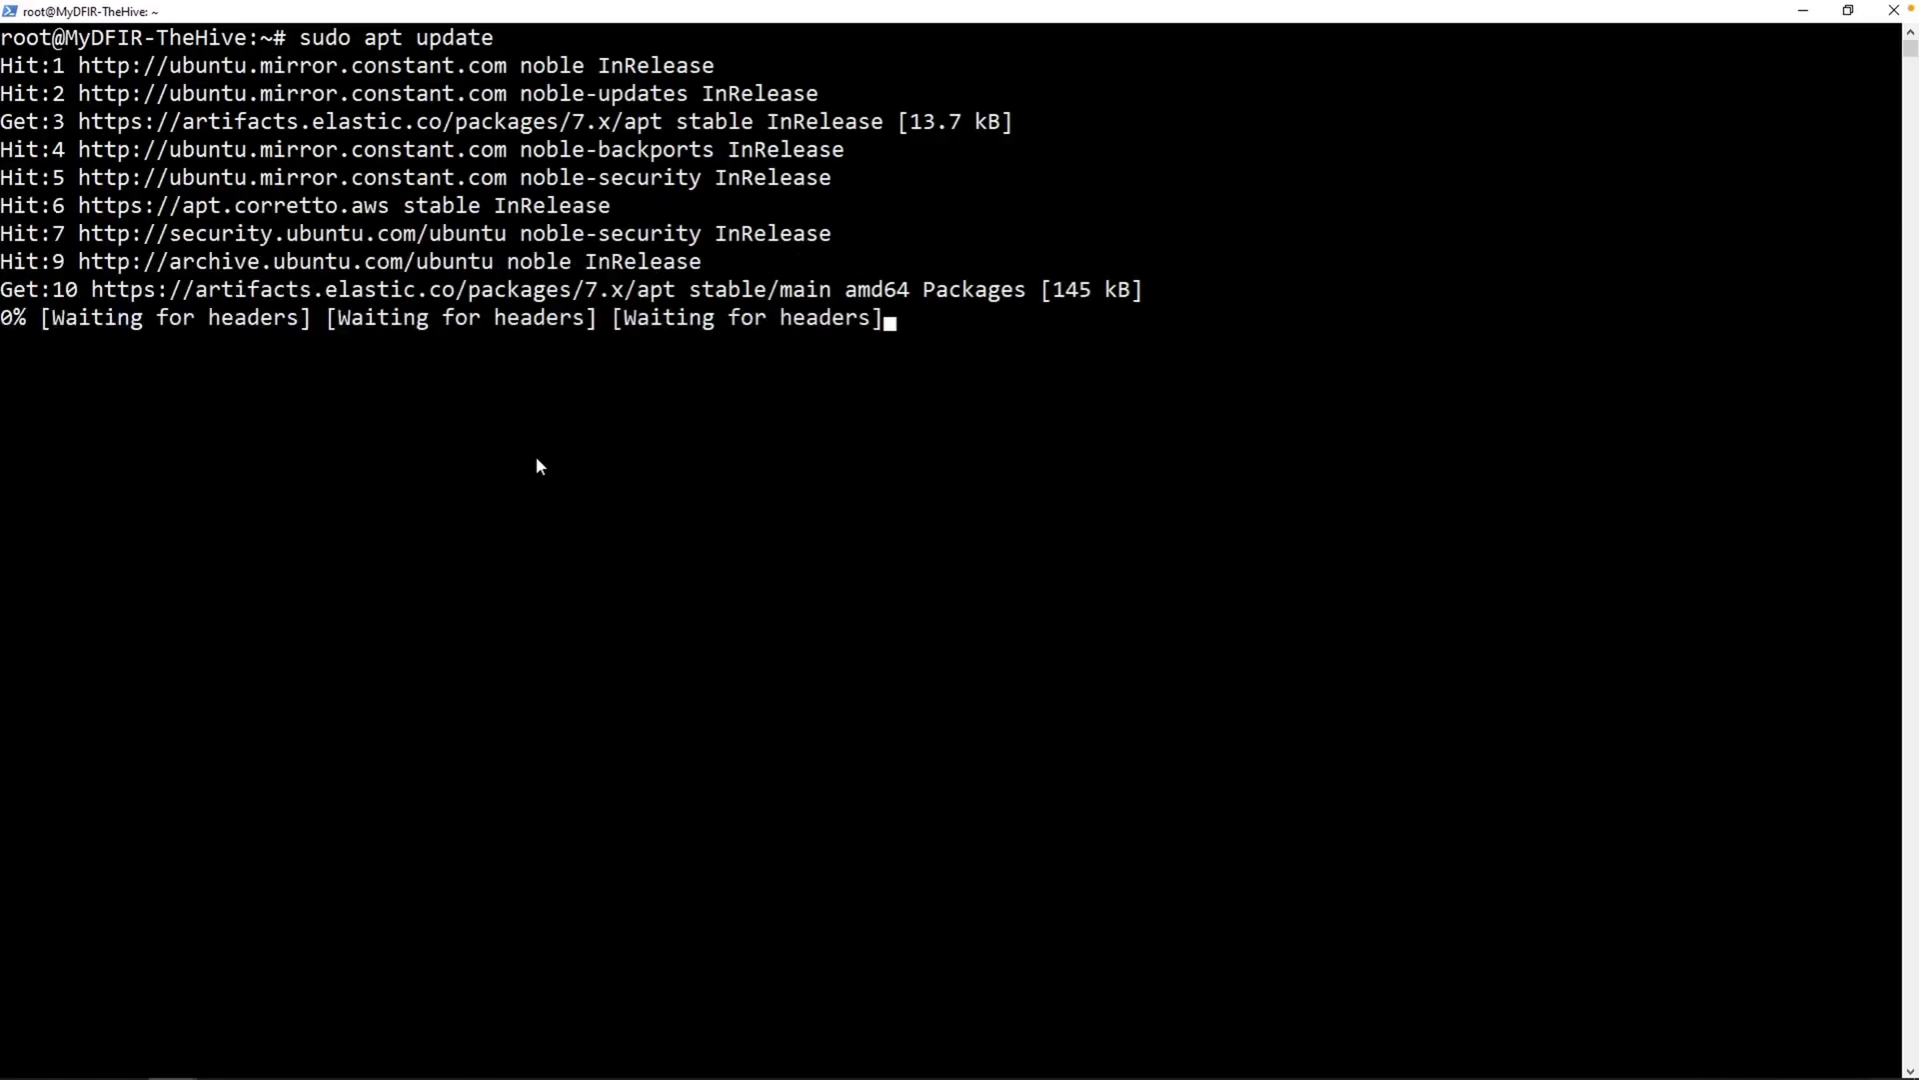
pyautogui.click(76, 628)
pyautogui.click(344, 655)
pyautogui.write('apt upgrade -y')
pyautogui.press('Return')
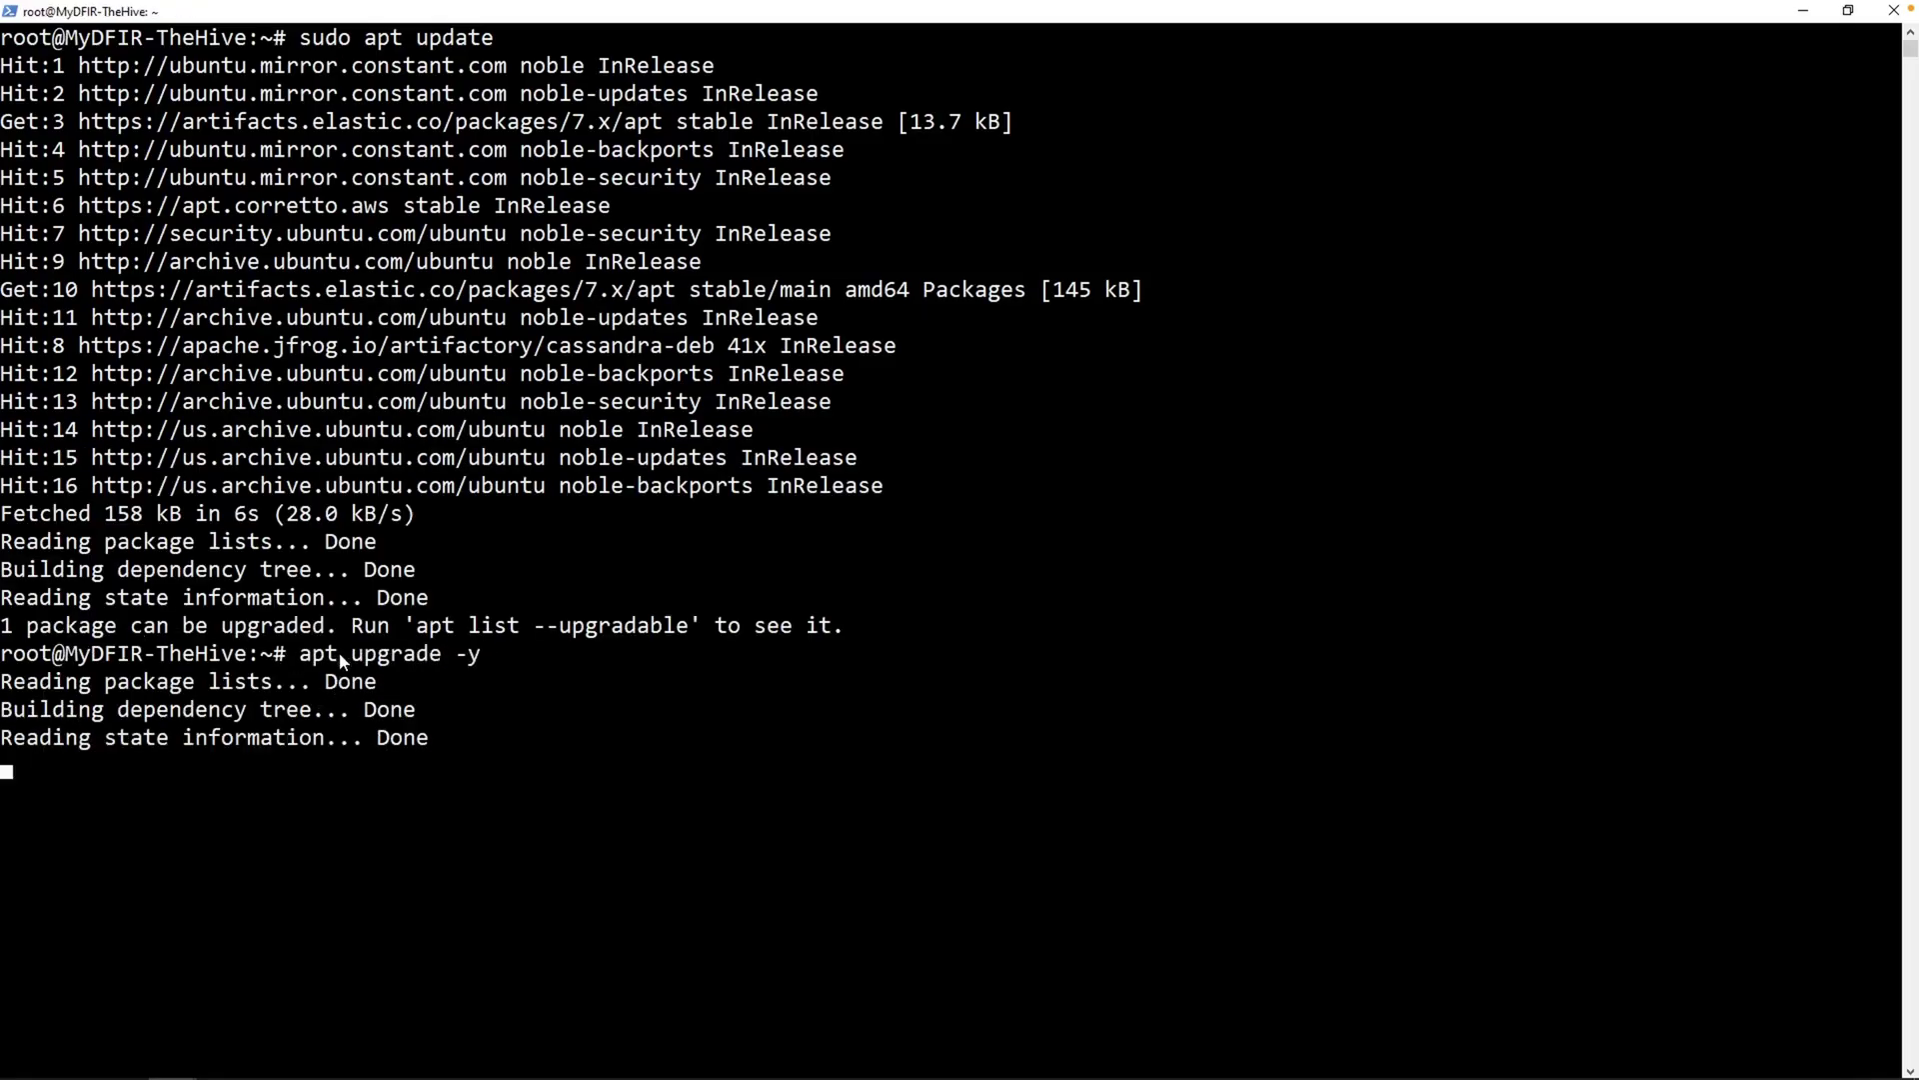
# Copy the guide's Wget commands for the TheHive 5.5.7-1 DEB package, checksum and signature files, and run them in the MyDFIR-TheHive terminal
pyautogui.hotkey('alt', 'Tab')
pyautogui.scroll(-6, 1096, 815)
pyautogui.scroll(-15, 1097, 815)
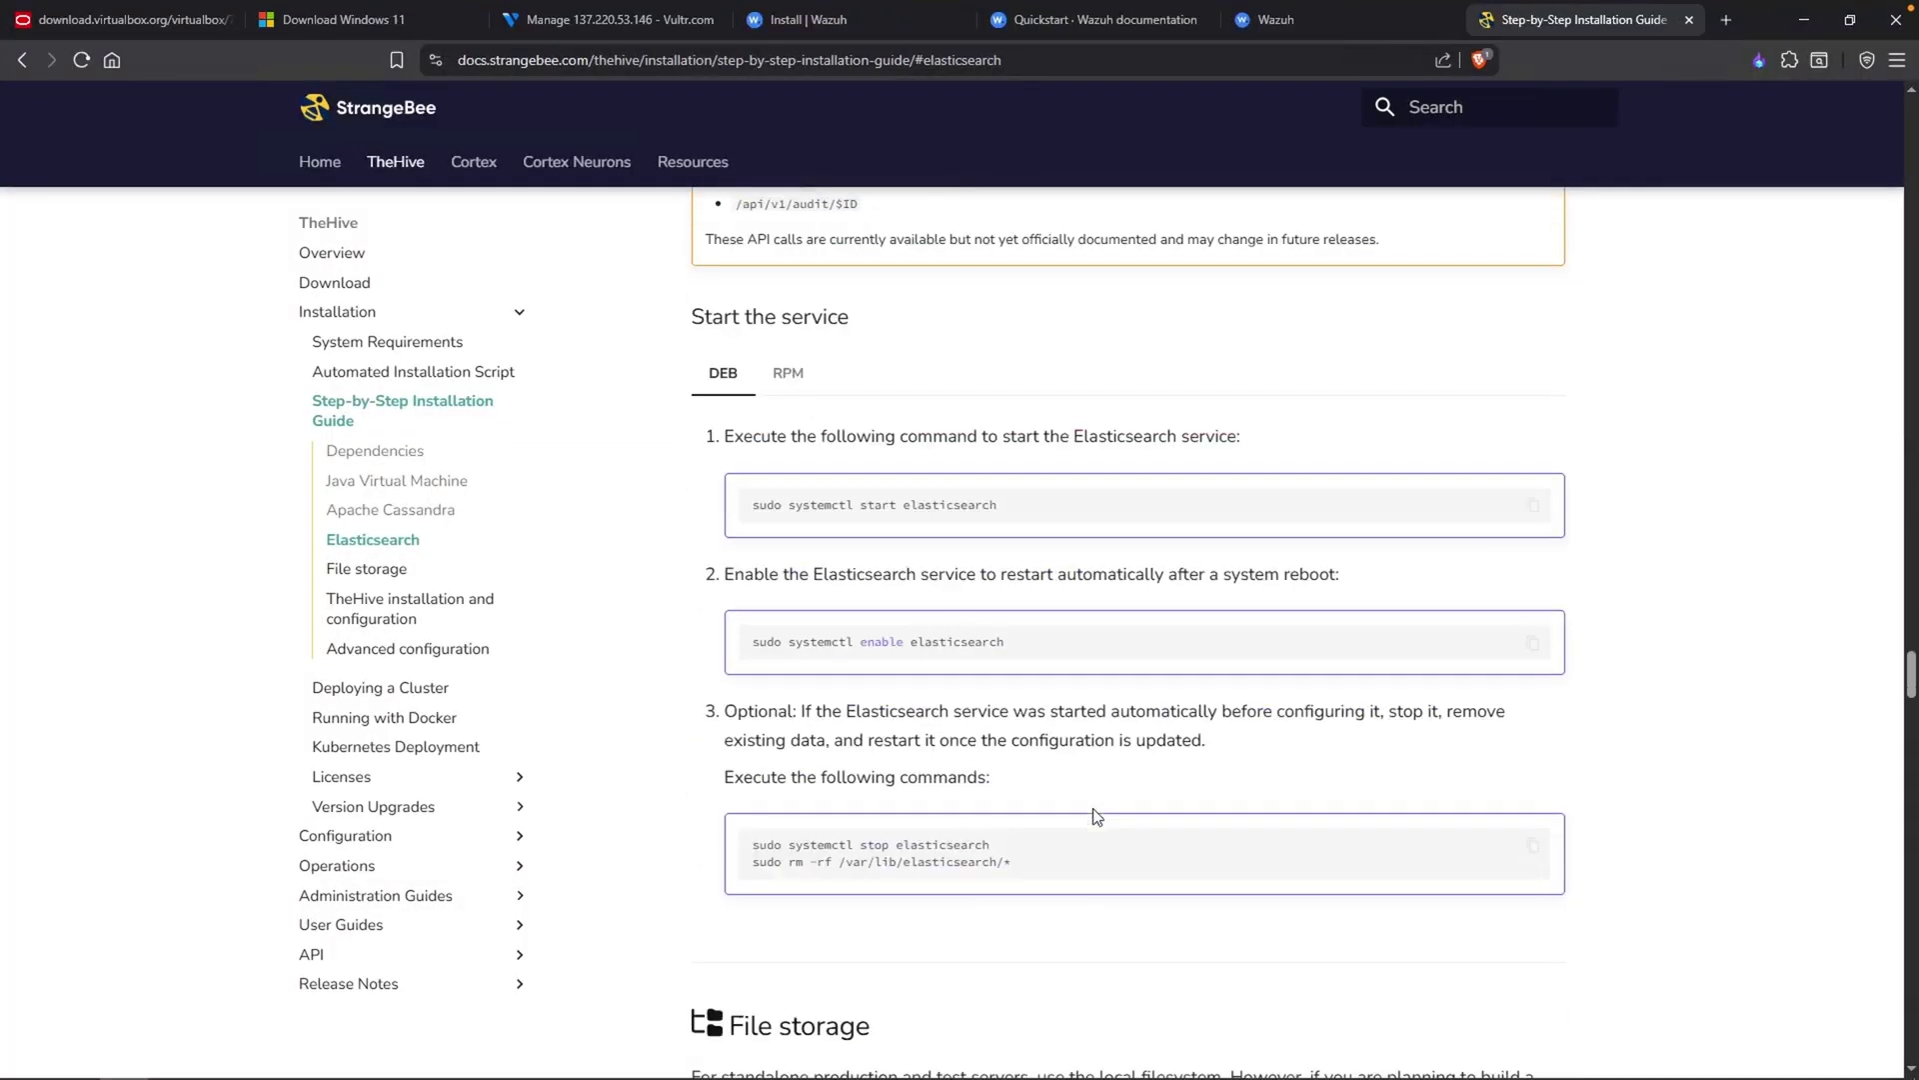
pyautogui.scroll(-10, 1097, 814)
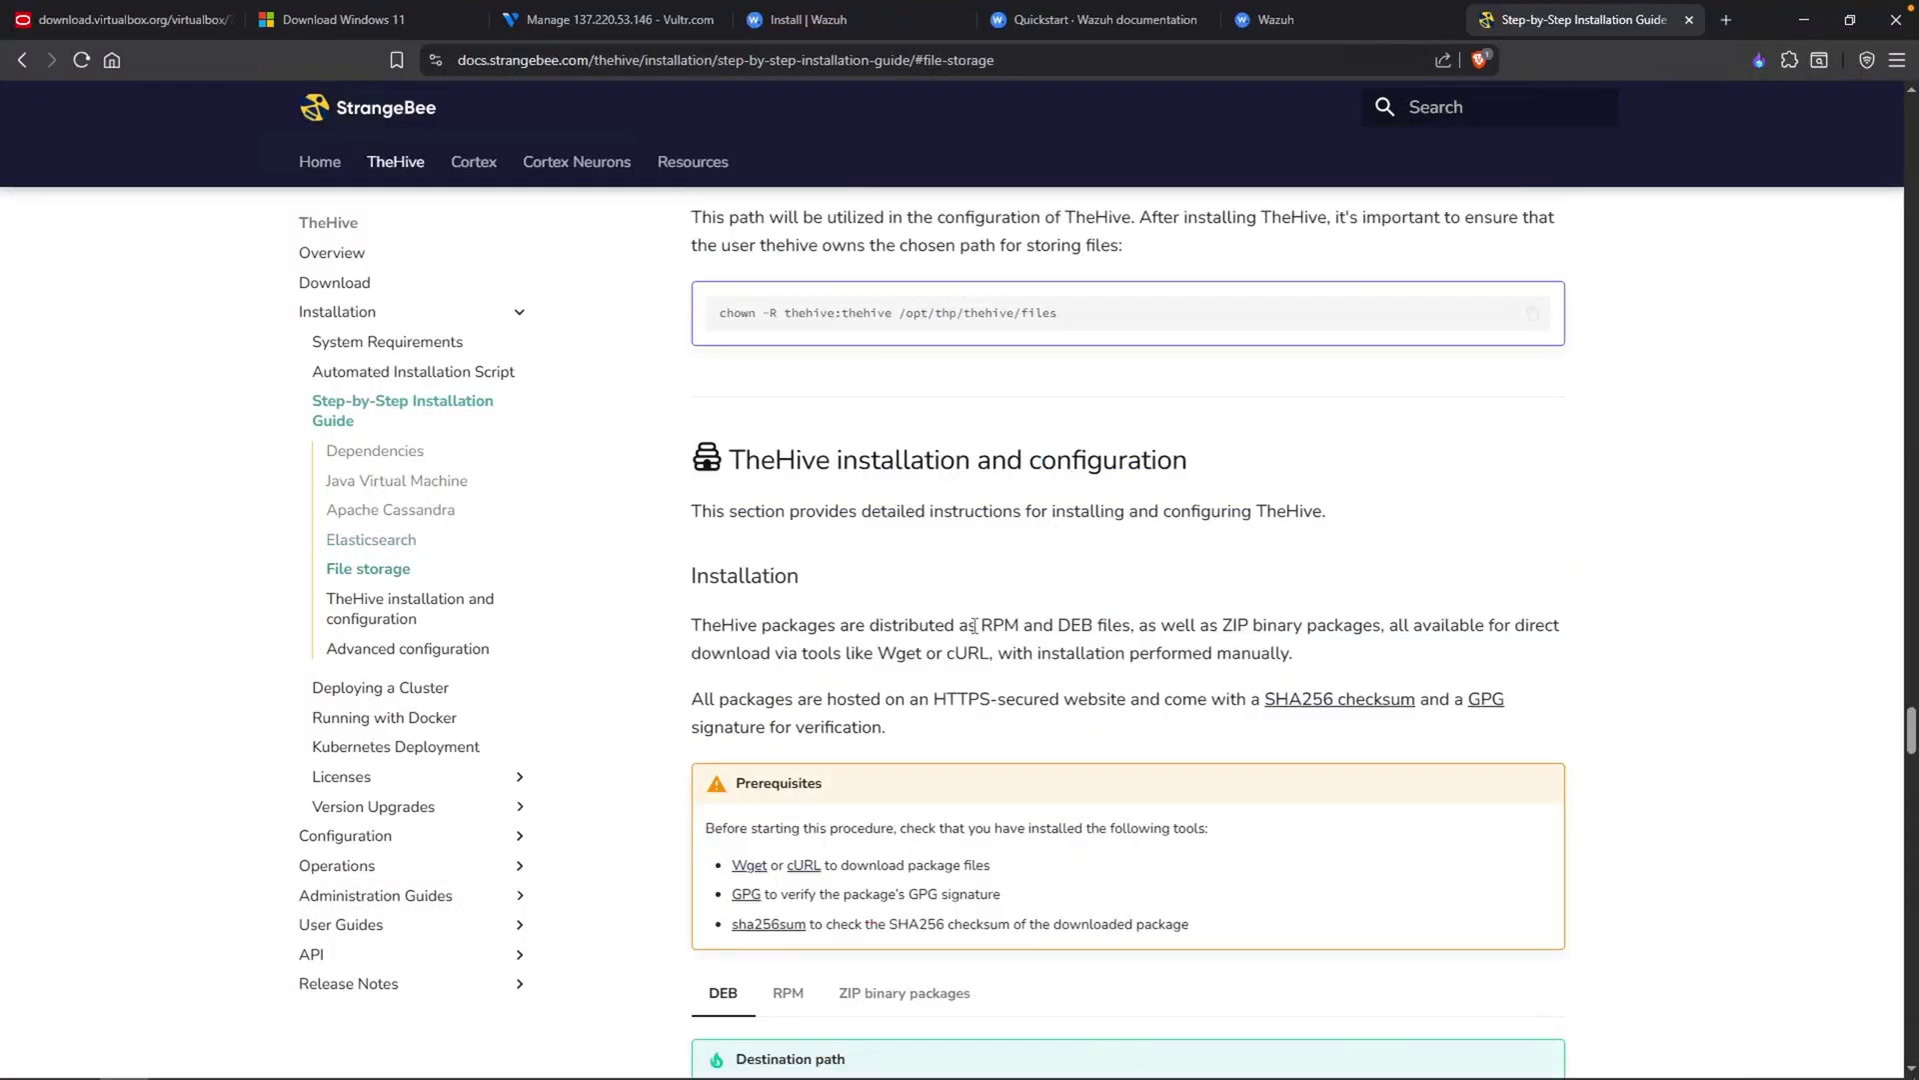
pyautogui.scroll(-6, 974, 626)
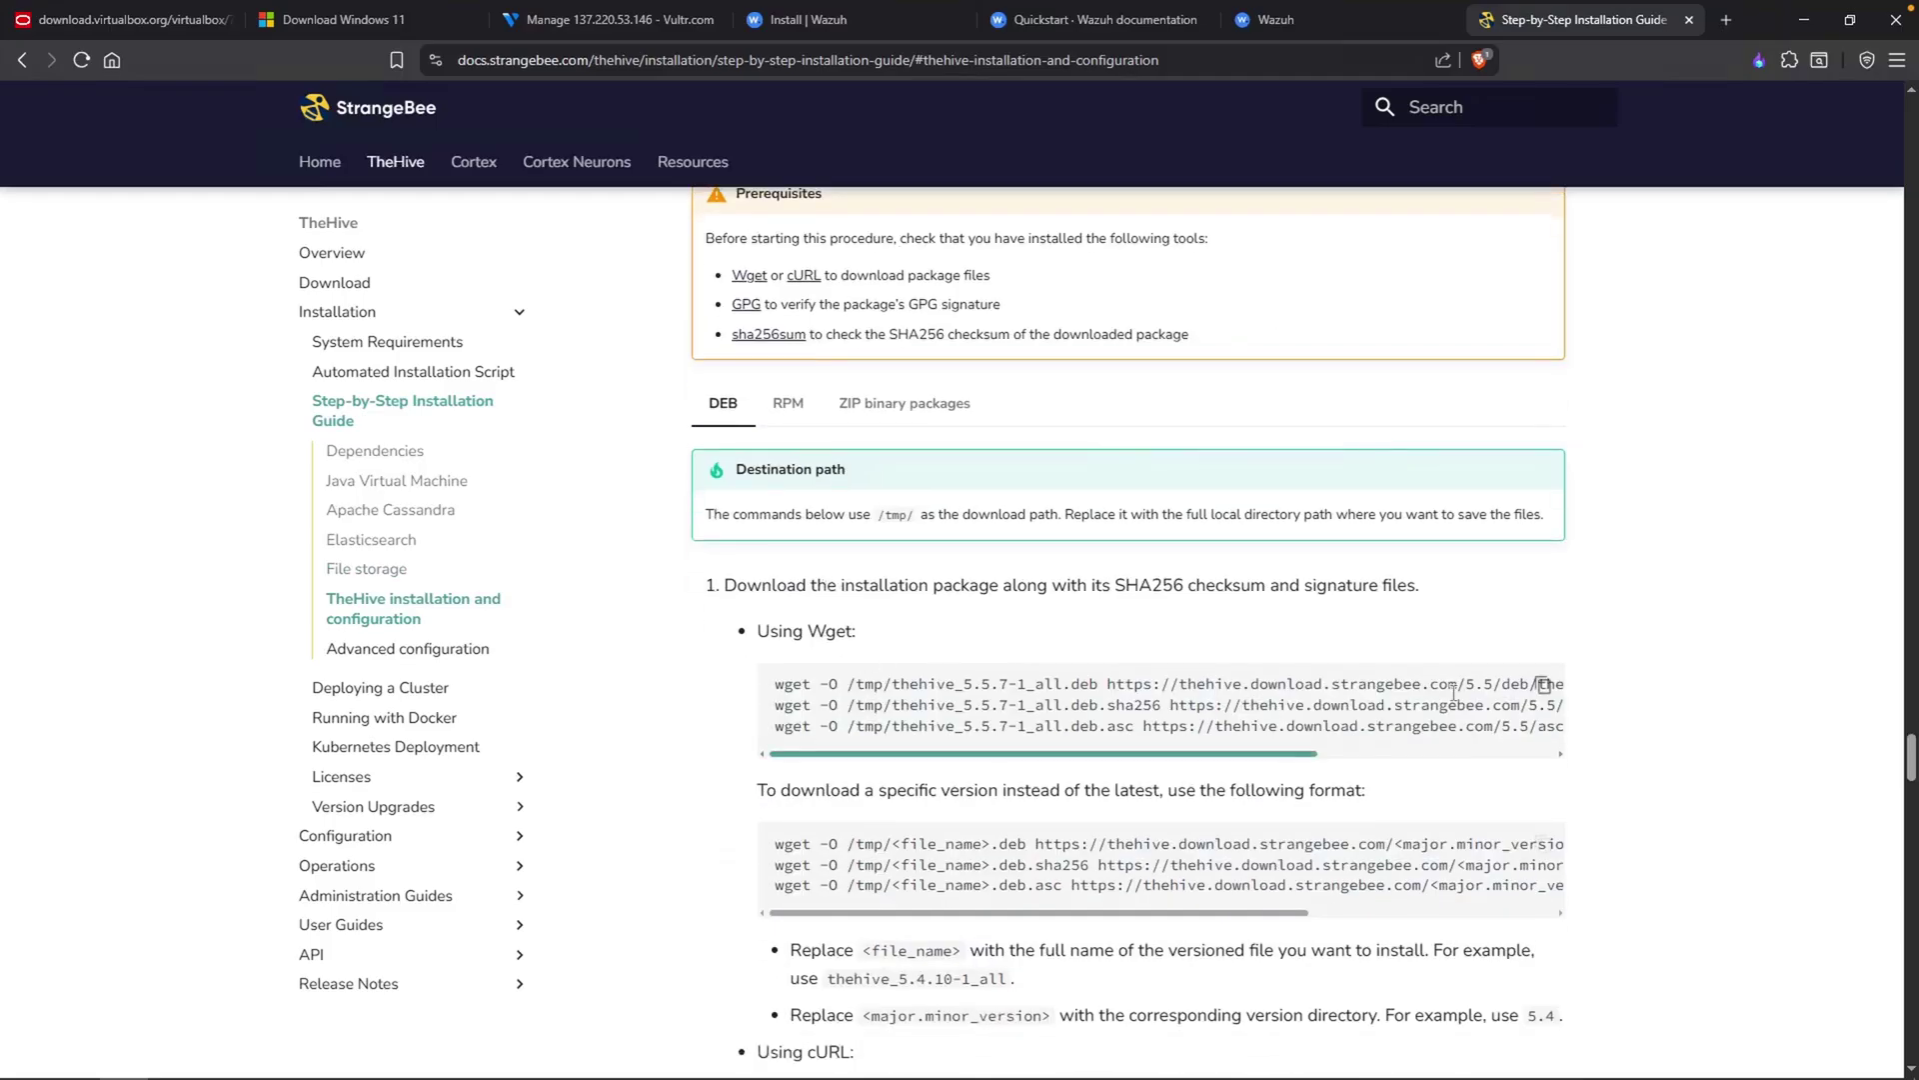
pyautogui.click(1545, 686)
pyautogui.moveTo(835, 632)
pyautogui.mouseDown()
pyautogui.moveTo(797, 632)
pyautogui.moveTo(830, 632)
pyautogui.mouseUp()
pyautogui.click(1545, 685)
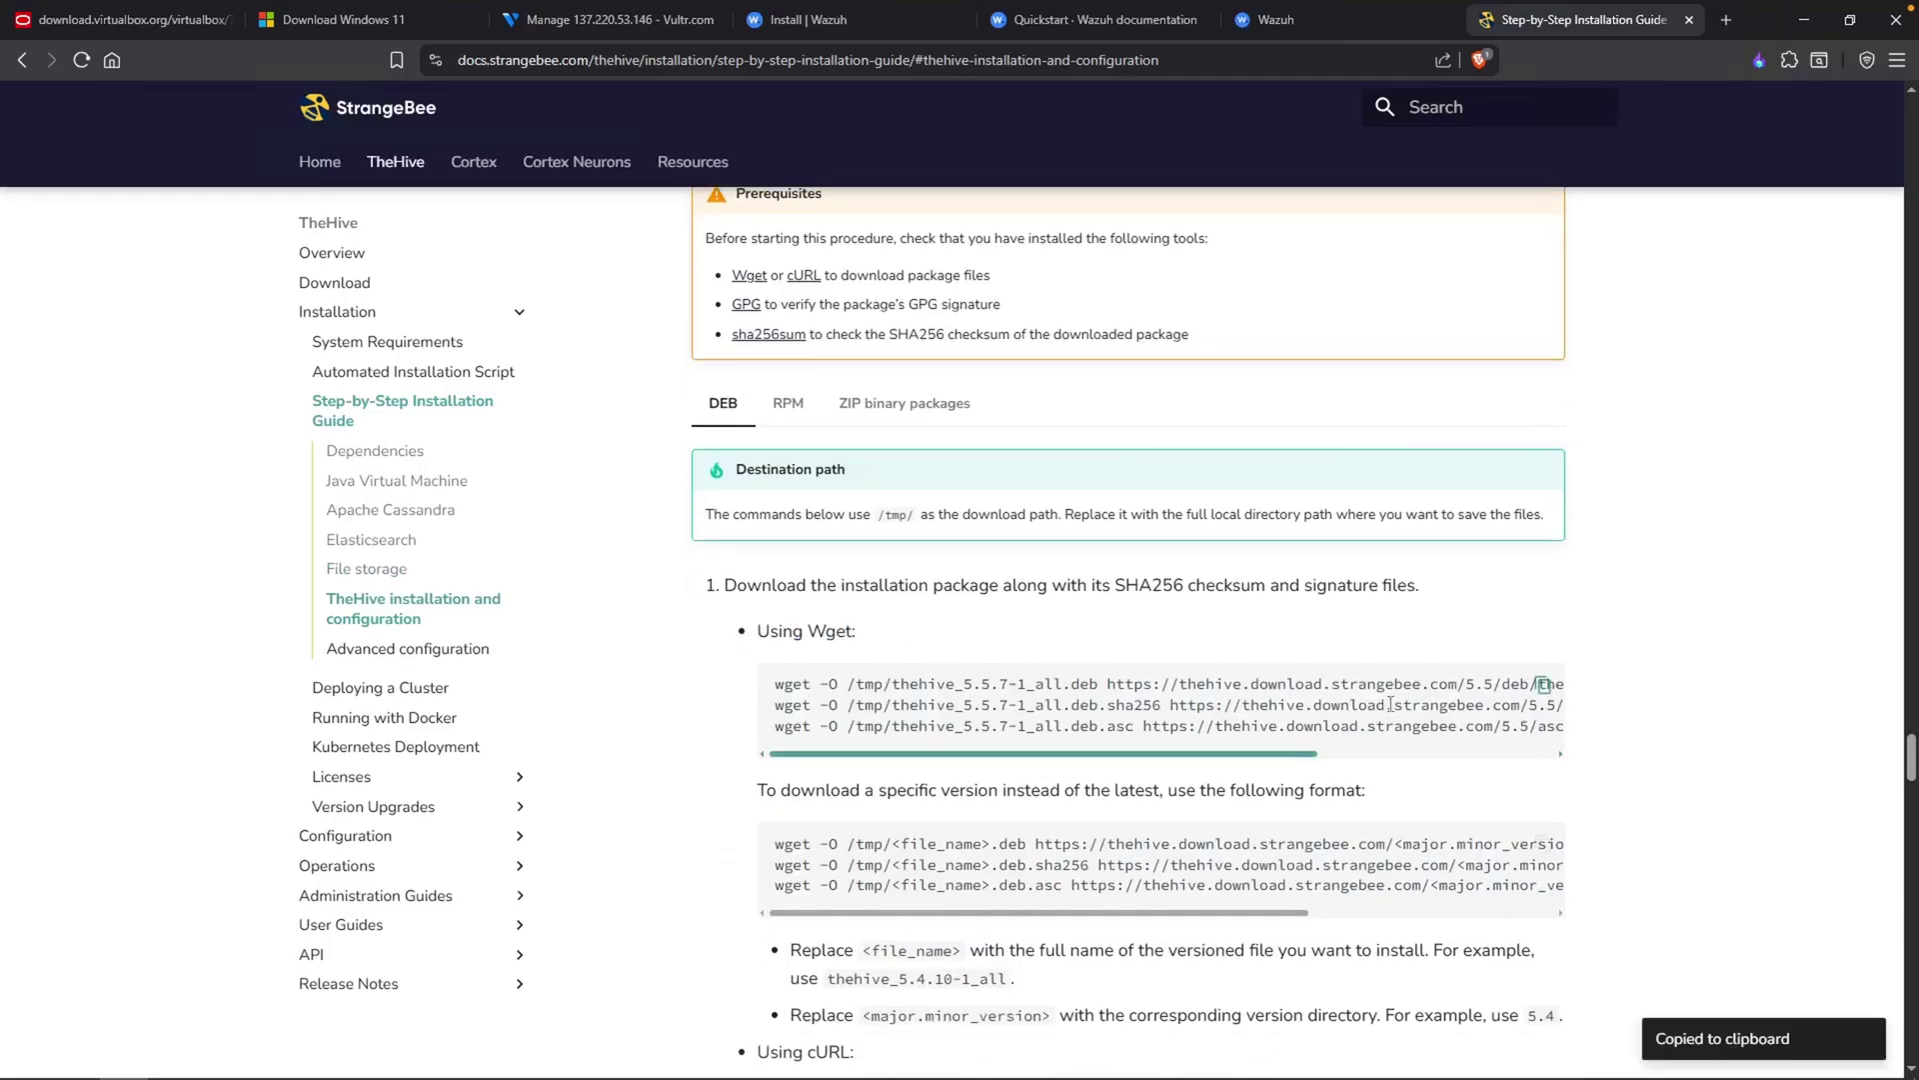
pyautogui.hotkey('alt', 'Tab')
pyautogui.rightClick(680, 684)
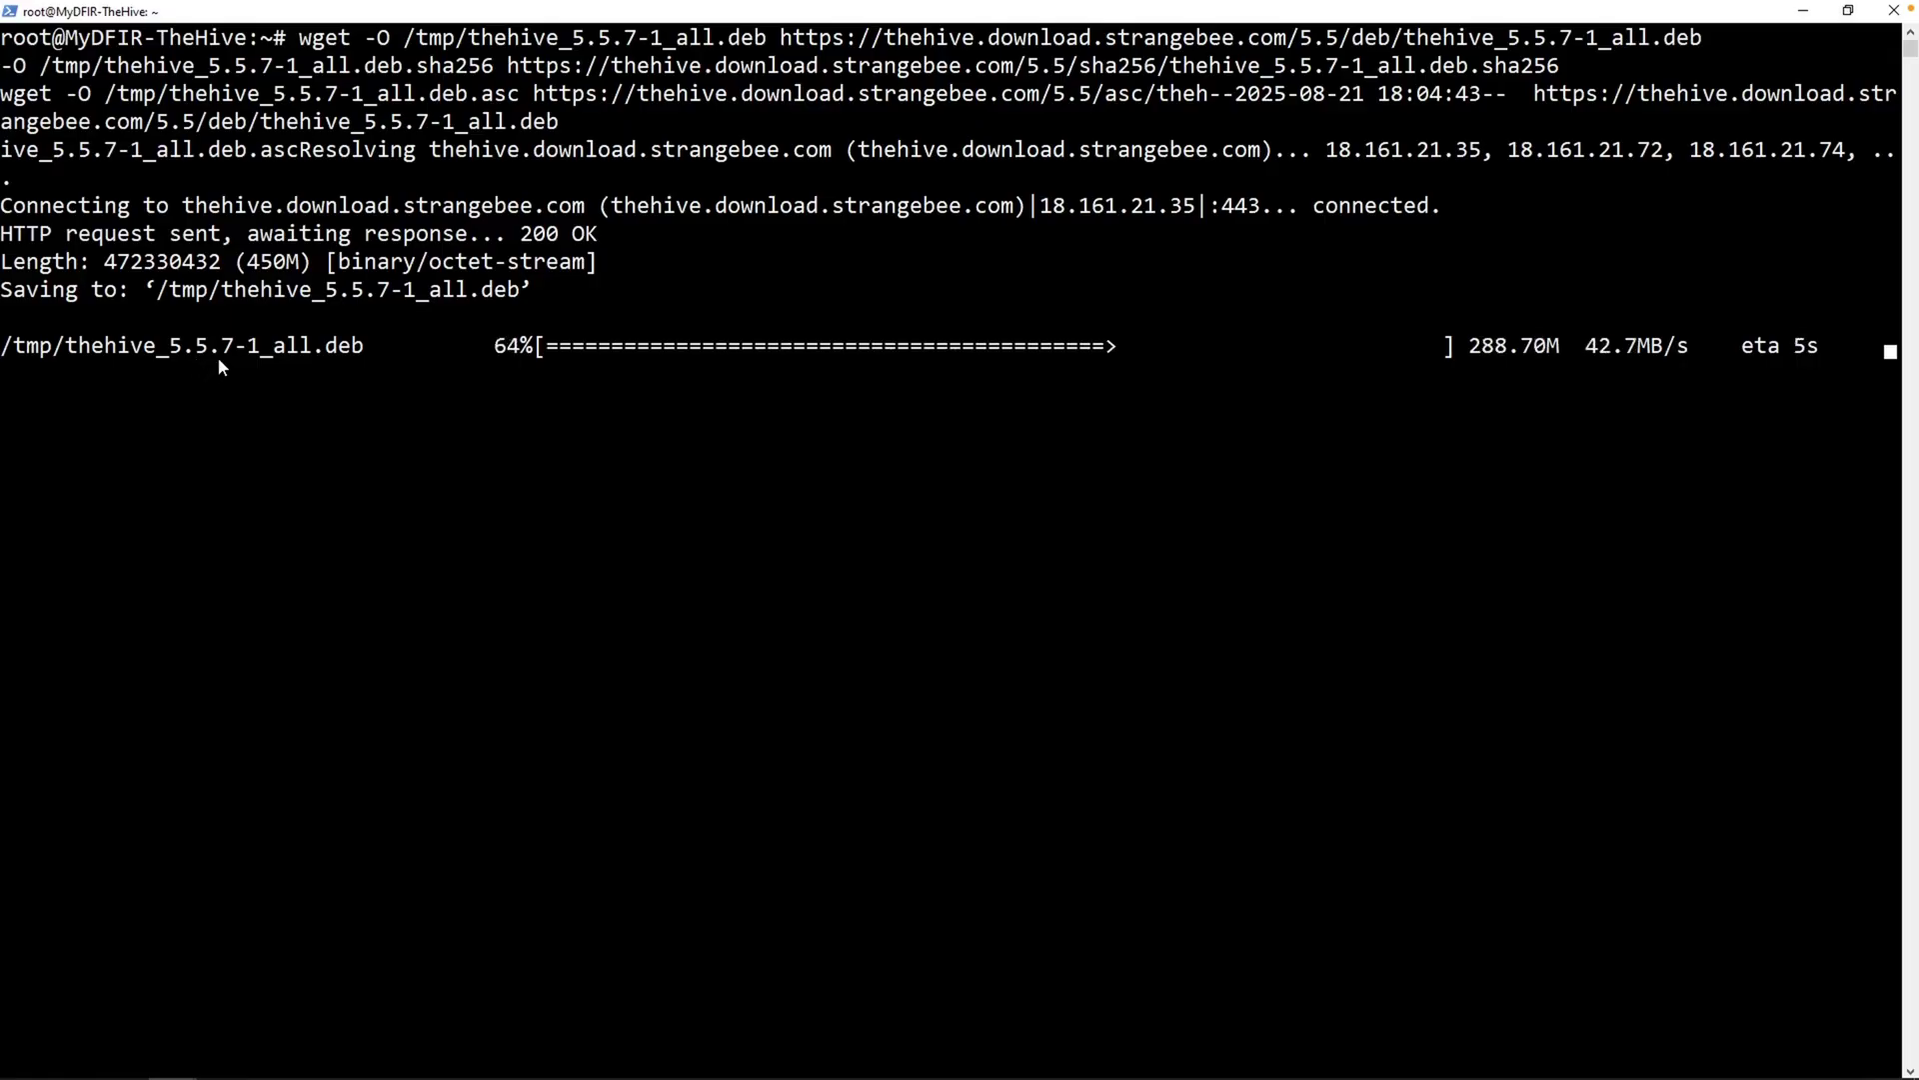
# Copy the guide's apt-get install command for /tmp/thehive_5.5.7-1_all.deb, run it in the MyDFIR-TheHive terminal, and clear the terminal
pyautogui.hotkey('alt', 'Tab')
pyautogui.scroll(-5, 1040, 612)
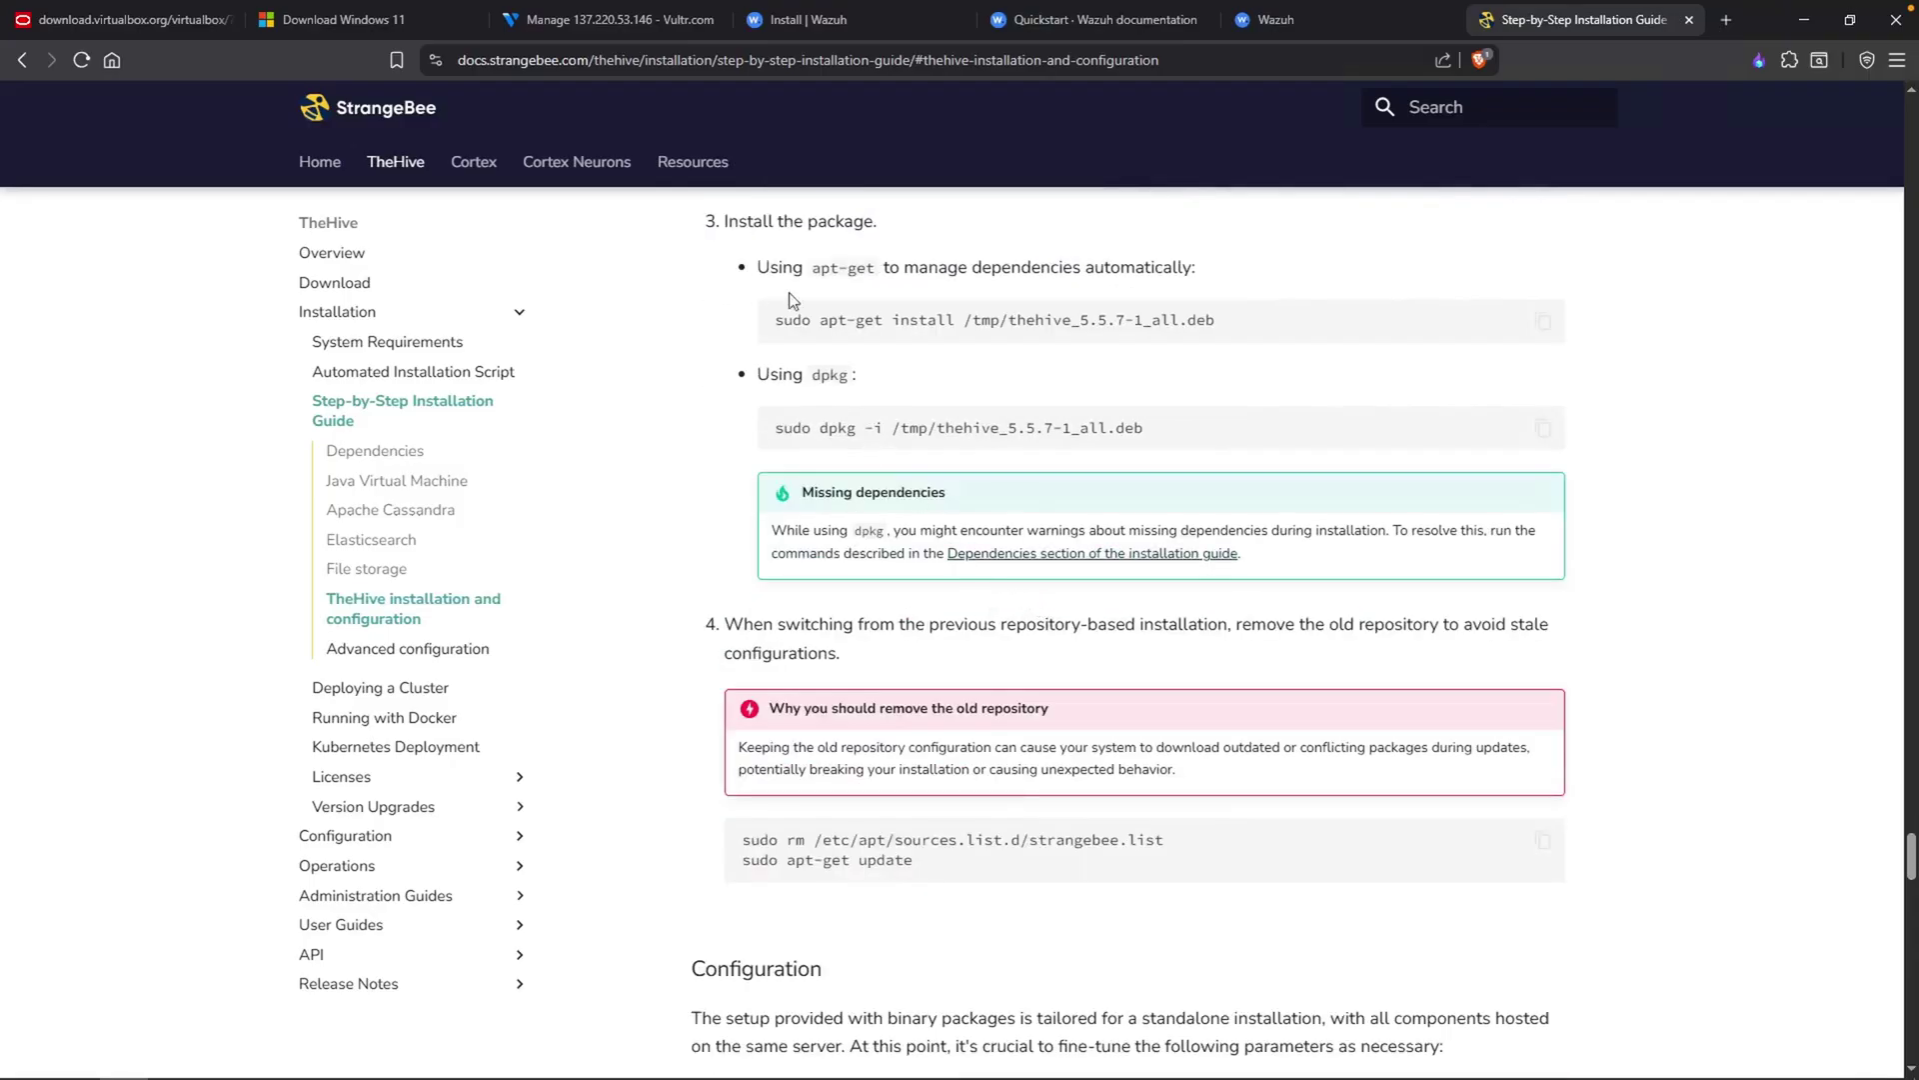
pyautogui.scroll(1, 992, 343)
pyautogui.scroll(1, 1036, 354)
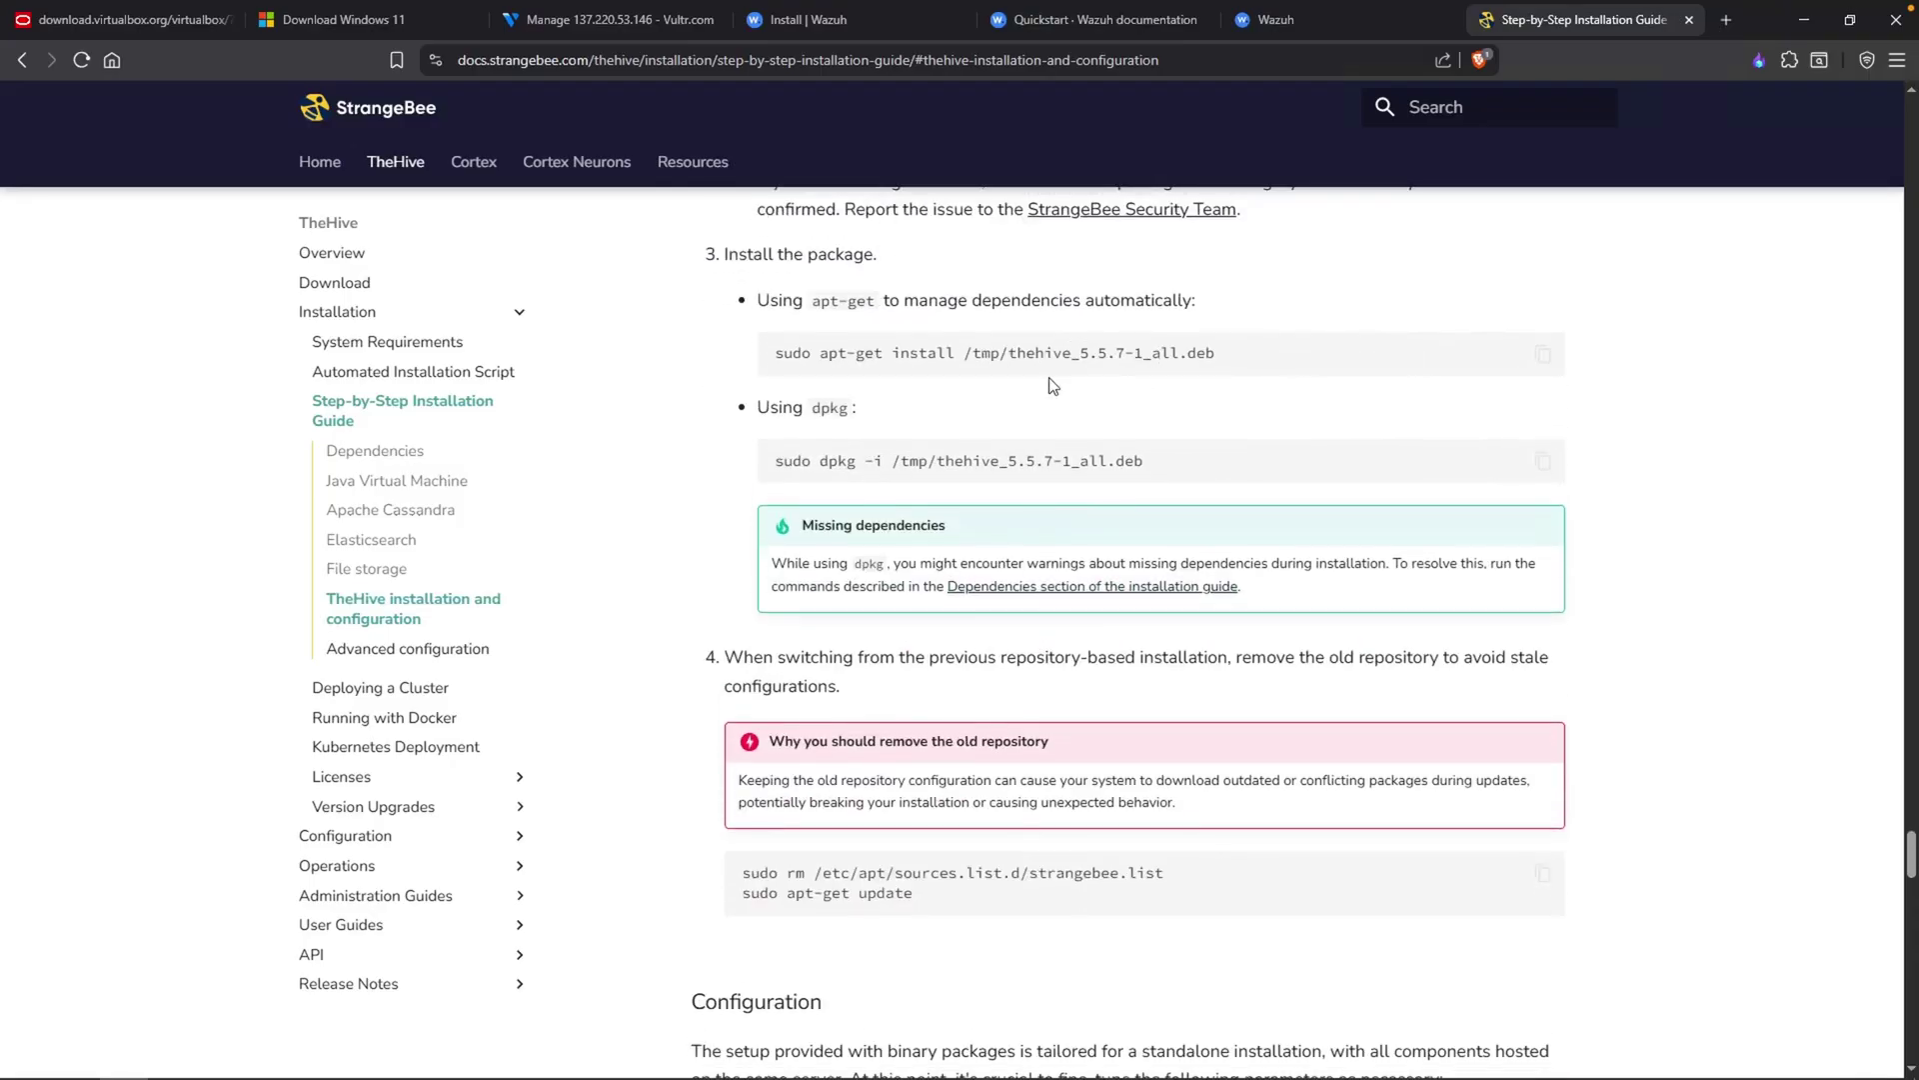
pyautogui.click(1542, 353)
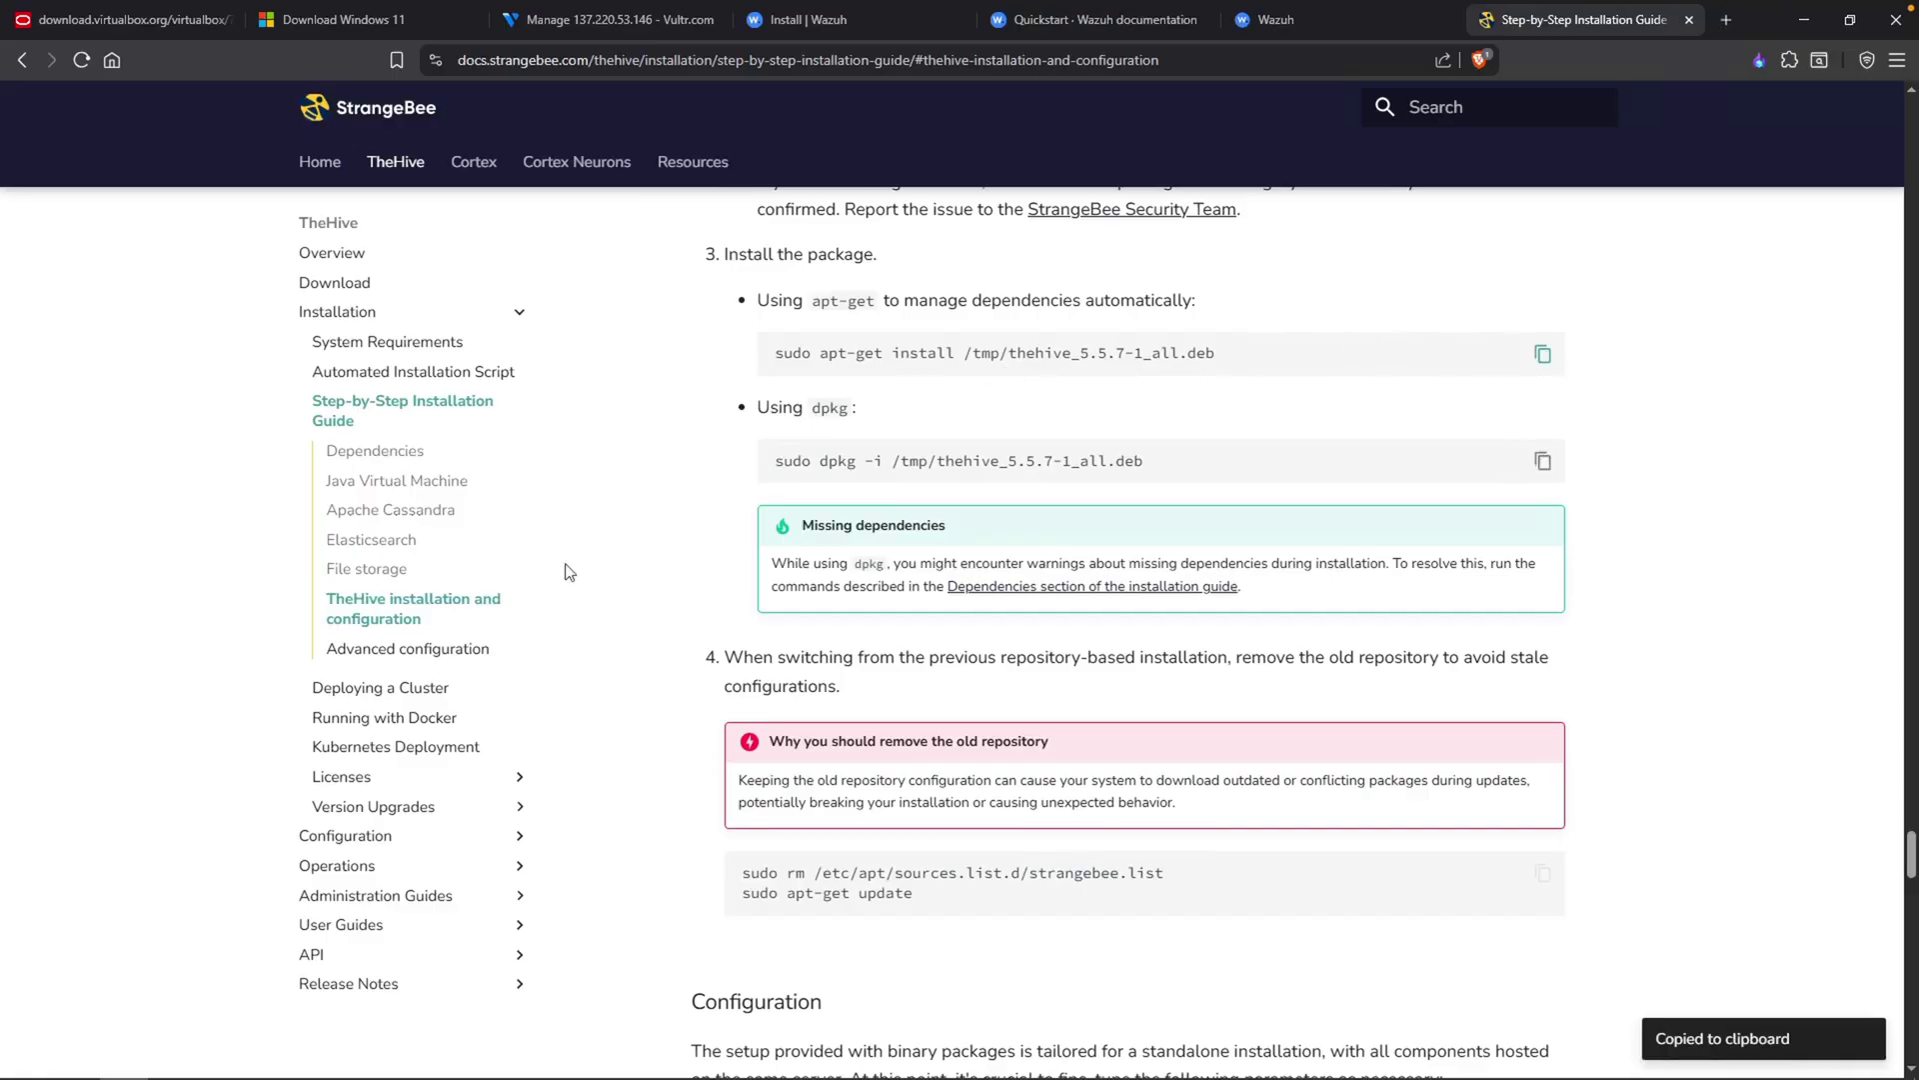
pyautogui.hotkey('alt', 'Tab')
pyautogui.rightClick(874, 955)
pyautogui.press('Return')
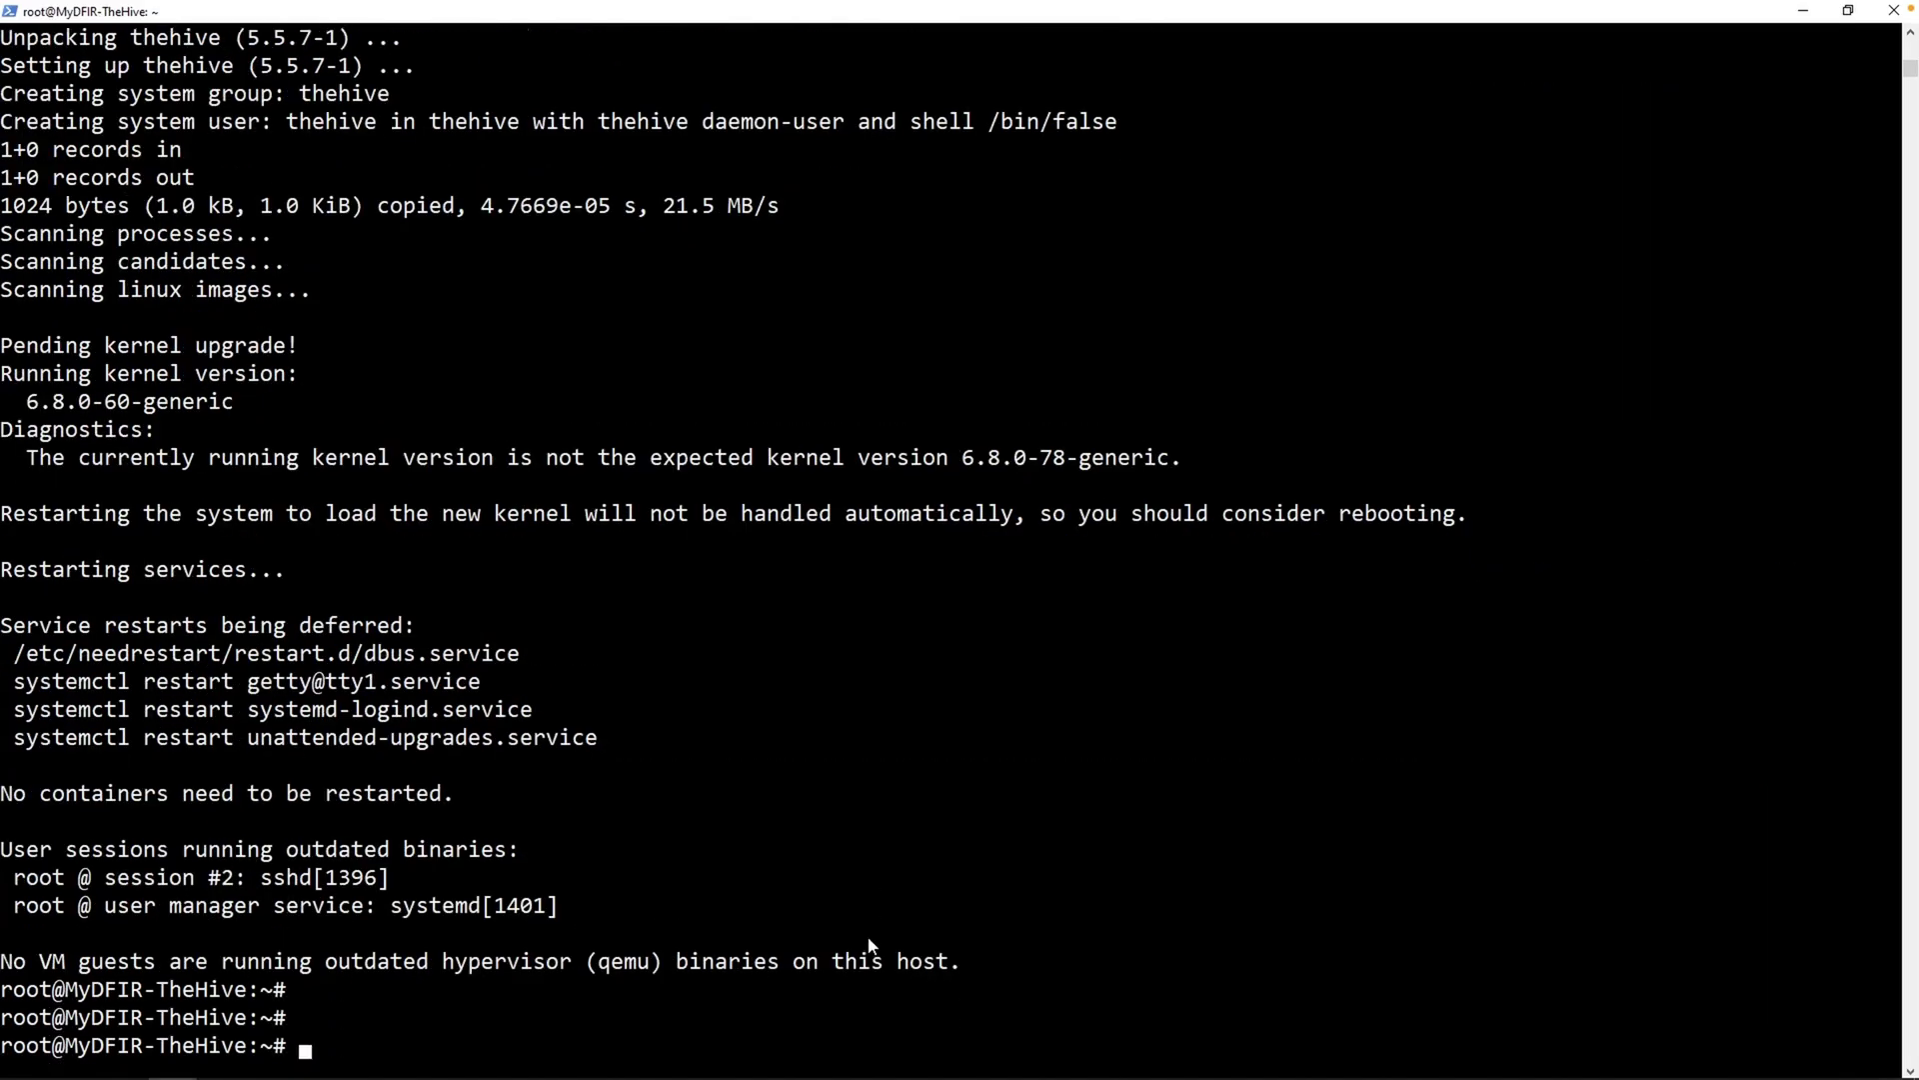
pyautogui.press('Return')
pyautogui.press('Return')
pyautogui.write('clear')
pyautogui.press('Return')
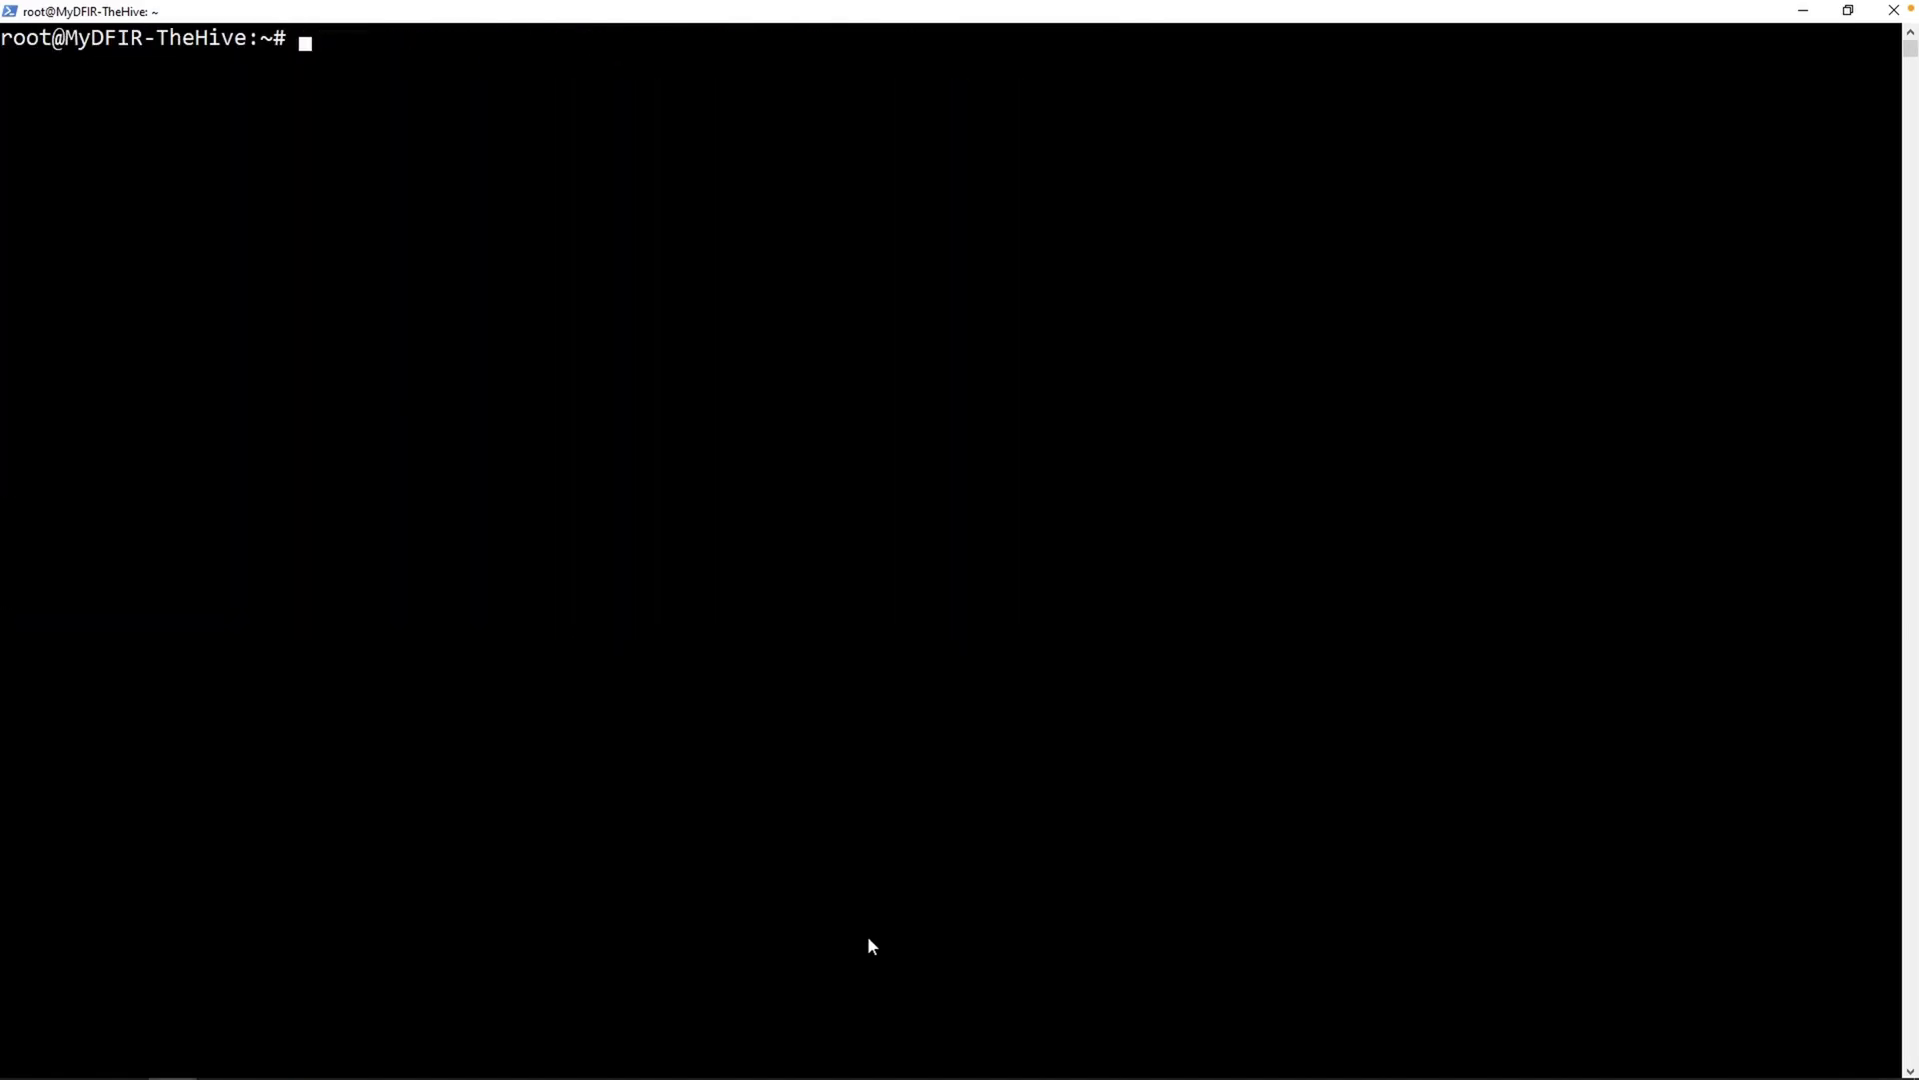
# Review the rest of the TheHive guide, from Configuration through Cortex and MISP, Run and Advanced configuration
pyautogui.hotkey('alt', 'Tab')
pyautogui.scroll(-5, 1033, 815)
pyautogui.moveTo(655, 397); pyautogui.dragTo(844, 446)
pyautogui.click(840, 444)
pyautogui.scroll(-15, 1088, 573)
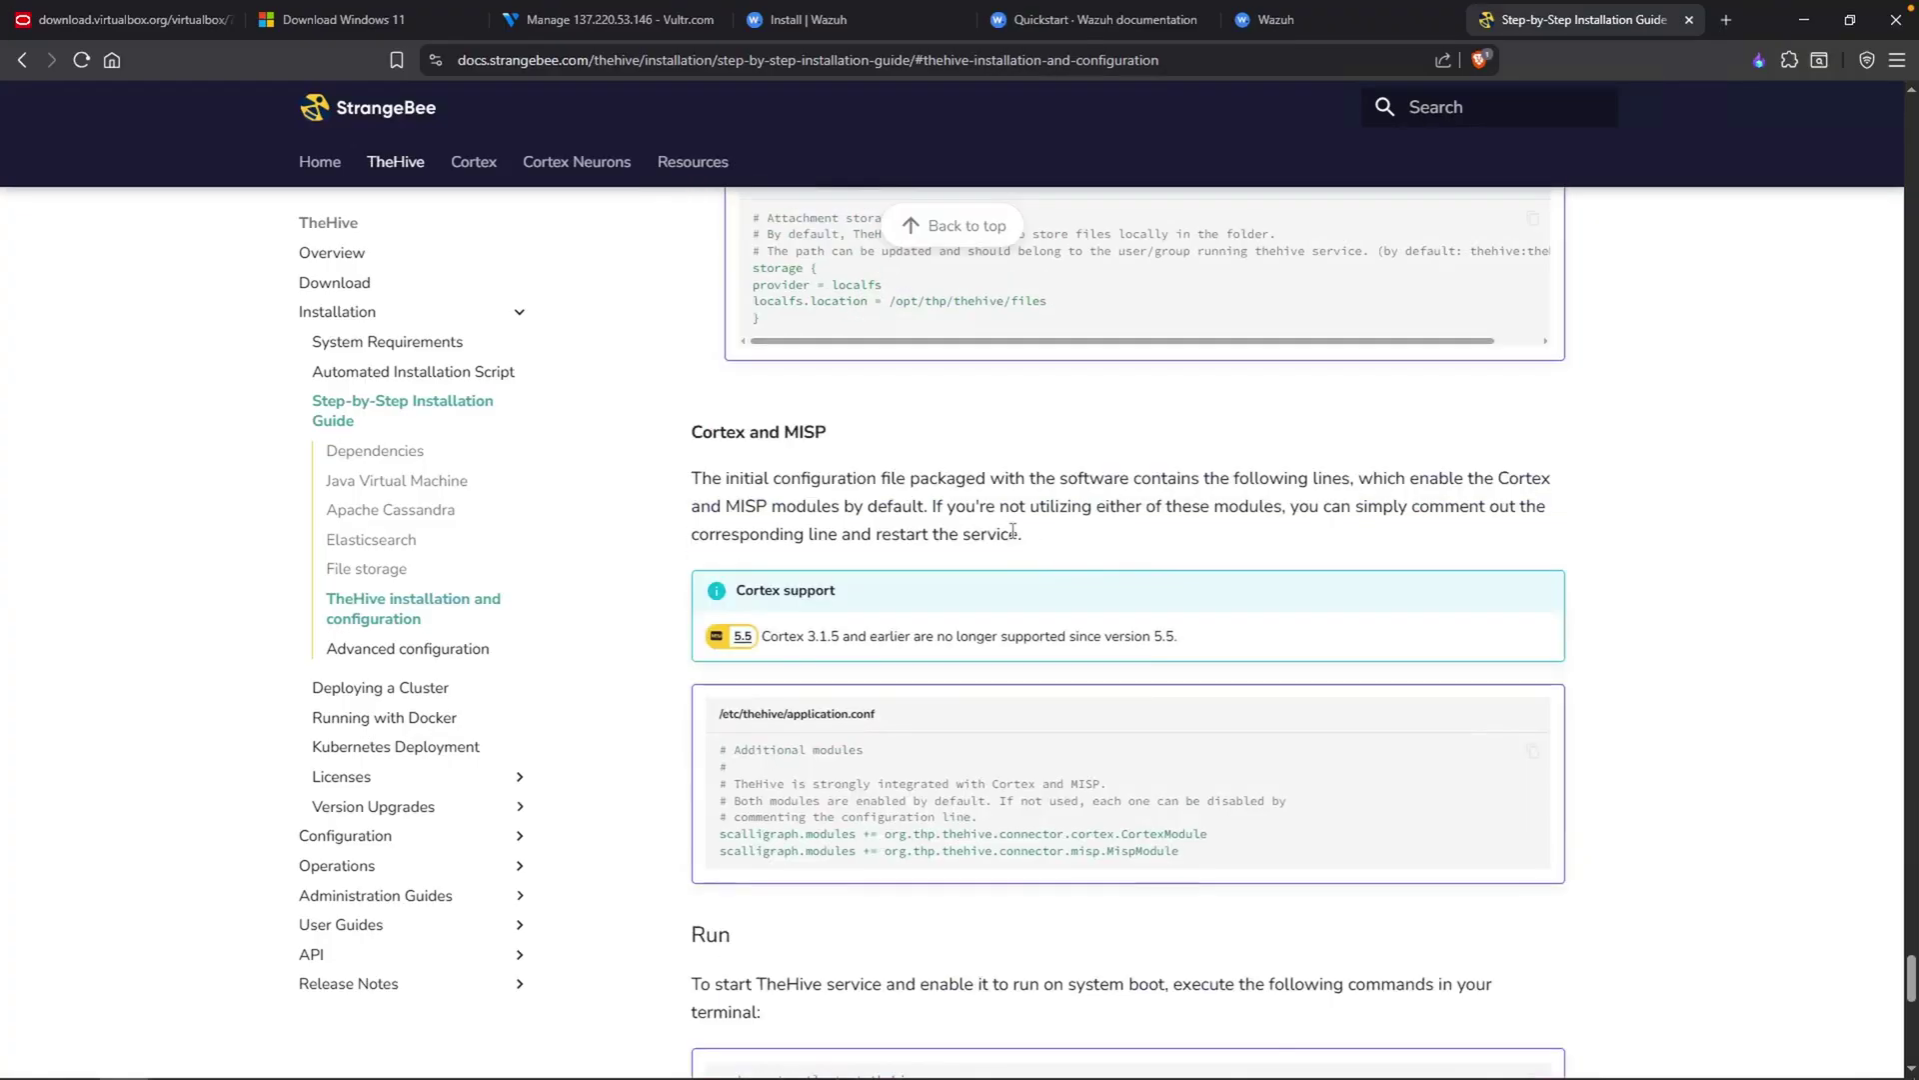
pyautogui.moveTo(882, 477); pyautogui.dragTo(799, 432)
pyautogui.click(966, 473)
pyautogui.scroll(-2, 985, 490)
pyautogui.scroll(-2, 997, 507)
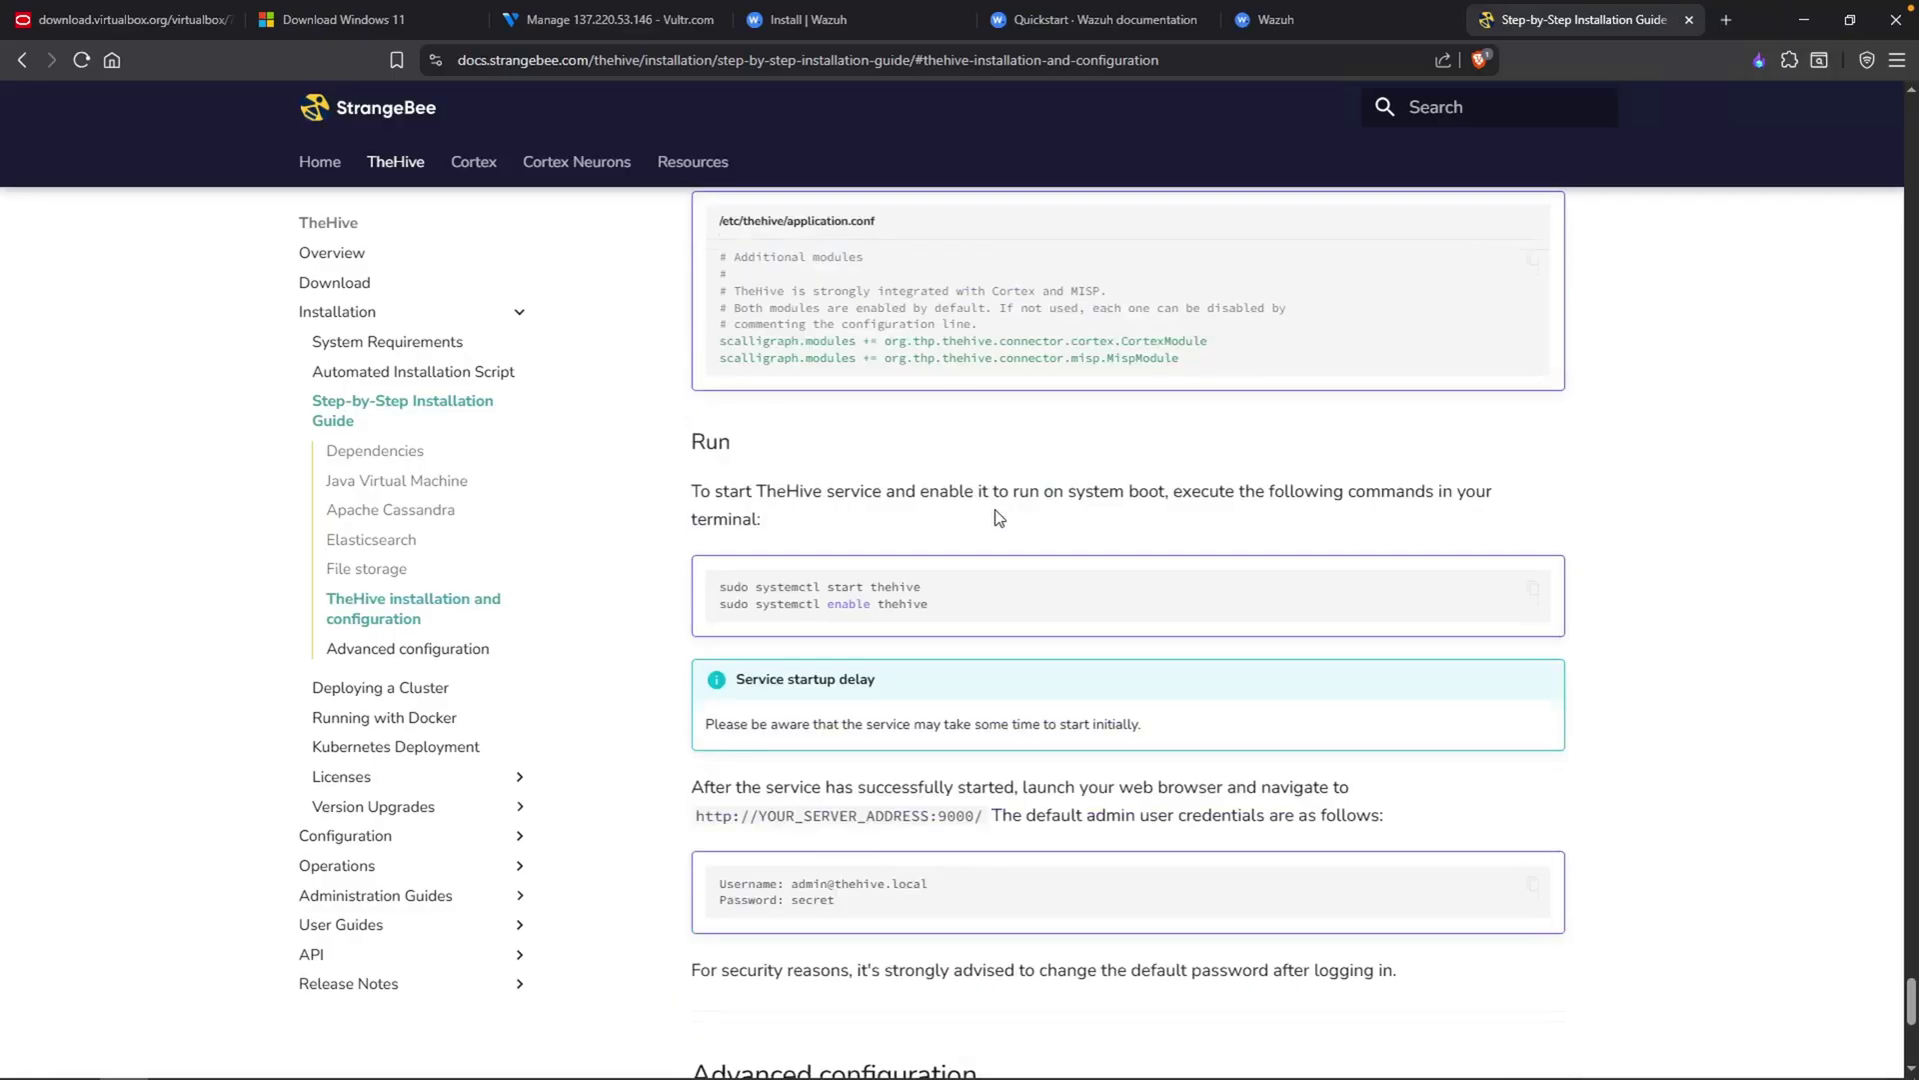
pyautogui.scroll(-6, 966, 518)
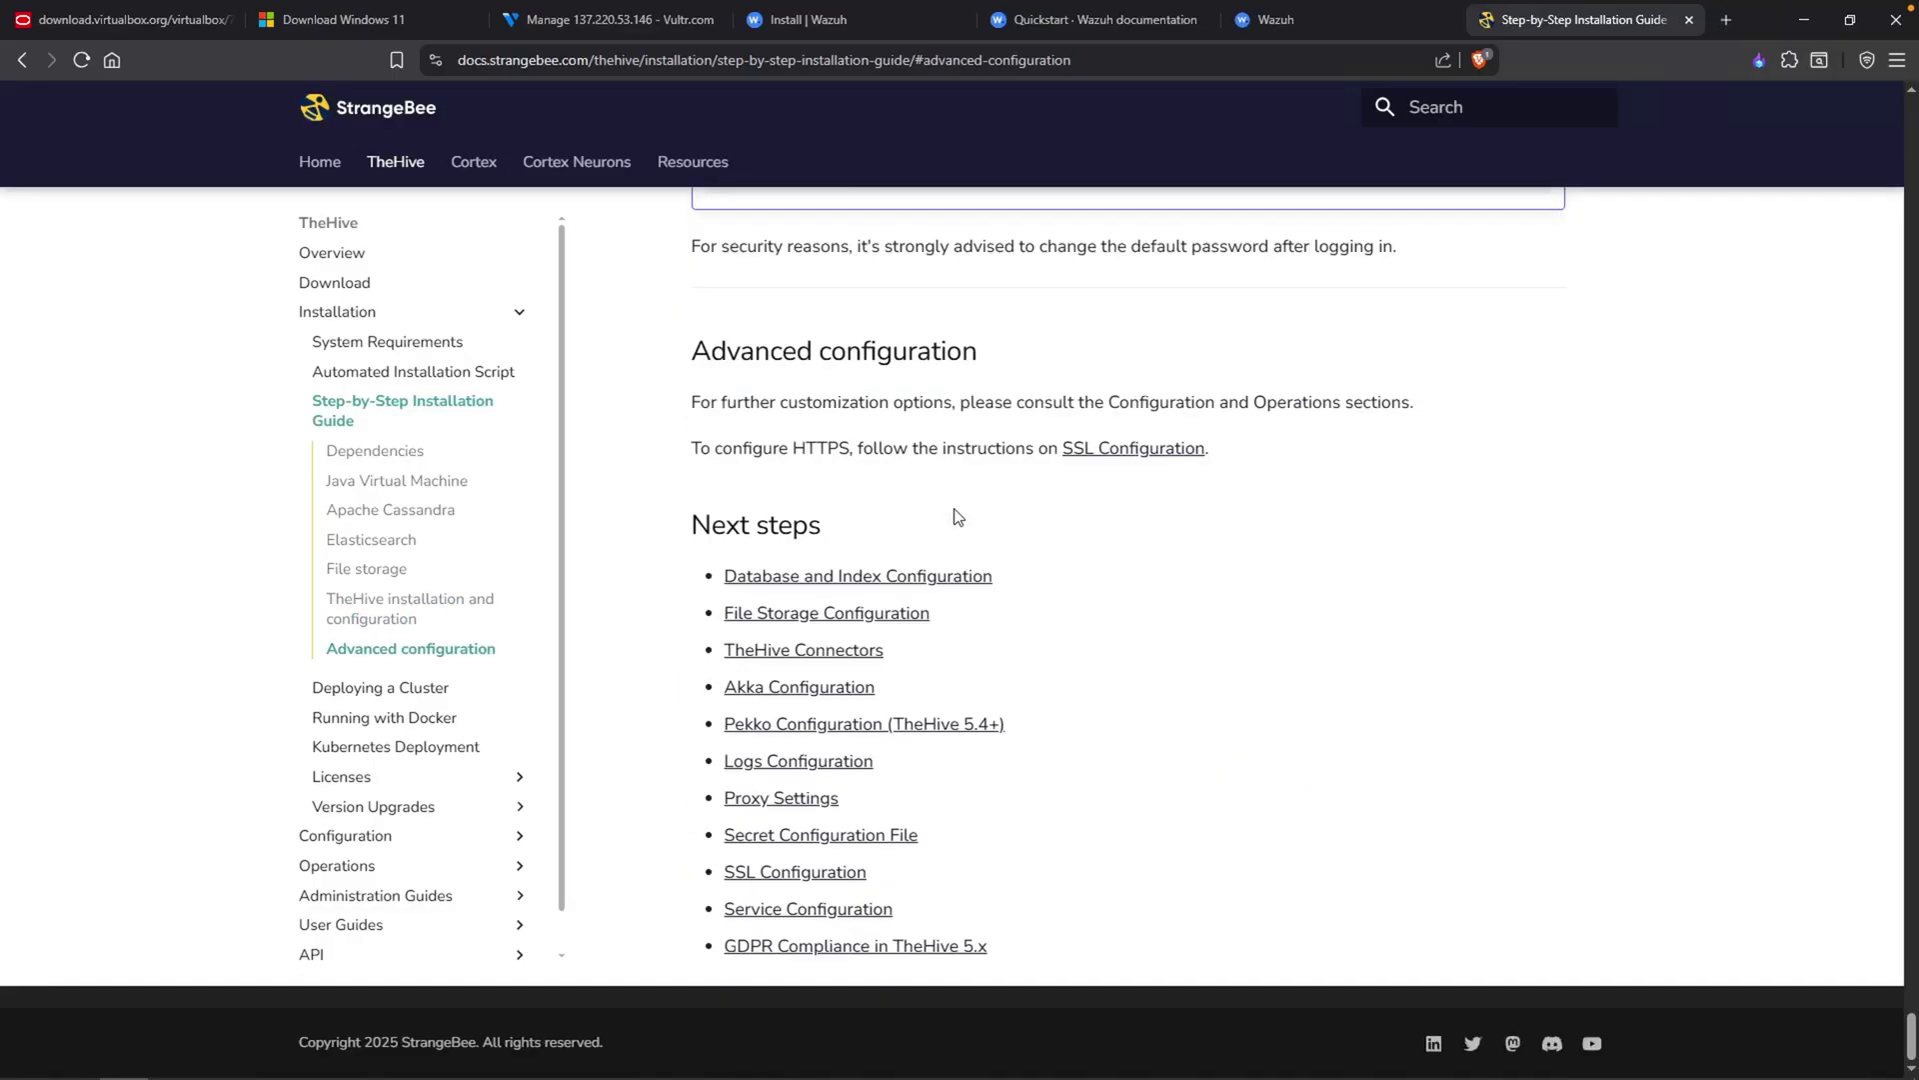